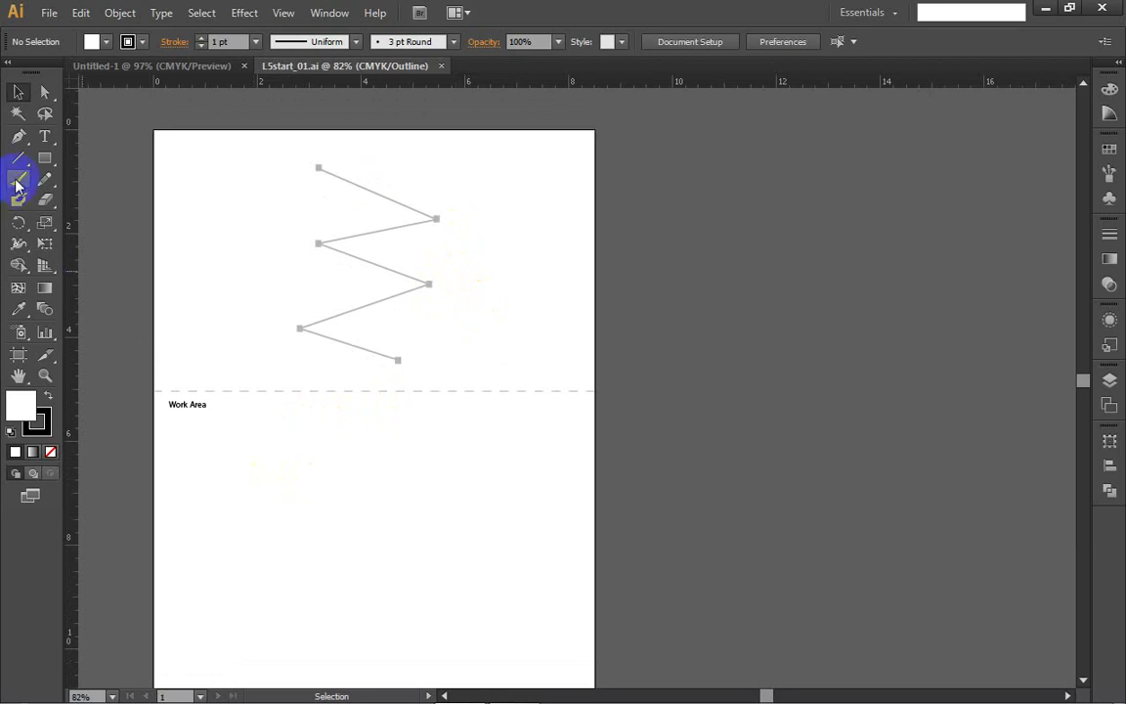
Step: Draw a rectangle in the Work Area and move it slightly up and to the right
left_click(41, 160)
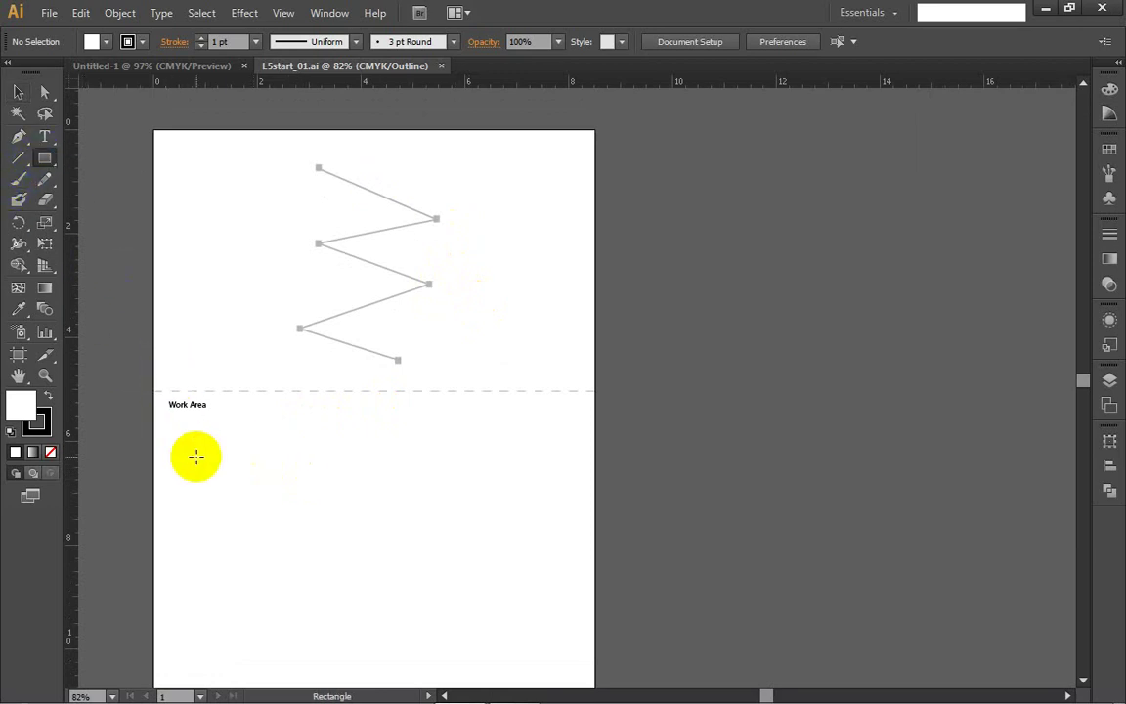
left_click_drag(291, 454, 432, 573)
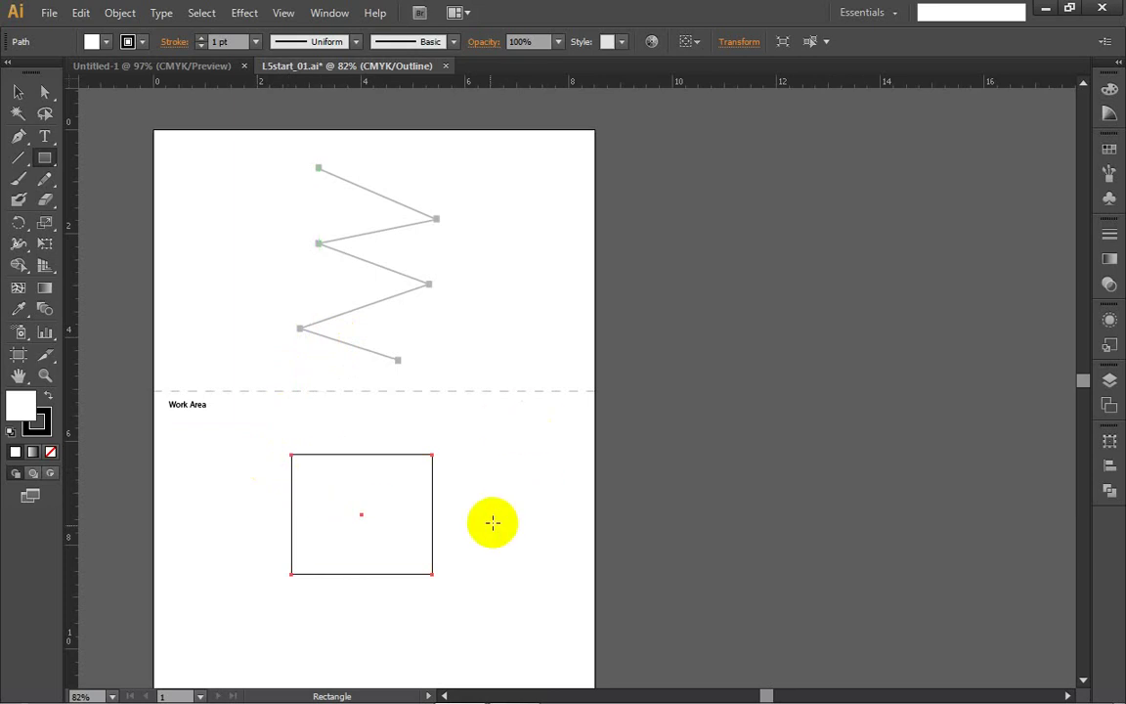
key("v")
left_click(18, 93)
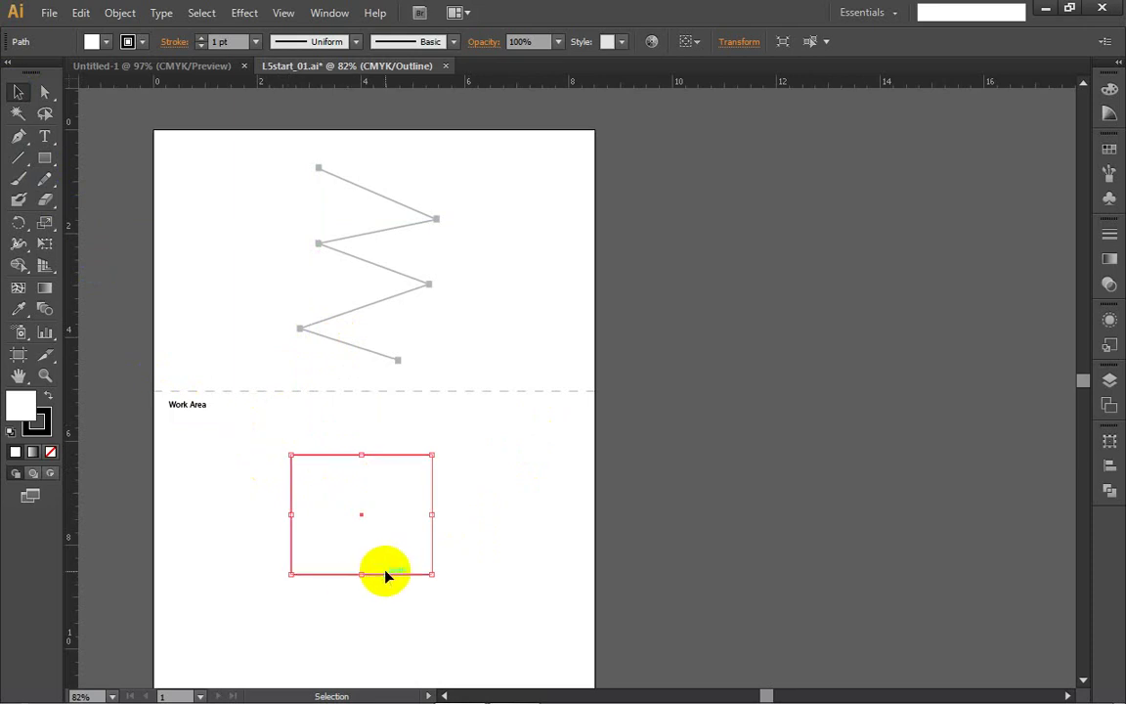
left_click_drag(384, 574, 449, 565)
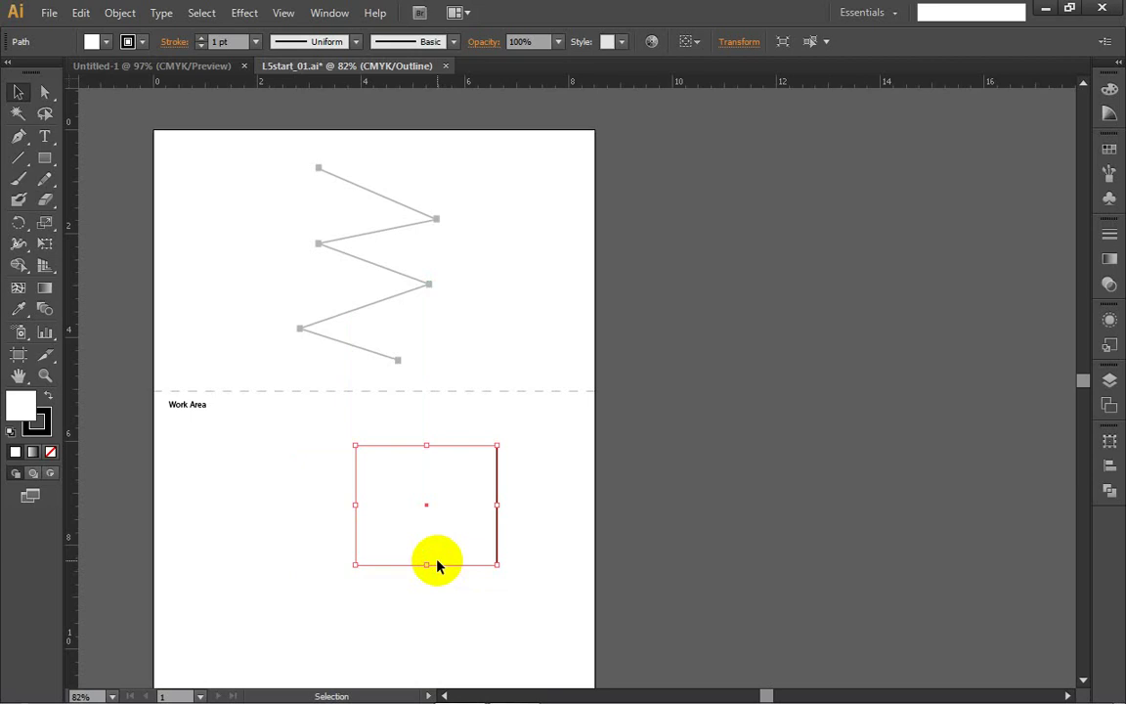
Step: Toggle the visibility of Layer 2 and Layer 1 off and back on
left_click(1110, 382)
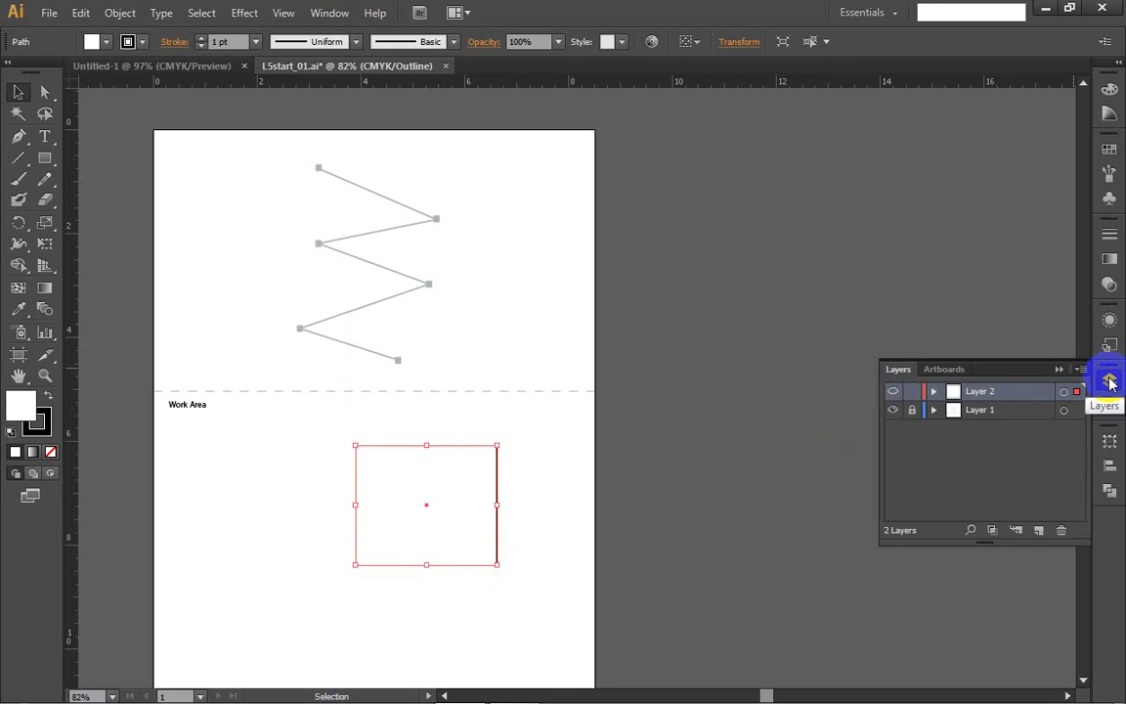
left_click(1110, 381)
left_click(1109, 381)
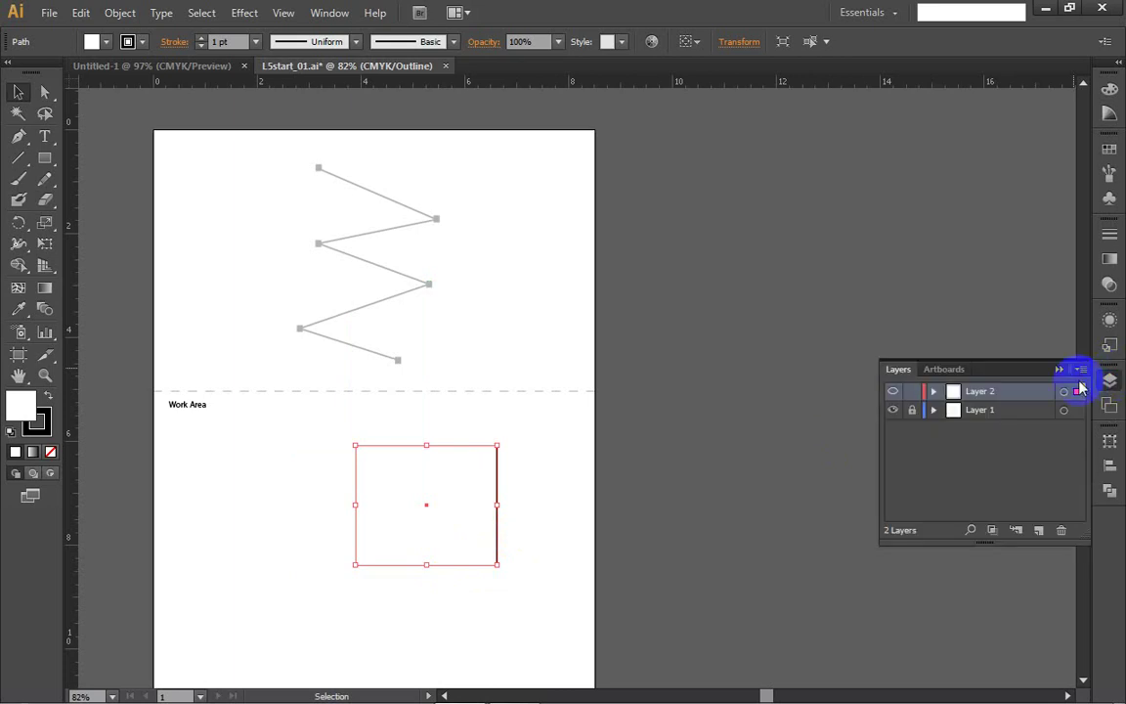
left_click(893, 392)
left_click(893, 392)
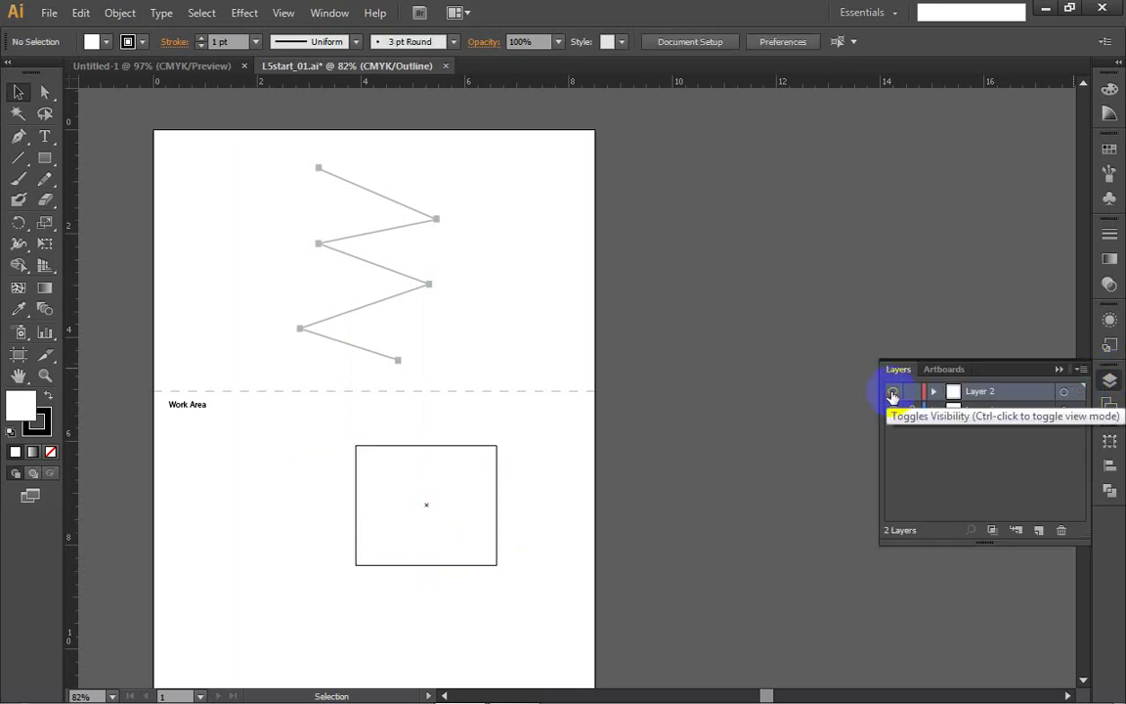
left_click(894, 411)
left_click(894, 412)
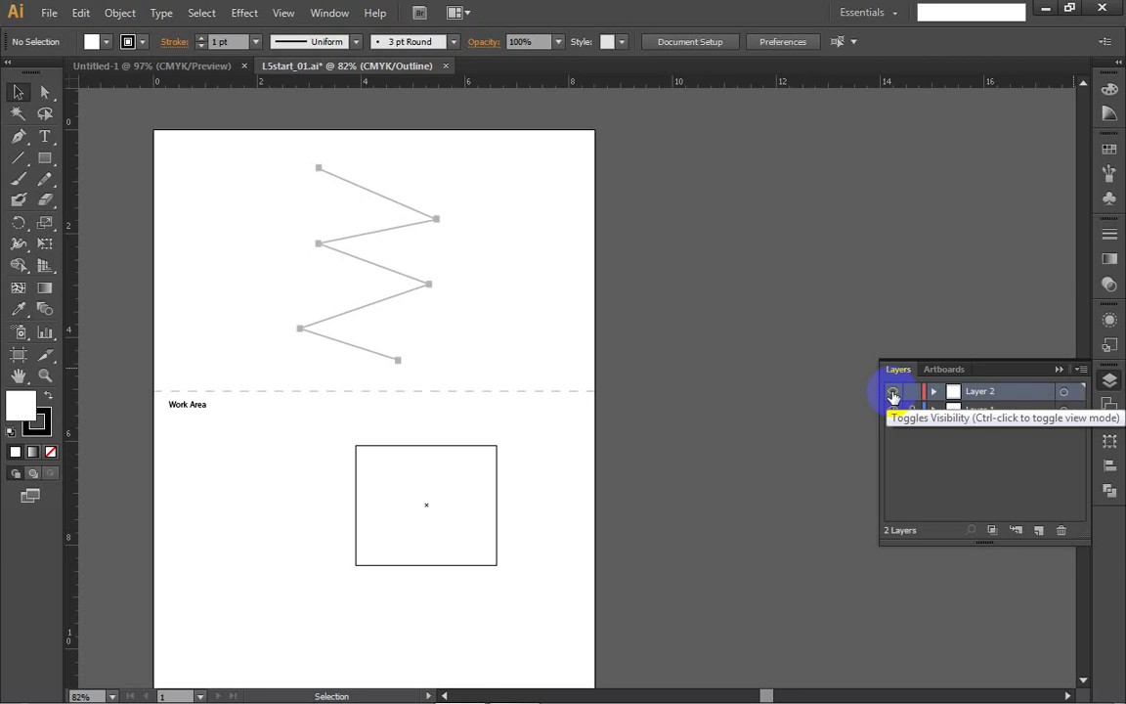
left_click(893, 393)
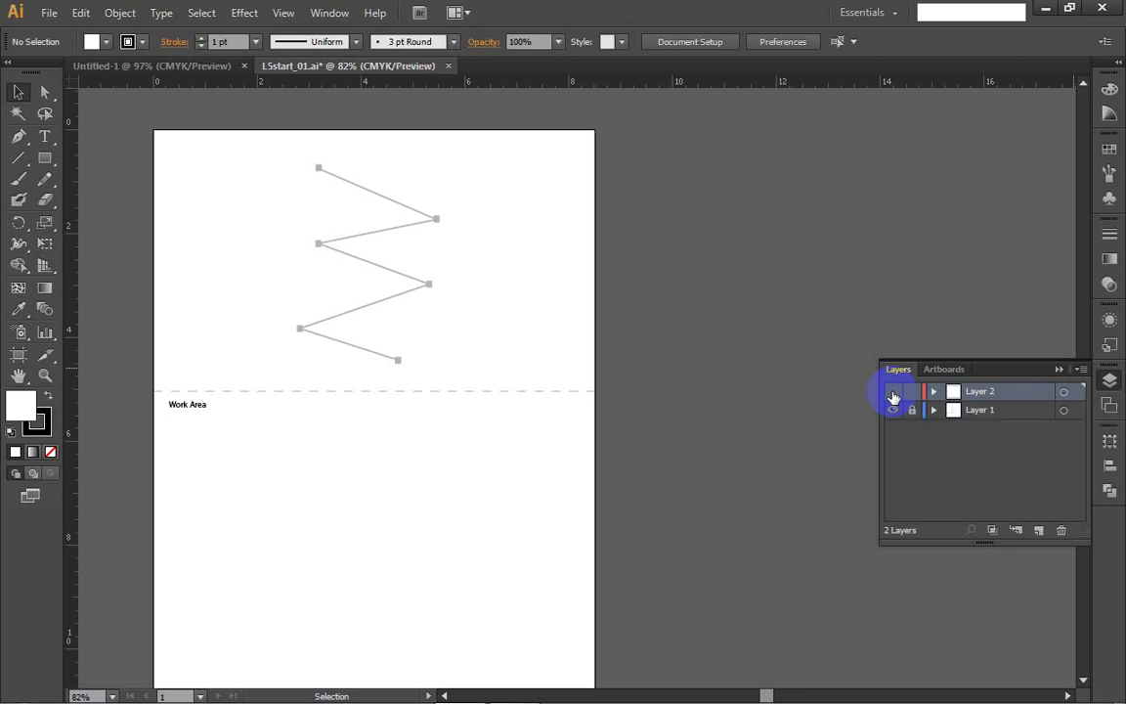
left_click(893, 393, "ctrl")
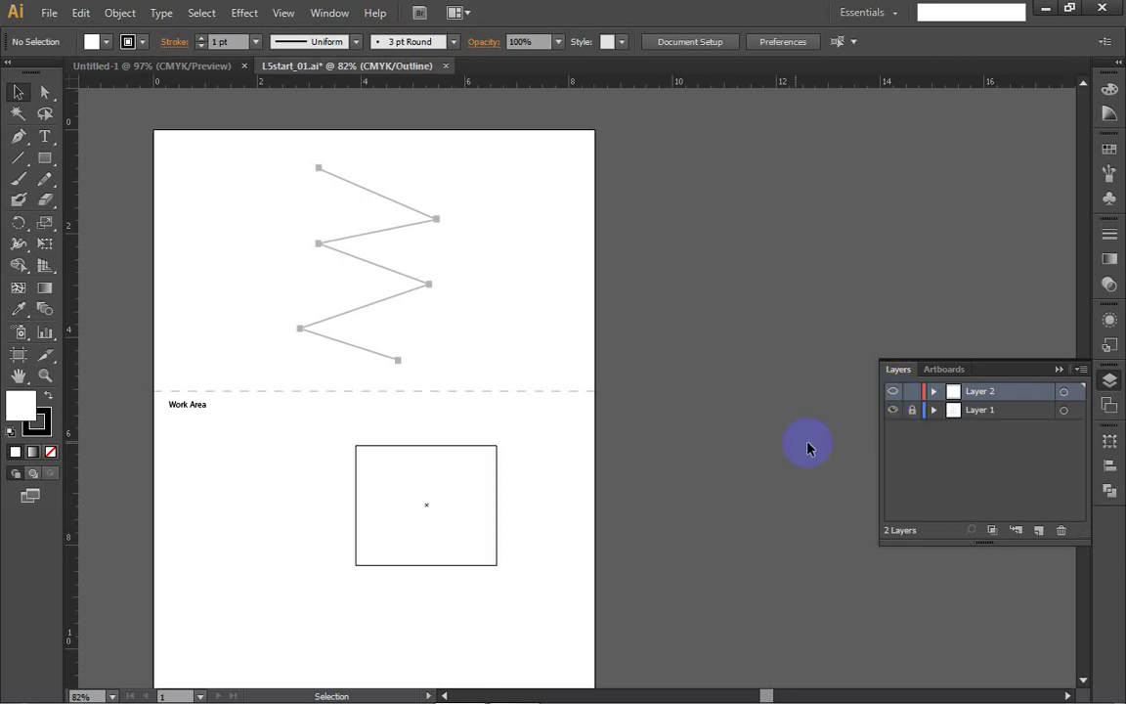
left_click(1059, 371)
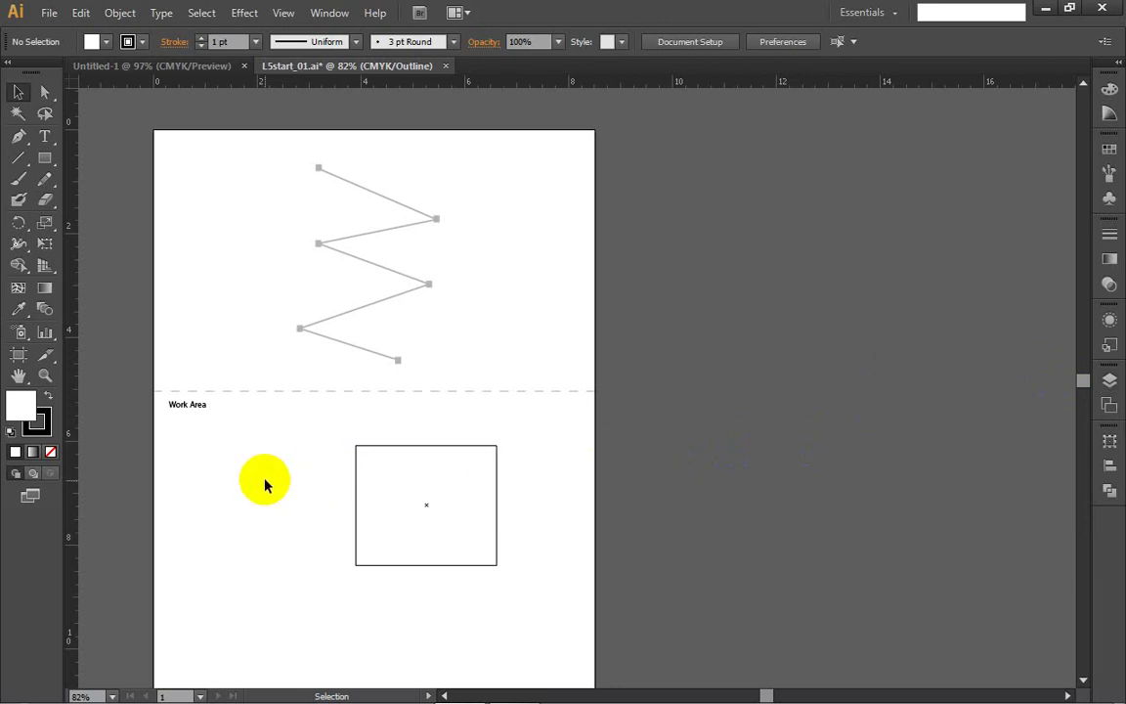
Step: Lock the Work Area rectangle with Lock Selection and try to select it with a marquee
left_click_drag(308, 502, 430, 536)
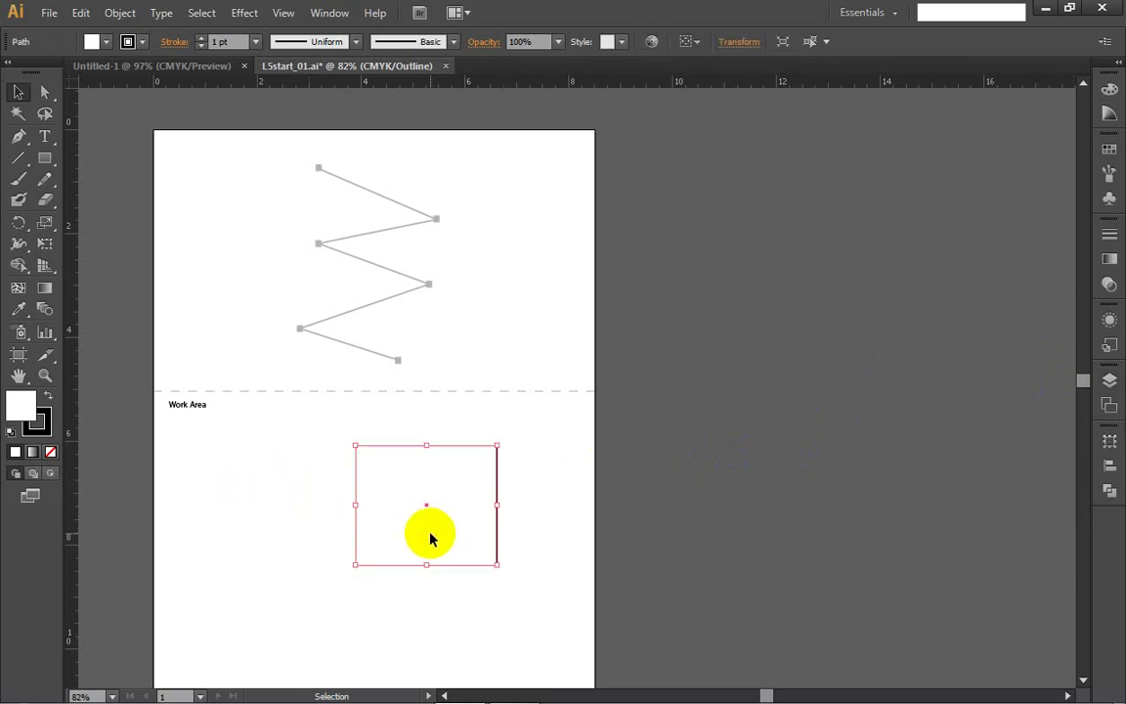
left_click(120, 13)
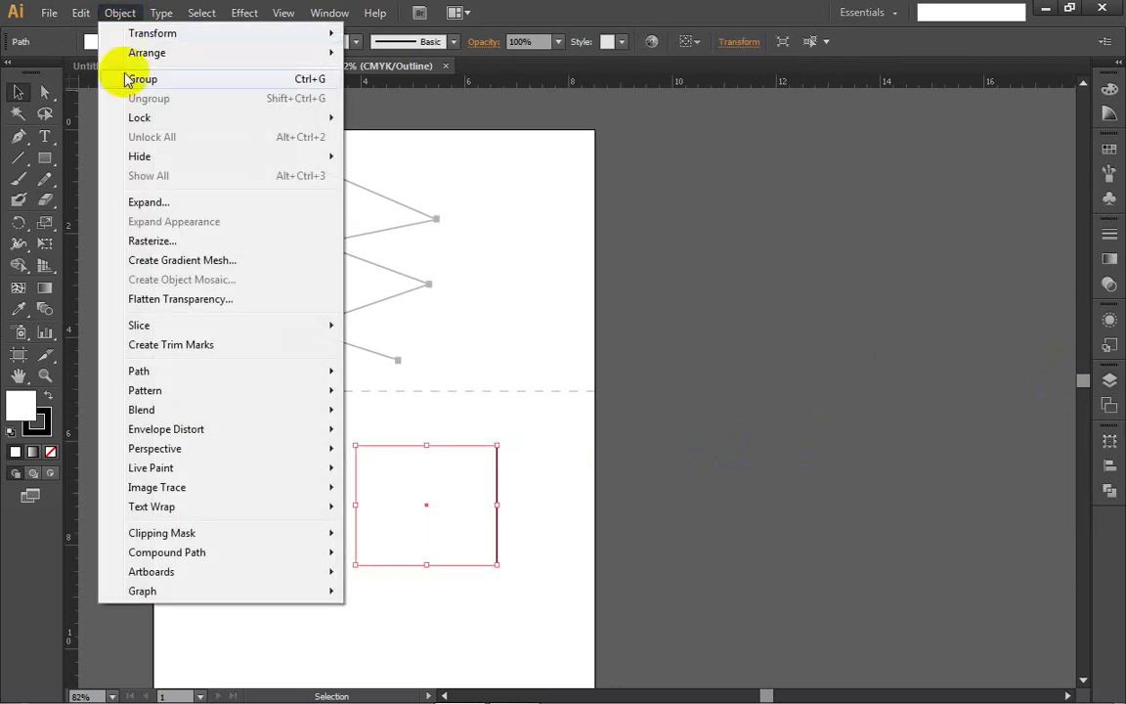
mouse_move(194, 56)
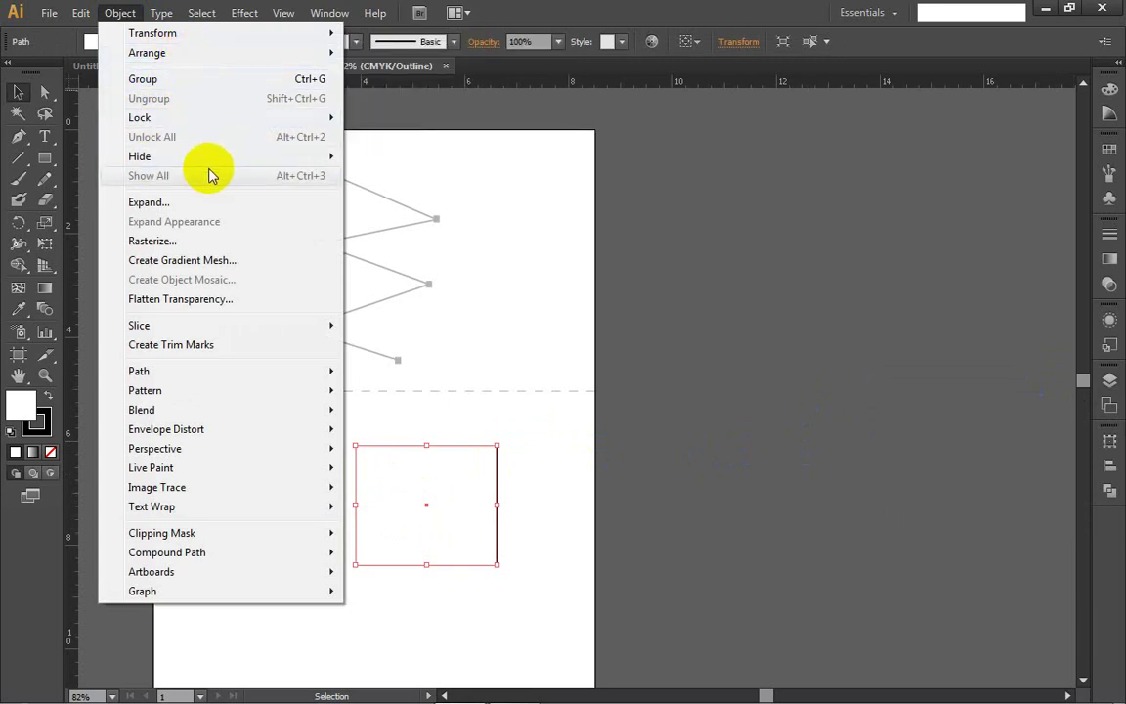
mouse_move(208, 120)
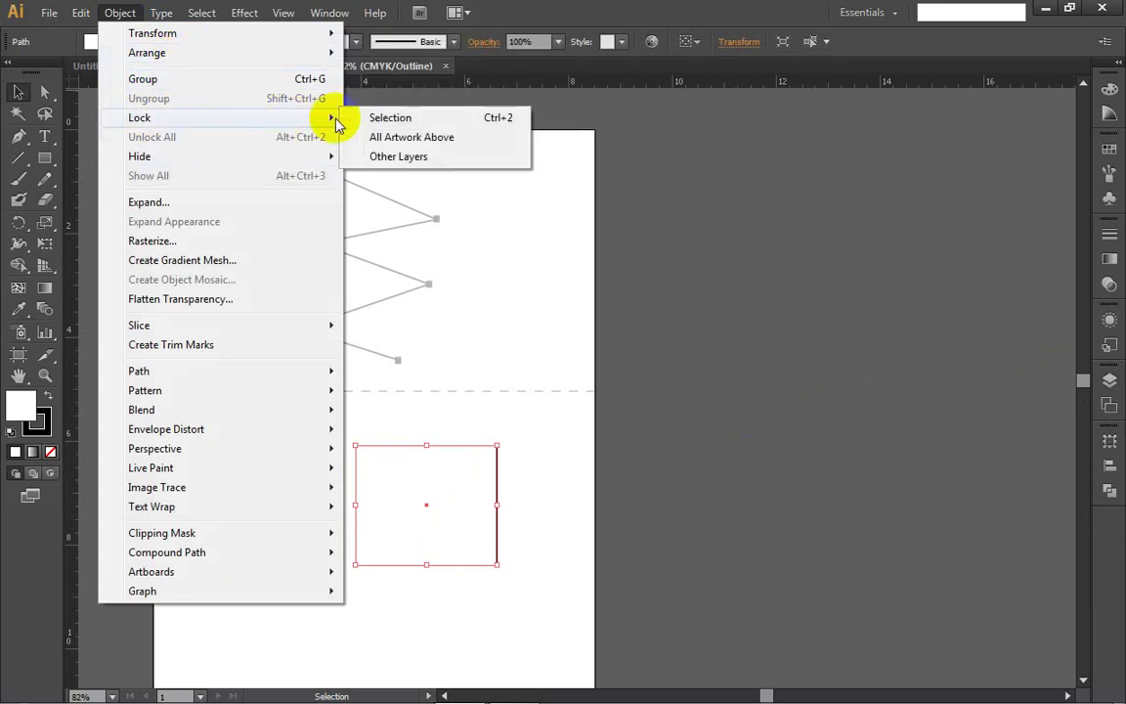
left_click(391, 117)
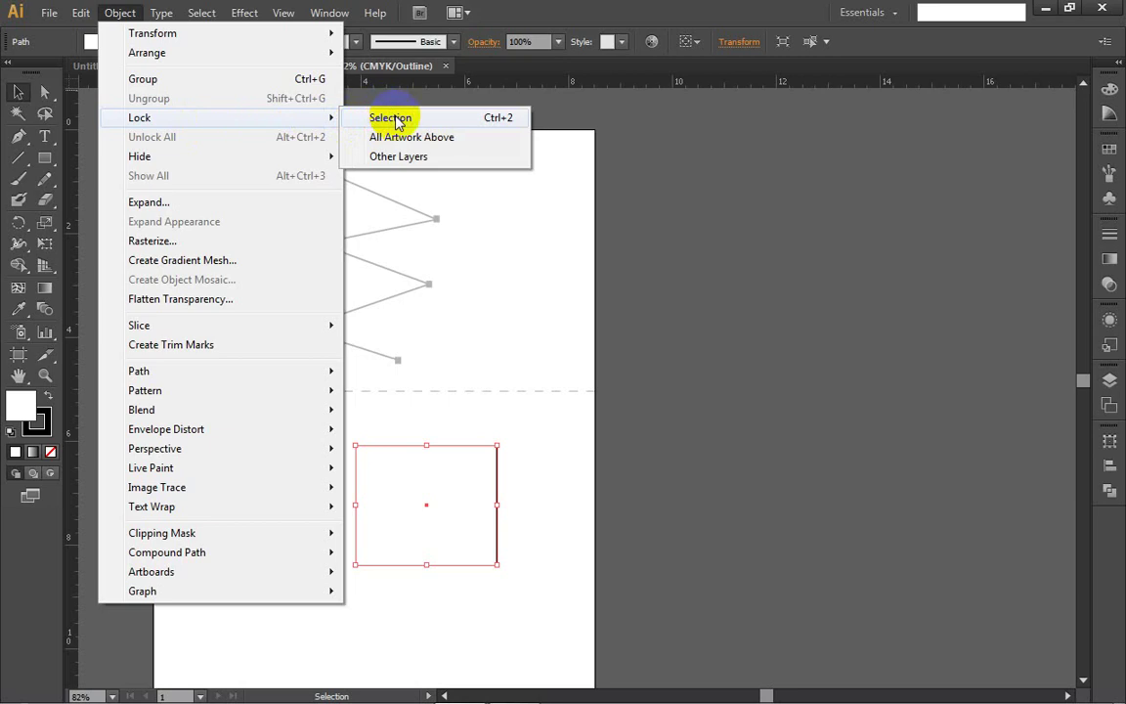
left_click(396, 121)
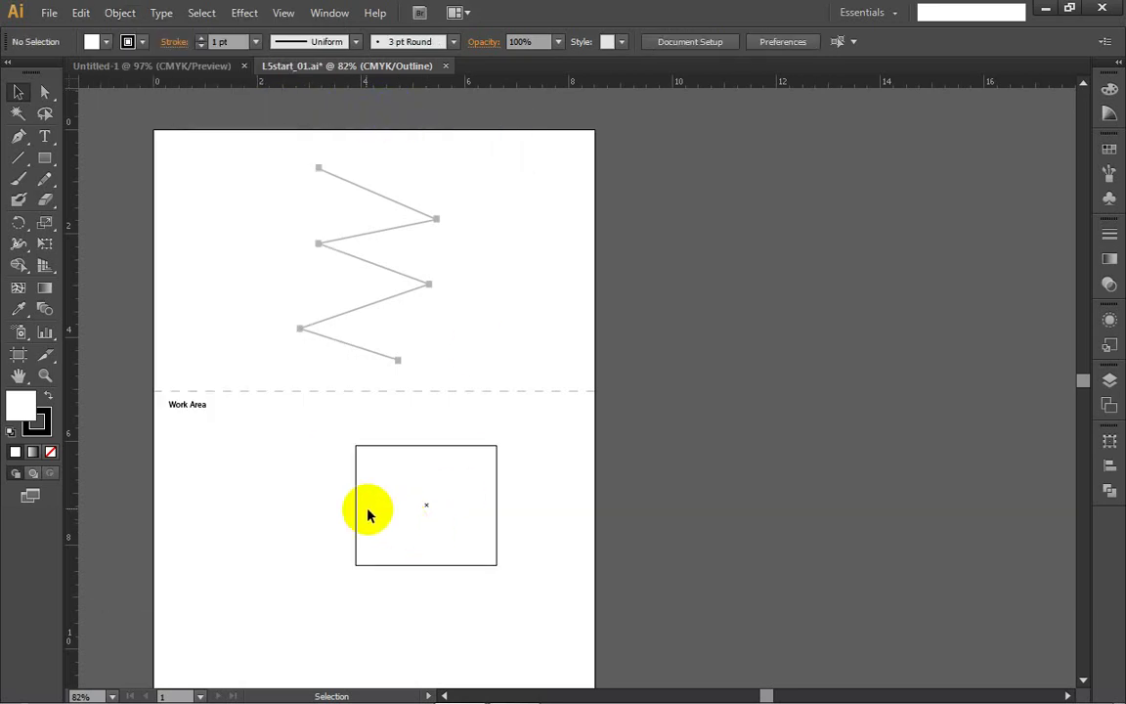
left_click_drag(329, 484, 498, 553)
left_click(307, 485)
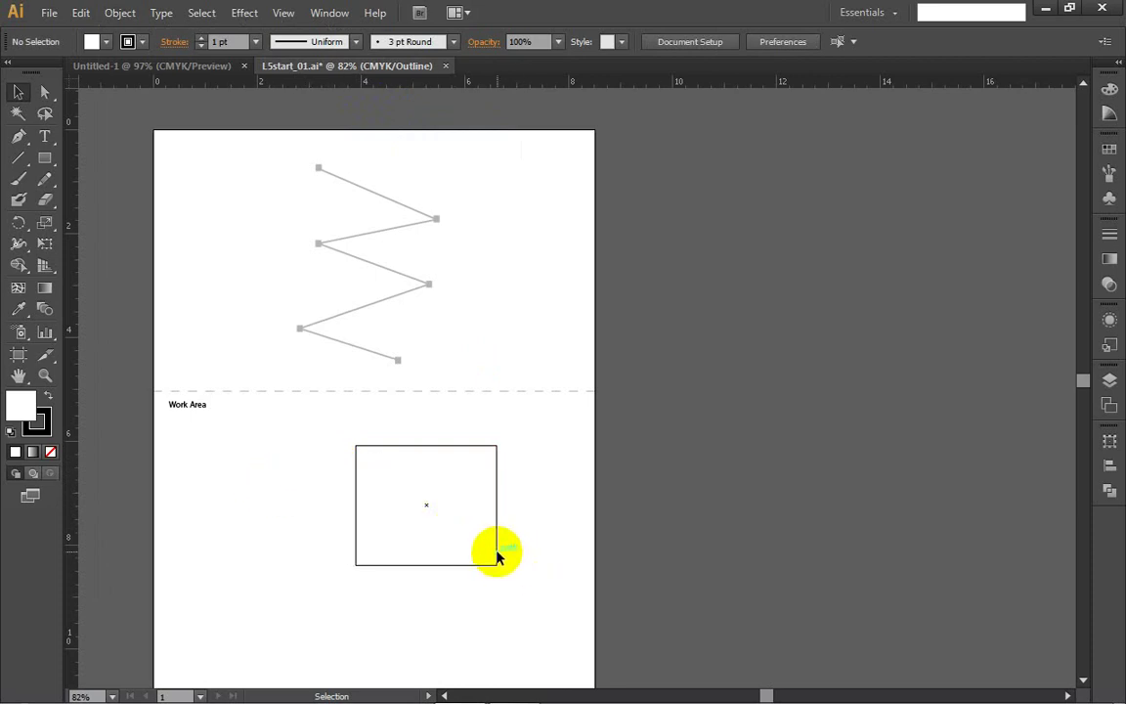
Step: Unlock all locked objects and deselect the rectangle
left_click(120, 13)
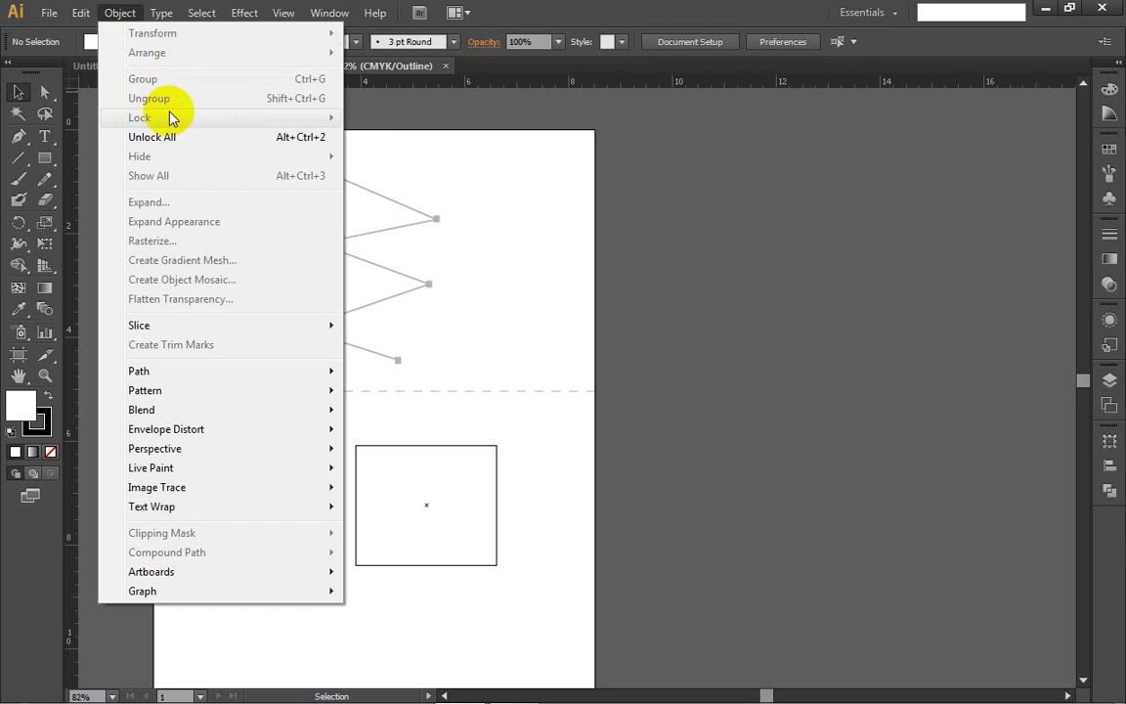
left_click(484, 452)
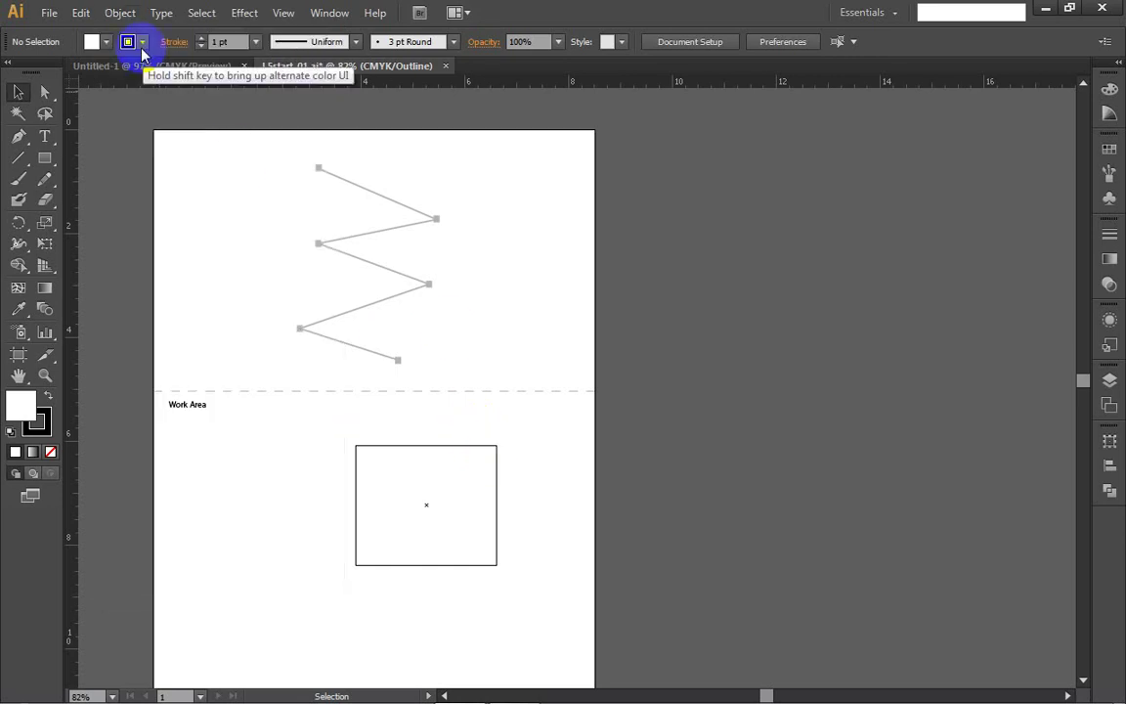
left_click(119, 12)
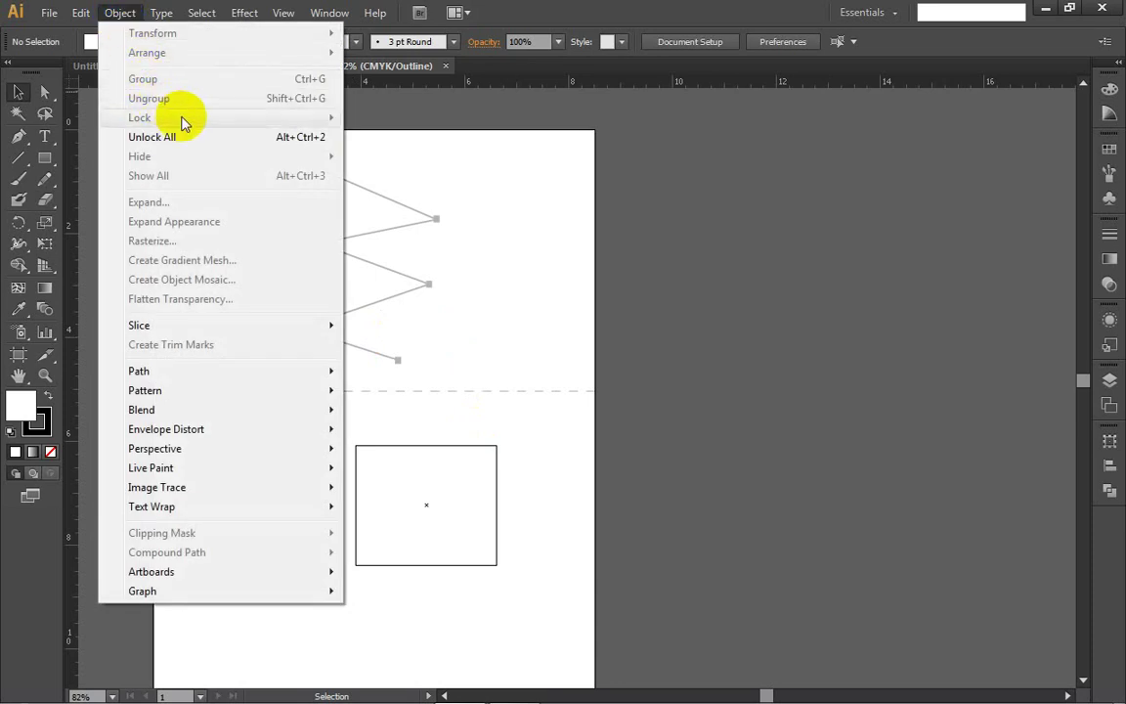
left_click(151, 137)
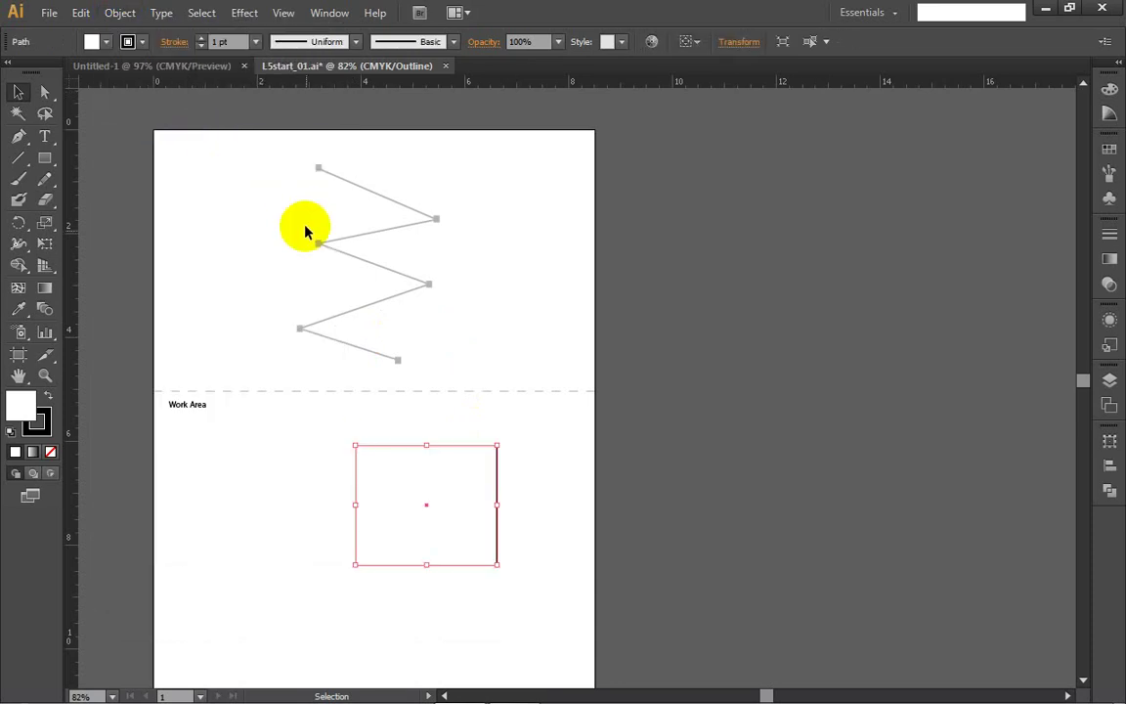
left_click(455, 520)
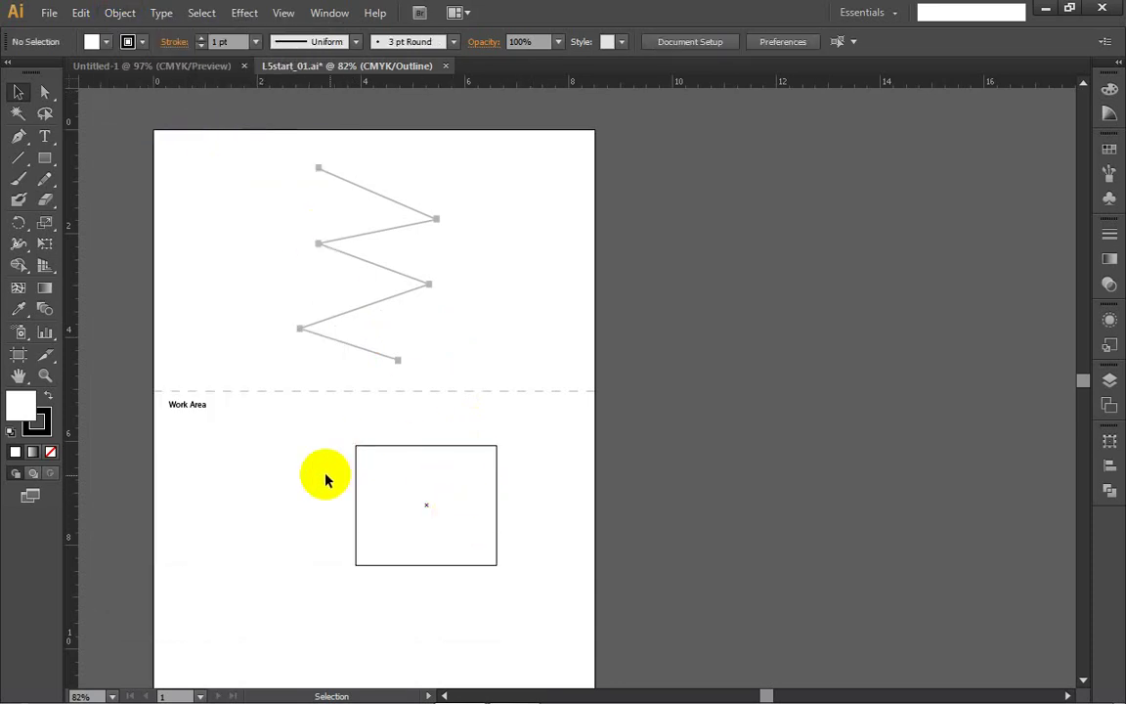
Step: Select the Work Area rectangle with a marquee and lock the selection again
left_click_drag(296, 467, 406, 494)
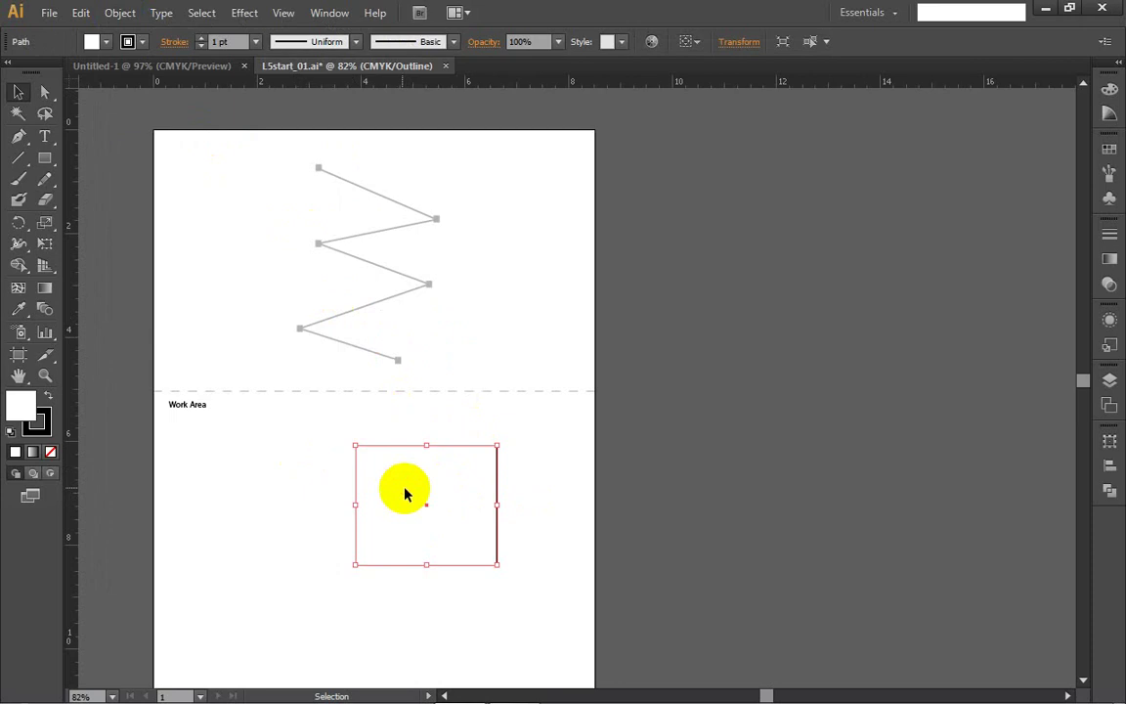
left_click(118, 12)
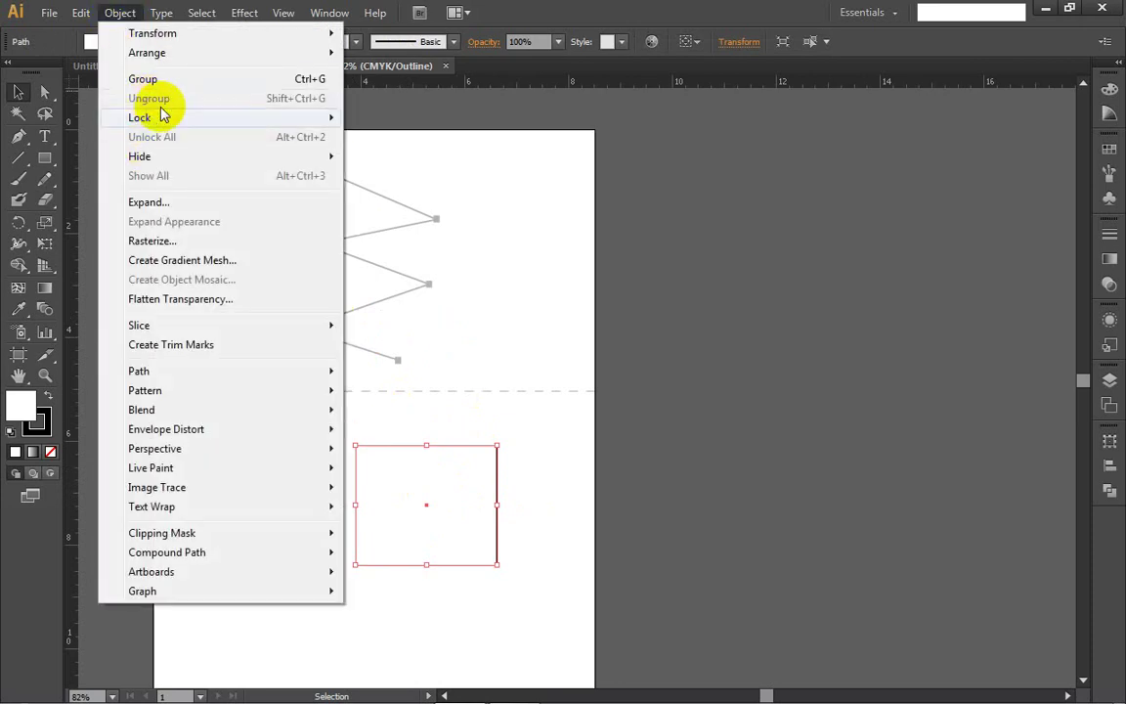
mouse_move(163, 117)
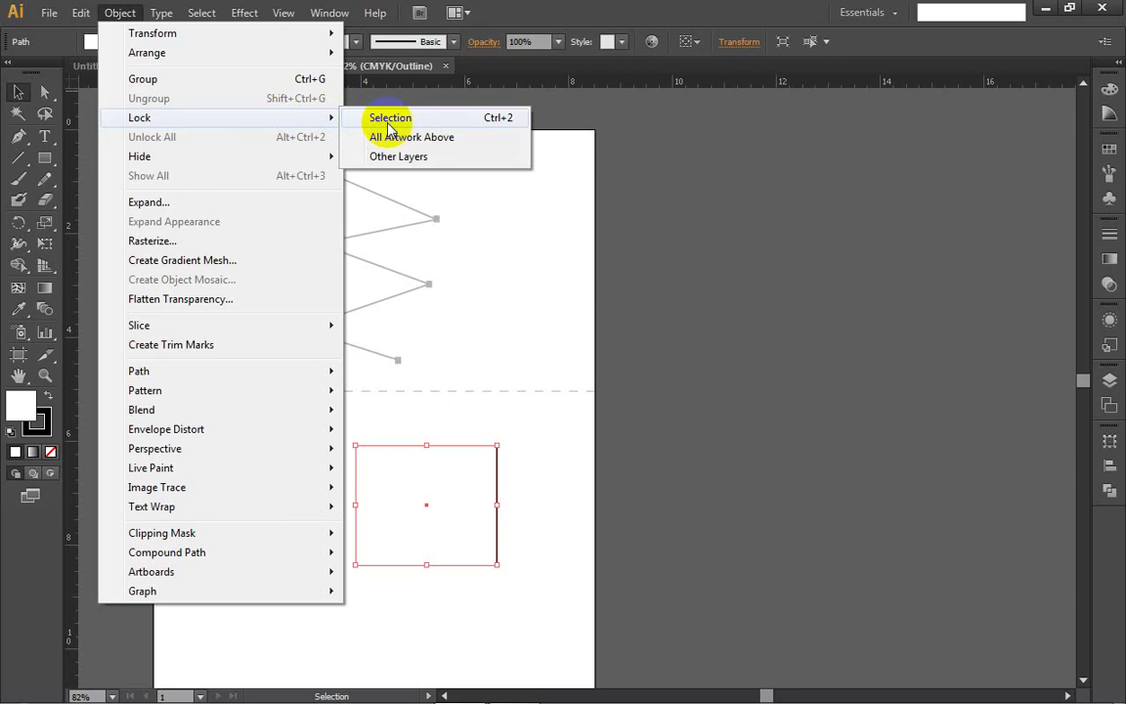
left_click(389, 122)
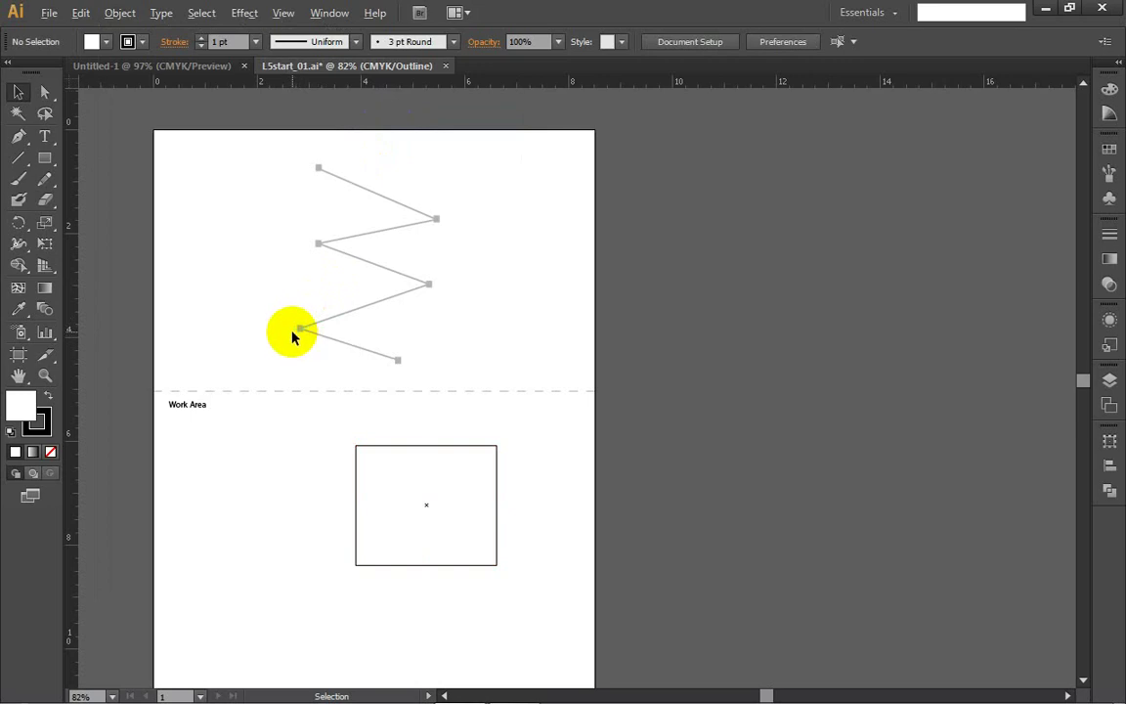
Step: Unlock all objects again and reselect the Work Area rectangle with a marquee
key("alt")
key("ctrl+alt+2")
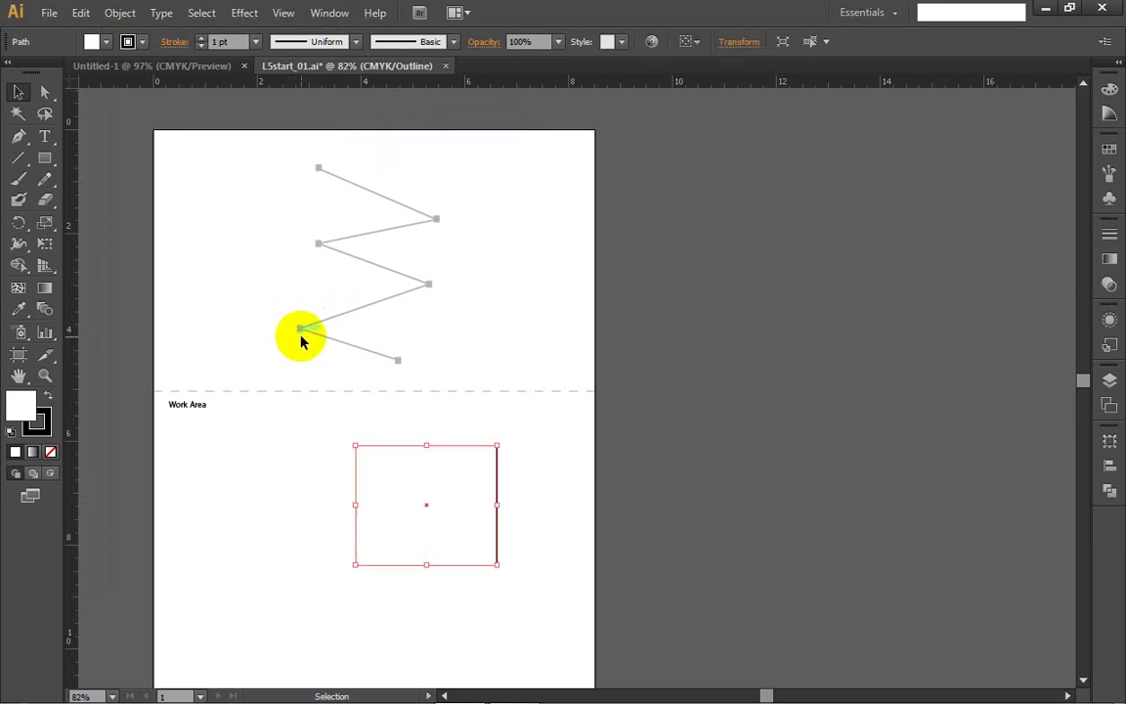
left_click(290, 456)
left_click_drag(279, 452, 525, 545)
left_click(297, 492)
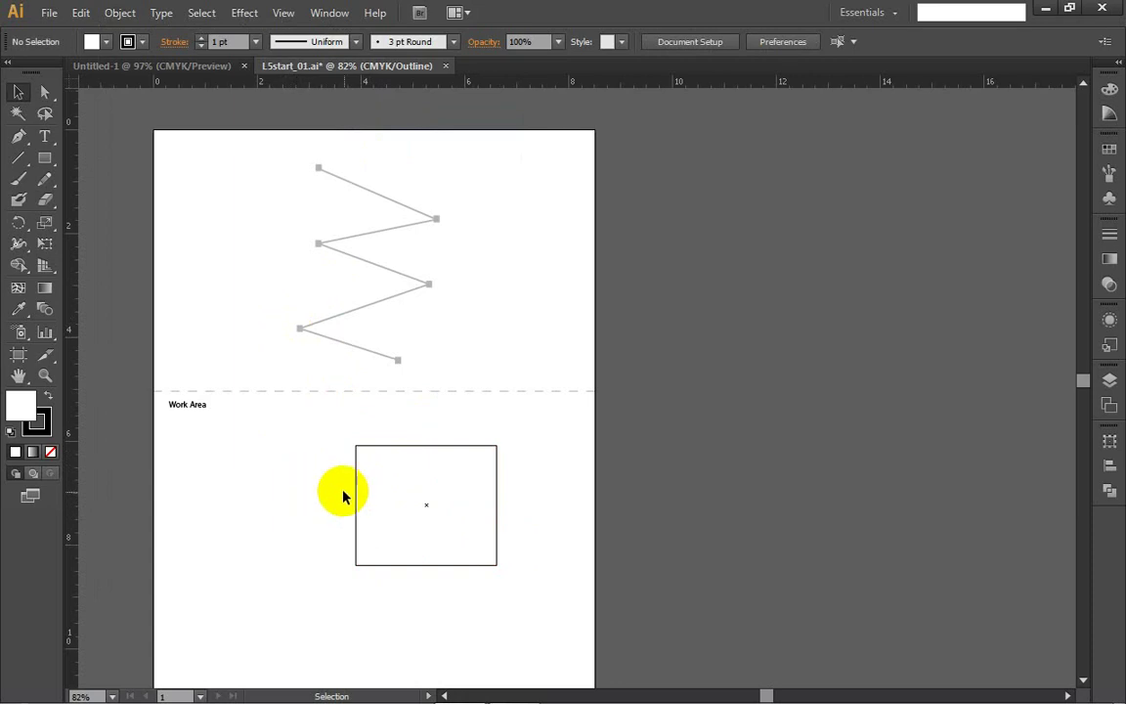
left_click_drag(284, 463, 528, 535)
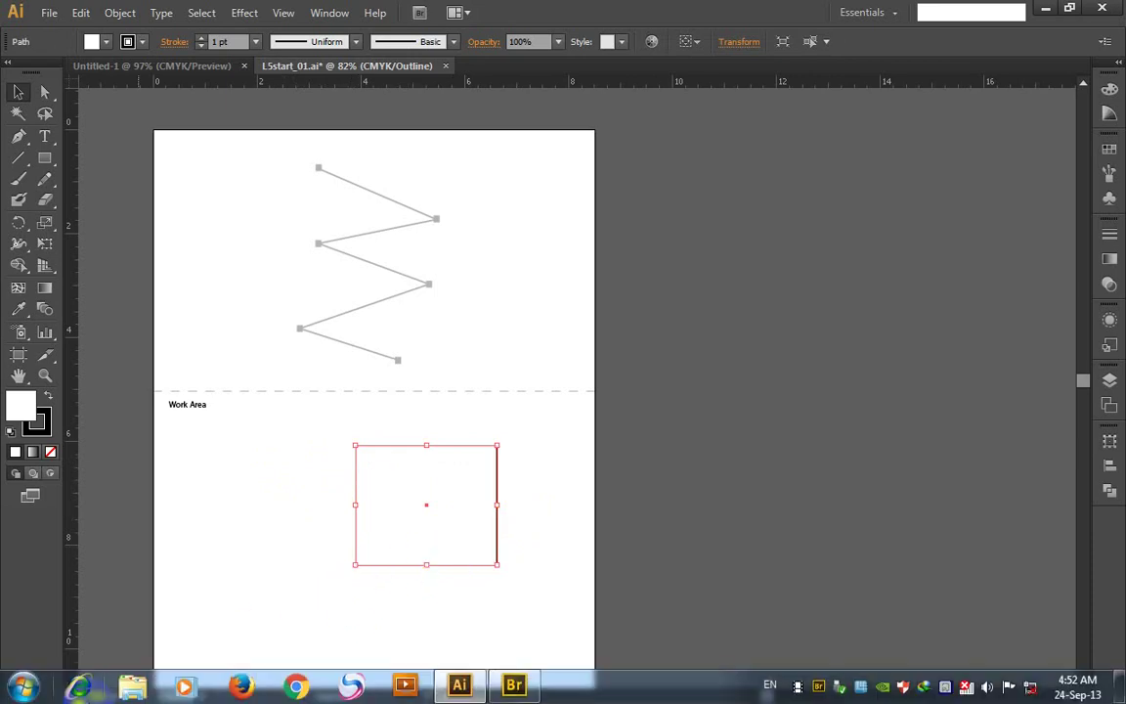
Step: Switch to Windows Explorer and browse Local Disk (D:) to the Illustrator CS4 folder inside Lession
left_click(132, 685)
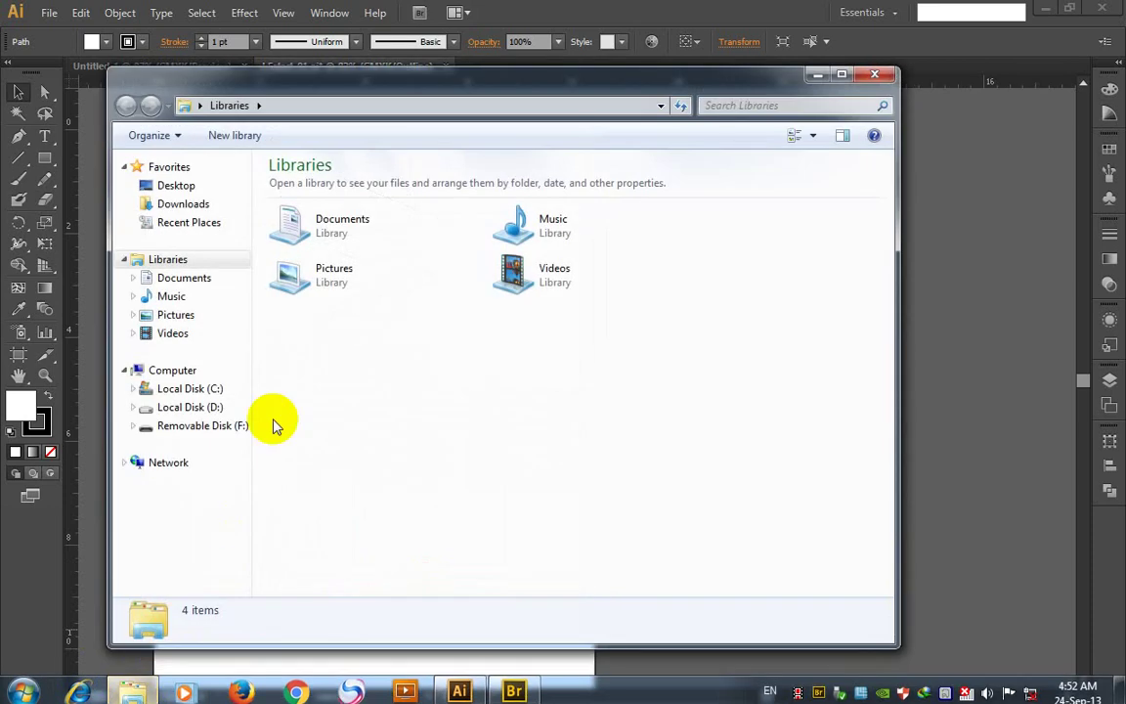
left_click(201, 408)
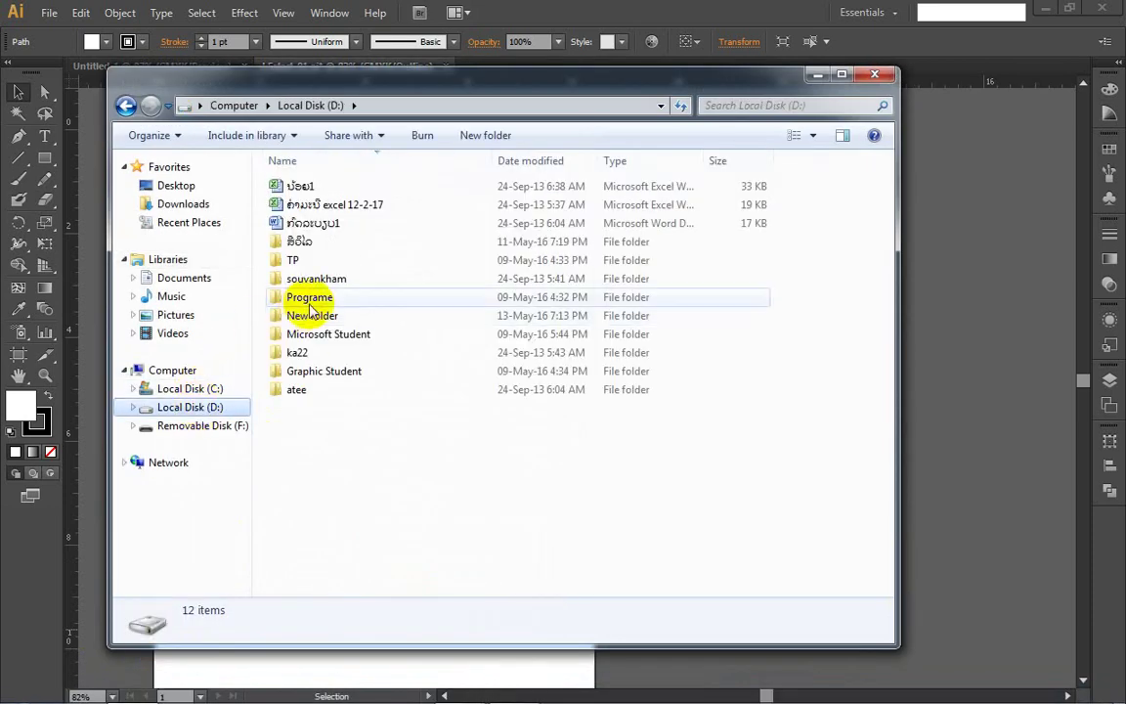
double_click(305, 390)
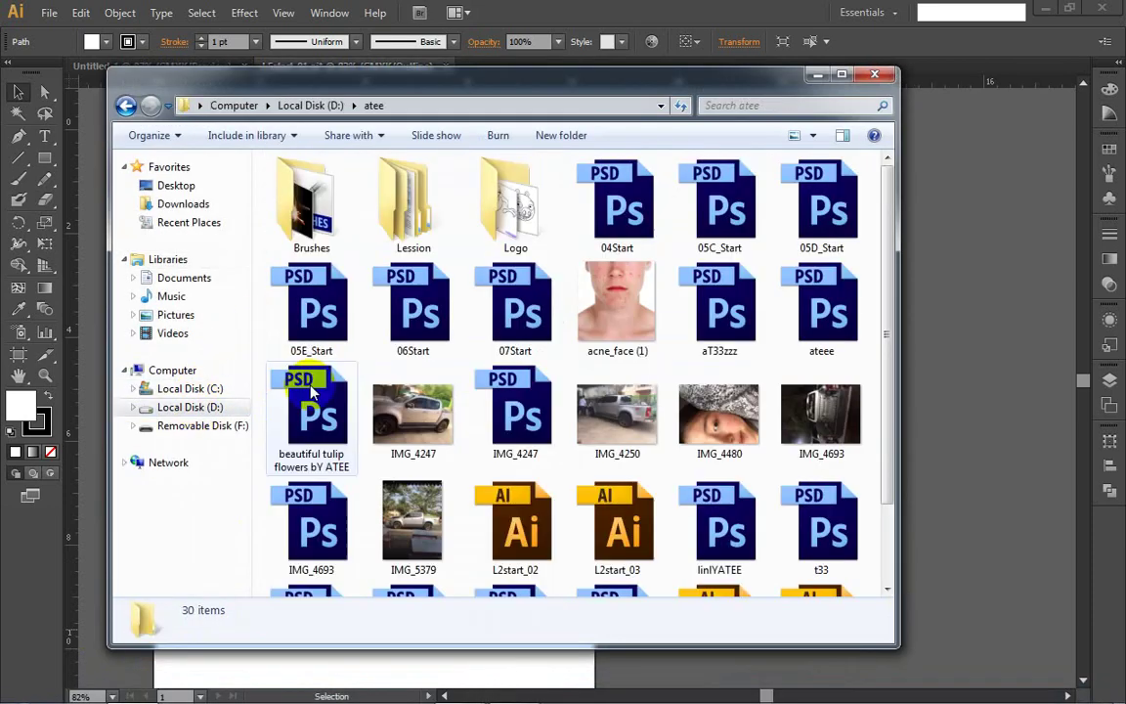
left_click(416, 219)
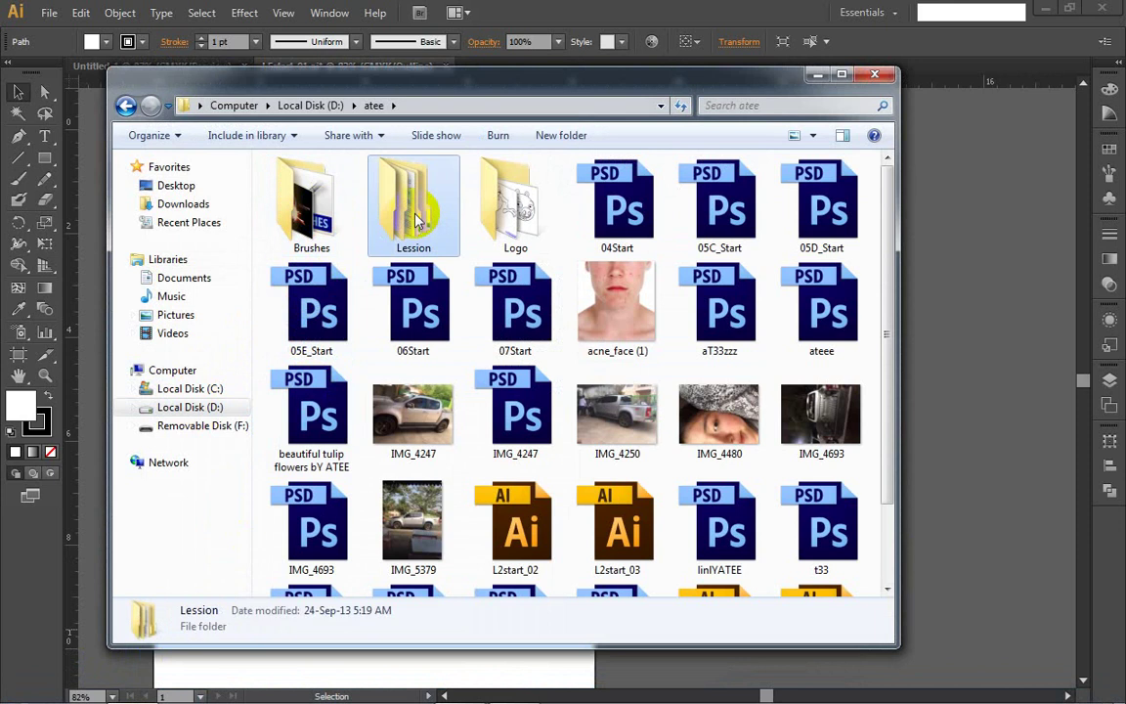
double_click(416, 219)
left_click(358, 195)
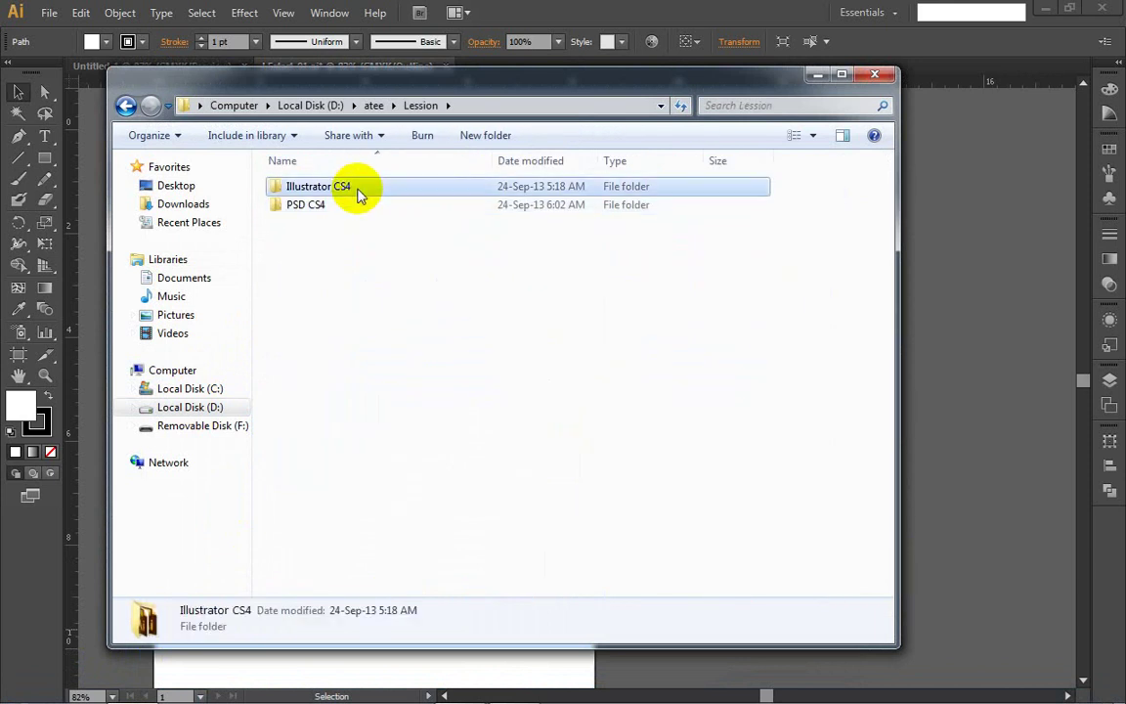
double_click(358, 195)
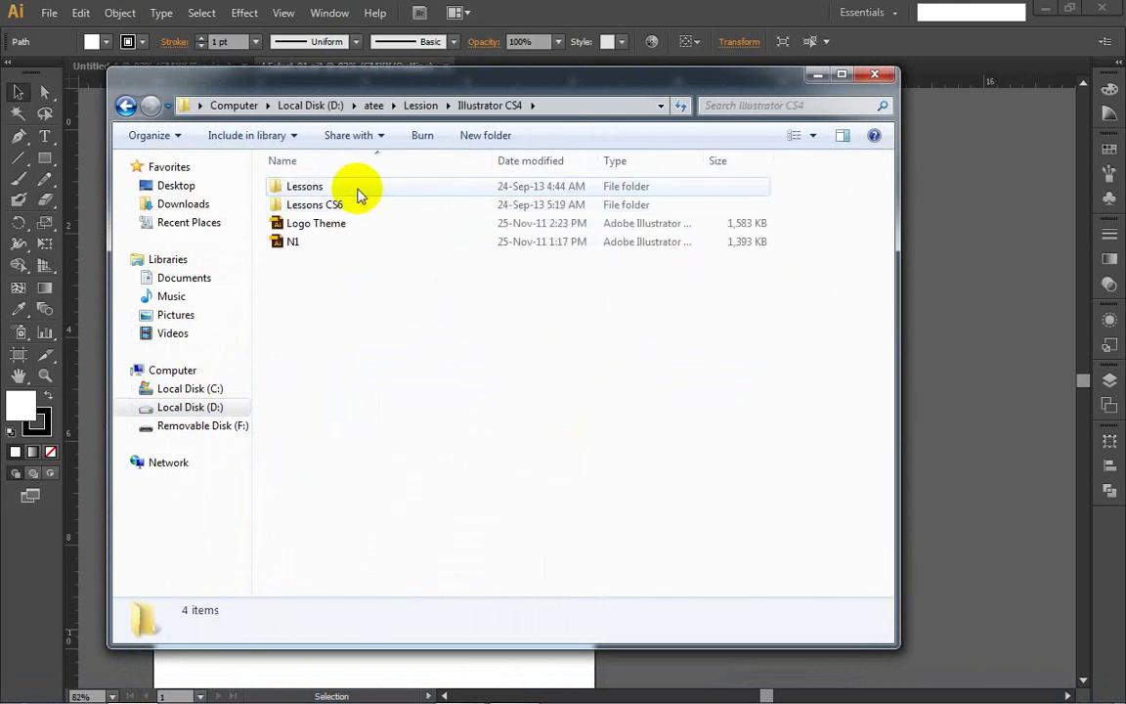
Step: Go back up to the folder containing Lession and open the Logo folder
left_click(125, 106)
left_click(124, 105)
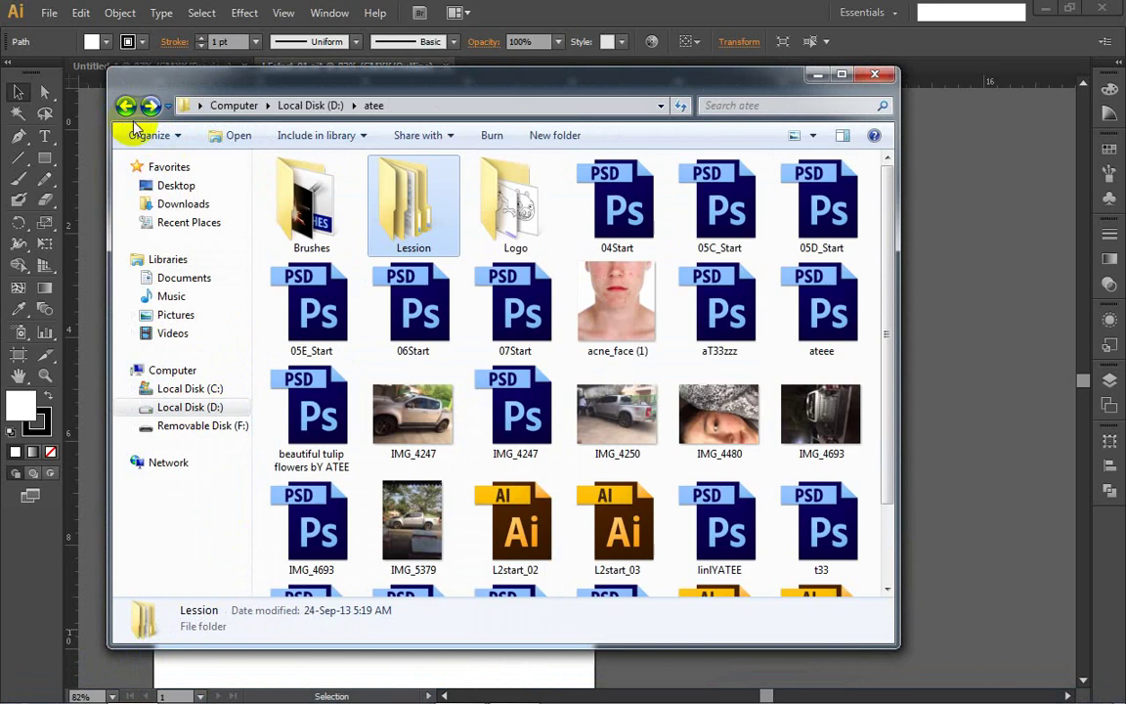
double_click(484, 210)
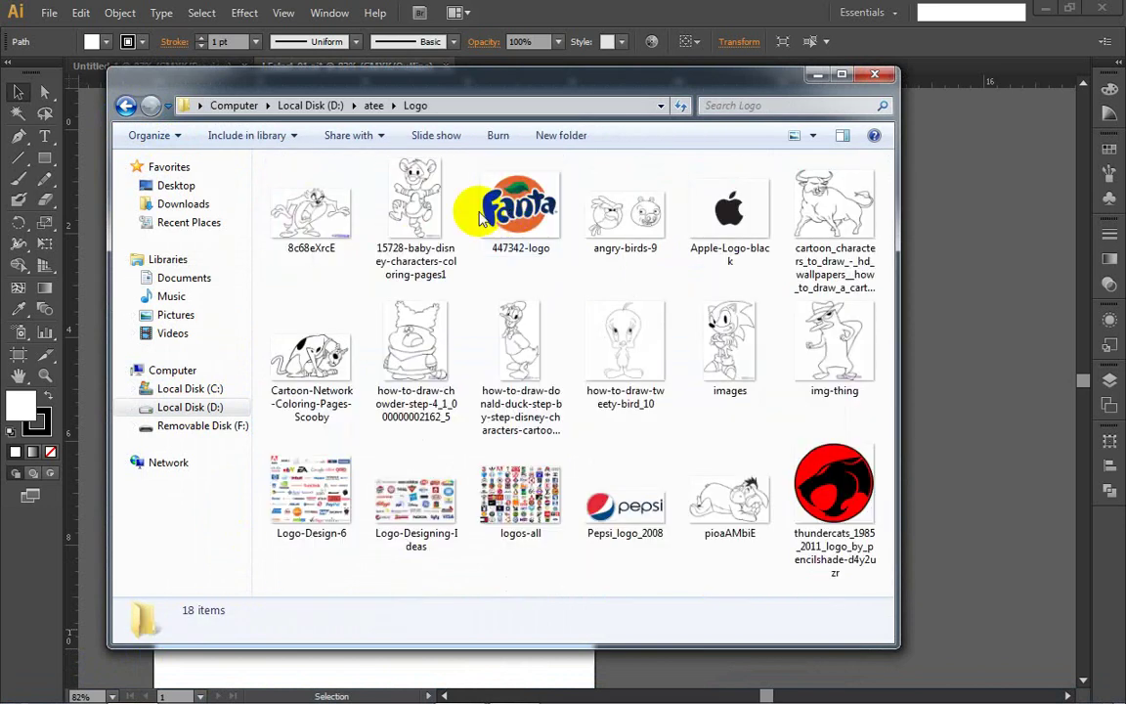
Step: Look through the logo and cartoon images in the Logo folder, ending with 8c68eXrcE selected
left_click(318, 220)
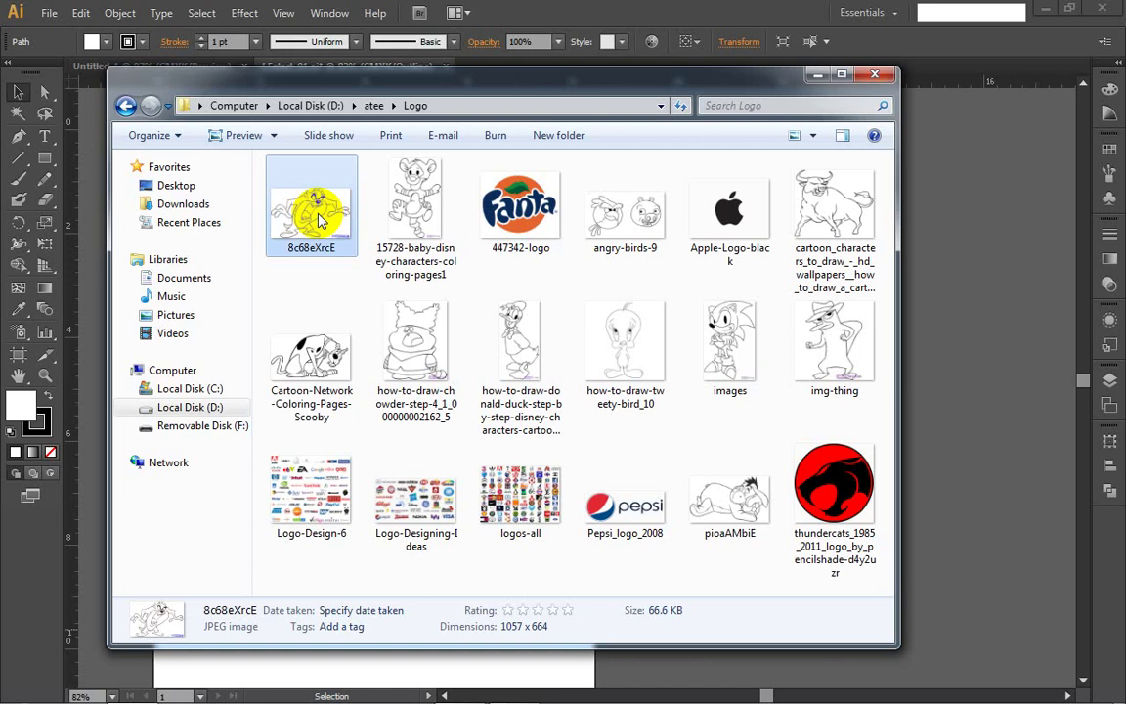
left_click(522, 502)
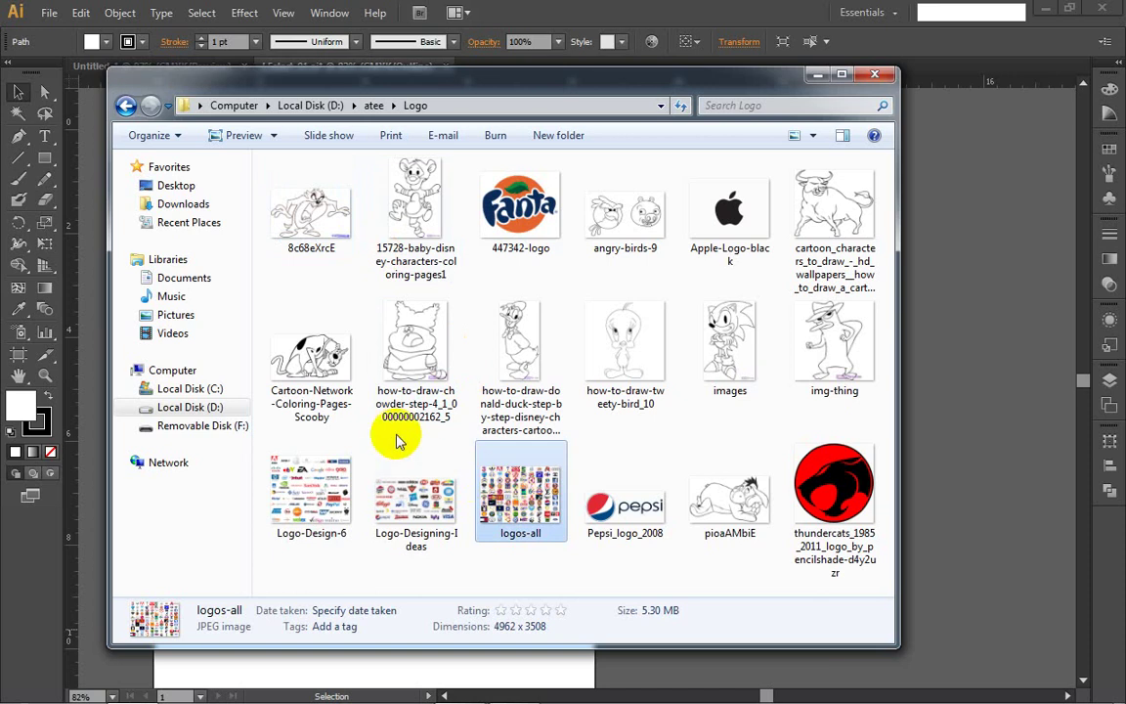
left_click(423, 502)
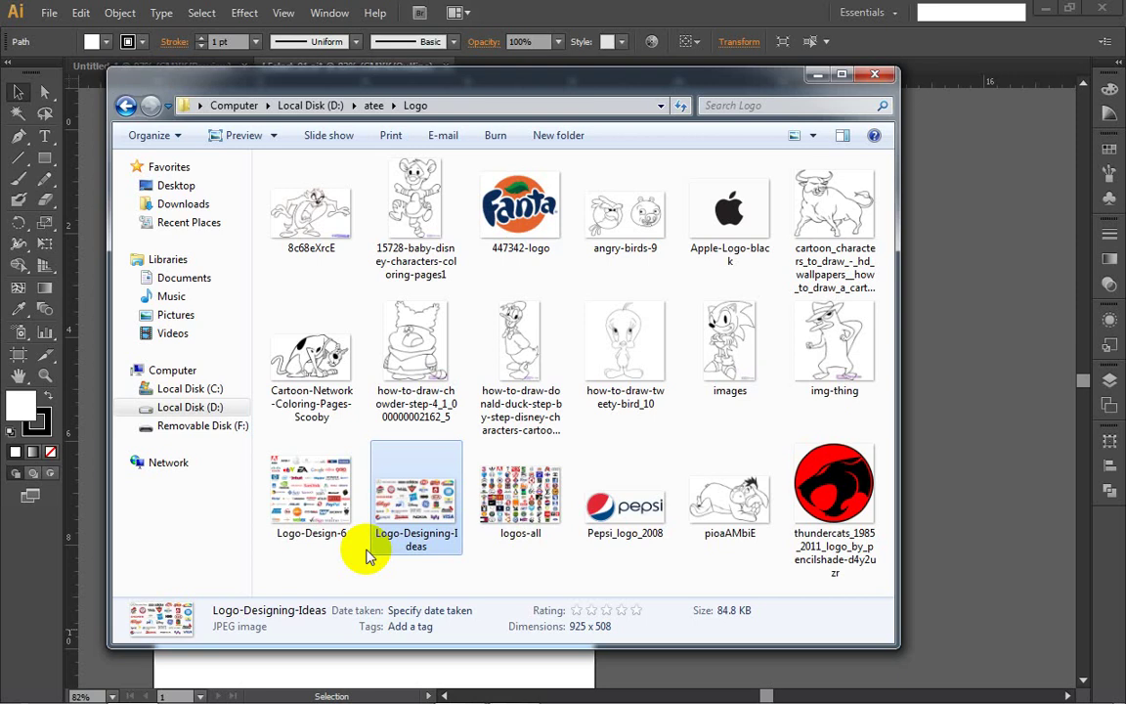
left_click(406, 207)
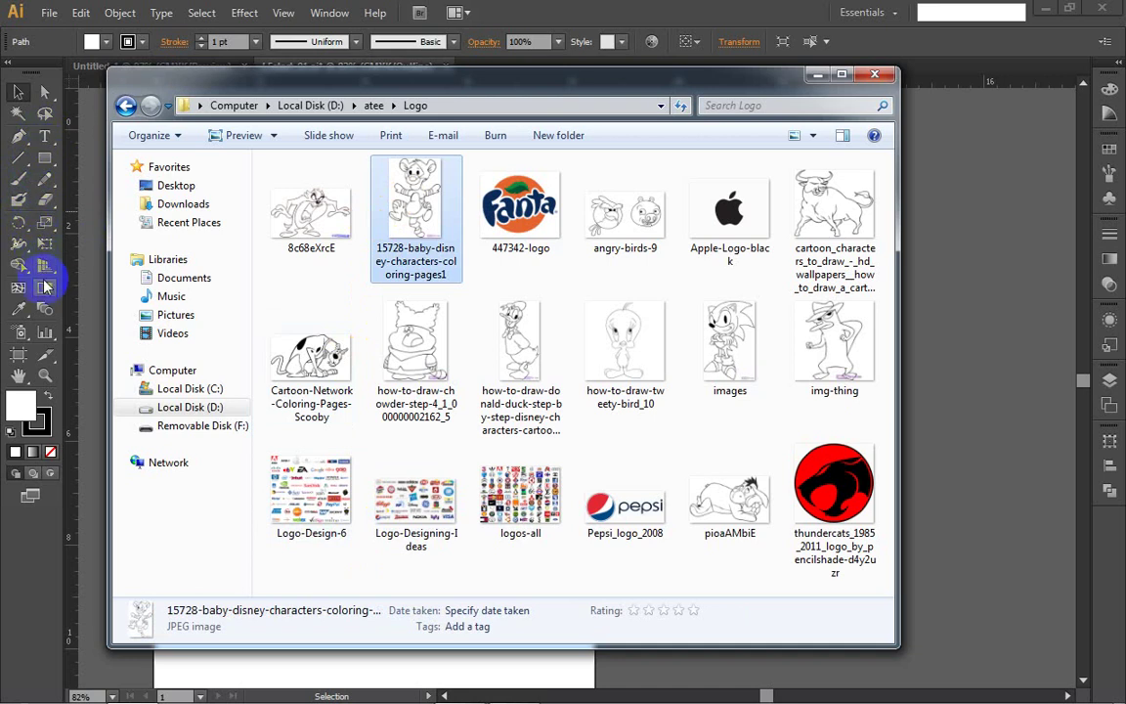
left_click(239, 195)
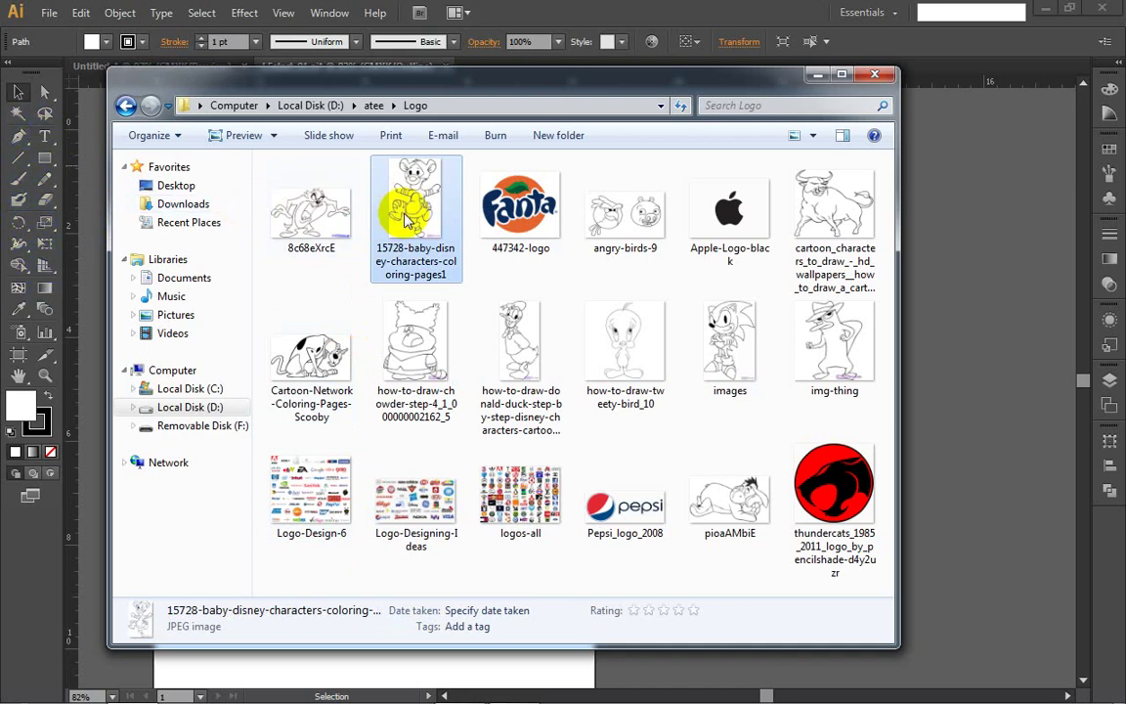
left_click(315, 203)
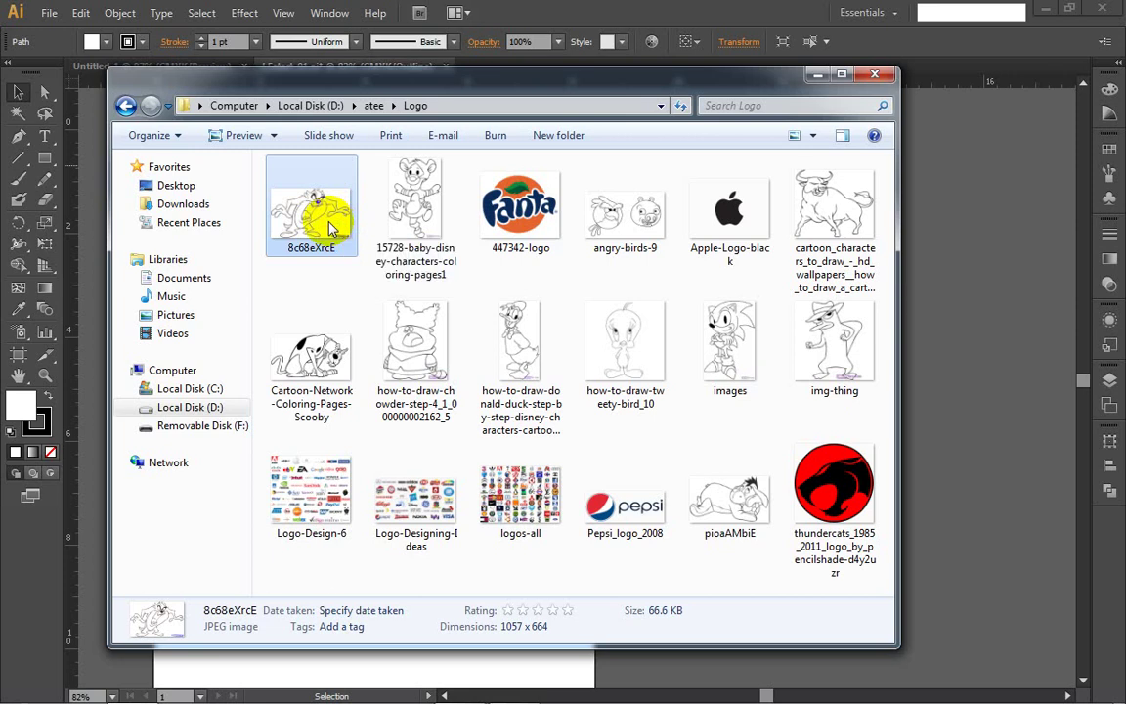
Step: Place the 8c68eXrcE image from the Logo folder into the L5start_01.ai document, keeping the source file
left_click_drag(306, 86, 856, 48)
left_click_drag(861, 150, 261, 561)
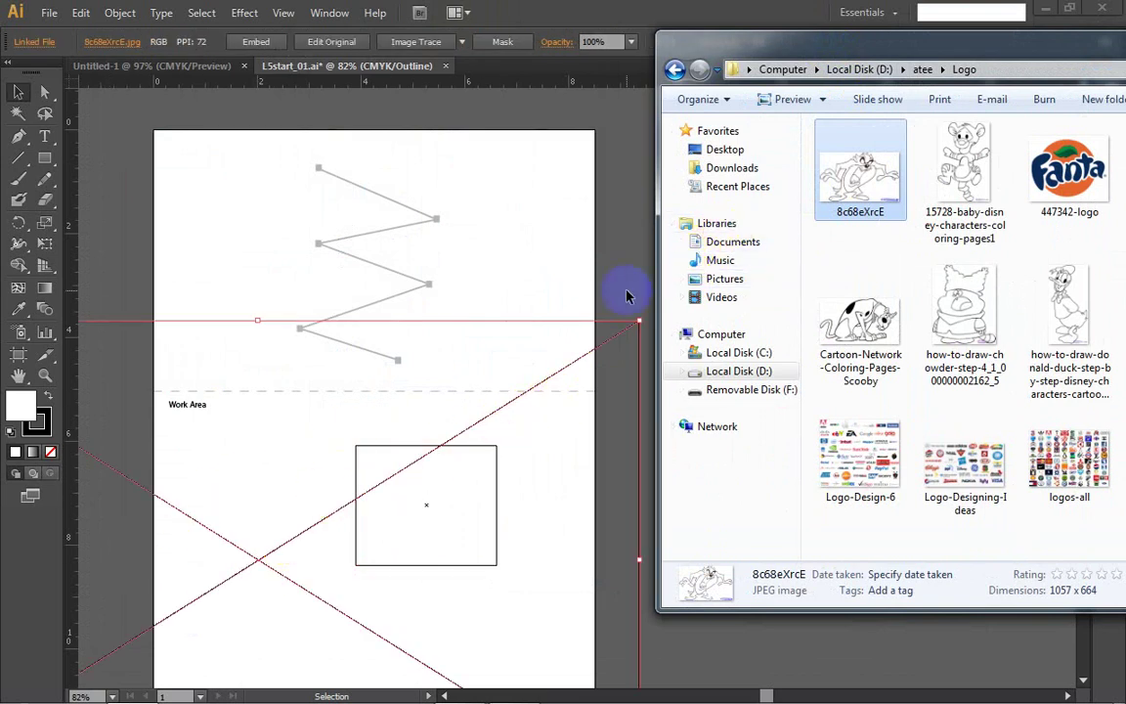
key("Delete")
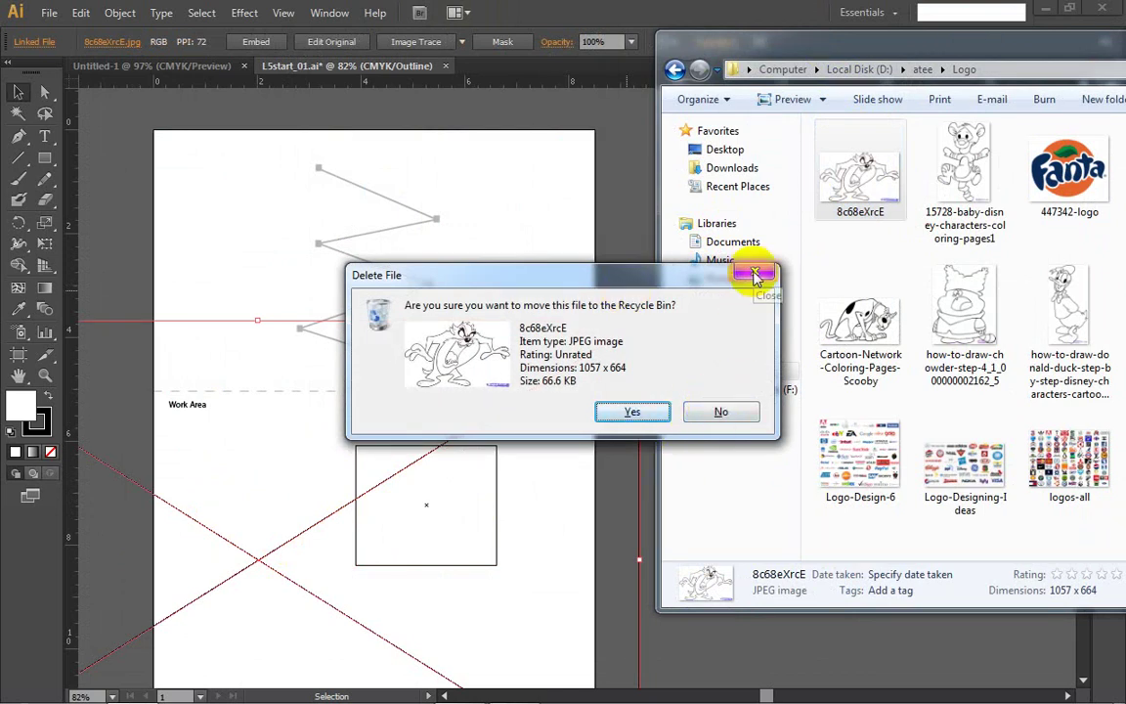
left_click(753, 276)
Step: Shrink the placed 8c68eXrcE image to the right of the artboard and delete it from the document
left_click(639, 320)
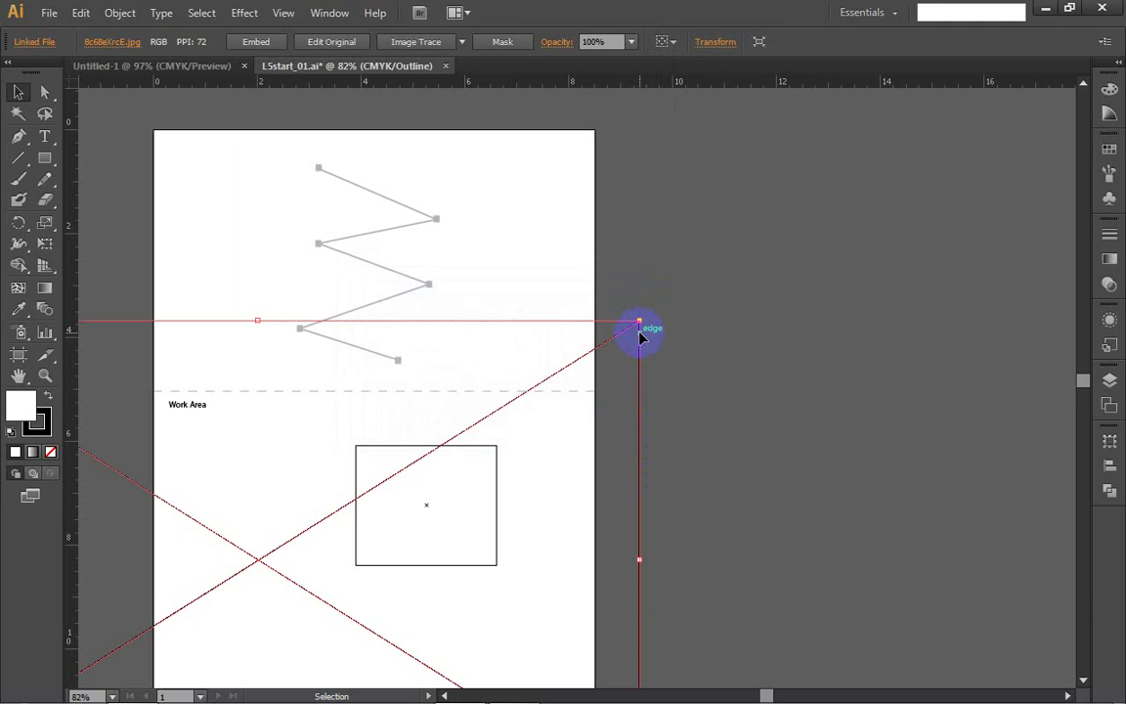
left_click_drag(640, 335, 363, 495)
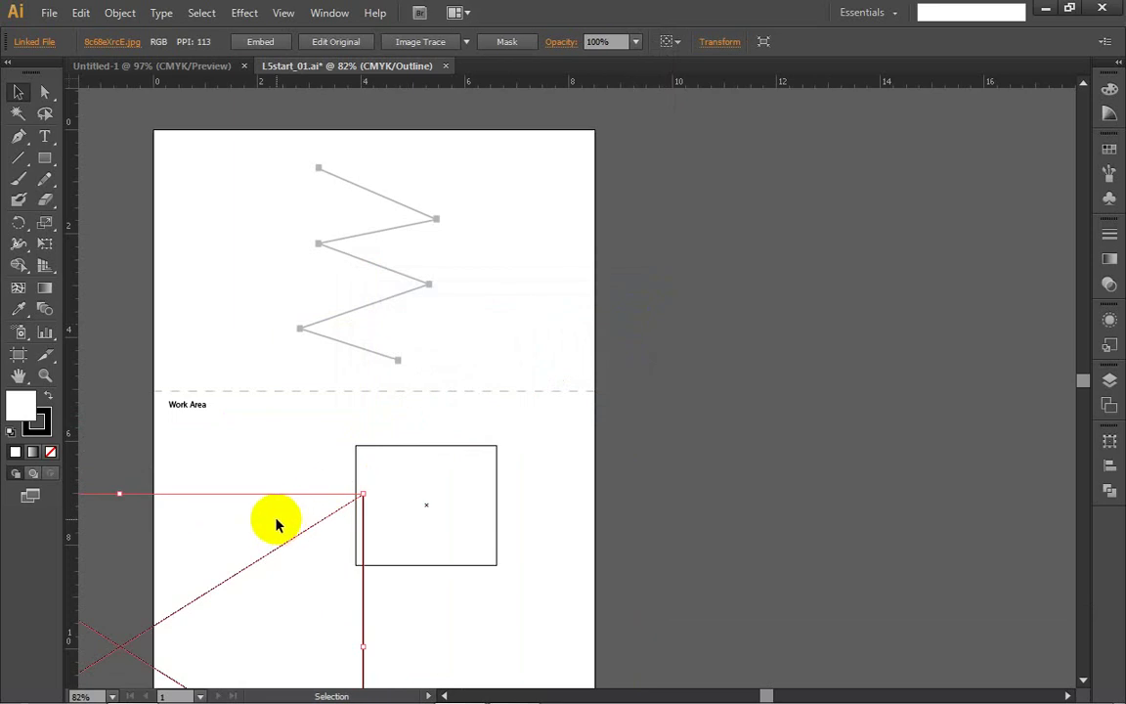
left_click_drag(267, 500, 970, 212)
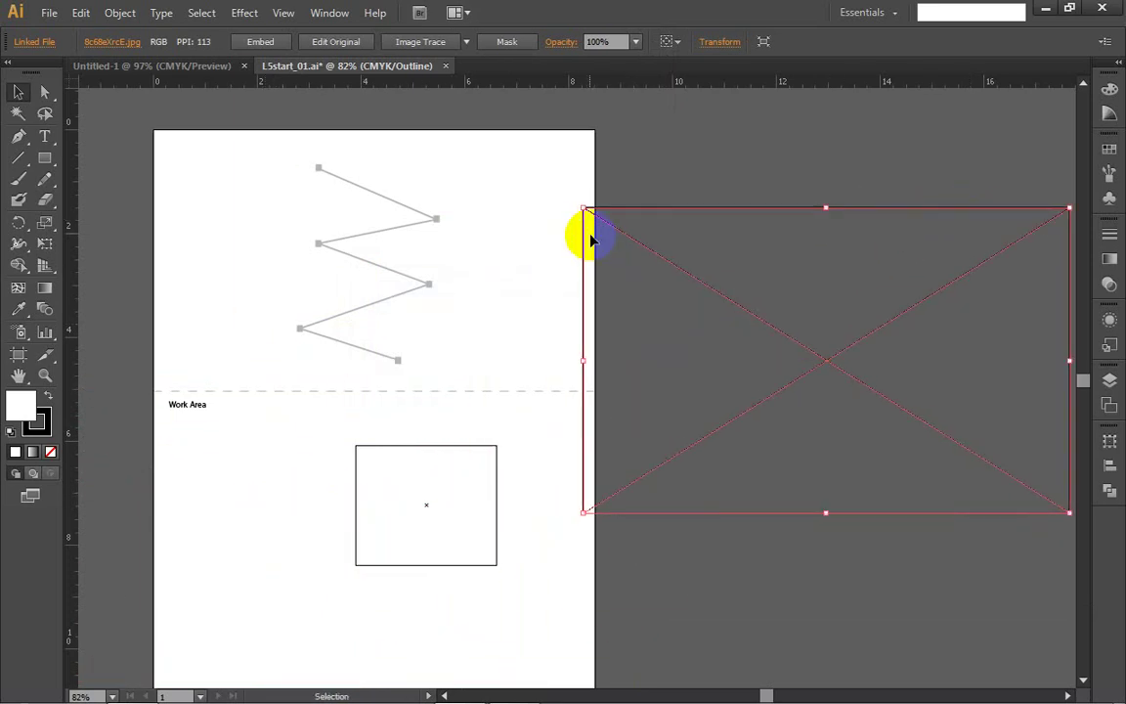
left_click_drag(581, 208, 734, 266)
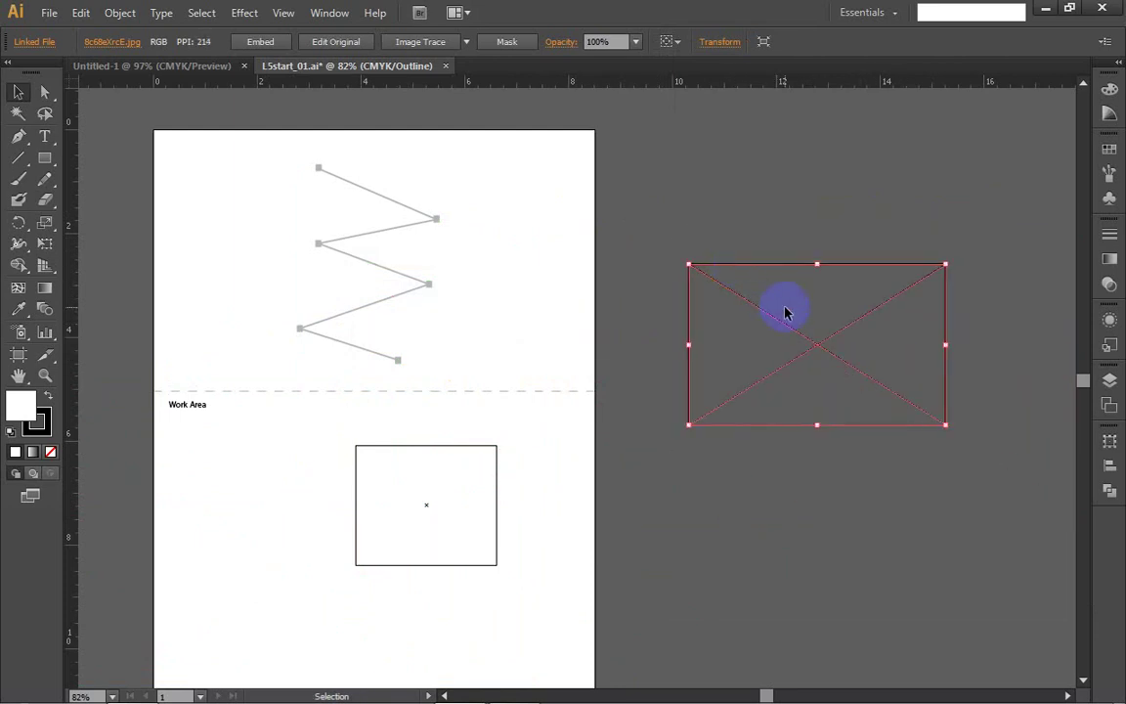
key("Delete")
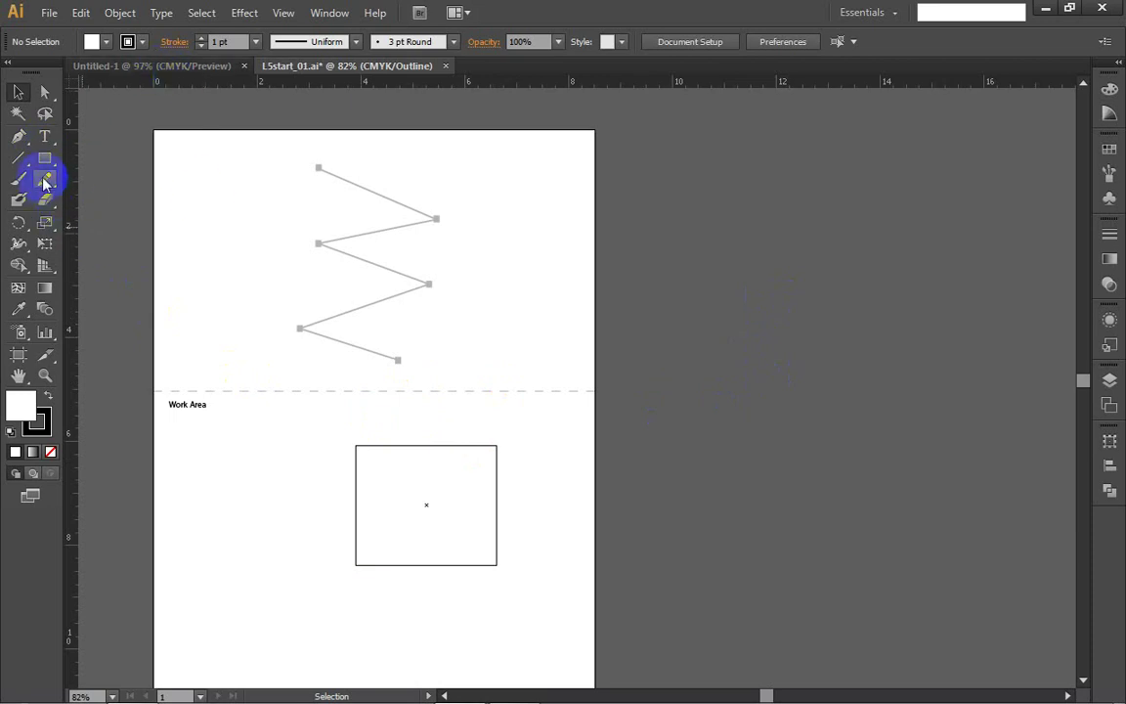
Step: Add a second Letter artboard, 8.5 by 11 in, just right of the existing artboard with top edges aligned
left_click(12, 357)
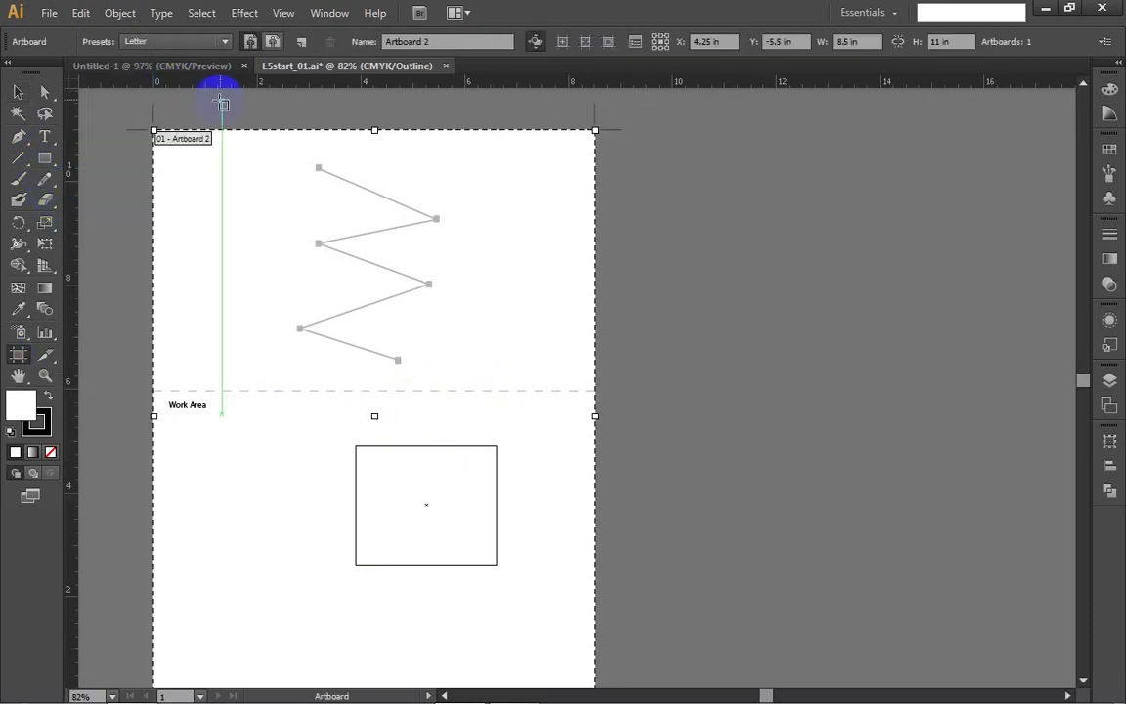
left_click(301, 44)
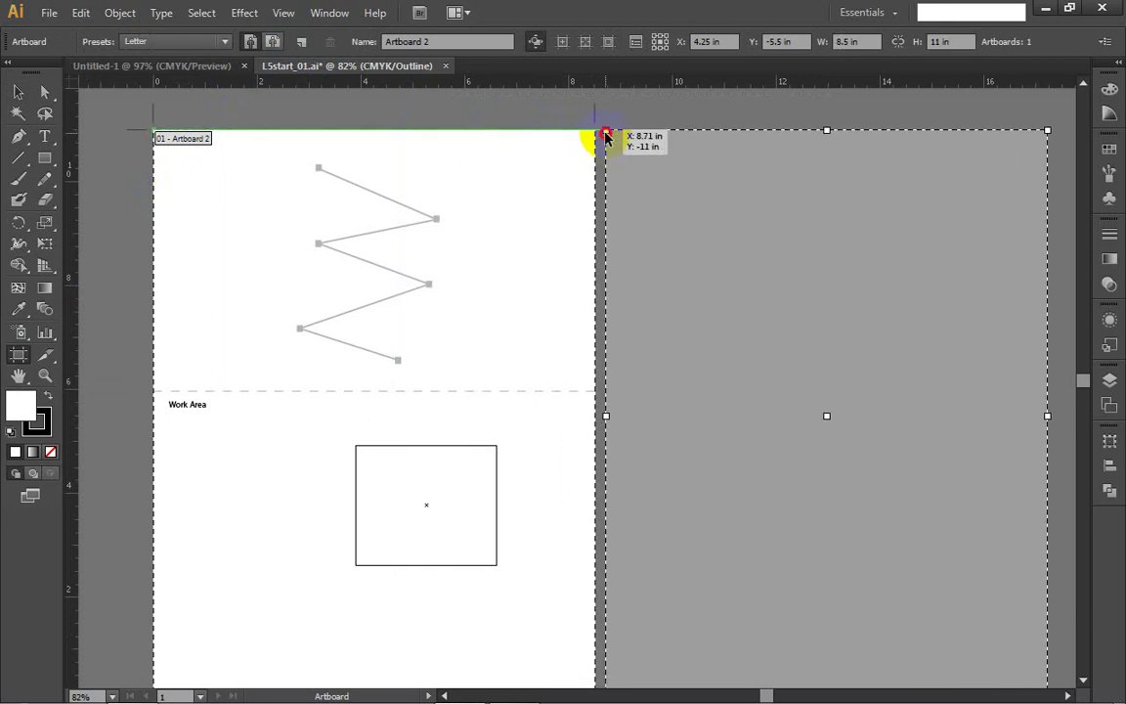
left_click(604, 137)
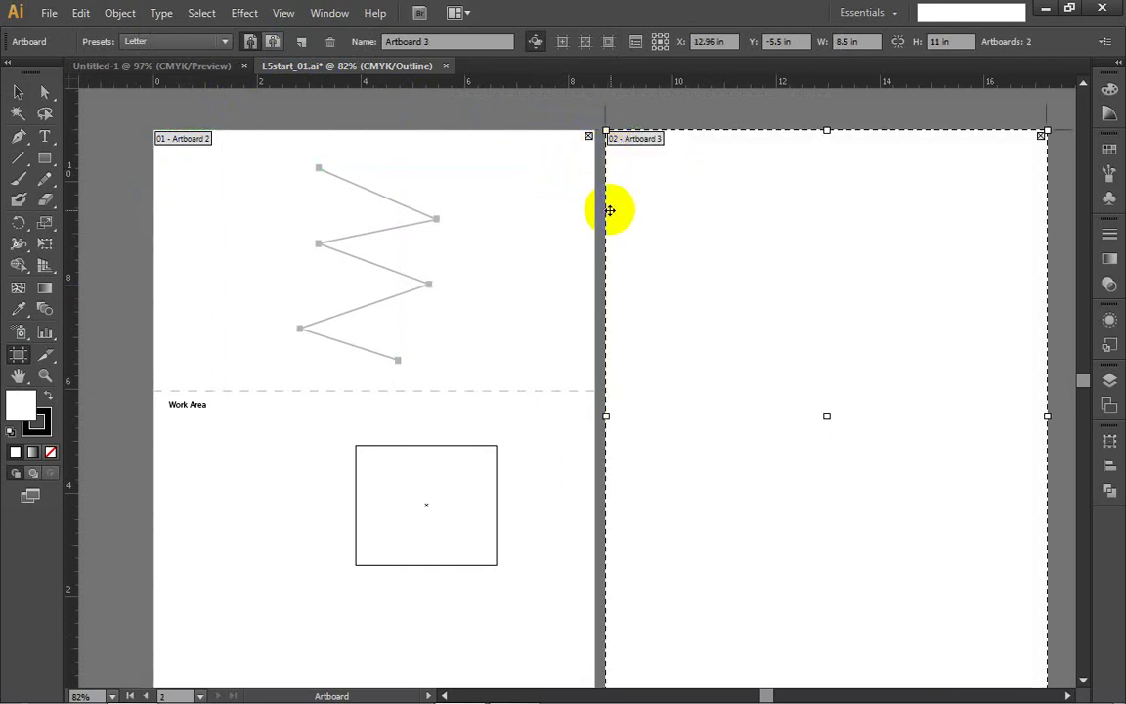
scroll(611, 211, "right", 5)
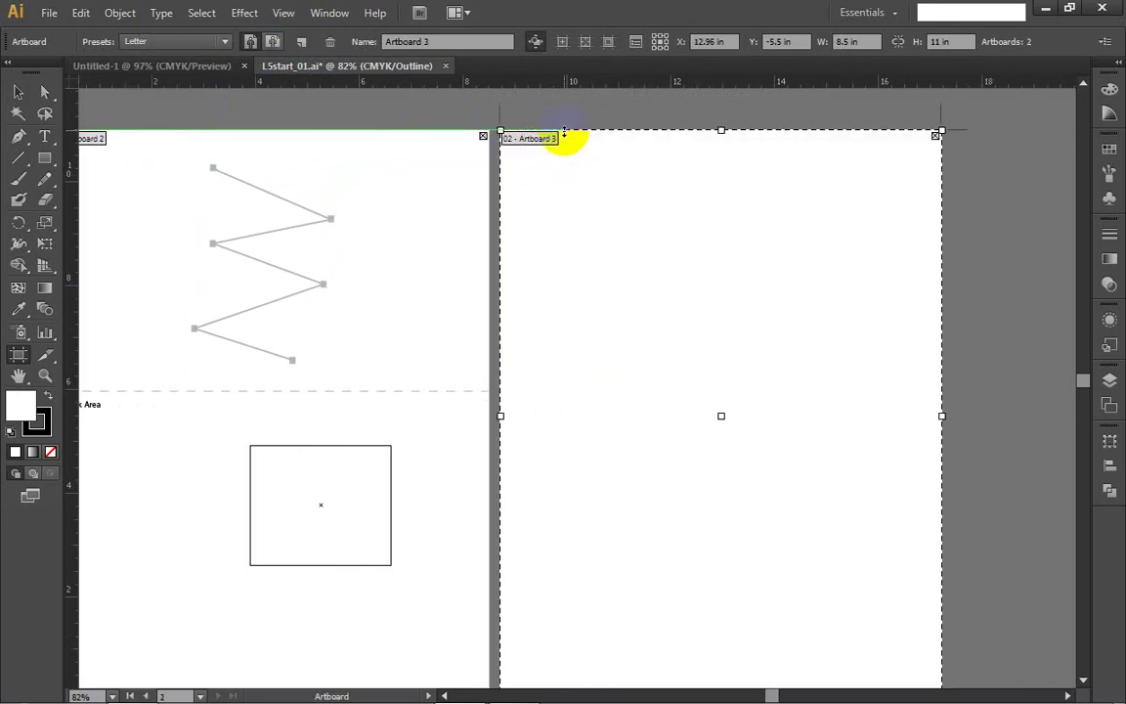
scroll(374, 299, "left", 10)
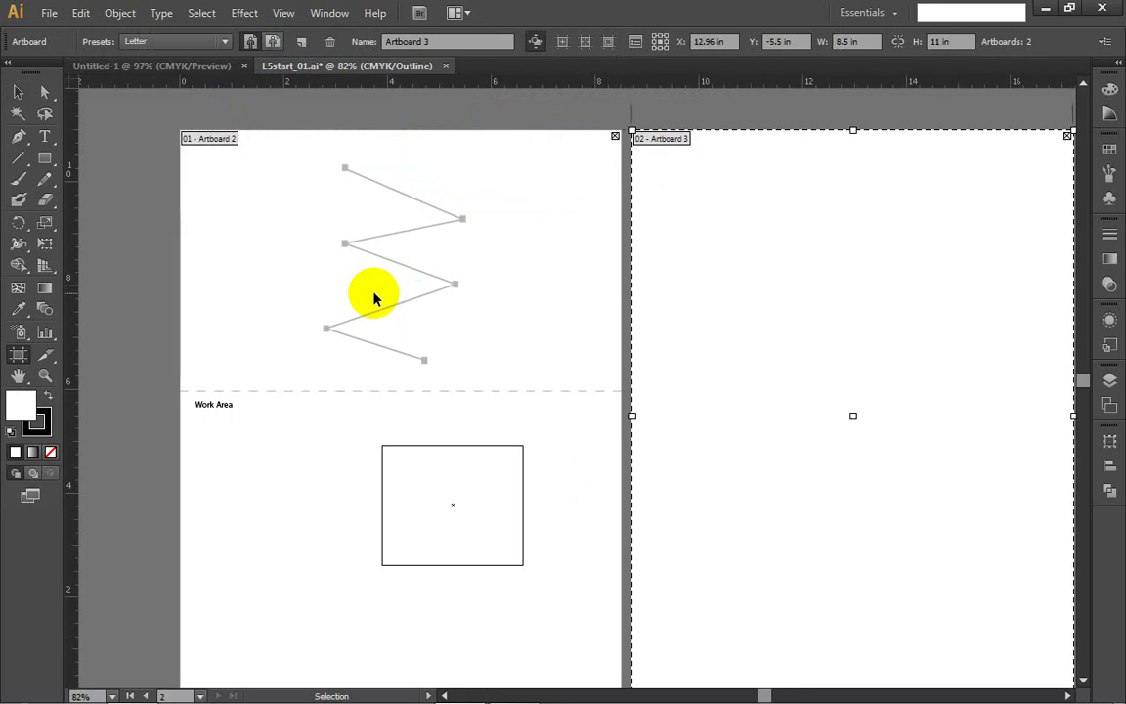
Step: Select the Work Area rectangle with a marquee and delete it
left_click(18, 92)
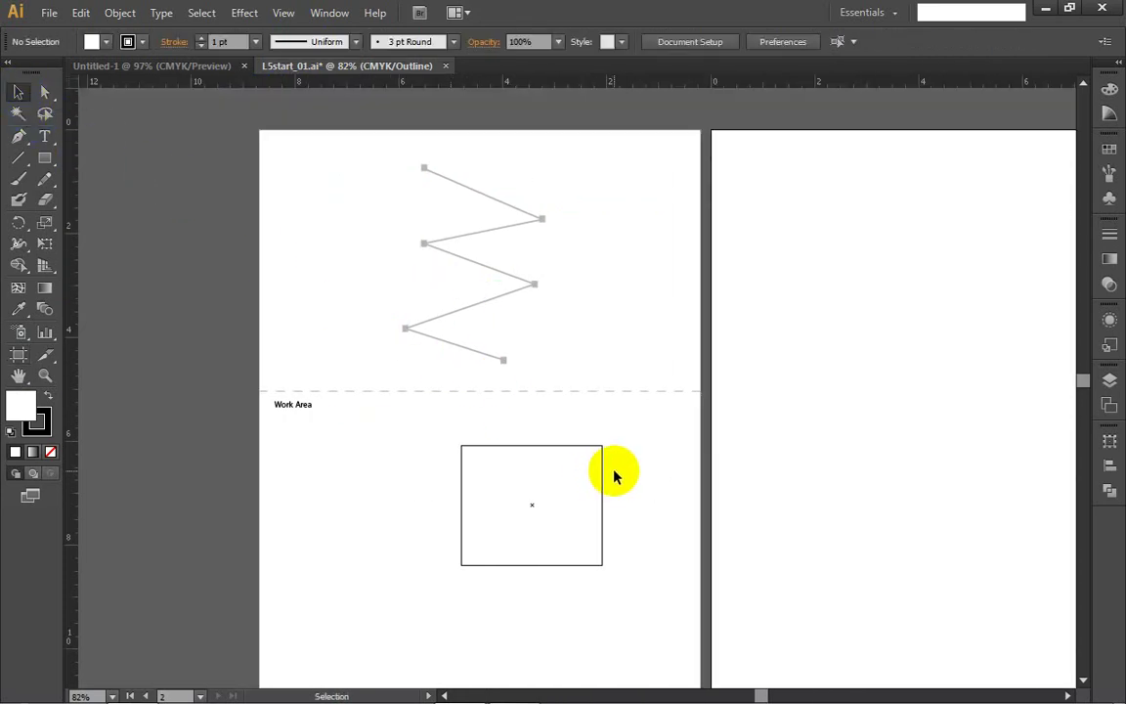
left_click_drag(624, 478, 573, 486)
key("Delete")
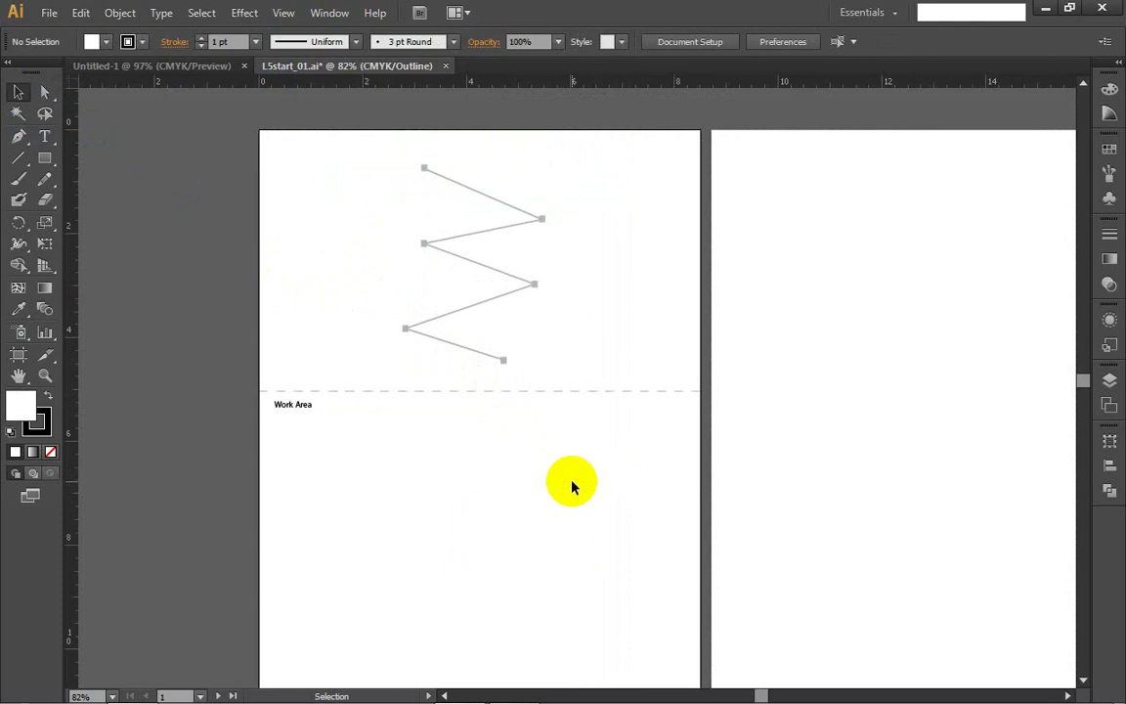
Step: Draw an open zigzag path of four straight segments in the Work Area with the Pen tool and leave the tool
left_click(18, 136)
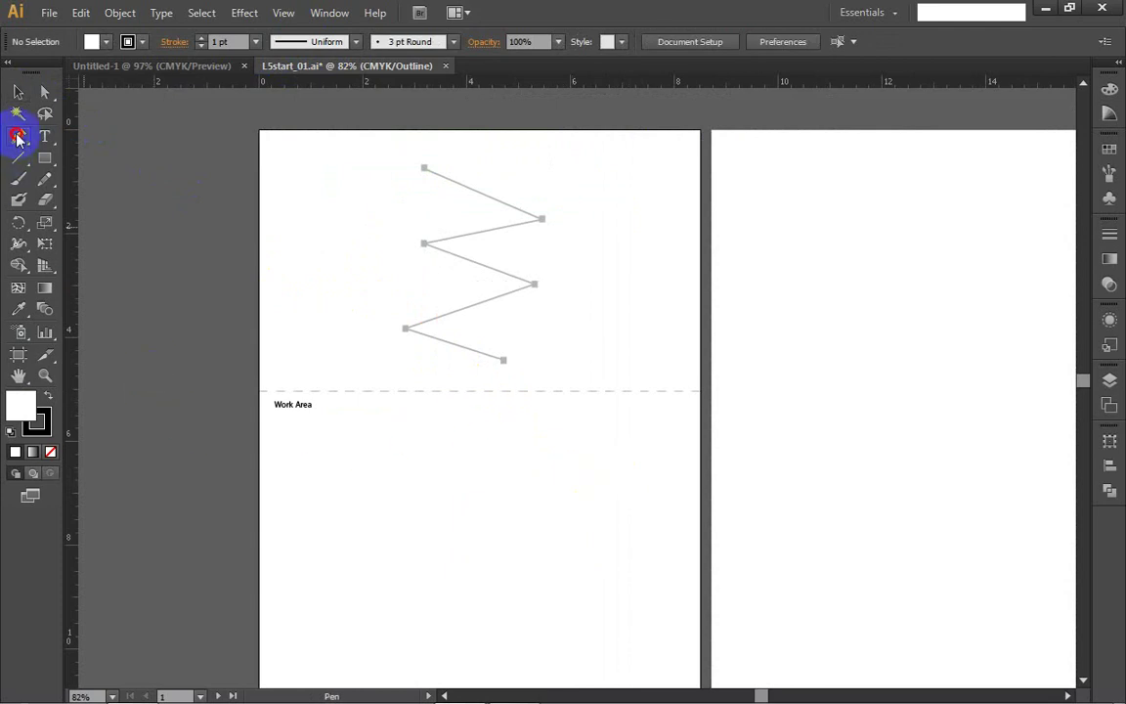
left_click(407, 451)
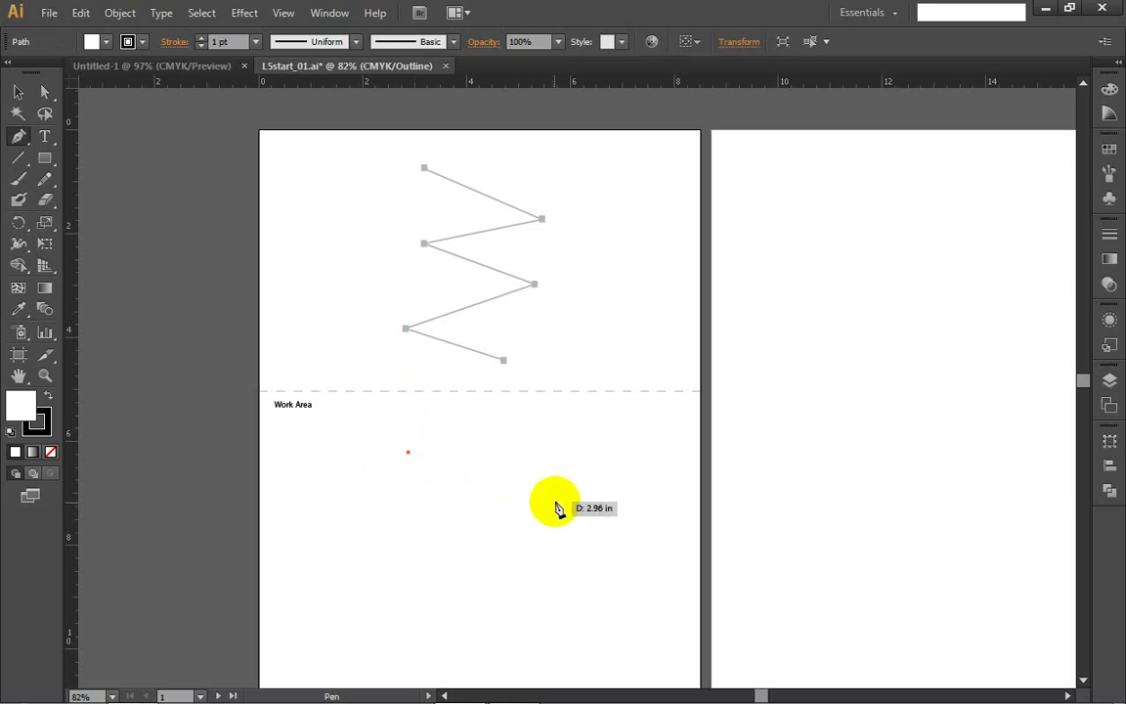
left_click(509, 516)
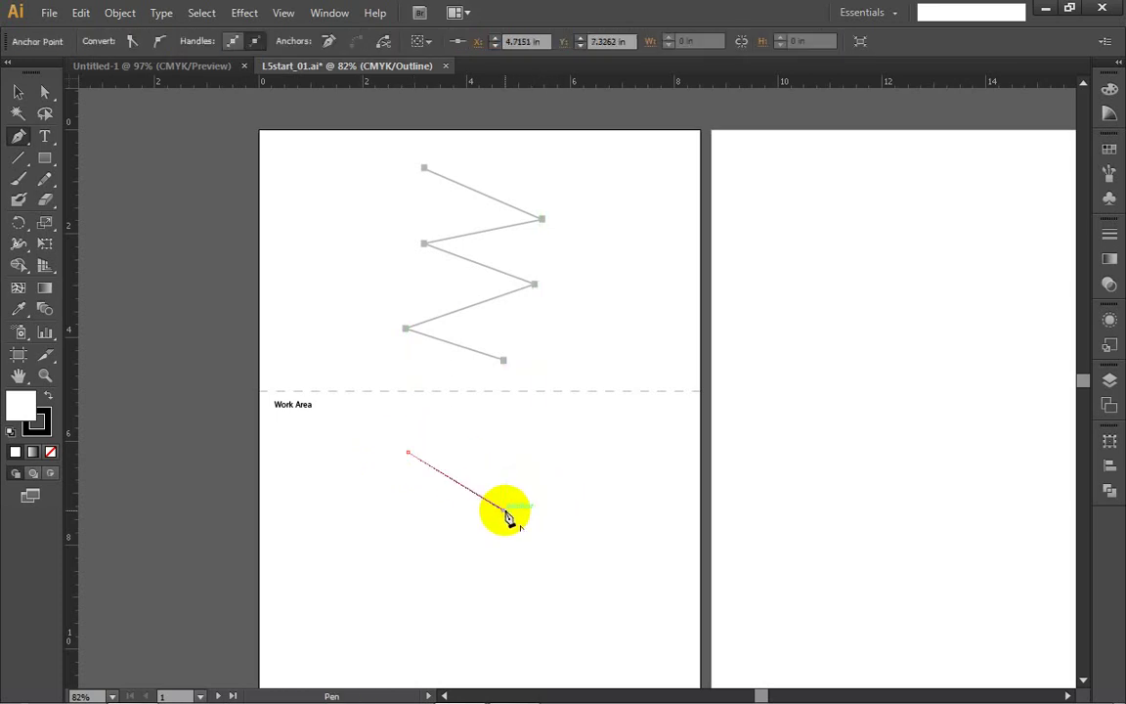
left_click(405, 543)
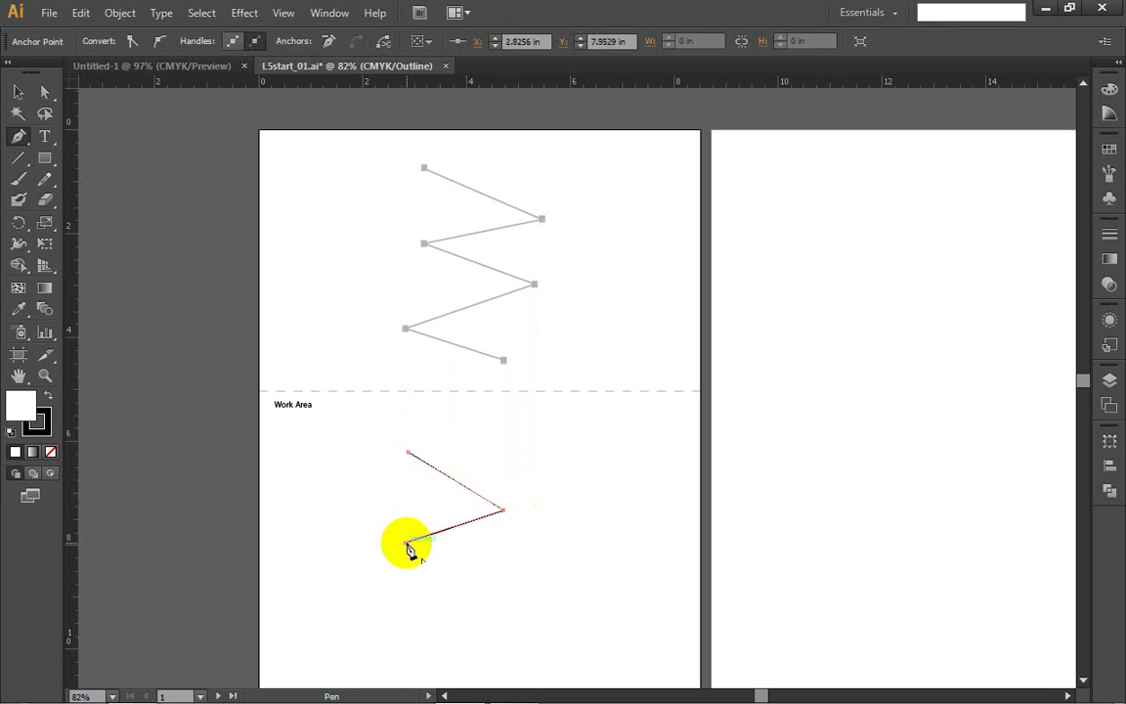
left_click(503, 584)
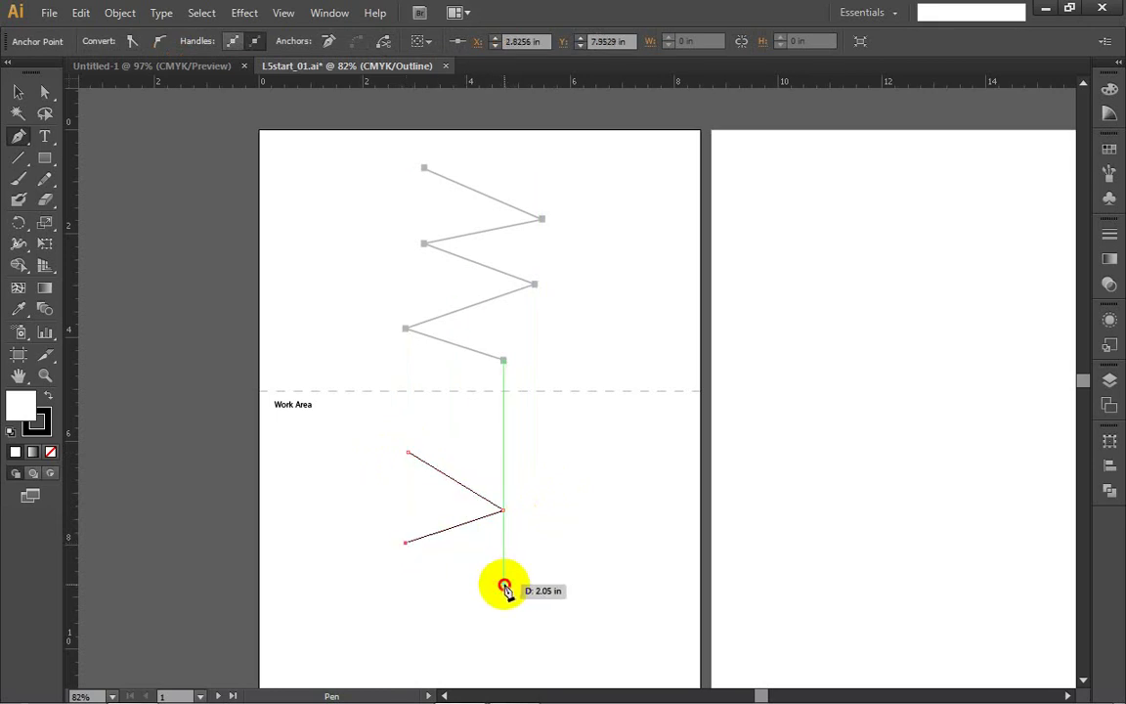
left_click(406, 601)
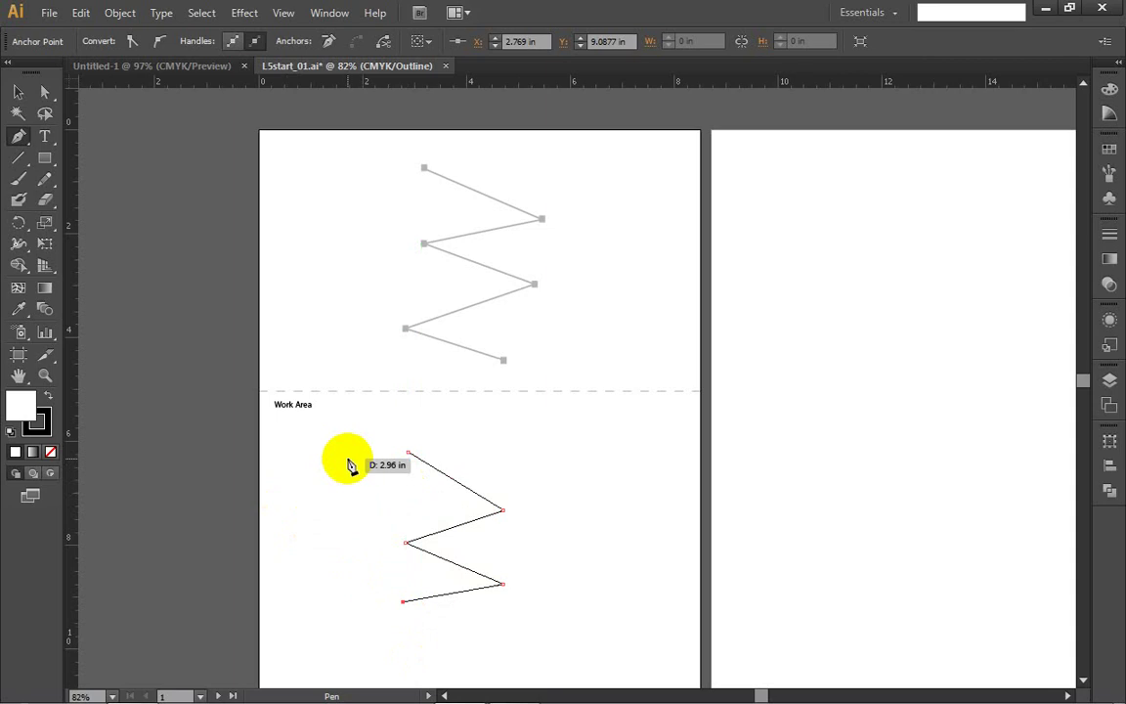
key("v")
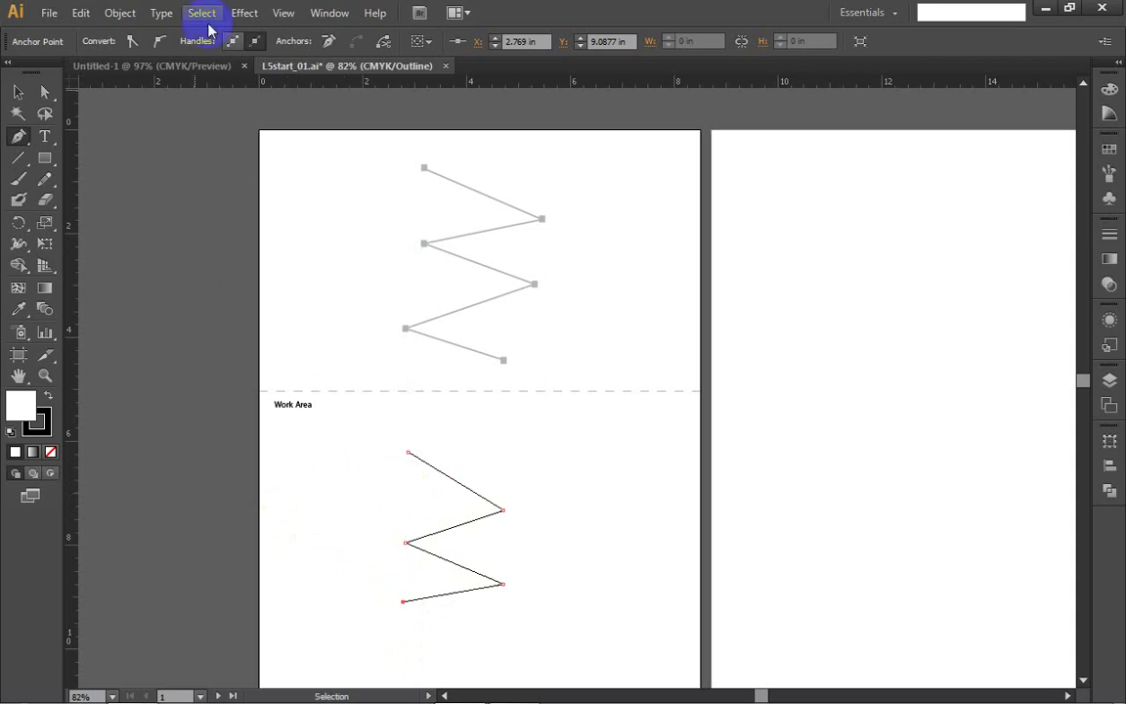
left_click(324, 13)
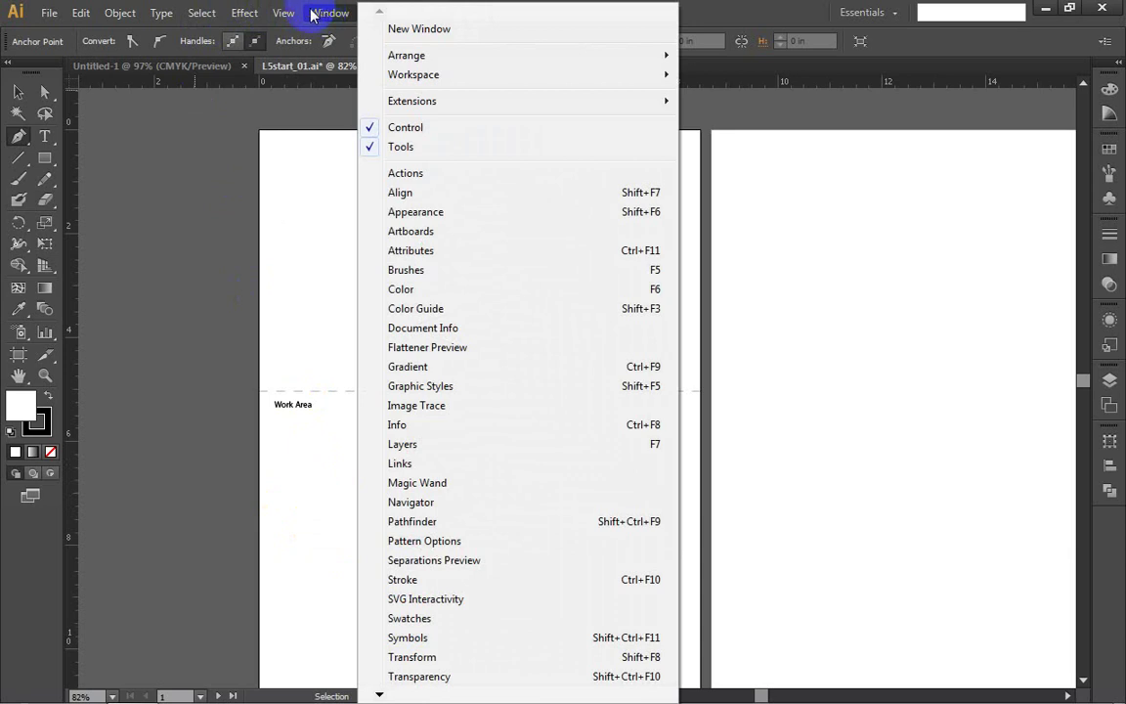
mouse_move(282, 18)
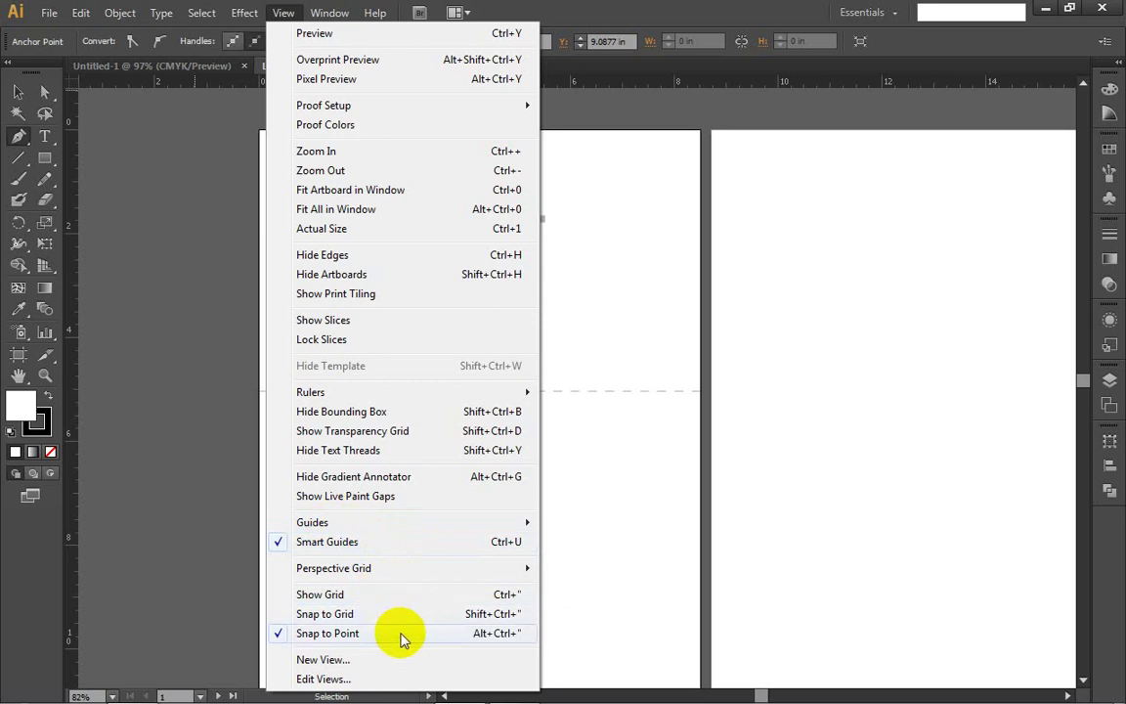
left_click(577, 504)
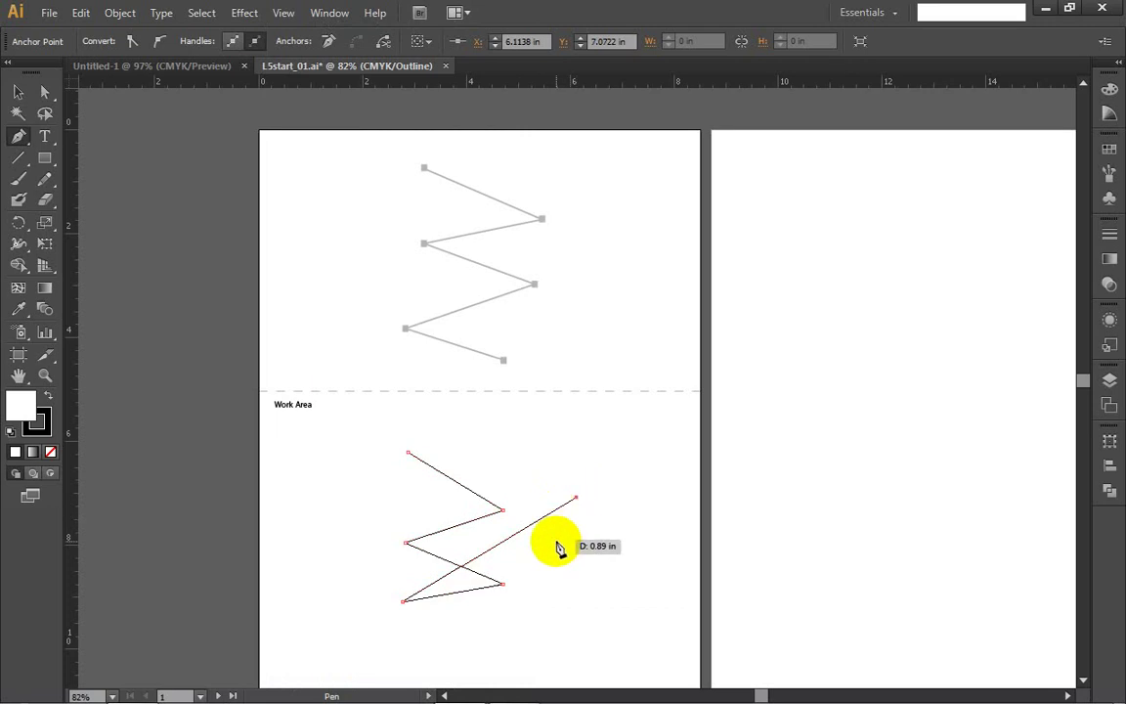
key("ctrl+z")
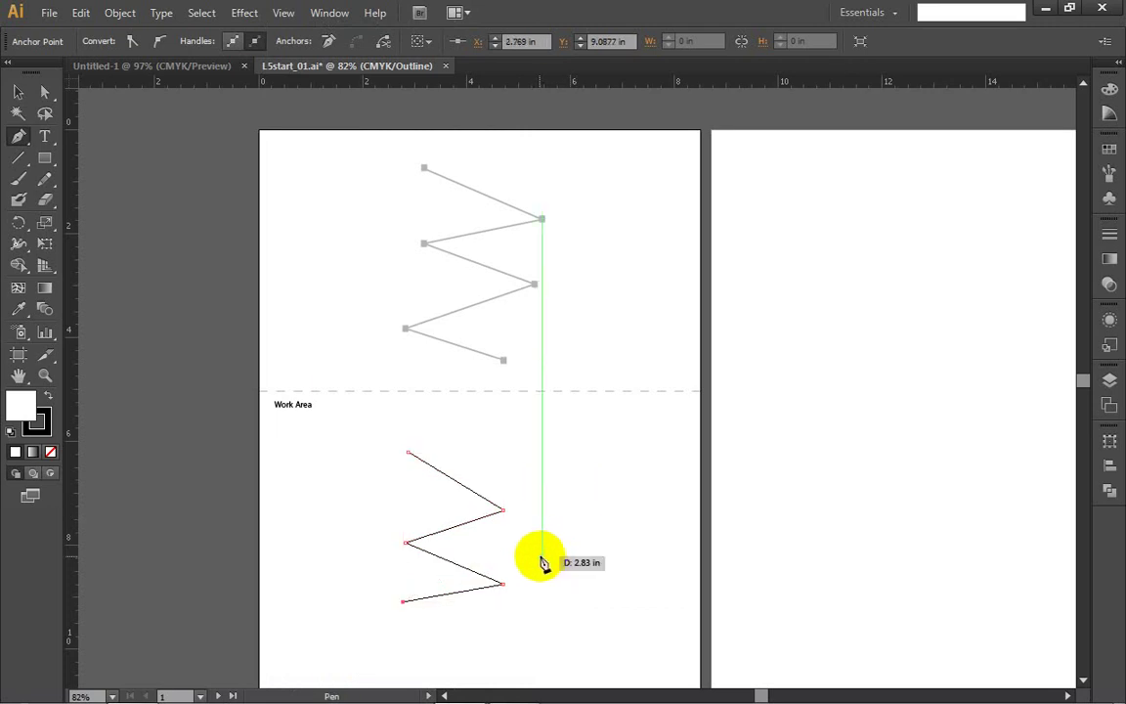
Step: Add a fifth straight segment running down and right from the zigzag's lower end in the Work Area, and deselect the path
left_click(470, 642)
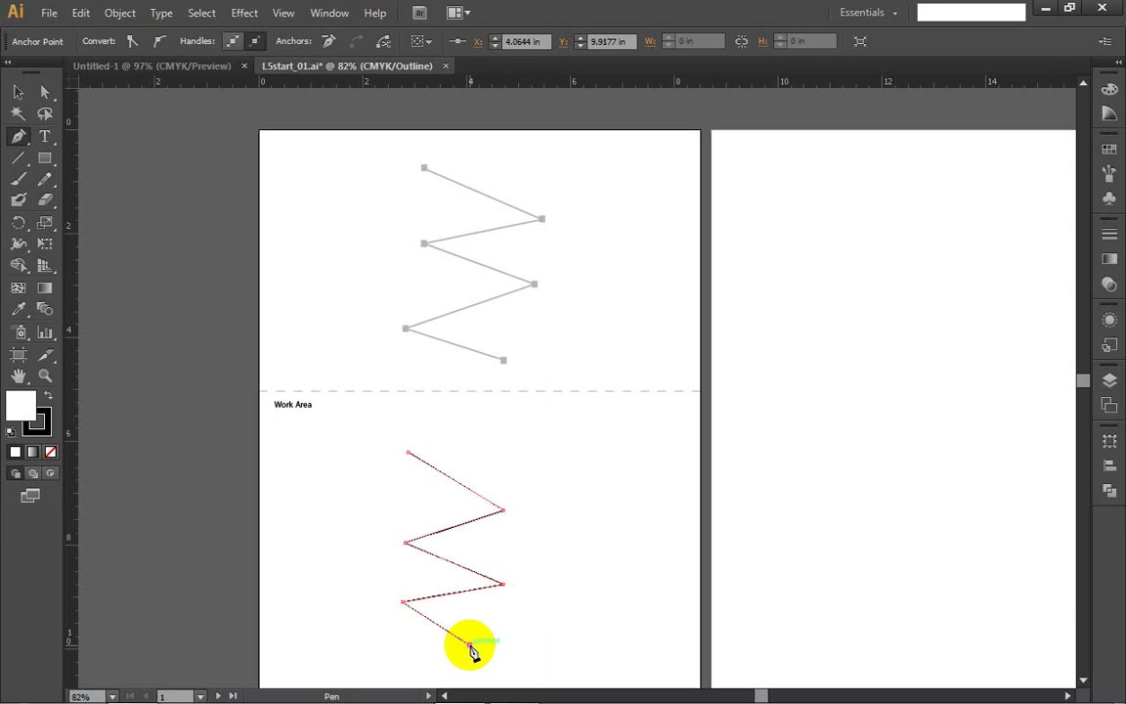
left_click(44, 90)
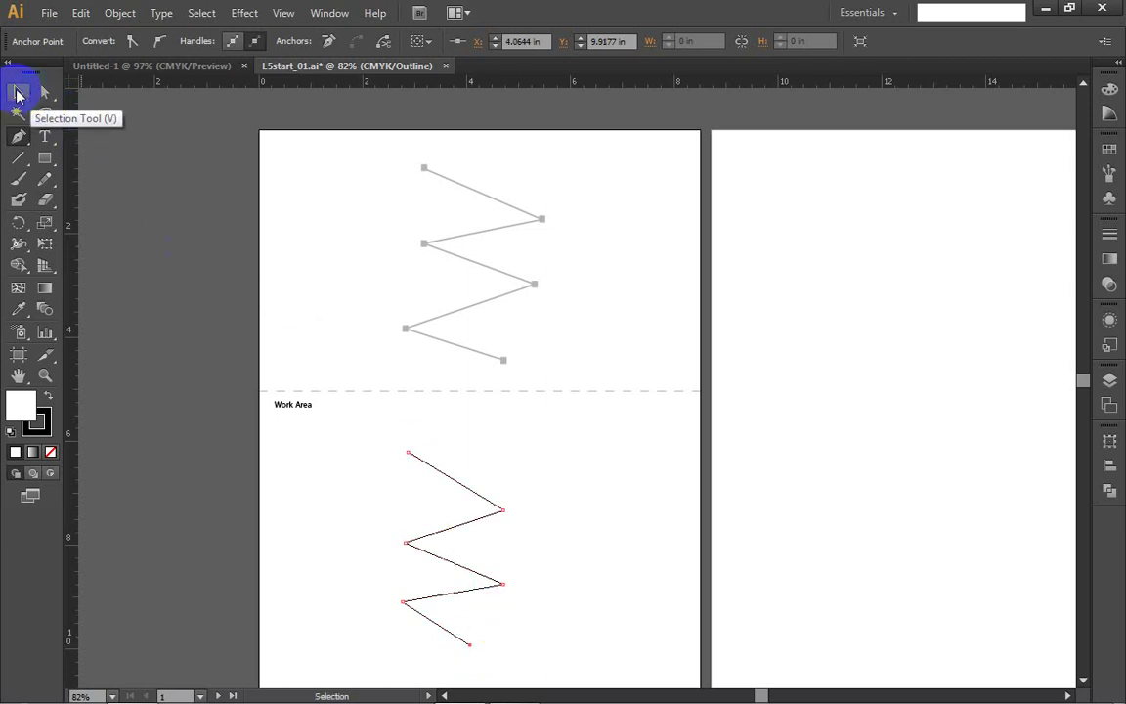
left_click(16, 91)
left_click(596, 483)
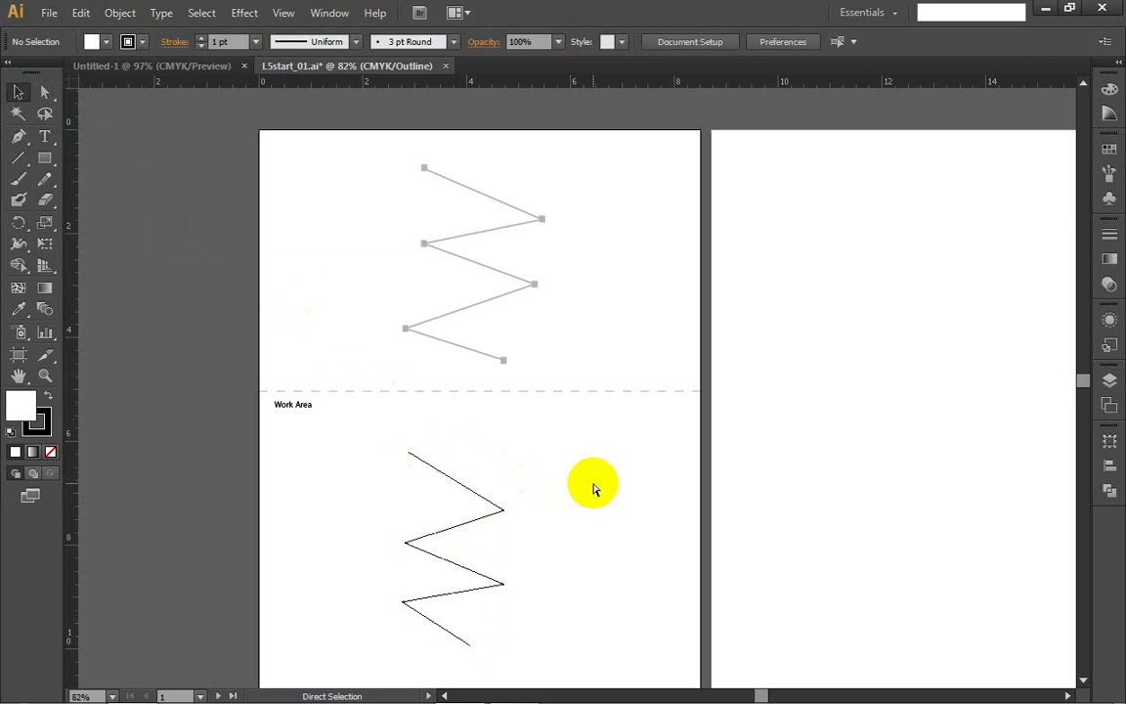
Step: Try stretching the whole zigzag to about twice its width by its bounding box, and undo the stretch
left_click(452, 535)
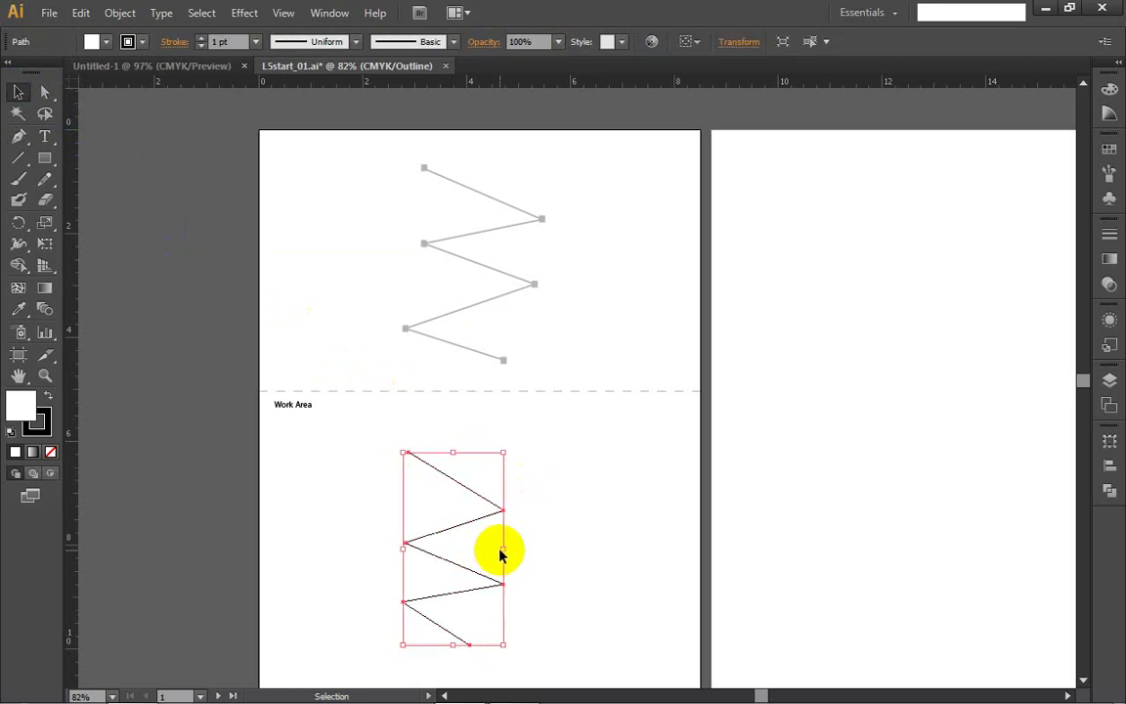
left_click_drag(505, 548, 616, 563)
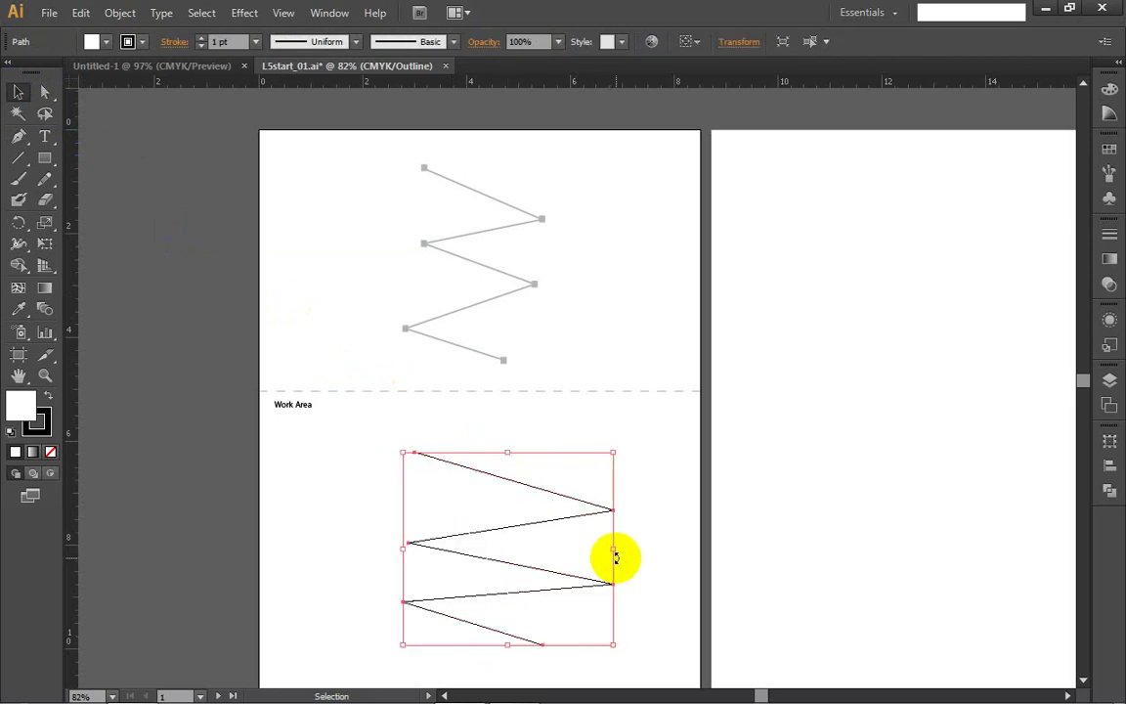
key("a")
key("ctrl+z")
key("v")
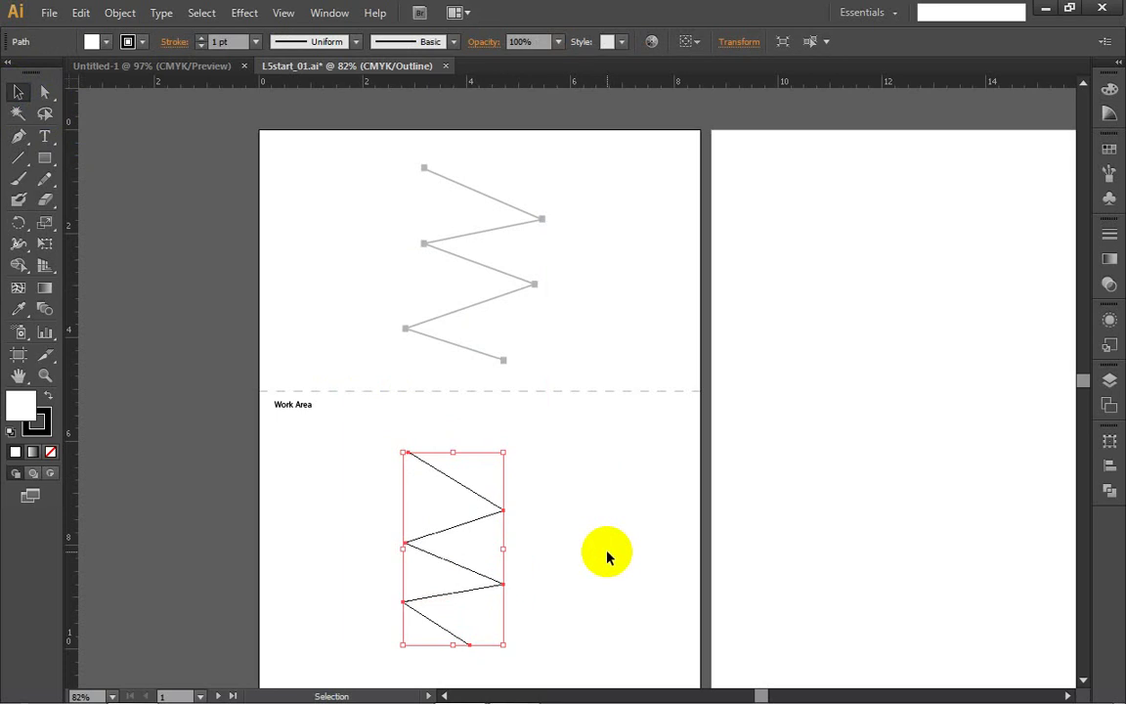
Step: Start a Pen path on the second artboard with constrained segments: about 2.7 in right, 2.4 in down, 1.9 in right and 2.4 in up
scroll(607, 554, "down", 2)
scroll(607, 558, "right", 3)
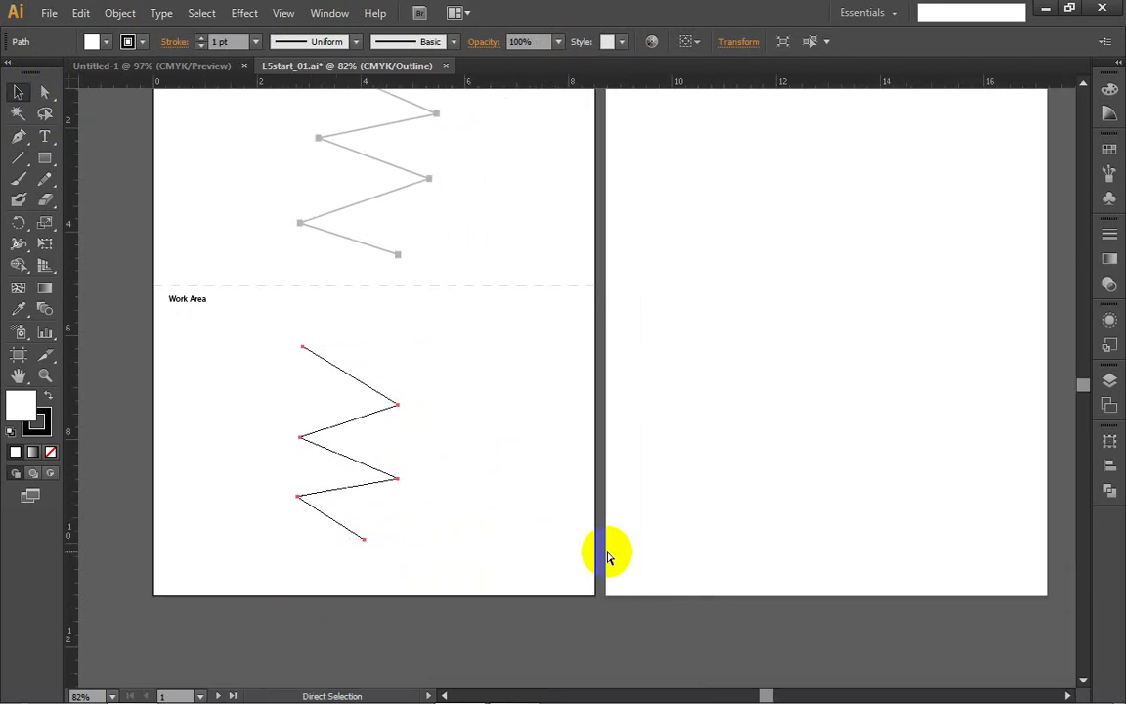
scroll(607, 556, "right", 3)
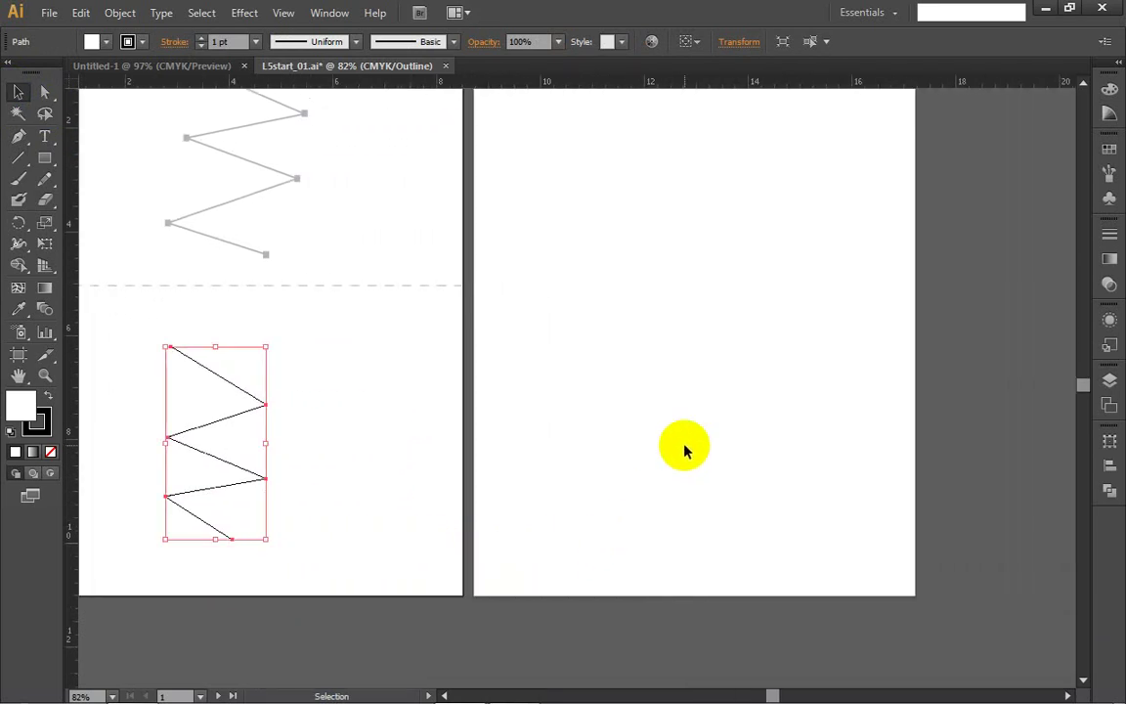
scroll(687, 450, "right", 1)
key("v")
scroll(625, 391, "up", 3)
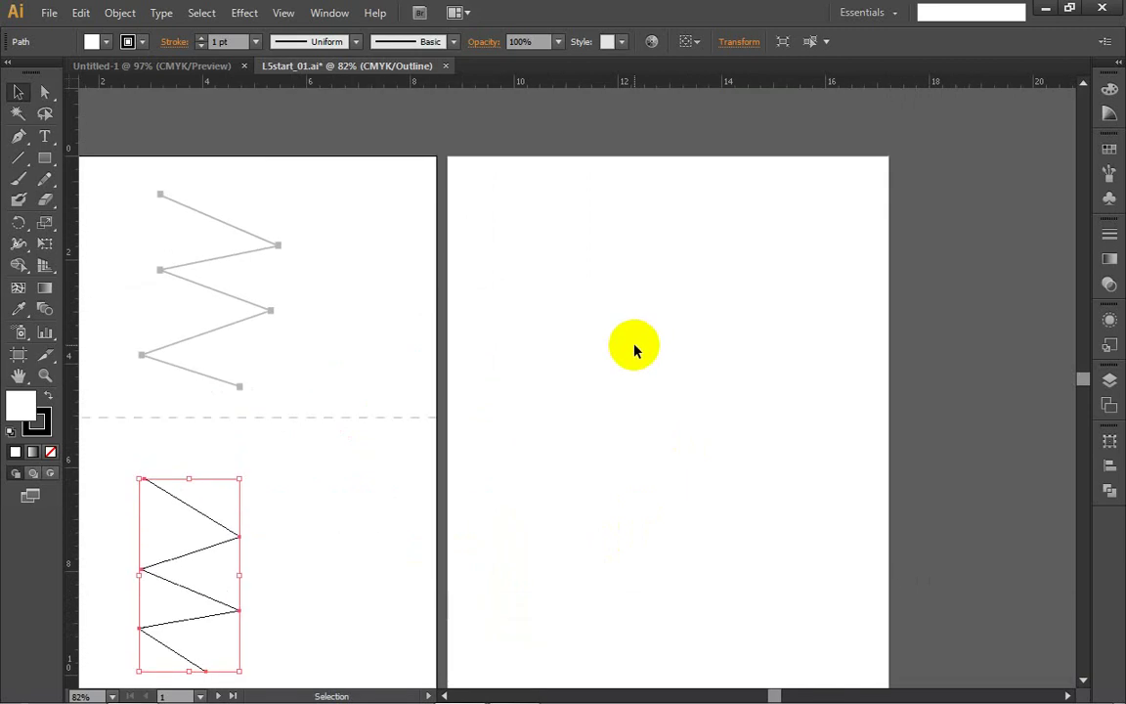
left_click(20, 140)
left_click_drag(491, 248, 633, 257)
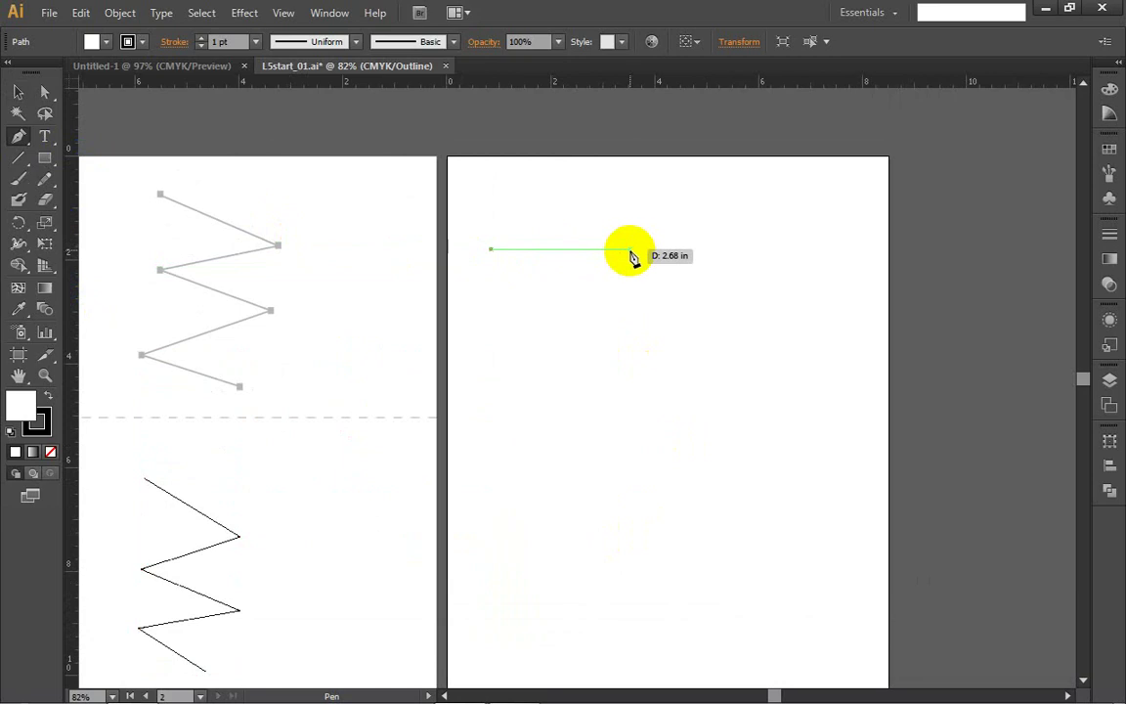
left_click(629, 249)
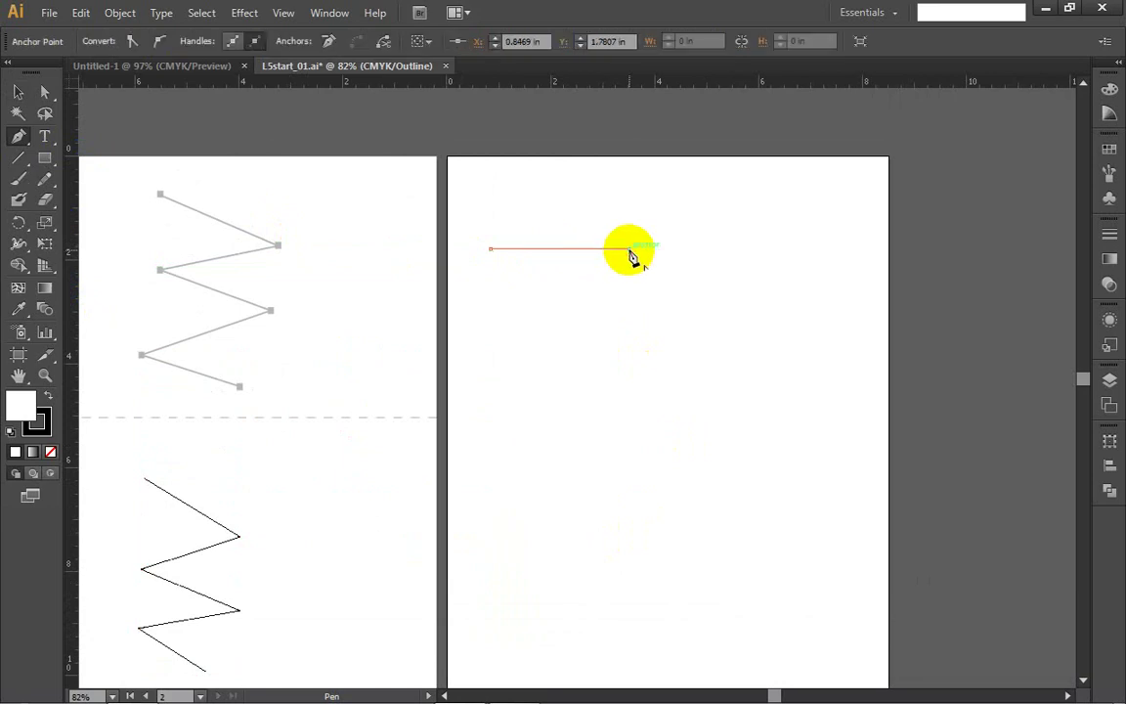
left_click(628, 372)
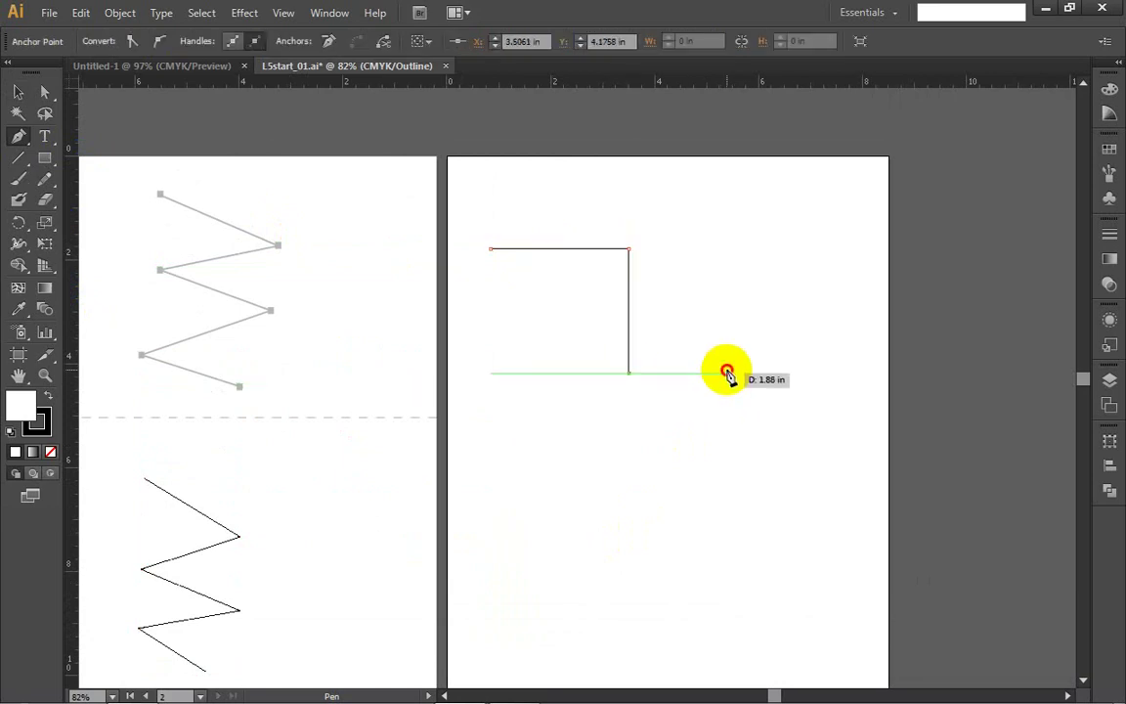
left_click(727, 372)
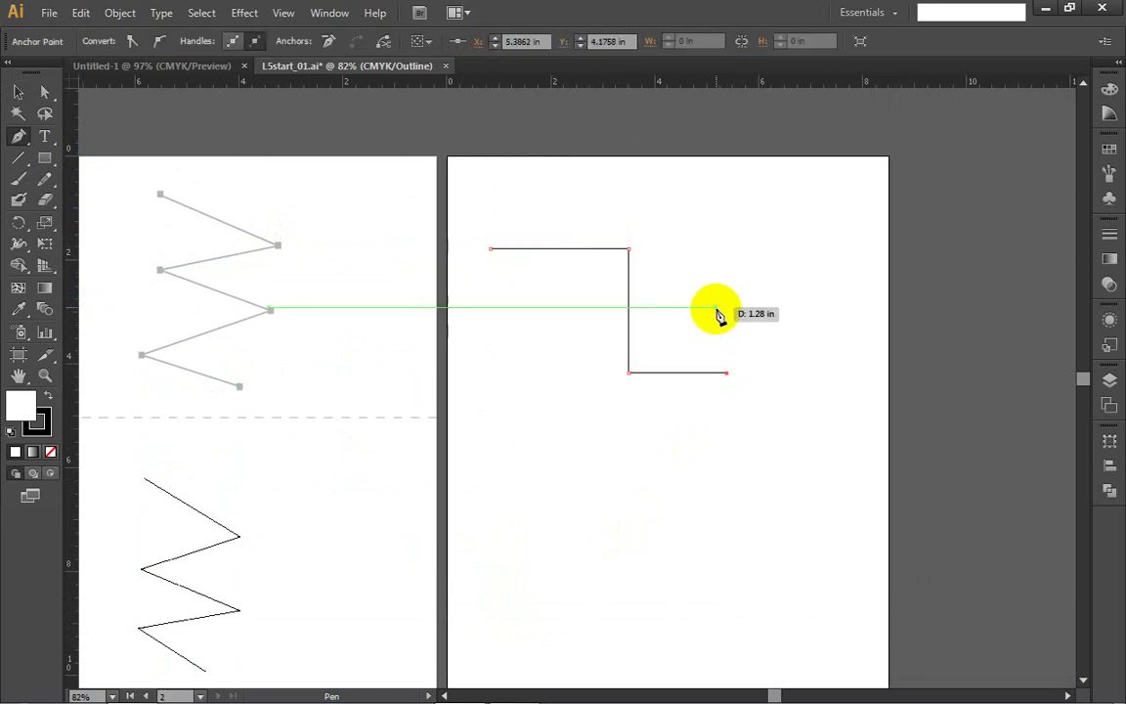
left_click(727, 250)
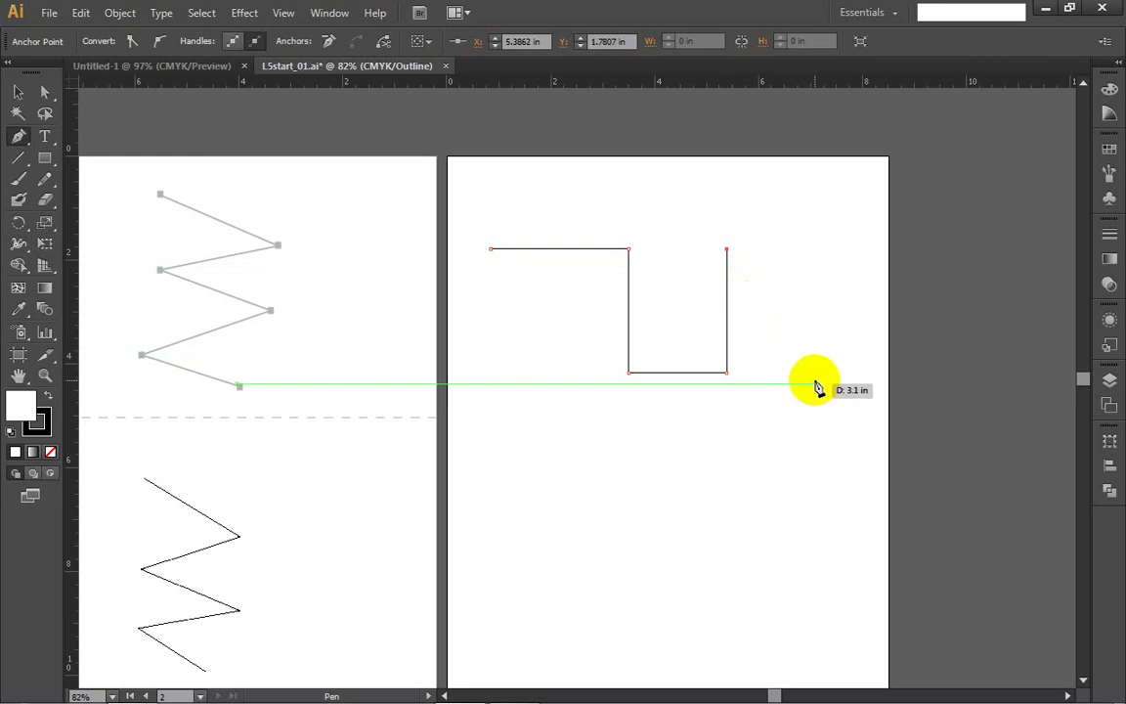
Step: Extend the upper path with a free diagonal down to the right and a vertical segment about 2 in down, and end the path
left_click(815, 382)
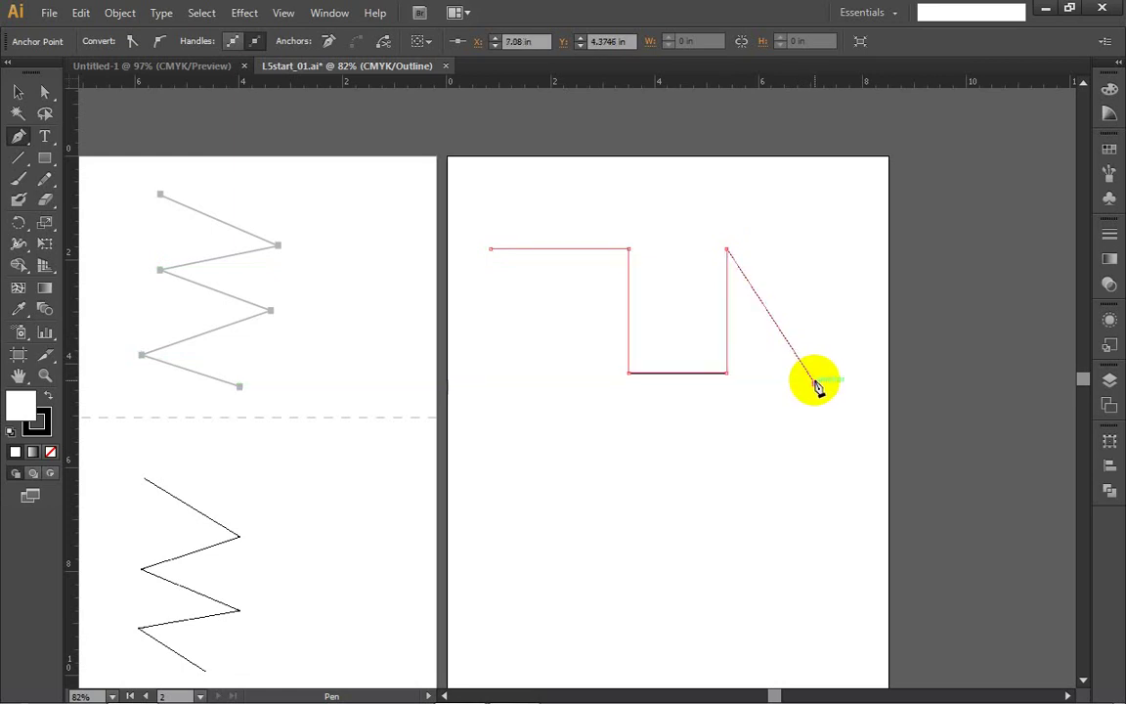
left_click(815, 484)
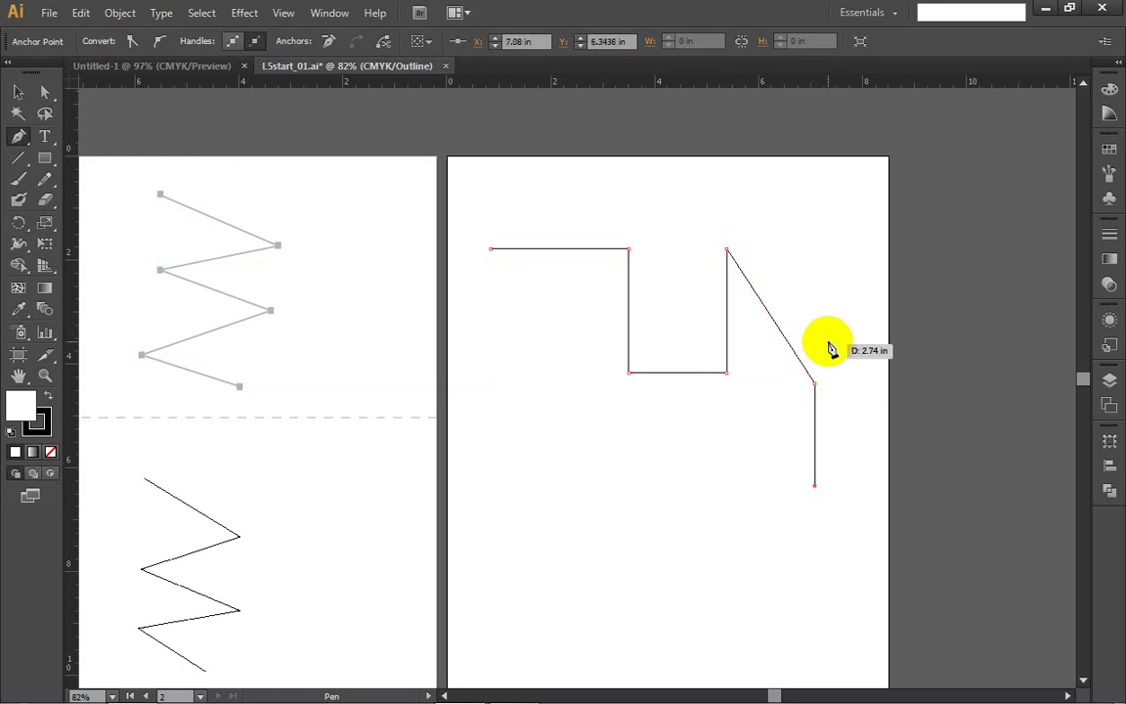
left_click(870, 485, "ctrl")
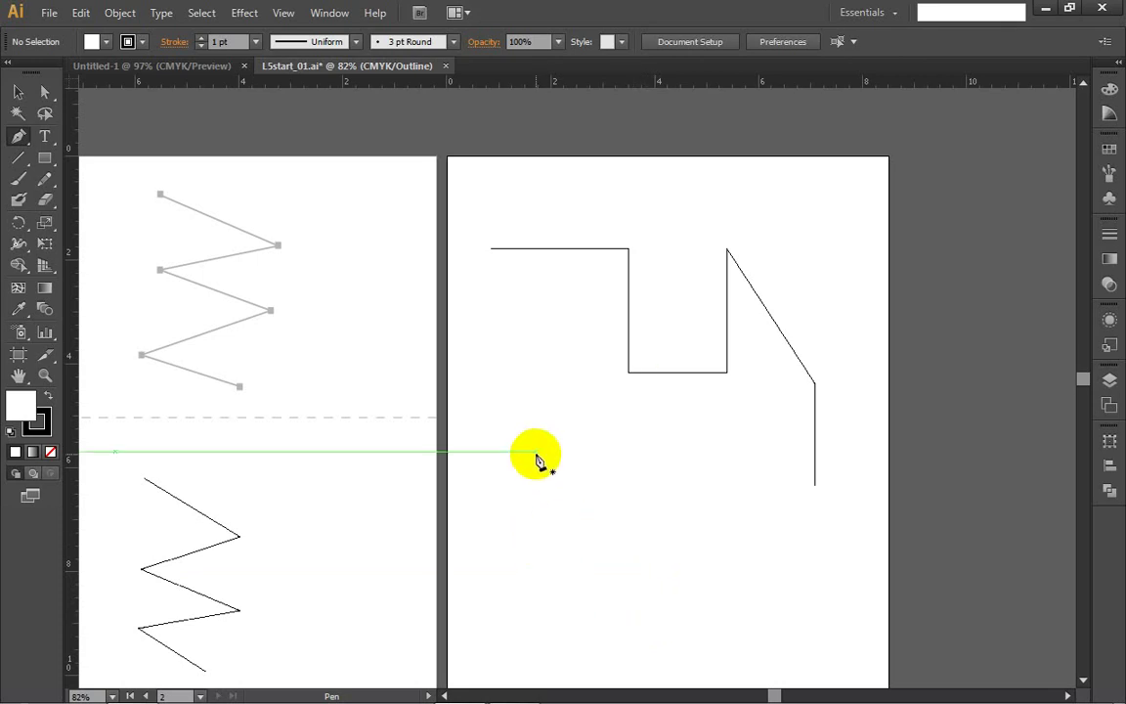
Step: Draw a similar path below the first, running right, down, right and up, ending with a 45-degree diagonal and a vertical segment down
left_click(492, 510)
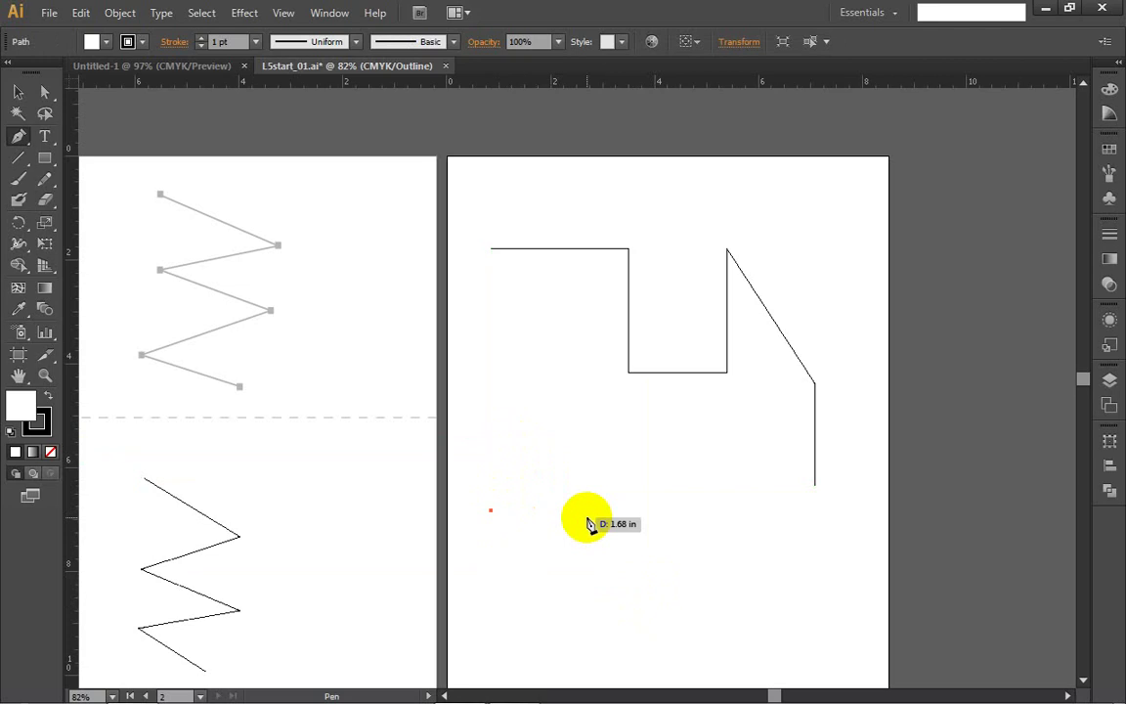
left_click(618, 511)
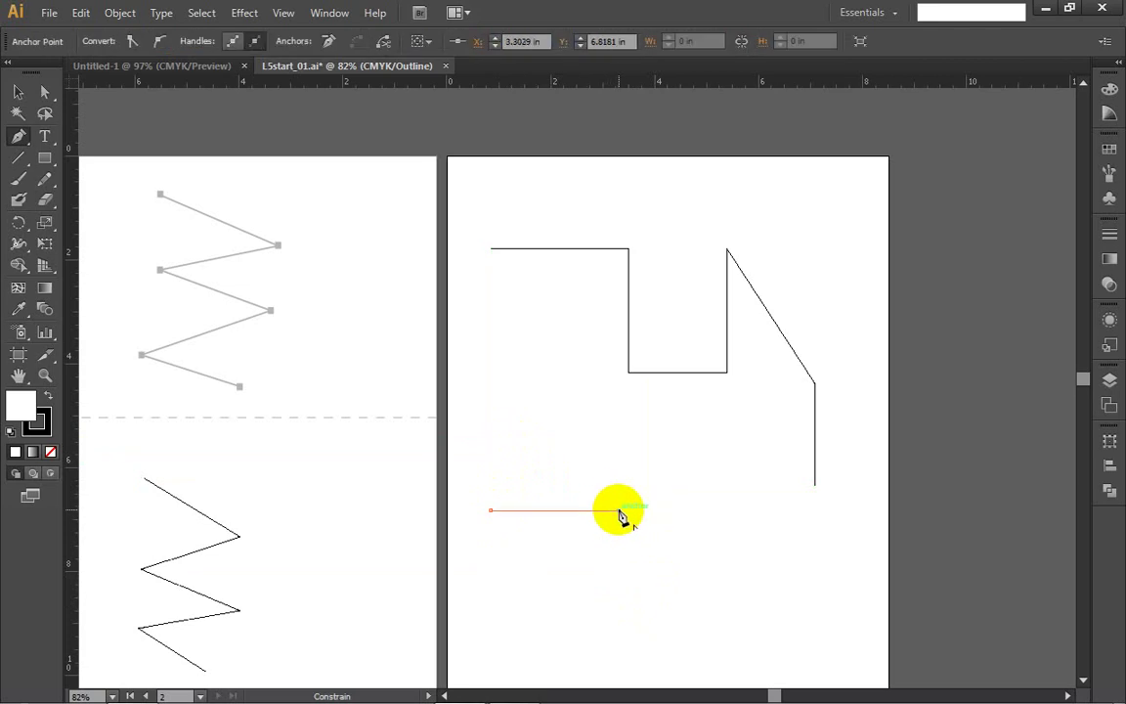
left_click(619, 595)
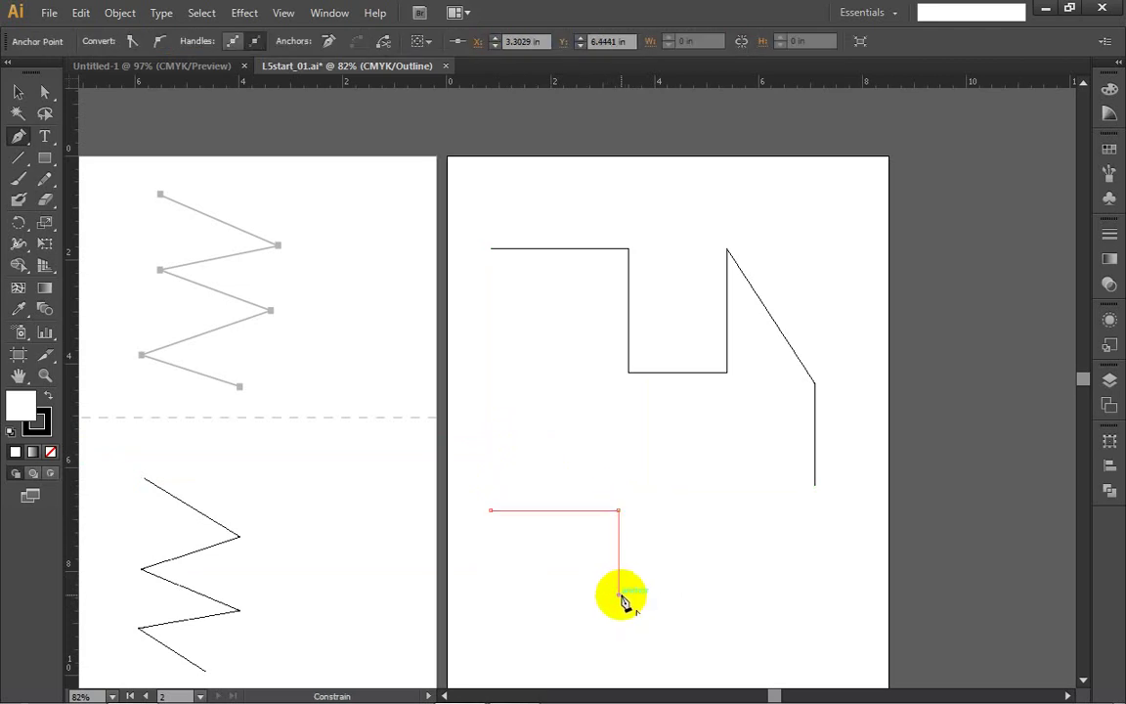
left_click(703, 594)
left_click(703, 506)
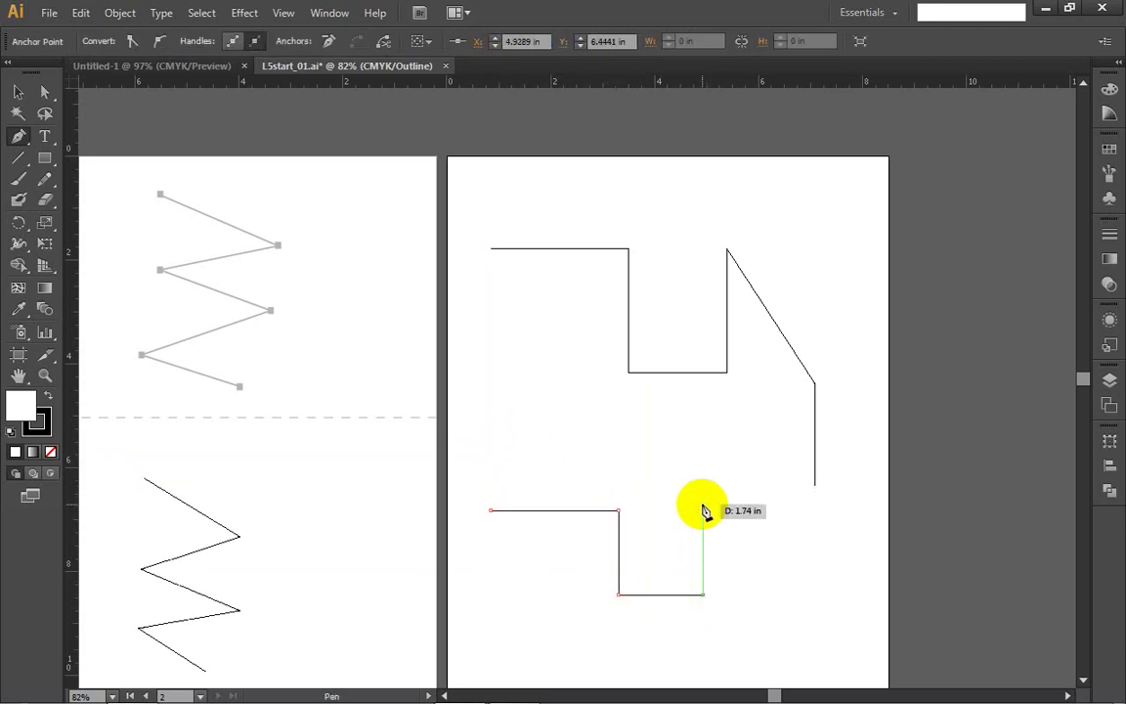
left_click(791, 592)
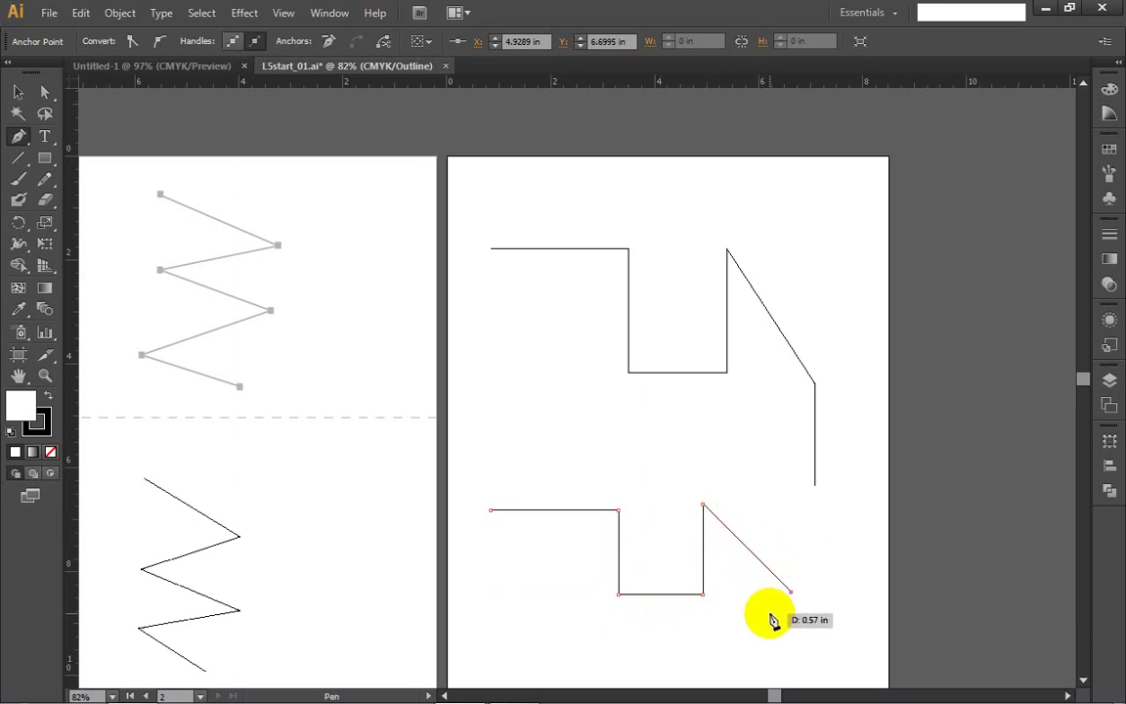
left_click(791, 671)
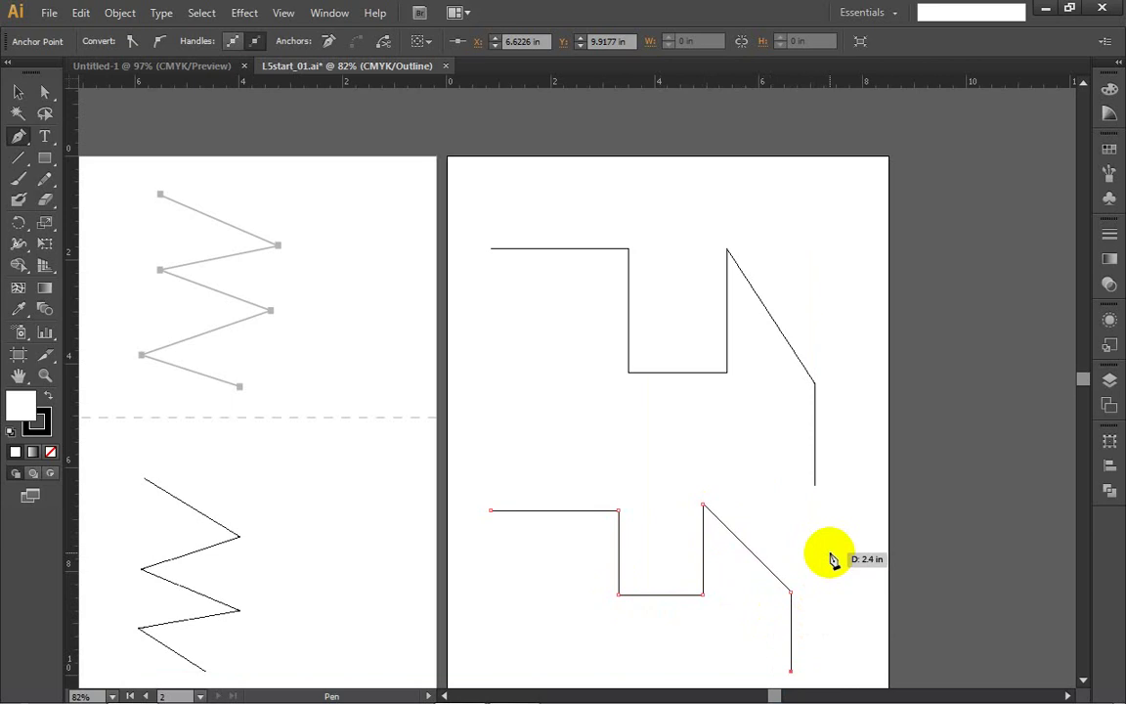
Step: Try extra angle-constrained segments from the lower path's end, up and right and diagonally up-left, undoing them
left_click(831, 555, "shift")
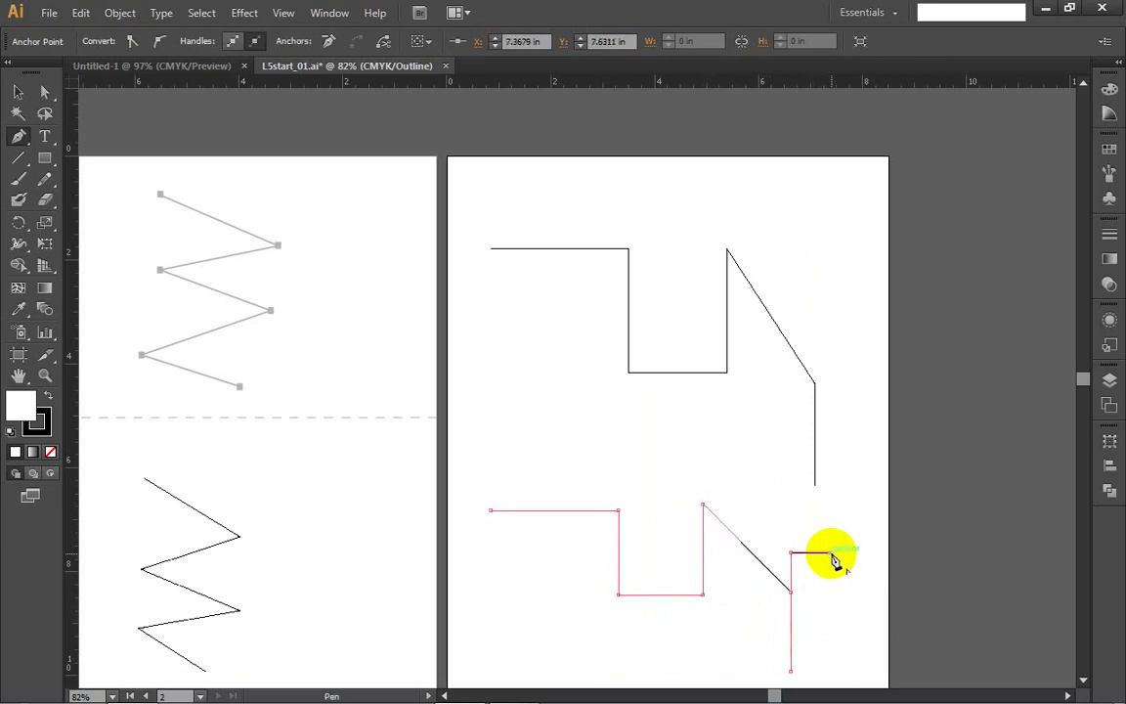
key("ctrl")
key("ctrl+z")
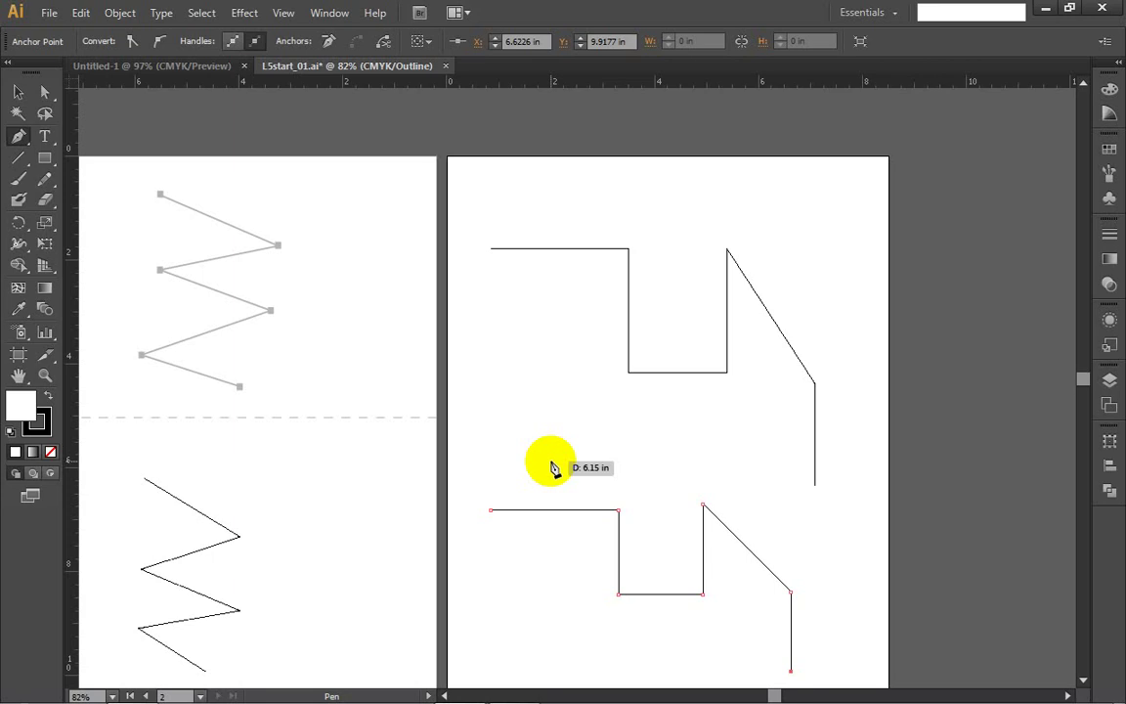
left_click(470, 448, "shift")
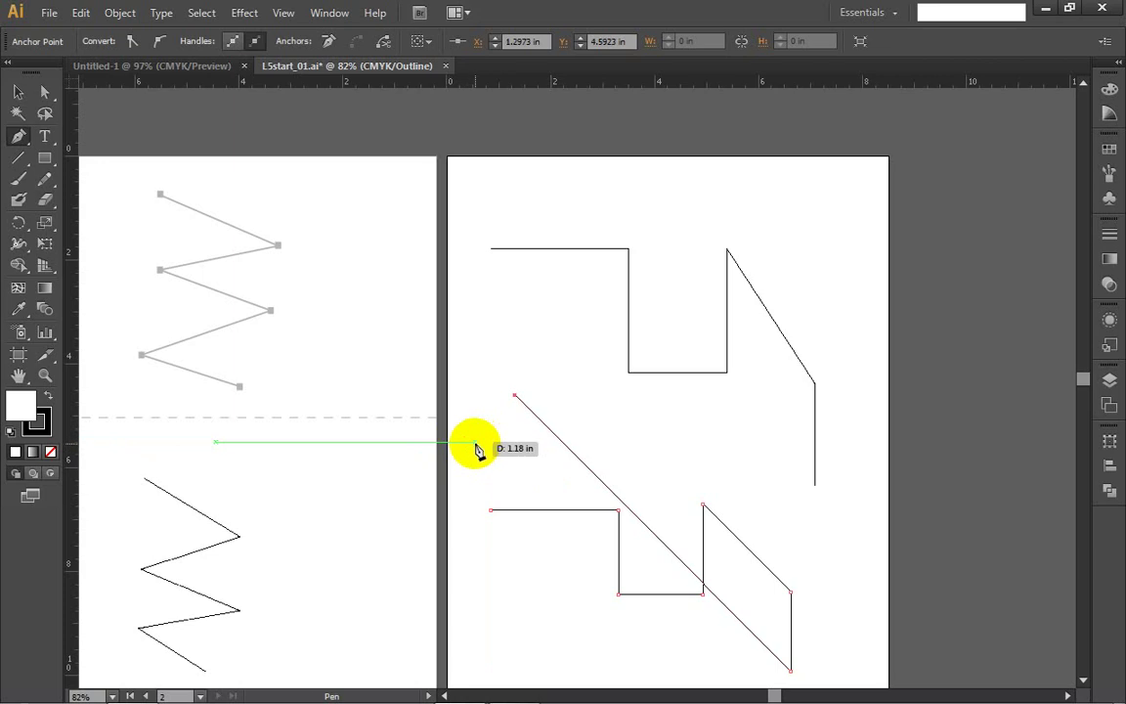
key("ctrl+z")
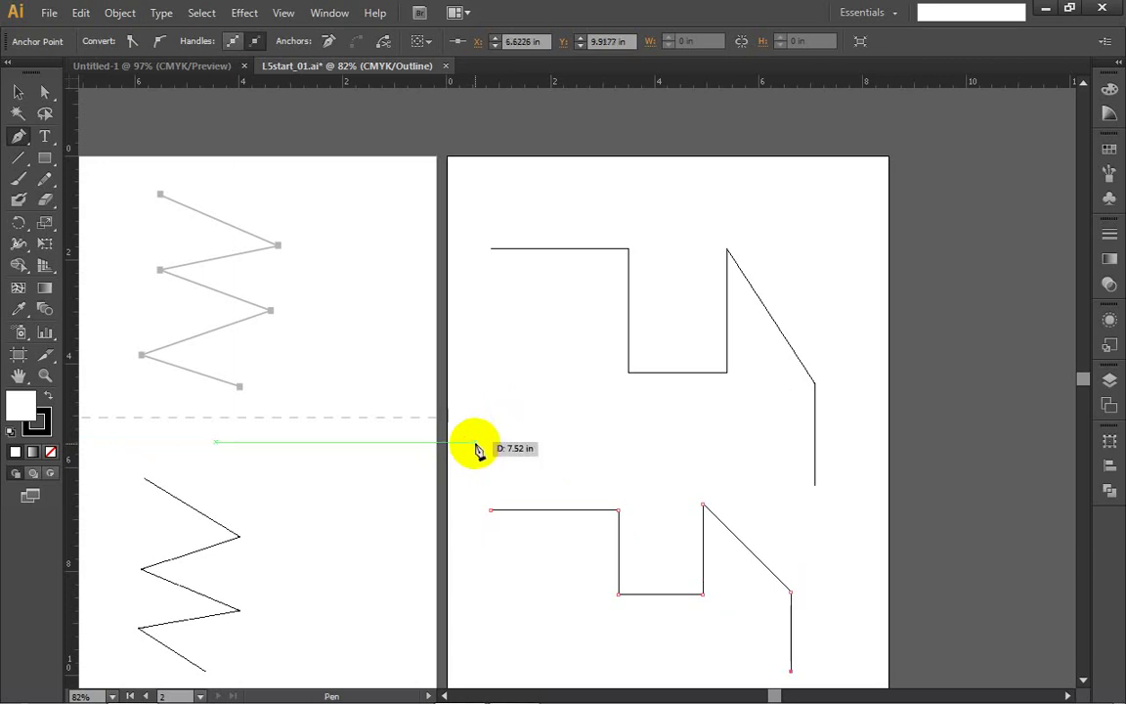
Step: Deselect the lower path and draw a three-sided outline around it: about 8.1 in right, 3.9 in down and 8 in back left
left_click(495, 437, "ctrl")
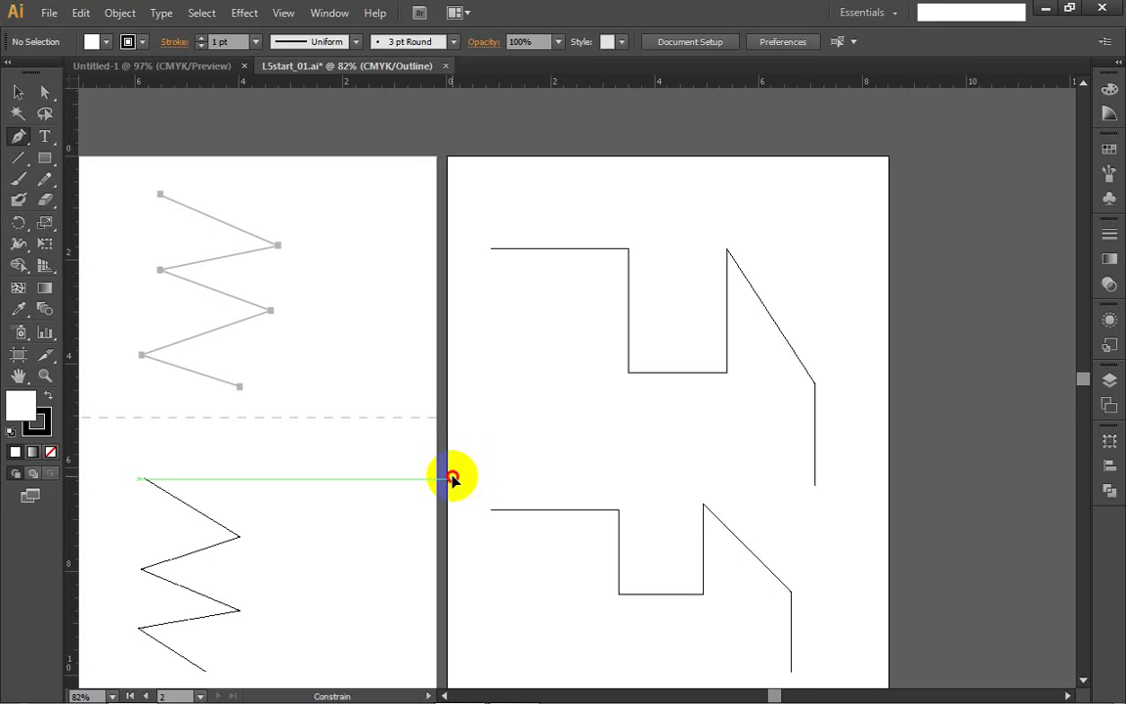
left_click(452, 479)
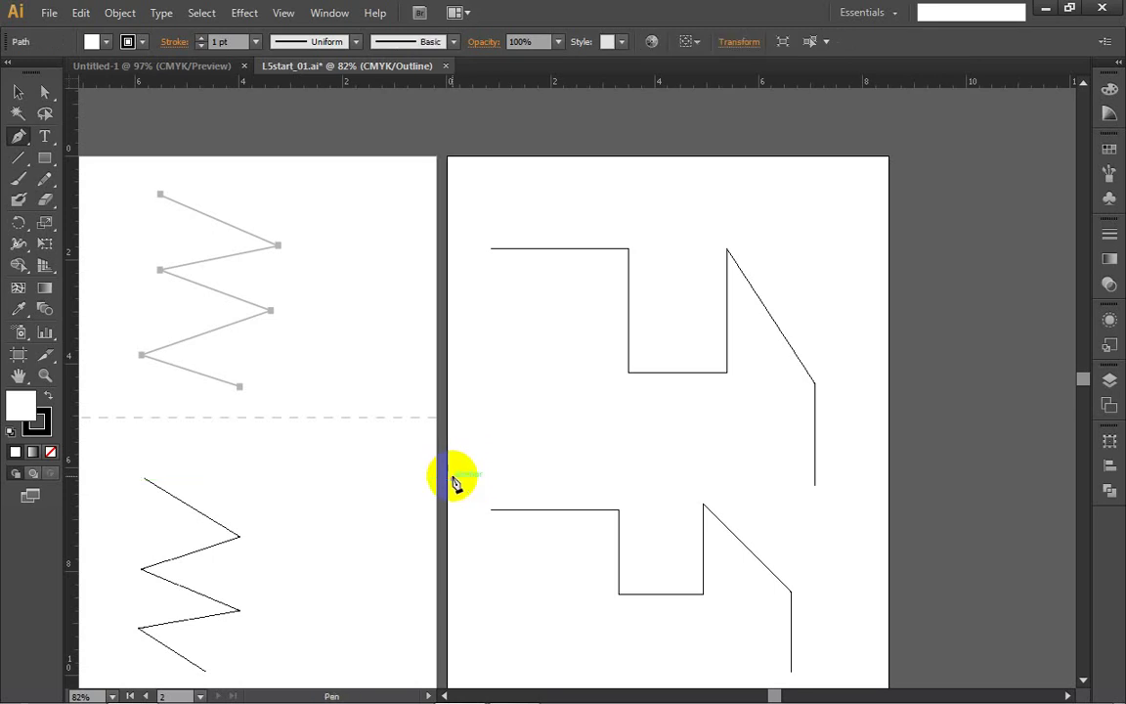
left_click(873, 486)
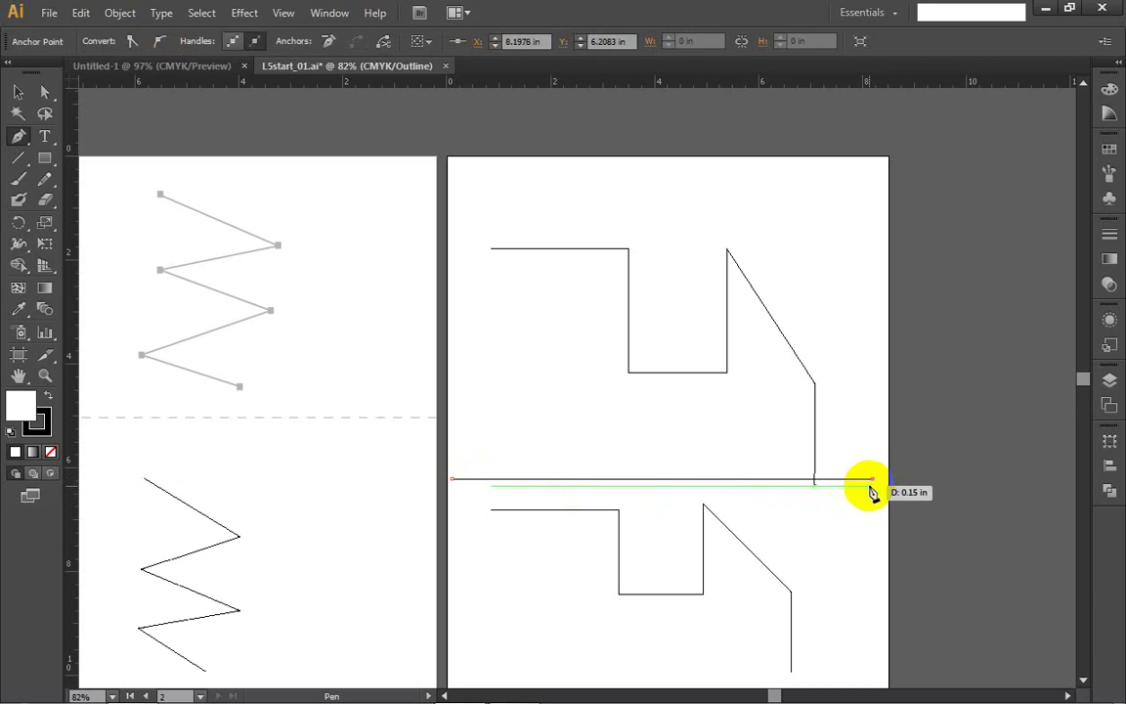
scroll(873, 586, "down", 4)
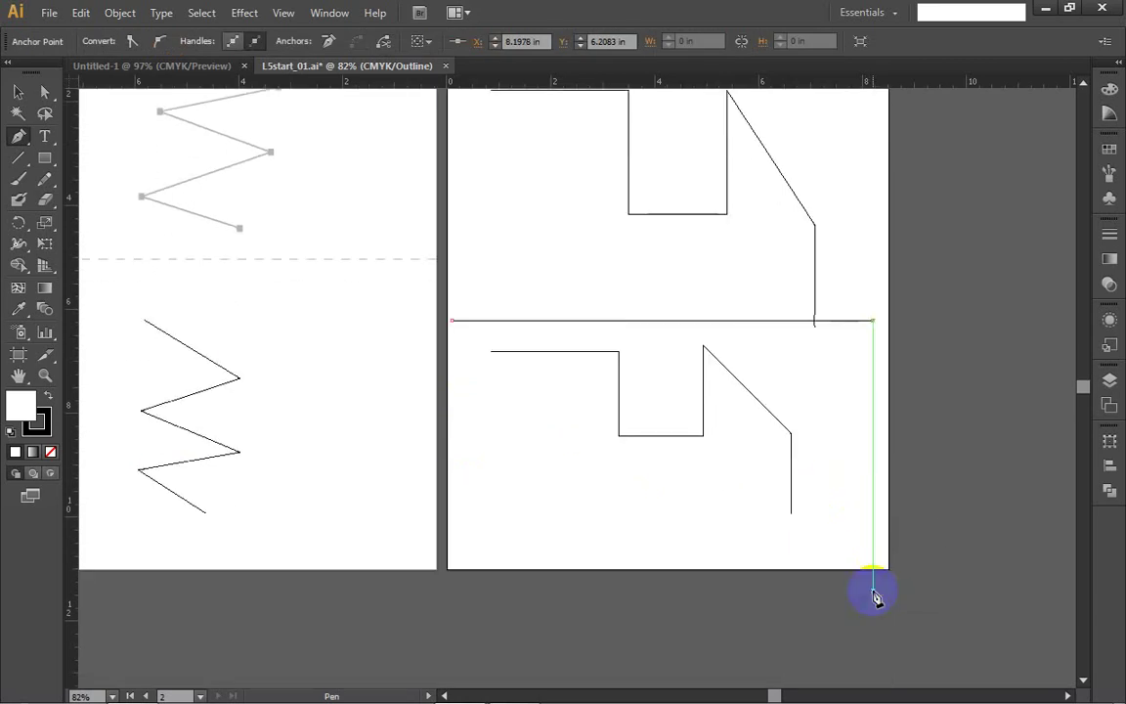
left_click(873, 520)
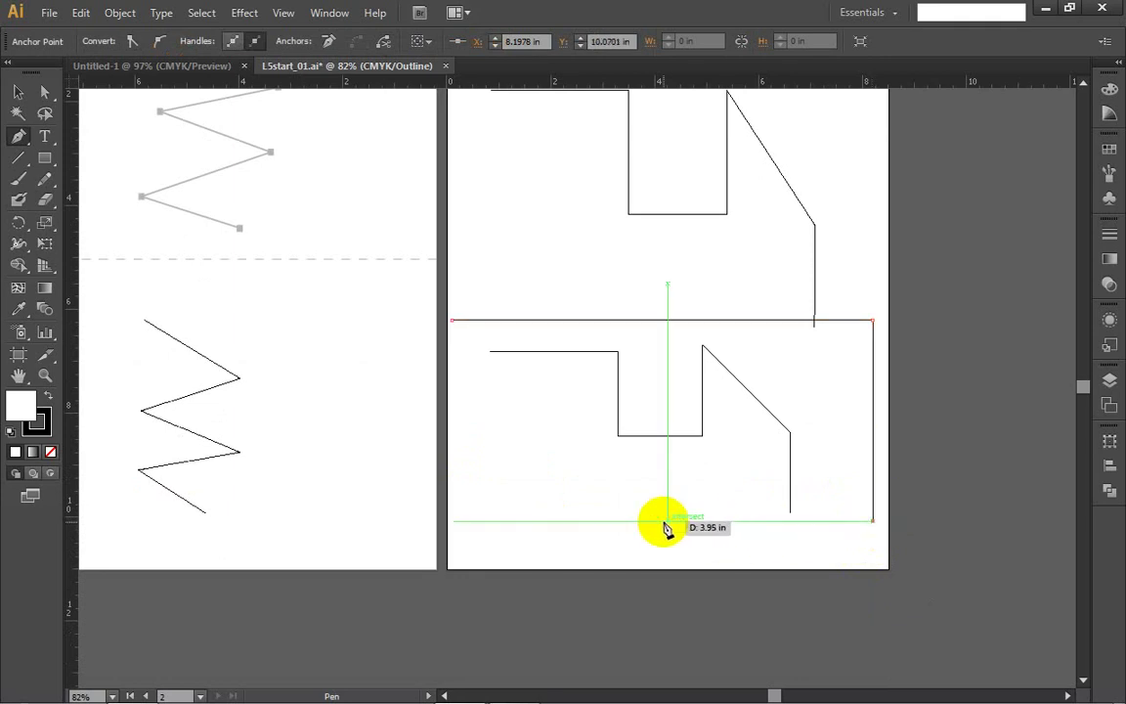
left_click(456, 520)
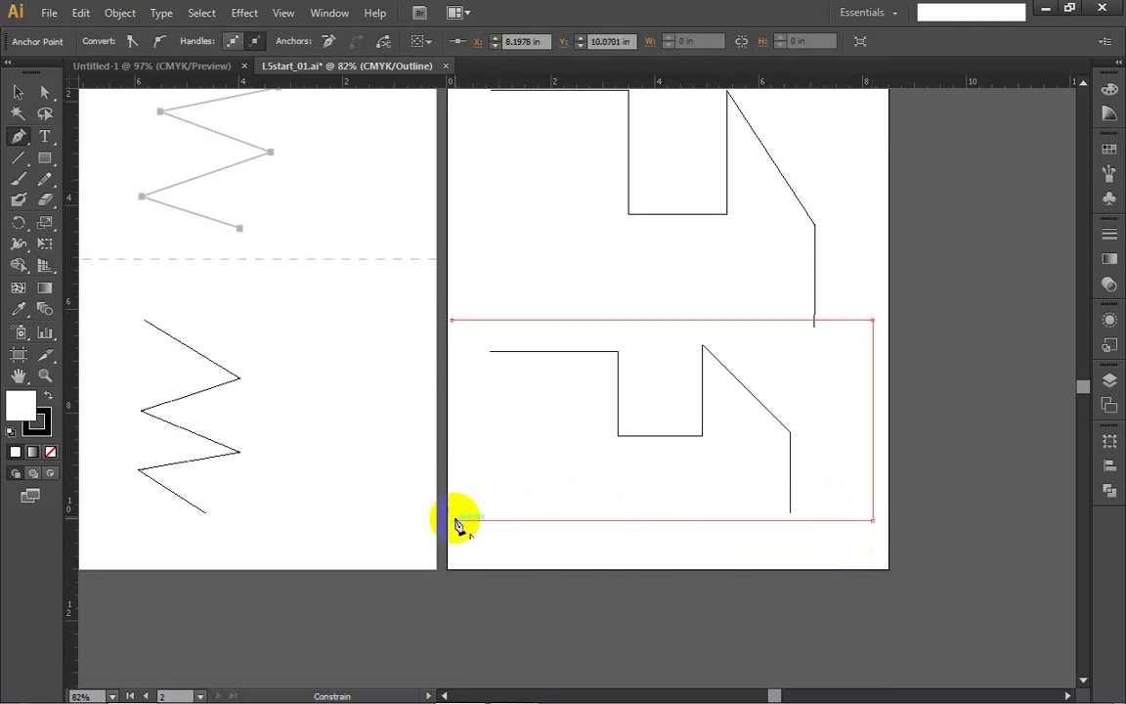
Step: Try to close the left side of the outline with a straight segment up to its starting point, undoing each attempt
left_click(454, 322)
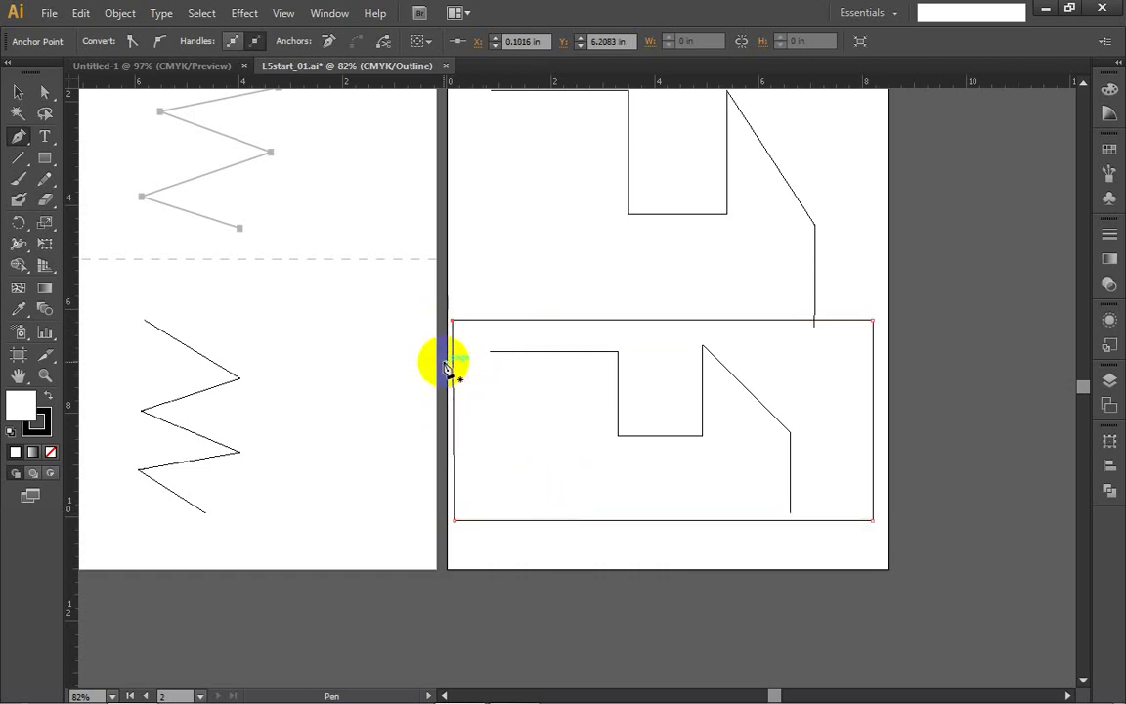
key("ctrl+z")
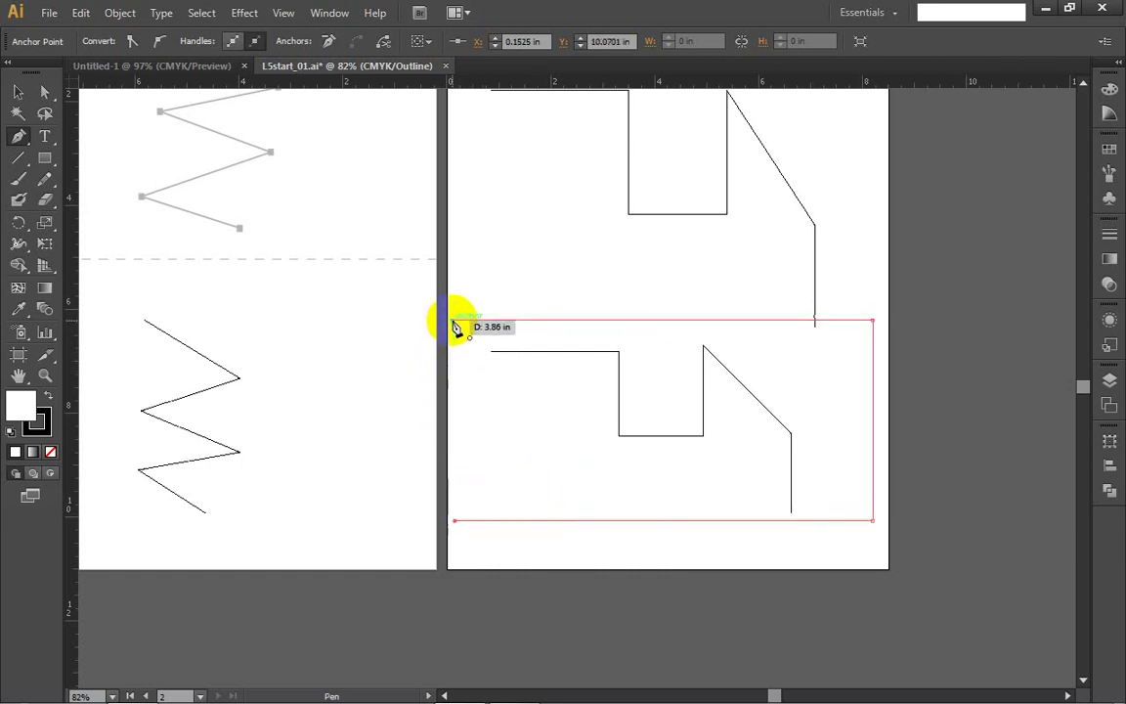
left_click(456, 322, "shift")
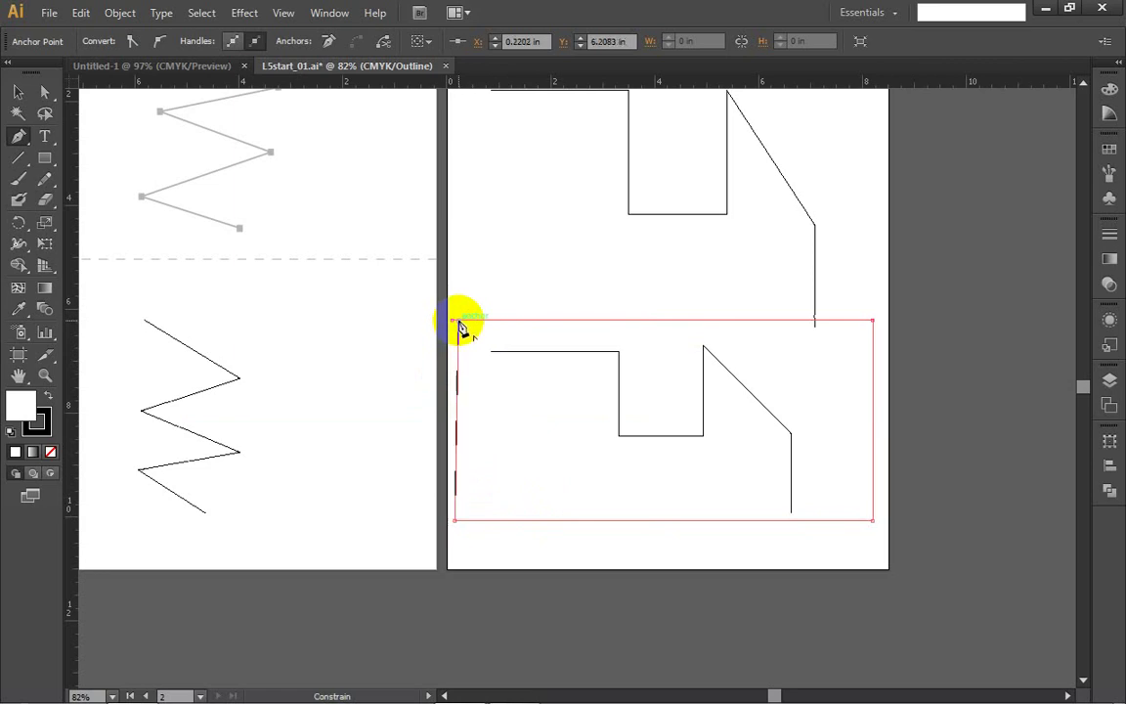
left_click(522, 520)
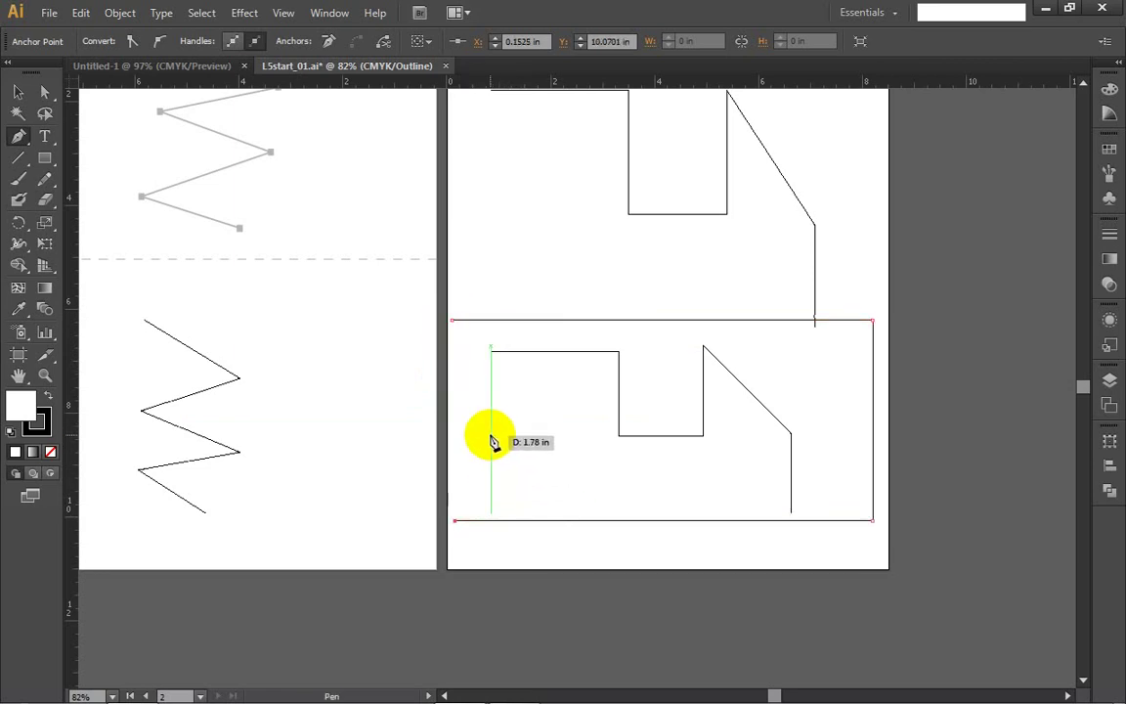
Step: Try extending the outline's open end with vertical, 45-degree diagonal and horizontal segments, and undo them back to the three-sided path
left_click(455, 375)
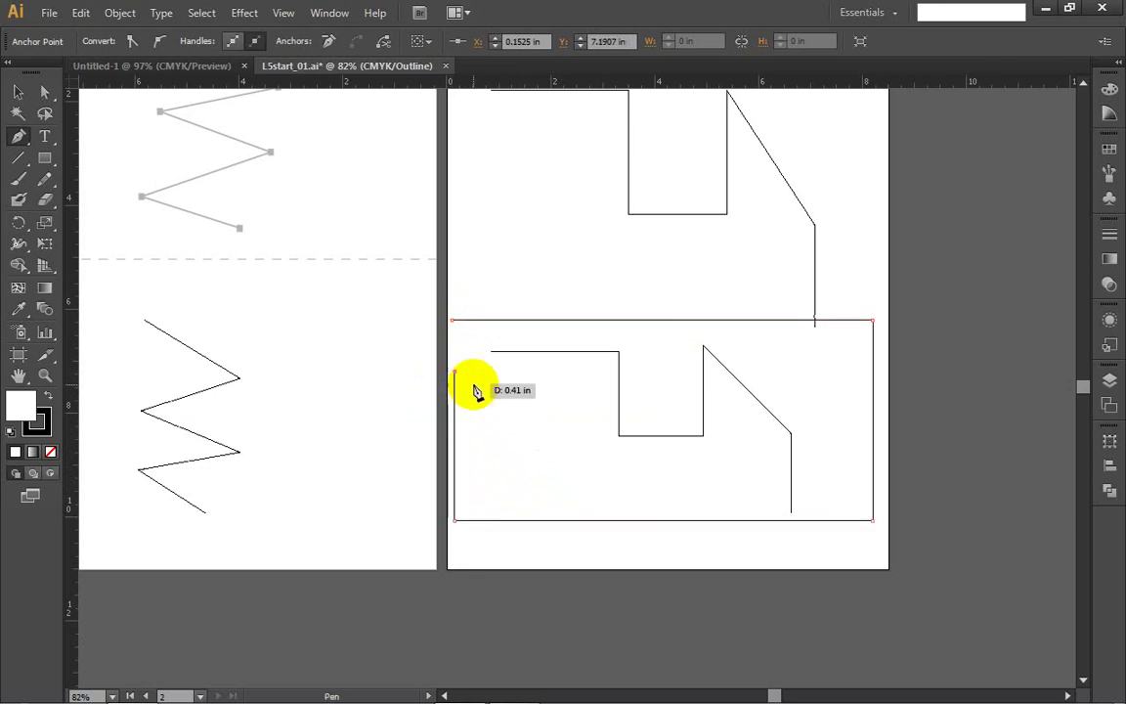
left_click(455, 321)
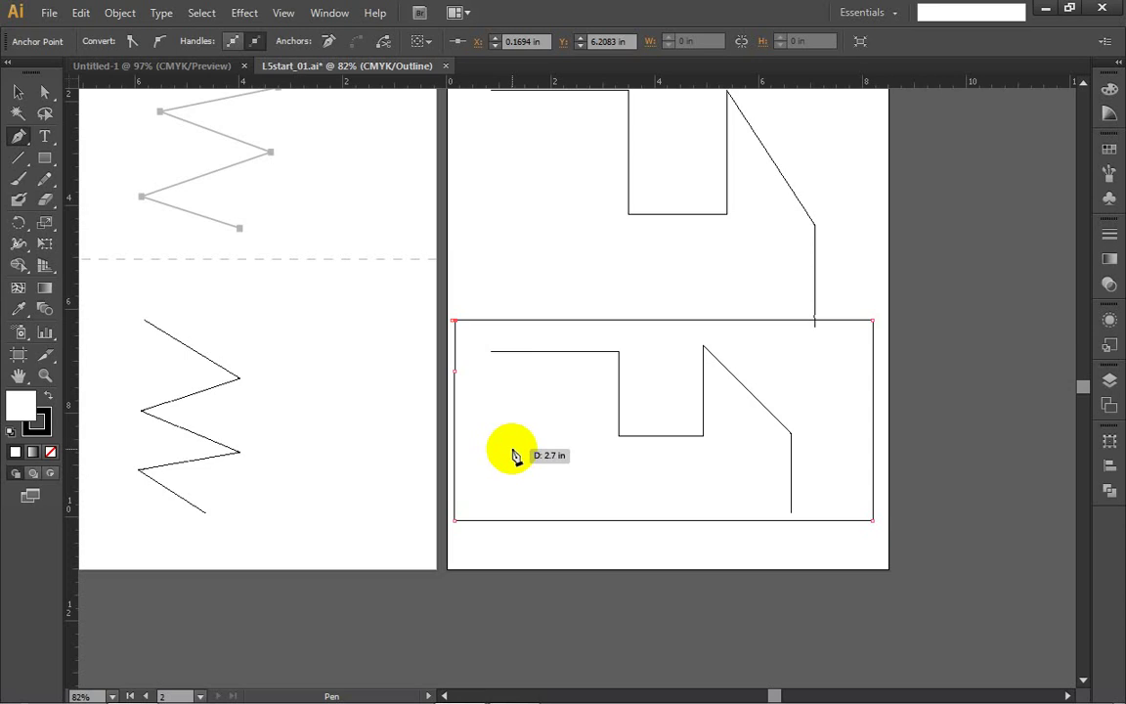
left_click(547, 411)
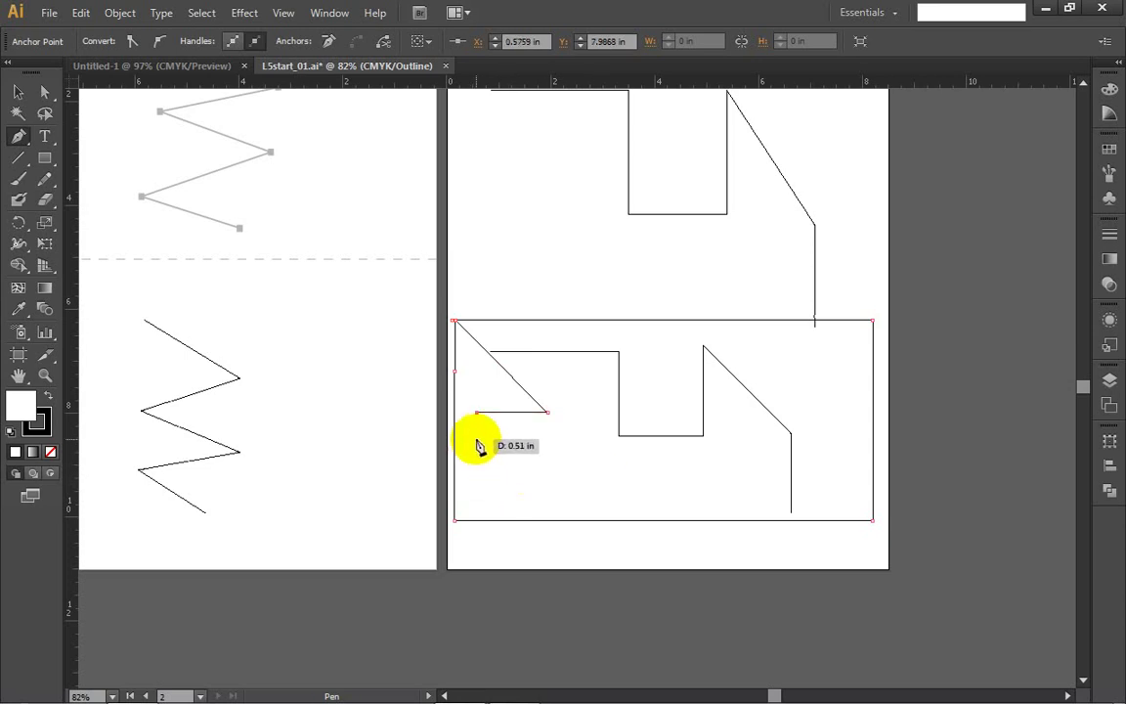
left_click(477, 412)
left_click(478, 482)
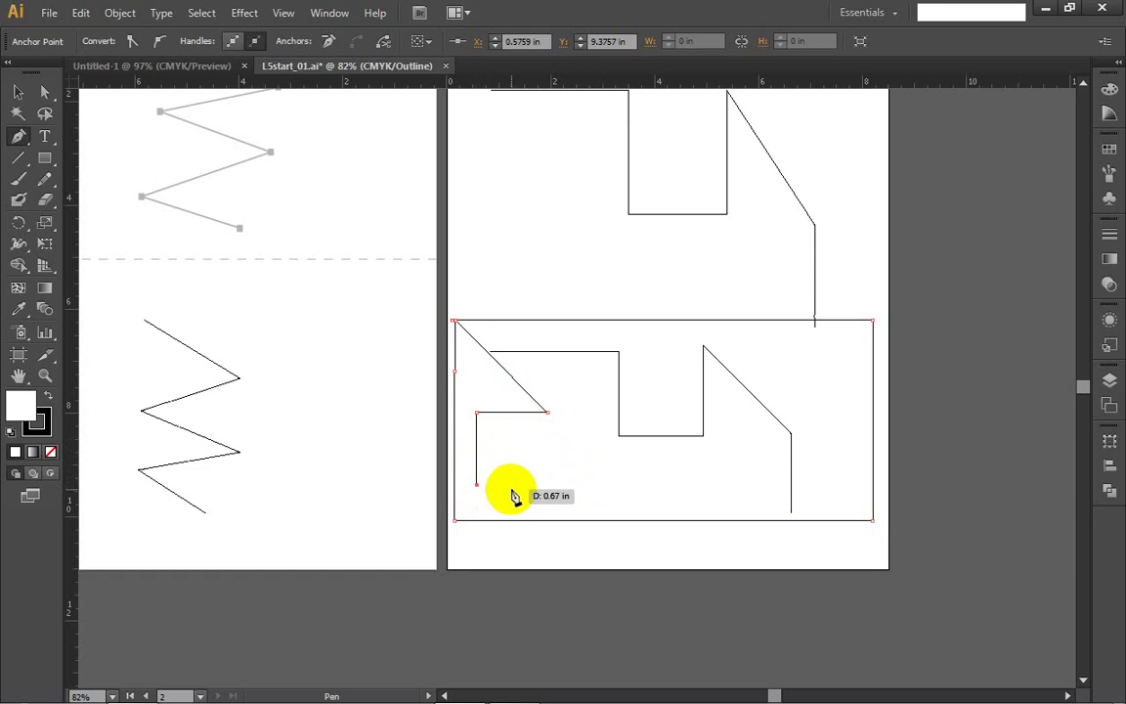
key("ctrl+z")
key("ctrl+z")
key("ctrl+z")
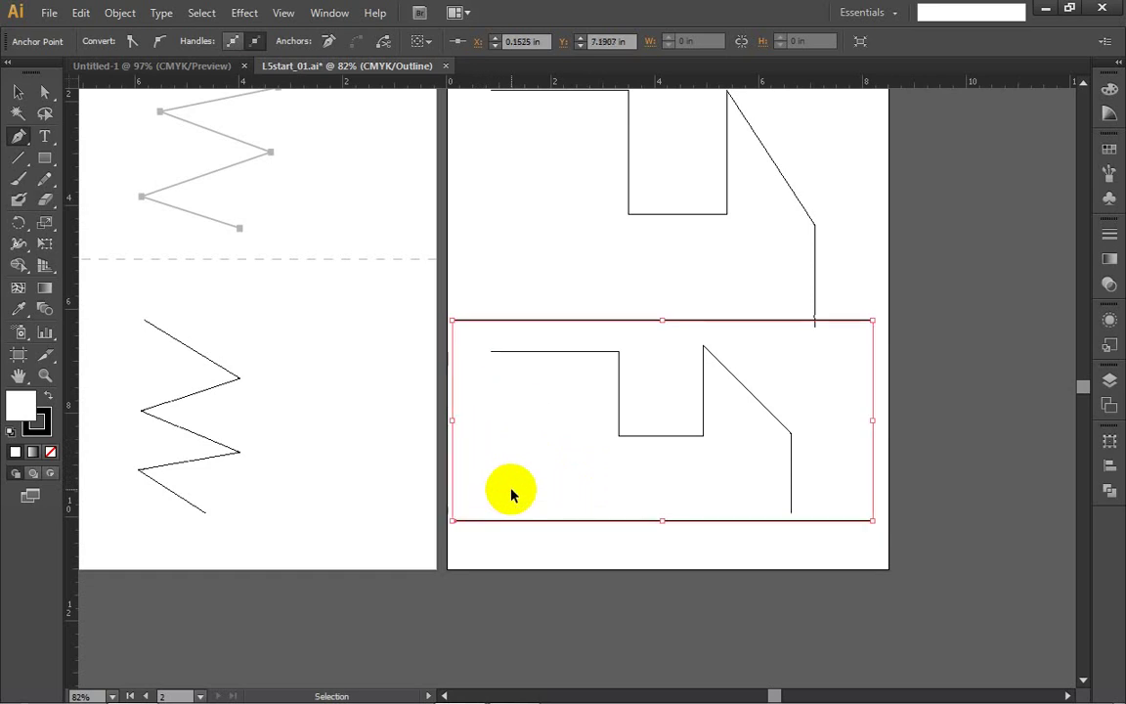
key("ctrl+z")
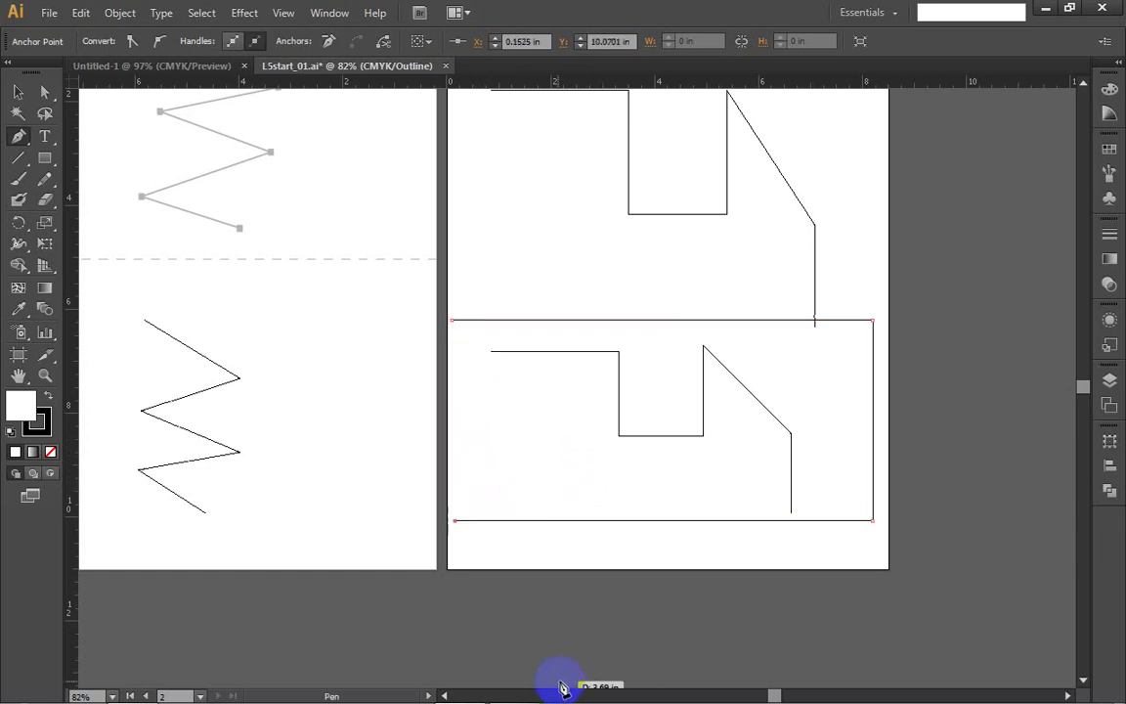
Step: Add a third 8.5 x 11 in artboard to the right of the second, level with its upper edge, and leave artboard editing
scroll(636, 493, "right", 8)
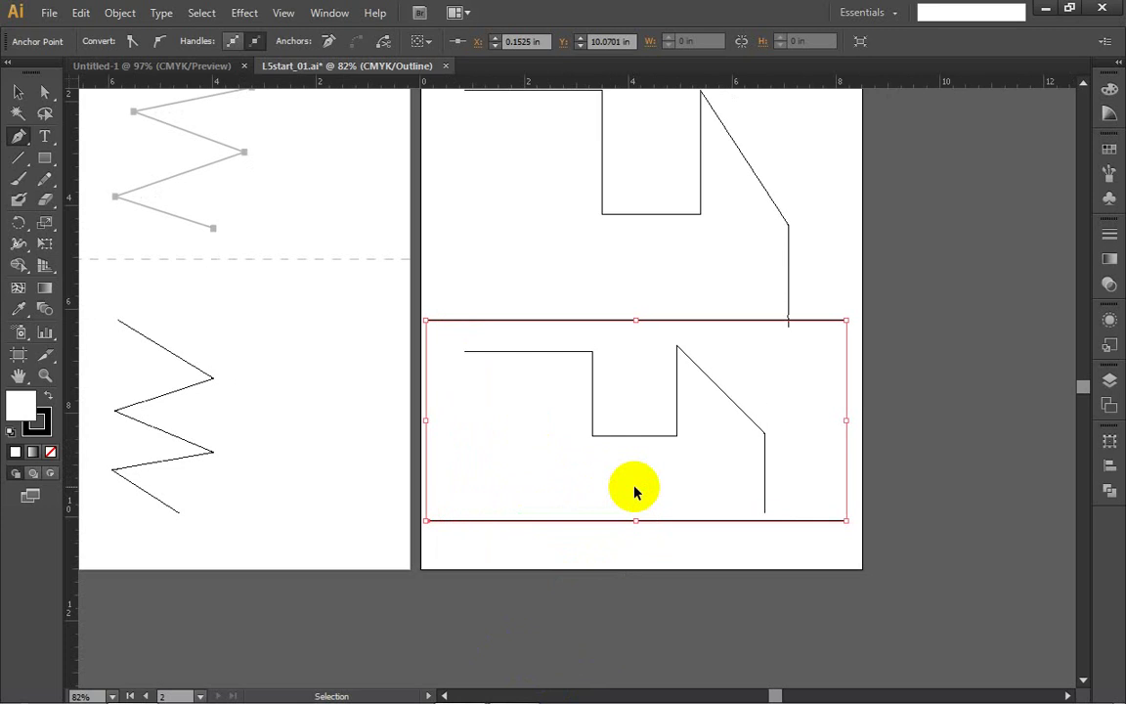
scroll(646, 377, "up", 4)
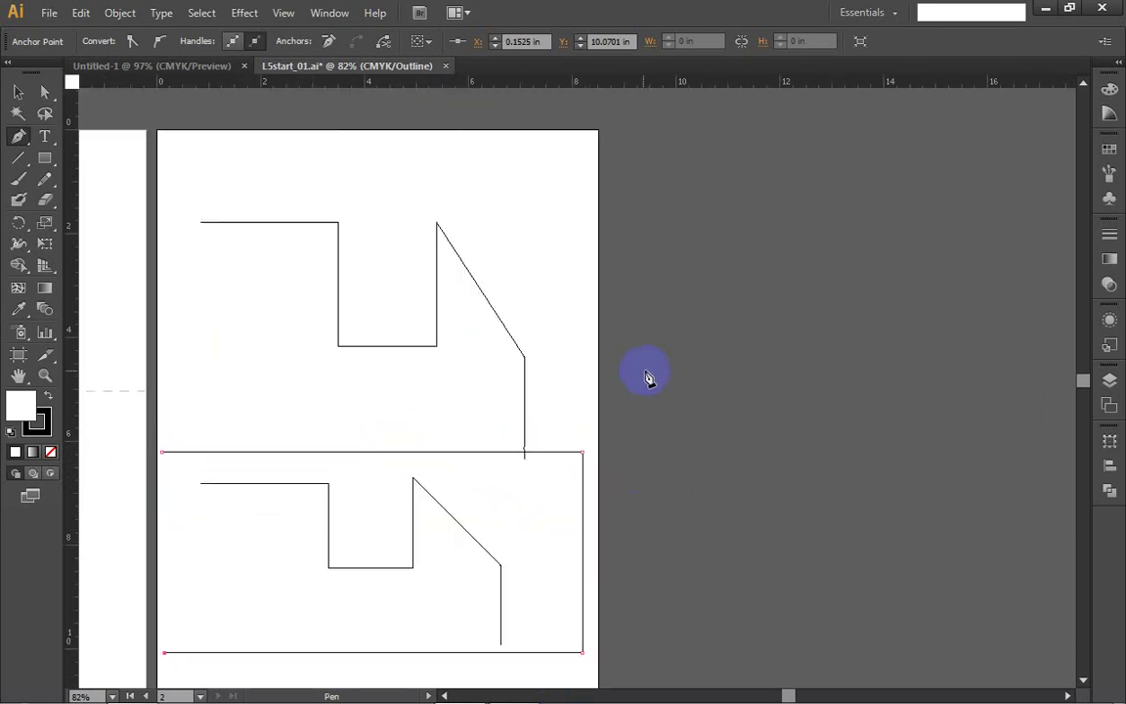
scroll(645, 377, "down", 2)
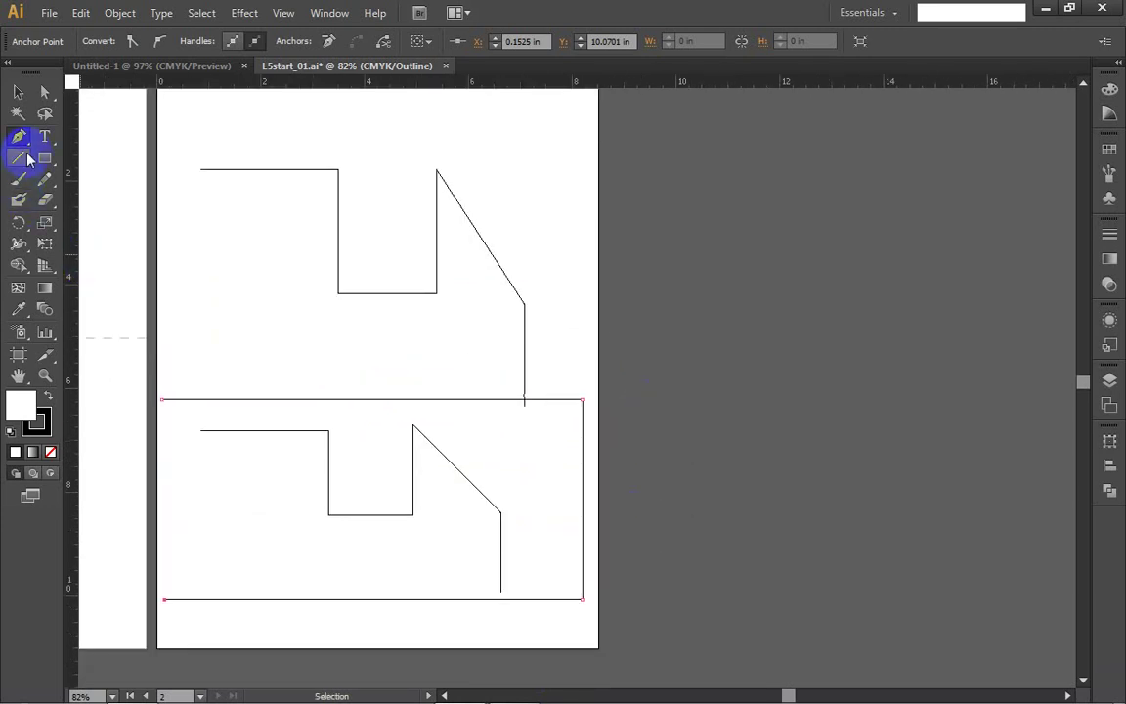
left_click(16, 357)
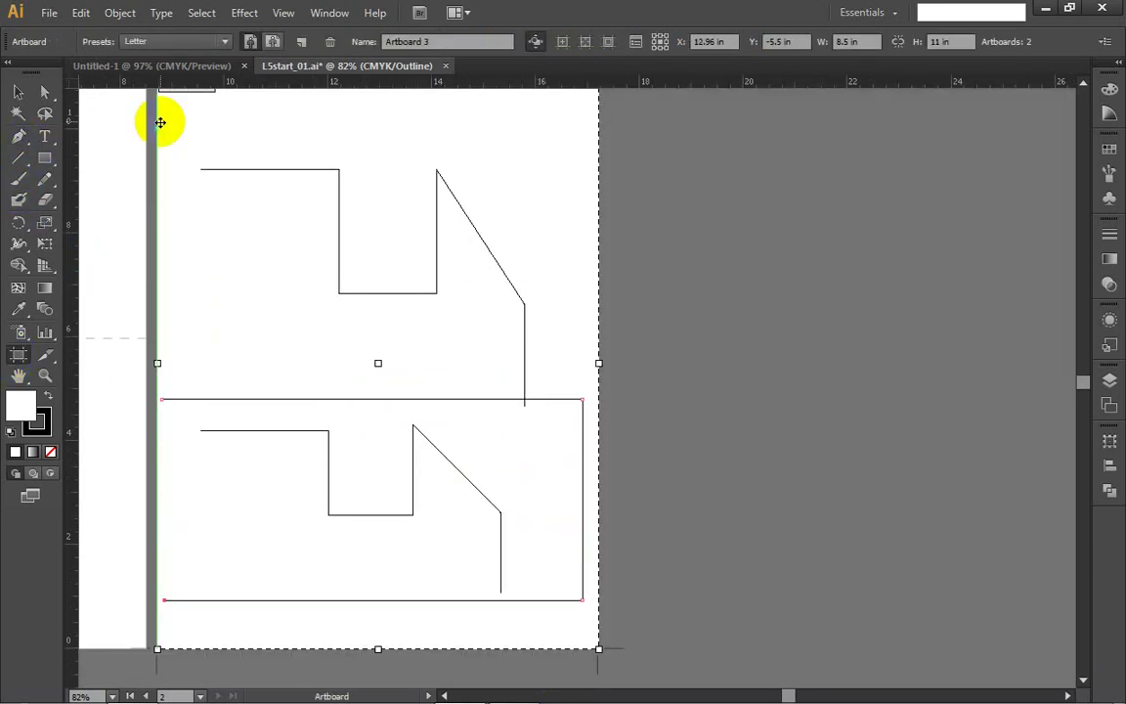
left_click(301, 41)
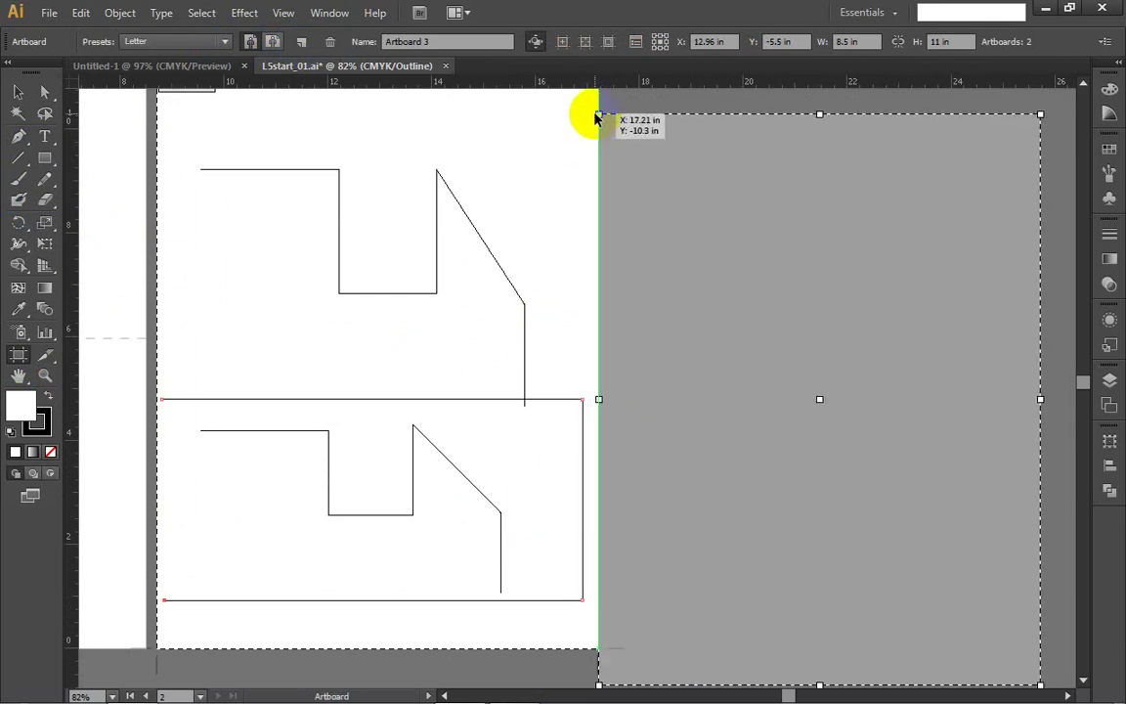
scroll(599, 117, "up", 3)
left_click(608, 186)
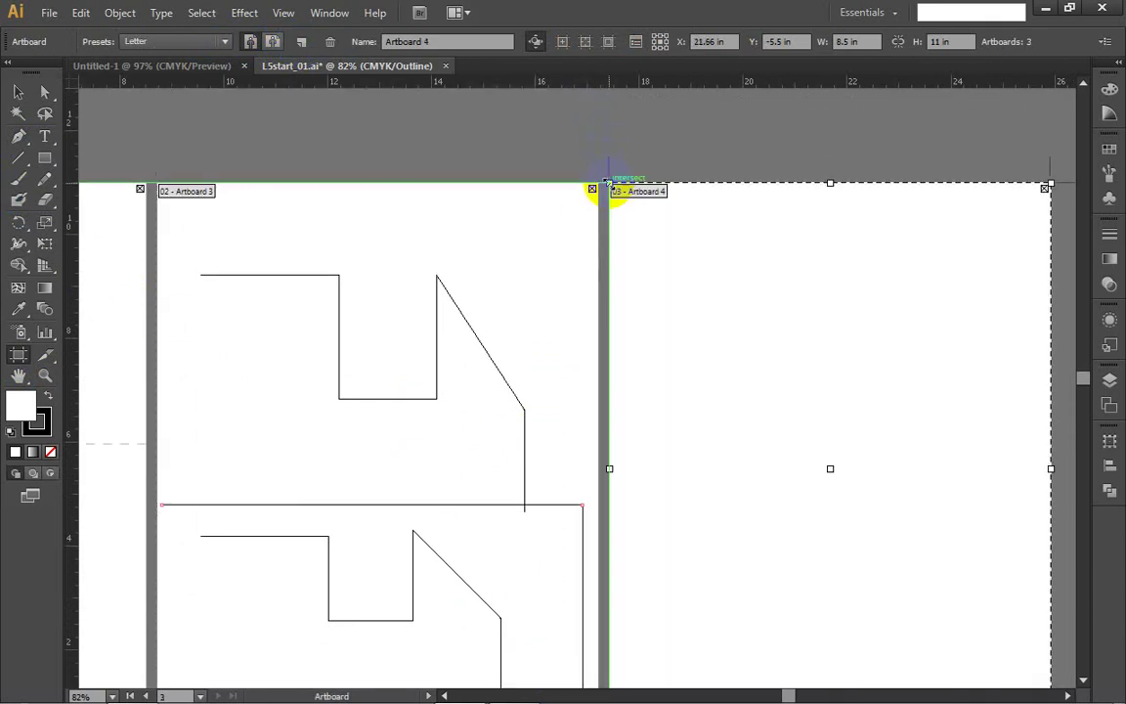
left_click(17, 95)
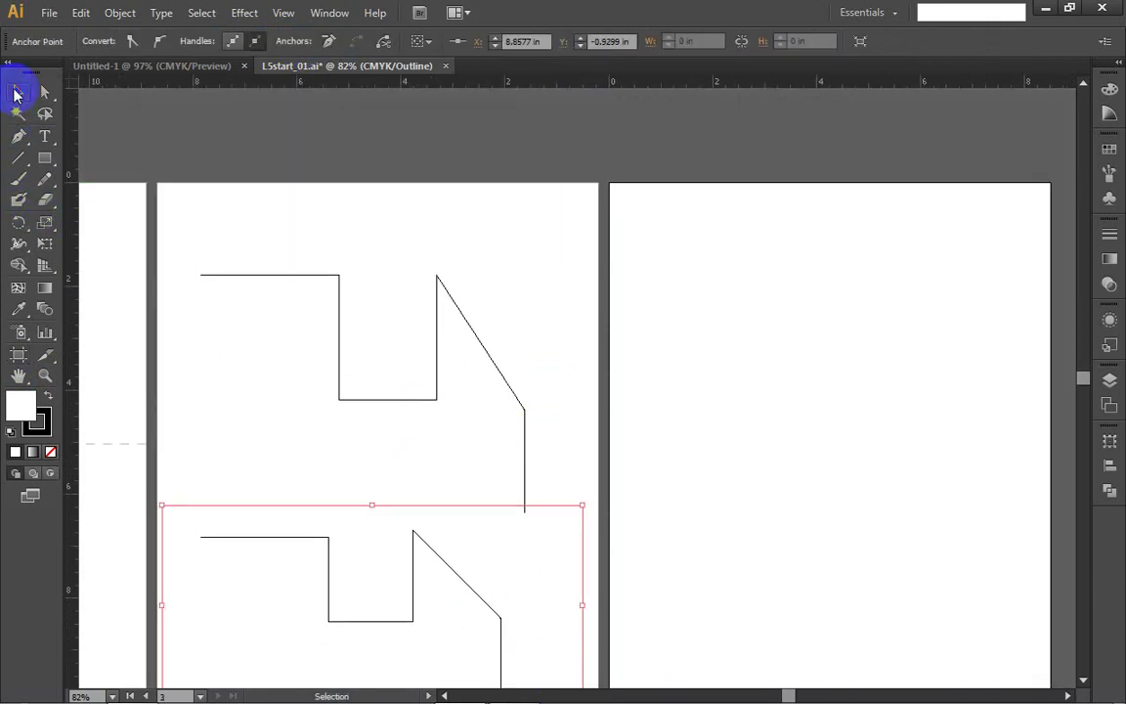
Step: Start a Pen path on the third artboard with a smooth anchor about 1.5 in across and 3.2 in down, with vertical handles
left_click(635, 291)
scroll(635, 293, "right", 3)
scroll(631, 296, "down", 3)
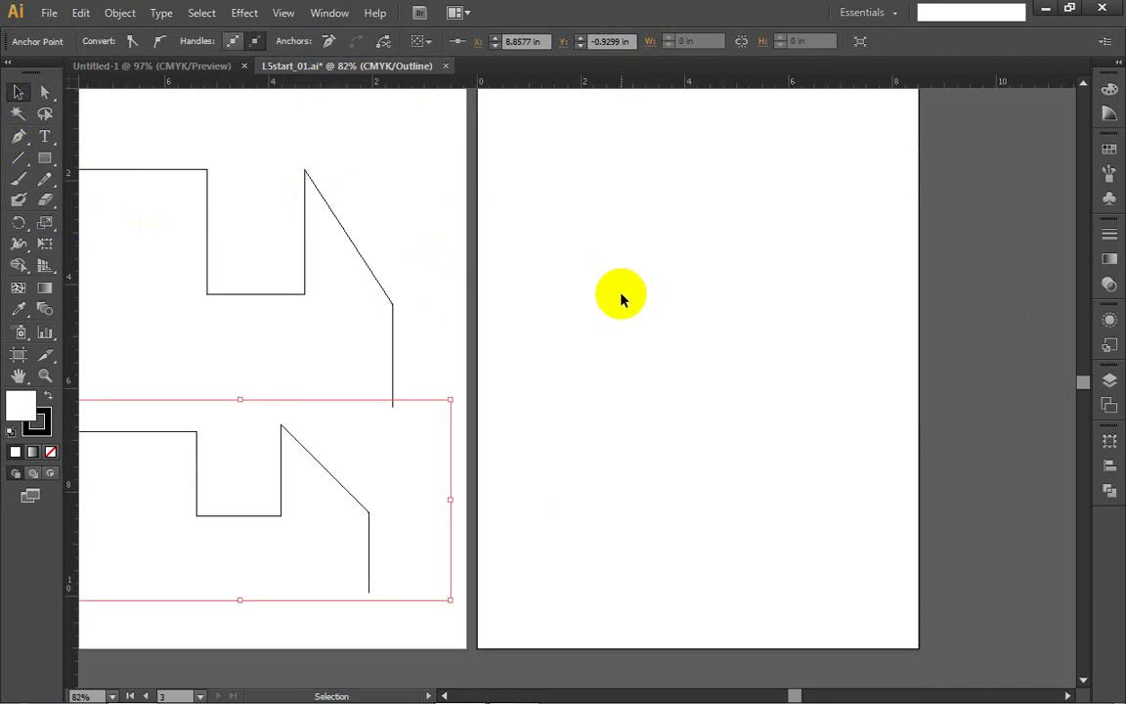
scroll(620, 300, "up", 2)
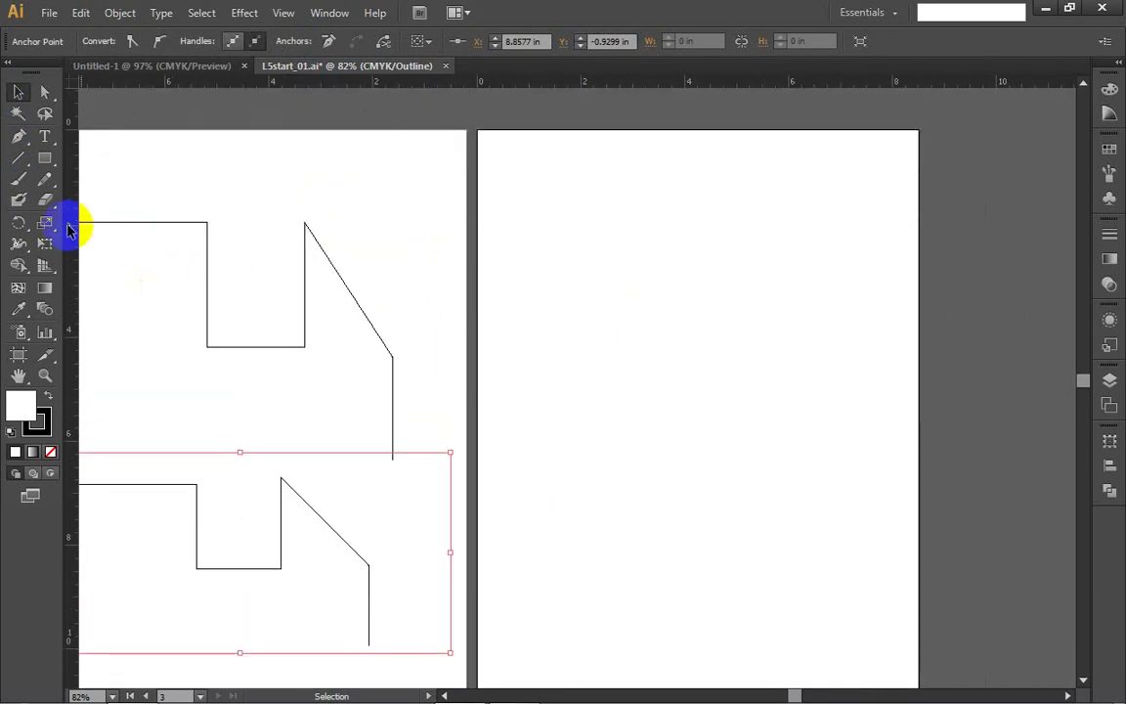
scroll(226, 291, "down", 1)
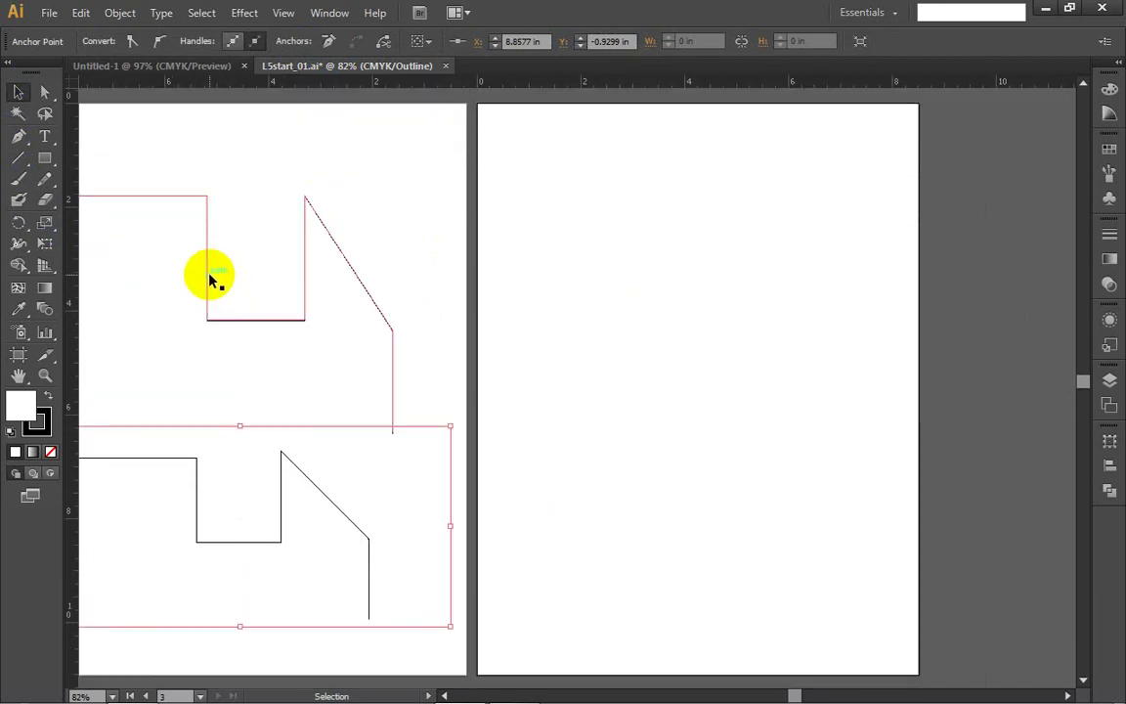
left_click(18, 160)
left_click(18, 139)
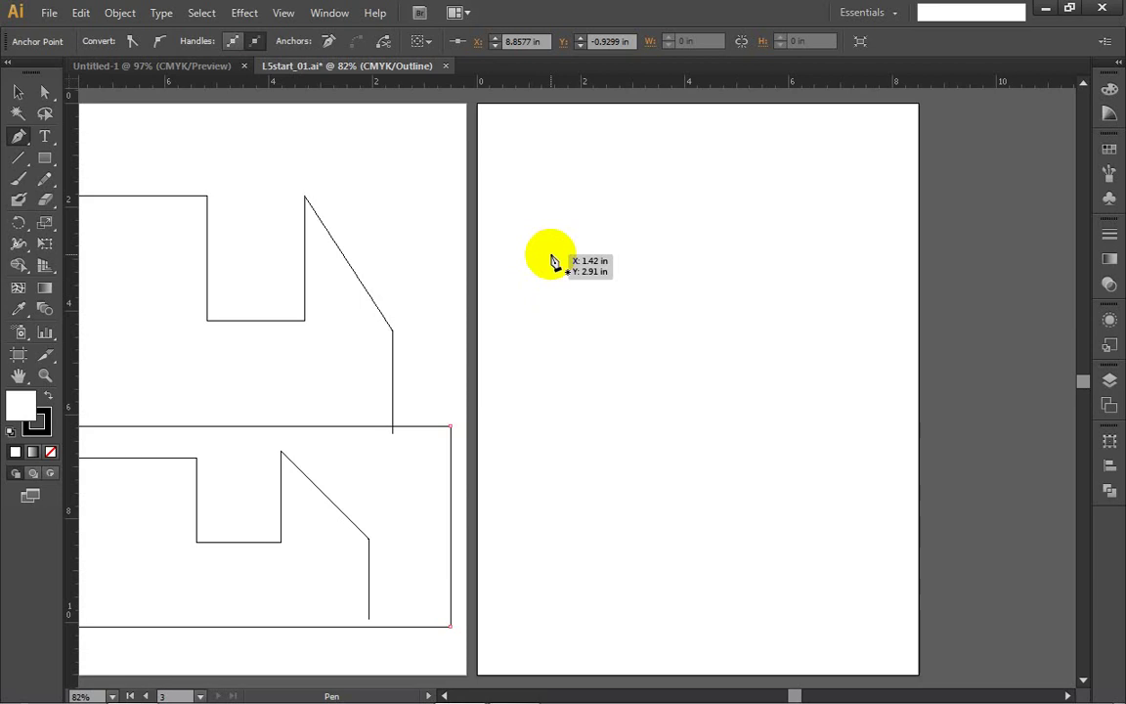
left_click_drag(555, 272, 559, 229)
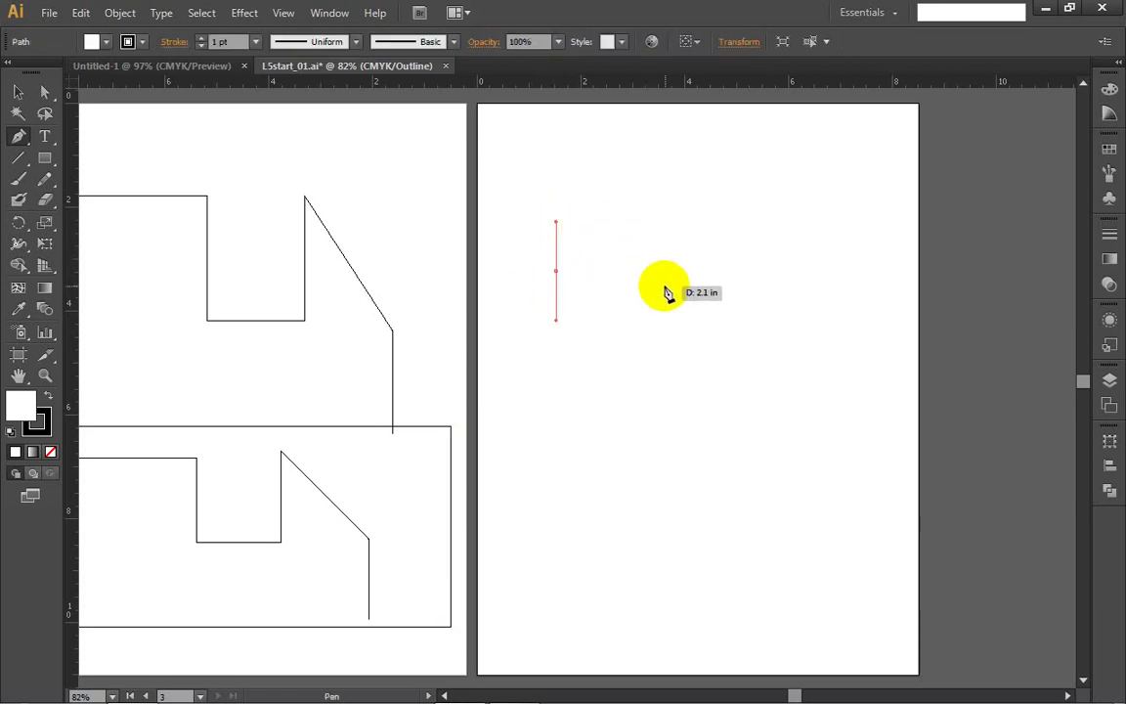
Step: Try an arch with a horizontal-handled anchor at about 2.8 in, 2 in and a 45-degree one at 3.7 in, 2.9 in, undoing both
mouse_move(622, 204)
left_mouse_down()
mouse_move(634, 221)
mouse_move(666, 205)
mouse_move(643, 212)
left_mouse_up()
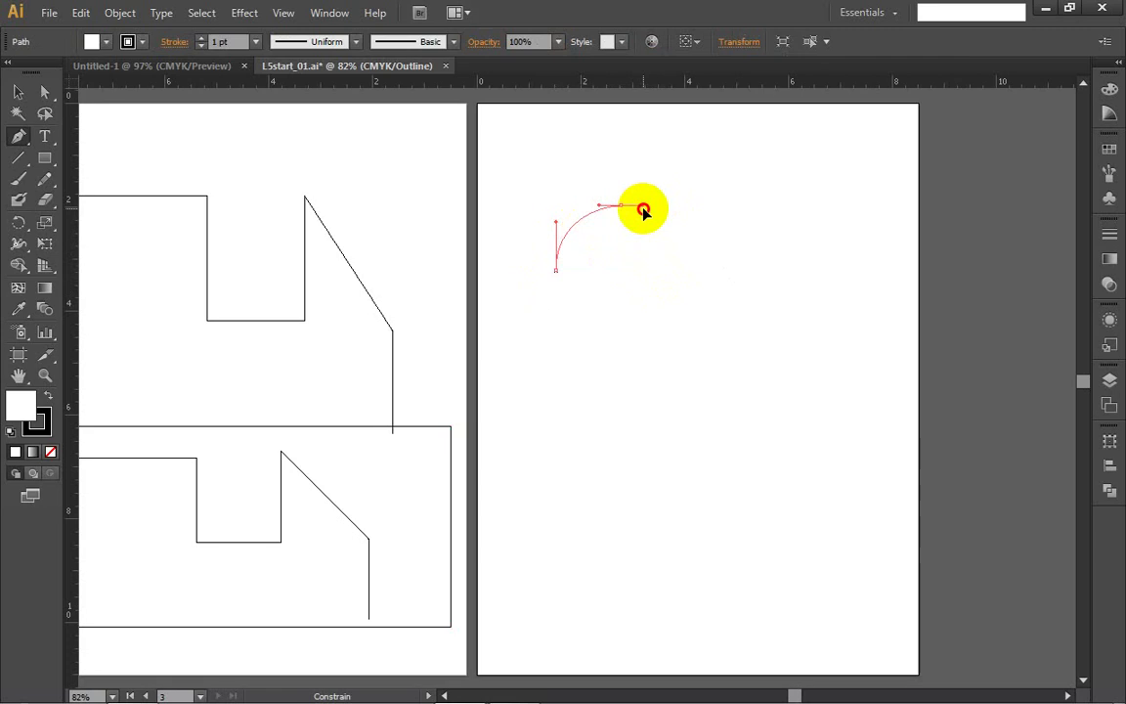
left_click_drag(643, 211, 642, 211)
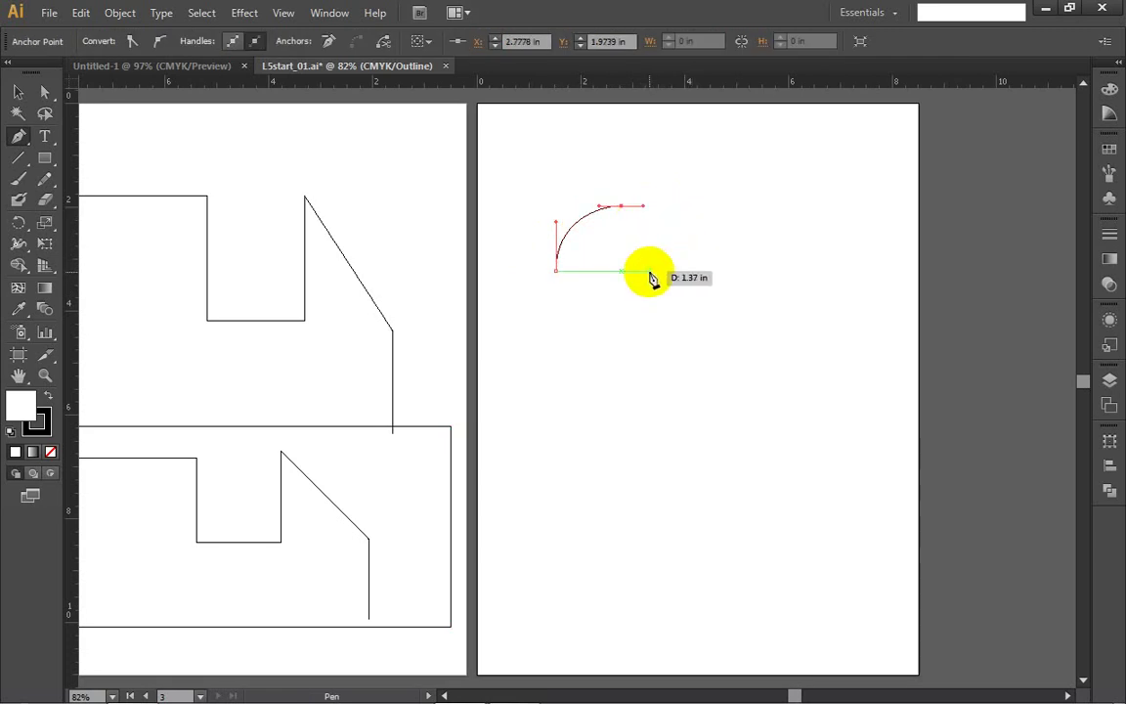
left_click_drag(651, 272, 647, 304)
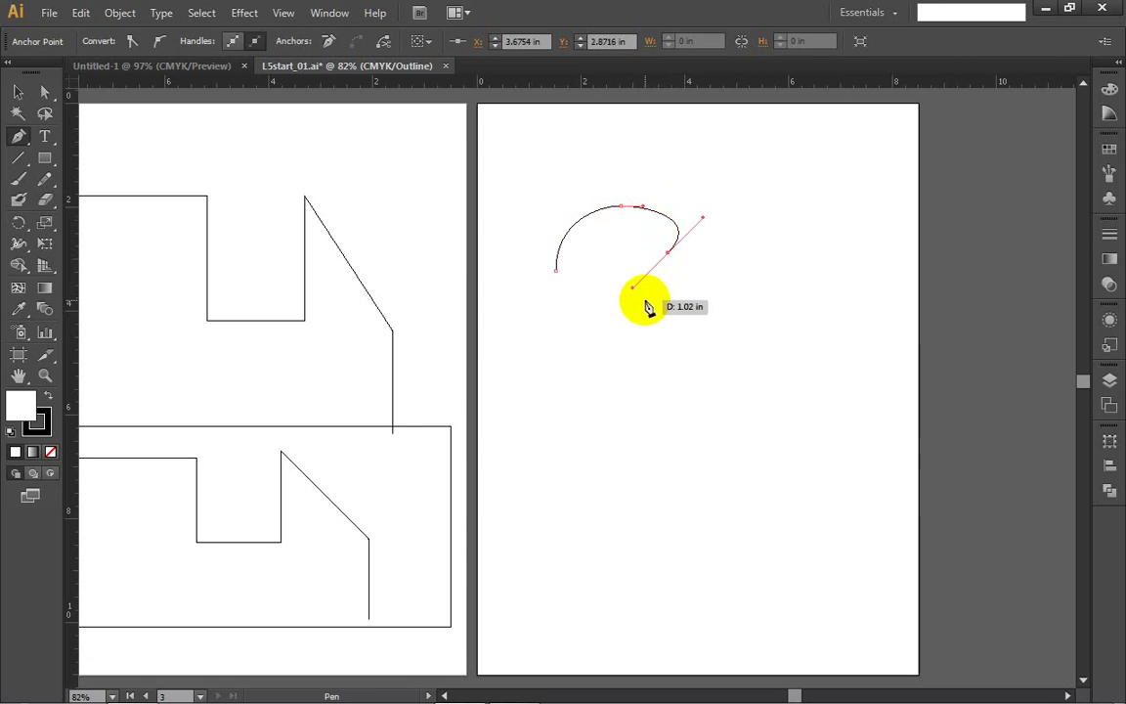
key("ctrl")
key("ctrl+z")
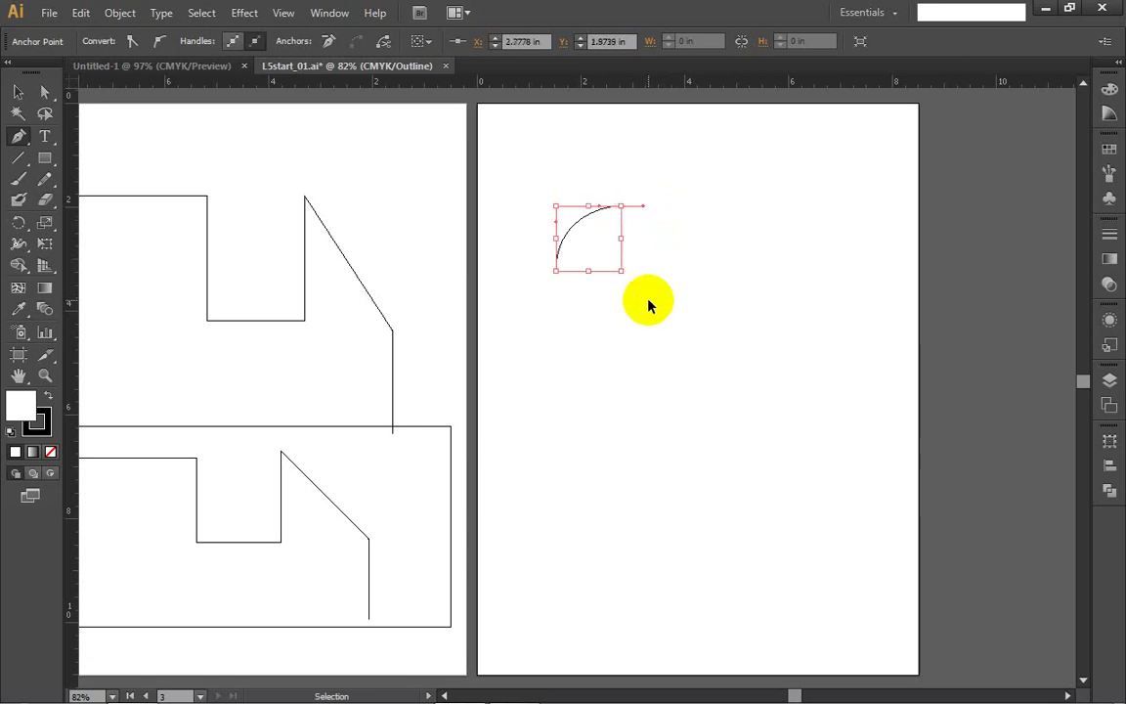
key("ctrl+z")
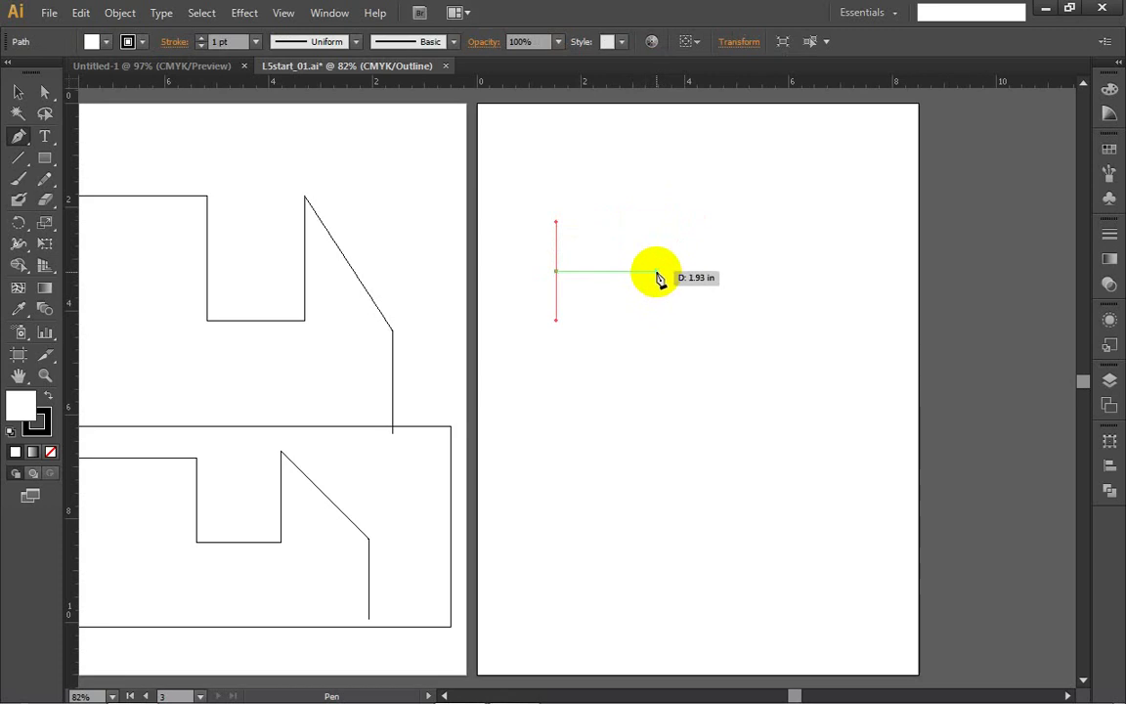
Step: Draw an arch about 1.9 in wide to a level second anchor with vertical handles, and lengthen the first anchor's upper handle
left_click(657, 274)
left_click_drag(657, 275, 682, 354)
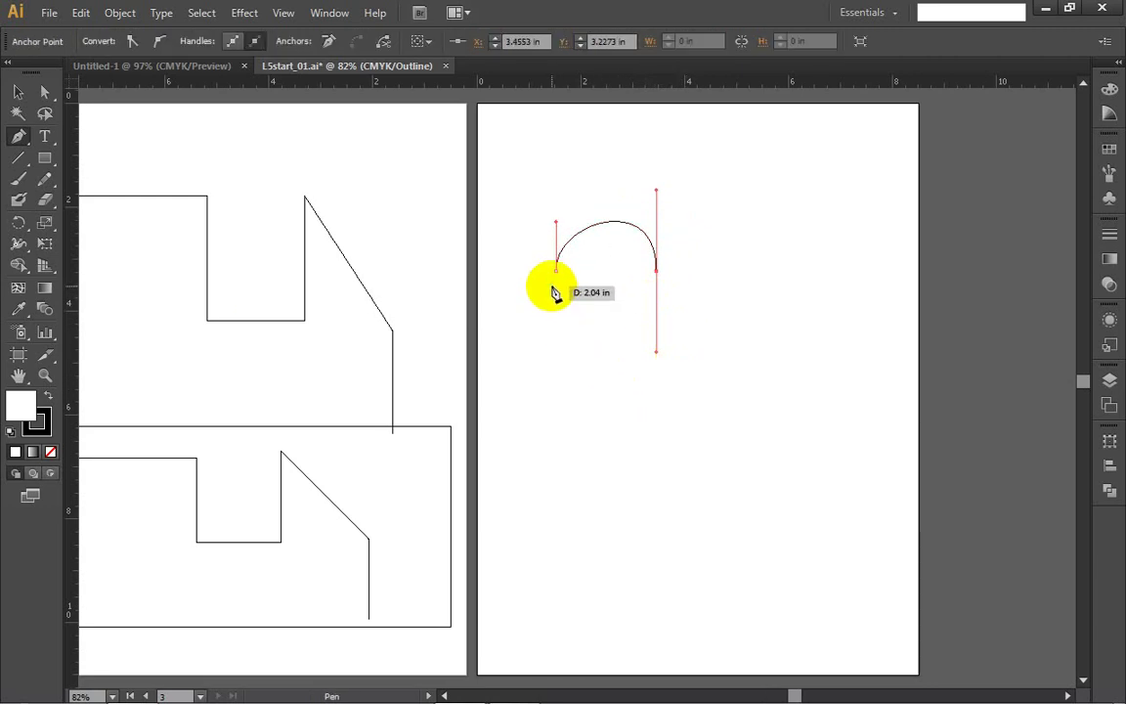
left_click_drag(556, 269, 558, 193)
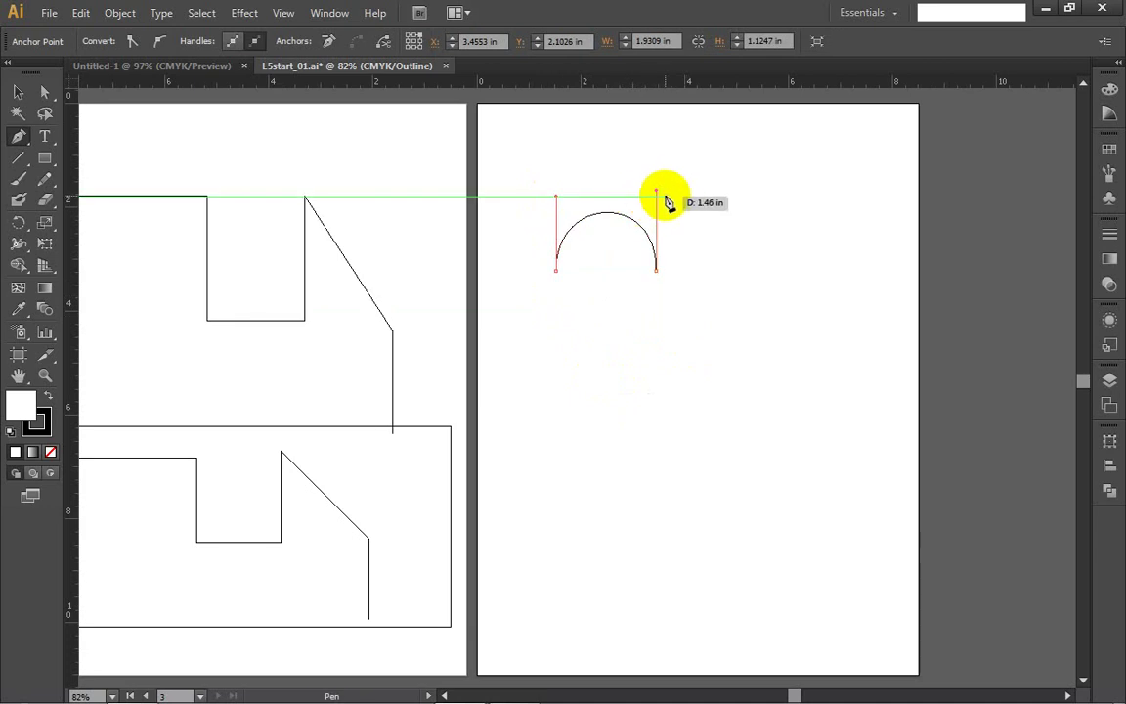
Step: Level the arch's second upper handle with the first and add a trough about 1.8 in wide to a level anchor with vertical handles
mouse_move(659, 191)
left_mouse_down()
mouse_move(659, 208)
mouse_move(659, 195)
left_mouse_up()
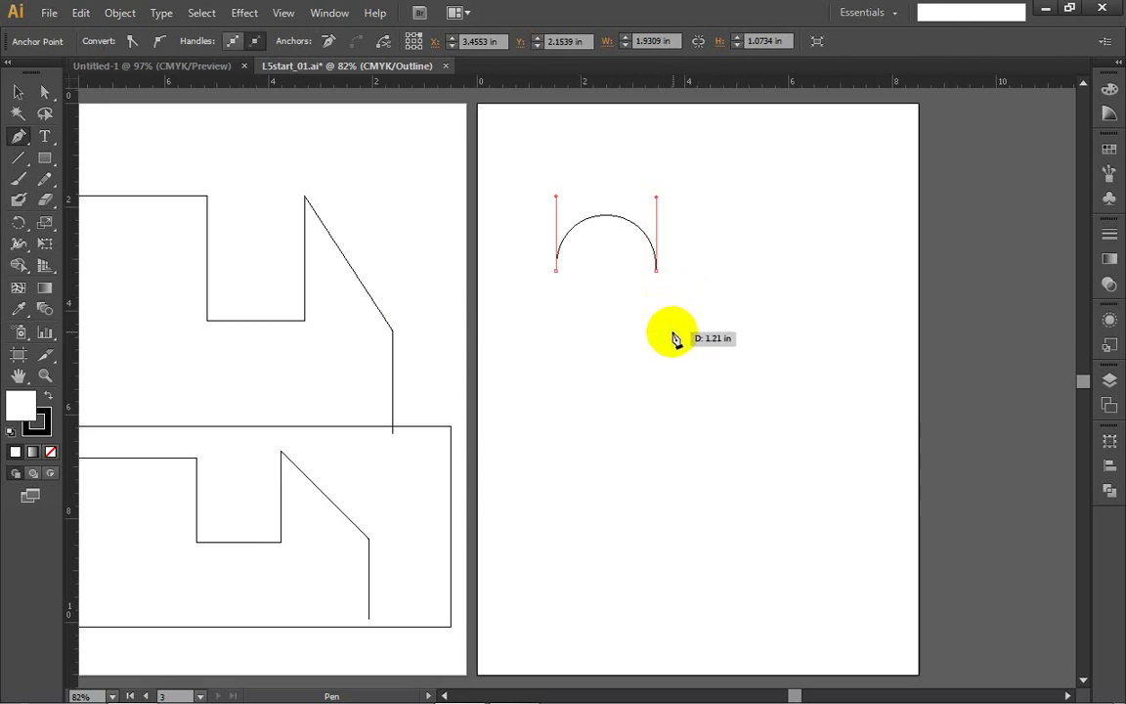
left_click(748, 272)
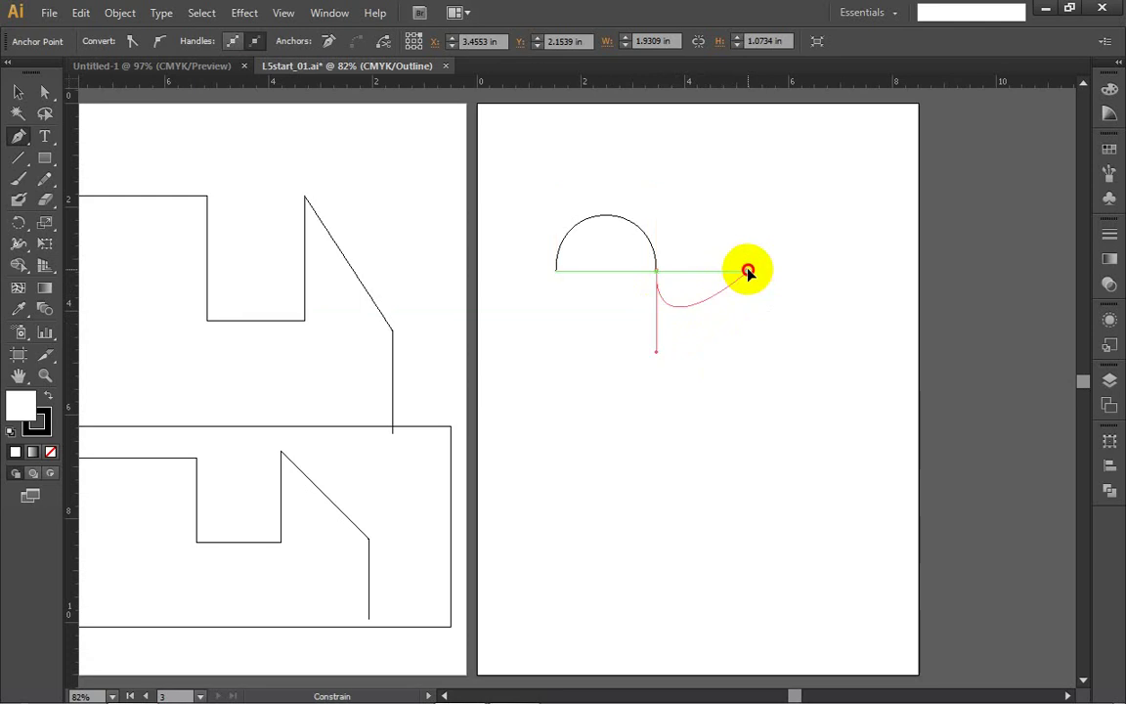
left_click_drag(748, 272, 753, 185)
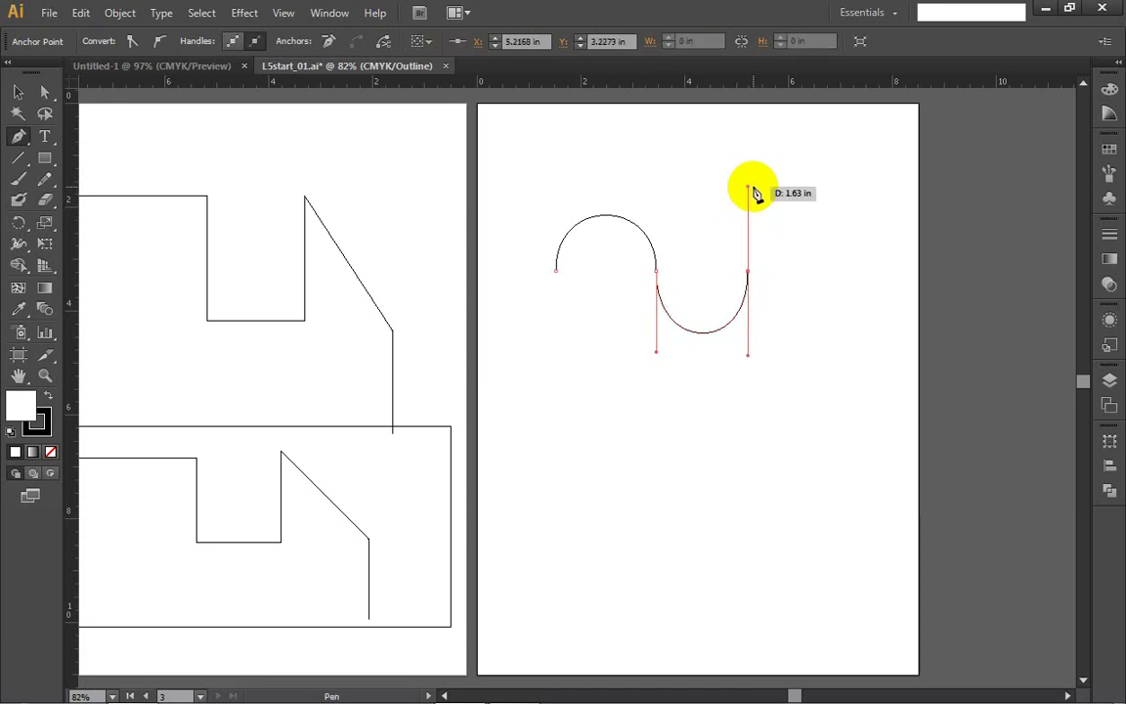
Step: Try removing the last anchor's upper handle and adding a curved anchor at about 7.1 in across, undoing both
left_click(751, 278)
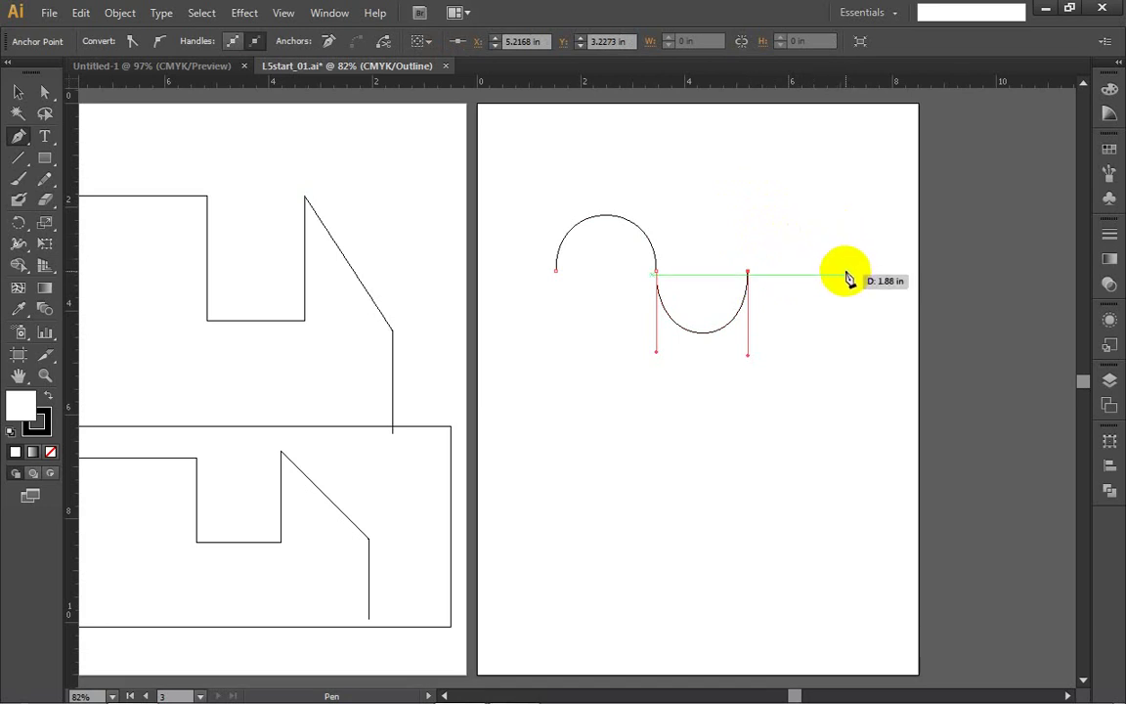
left_click_drag(847, 272, 853, 390)
key("ctrl+z")
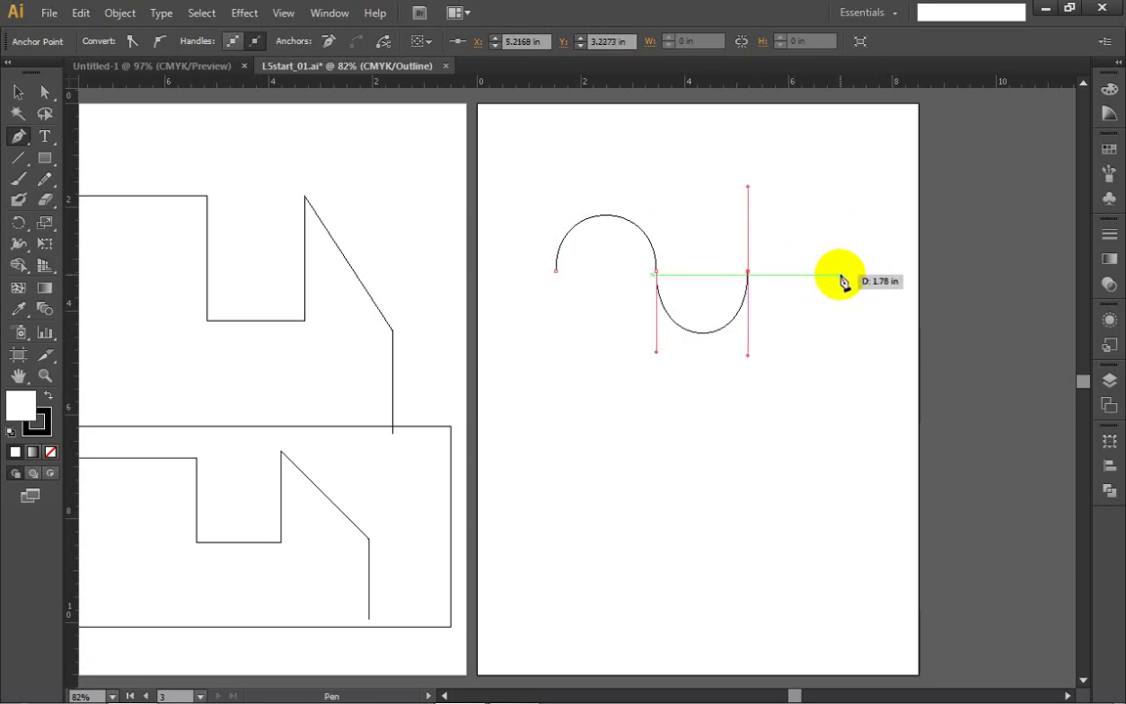
Step: Continue the wave with an arch to about 7 in and a trough to about 8.4 in across, using level anchors with vertical handles
left_click_drag(840, 271, 841, 360)
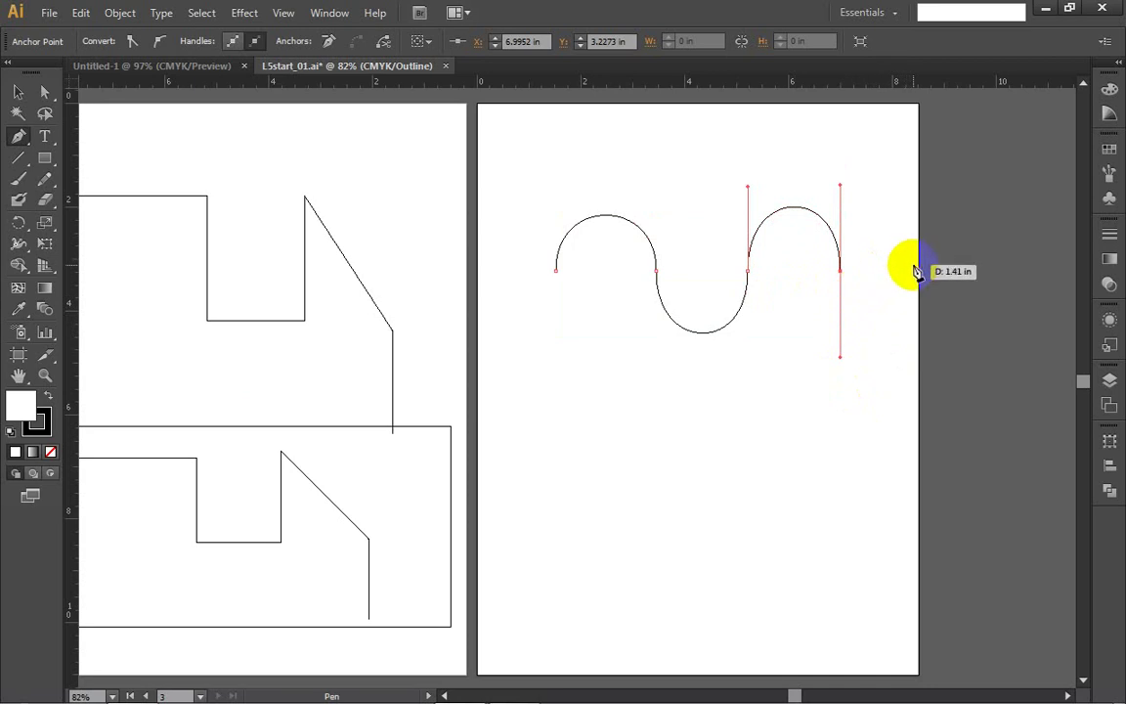
left_click_drag(915, 271, 908, 186)
left_click_drag(941, 292, 932, 293)
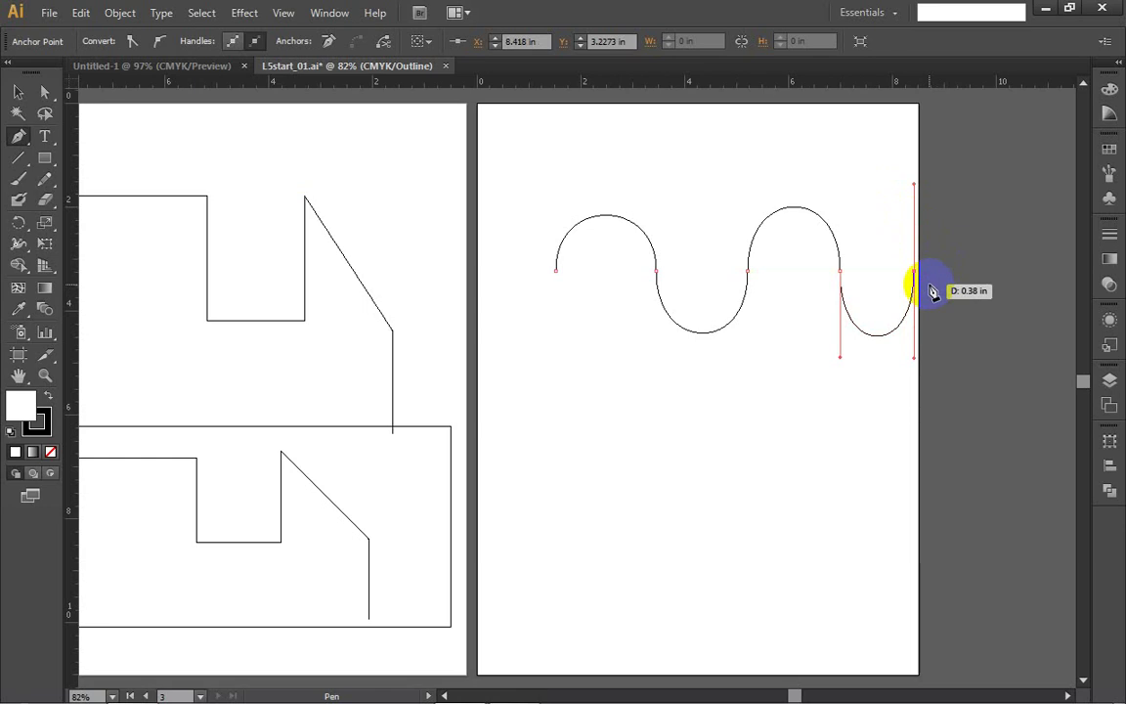
left_click_drag(932, 291, 882, 316)
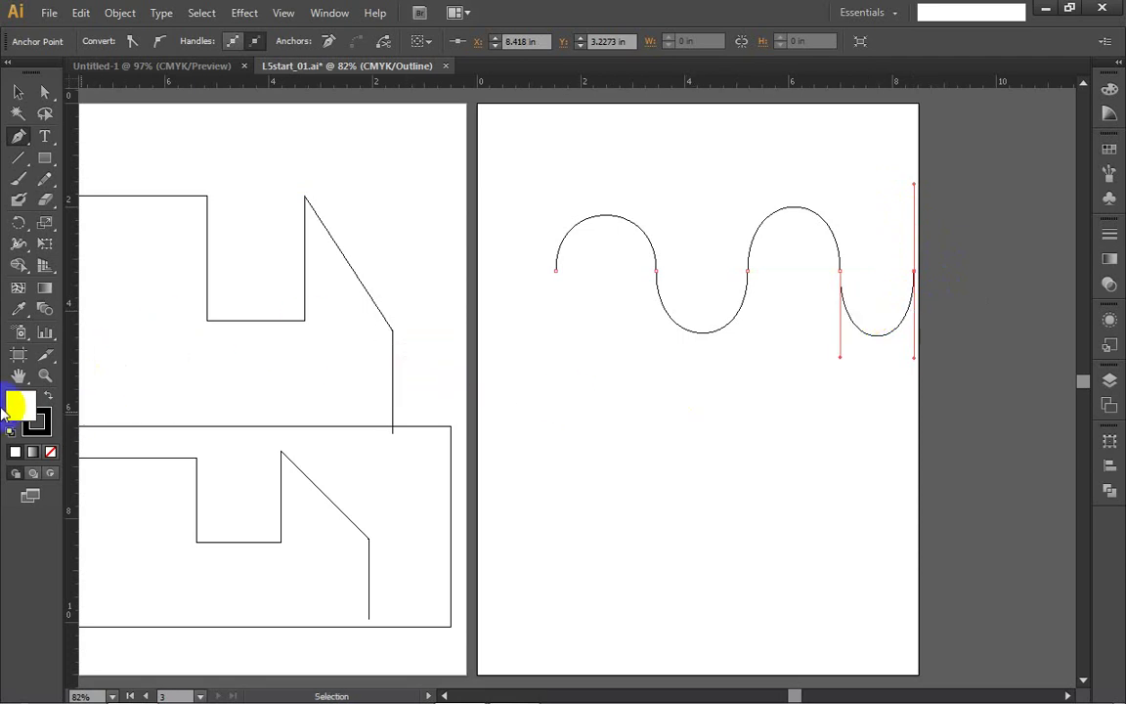
Step: Widen the third artboard to about 12.6 in by moving its right edge outward
left_click(17, 357)
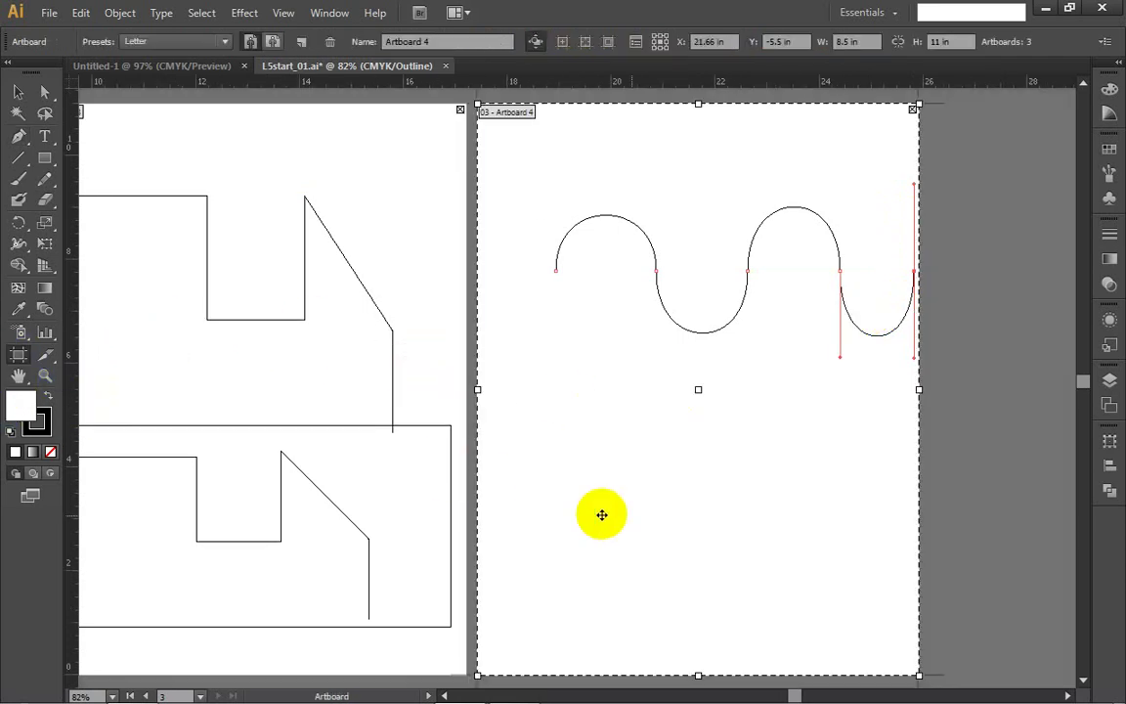
left_click_drag(919, 390, 1003, 372)
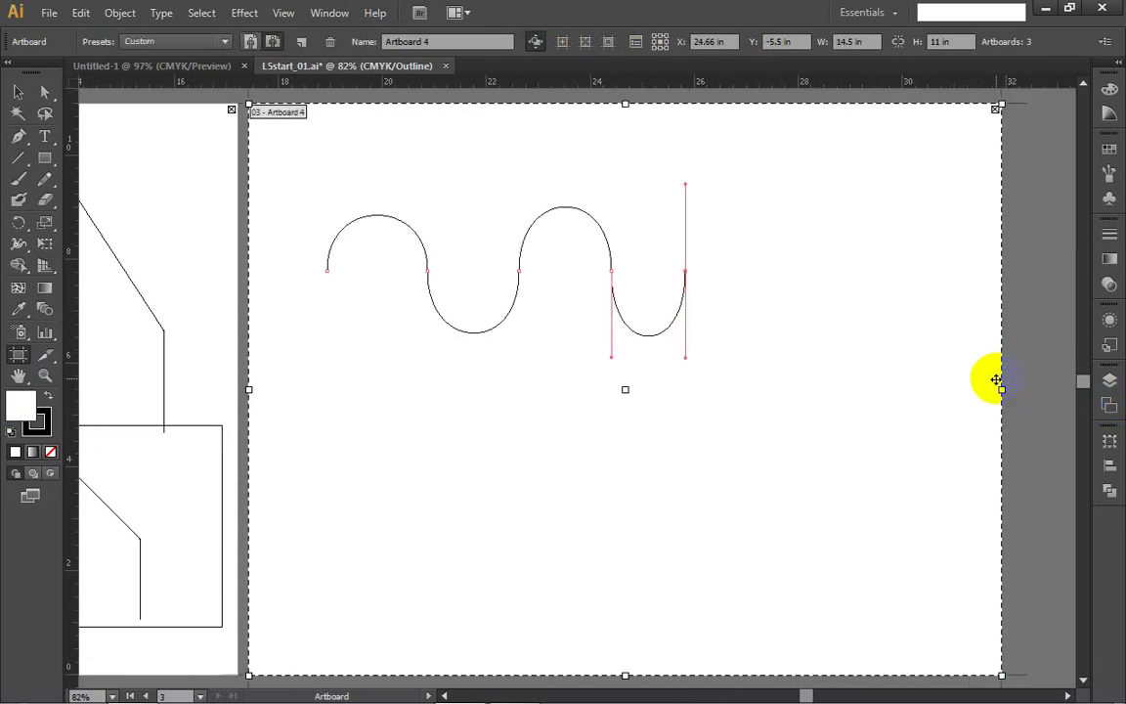
left_click_drag(1004, 390, 905, 389)
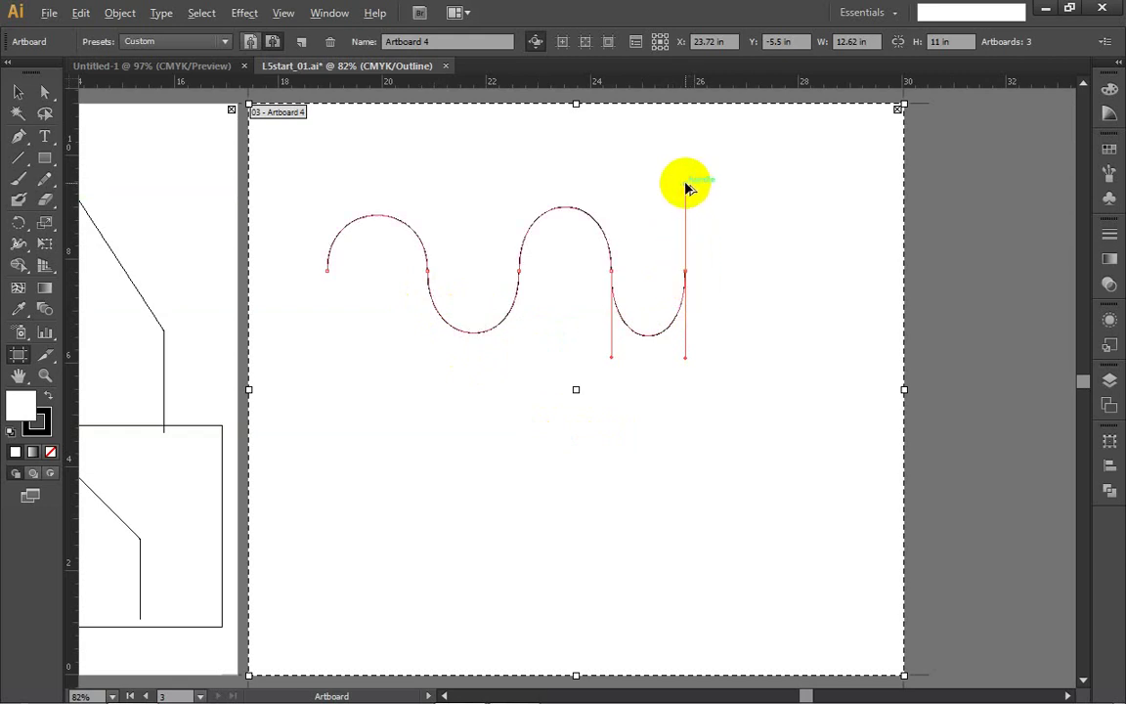
Step: Redraw the wave's last upper handle with the Pen tool and add an arch to a vertical-handled anchor at about 9.9 in, 3.2 in
left_click(19, 137)
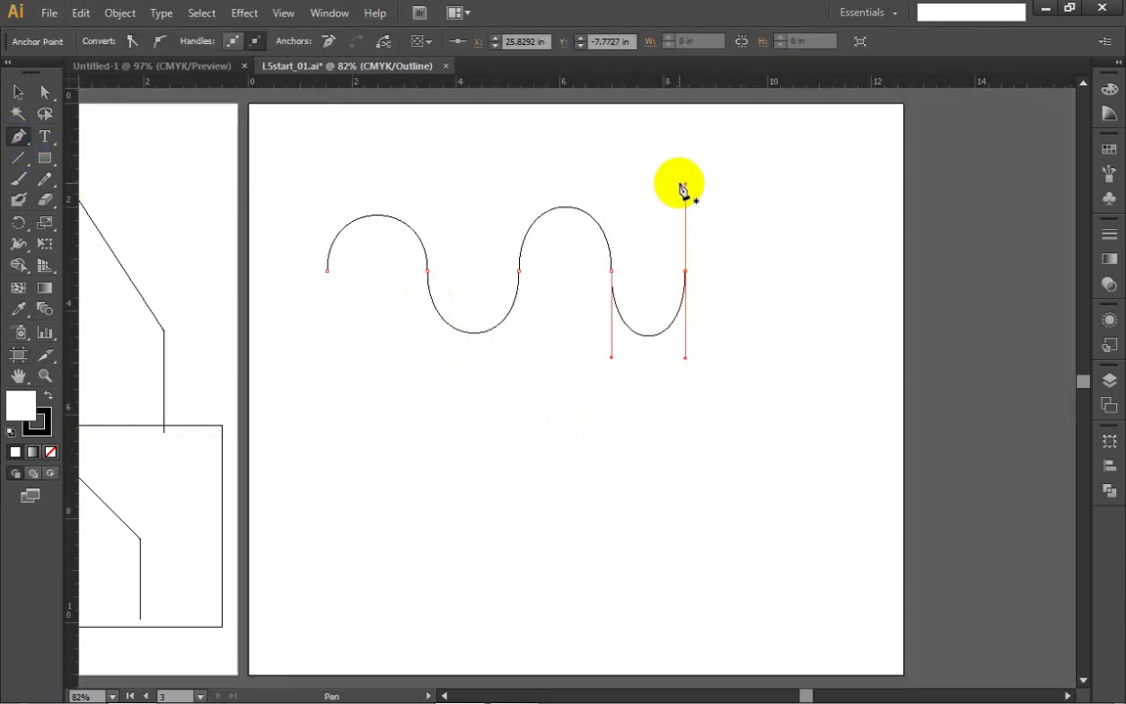
mouse_move(685, 184)
left_mouse_down()
mouse_move(686, 219)
mouse_move(685, 196)
left_mouse_up()
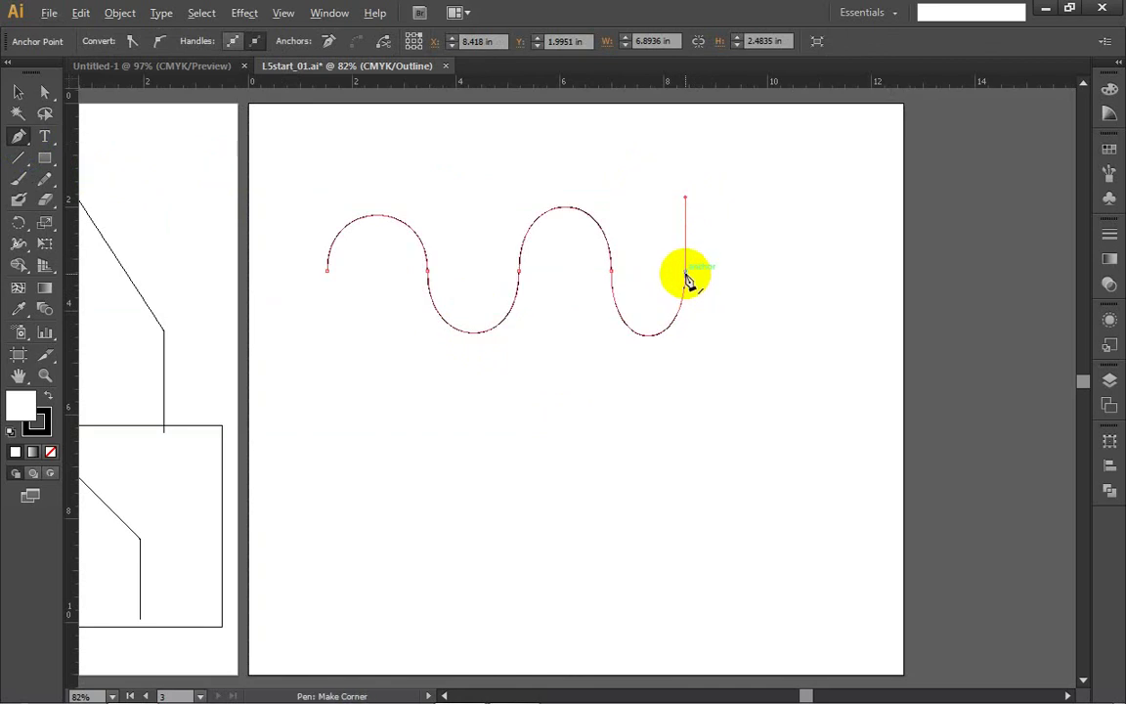
key("ctrl")
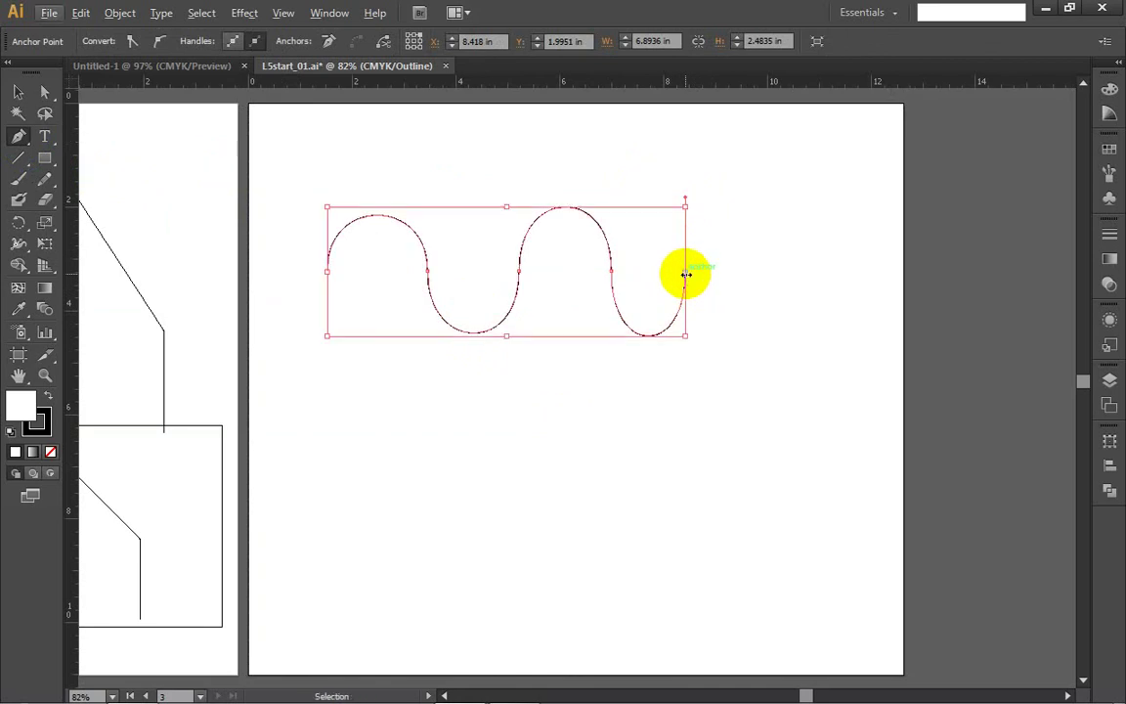
key("alt")
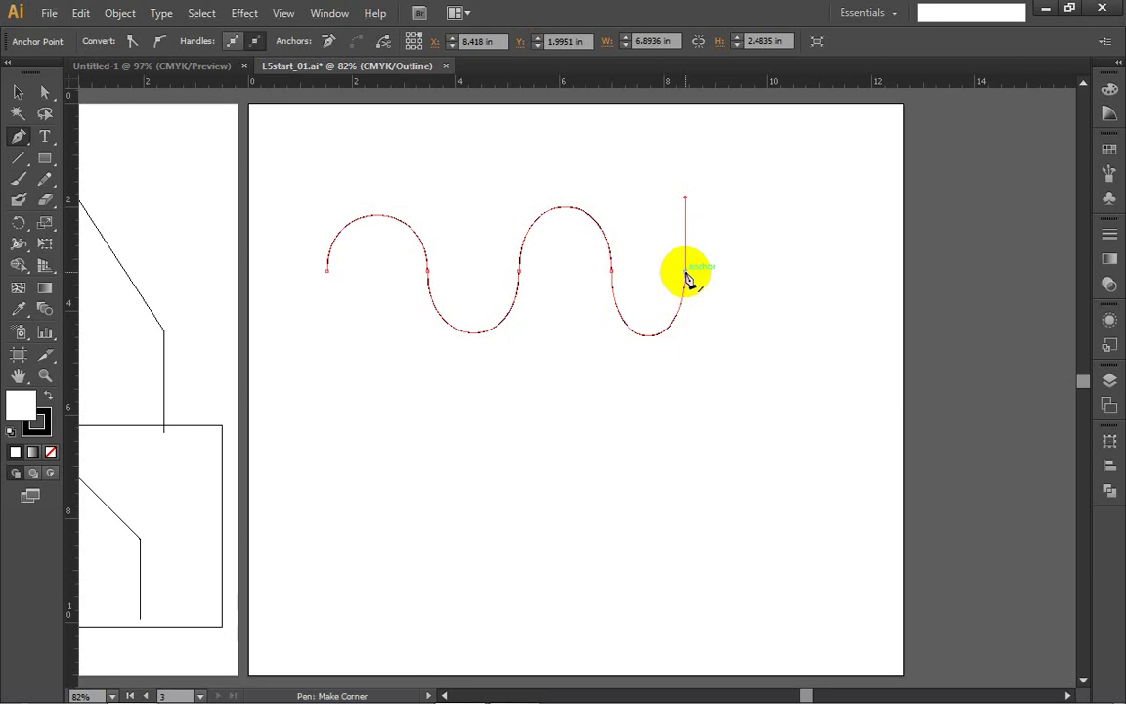
left_click_drag(683, 267, 687, 192)
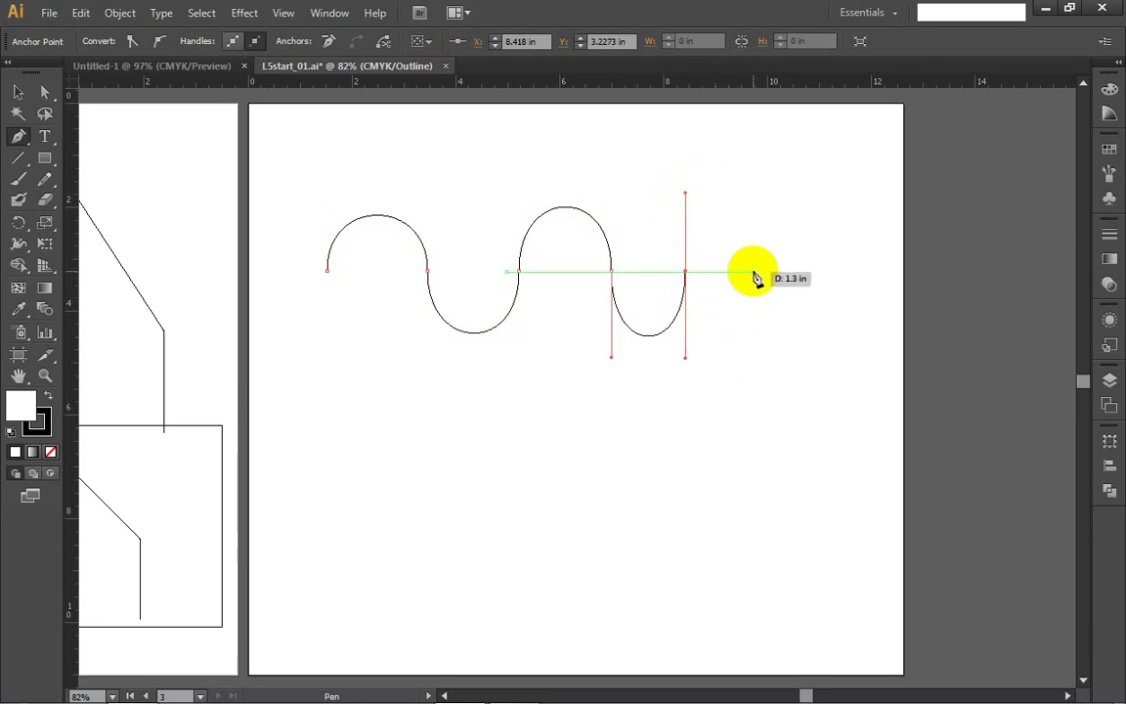
left_click_drag(765, 271, 768, 352)
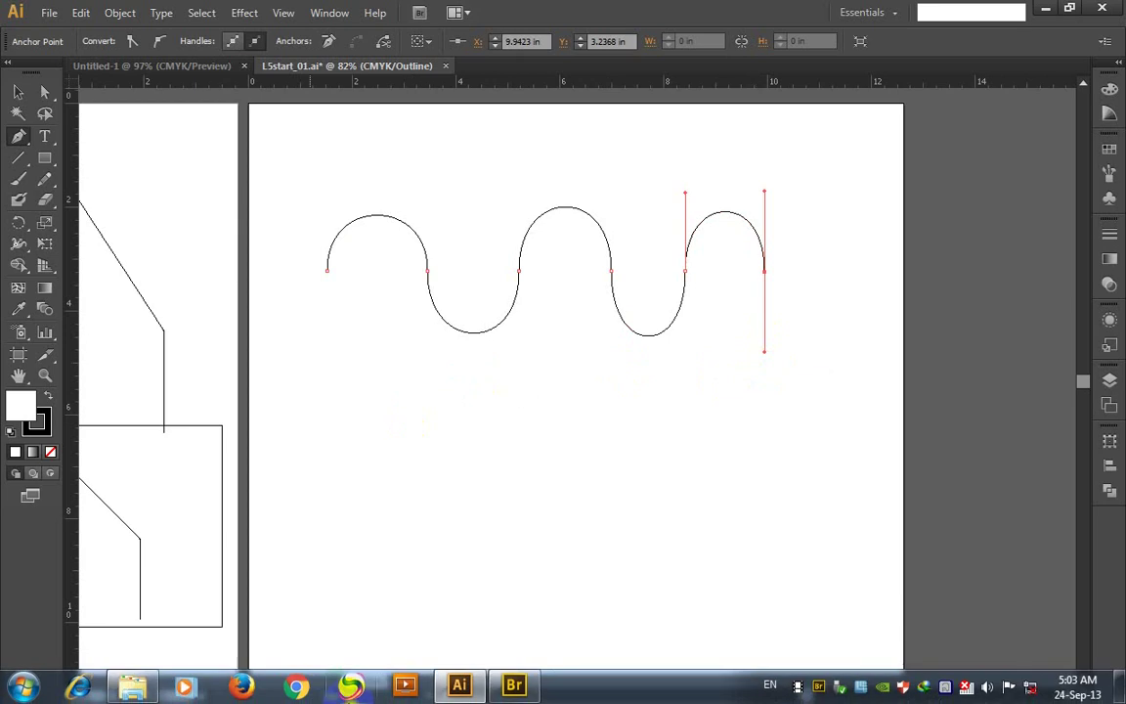
Step: Switch to Adobe Bridge and open L5start_03.ai from the Lesson05 folder
left_click(513, 687)
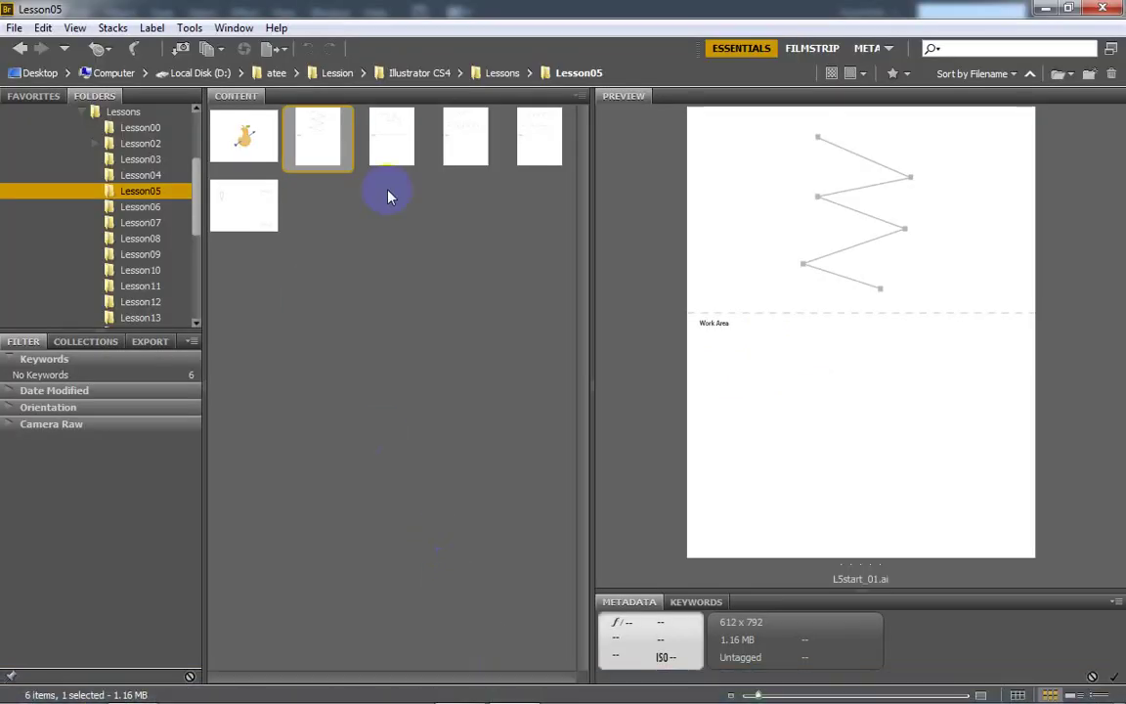
left_click(536, 141)
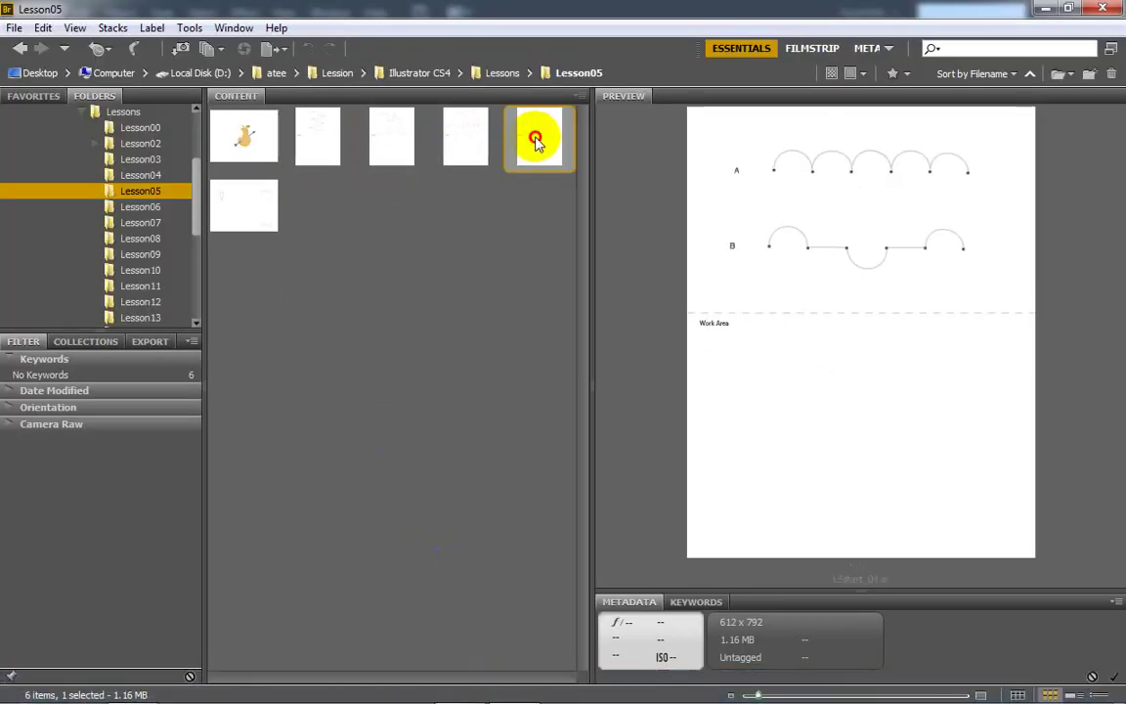
double_click(465, 141)
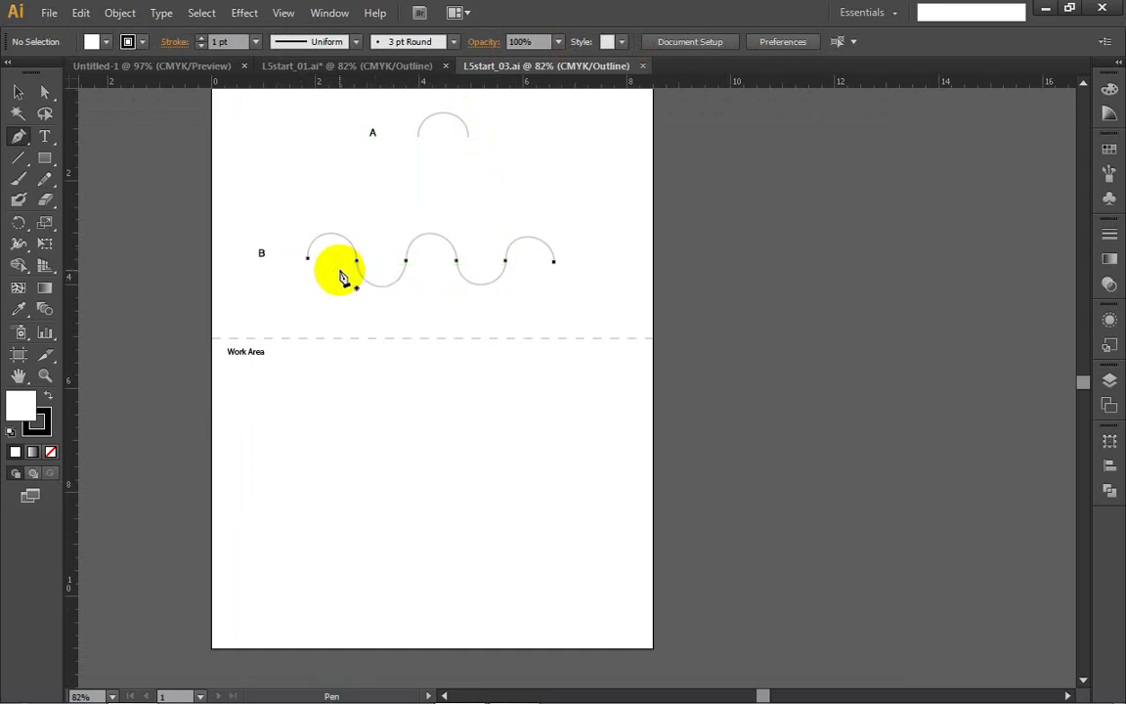
Step: Try tracing template B's first arch from a corner anchor without handles to a curved second anchor, undoing both points
scroll(314, 262, "up", 5)
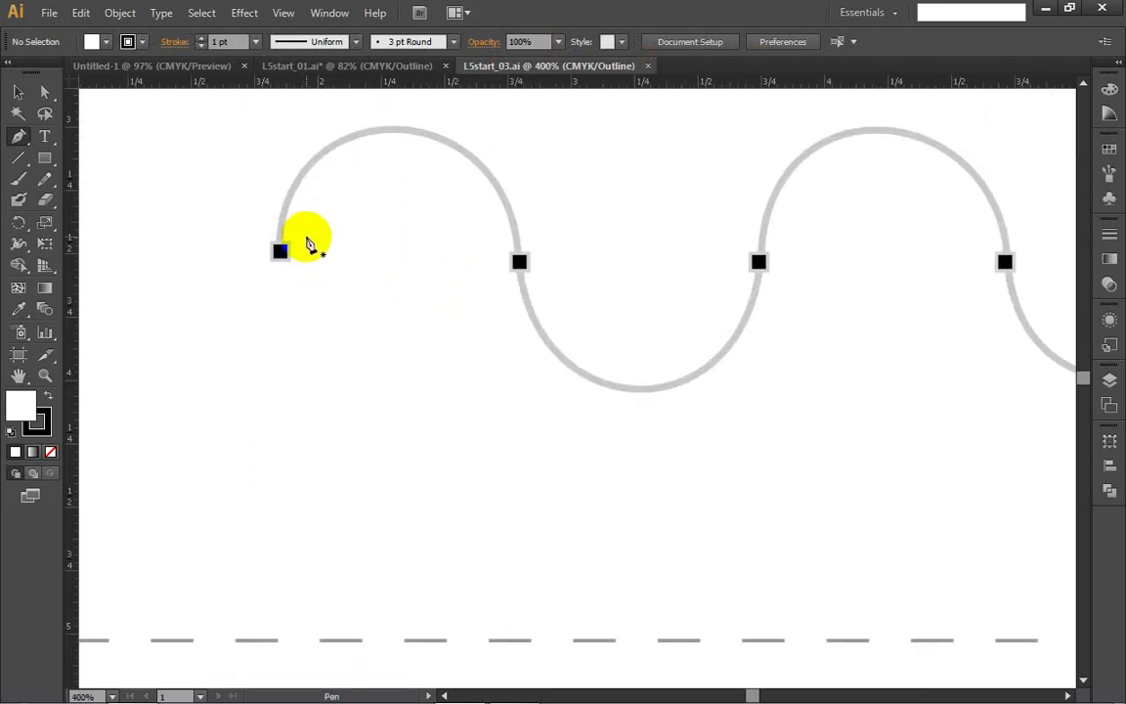
left_click(280, 264)
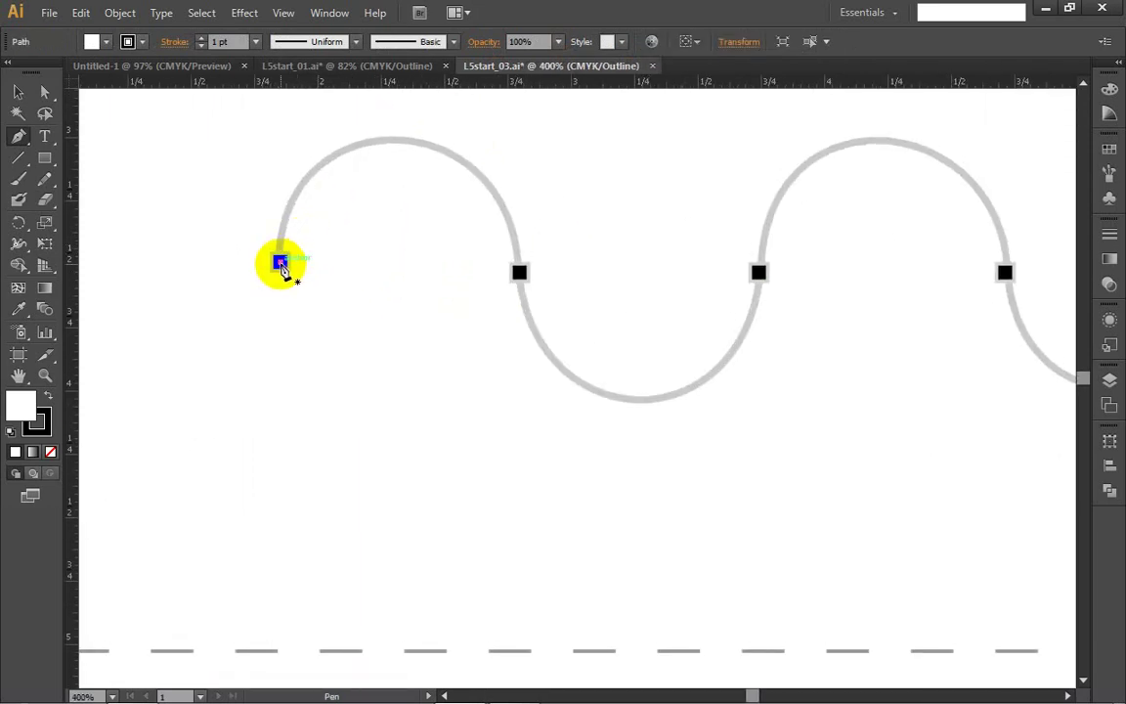
left_click_drag(519, 272, 546, 461)
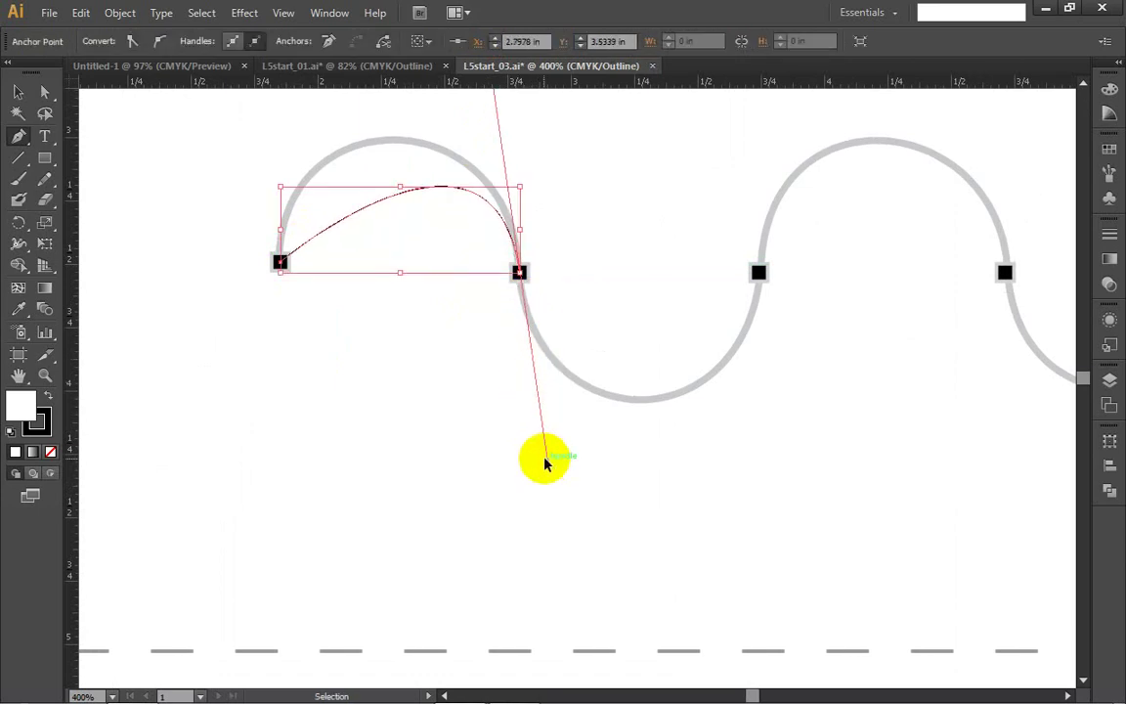
key("ctrl+z")
key("ctrl+z")
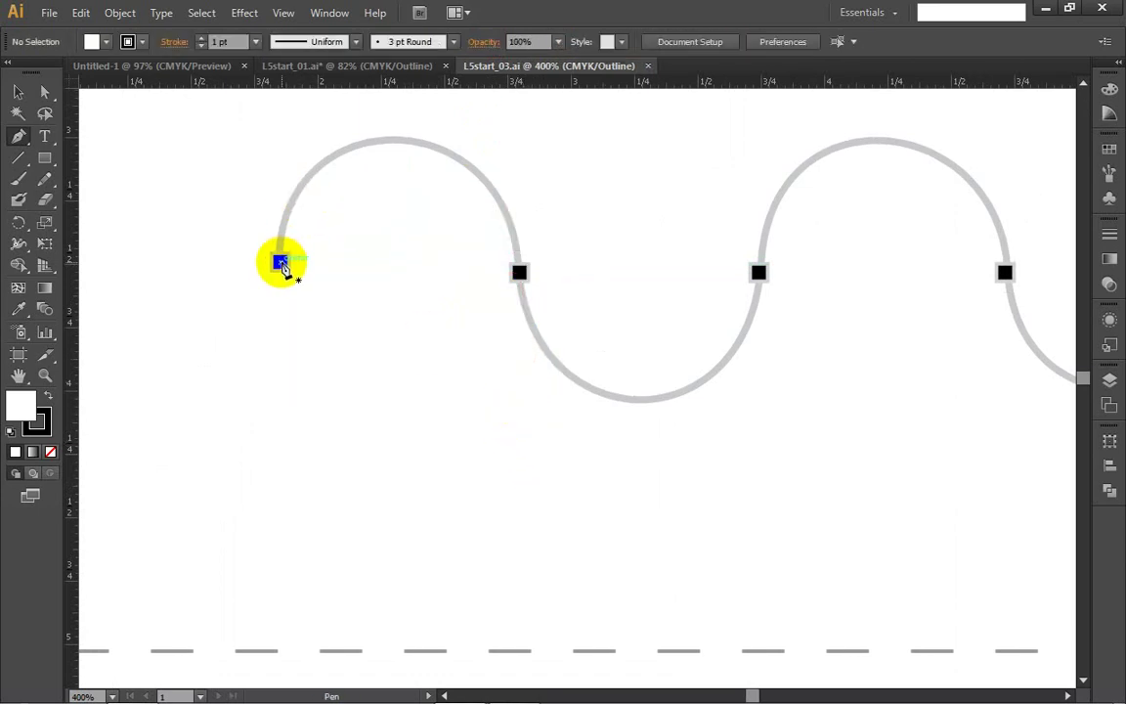
Step: Trace template B's first arch and first trough with Pen anchors on its first three points, constraining the handles to vertical
left_click_drag(281, 262, 277, 143)
key("shift")
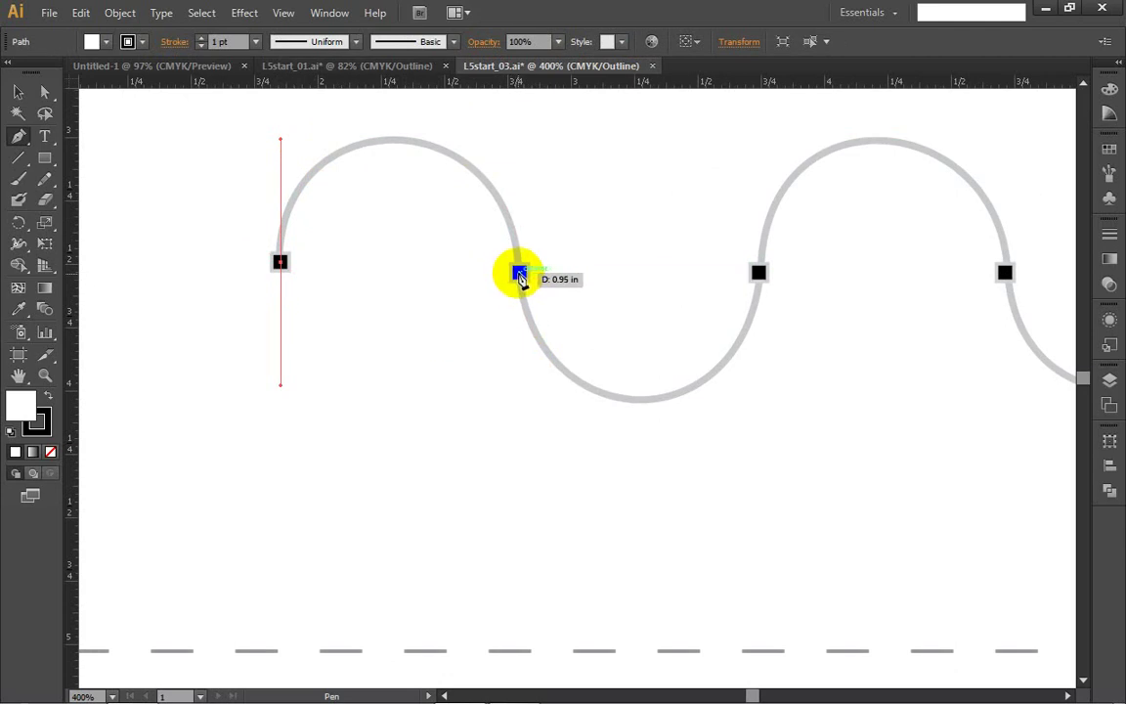
left_click_drag(519, 274, 581, 445)
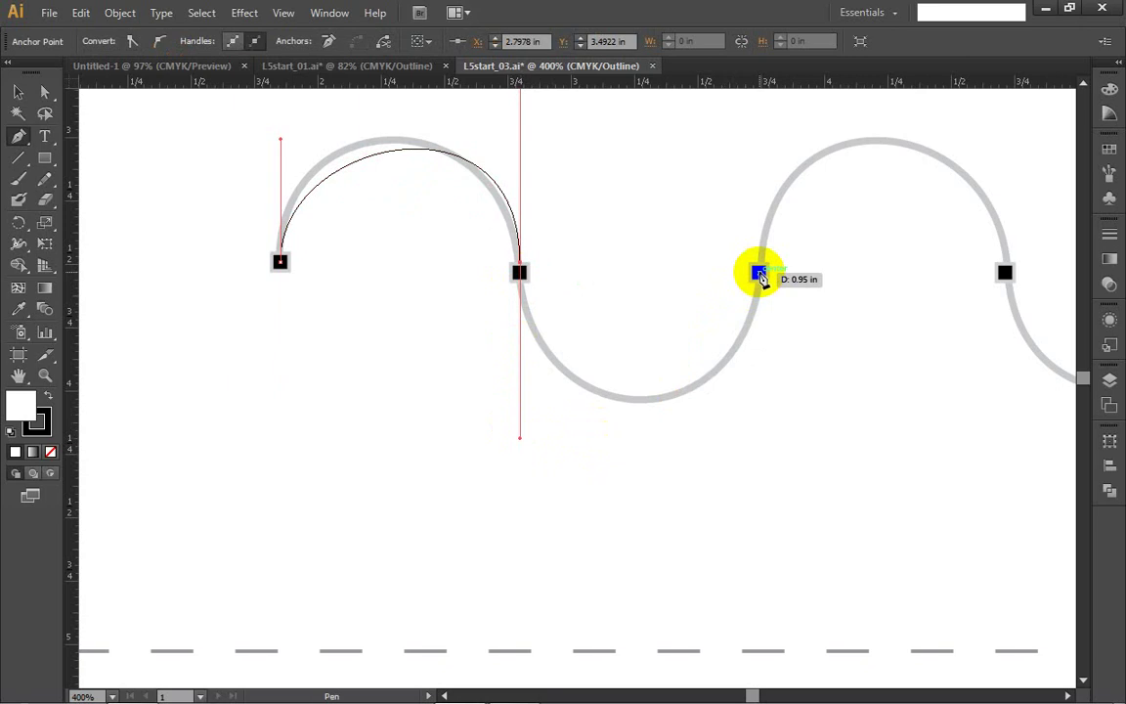
left_click_drag(760, 273, 751, 418)
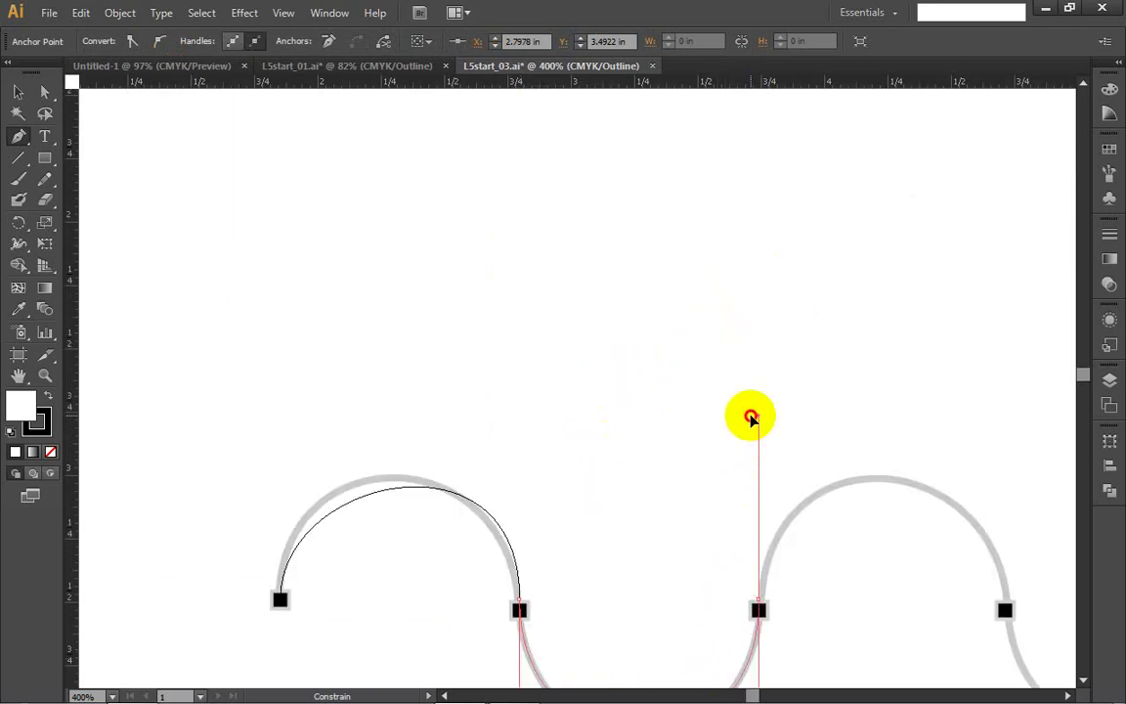
left_click_drag(751, 418, 754, 414)
scroll(758, 450, "down", 2)
scroll(771, 484, "down", 3)
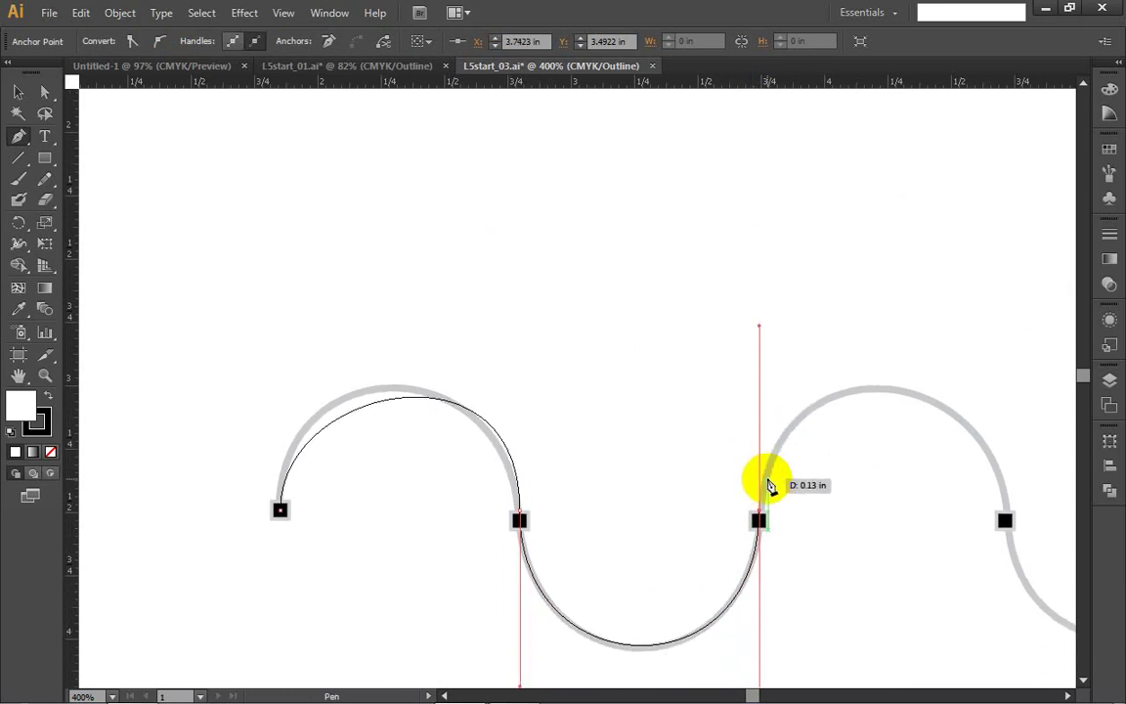
Step: Trace template B's second arch and second trough by adding vertical-handled anchors on its fourth and fifth points
scroll(849, 489, "right", 5)
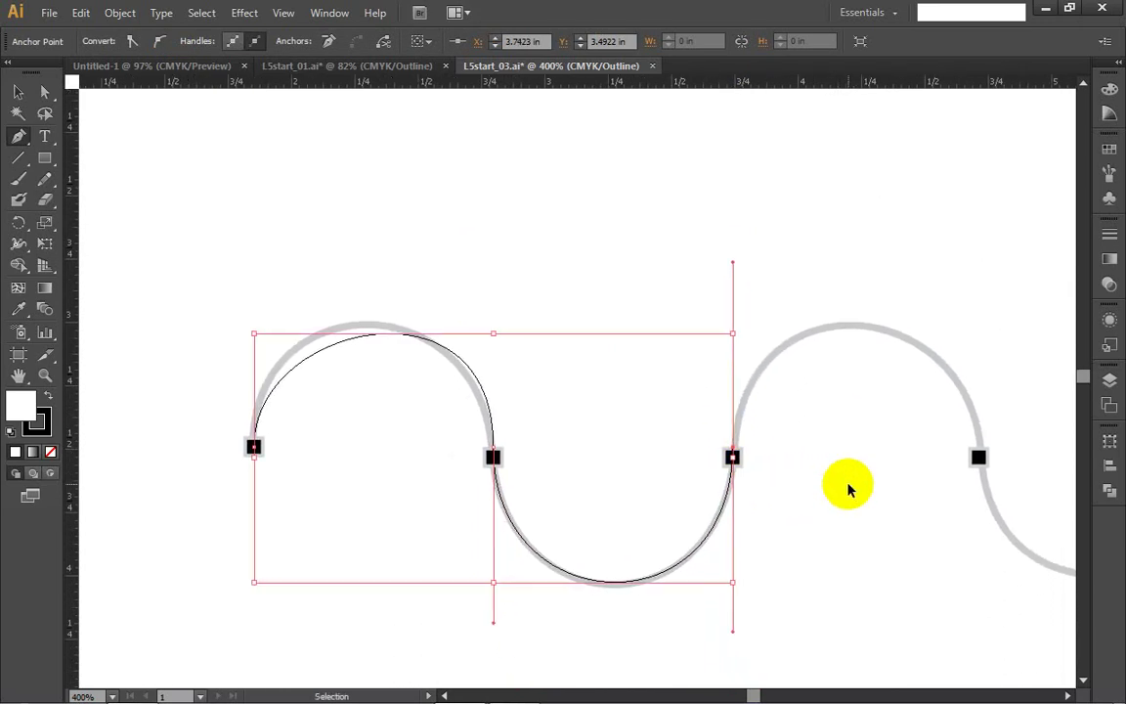
scroll(841, 486, "right", 1)
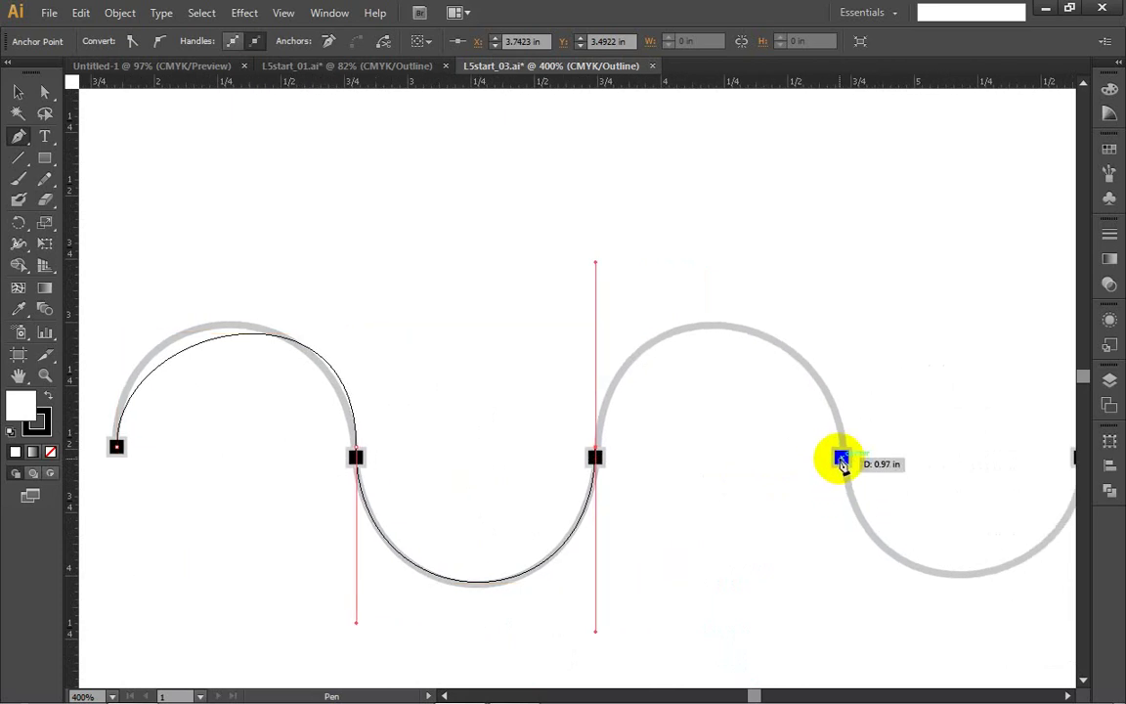
left_click_drag(841, 456, 818, 591)
key("ctrl")
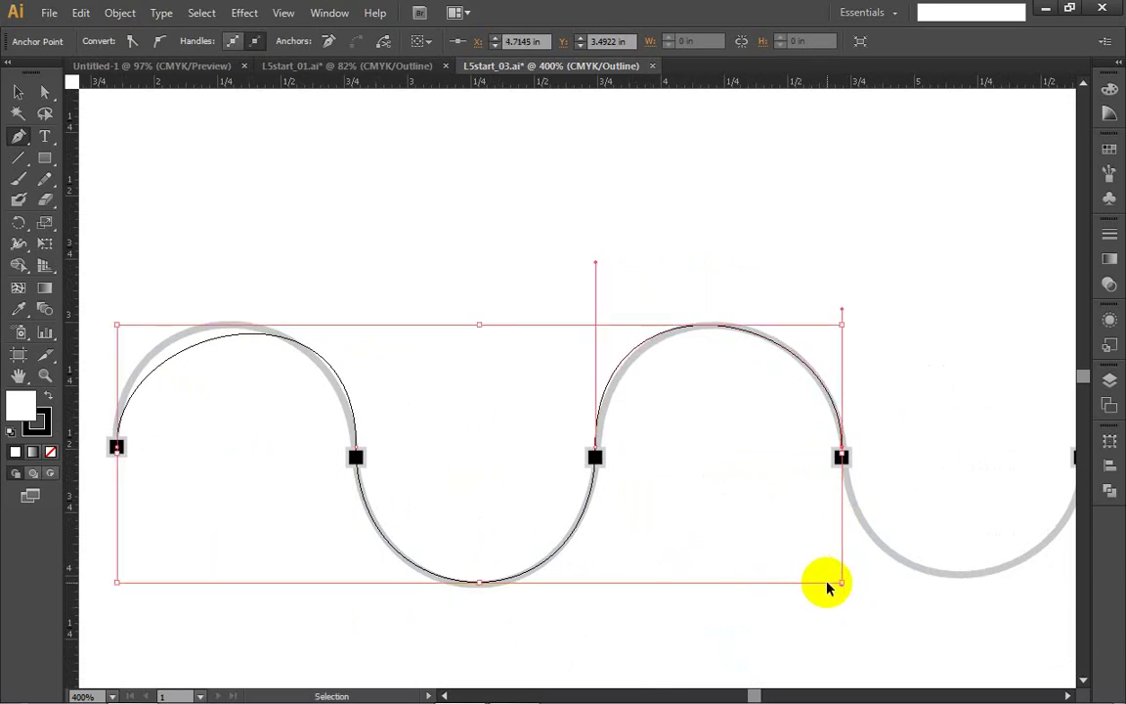
scroll(827, 587, "right", 5)
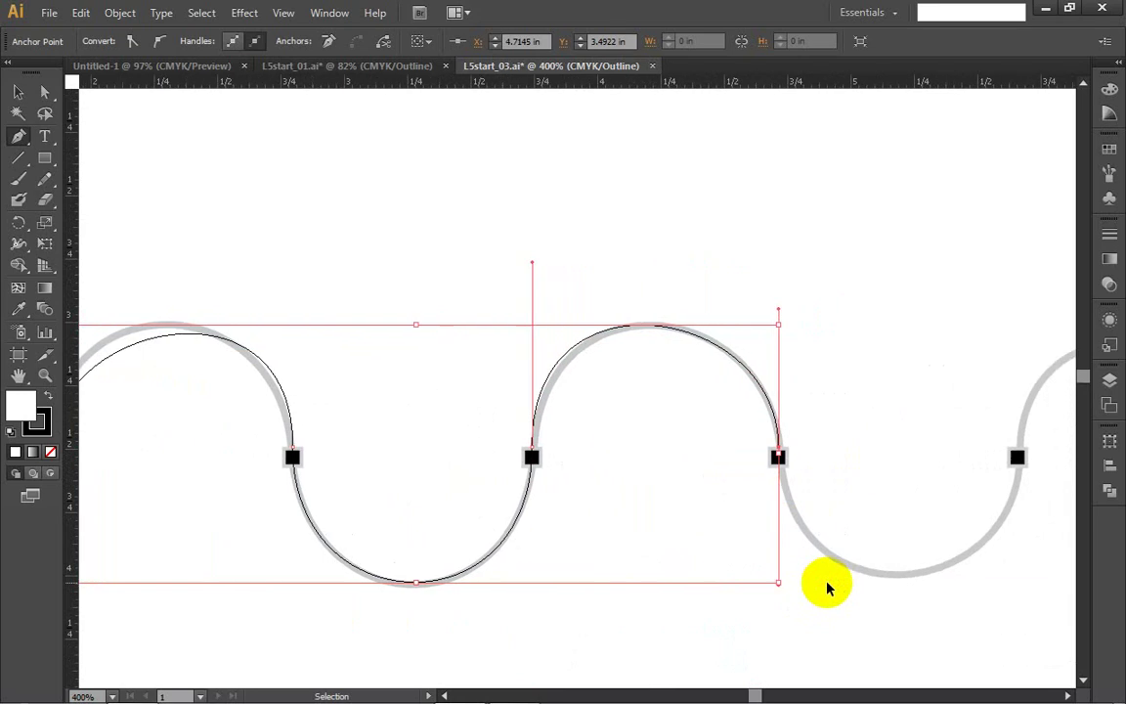
scroll(824, 584, "right", 6)
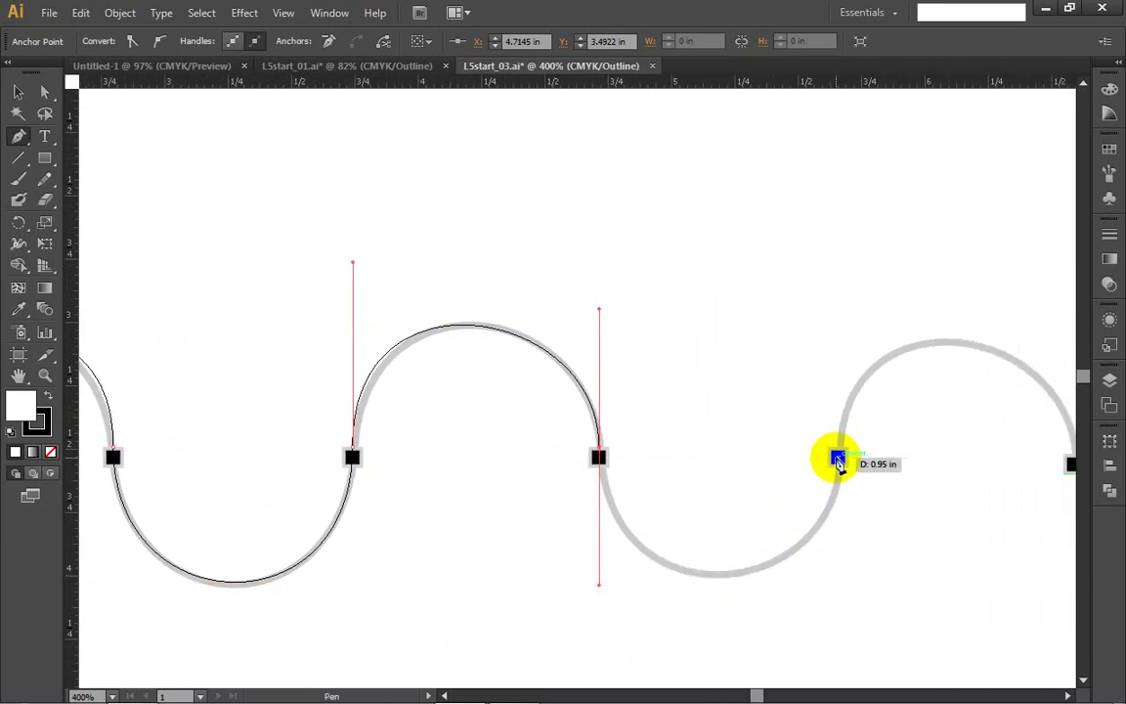
left_click_drag(837, 460, 862, 243)
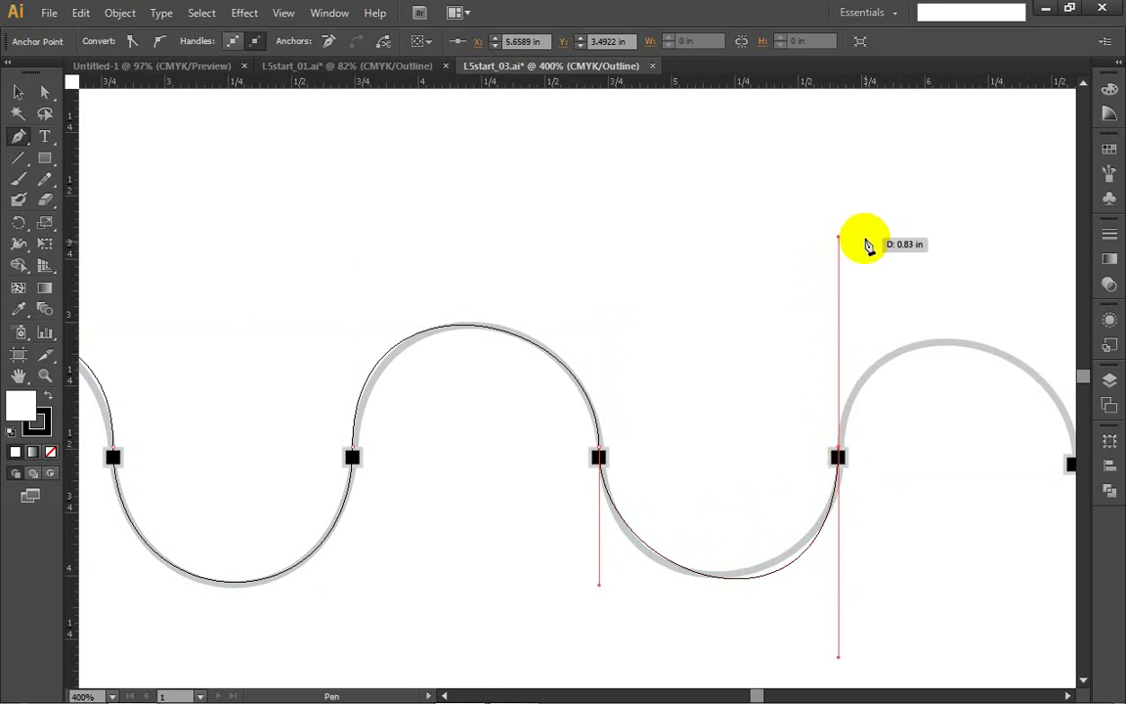
Step: Trace template B's third arch with a vertical-handled sixth anchor, and adjust the fifth and sixth anchors' upper handles independently to fit the template
scroll(885, 296, "right", 2)
scroll(919, 362, "right", 2)
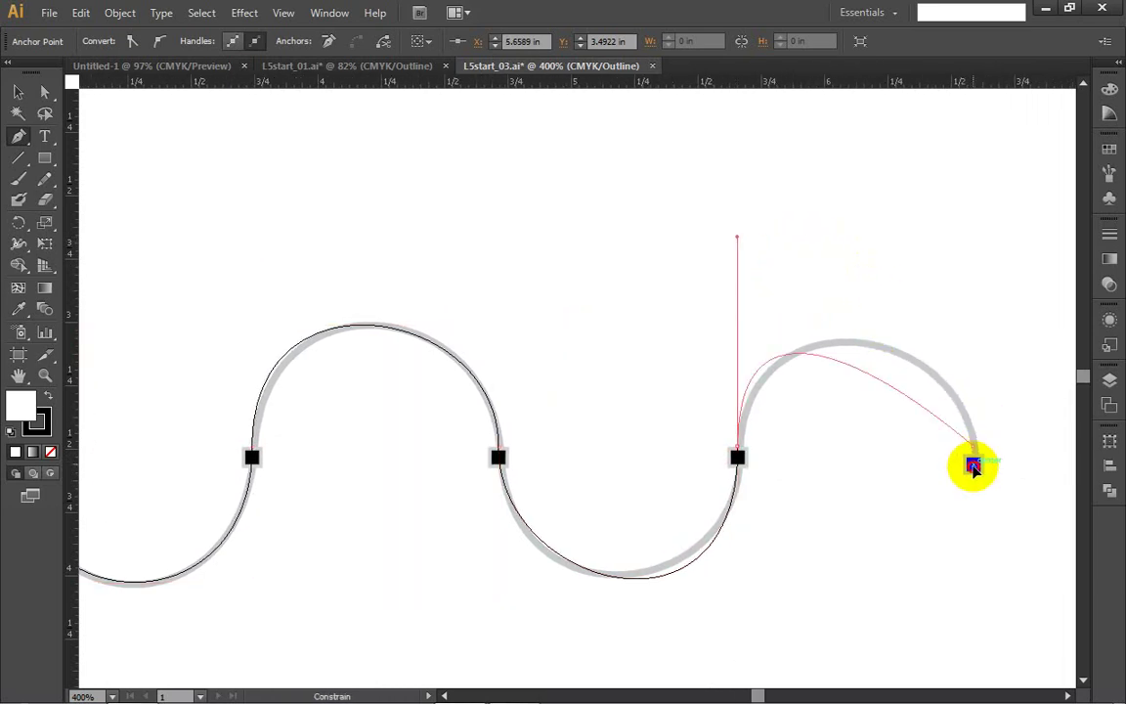
left_click_drag(973, 463, 950, 523)
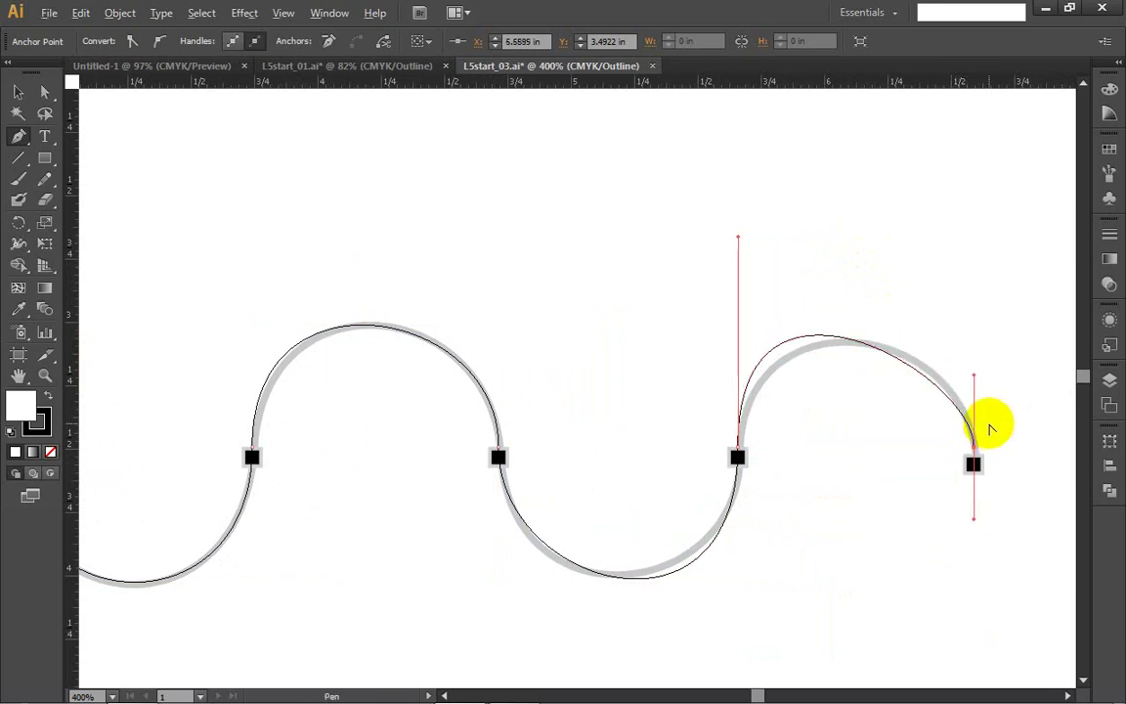
key("alt")
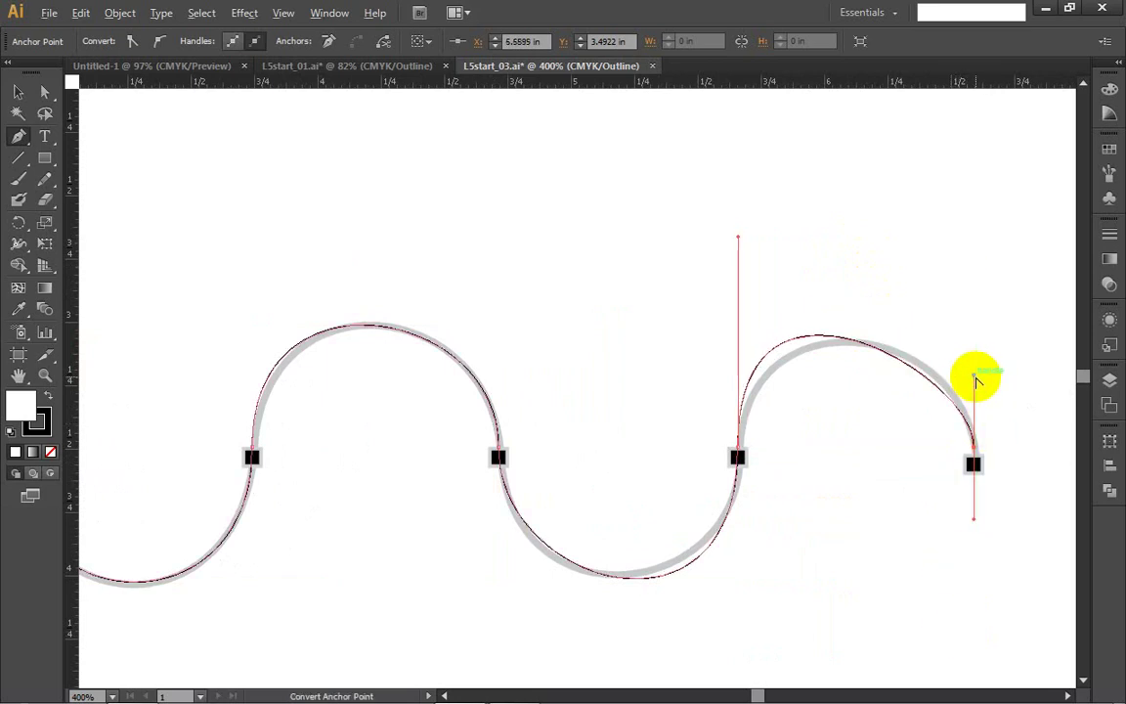
left_click_drag(974, 379, 981, 356)
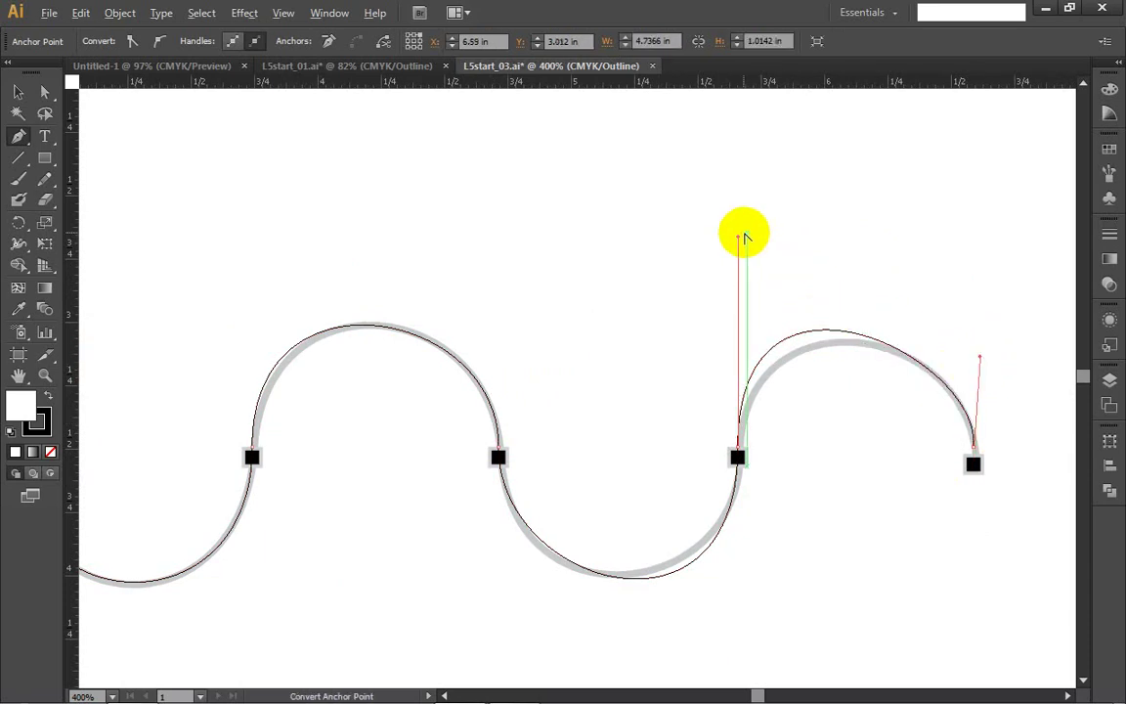
left_click_drag(740, 236, 761, 265)
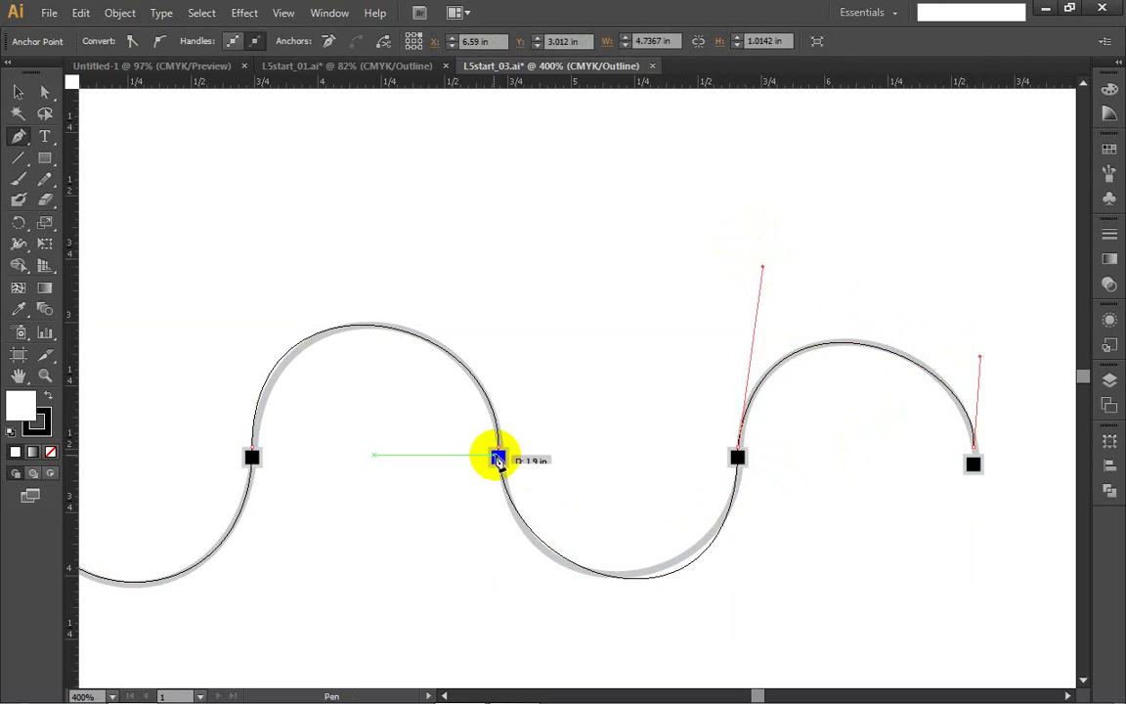
Step: Fit the second trough to the template by pulling new handles from the fourth anchor and adjusting the fourth and fifth anchors' lower handles
key("alt")
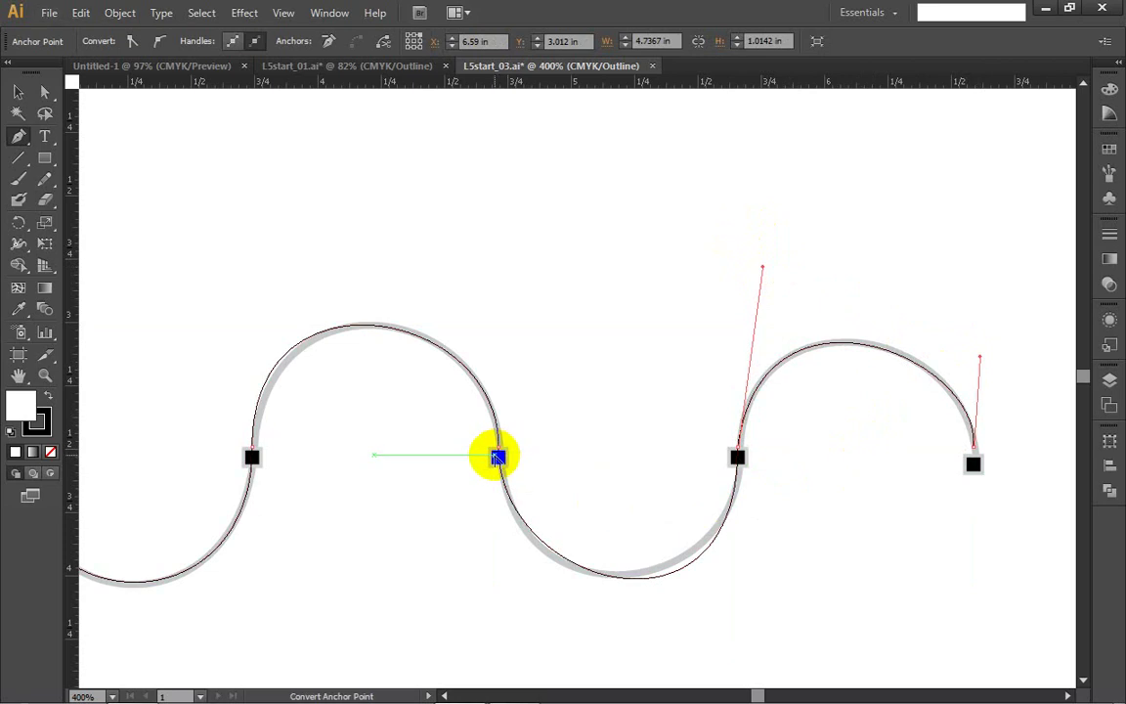
left_click(498, 456, "alt")
left_click(498, 462, "alt")
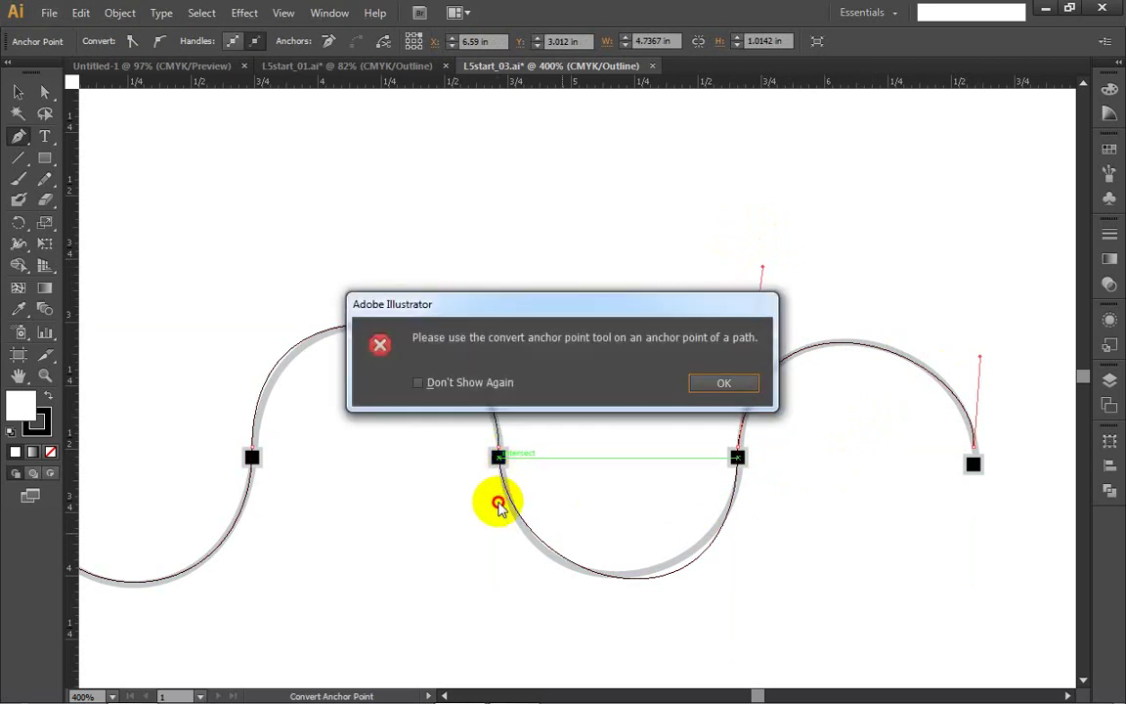
left_click(719, 382)
key("alt")
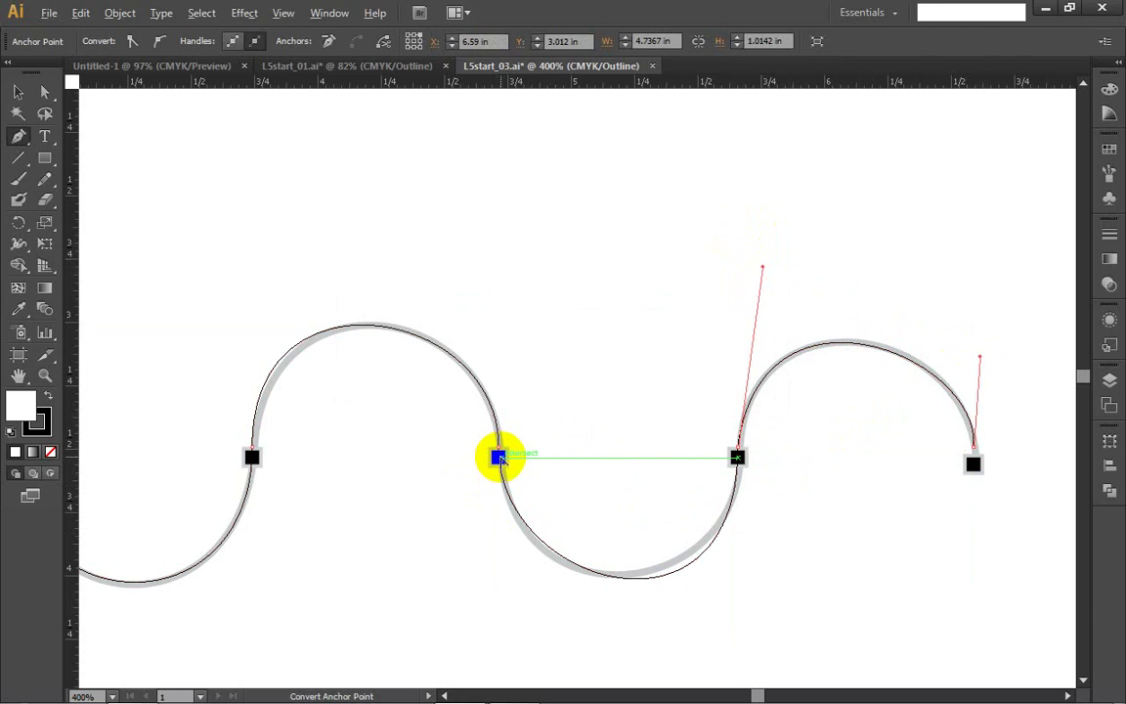
left_click_drag(498, 455, 494, 518)
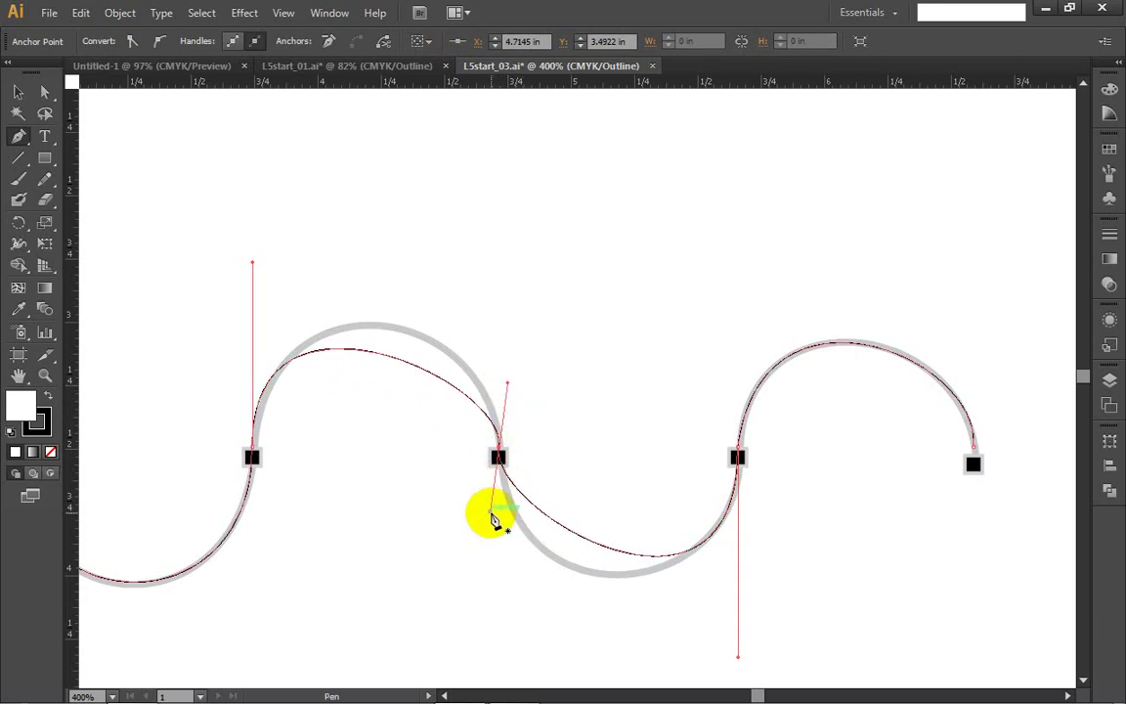
left_click_drag(489, 515, 491, 592)
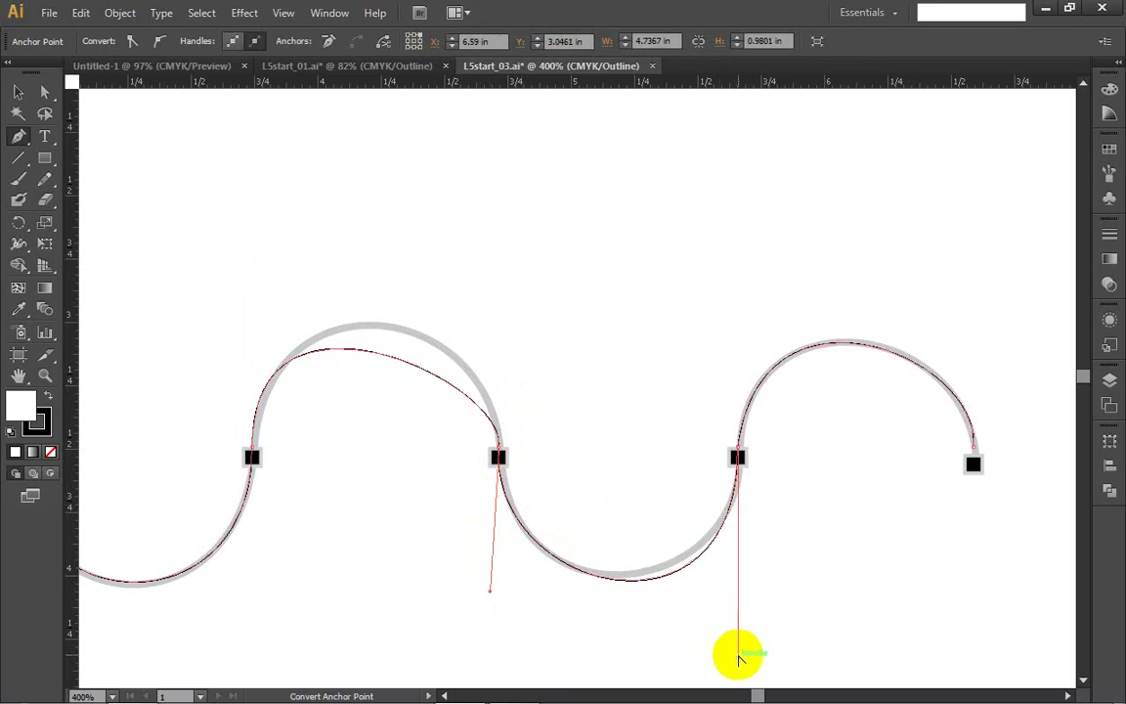
left_click_drag(740, 663, 746, 628)
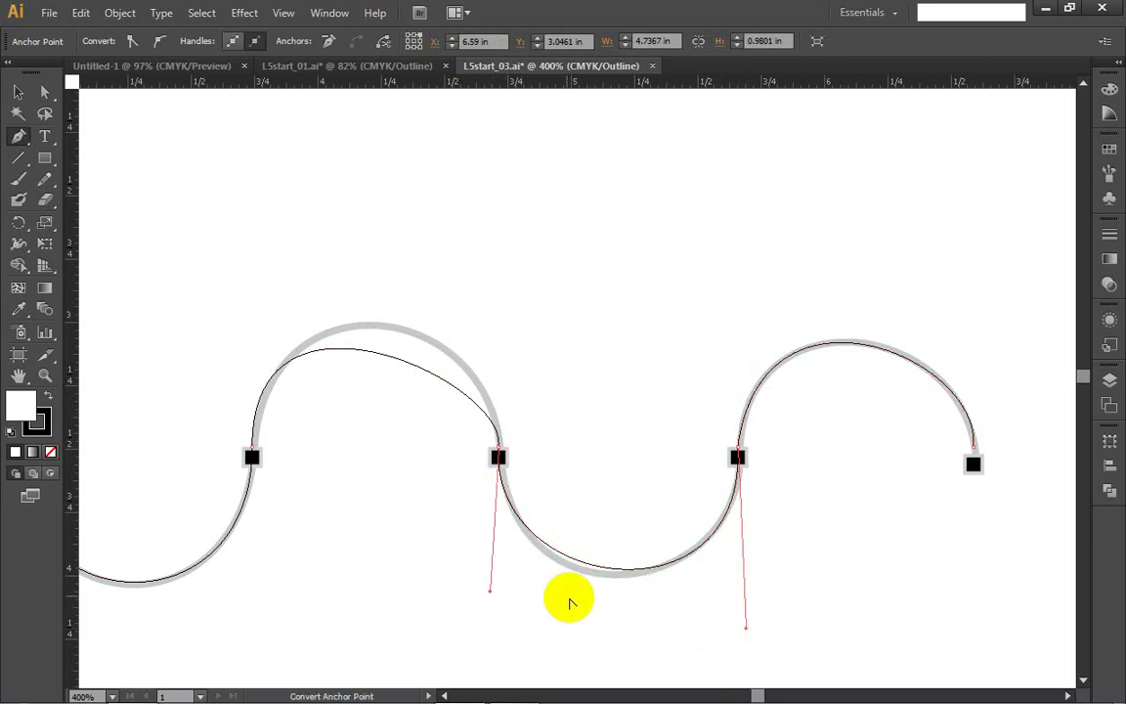
mouse_move(491, 594)
left_mouse_down()
mouse_move(499, 614)
mouse_move(529, 626)
mouse_move(485, 626)
mouse_move(489, 606)
left_mouse_up()
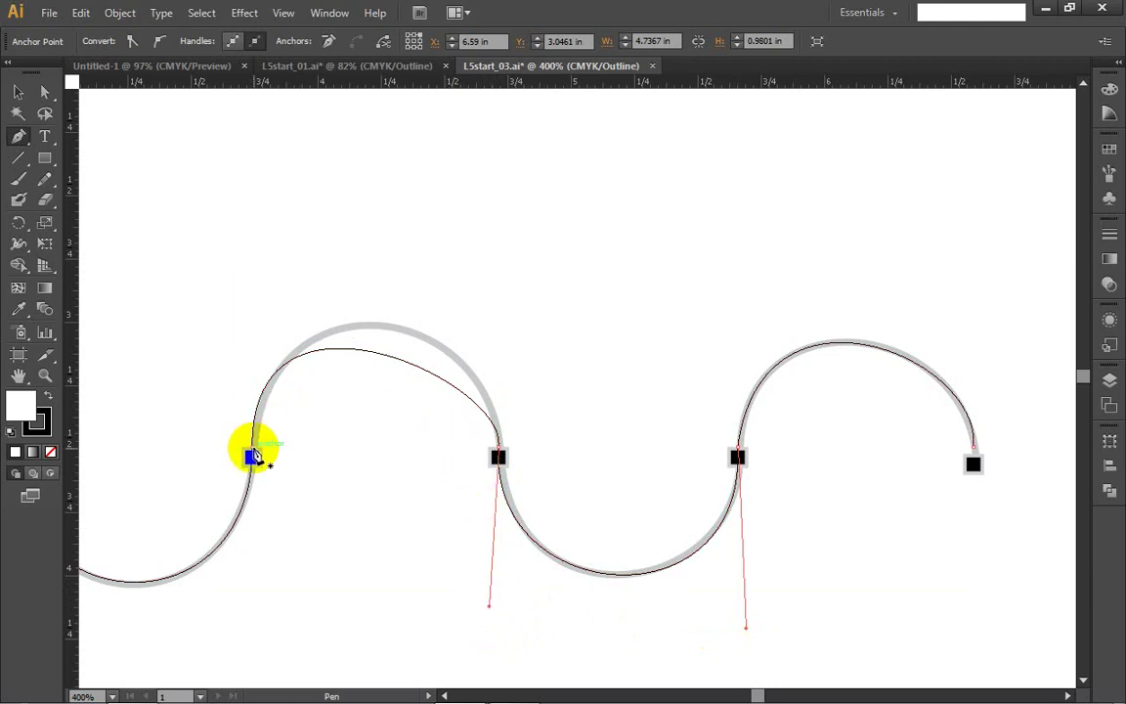
Step: Fit the second arch to the template by pulling new vertical handles from the third anchor and adjusting the third and fourth anchors' upper handles
left_click_drag(252, 456, 252, 221)
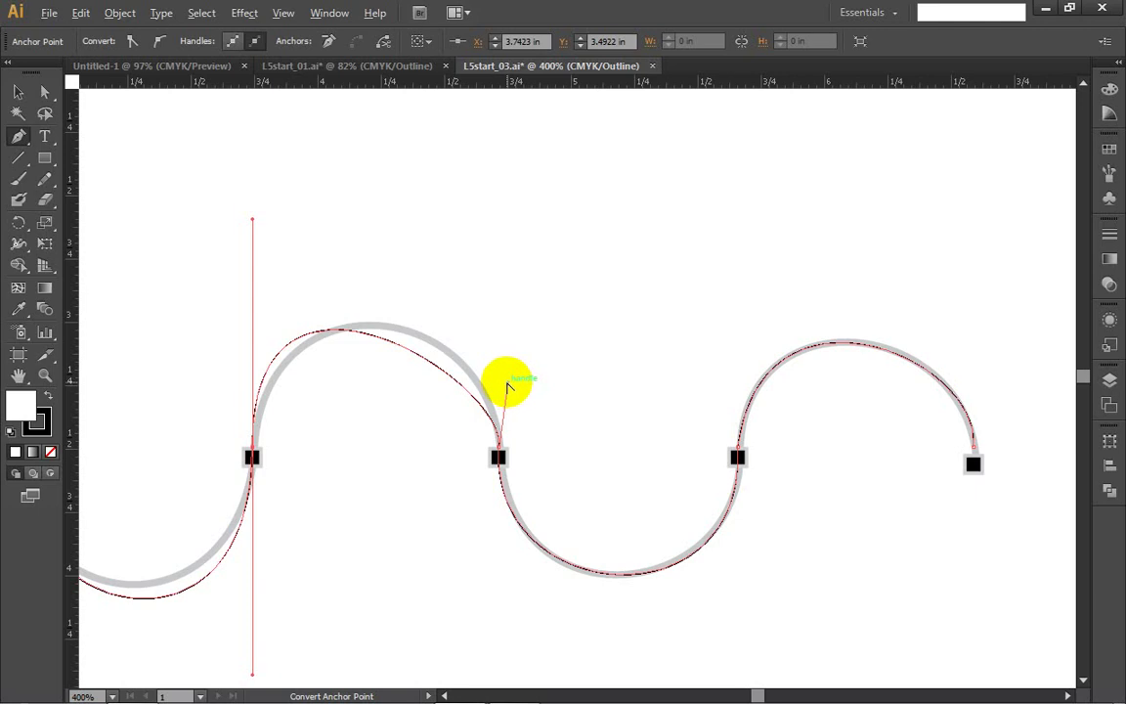
left_click_drag(507, 387, 510, 339)
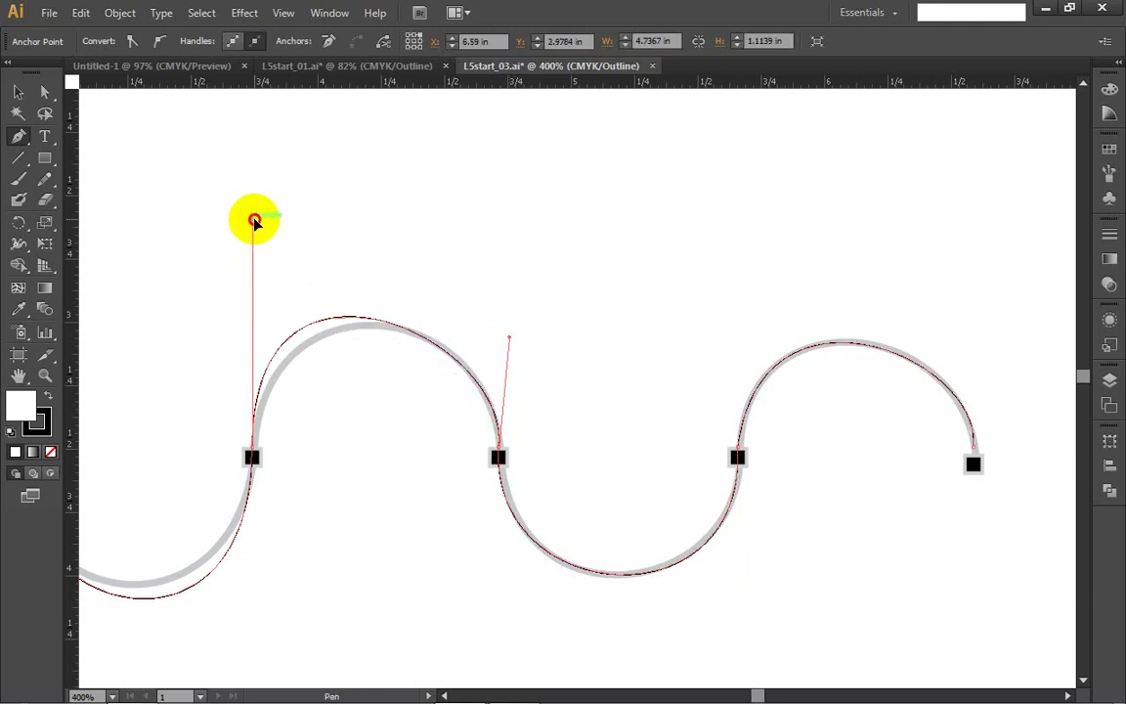
left_click_drag(253, 221, 287, 248)
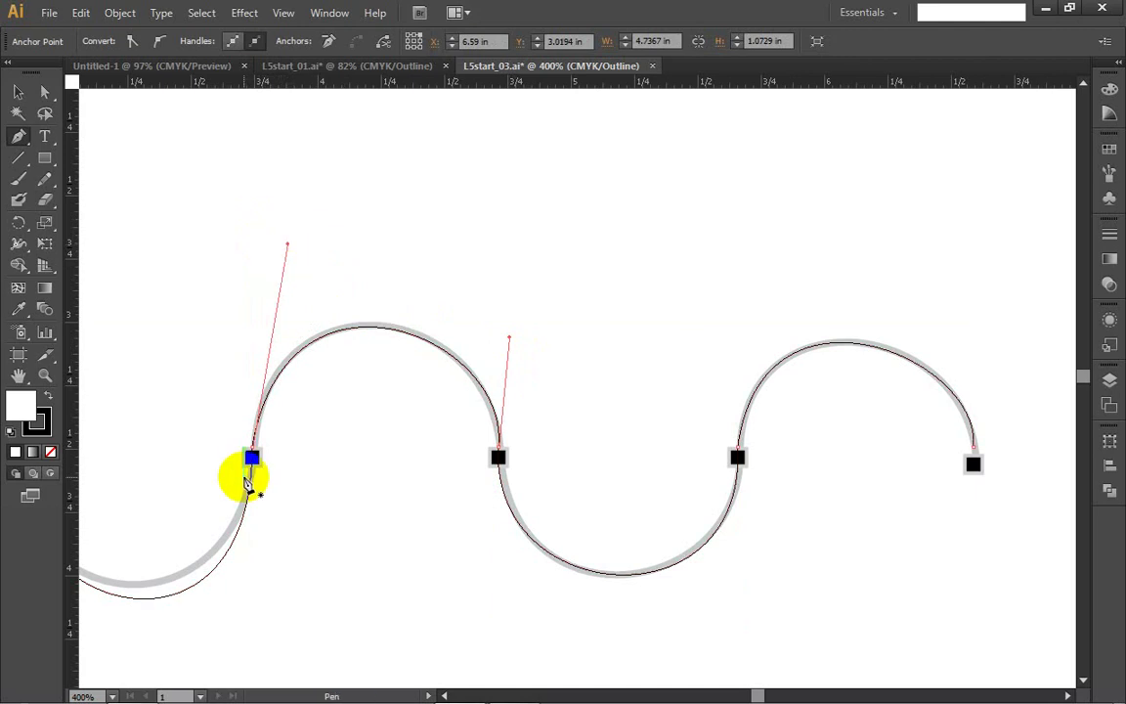
Step: Fit the first trough to the template by pulling new handles from the second anchor and adjusting the second and third anchors' lower handles
left_click(200, 563, "ctrl")
scroll(200, 562, "left", 5)
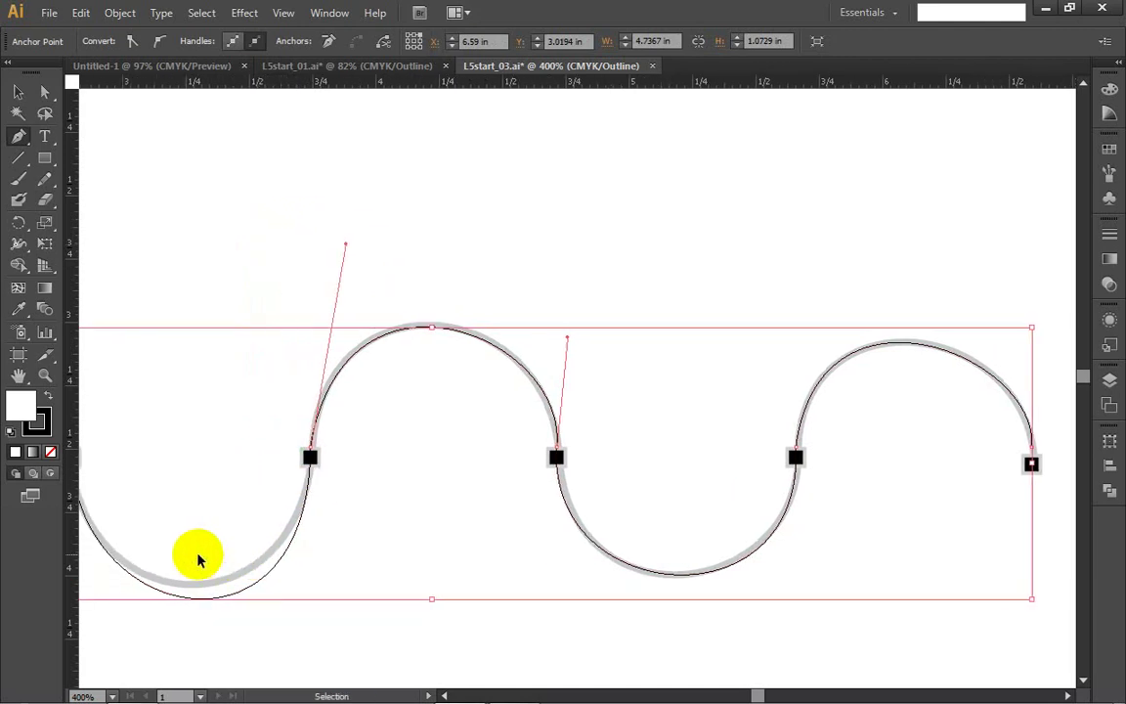
scroll(197, 560, "left", 5)
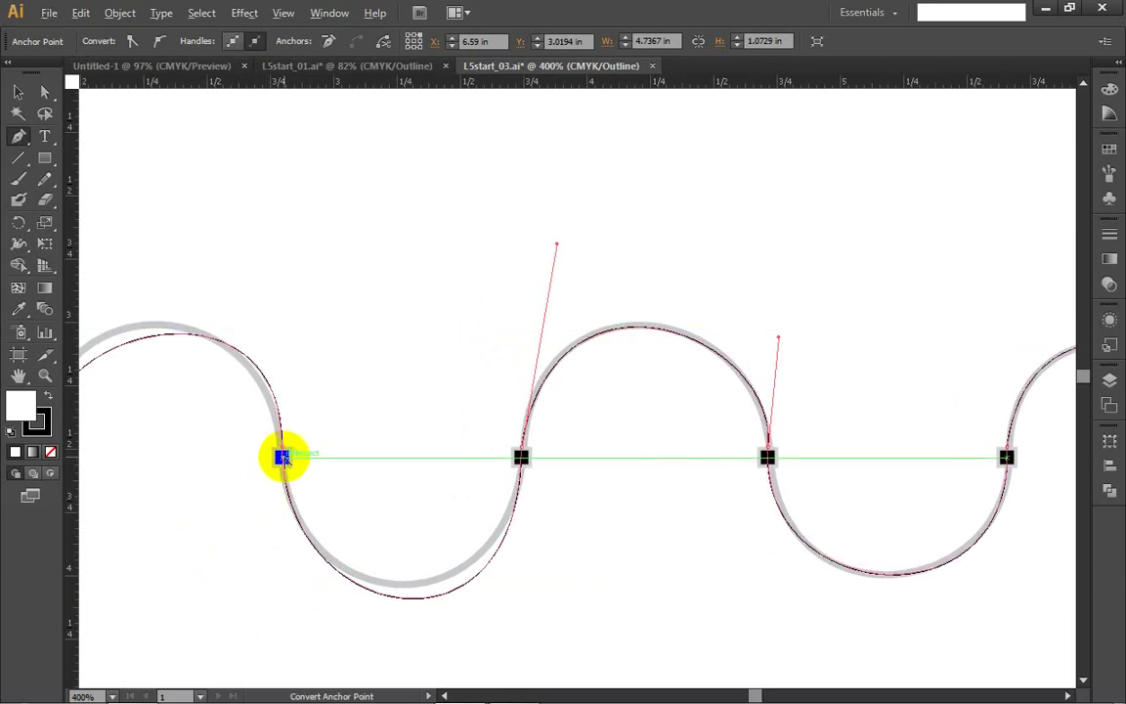
left_click_drag(282, 455, 263, 603)
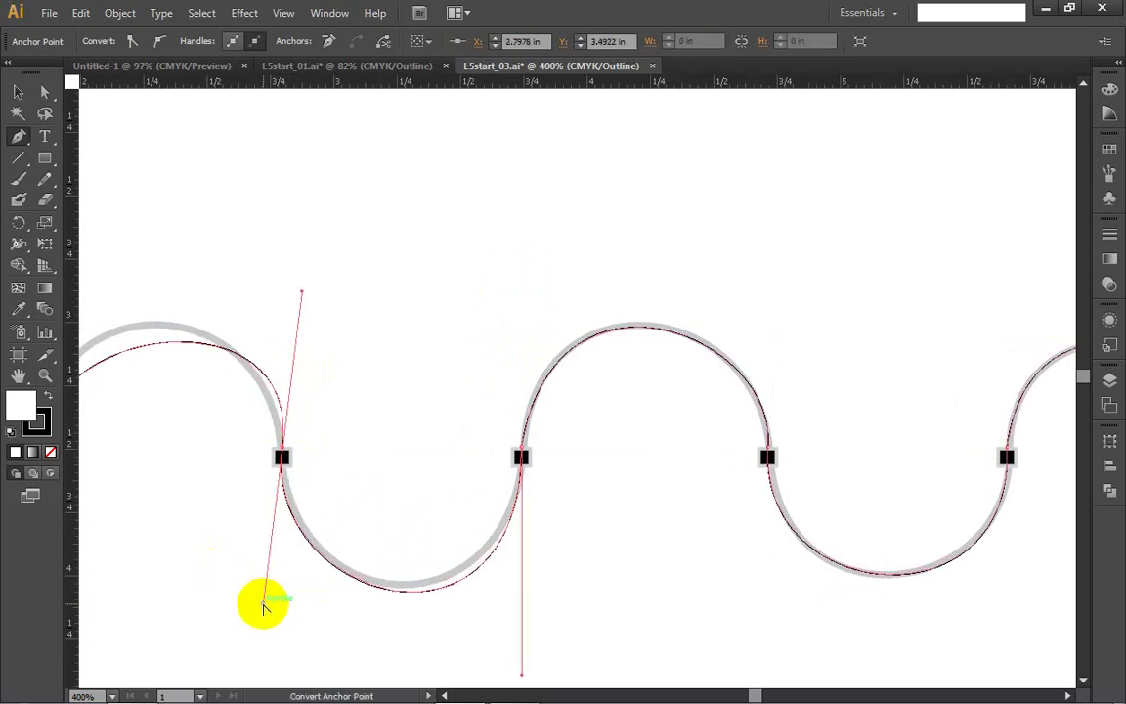
mouse_move(525, 675)
left_mouse_down()
mouse_move(521, 646)
mouse_move(547, 623)
mouse_move(538, 651)
mouse_move(512, 659)
left_mouse_up()
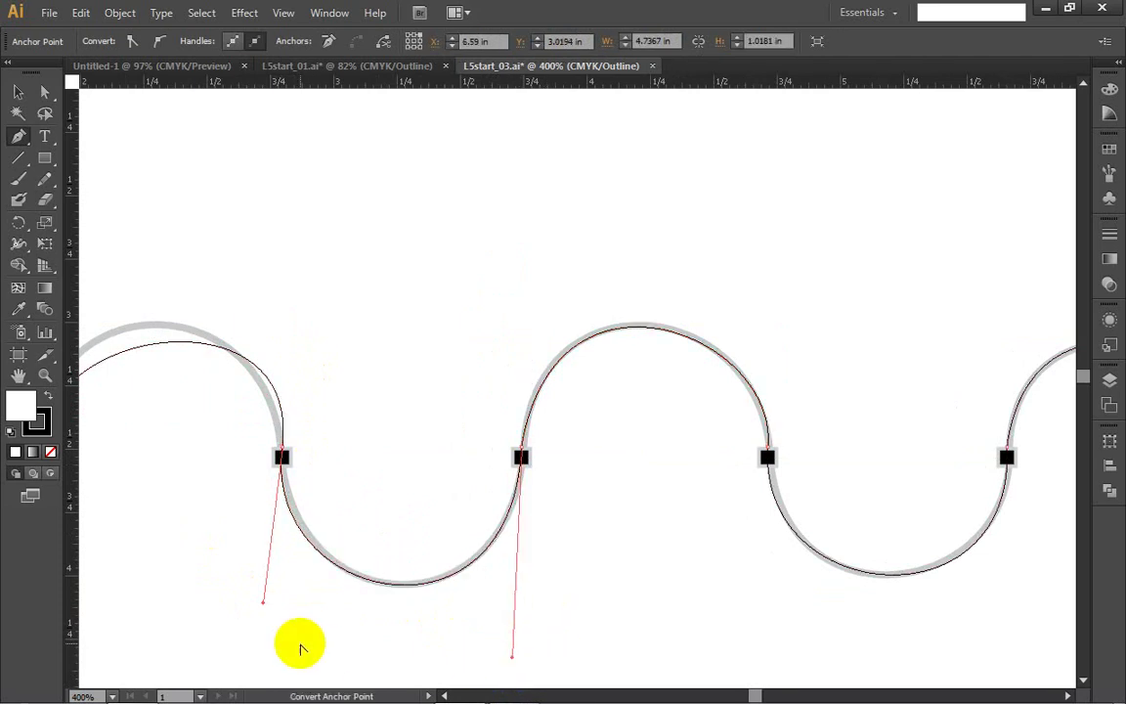
left_click(261, 608)
left_click_drag(265, 603, 278, 610)
Step: Fit the first arch to the template by pulling vertical handles from the first anchor and adjusting the first and second anchors' upper handles
key("ctrl")
scroll(269, 604, "left", 6)
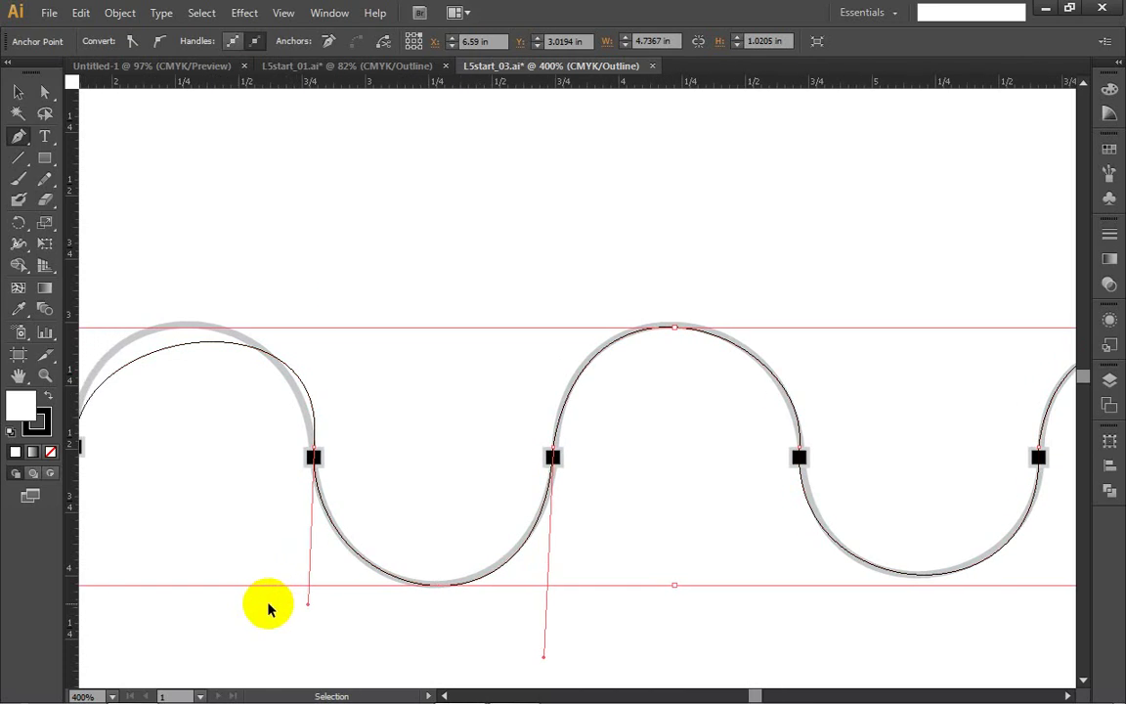
scroll(205, 606, "left", 3)
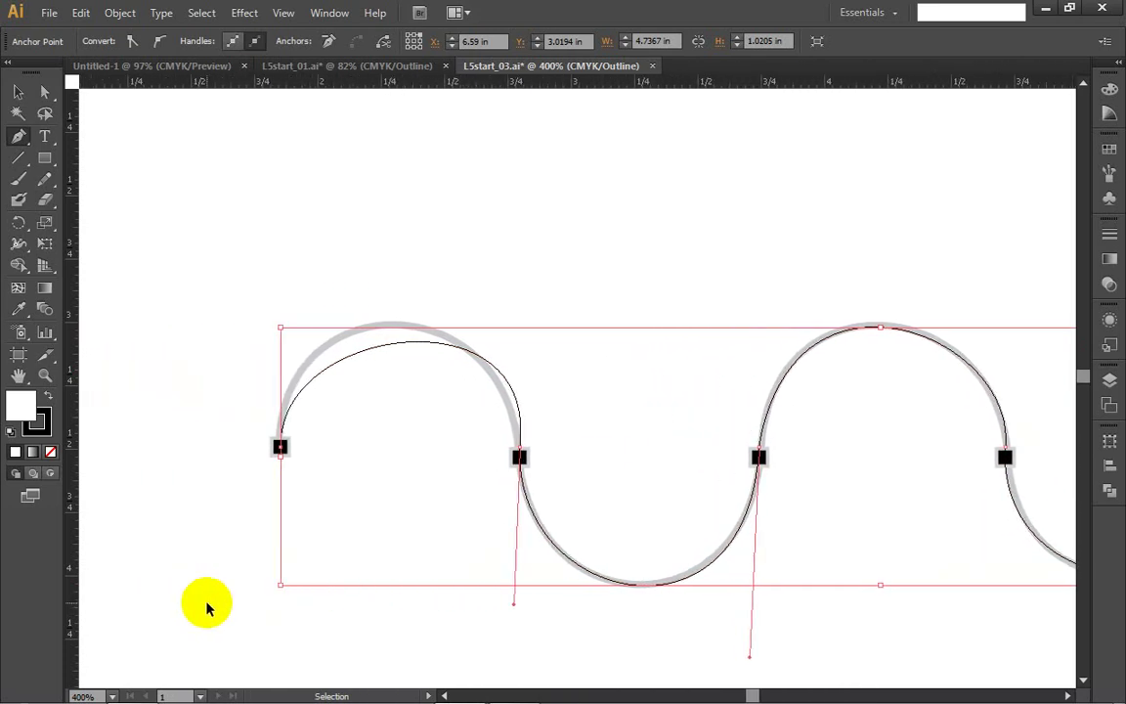
left_click(306, 448)
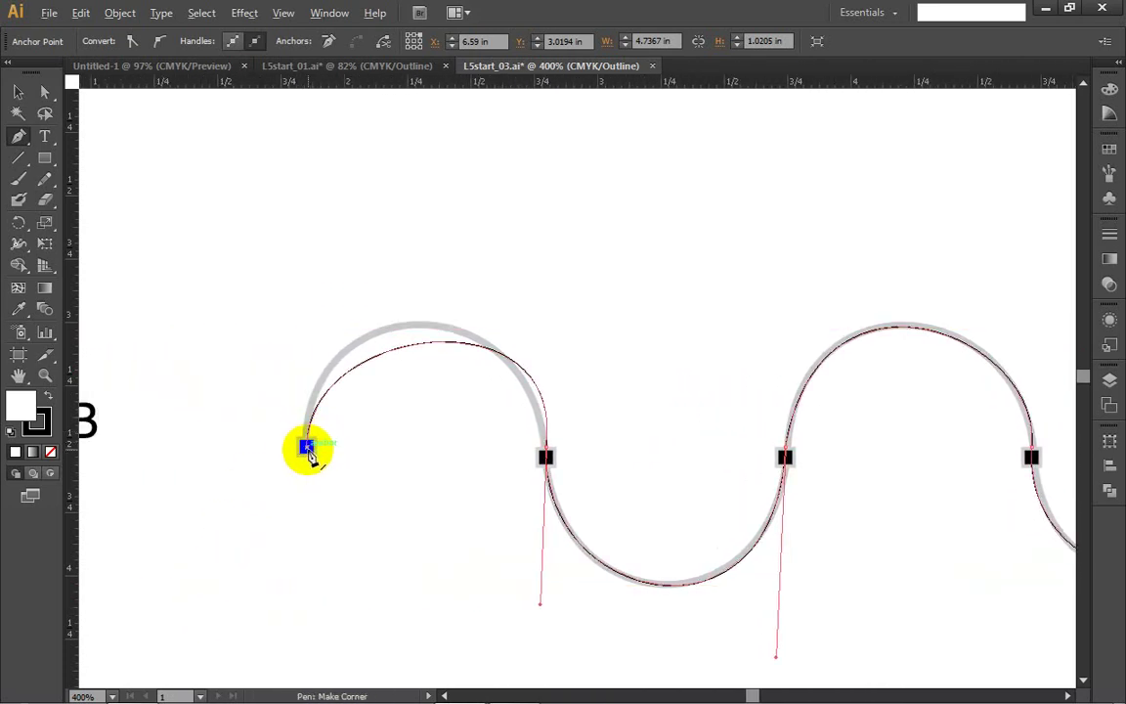
left_click_drag(306, 447, 306, 568)
key("alt")
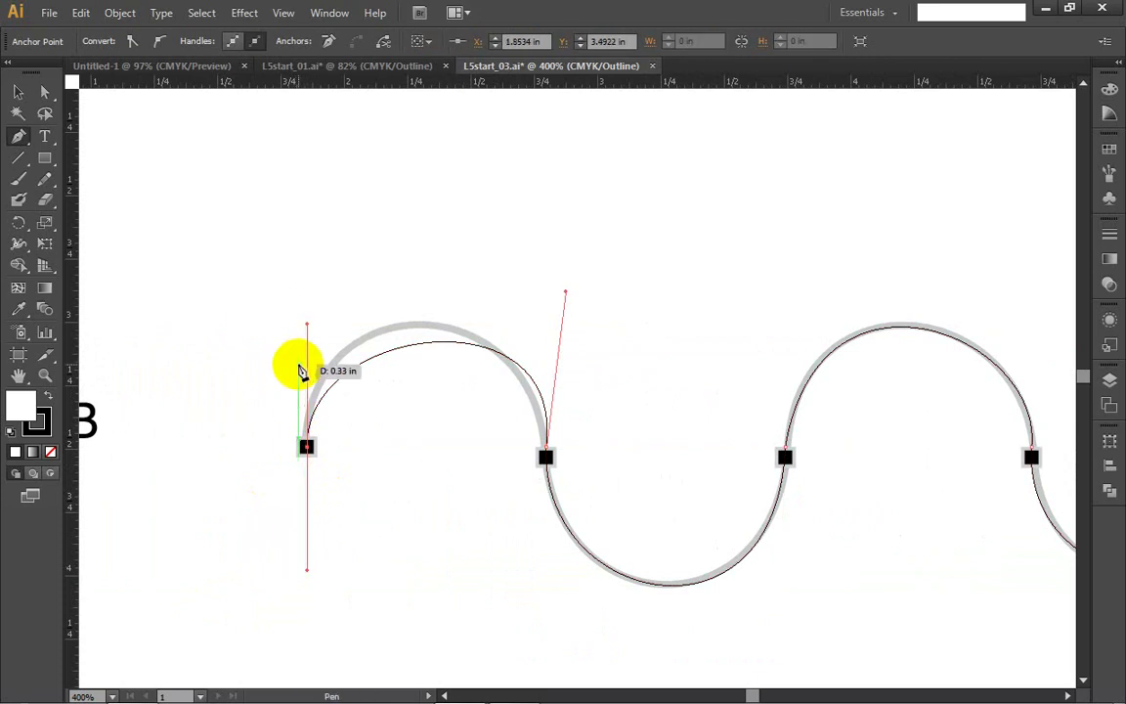
left_click_drag(308, 327, 294, 284)
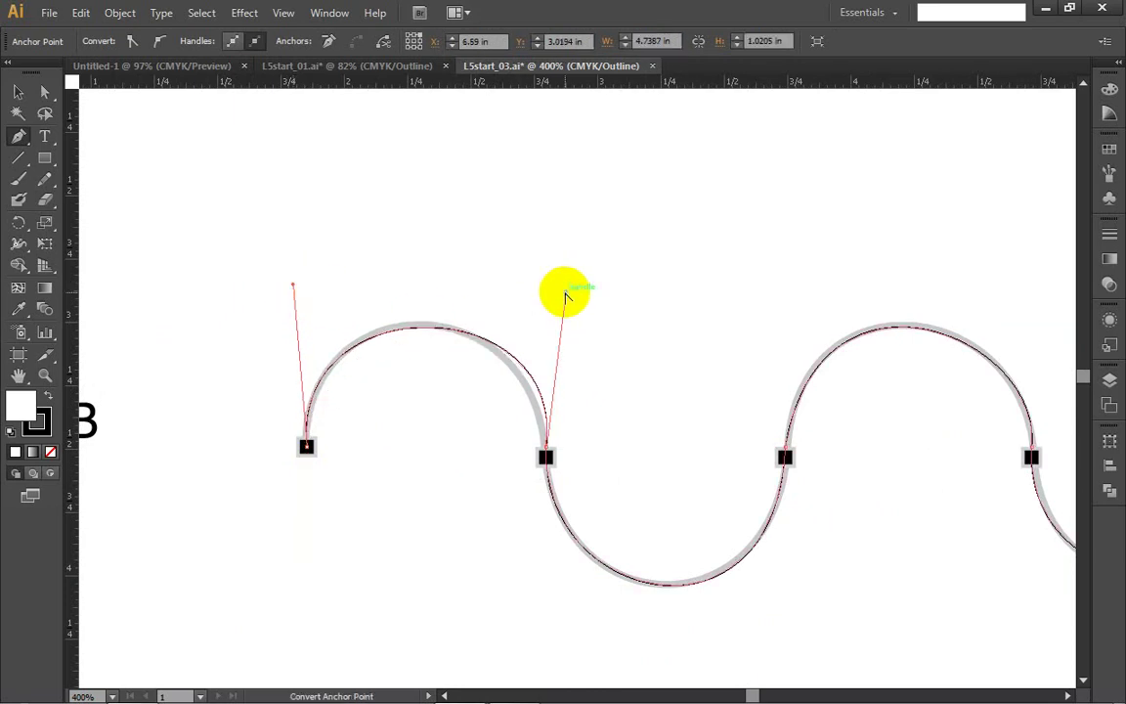
left_click_drag(565, 291, 533, 283)
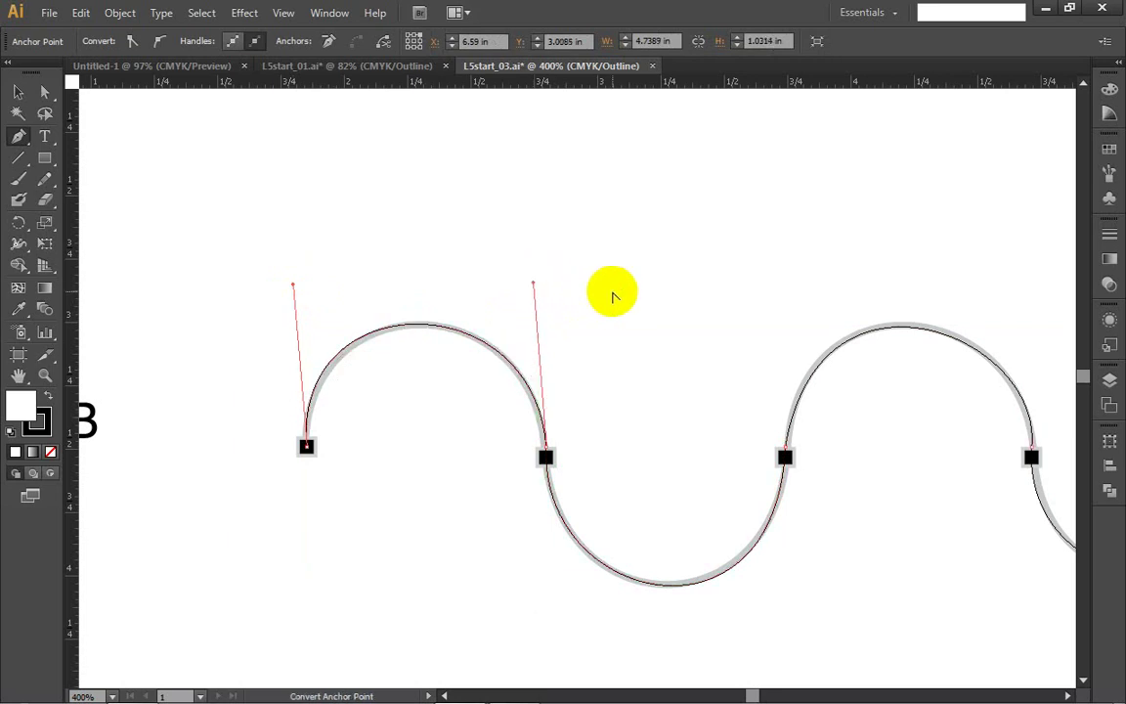
Step: Deselect the finished path traced over template B
left_click(612, 296, "alt")
left_click(717, 382)
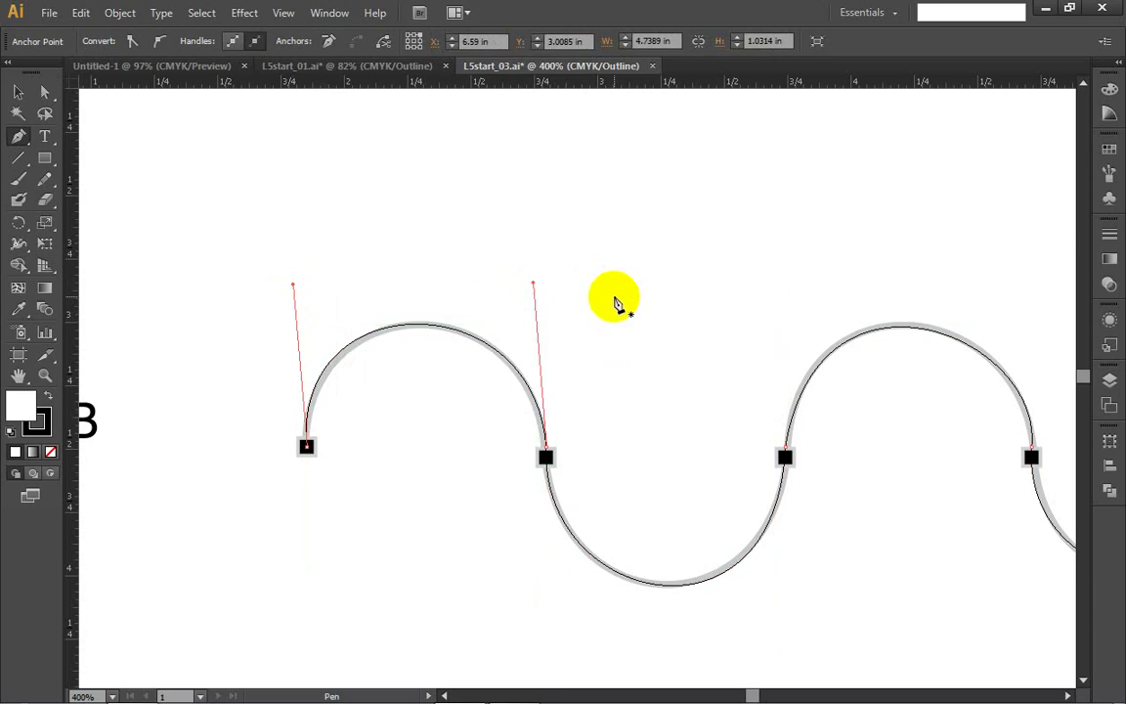
left_click(617, 304, "ctrl")
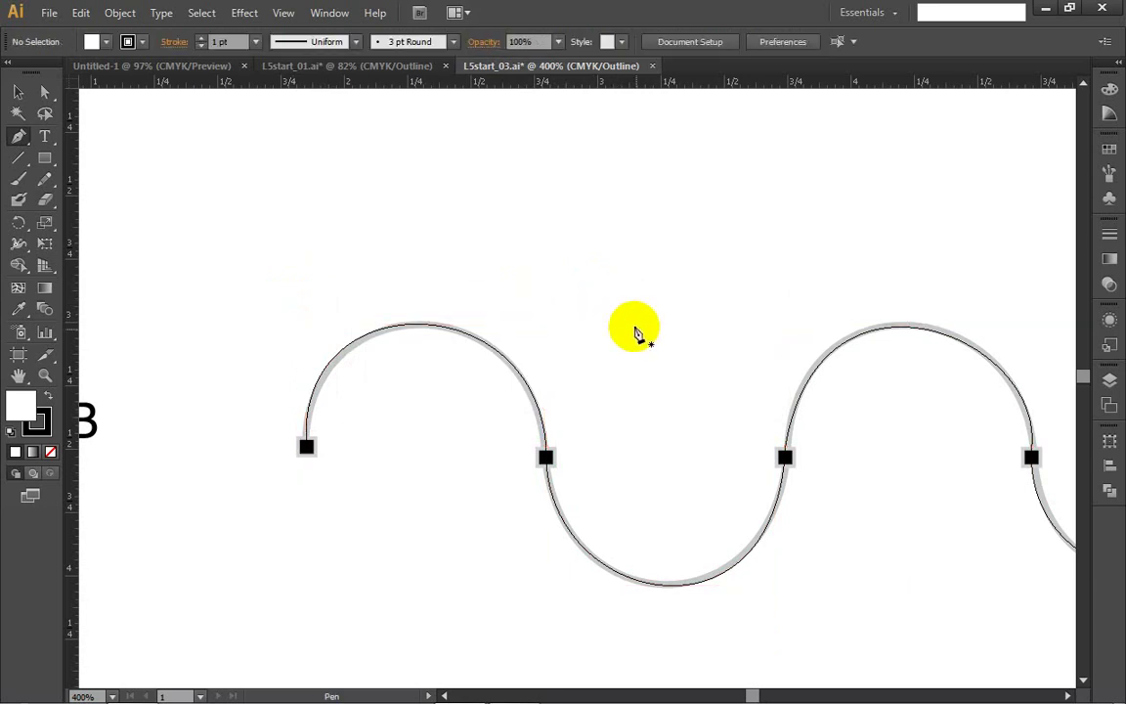
Step: Examine the whole traced path on curve B at reduced zoom, down to 150%, against its template
key("ctrl+minus")
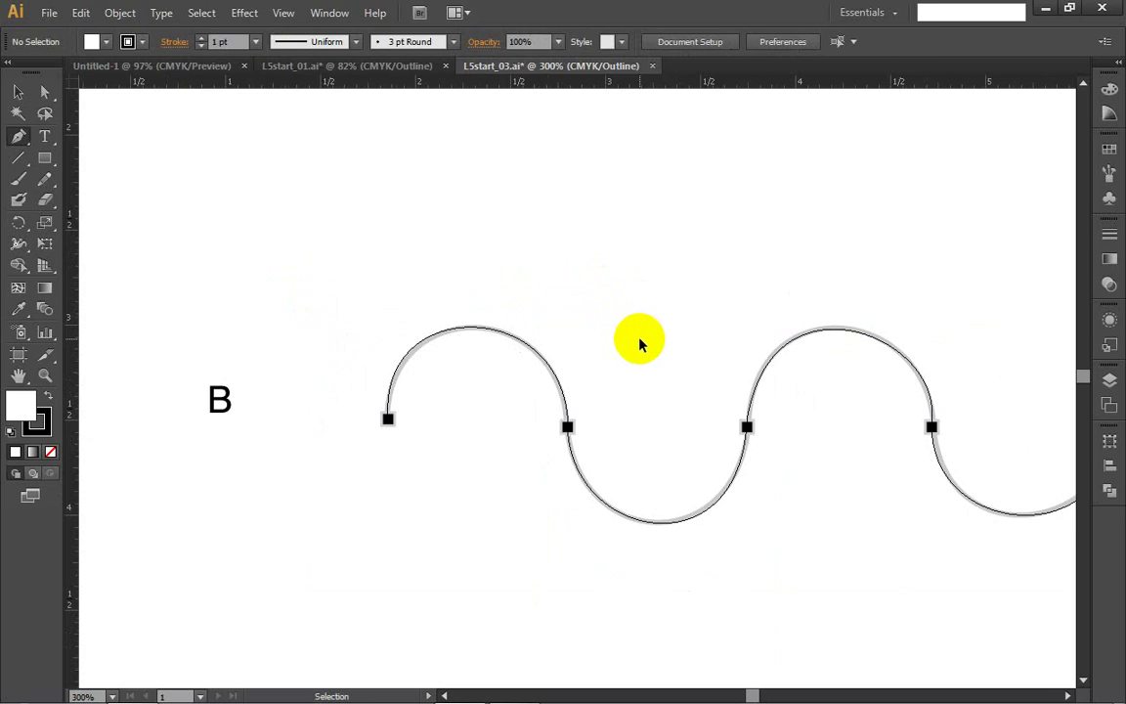
key("ctrl+minus")
scroll(640, 342, "right", 3)
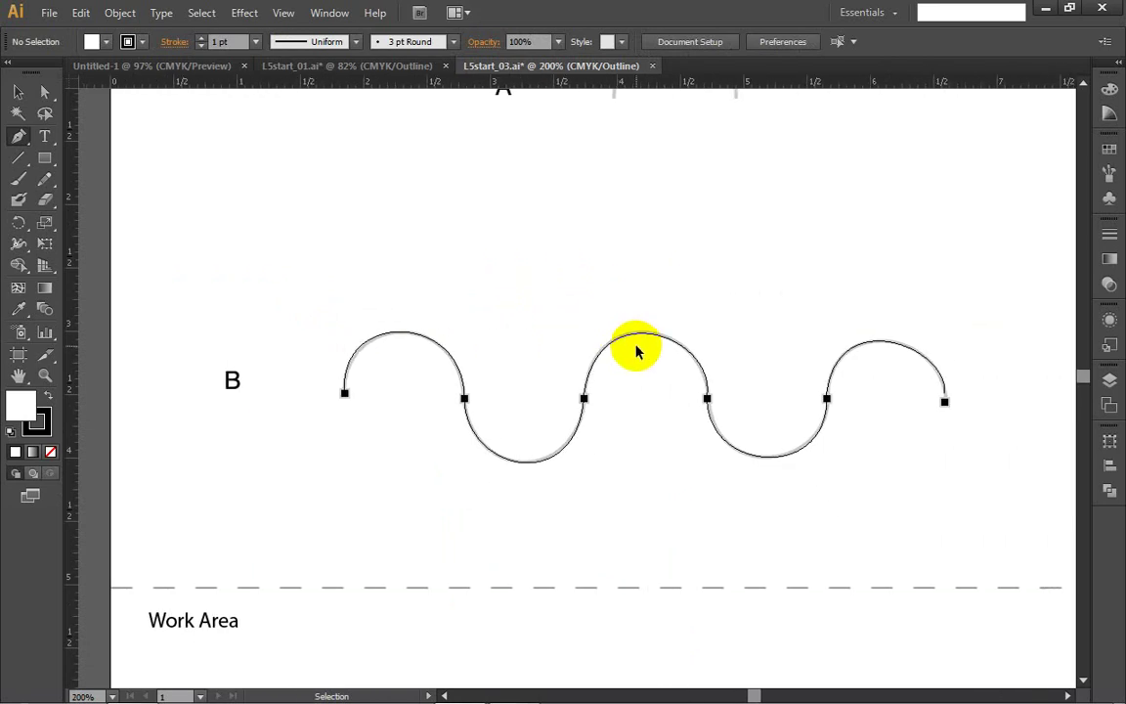
scroll(635, 352, "right", 2)
scroll(636, 352, "right", 2)
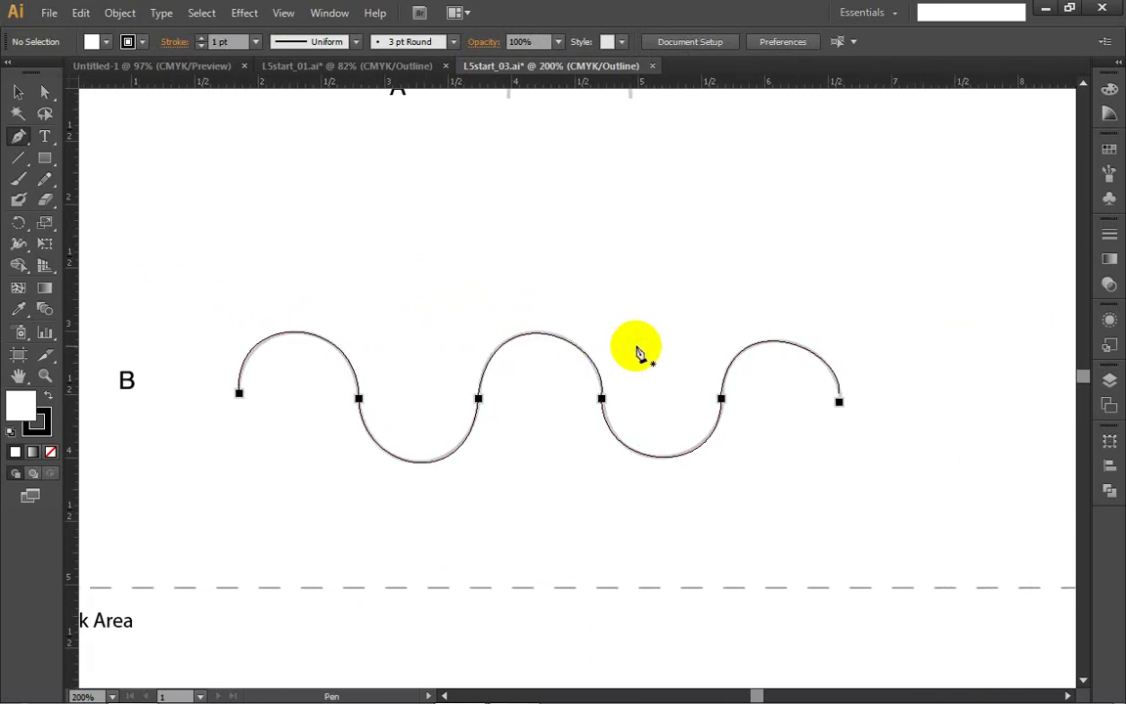
key("ctrl+minus")
scroll(706, 257, "up", 2)
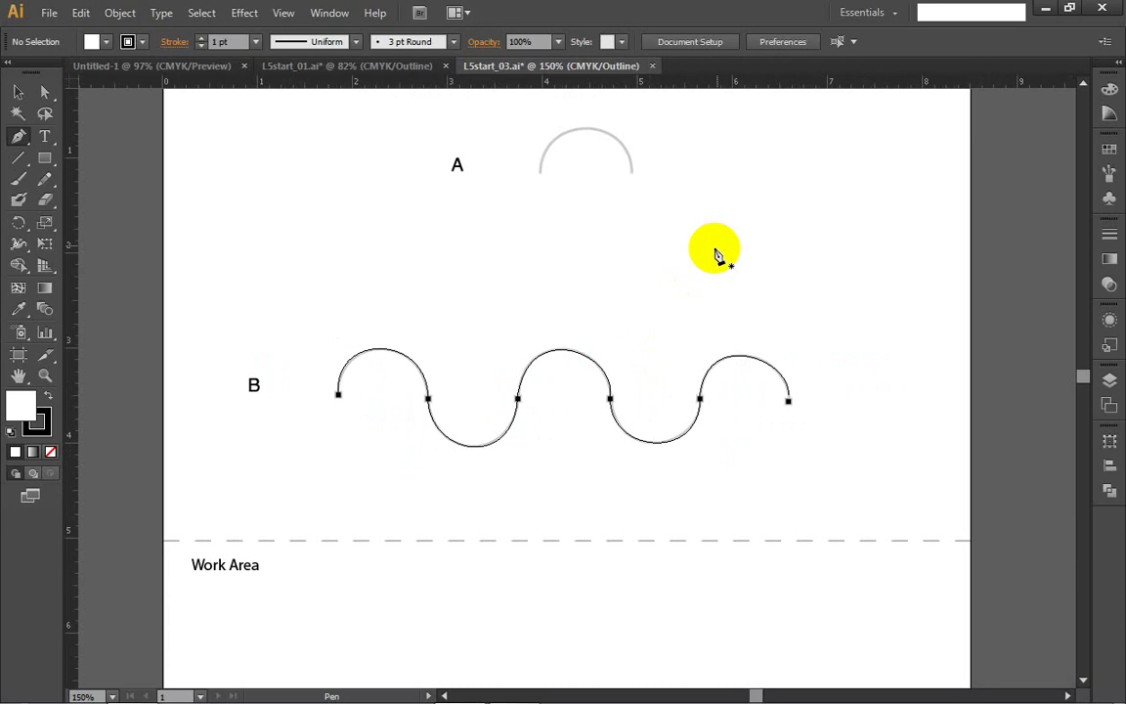
scroll(706, 258, "down", 2)
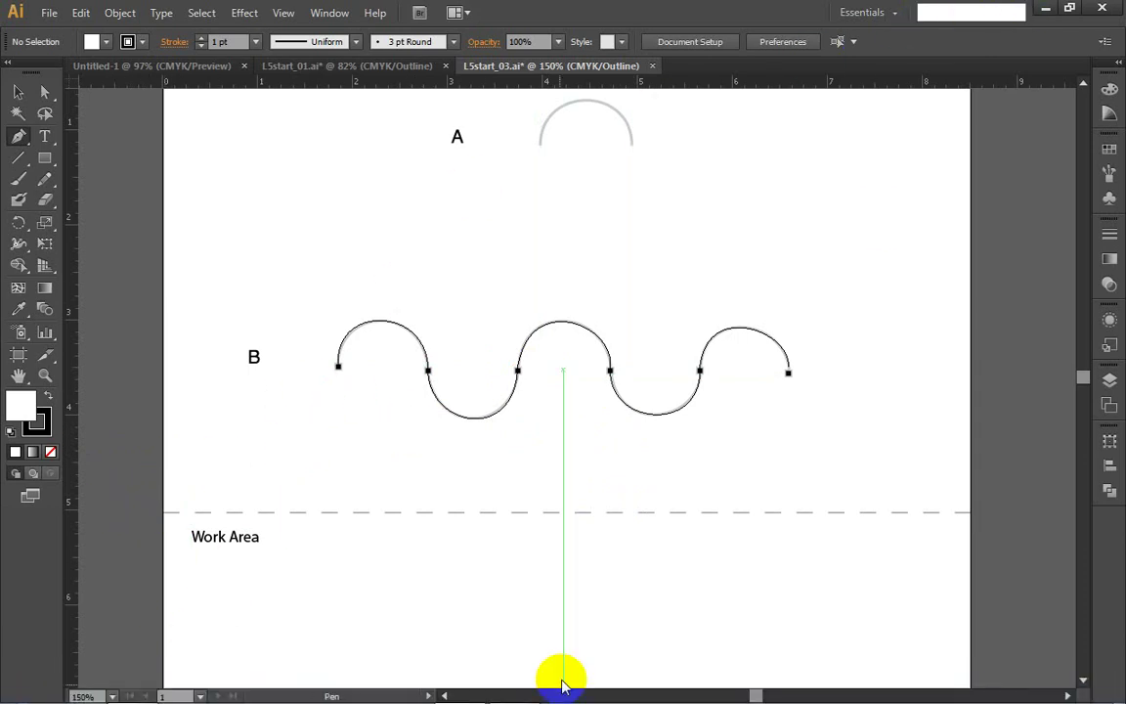
Step: Switch to Adobe Bridge and open L5start_04.ai from the Lesson05 folder
left_click(514, 684)
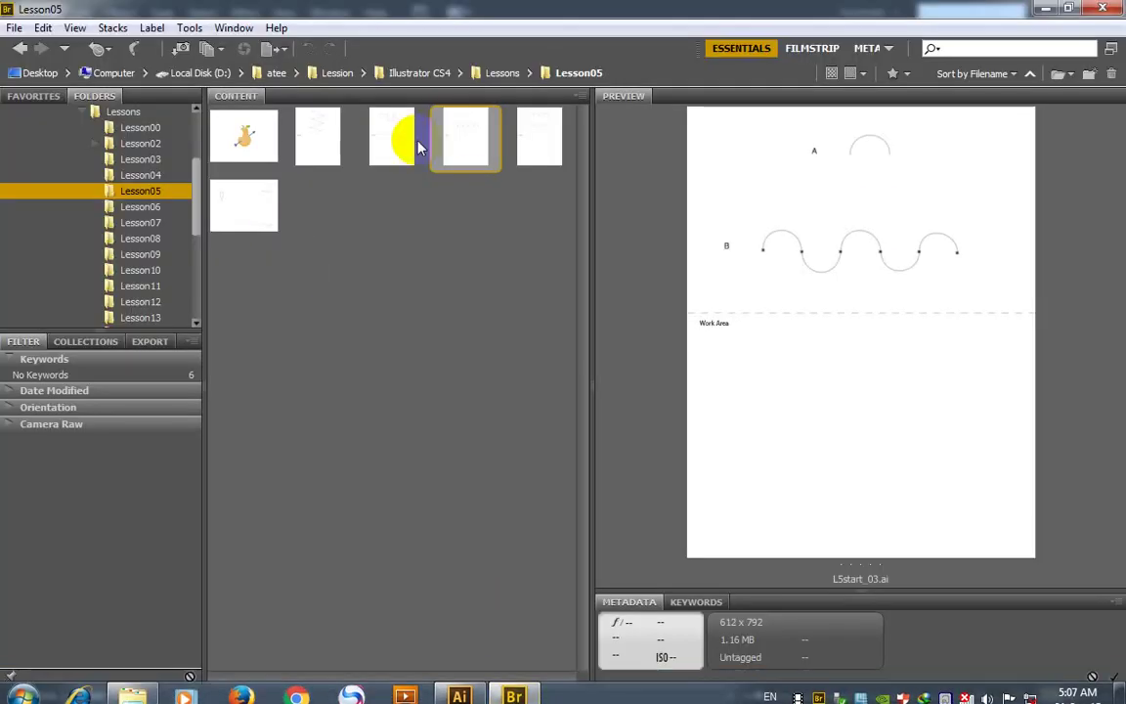
left_click(541, 135)
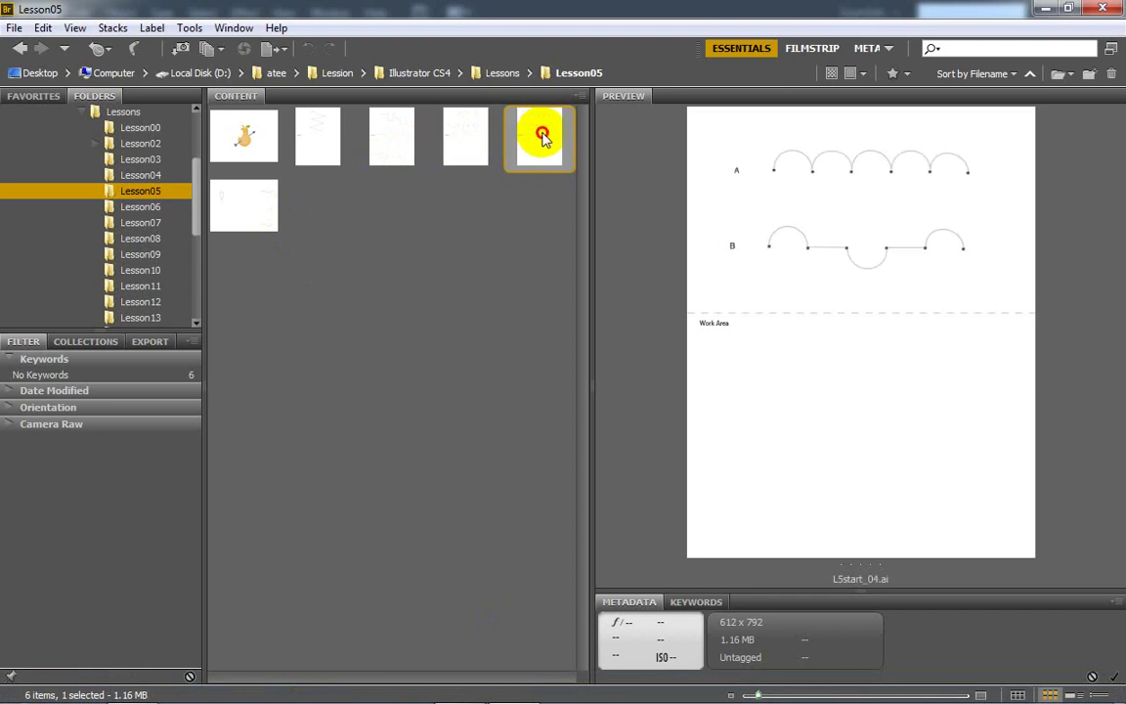
double_click(541, 135)
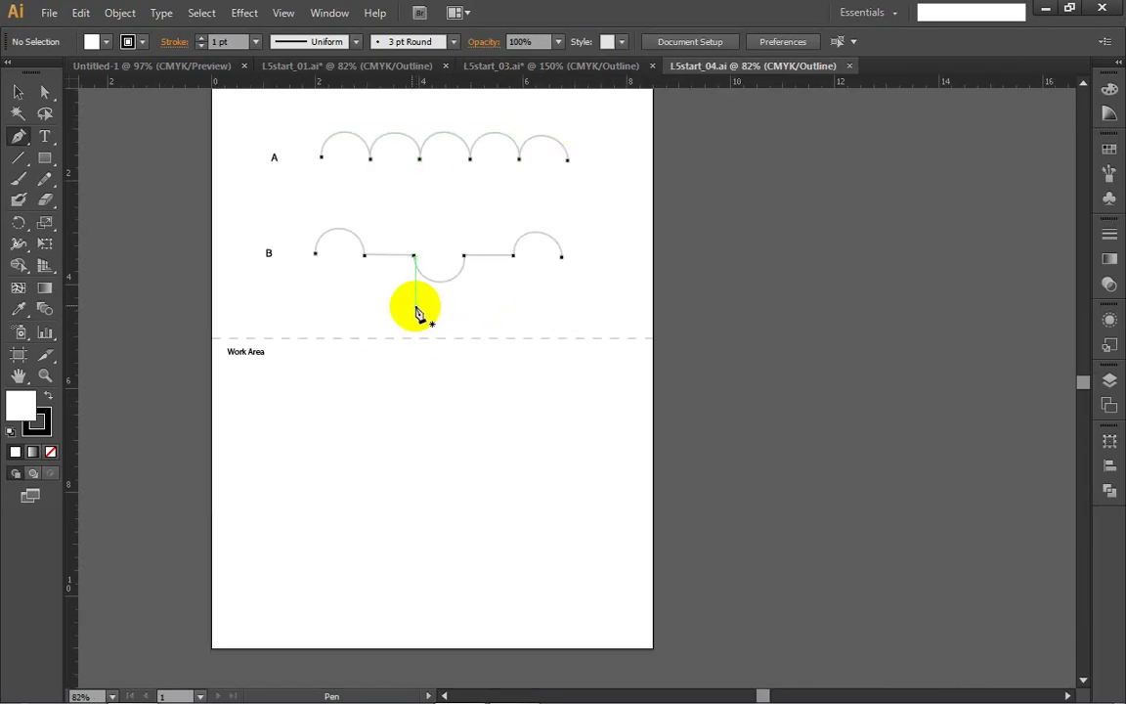
Step: Try tracing the first arch of template B with the Pen tool, using vertical handles at both of its anchors
scroll(362, 275, "up", 7)
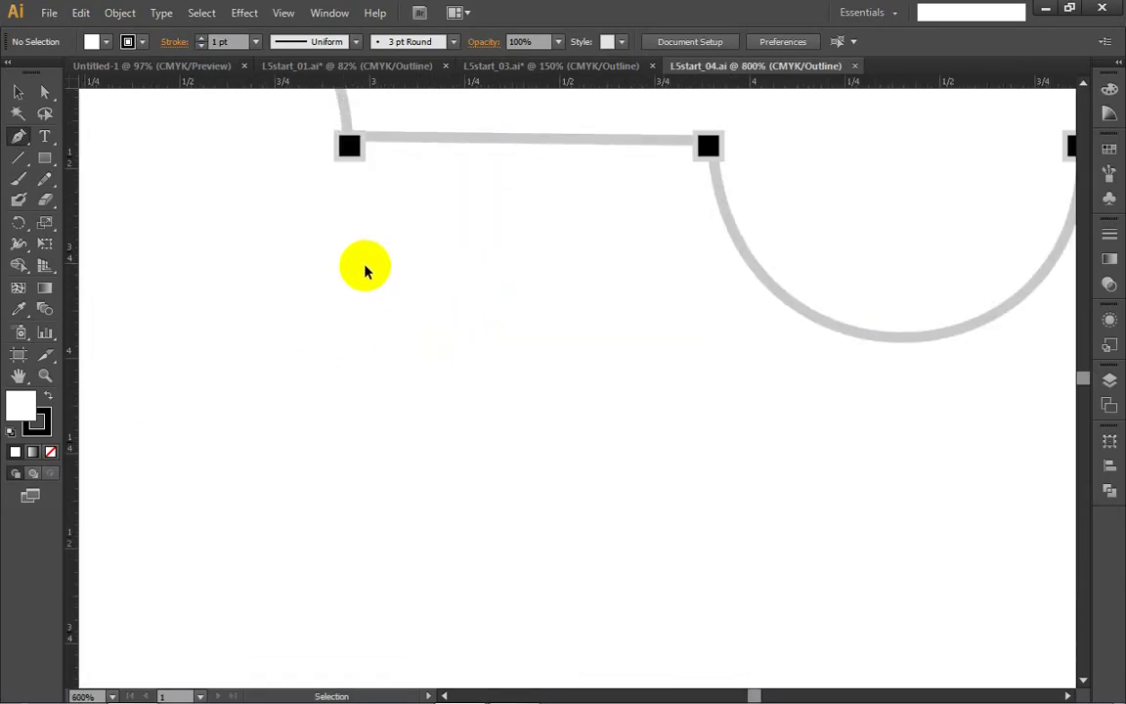
scroll(365, 269, "up", 1)
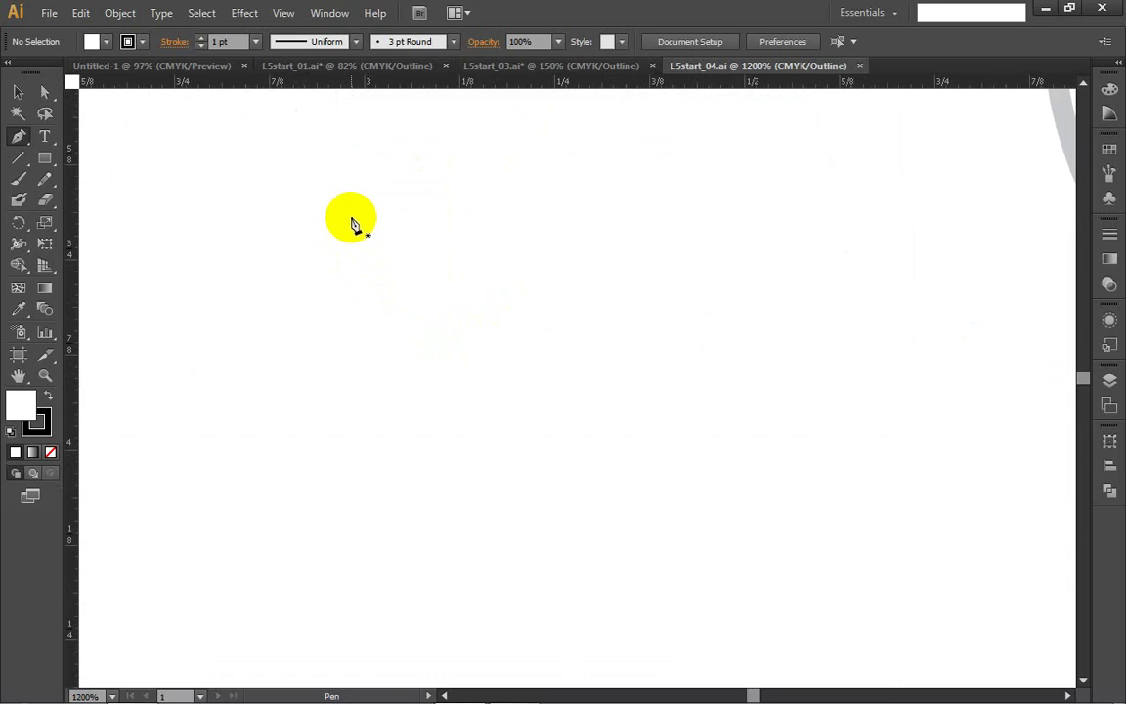
scroll(353, 222, "down", 4)
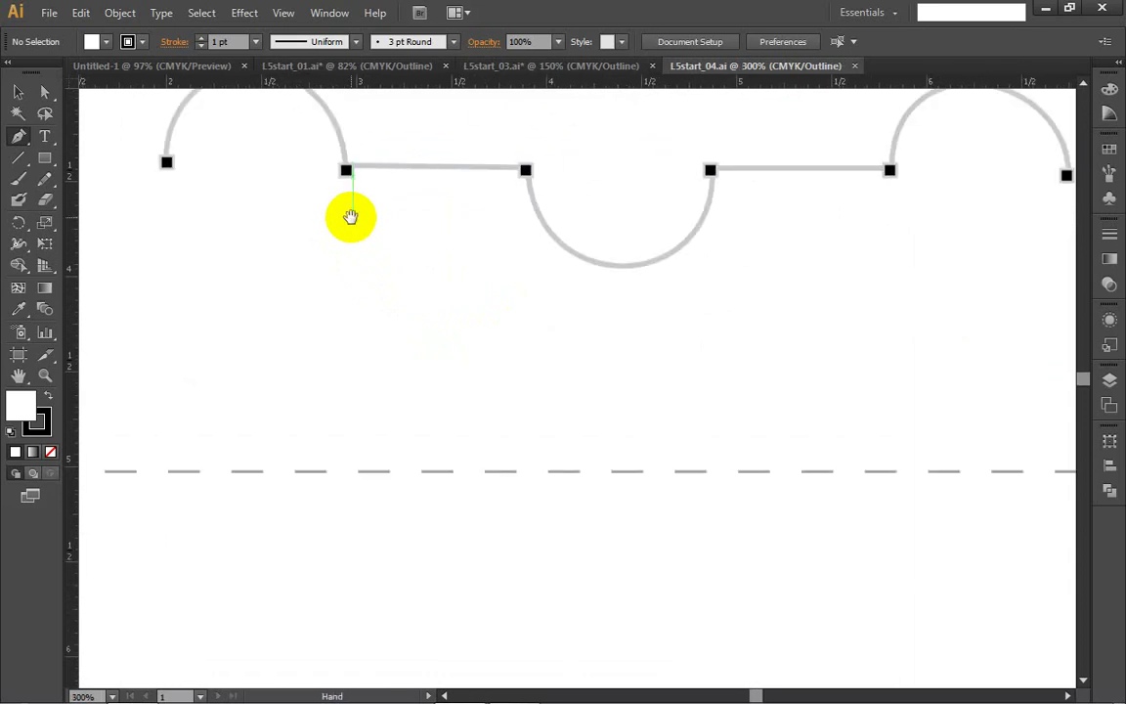
left_click_drag(350, 216, 345, 452)
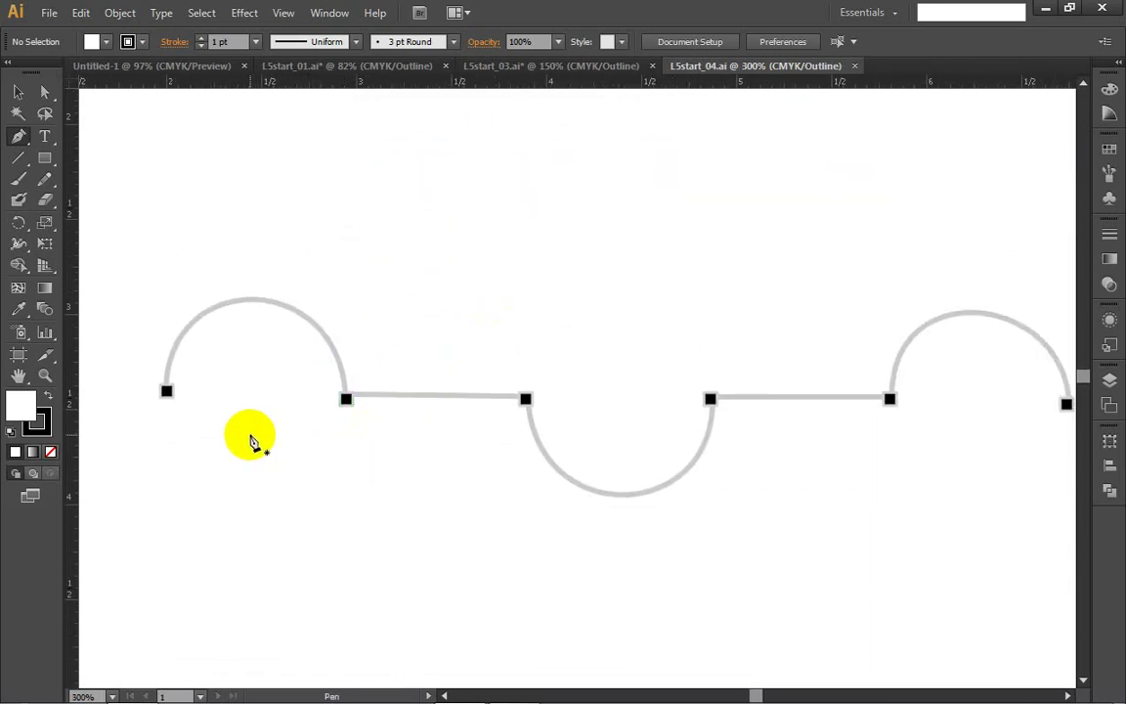
scroll(314, 460, "down", 1)
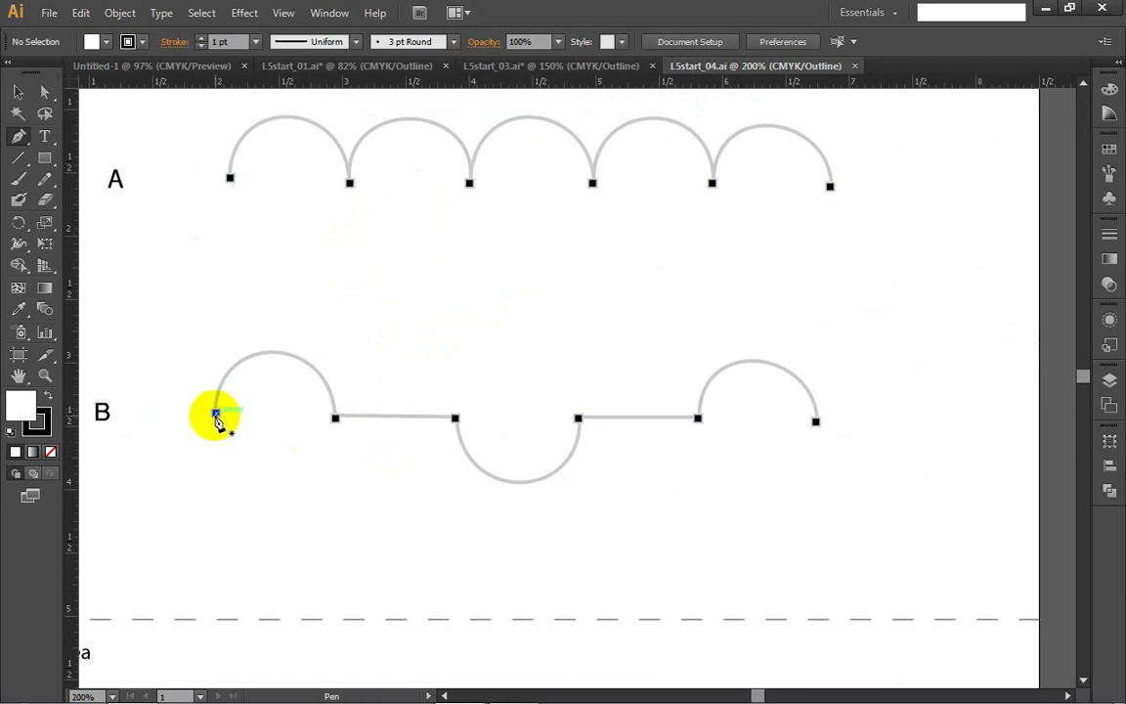
left_click_drag(216, 414, 216, 325)
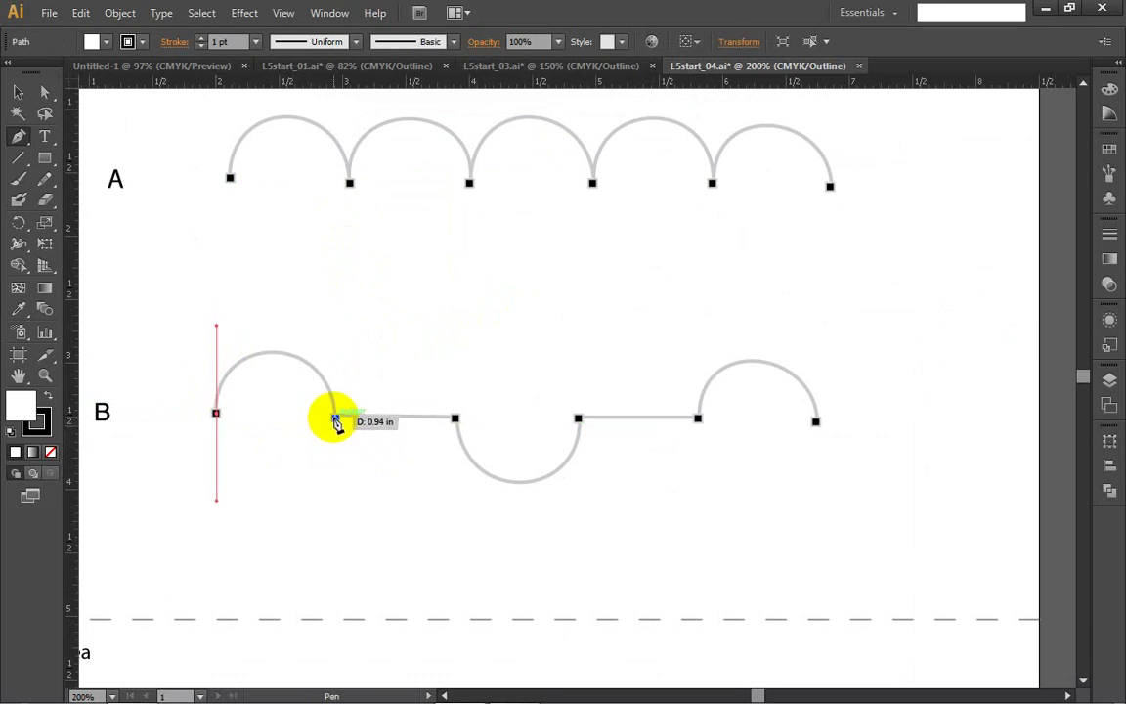
left_click_drag(335, 418, 332, 492)
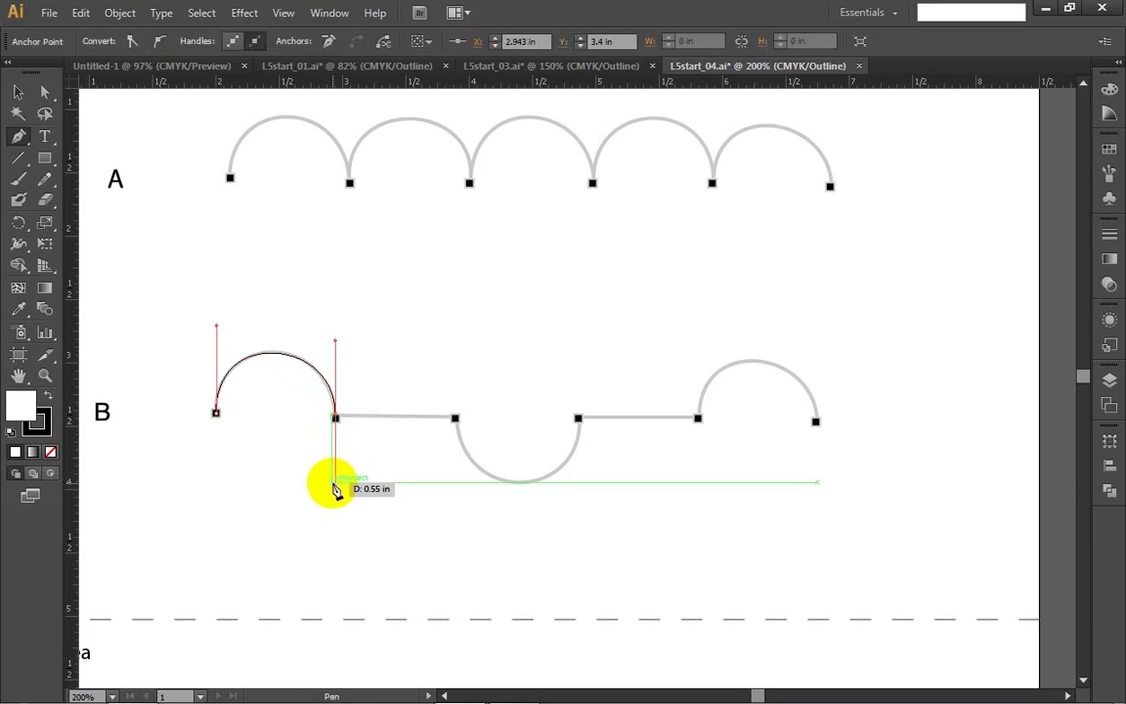
Step: Try redirecting the second anchor's outgoing handle along the adjoining straight line and adding a smooth anchor at the line's far end
left_click(334, 485, "alt")
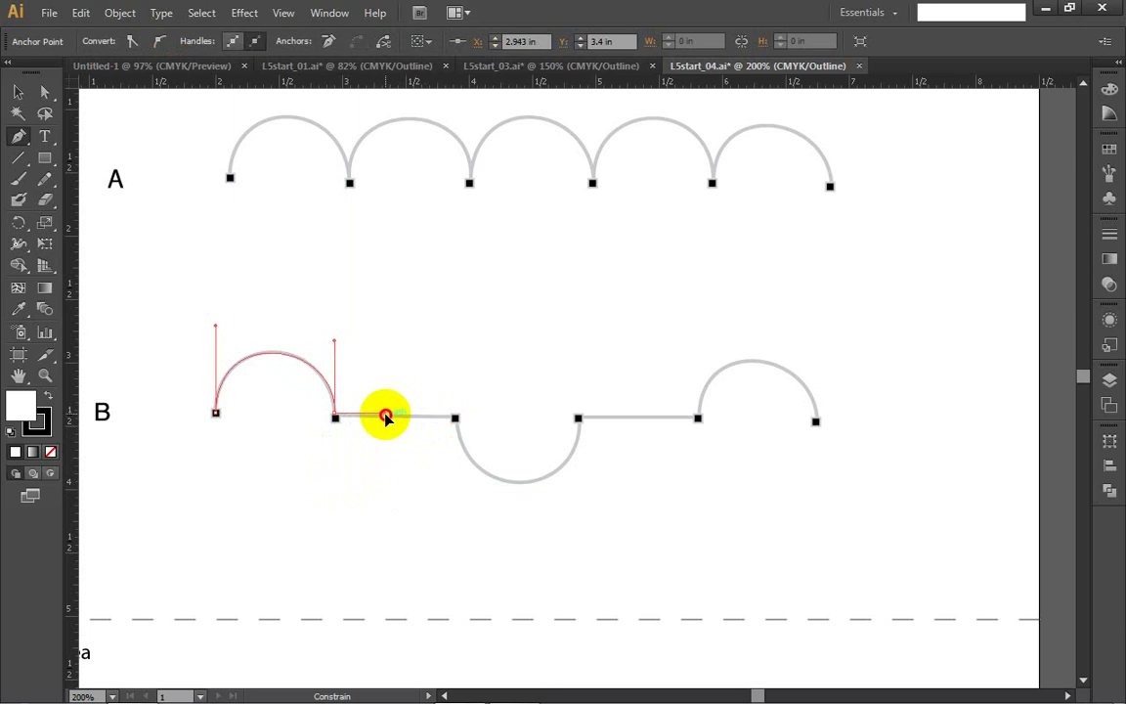
left_click(386, 417)
left_click_drag(464, 434, 463, 420)
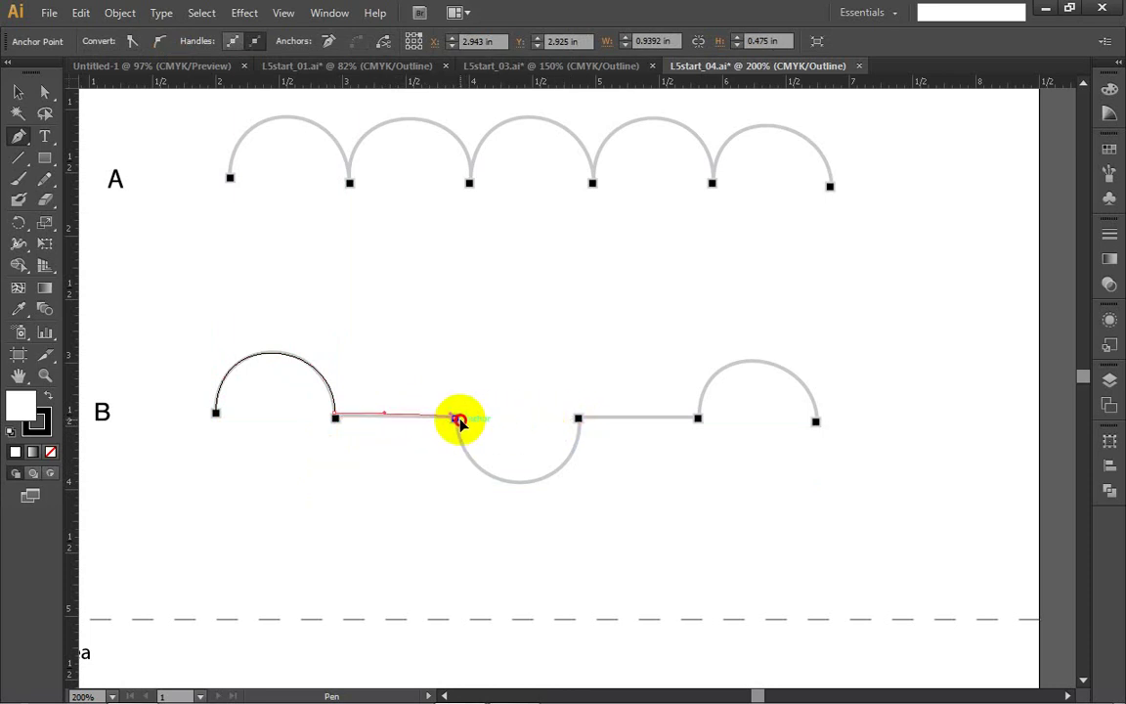
left_click_drag(462, 421, 488, 421)
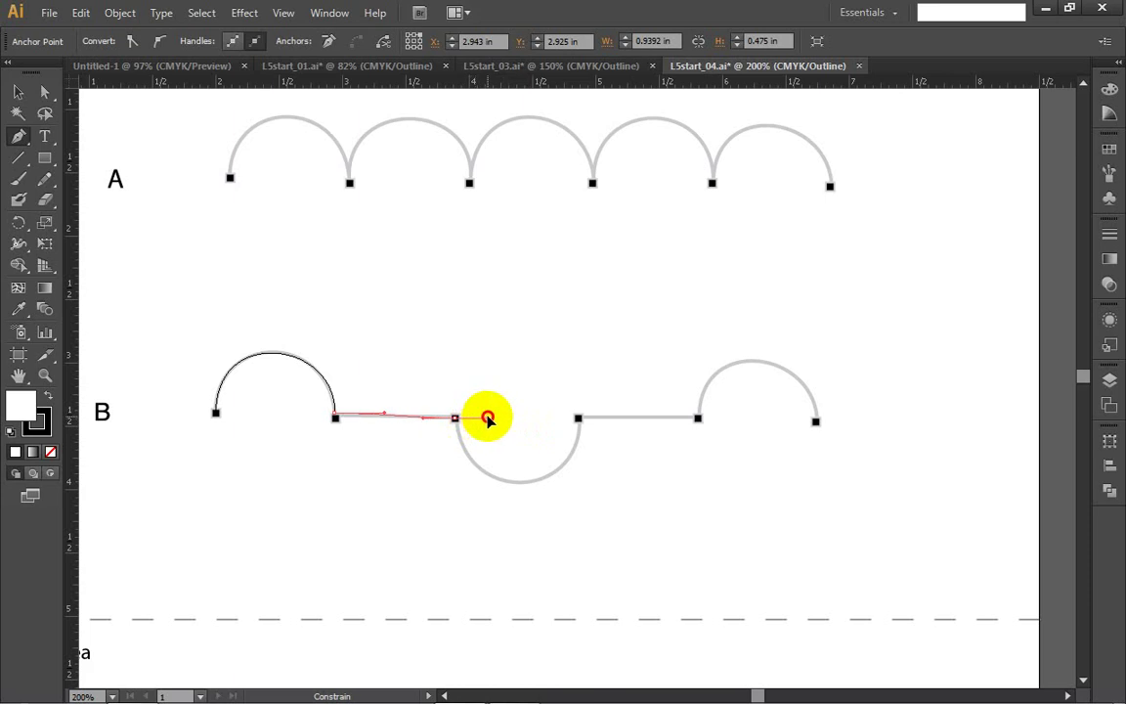
left_click_drag(488, 418, 492, 442)
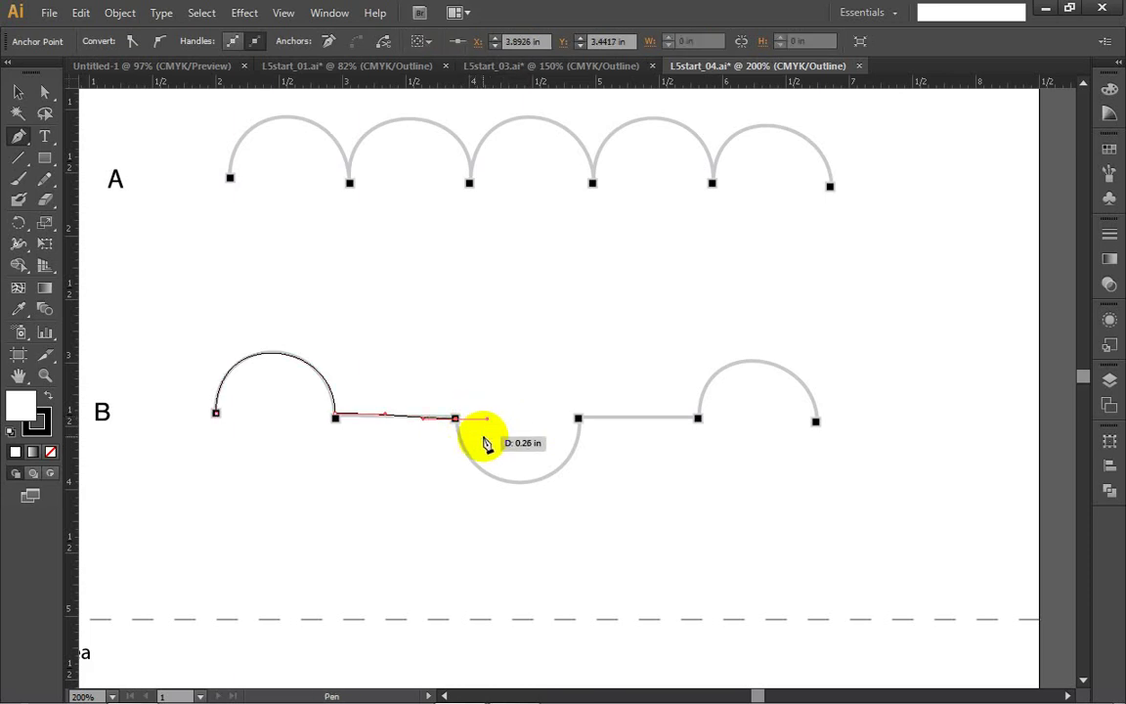
Step: Undo the straight segment and the first arch on template B back to the starting anchor
key("ctrl+z")
key("ctrl+z")
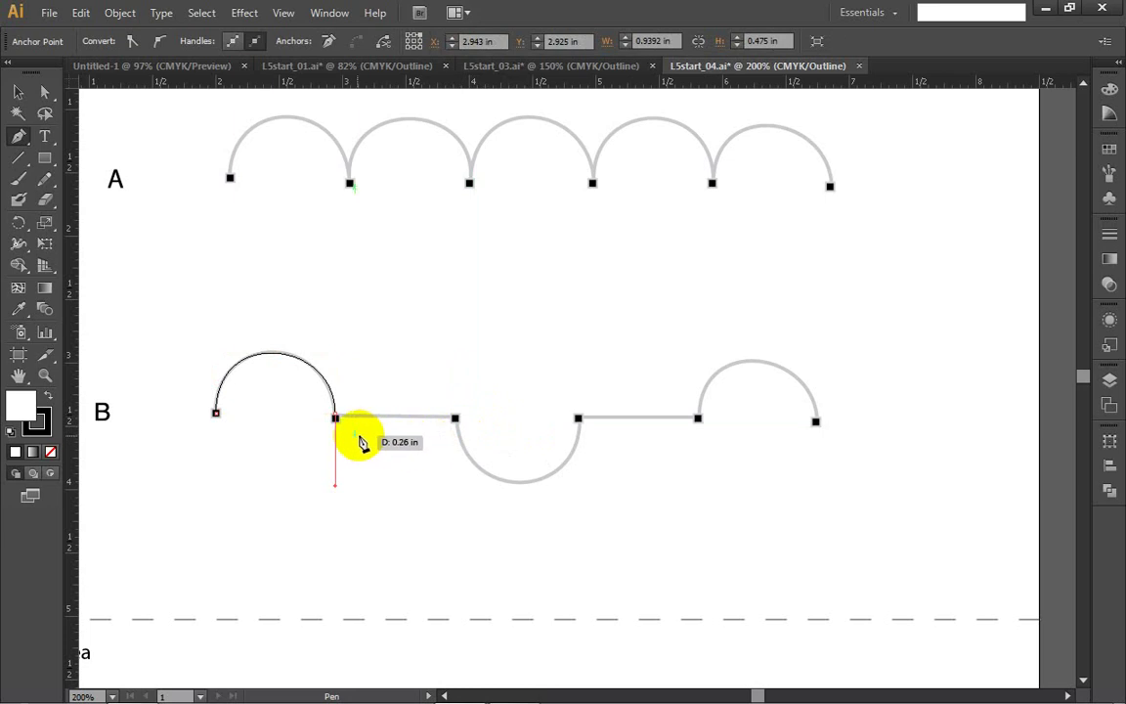
key("ctrl+z")
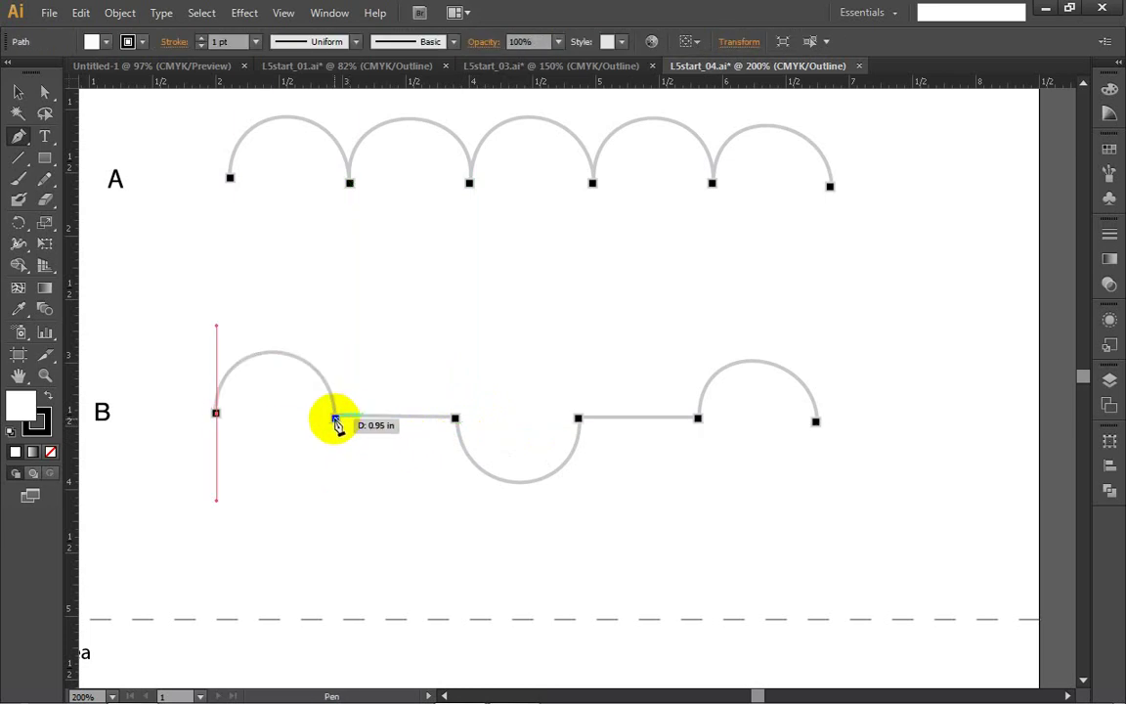
Step: Try redrawing the first arch of template B with a downward handle at its second anchor, and discard the path
left_click_drag(335, 420, 338, 501)
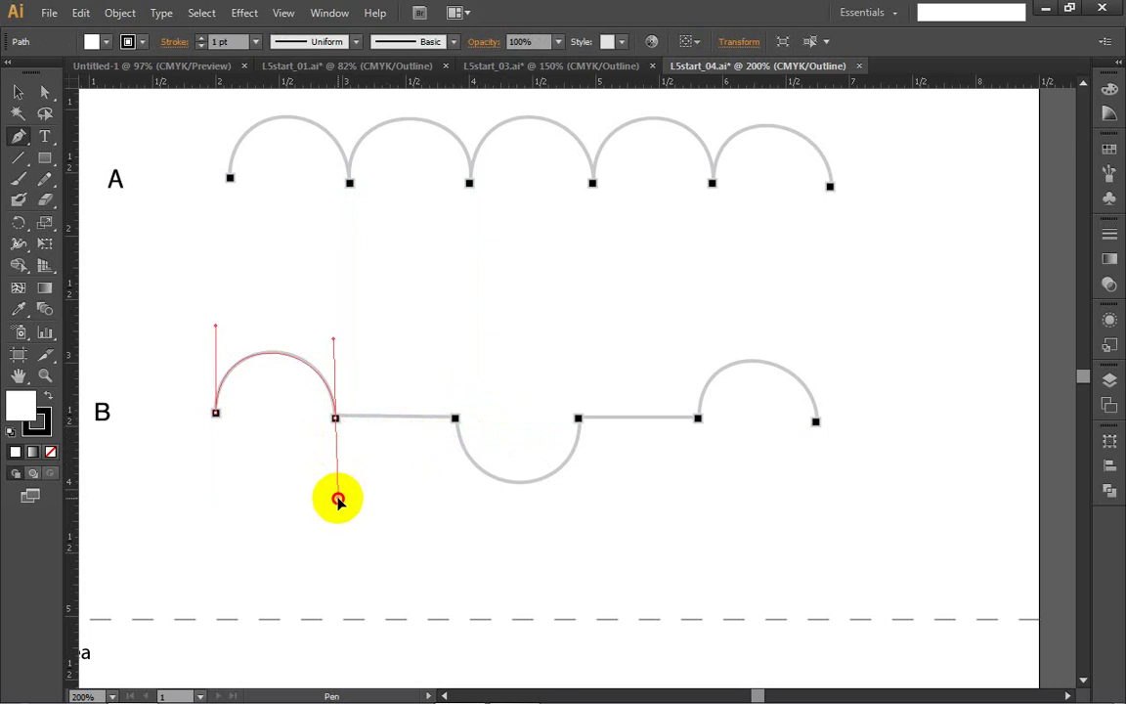
left_click_drag(342, 505, 342, 506)
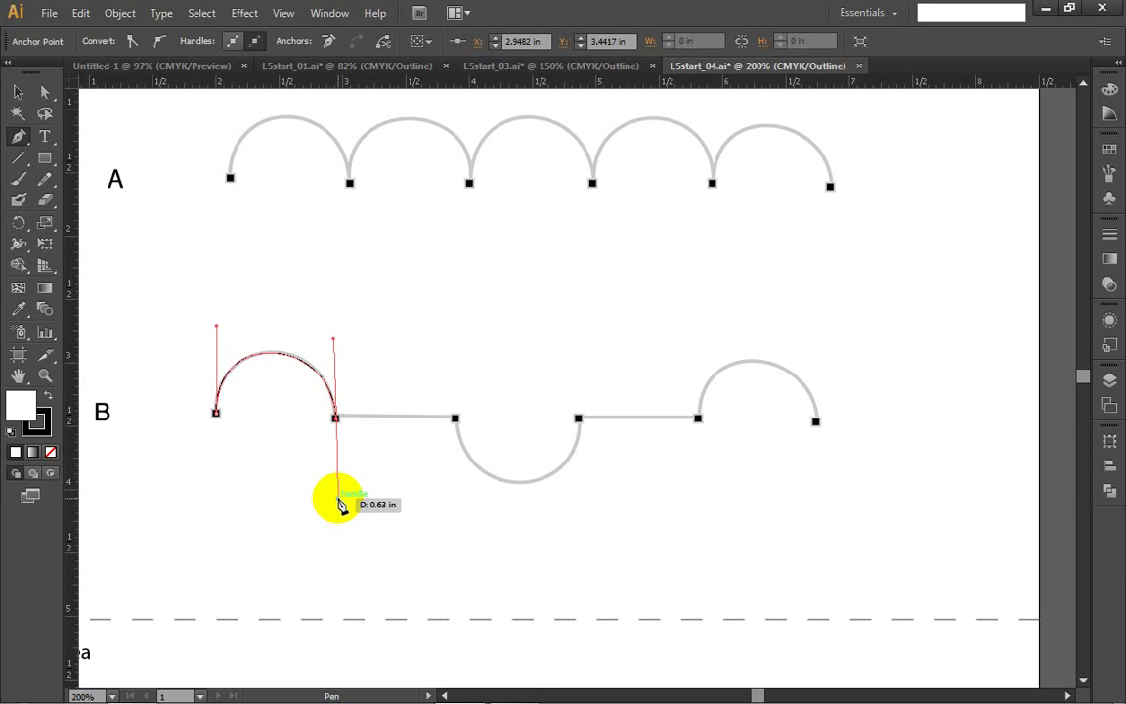
left_click_drag(340, 504, 259, 274)
left_click(254, 282, "ctrl")
Step: Draw the first arch of template A from its first to its second anchor with vertical handles, leaving no stray anchor beyond it
scroll(235, 254, "up", 3)
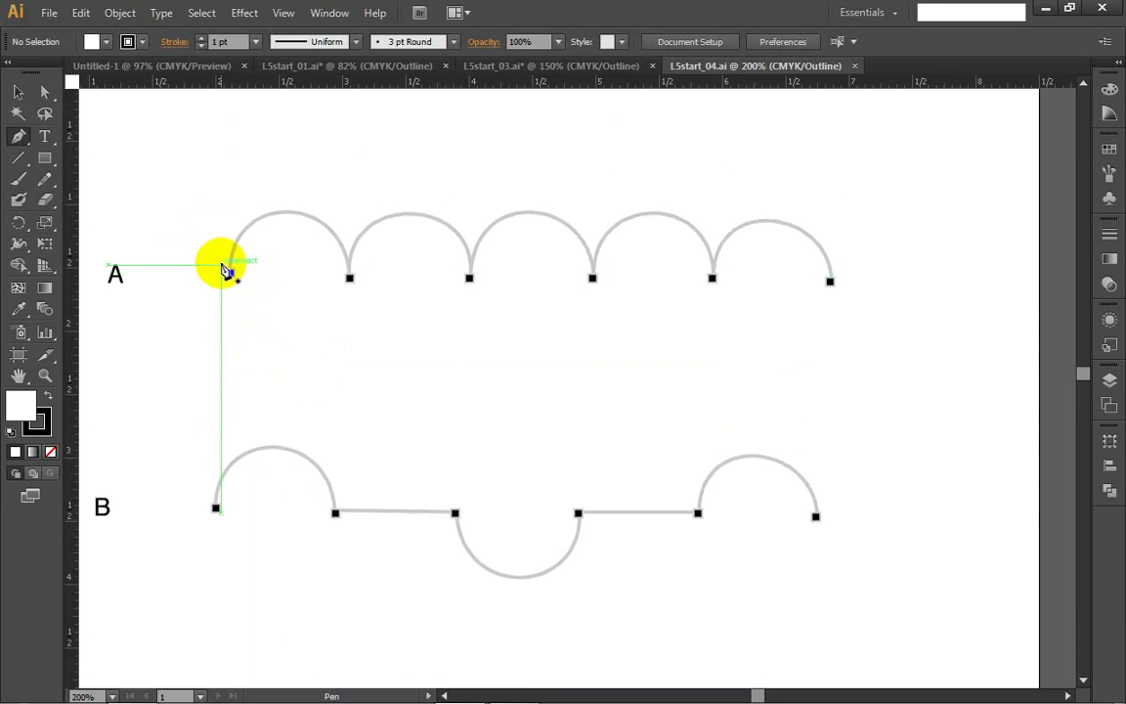
scroll(225, 262, "up", 3)
left_click(255, 307, "ctrl")
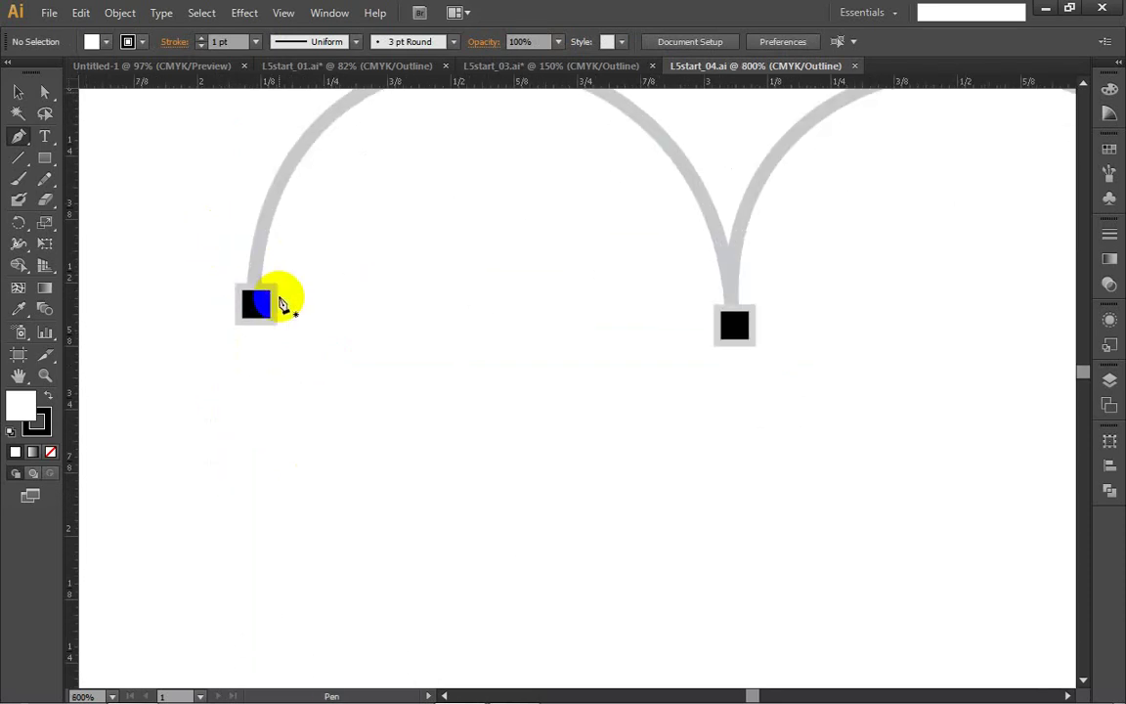
scroll(277, 295, "down", 2)
scroll(275, 294, "down", 1)
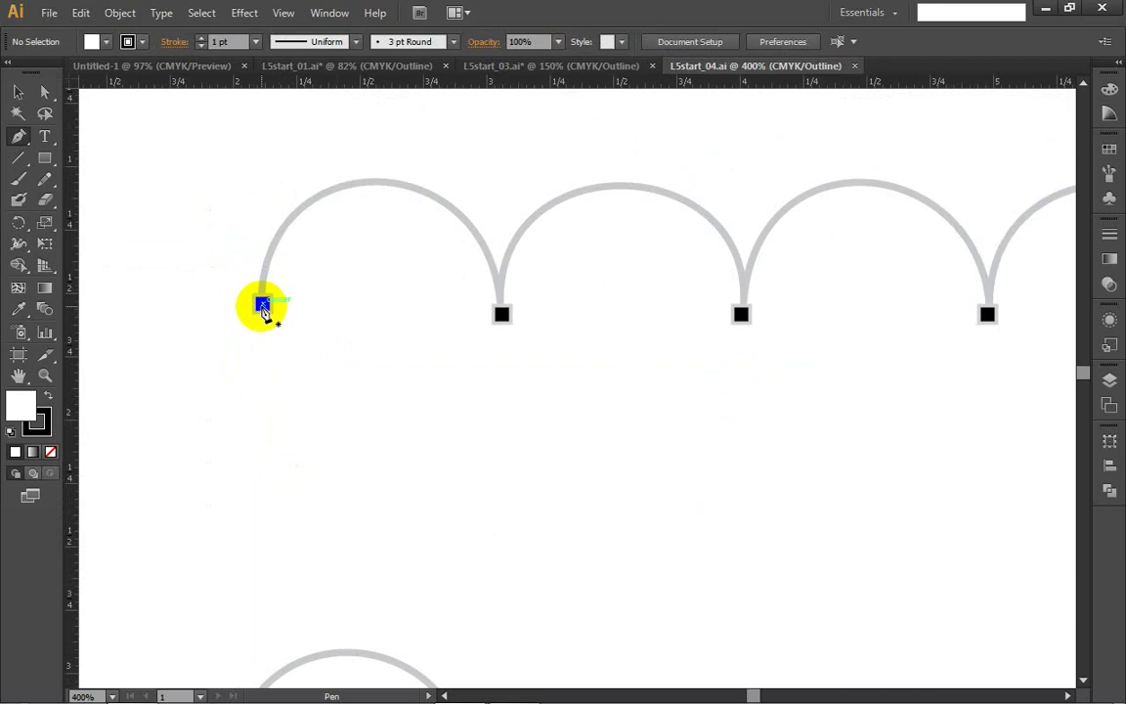
left_click_drag(262, 306, 261, 208)
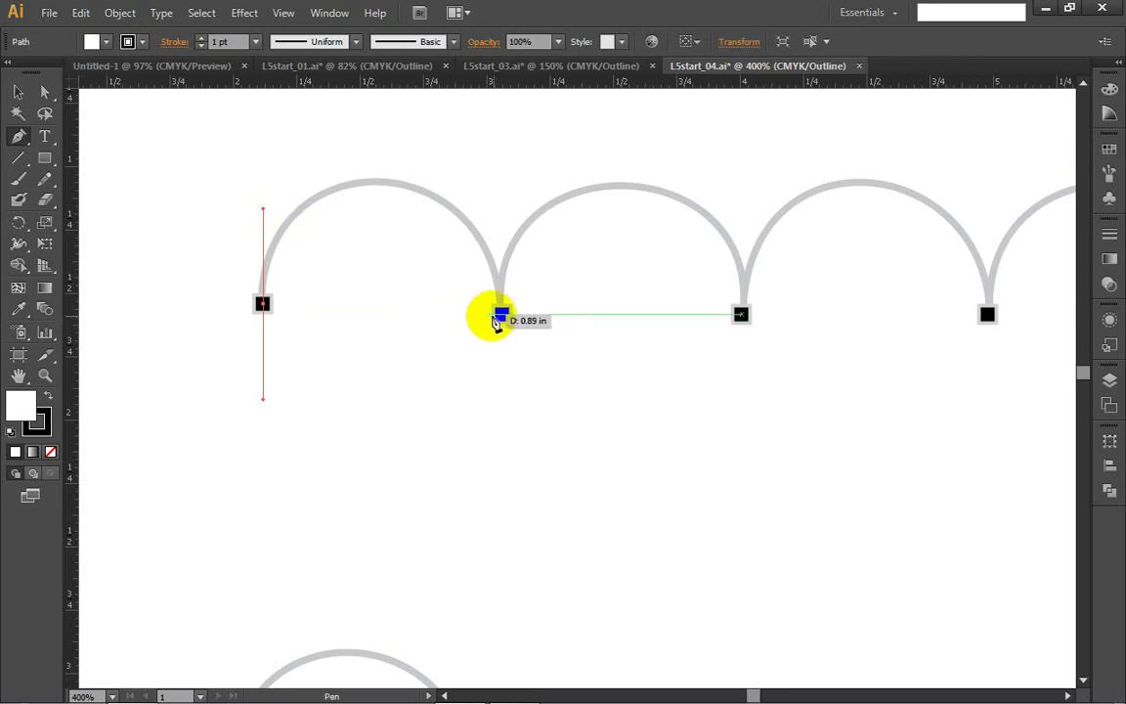
left_click_drag(502, 316, 541, 455)
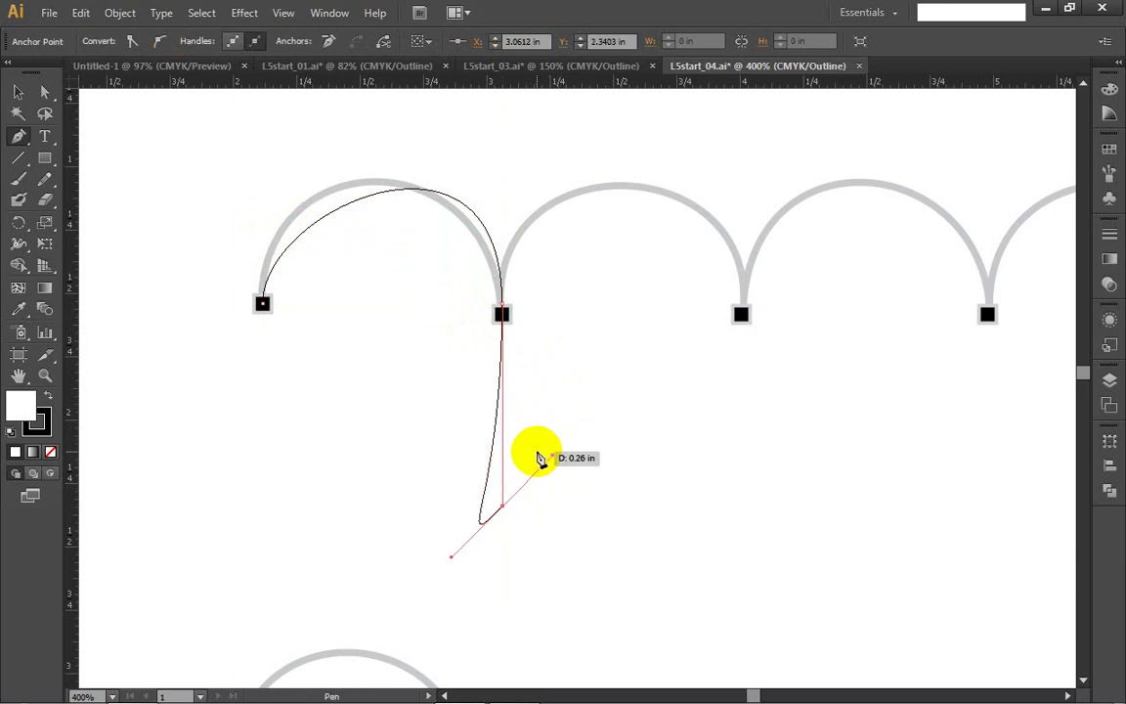
key("ctrl+z")
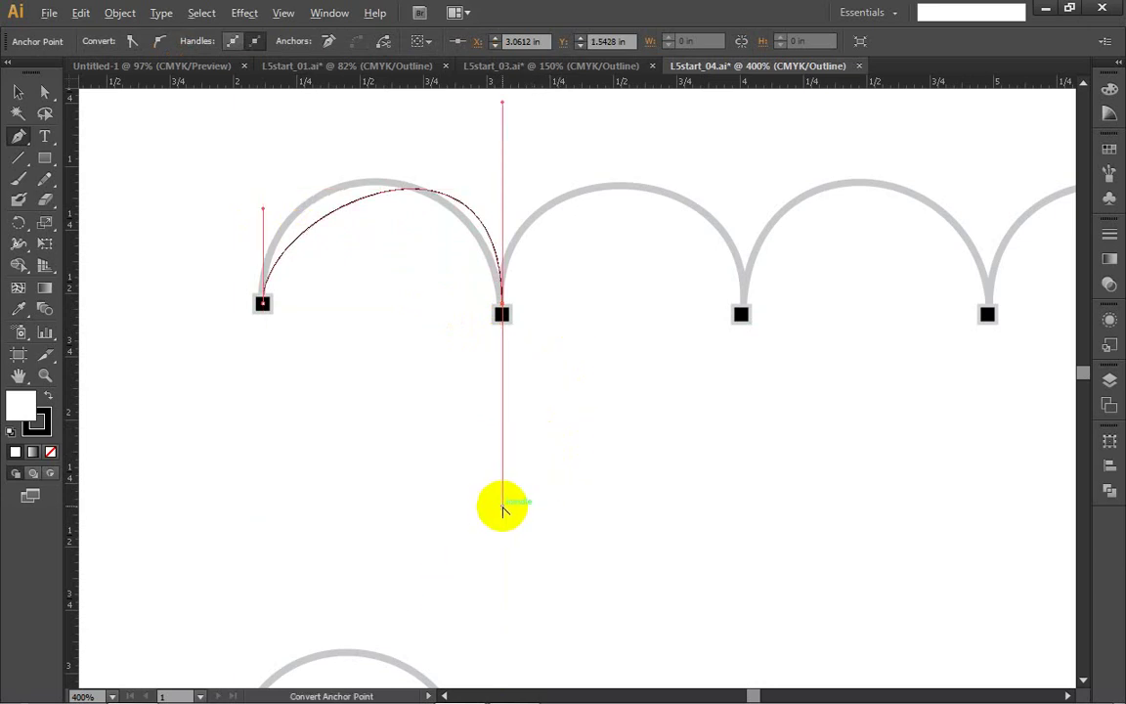
Step: Redirect the second anchor's outgoing handle upward and draw the second arch of template A, with an upward outgoing handle at its third anchor
left_click_drag(503, 505, 502, 314)
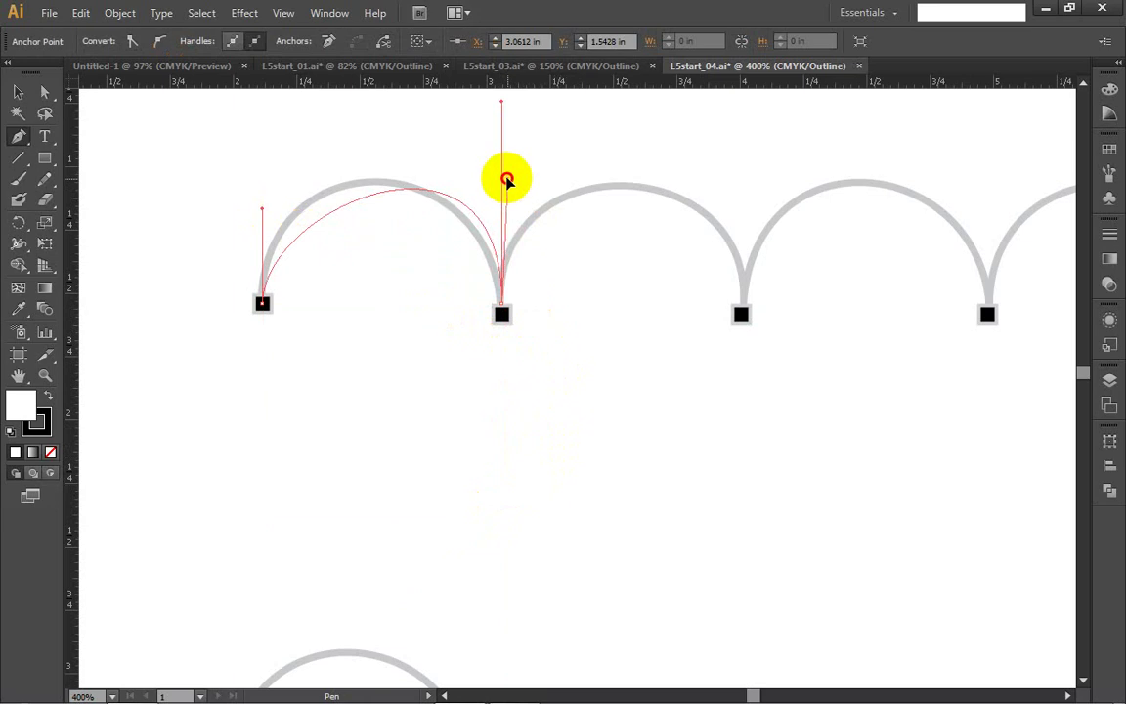
left_click_drag(506, 172, 575, 243)
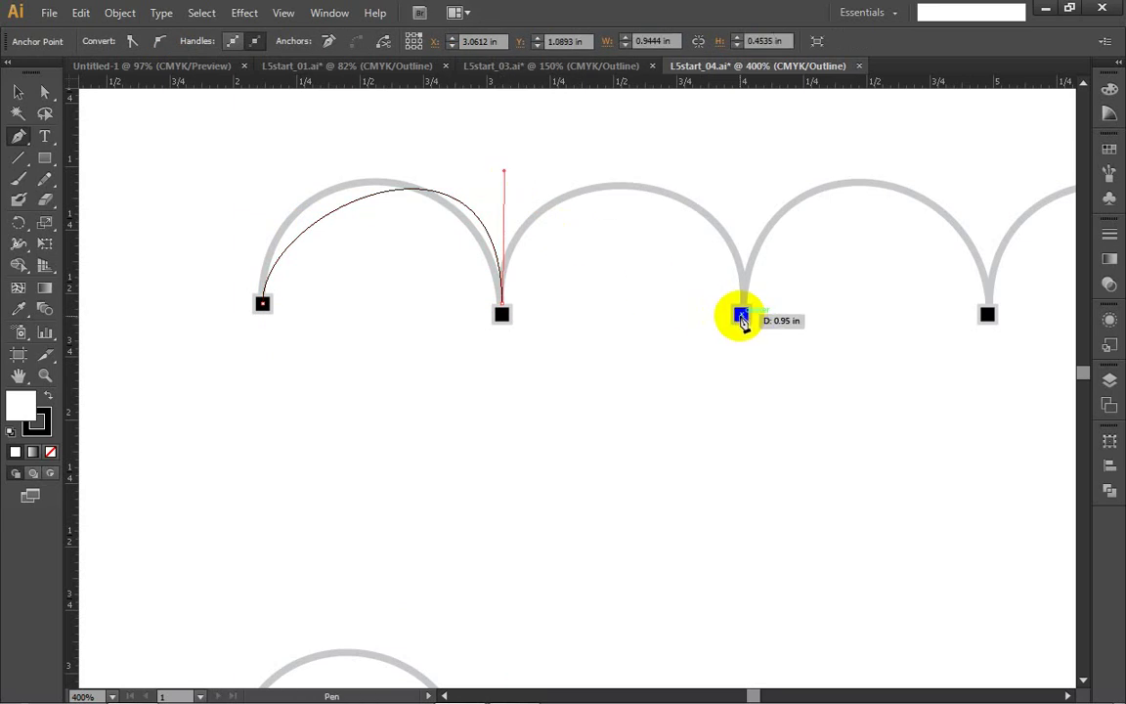
left_click_drag(741, 314, 745, 200)
Step: Draw the third arch of template A to the fourth anchor and redirect that anchor's outgoing handle upward
left_click_drag(987, 314, 994, 523)
scroll(988, 528, "right", 2)
scroll(988, 528, "right", 5)
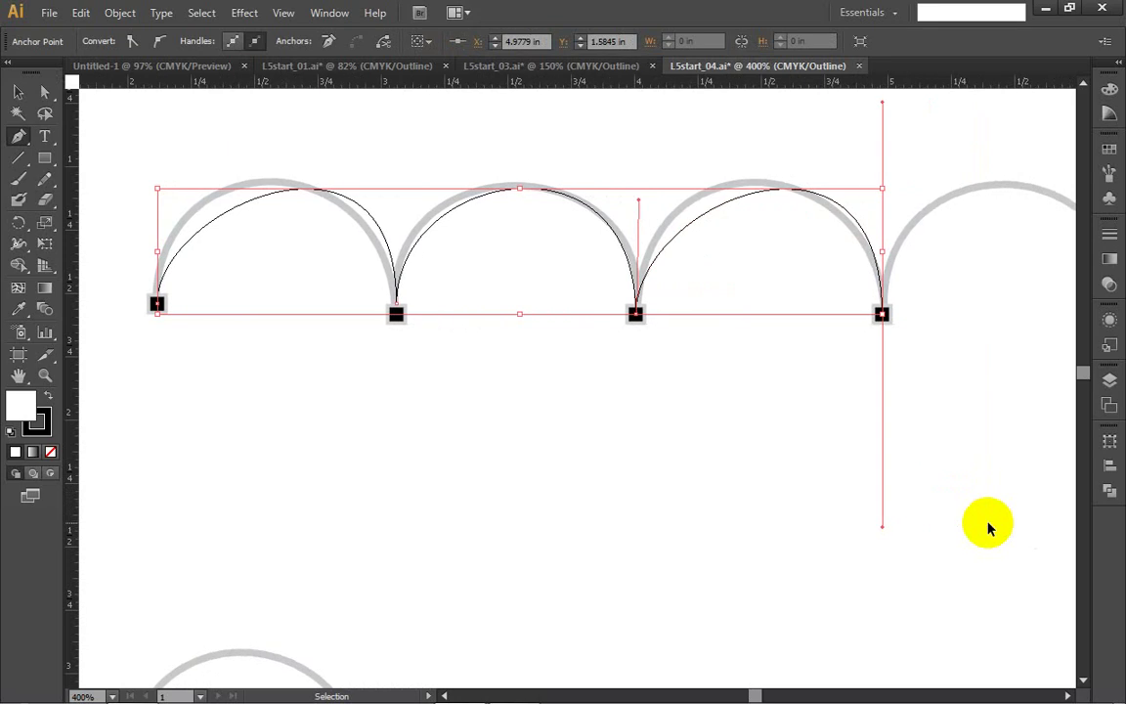
scroll(987, 528, "right", 3)
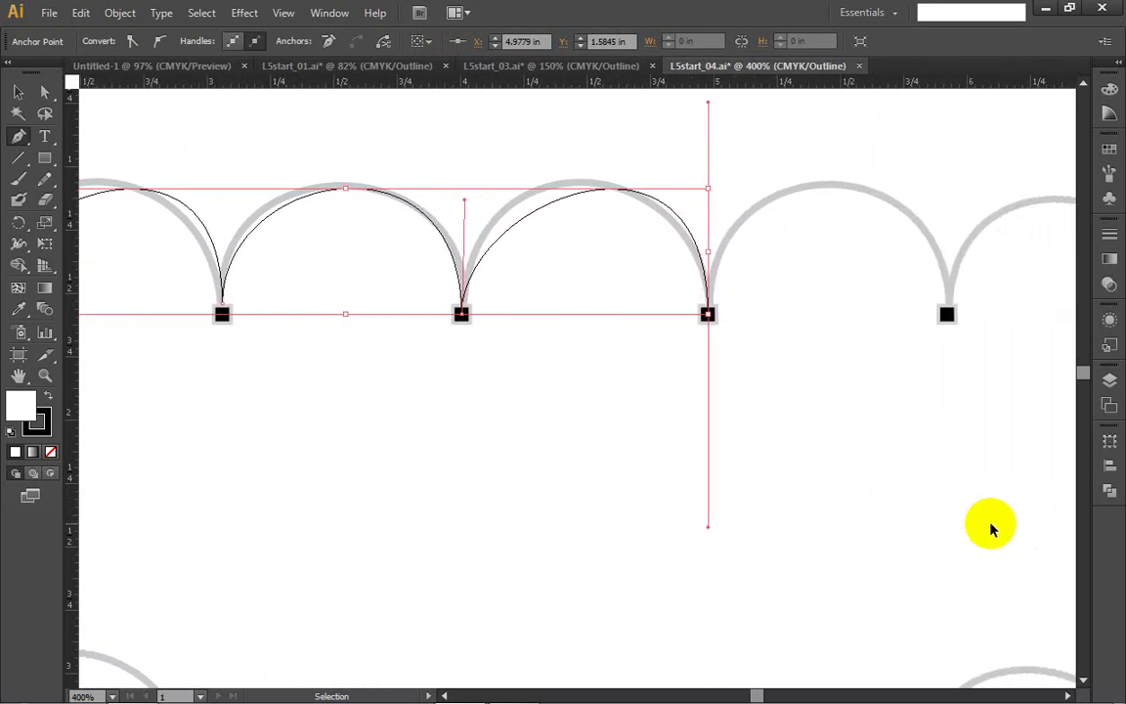
scroll(990, 528, "right", 2)
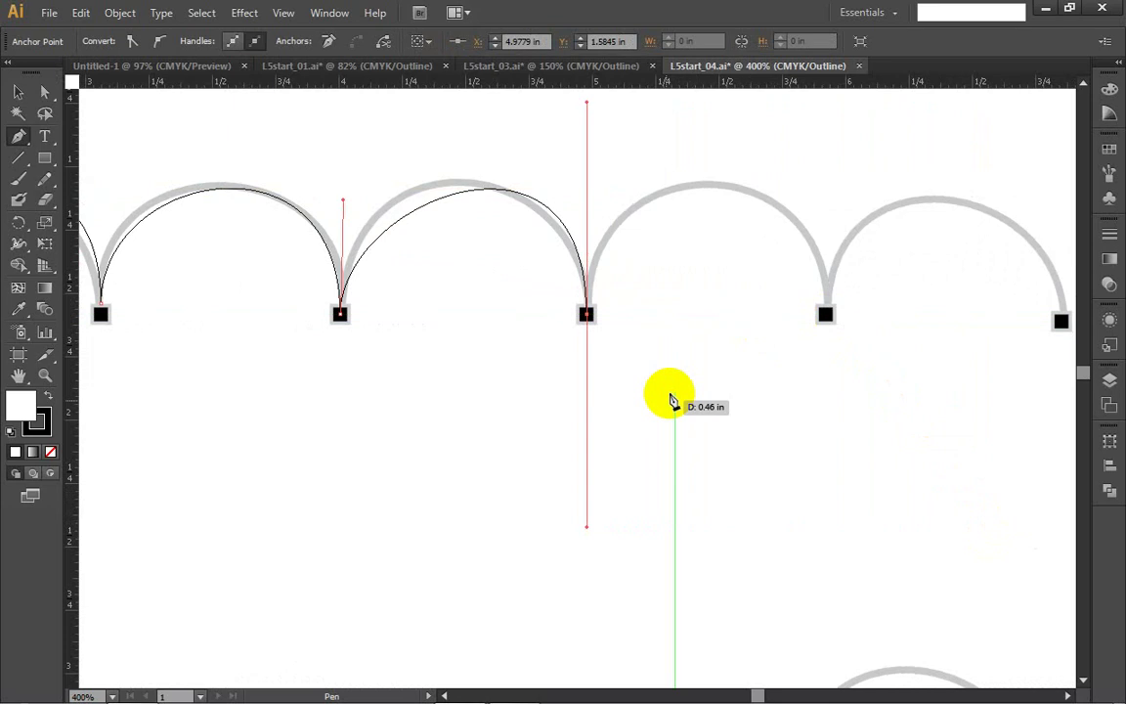
left_click_drag(586, 528, 586, 314)
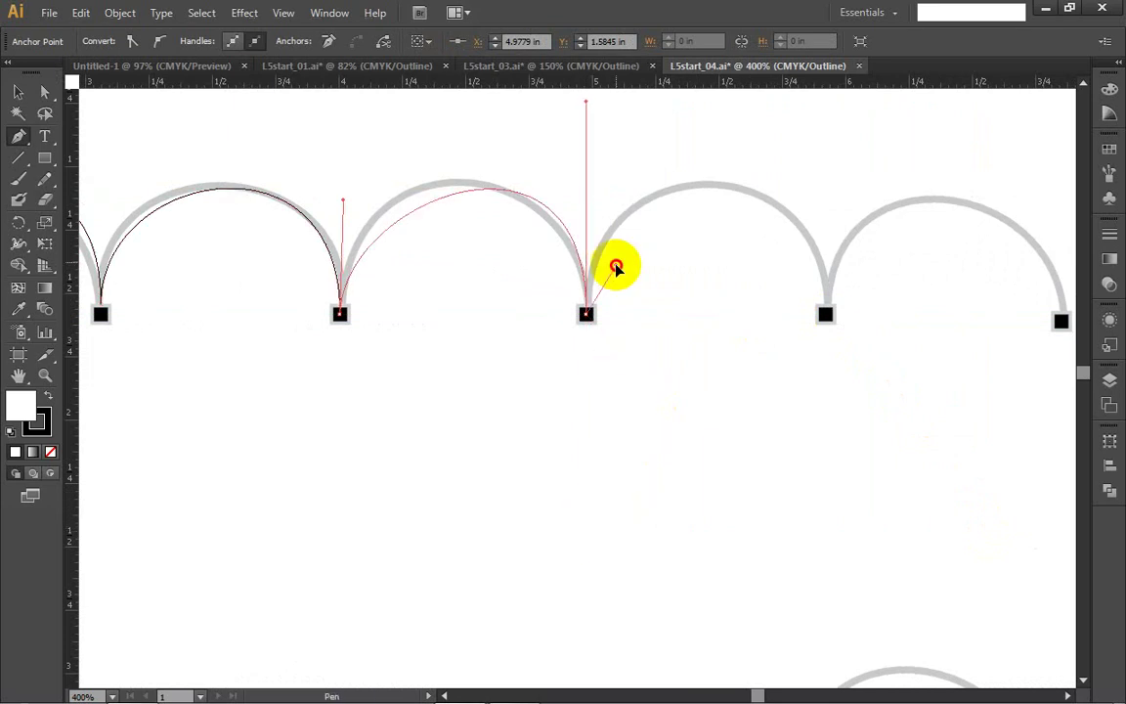
left_click_drag(593, 171, 592, 168)
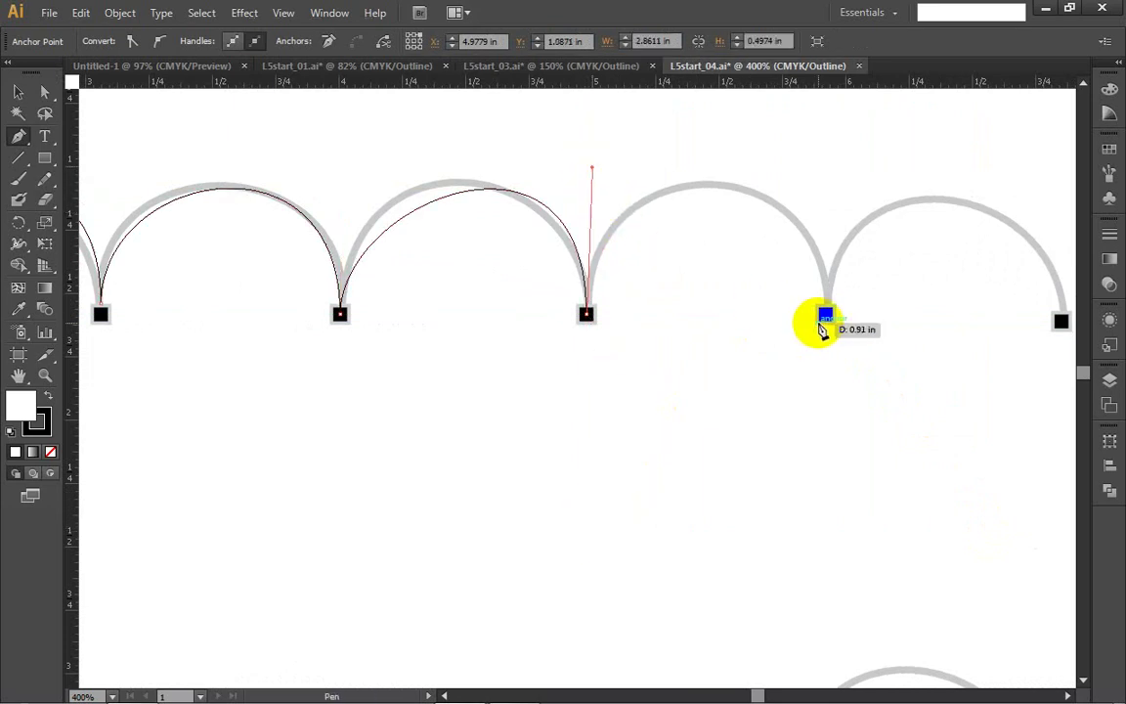
Step: Draw the fourth arch of template A to the fifth anchor and fit it by adjusting the fourth anchor's outgoing handle
left_click_drag(826, 315, 853, 528)
mouse_move(589, 188)
left_mouse_down()
mouse_move(584, 143)
mouse_move(568, 172)
mouse_move(584, 181)
left_mouse_up()
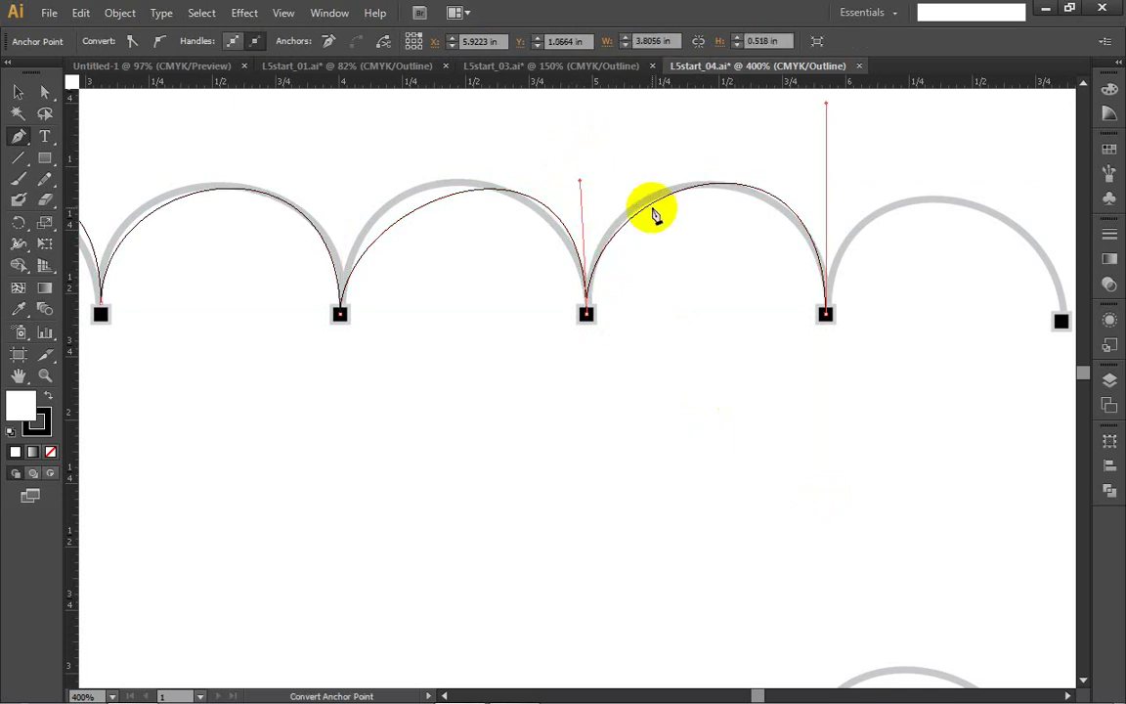
Step: Try reshaping the fourth arch with the fifth anchor's upper handle, and undo that handle change
left_click_drag(828, 103, 814, 155)
scroll(807, 289, "down", 4)
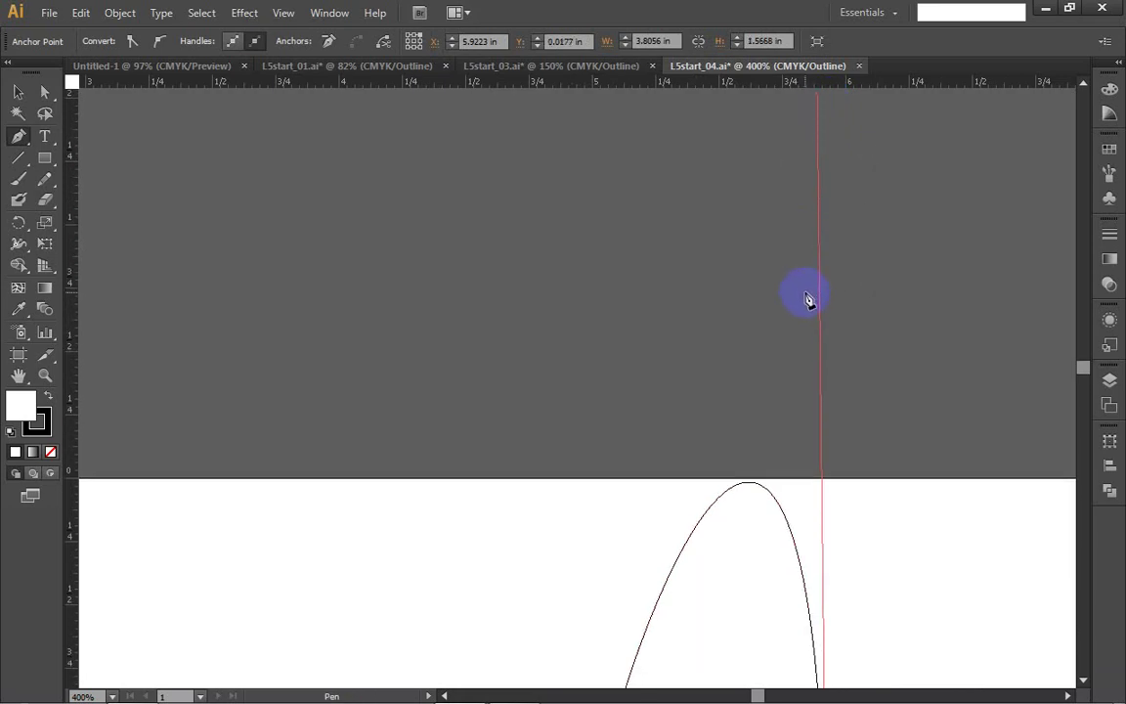
key("ctrl+z")
key("ctrl+shift+z")
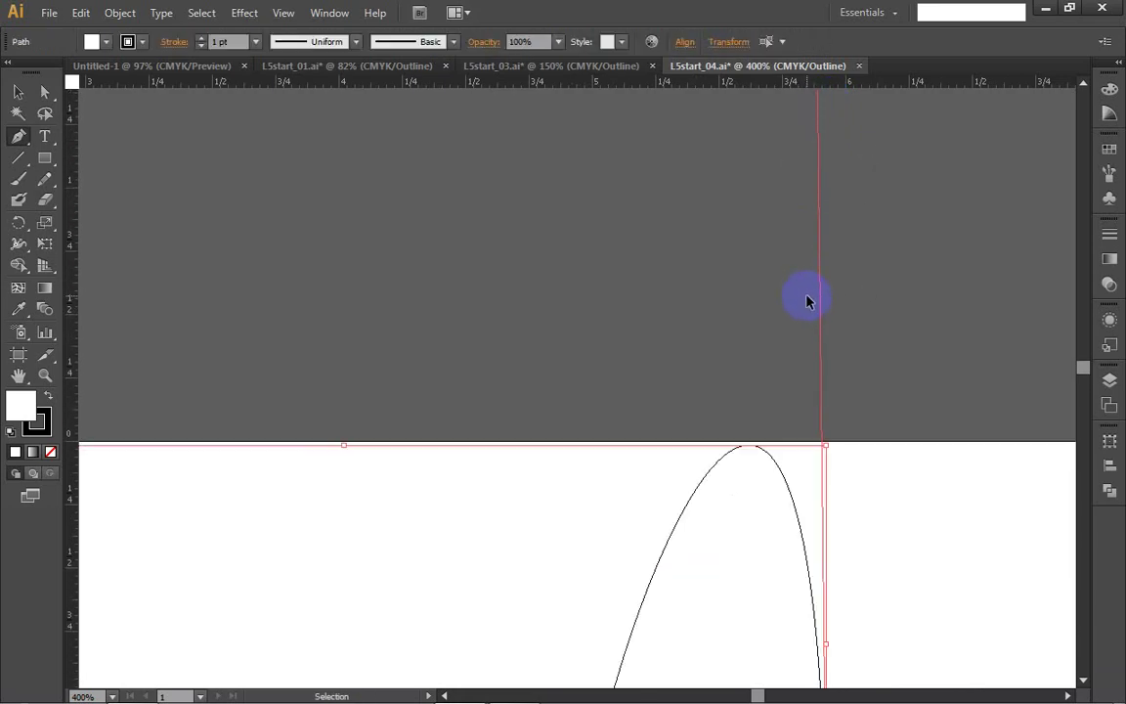
scroll(808, 308, "down", 1)
scroll(810, 318, "down", 1)
key("ctrl+z")
scroll(810, 323, "down", 5)
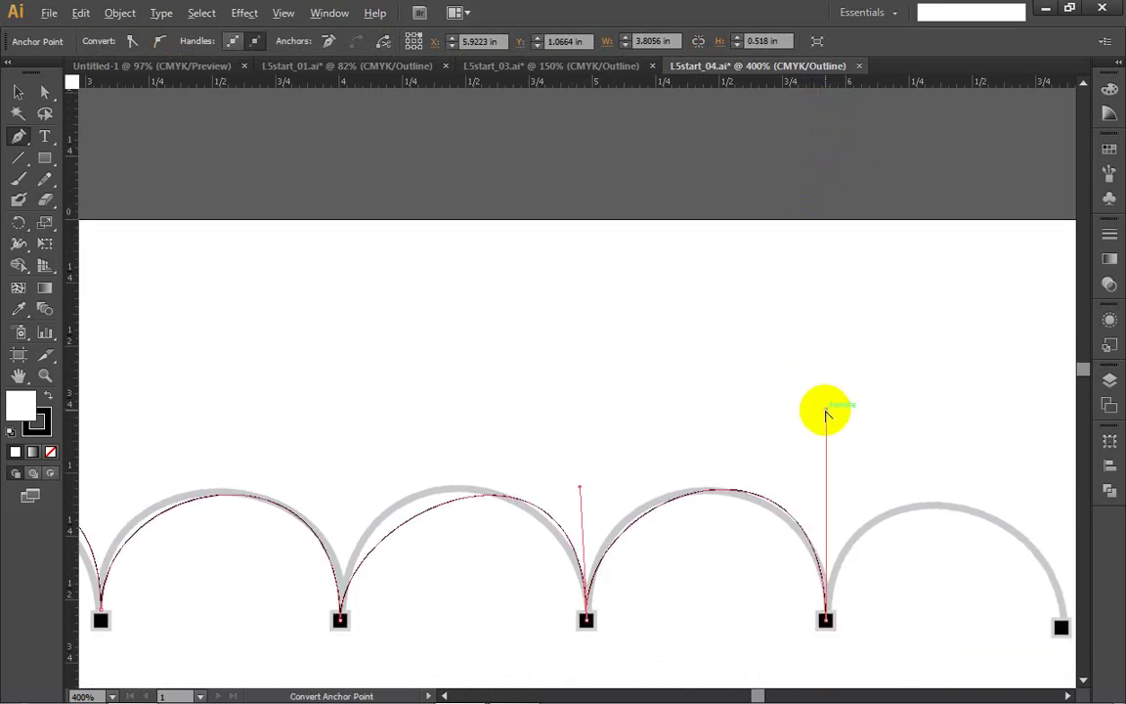
Step: Tilt the fifth anchor's incoming handle inward to fit the fourth arch, and pull a near-vertical upward handle from that anchor for the fifth arch
left_click_drag(828, 410, 800, 416)
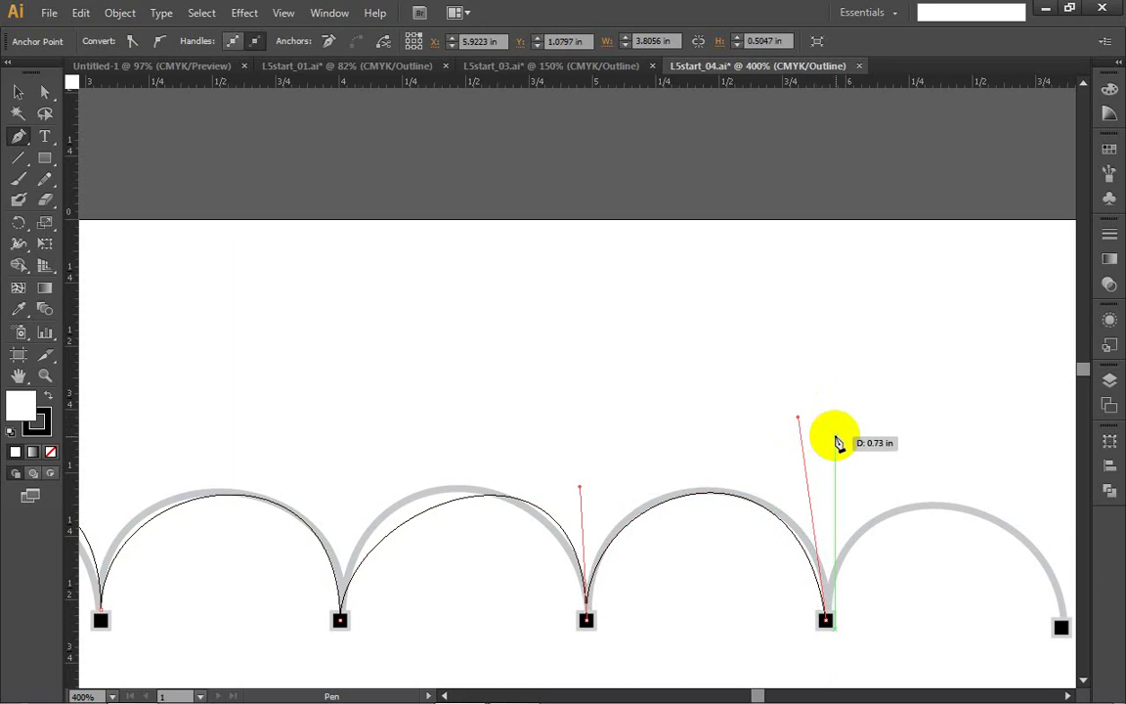
scroll(837, 445, "down", 3)
scroll(847, 451, "down", 1)
left_click_drag(827, 469, 828, 387)
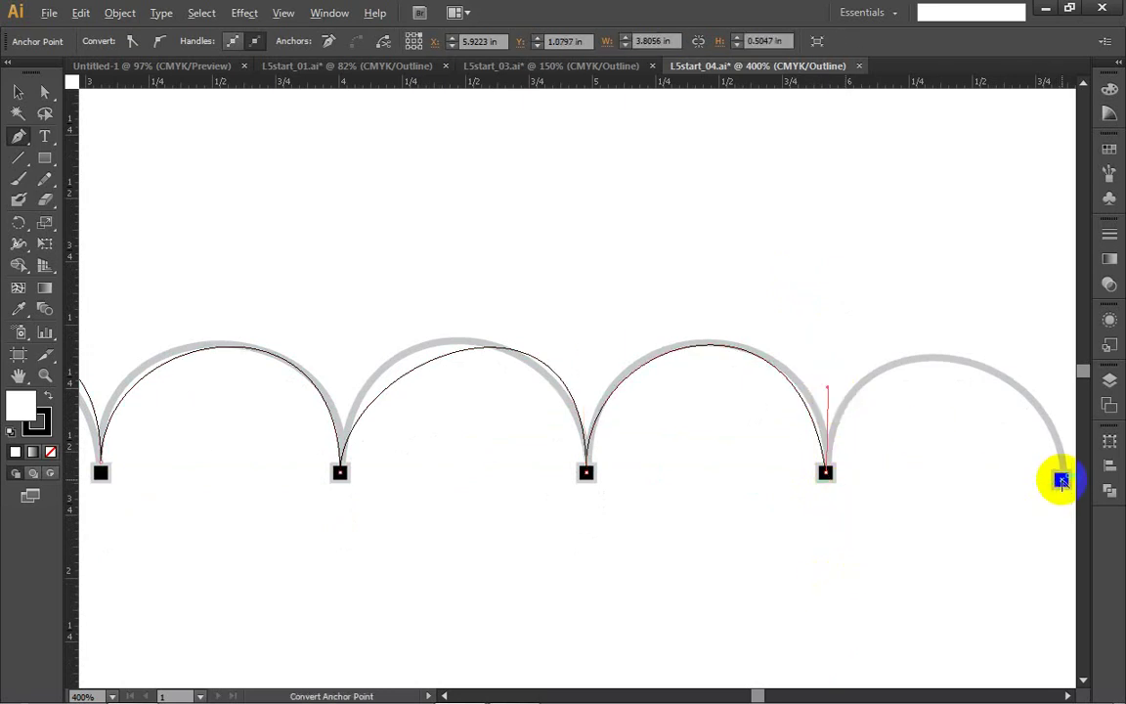
left_click(1061, 481, "alt")
left_click(734, 390)
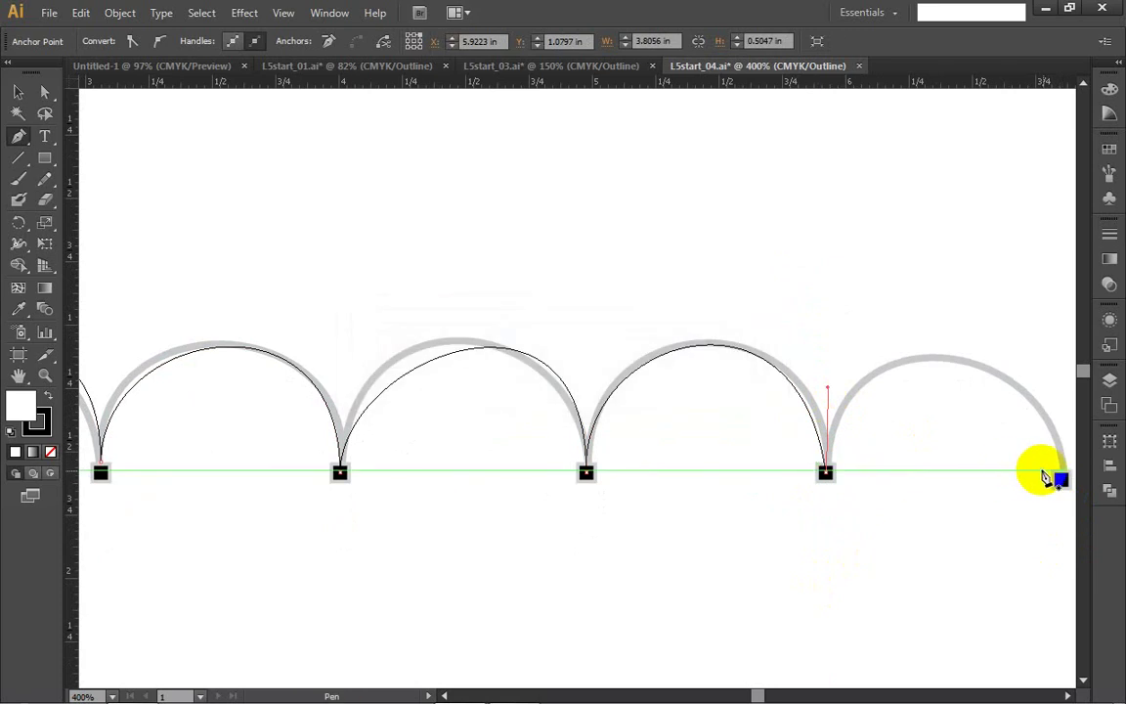
Step: Continue the path from the fifth anchor with a near-vertical upward handle and draw the fifth arch of template A to the sixth anchor
left_click_drag(1061, 481, 1063, 595)
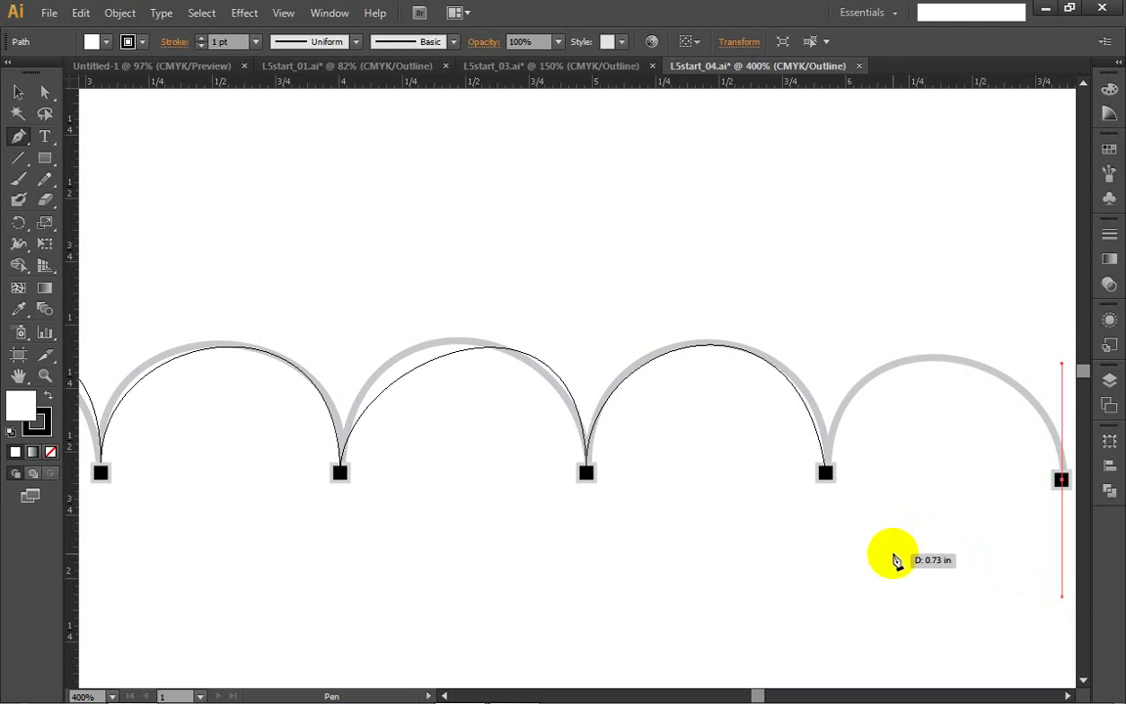
left_click(892, 552, "ctrl")
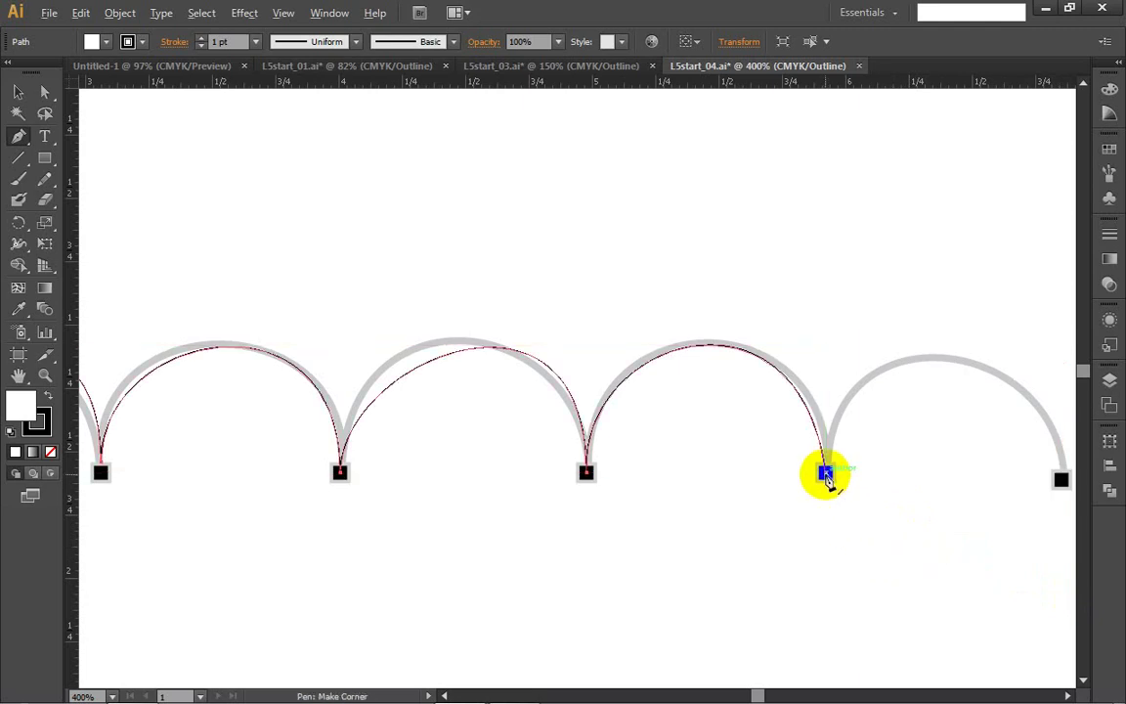
left_click_drag(825, 474, 832, 318)
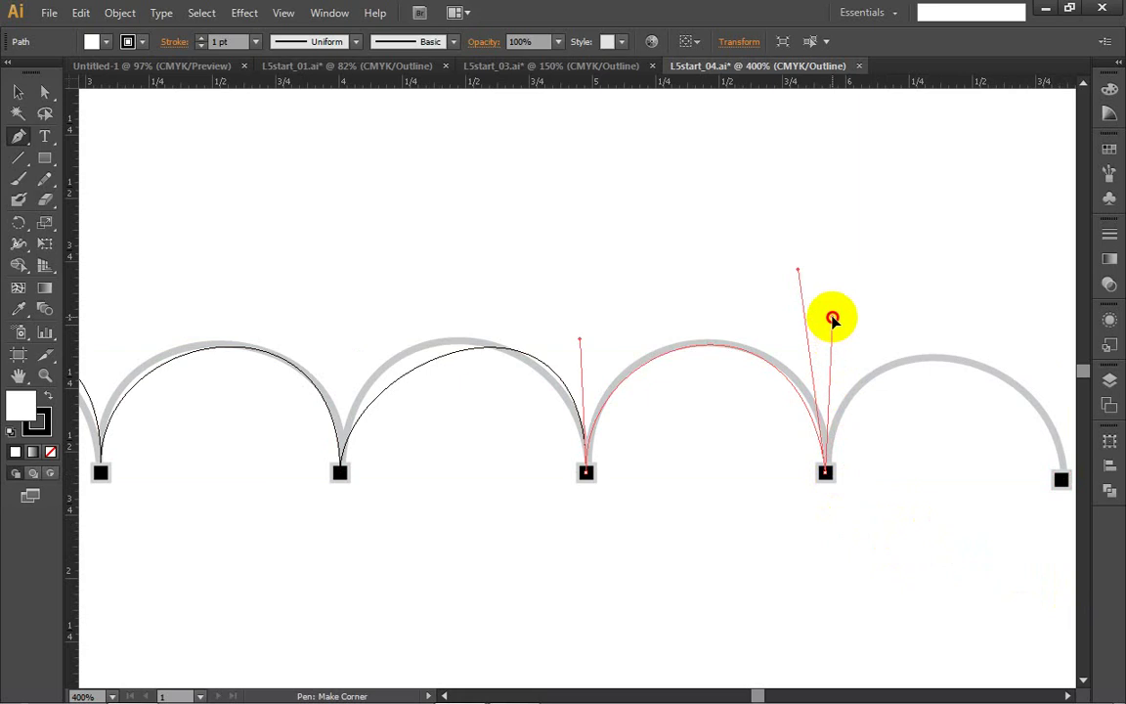
left_click_drag(832, 318, 834, 317)
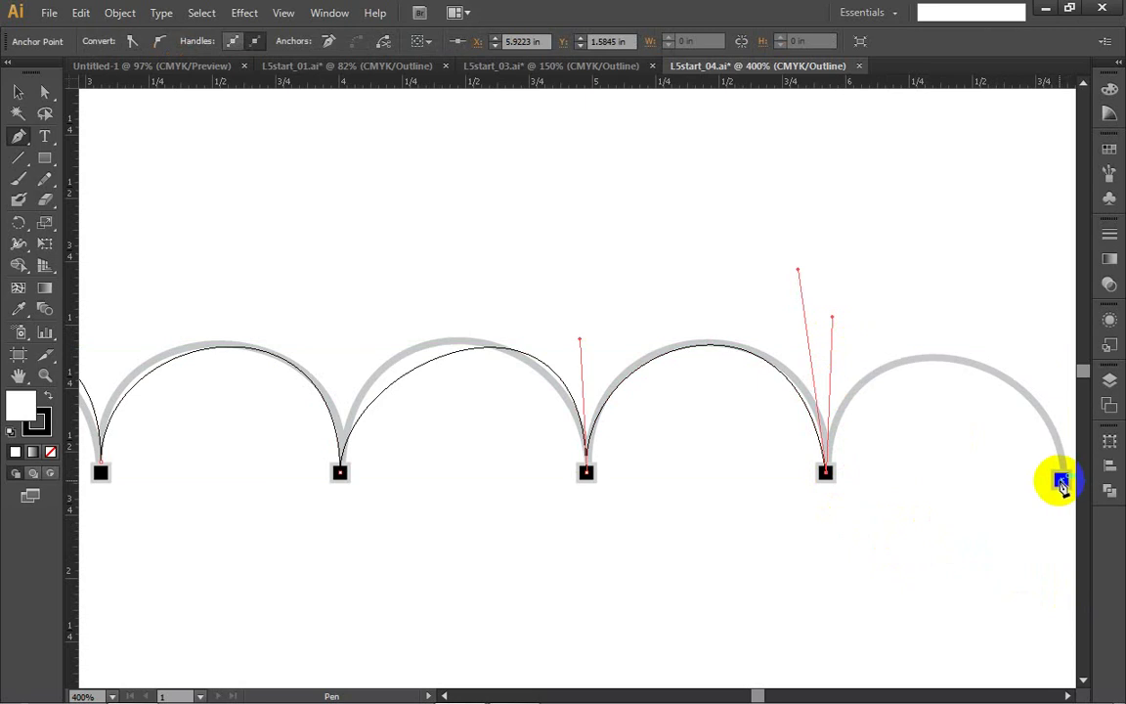
key("ctrl")
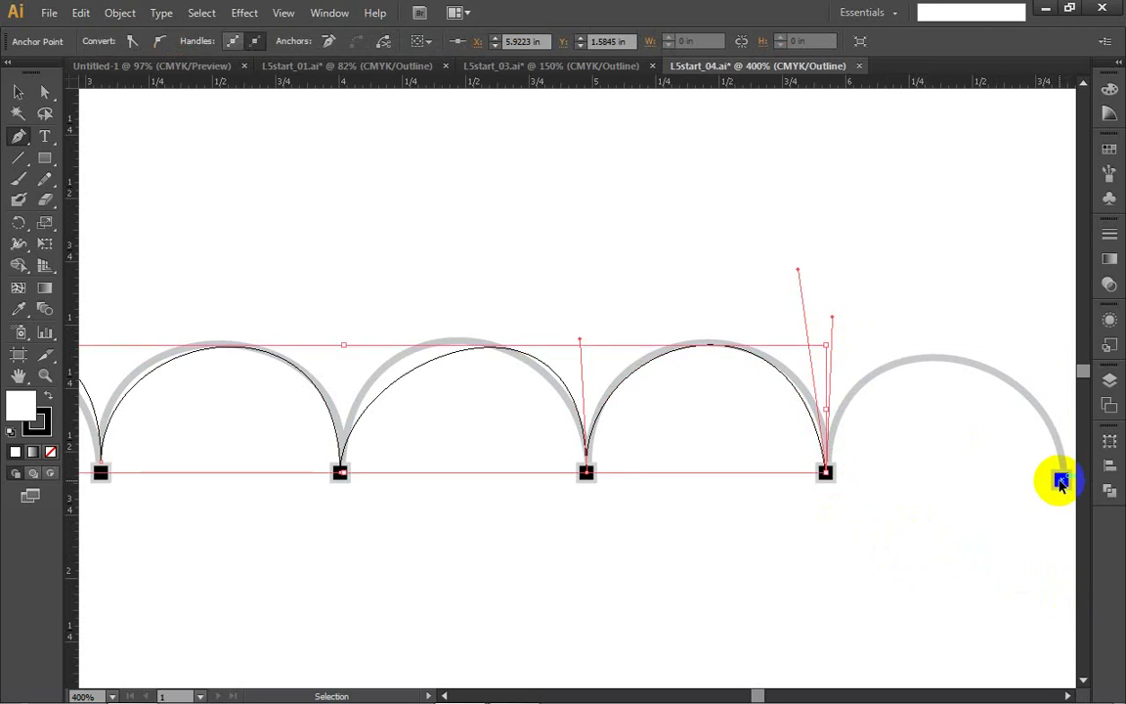
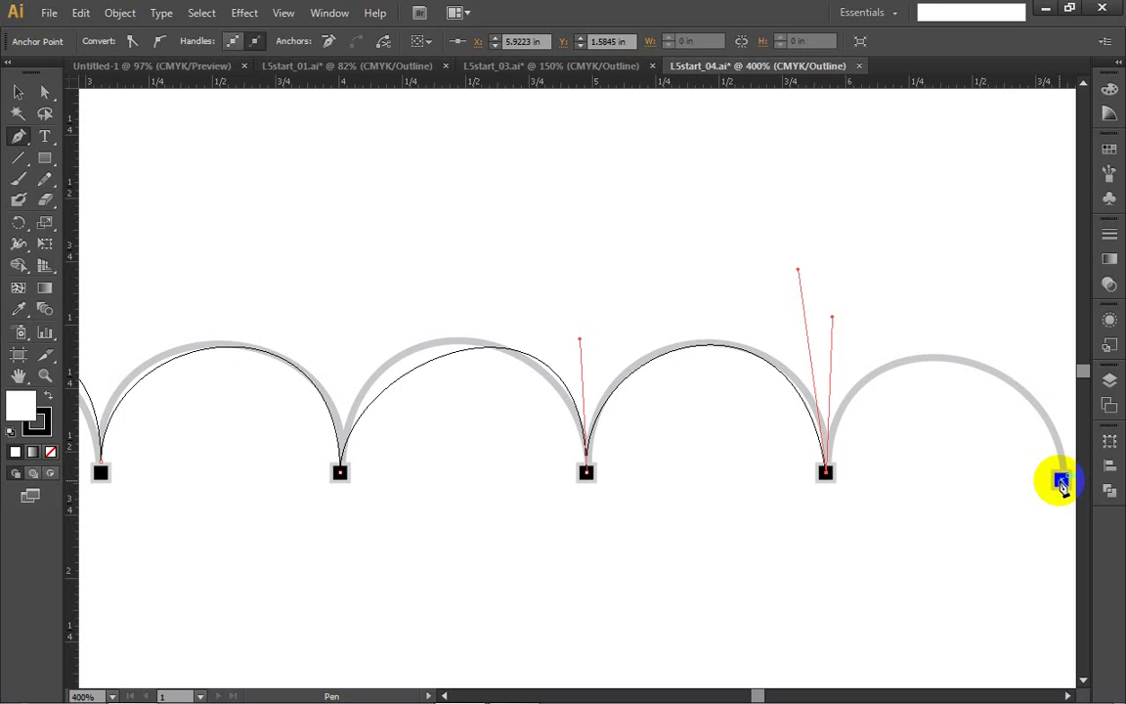
left_click_drag(1062, 481, 1041, 634)
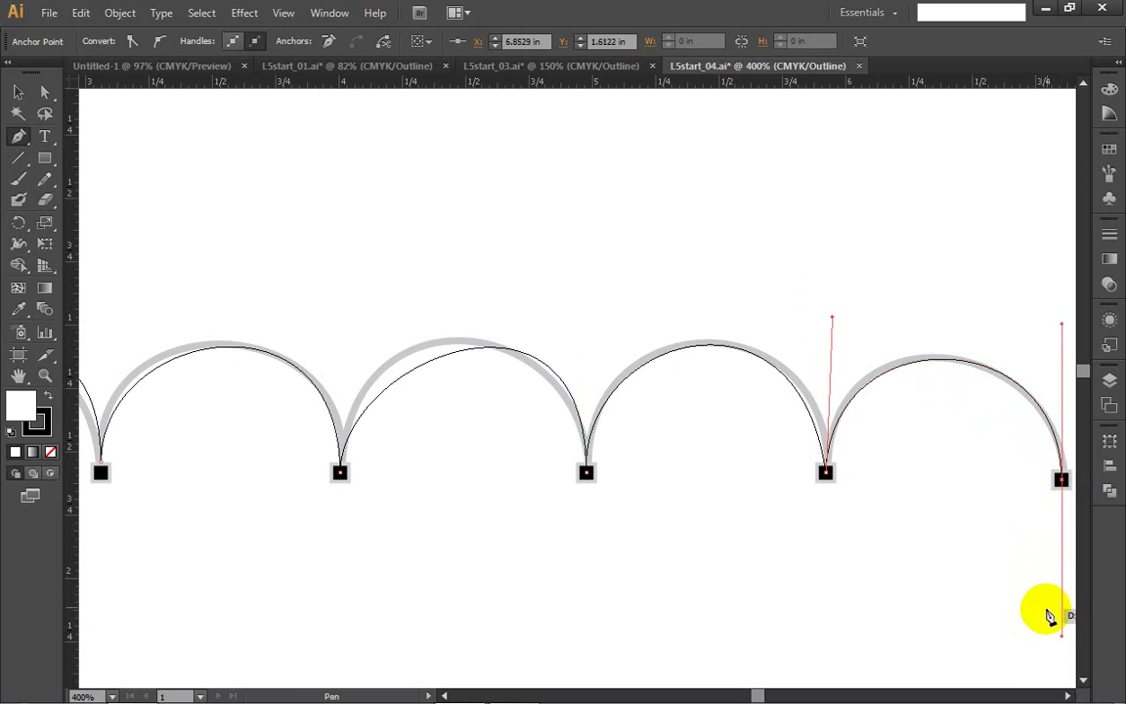
left_click(587, 473, "ctrl")
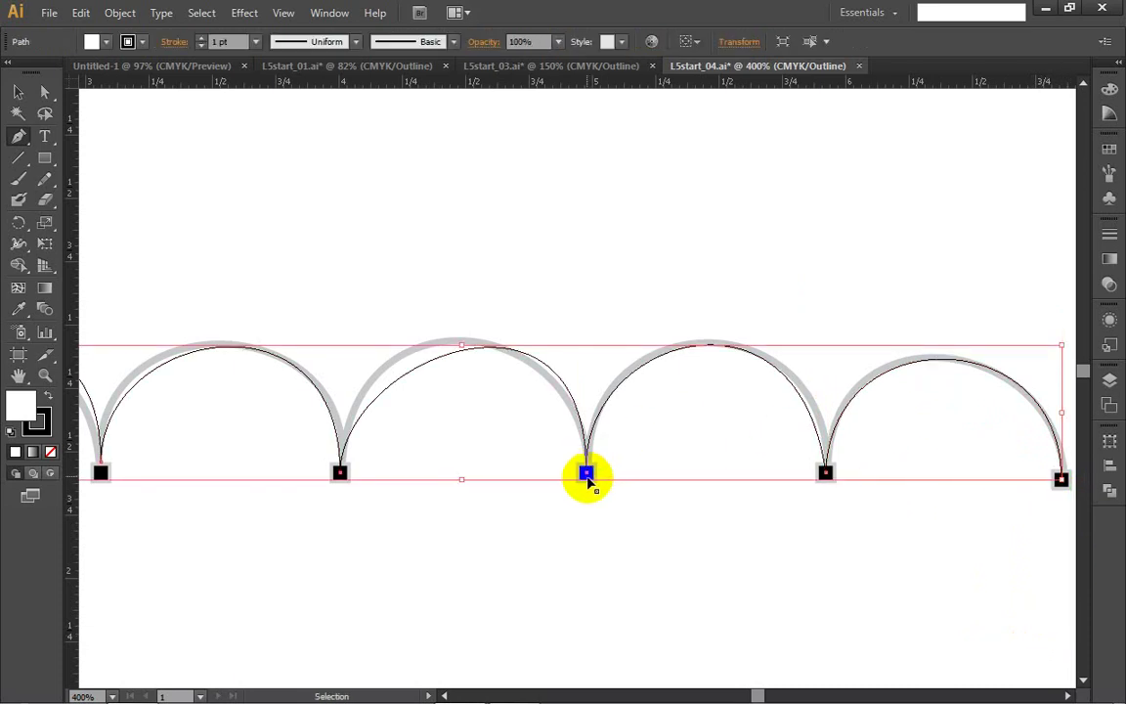
key("ctrl")
key("ctrl")
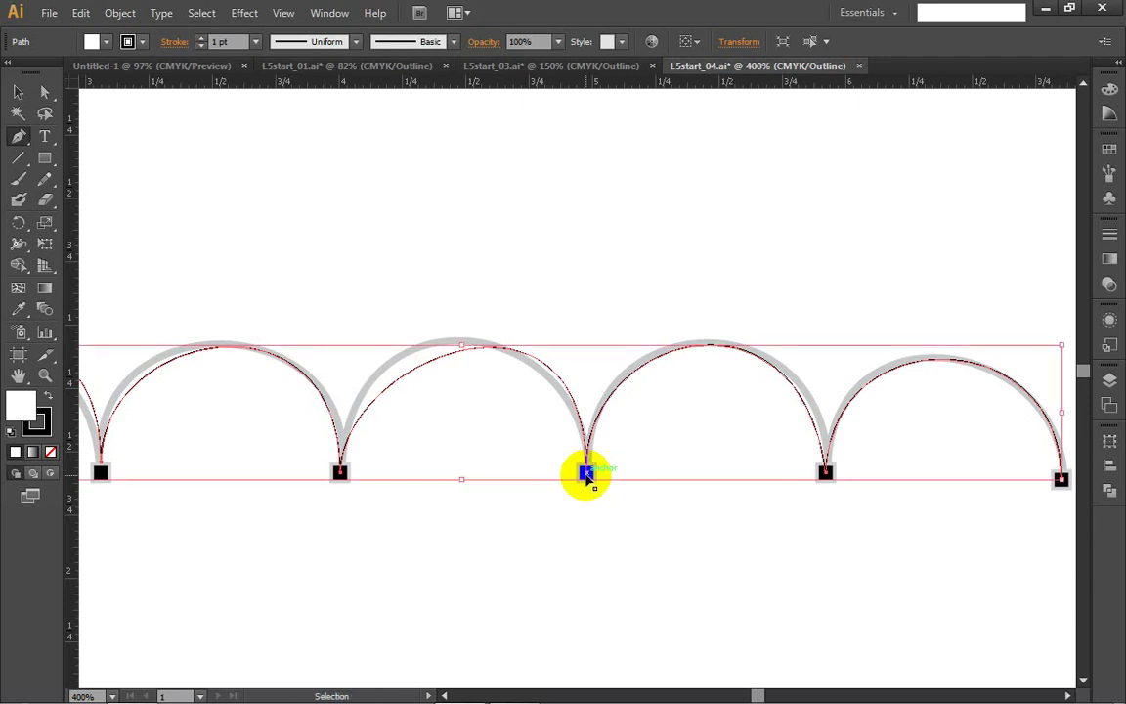
key("ctrl")
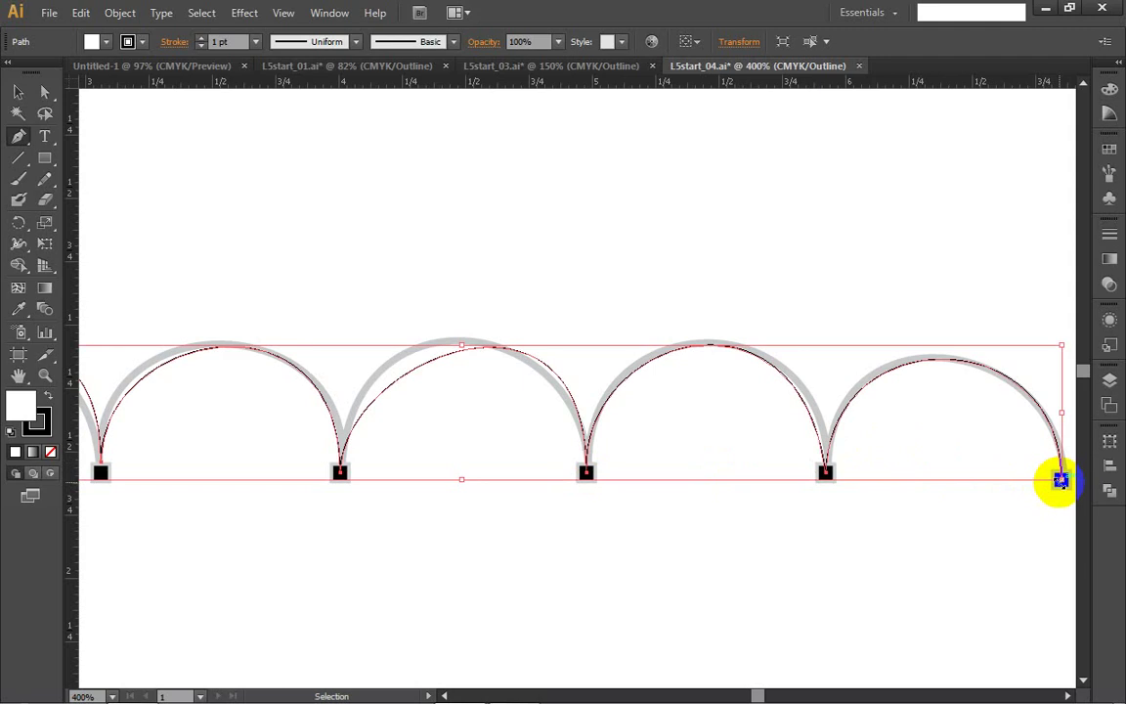
key("ctrl")
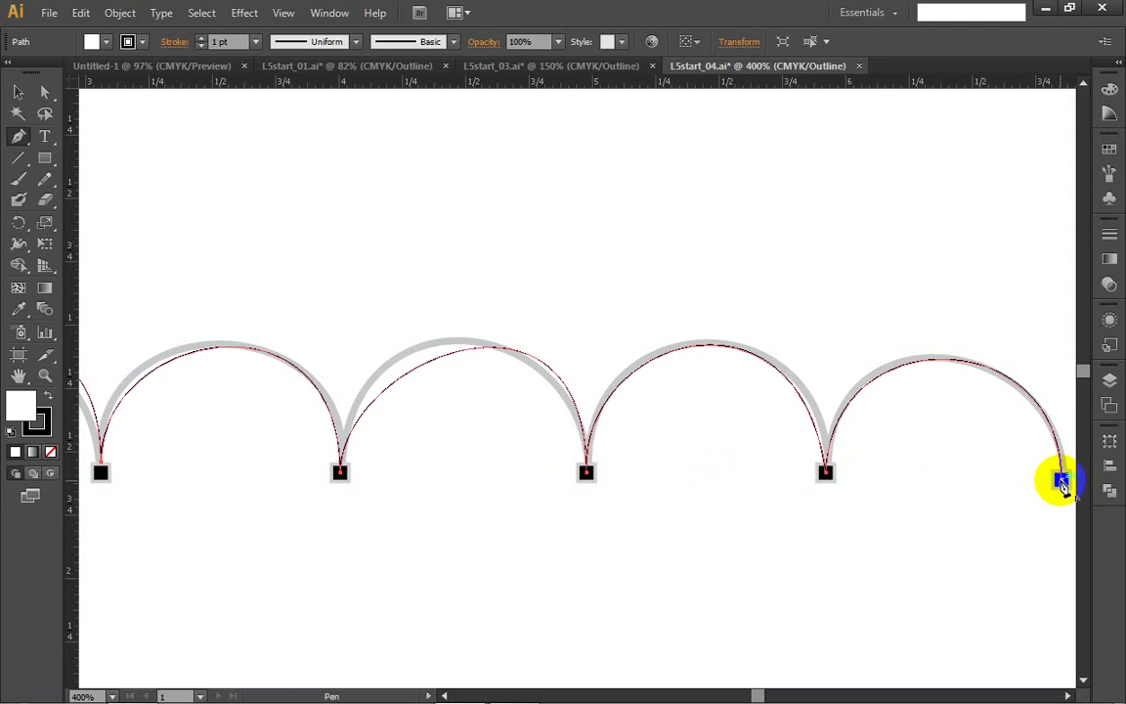
key("ctrl")
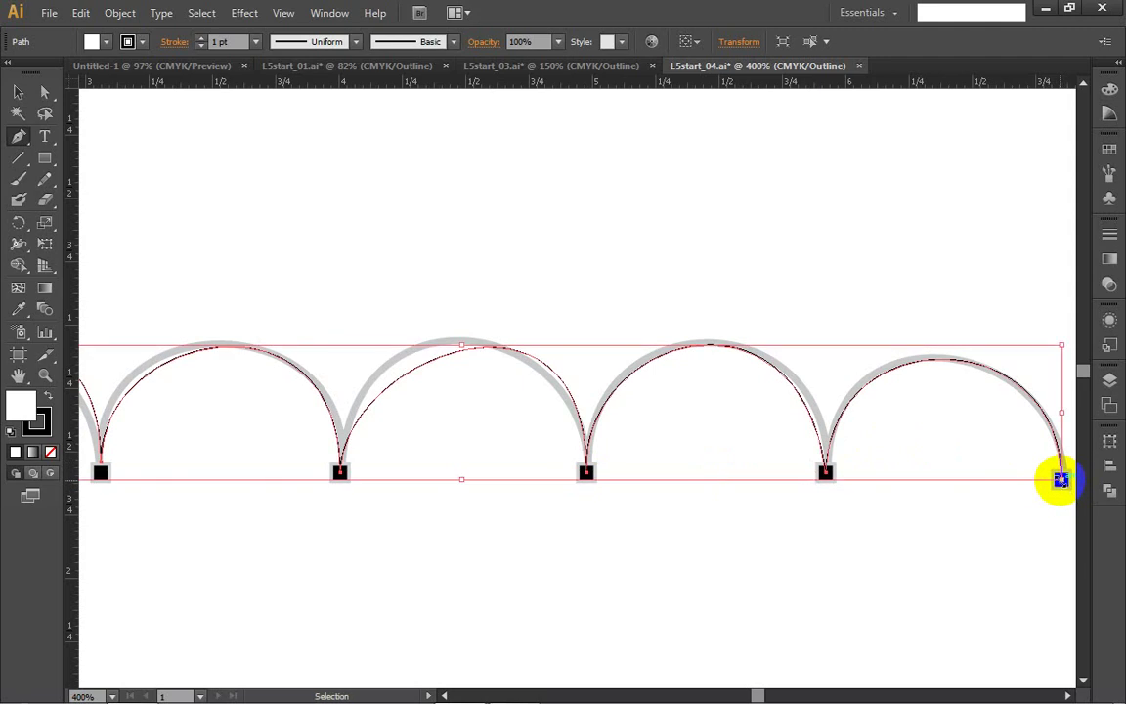
left_click(826, 472, "ctrl")
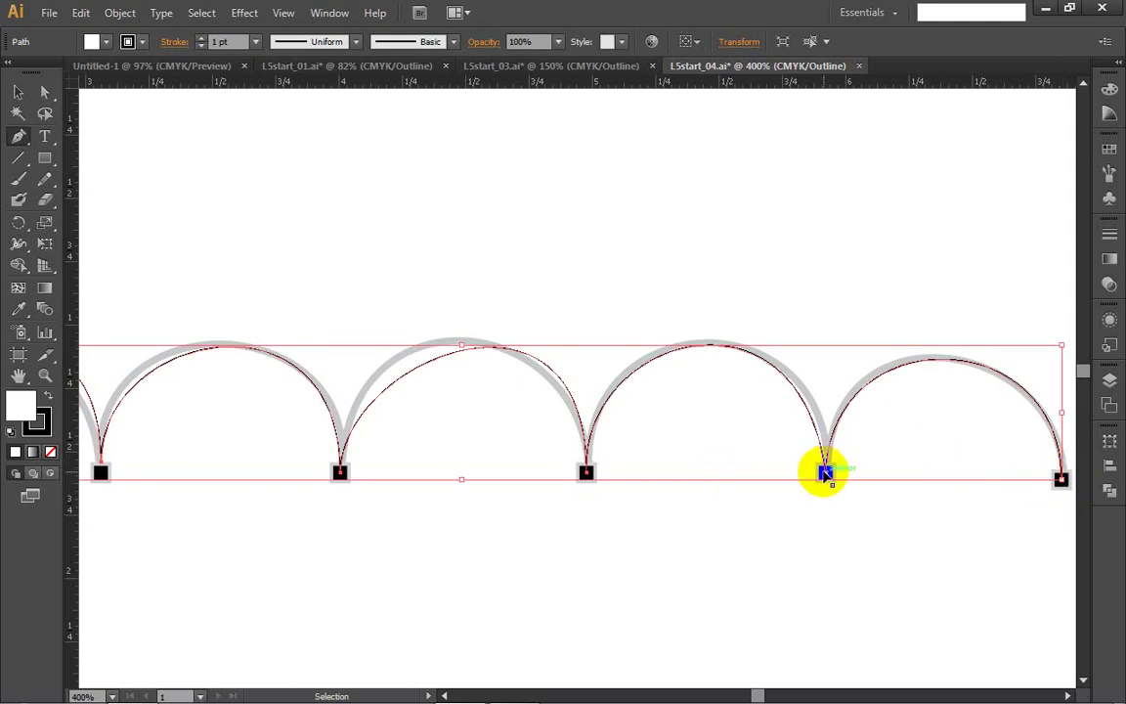
key("ctrl")
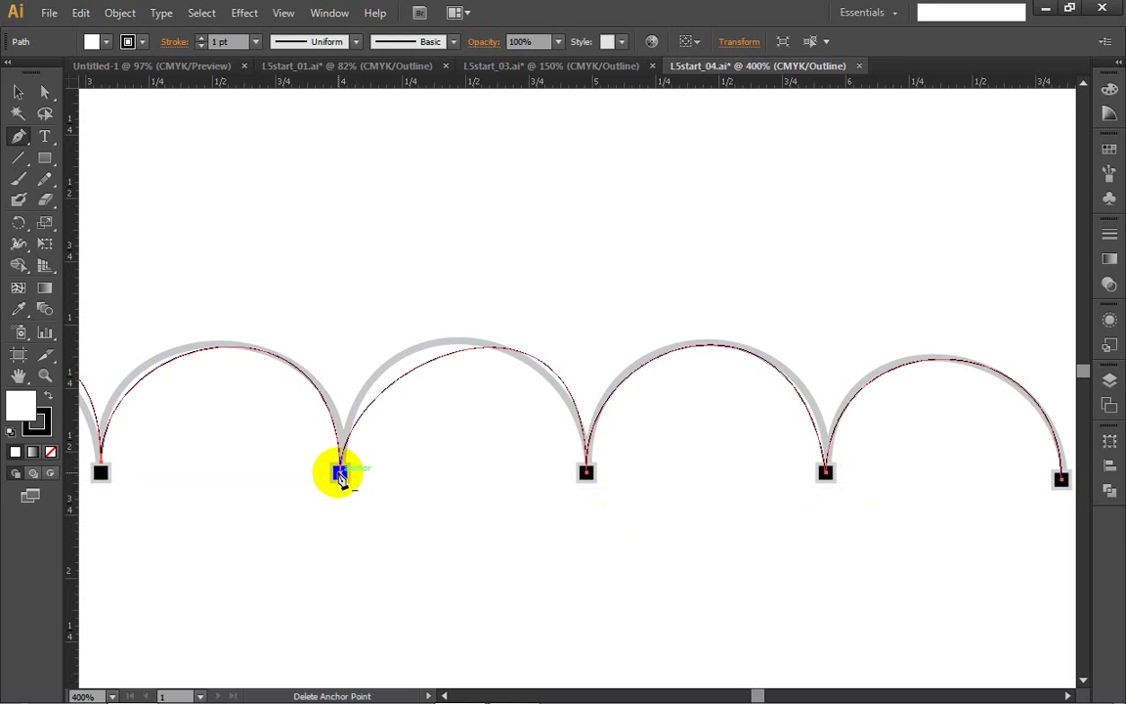
left_click_drag(340, 476, 340, 476)
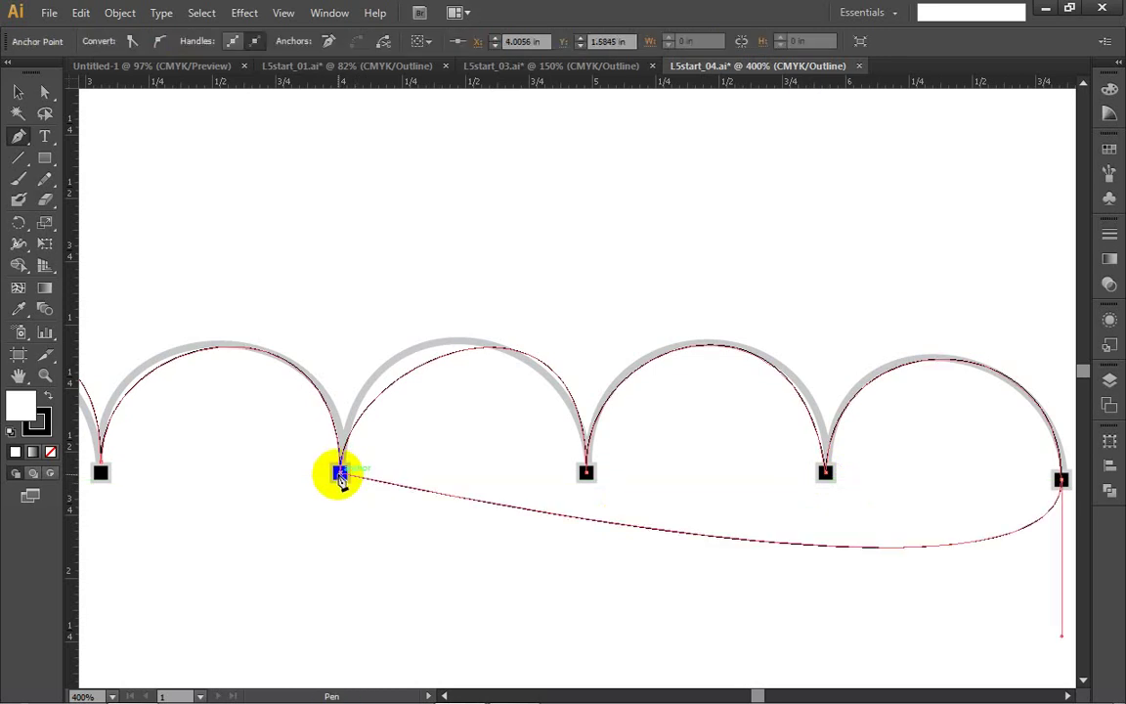
key("ctrl")
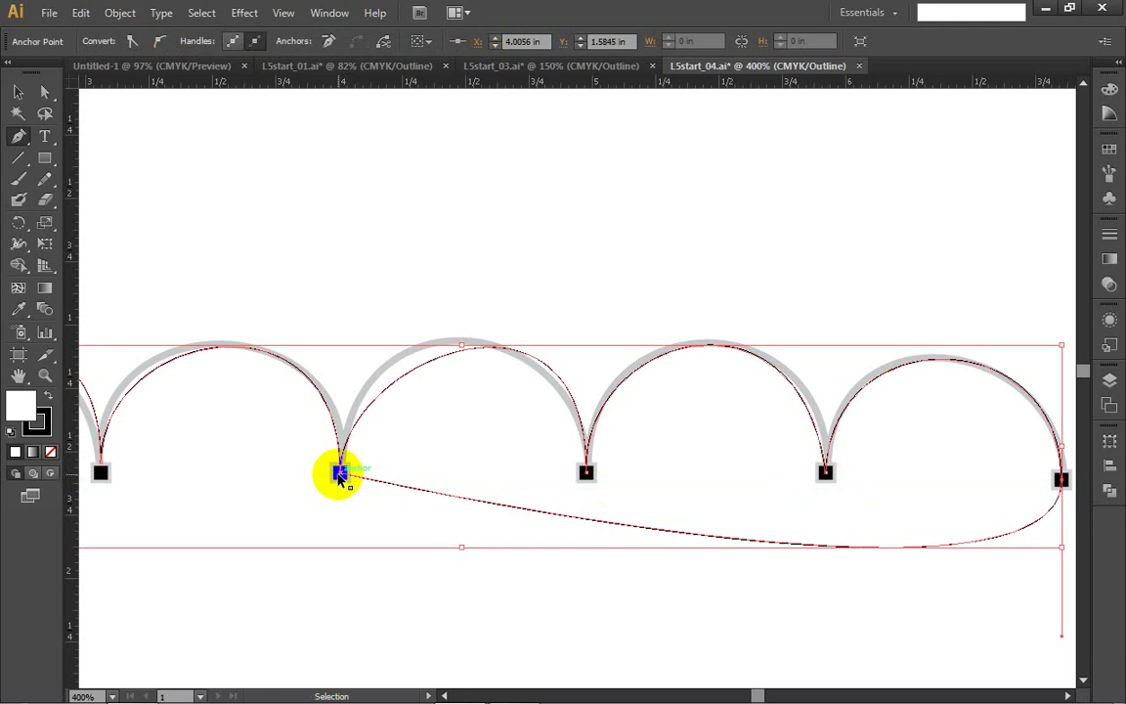
key("ctrl+z")
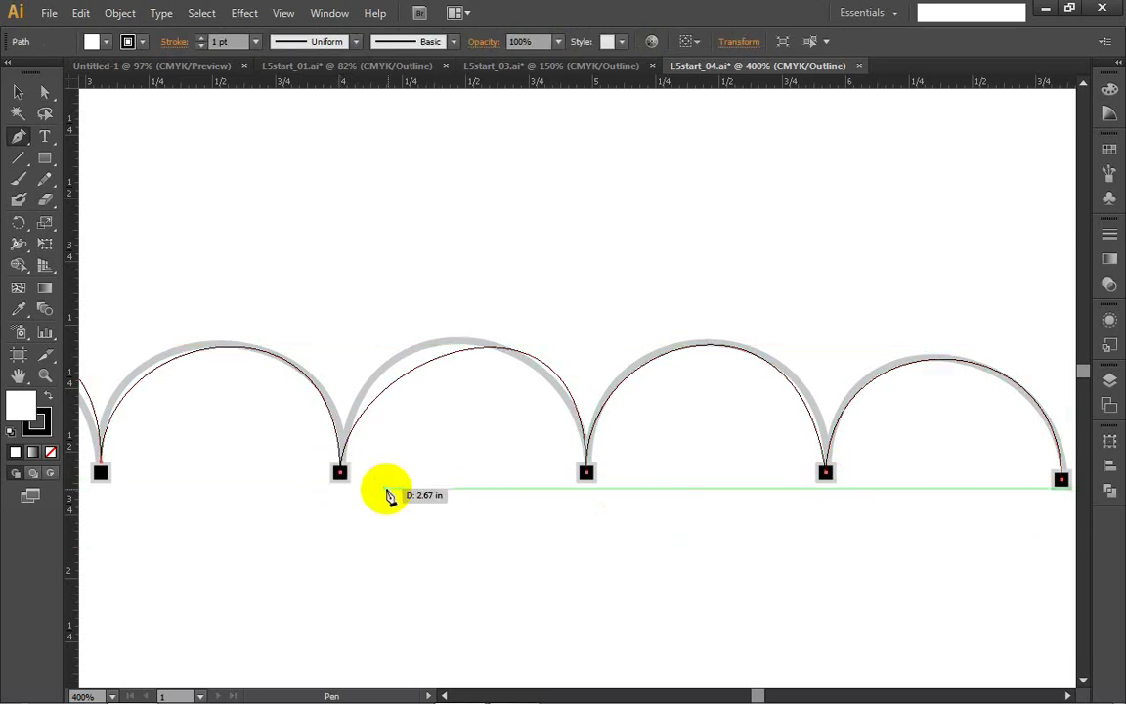
key("ctrl")
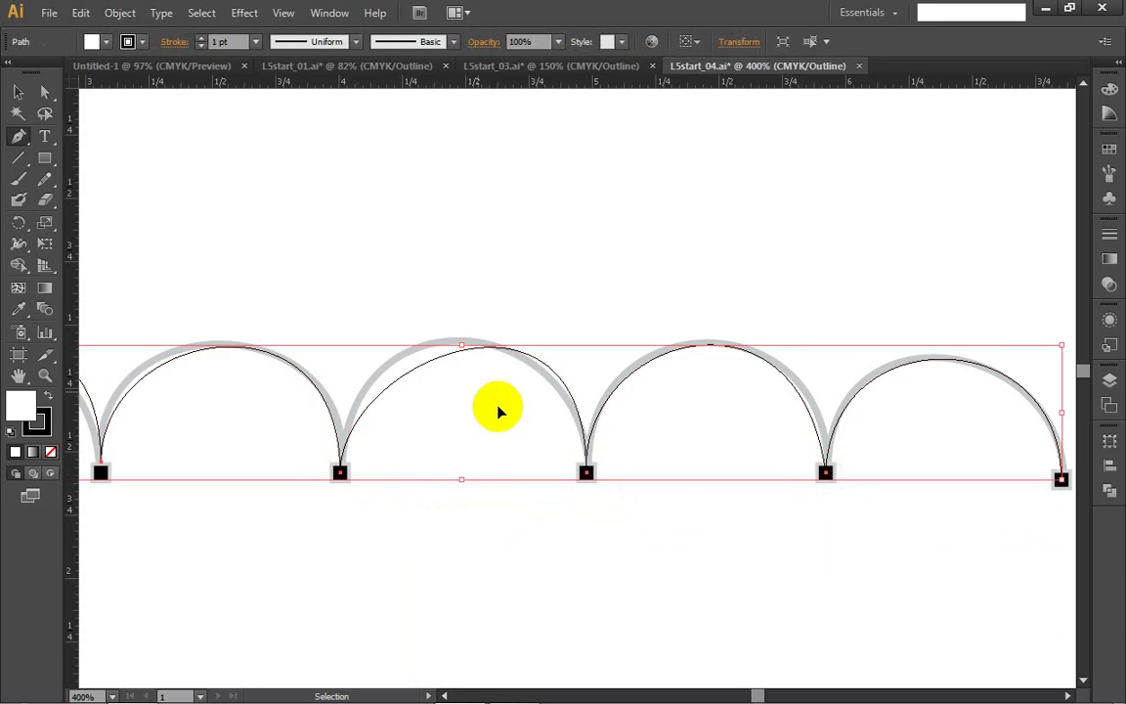
Step: With Direct Selection, tilt the fourth anchor's incoming handle inward over the third arch and straighten its outgoing handle to vertical for the fourth arch
left_click(44, 91)
left_click(586, 473)
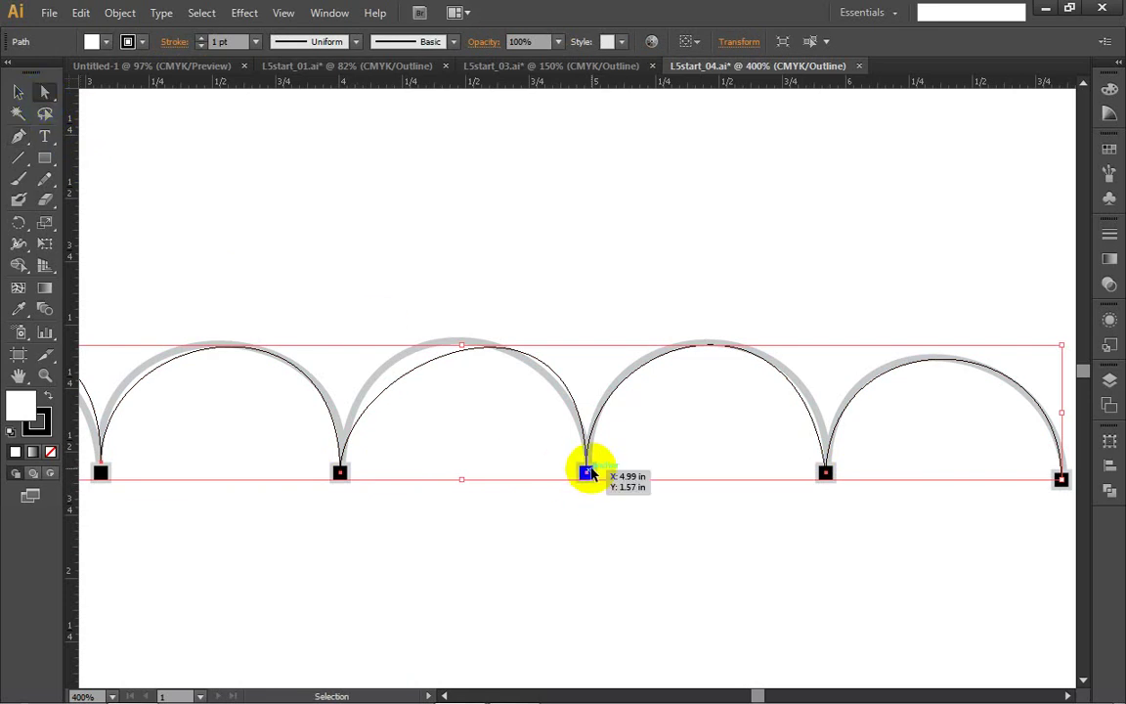
left_click(586, 473)
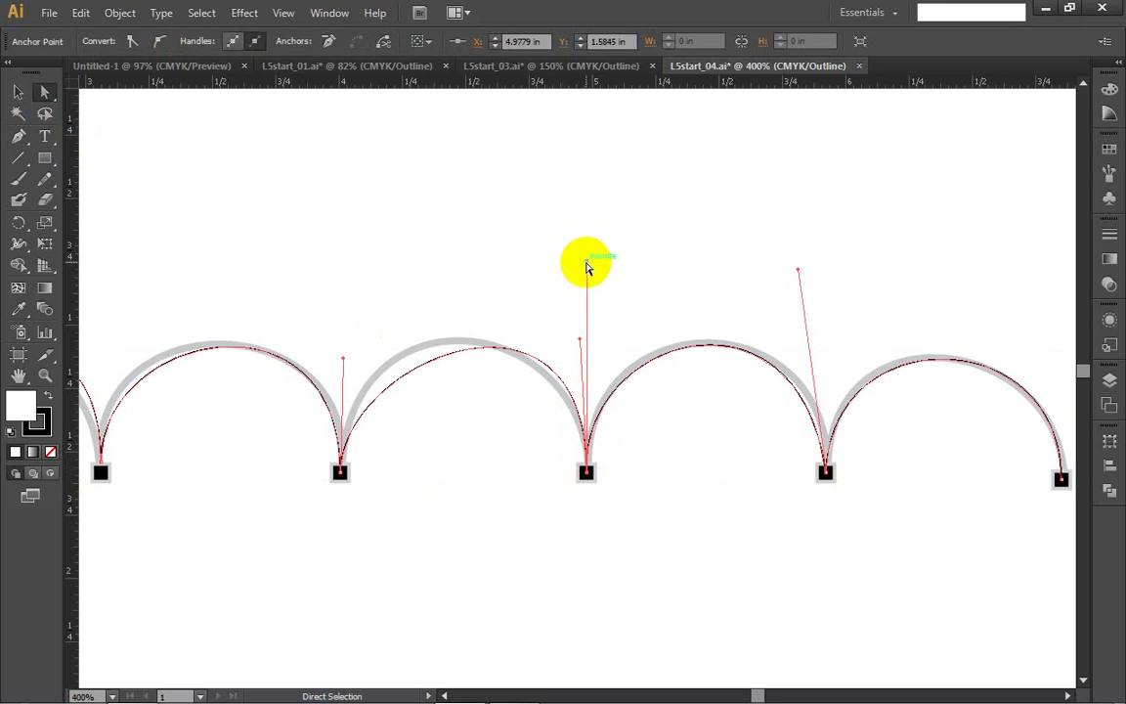
left_click_drag(587, 266, 522, 244)
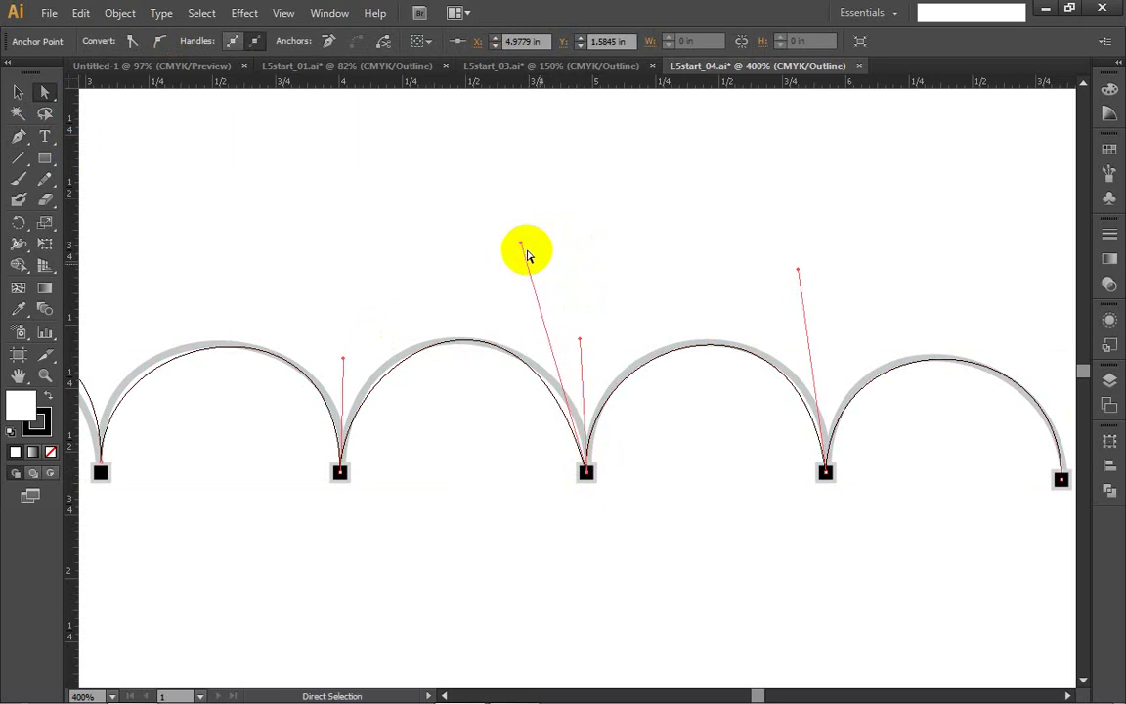
mouse_move(581, 343)
left_mouse_down()
mouse_move(595, 324)
mouse_move(587, 329)
left_mouse_up()
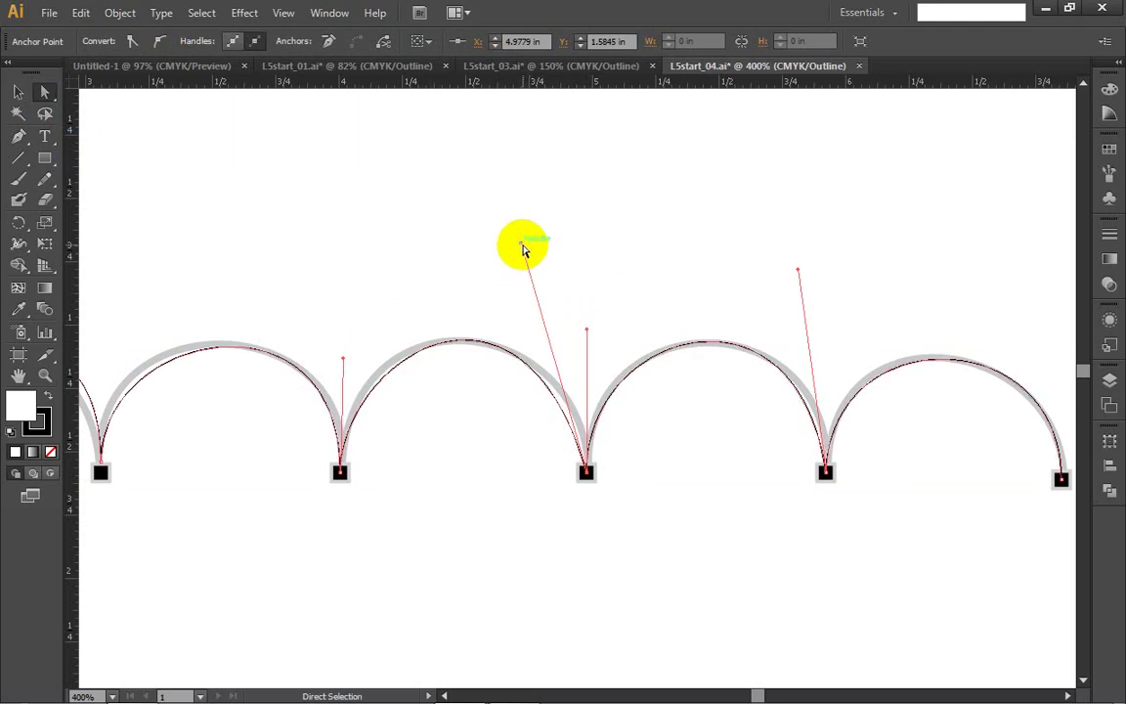
left_click_drag(520, 245, 553, 251)
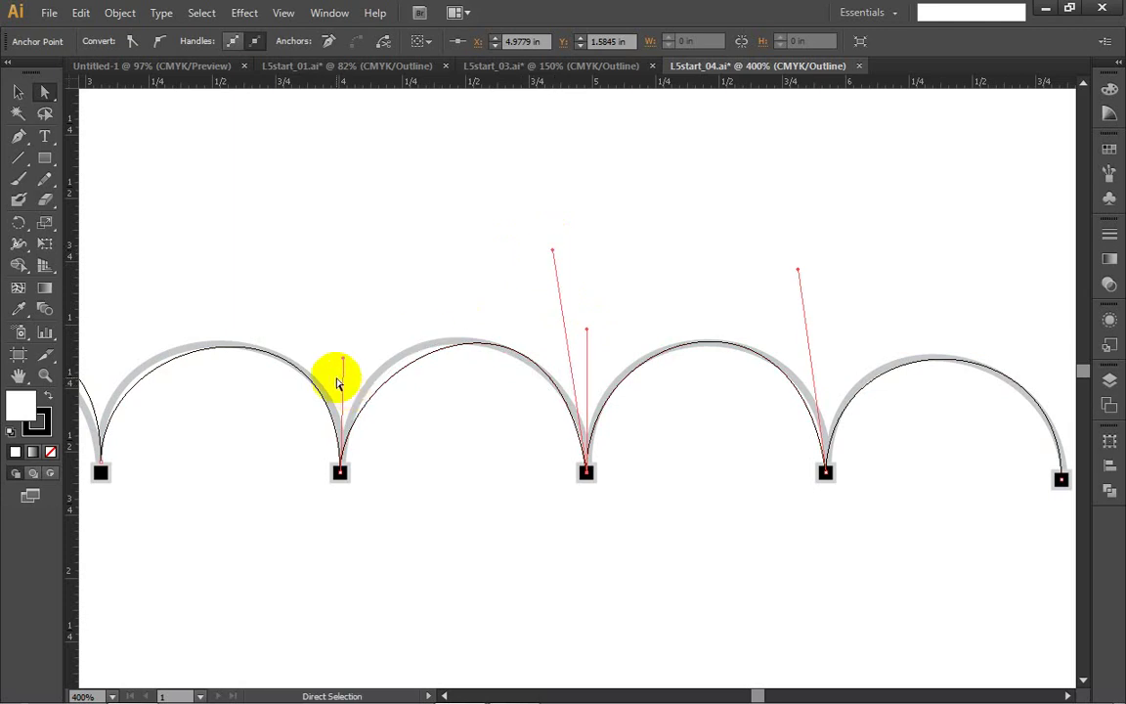
Step: Fit the third arch to the template by lengthening and tilting the third anchor's outgoing handle and refining the fourth anchor's incoming handle
left_click_drag(344, 365, 332, 342)
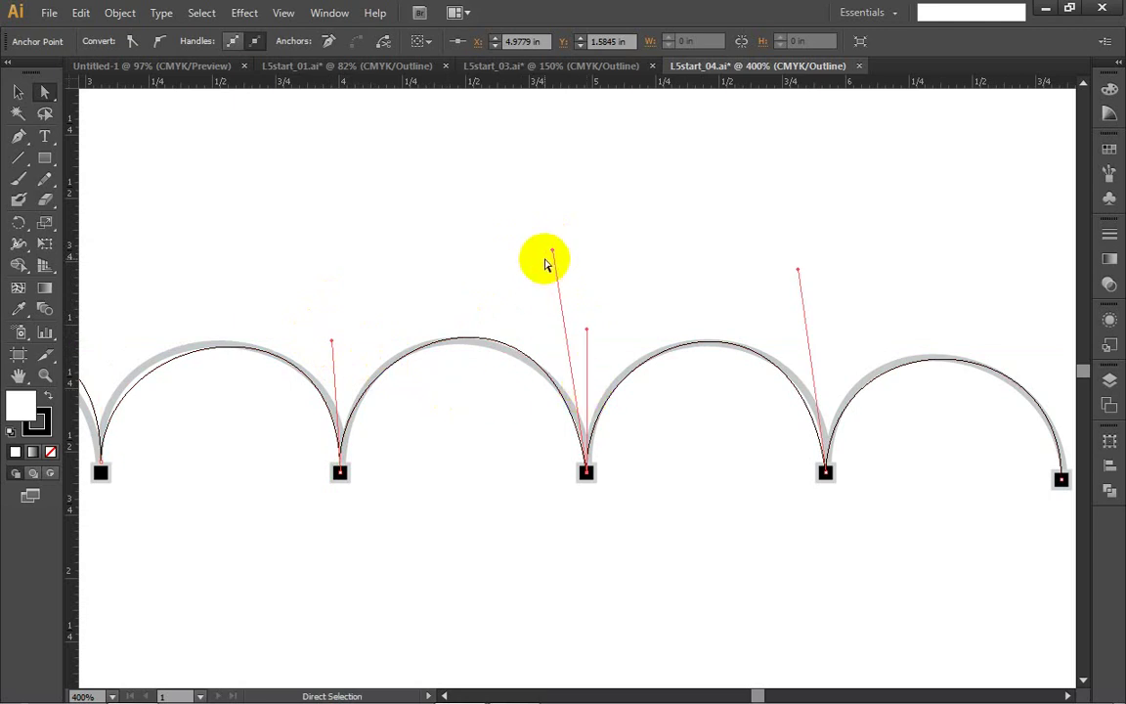
left_click_drag(553, 256, 540, 264)
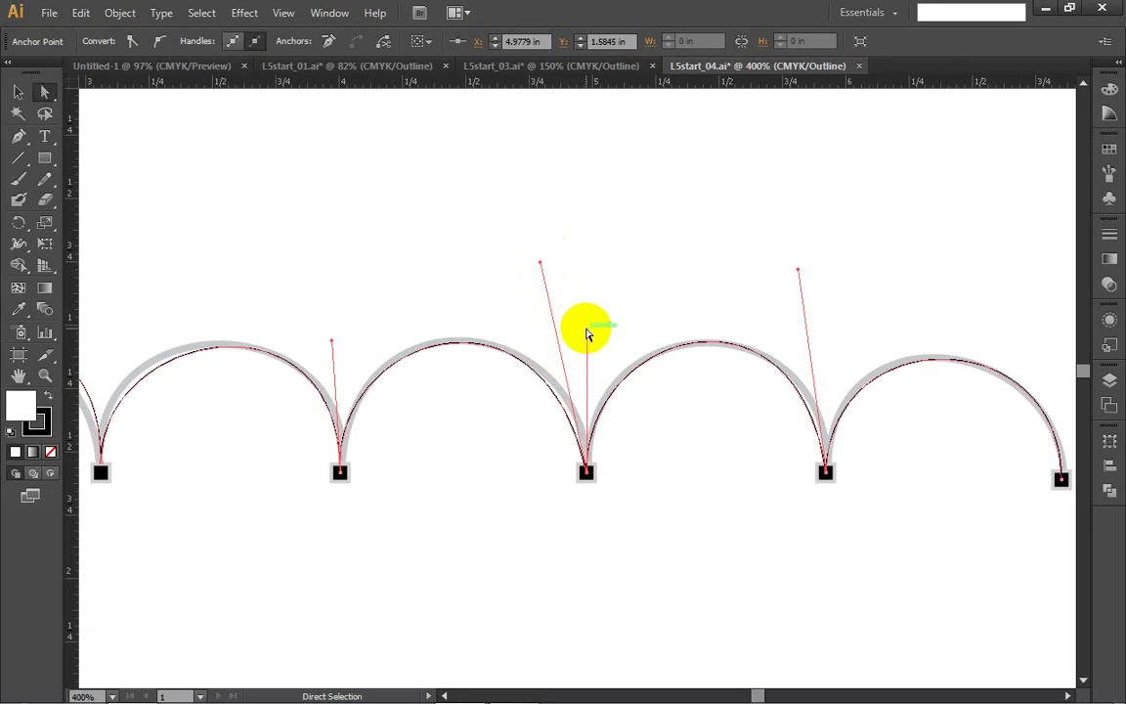
left_click_drag(587, 333, 585, 330)
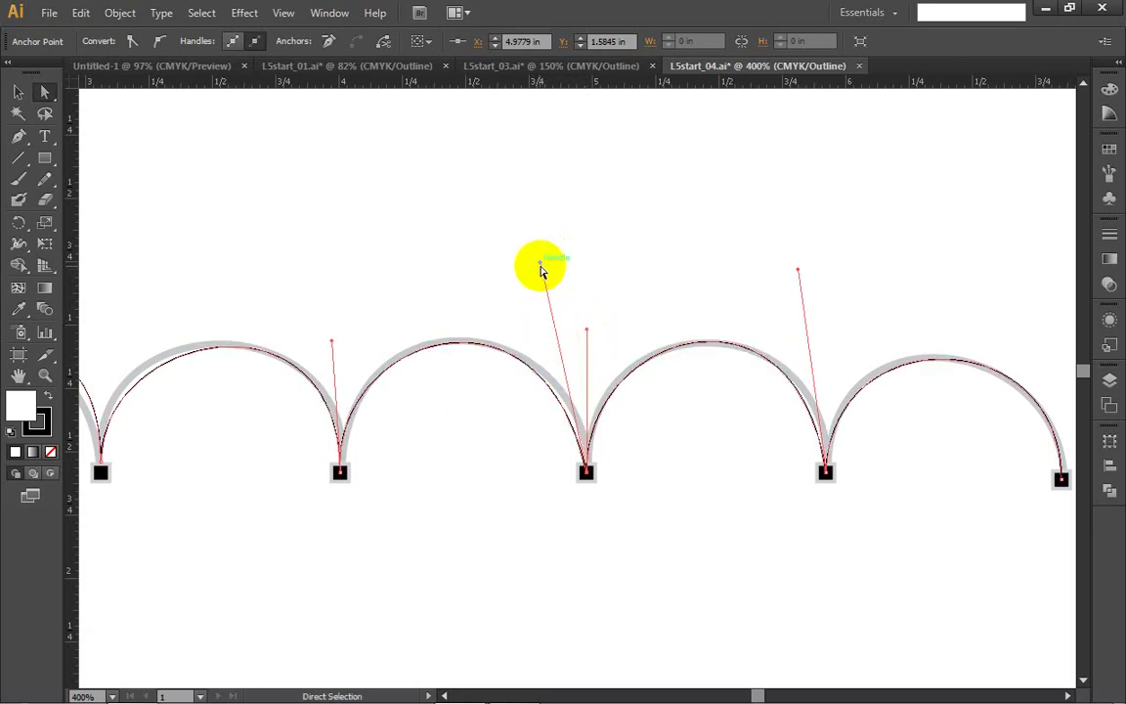
left_click_drag(540, 266, 566, 269)
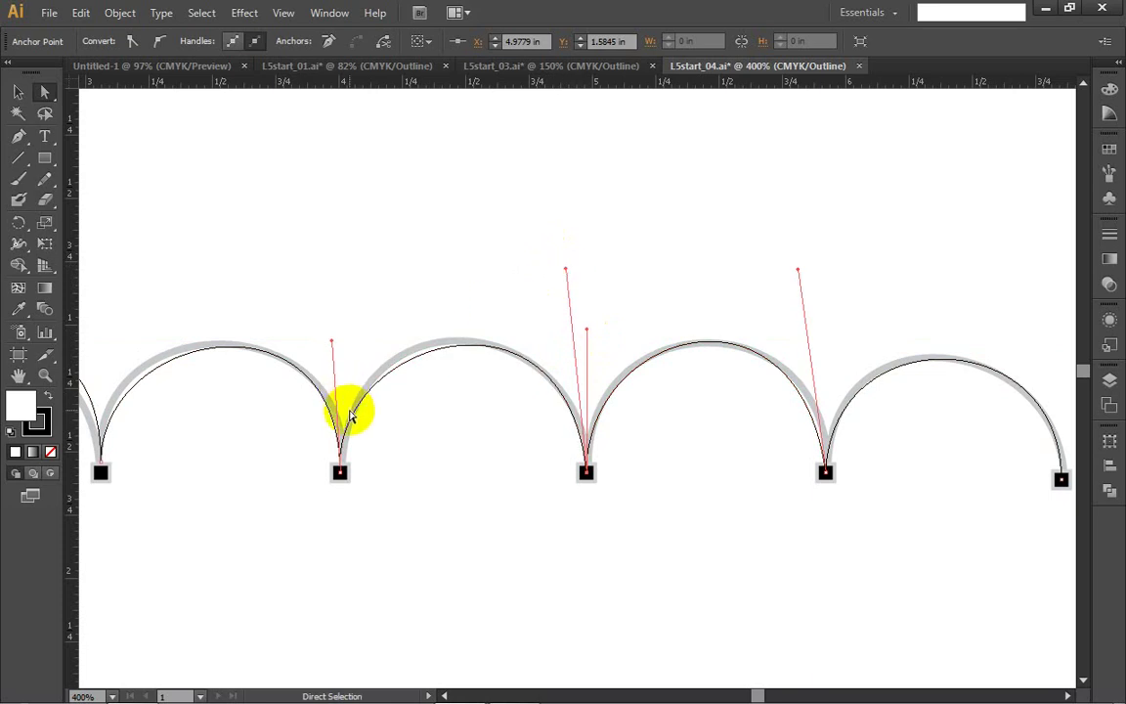
left_click_drag(333, 343, 318, 332)
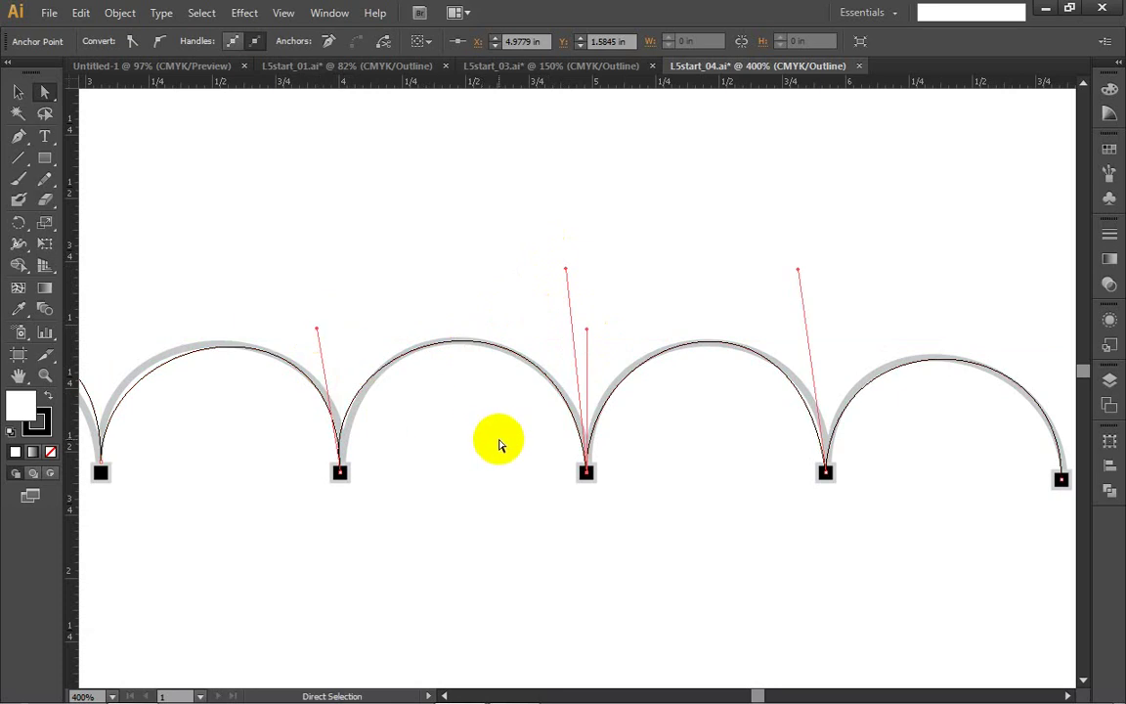
left_click_drag(317, 329, 331, 327)
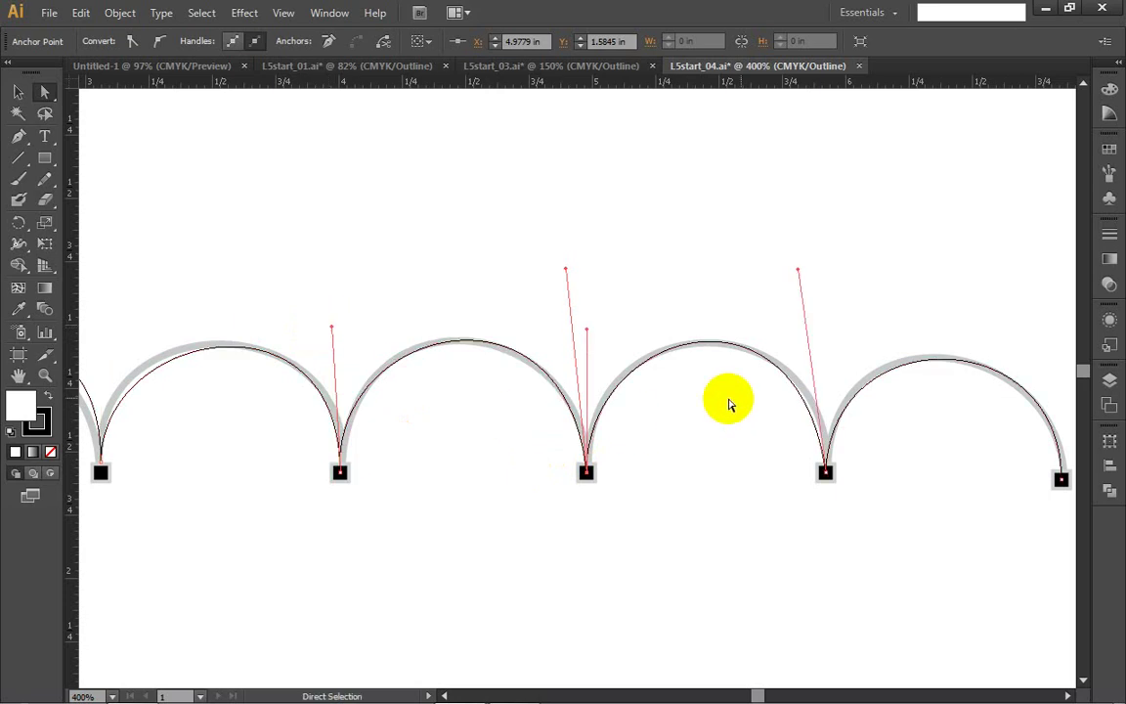
Step: Straighten the fifth anchor's outgoing handle to fit the fifth arch, and tilt the second anchor's outgoing handle outward to fit the second arch
left_click(1062, 479)
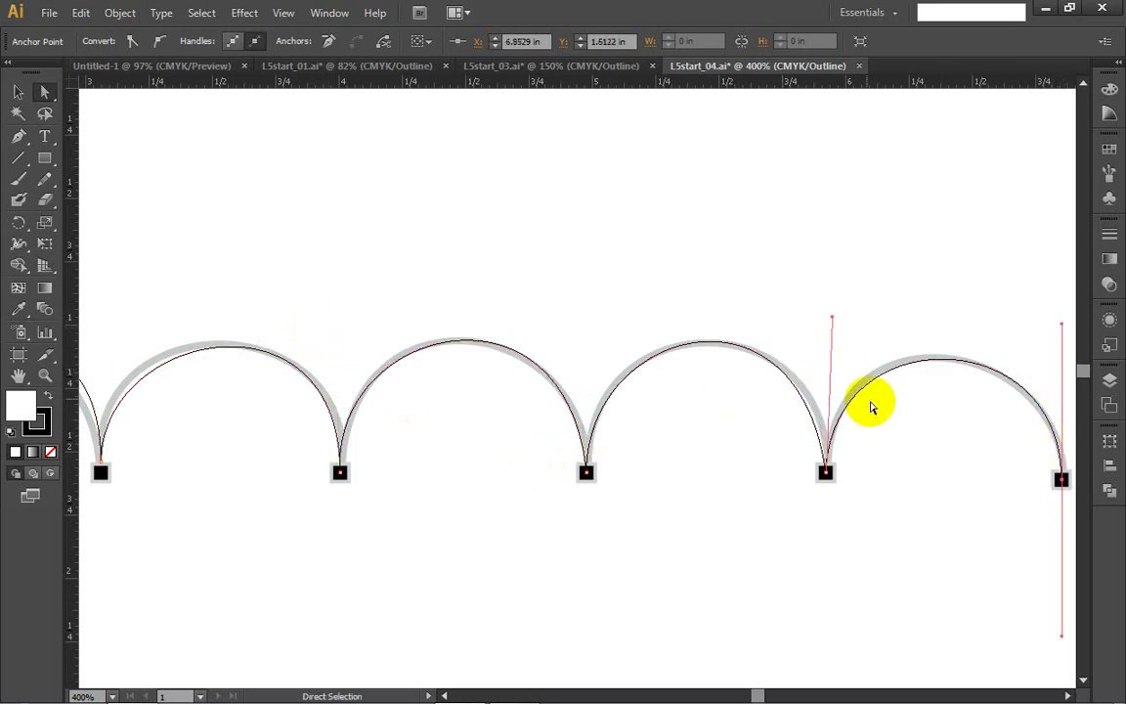
left_click_drag(833, 321, 826, 311)
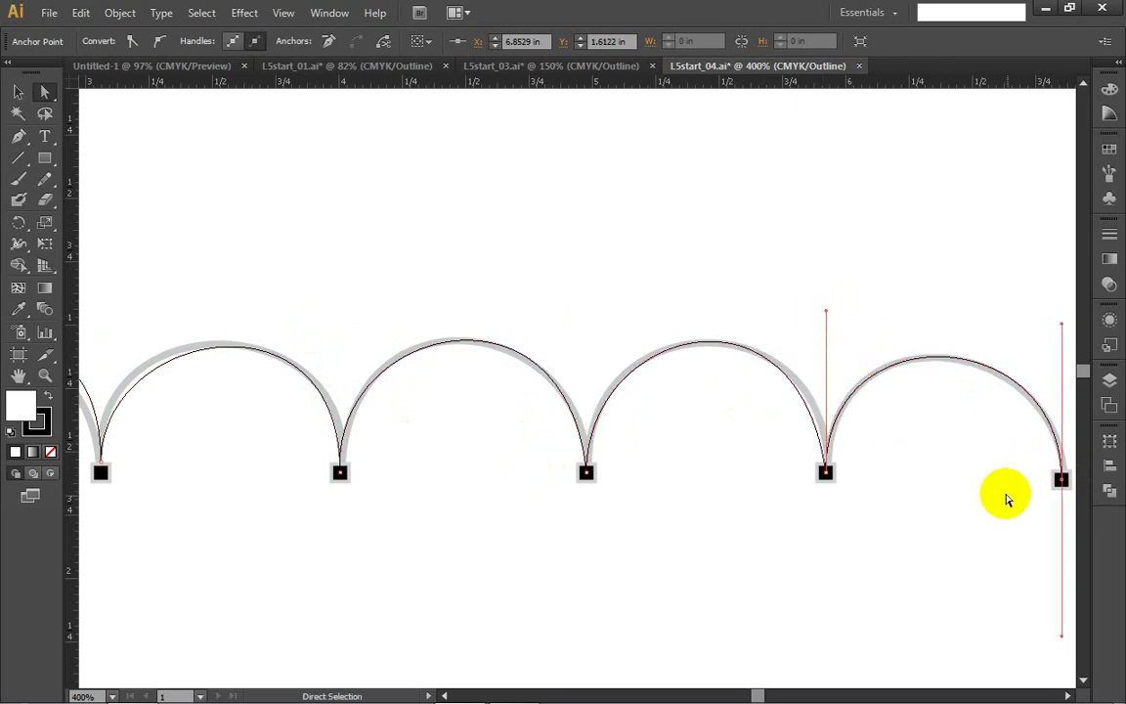
scroll(389, 460, "left", 3)
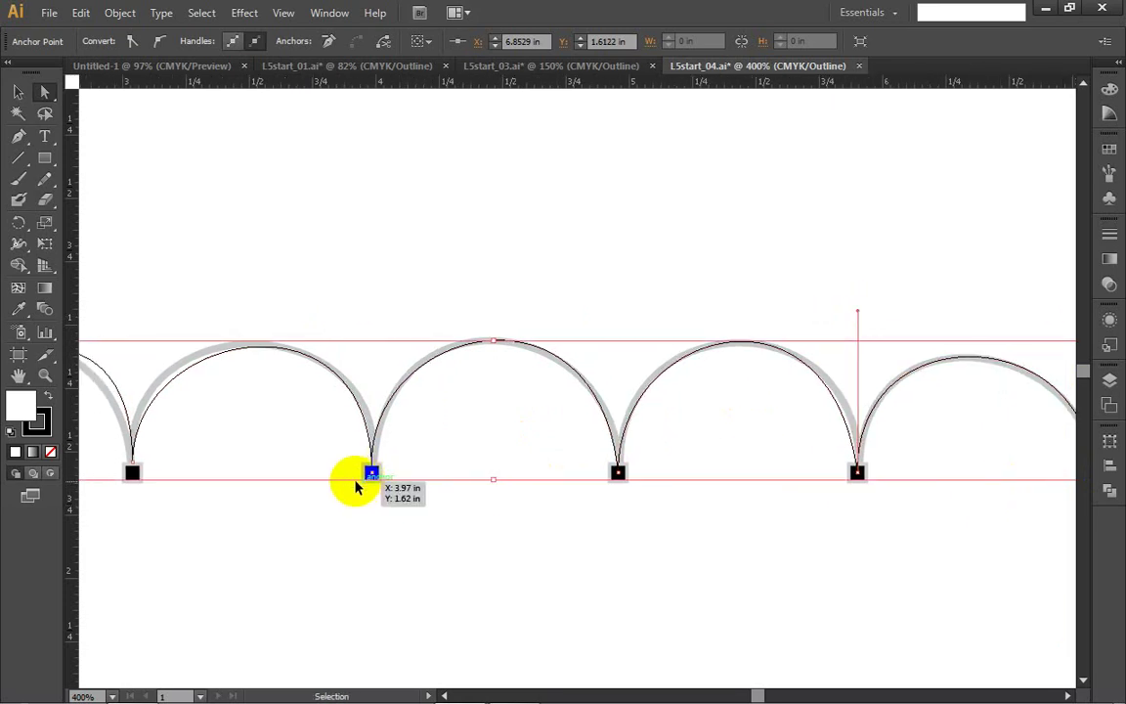
scroll(355, 486, "left", 5)
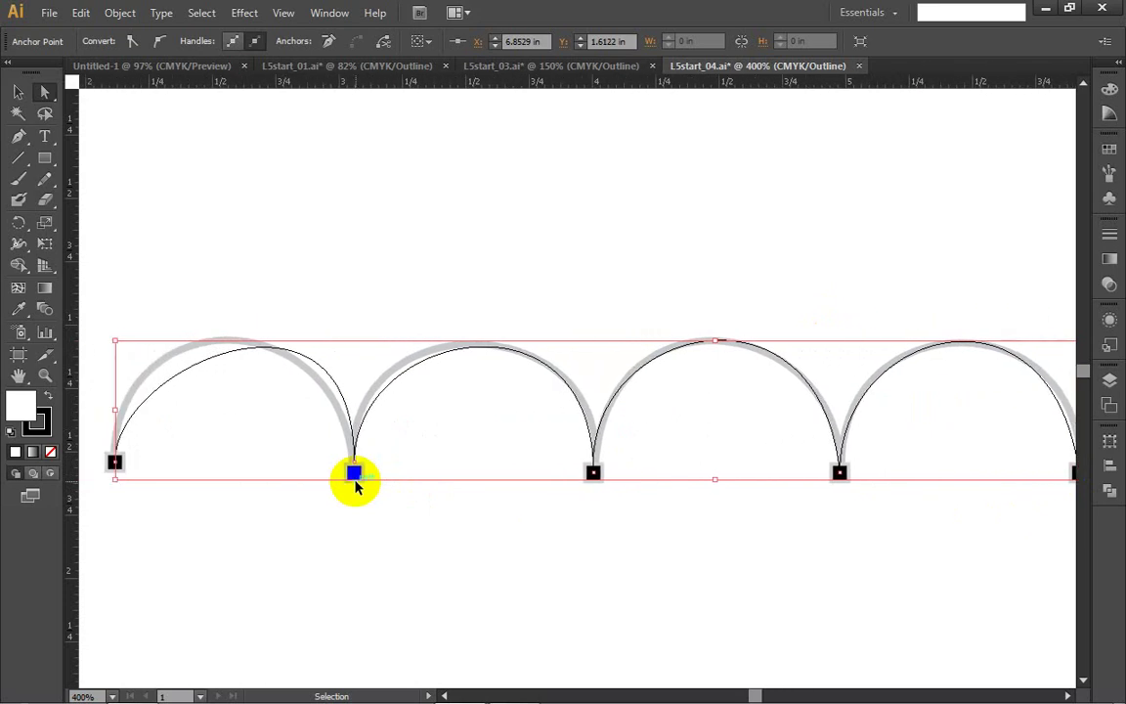
left_click_drag(356, 480, 355, 460)
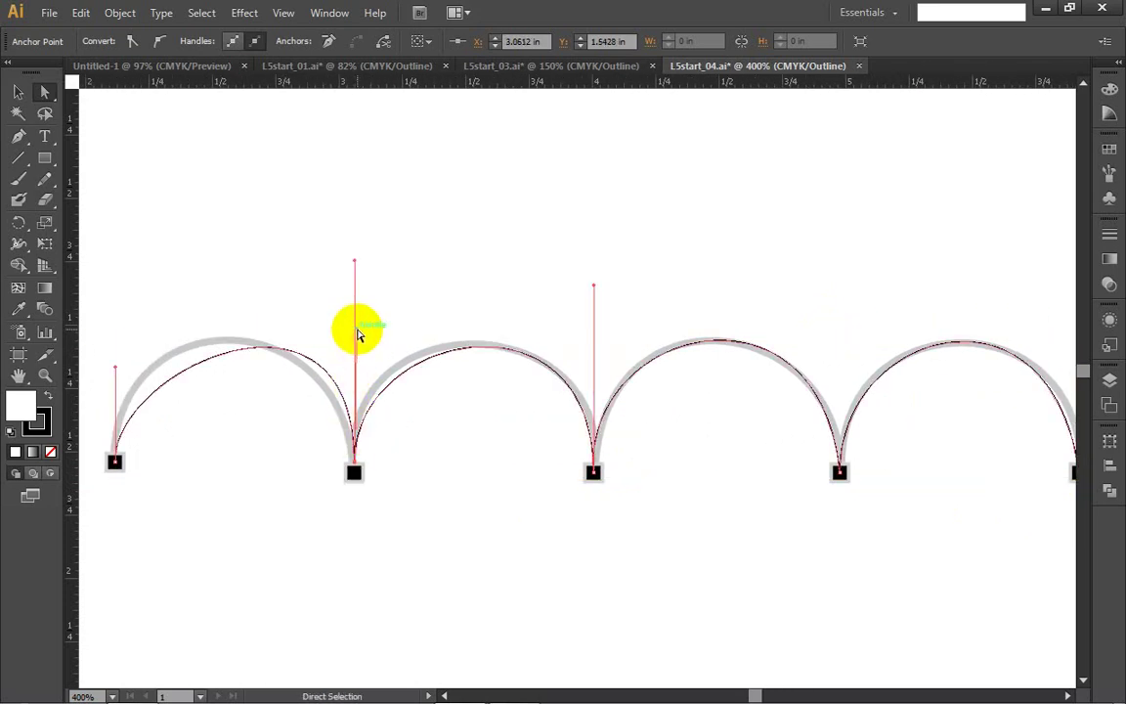
left_click_drag(359, 333, 341, 320)
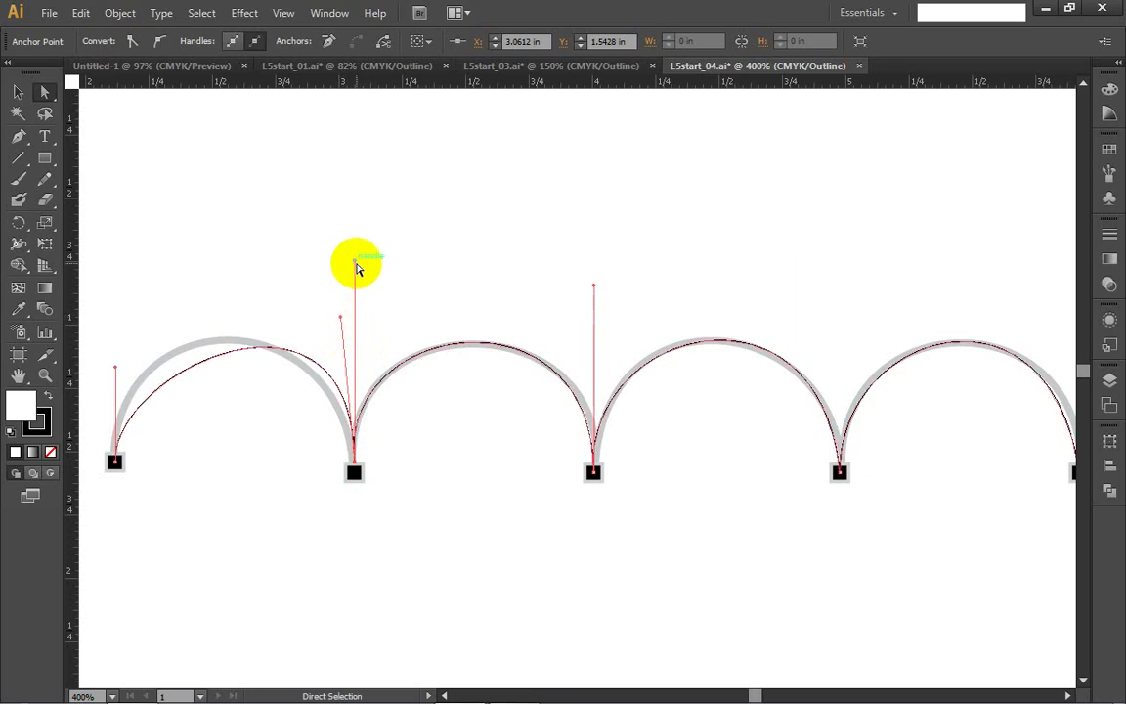
Step: Fit the first arch of template A by tilting the second anchor's incoming handle inward and lengthening the first anchor's handle slightly outward
left_click_drag(355, 262, 316, 264)
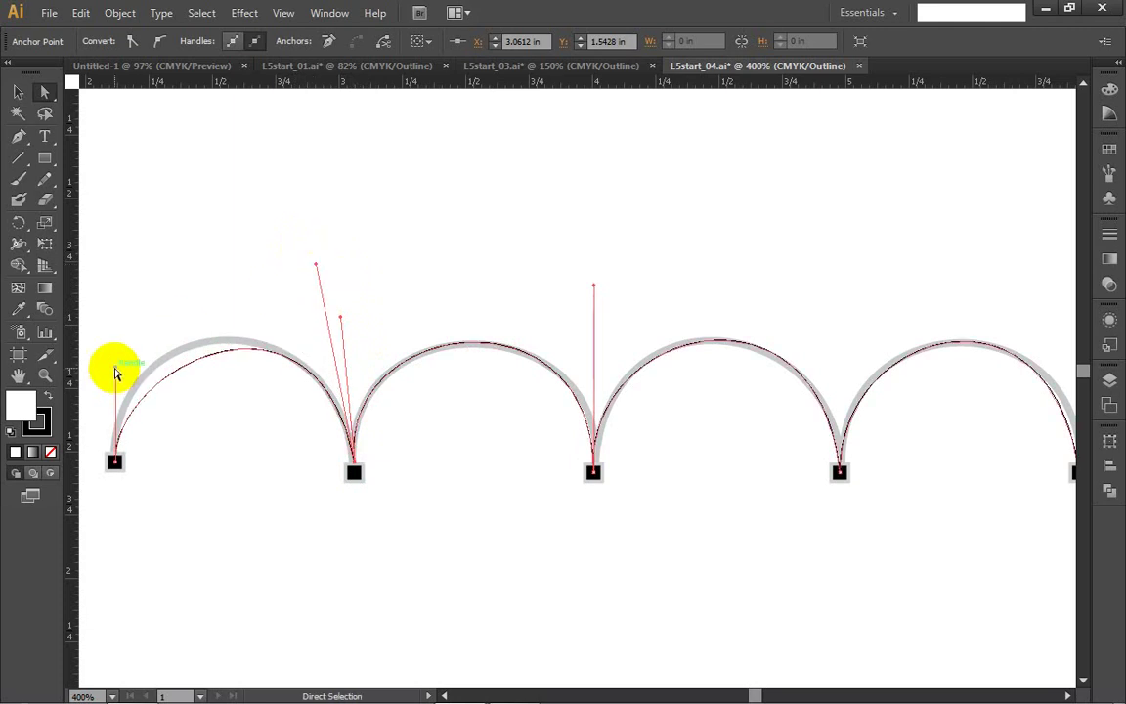
left_click_drag(114, 369, 271, 335)
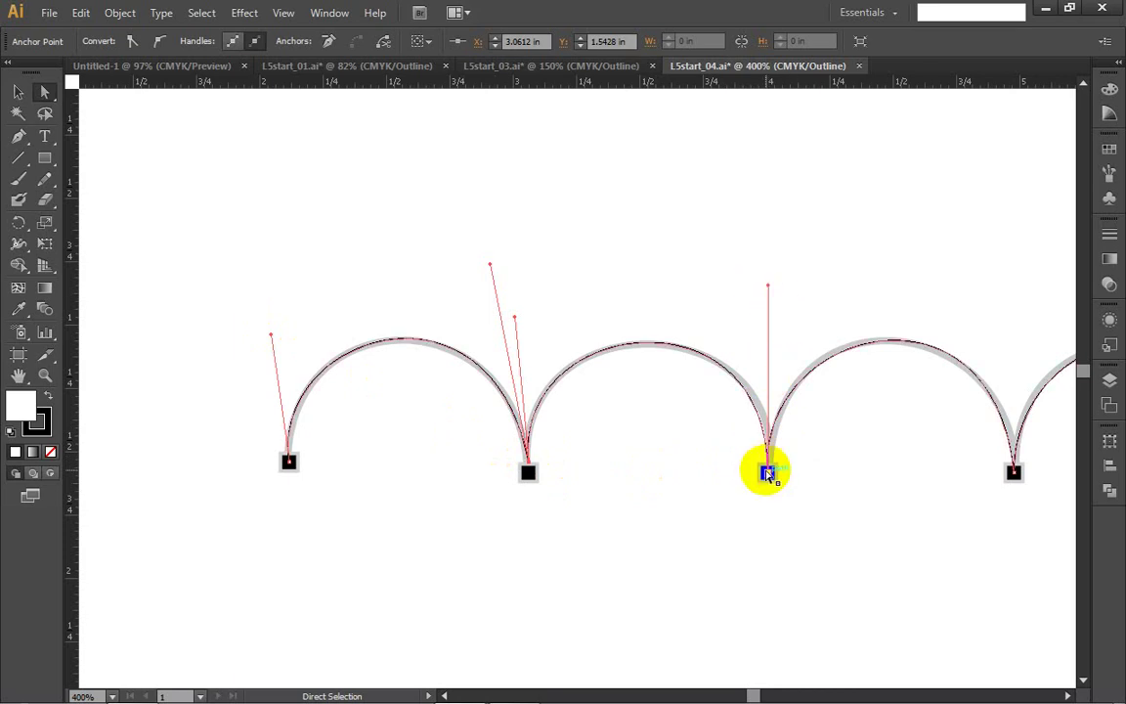
Step: Refine the third anchor by shortening its incoming handle and tilting it toward the third arch, straighten its outgoing handle, and deselect the path
left_click_drag(768, 473, 768, 473)
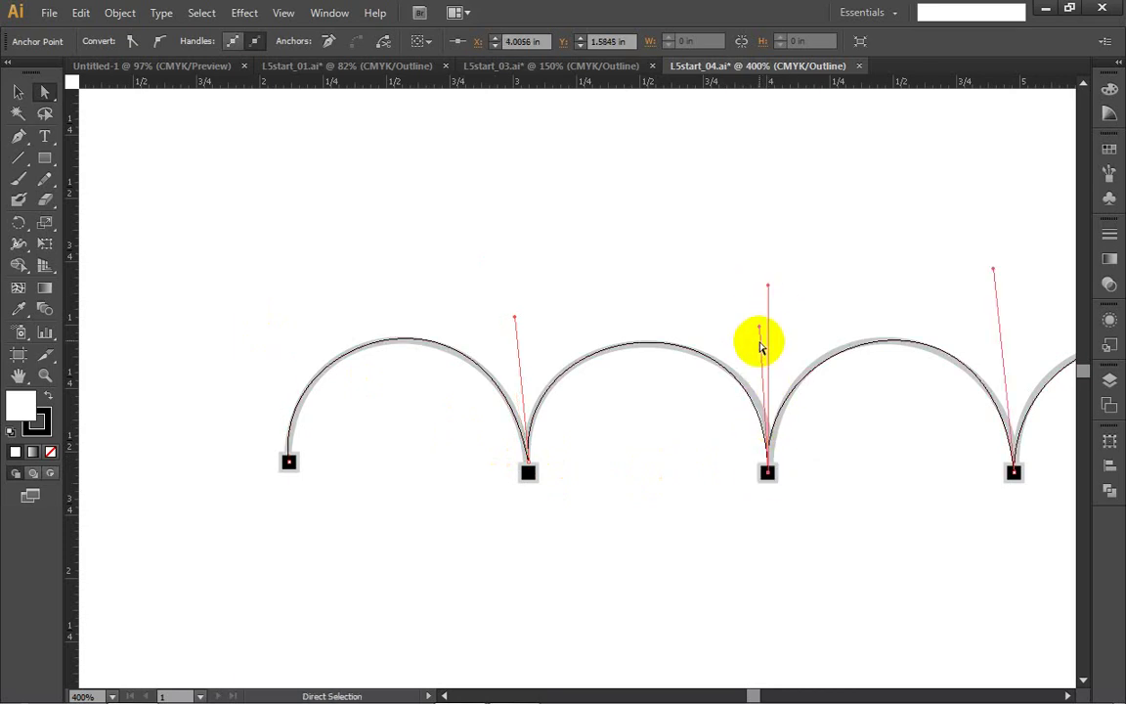
left_click_drag(761, 329, 776, 295)
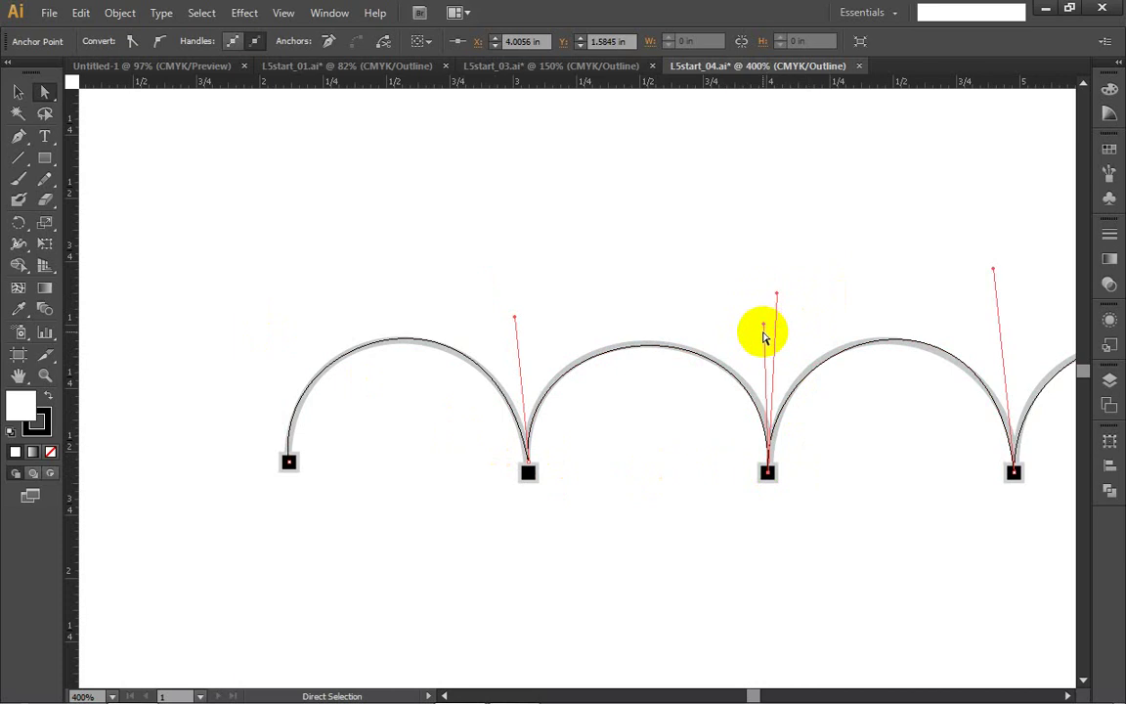
left_click_drag(763, 326, 777, 299)
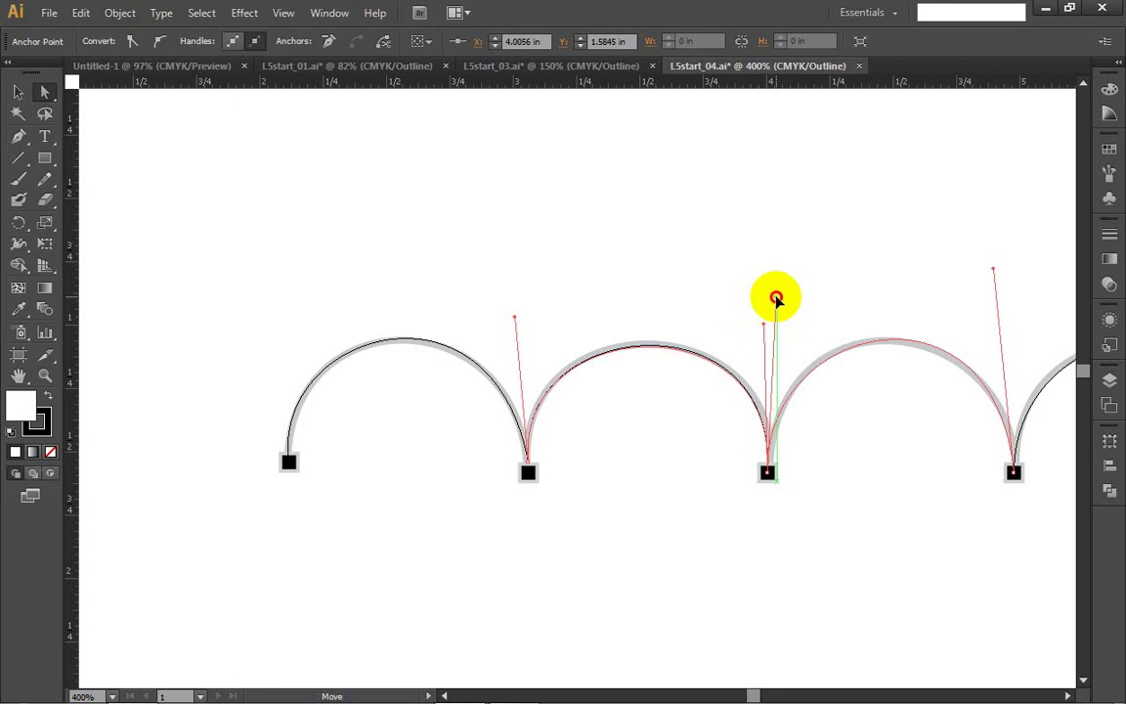
left_click_drag(776, 298, 777, 296)
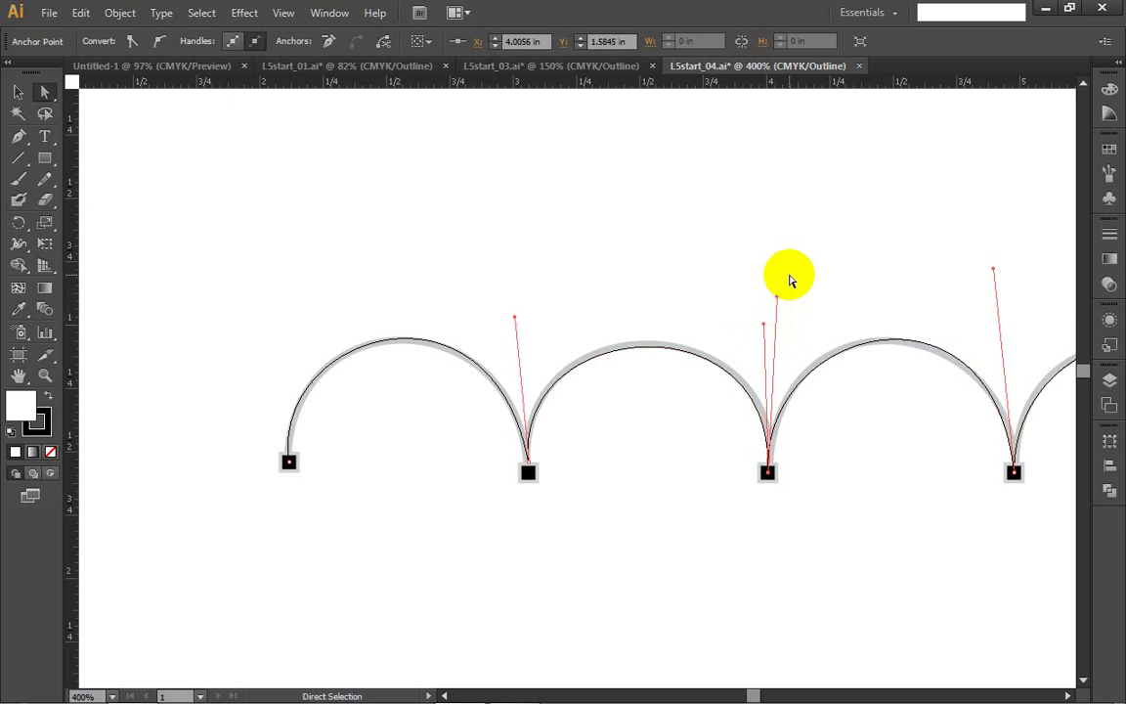
key("v")
left_click(649, 262)
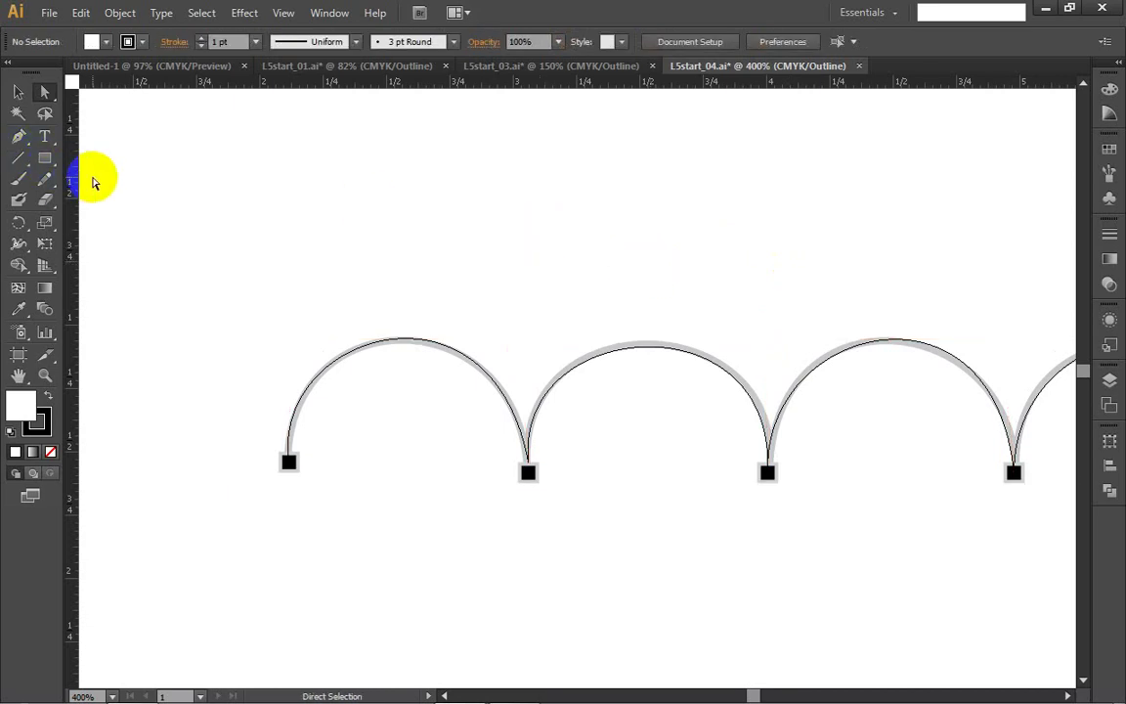
Step: Start tracing template B with the Pen tool, giving the first anchor a vertical upward handle and drawing the first arch to the second anchor
scroll(624, 382, "down", 1)
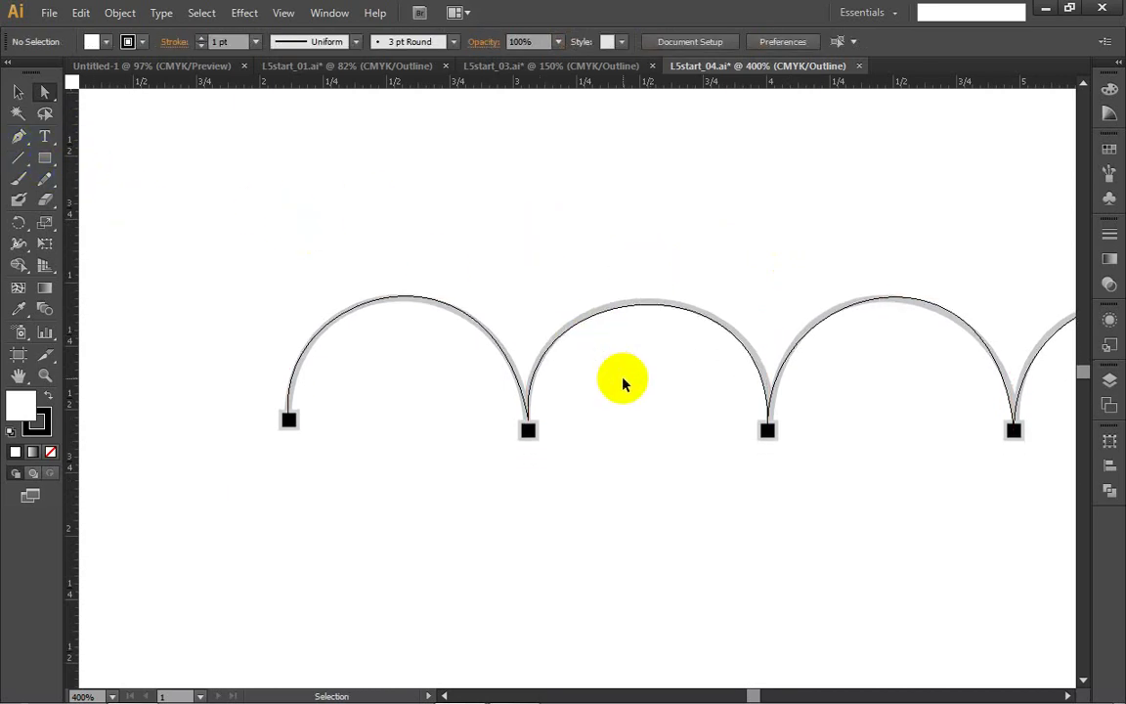
scroll(624, 380, "down", 2)
scroll(626, 387, "down", 3)
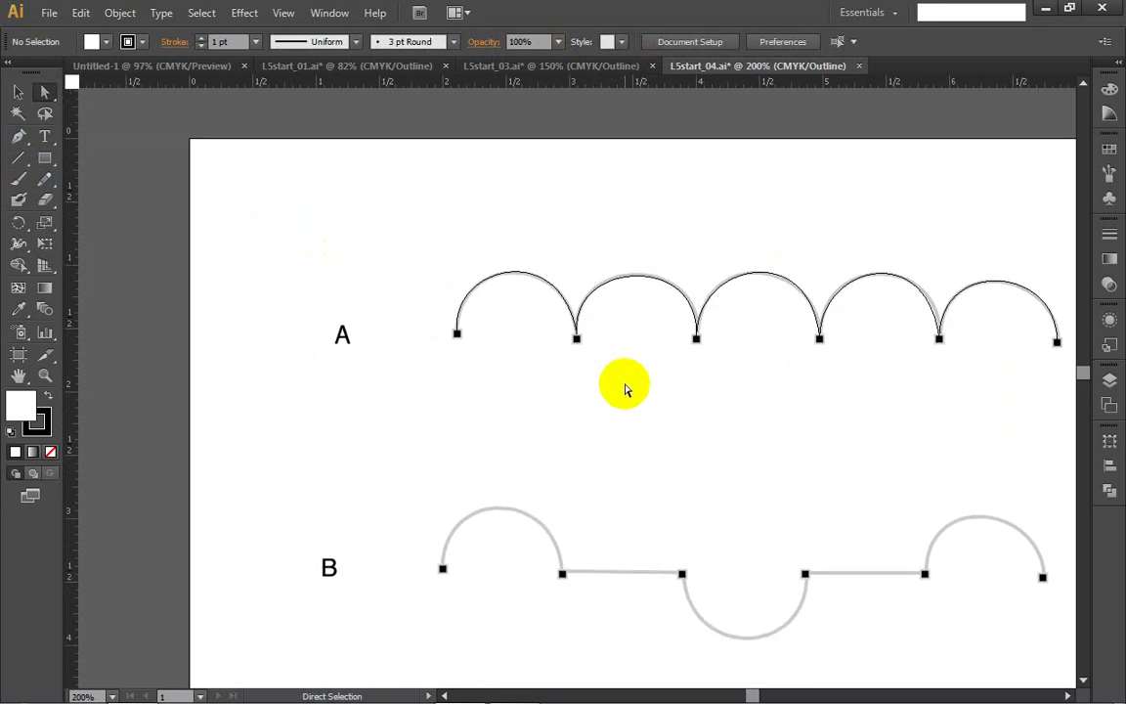
scroll(627, 415, "down", 3)
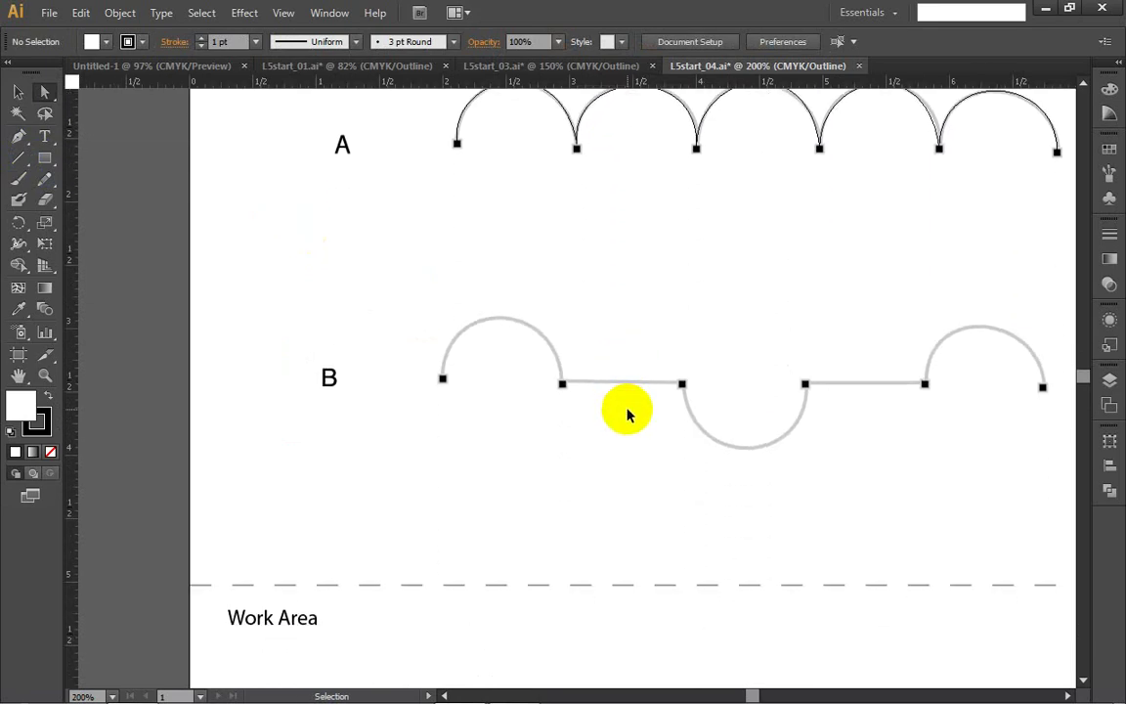
scroll(627, 415, "right", 2)
scroll(626, 415, "right", 2)
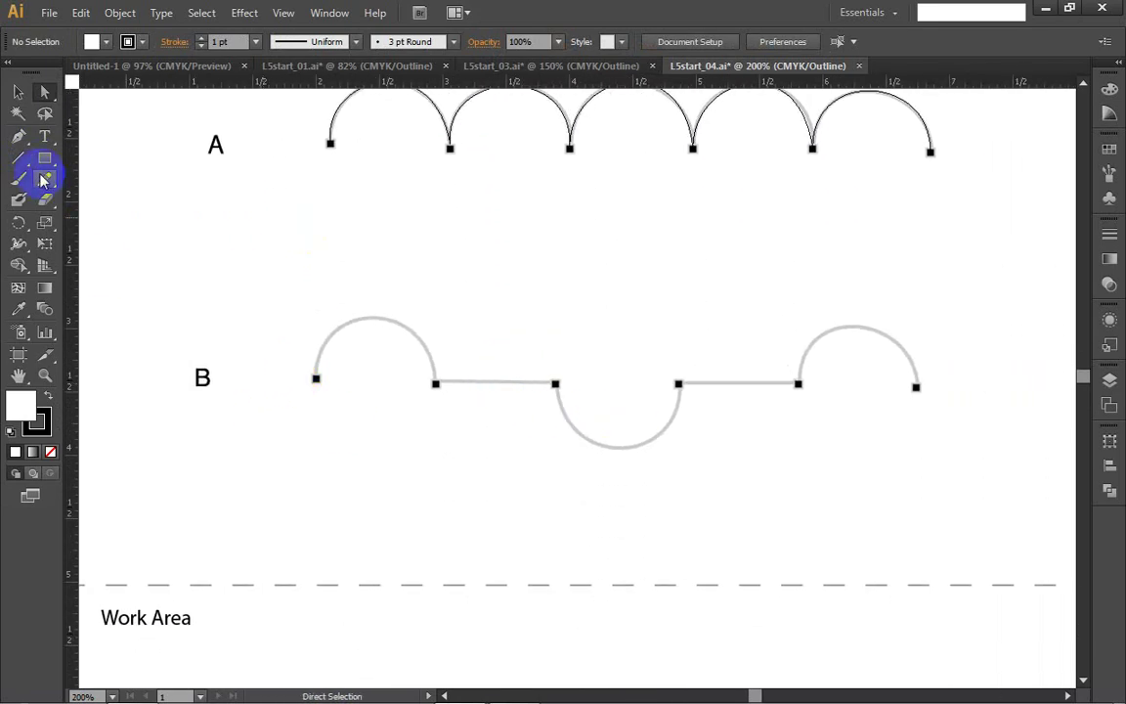
left_click(17, 142)
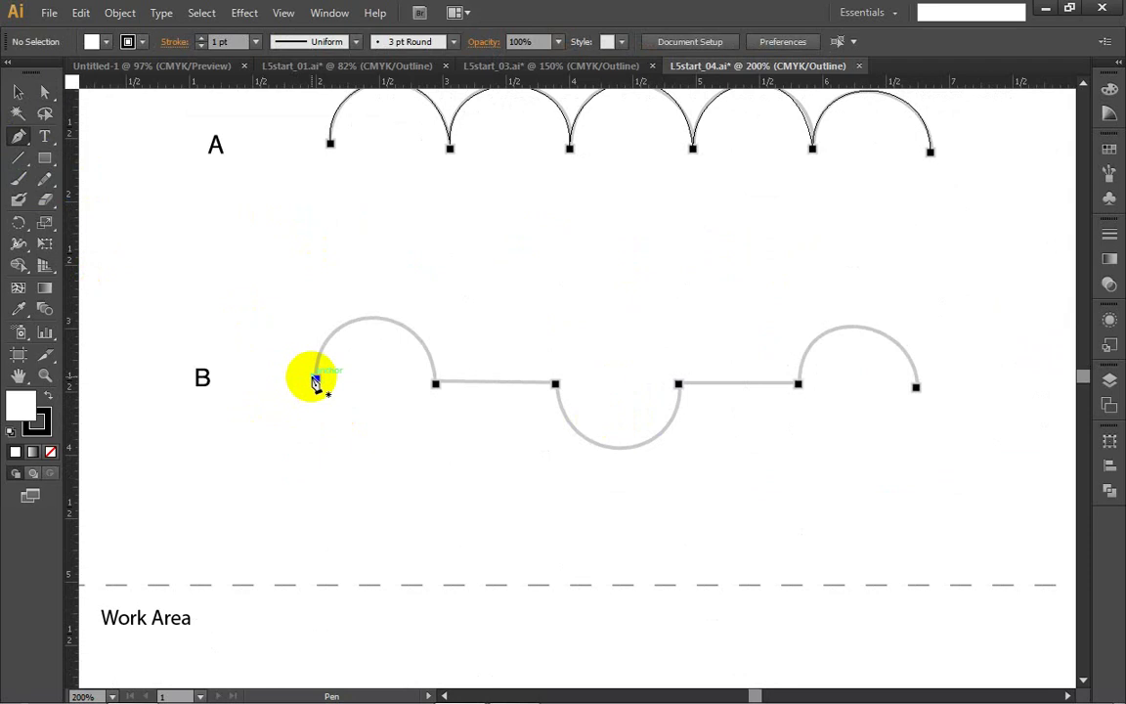
left_click_drag(315, 380, 321, 290)
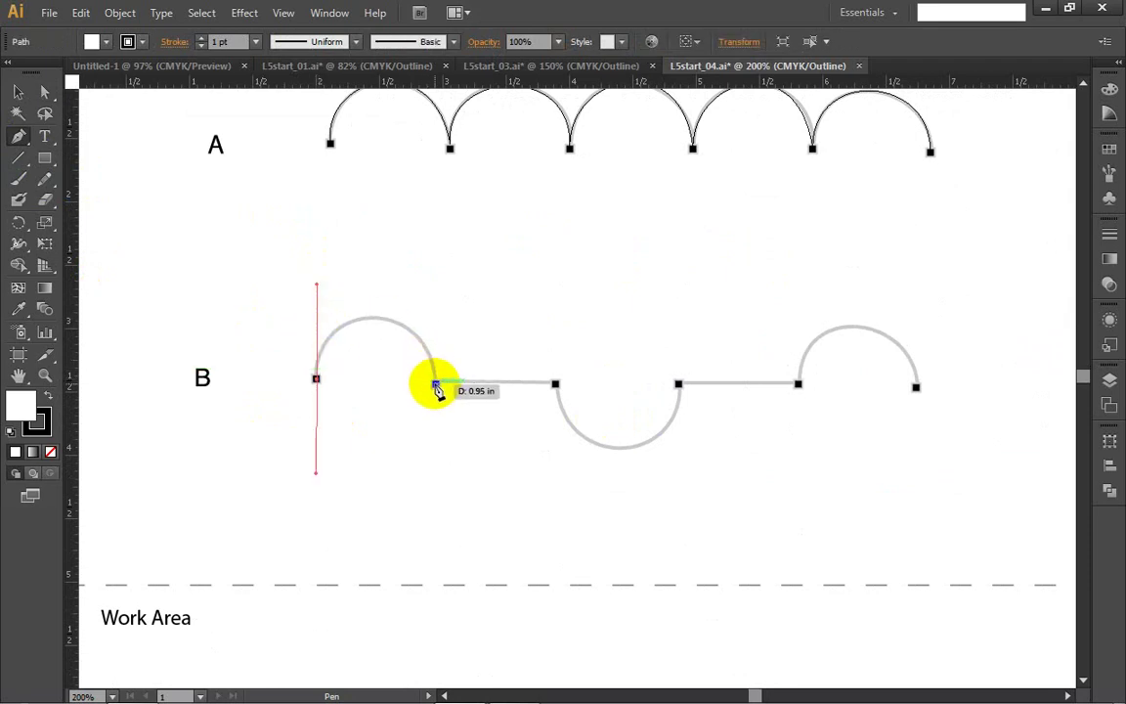
left_click_drag(436, 385, 381, 497)
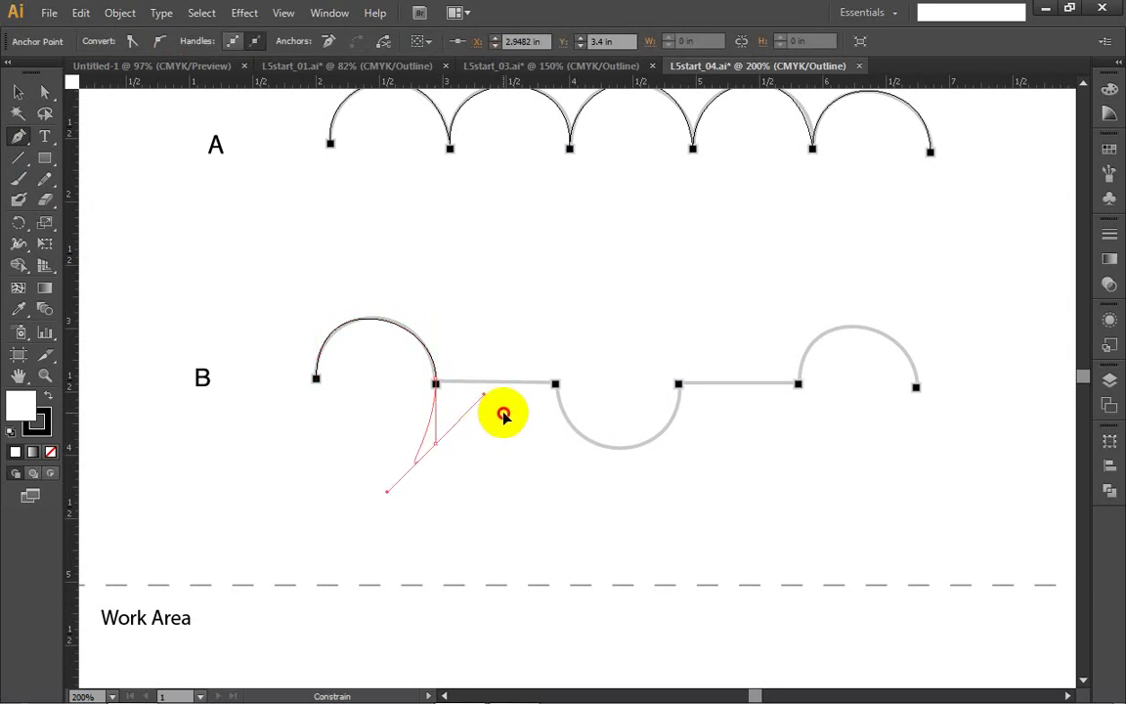
Step: Undo the stray anchor below template B's second anchor and try to convert the second anchor into a corner
left_click_drag(508, 410, 502, 417)
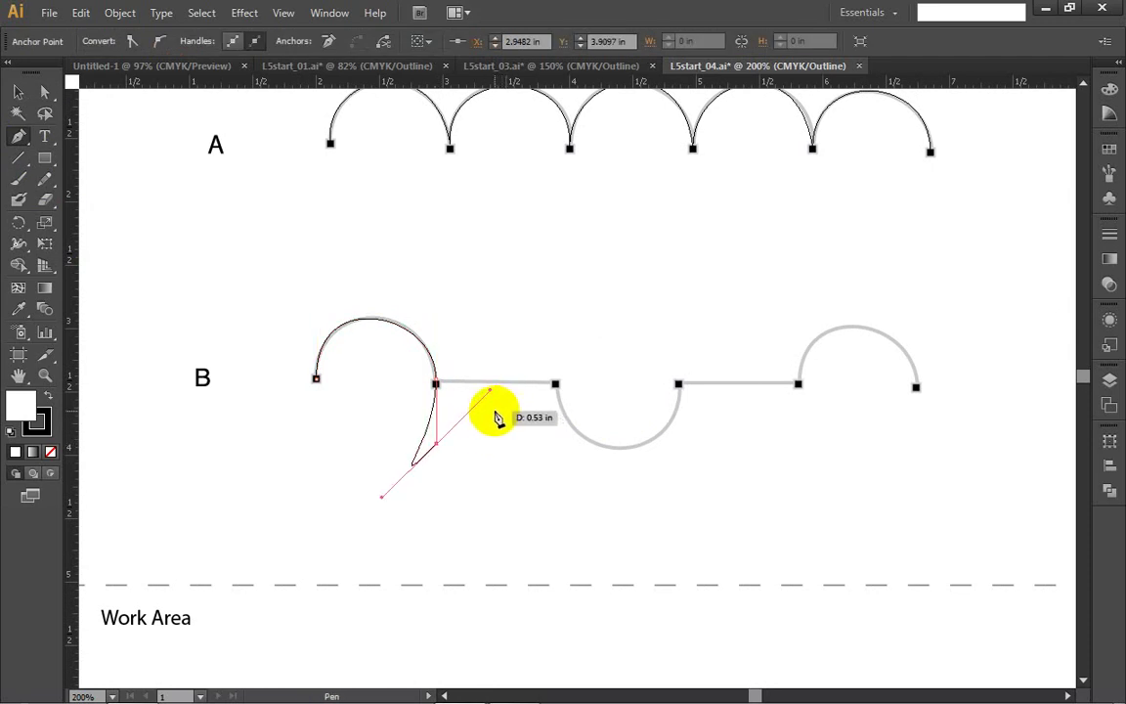
key("ctrl+z")
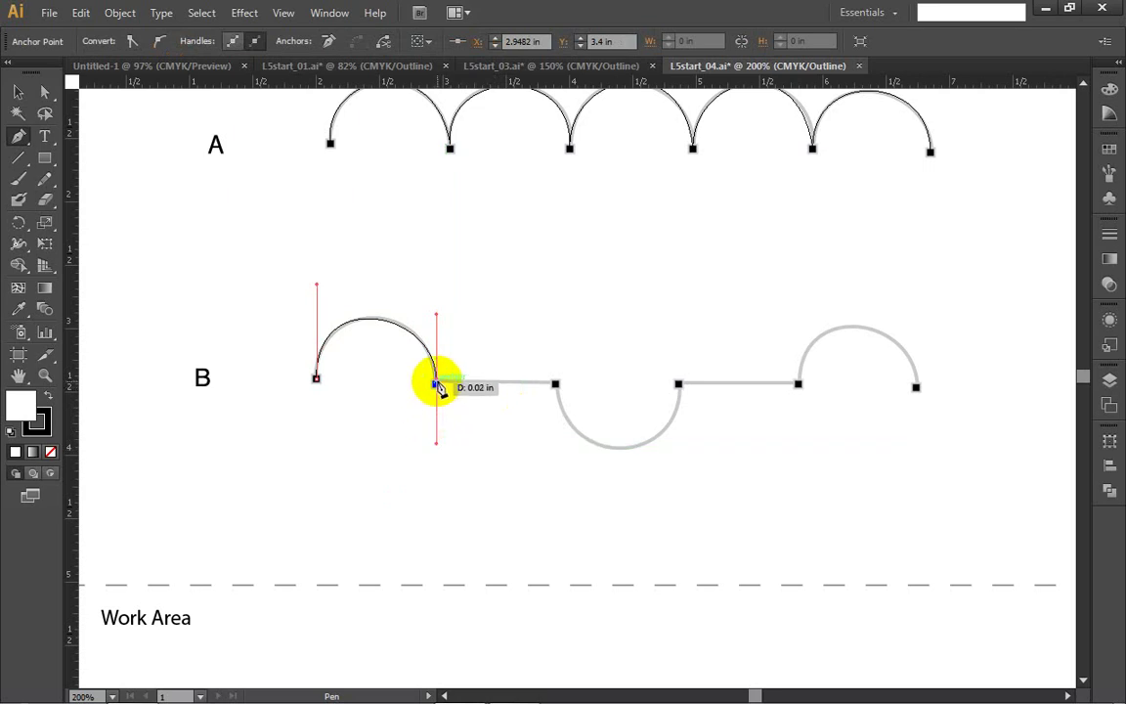
left_click_drag(439, 388, 437, 443)
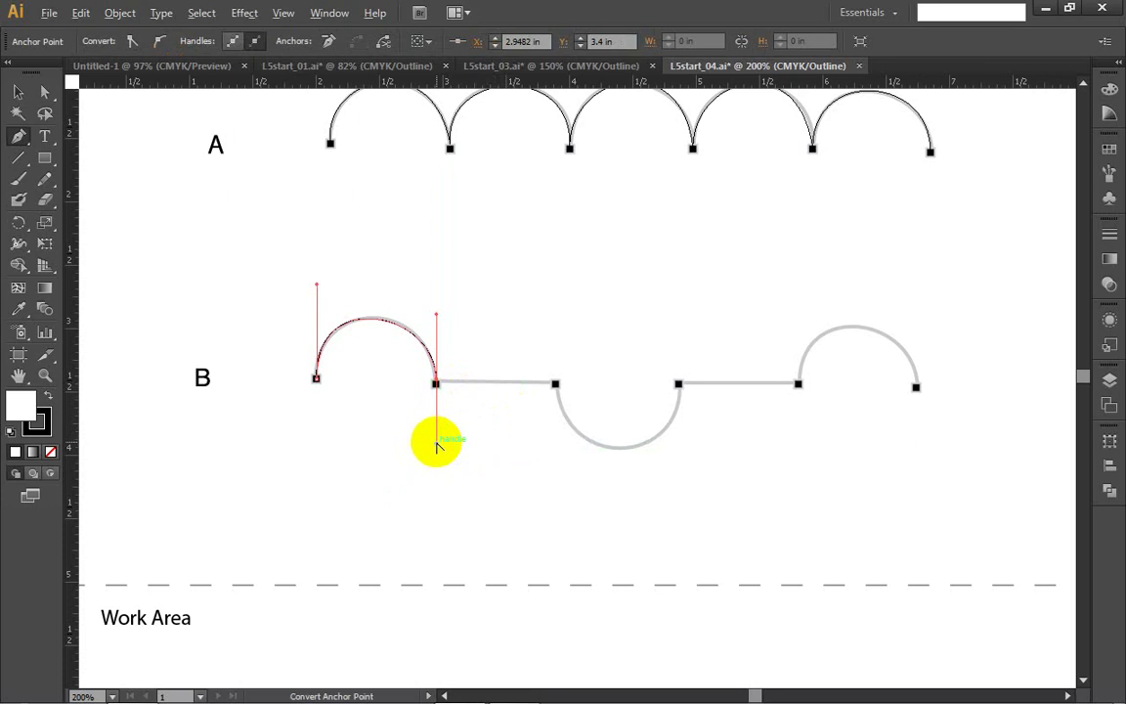
left_click(436, 383, "alt")
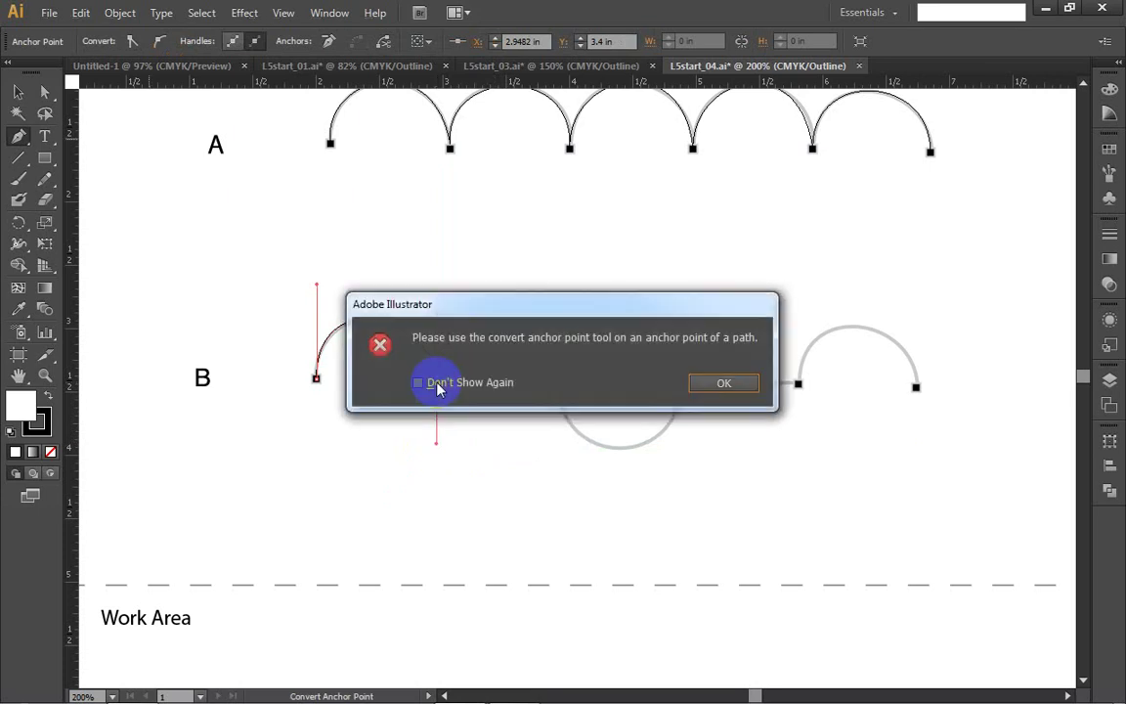
left_click(711, 382)
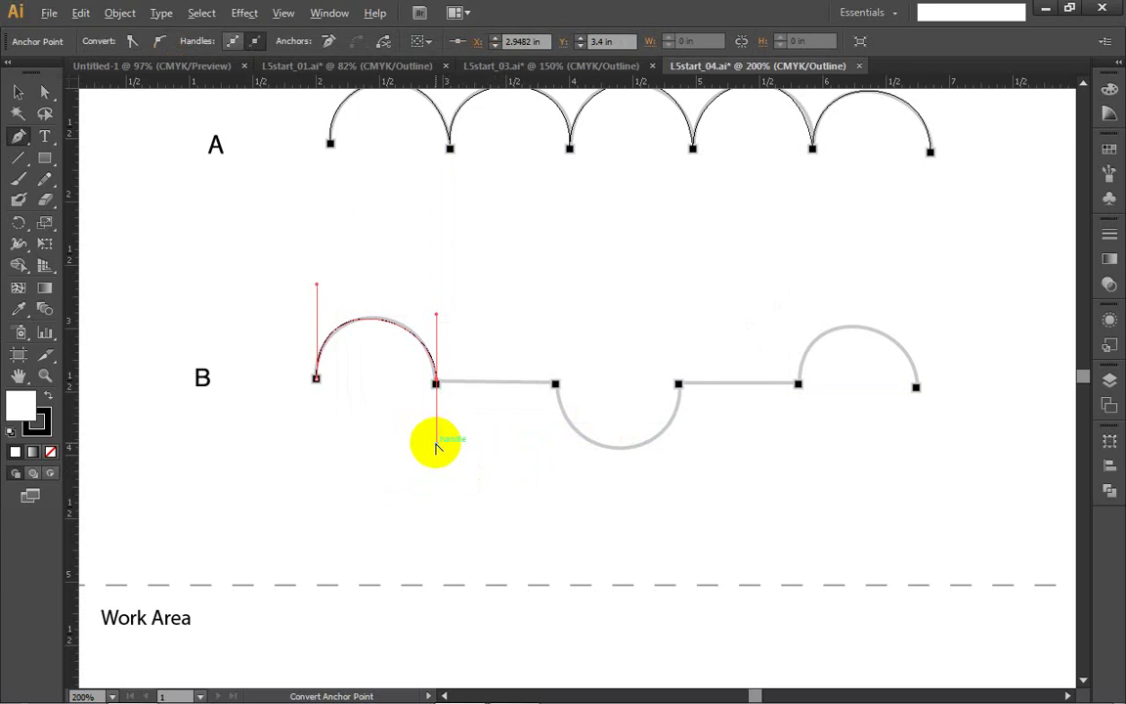
key("alt")
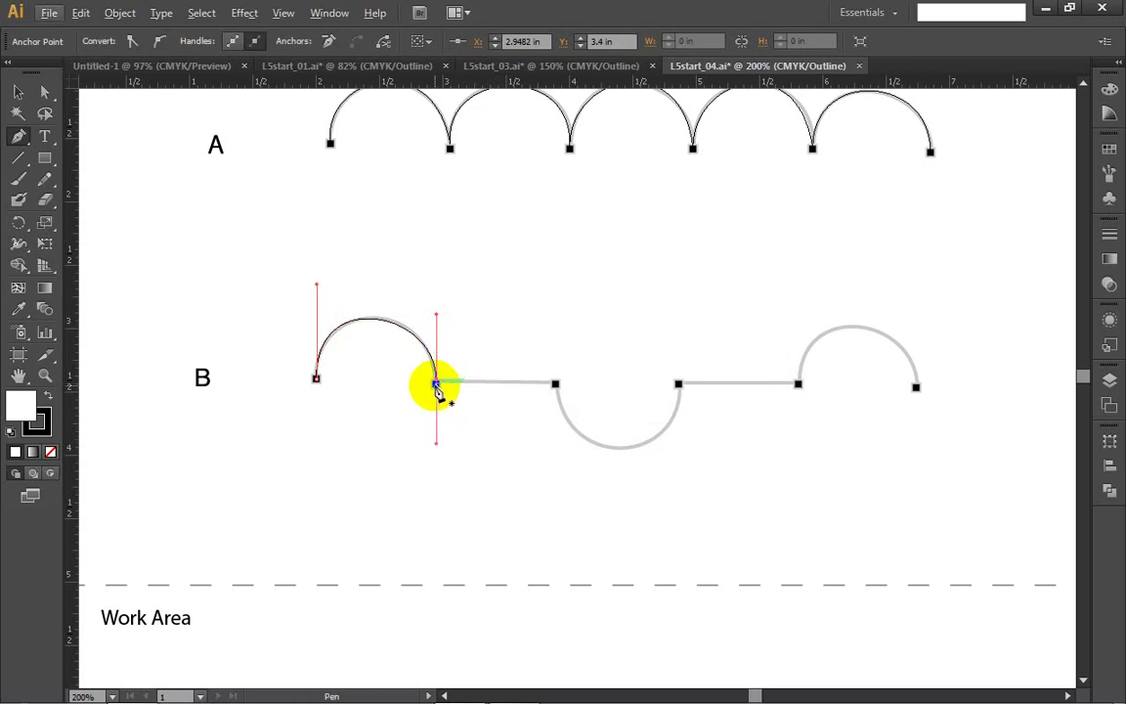
Step: Redraw the first arch of template B to the second anchor and continue with a straight segment to the third anchor
left_click_drag(437, 385, 431, 459)
key("ctrl+z")
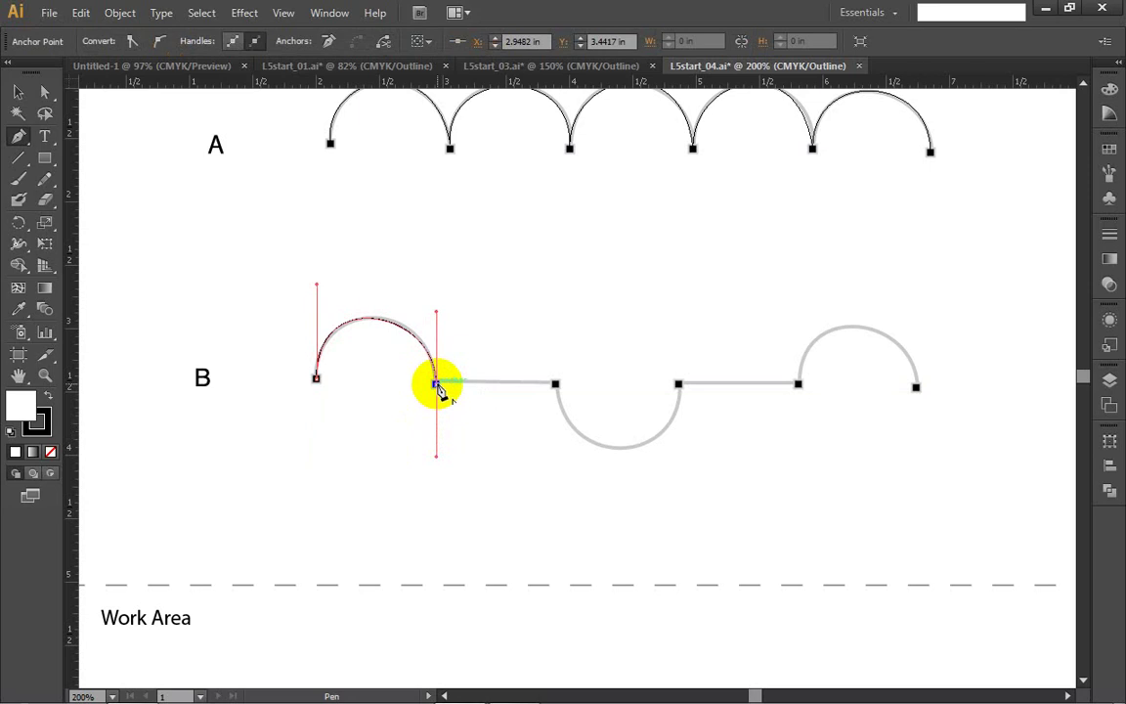
left_click(556, 384)
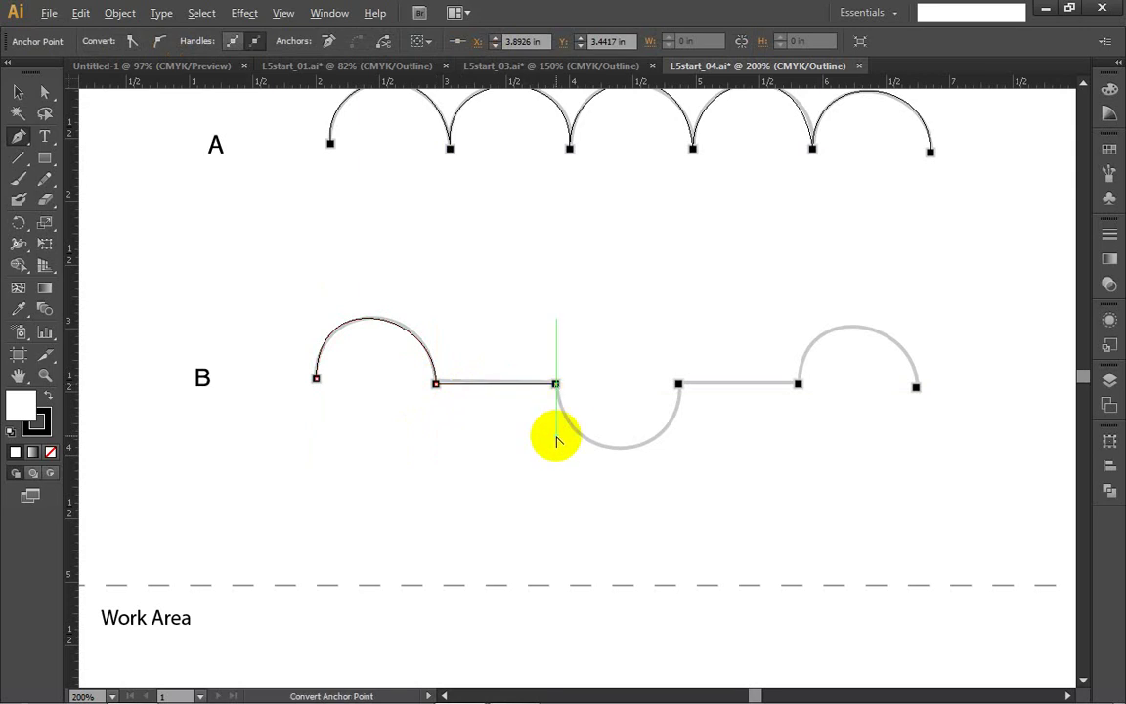
Step: Draw template B's inverted arch from the third to the fourth anchor using vertical handles, and continue with a straight segment to the fifth anchor
left_click(556, 384)
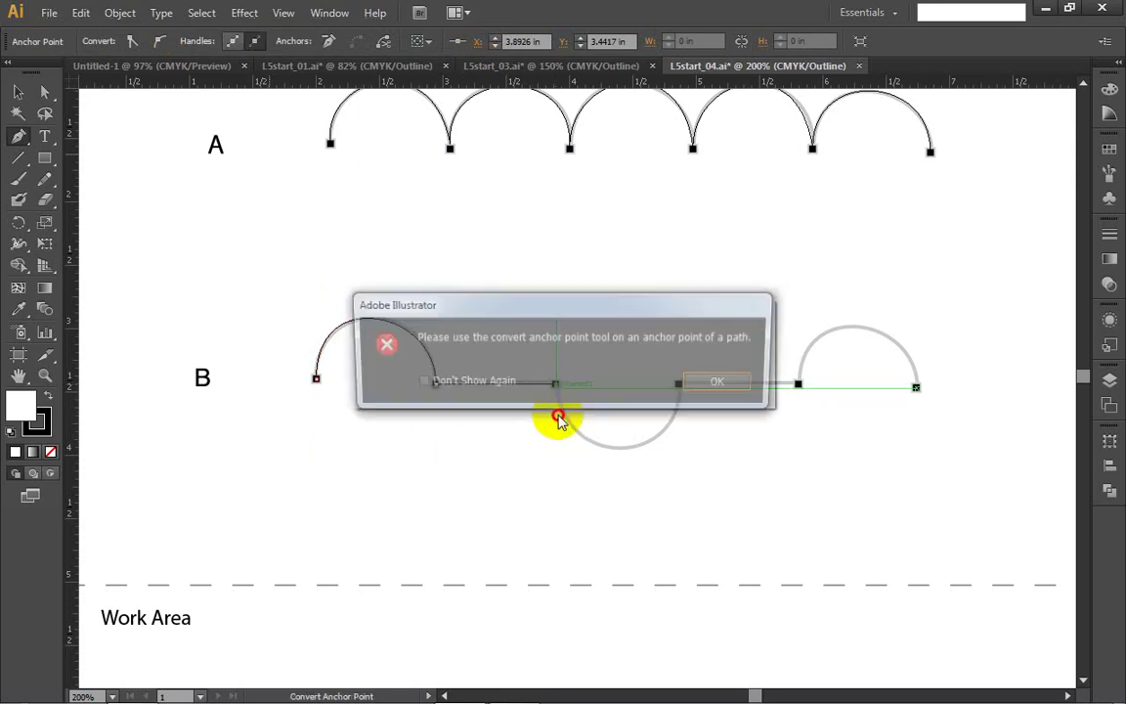
left_click(711, 390)
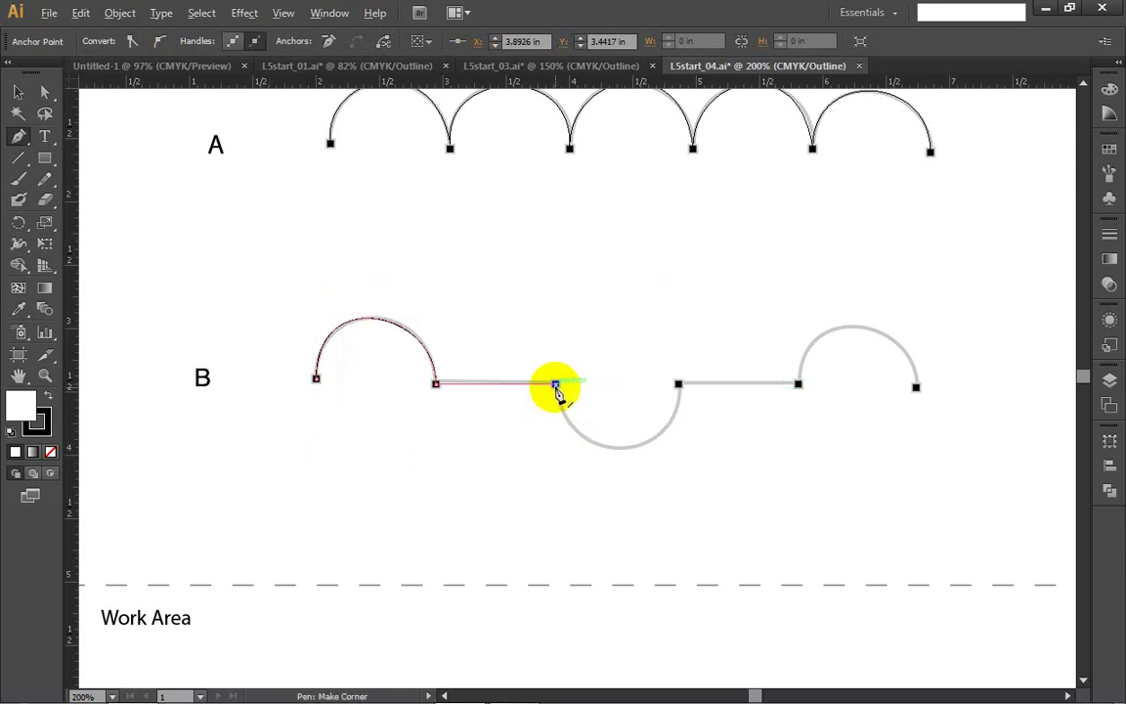
left_click_drag(555, 386, 555, 473)
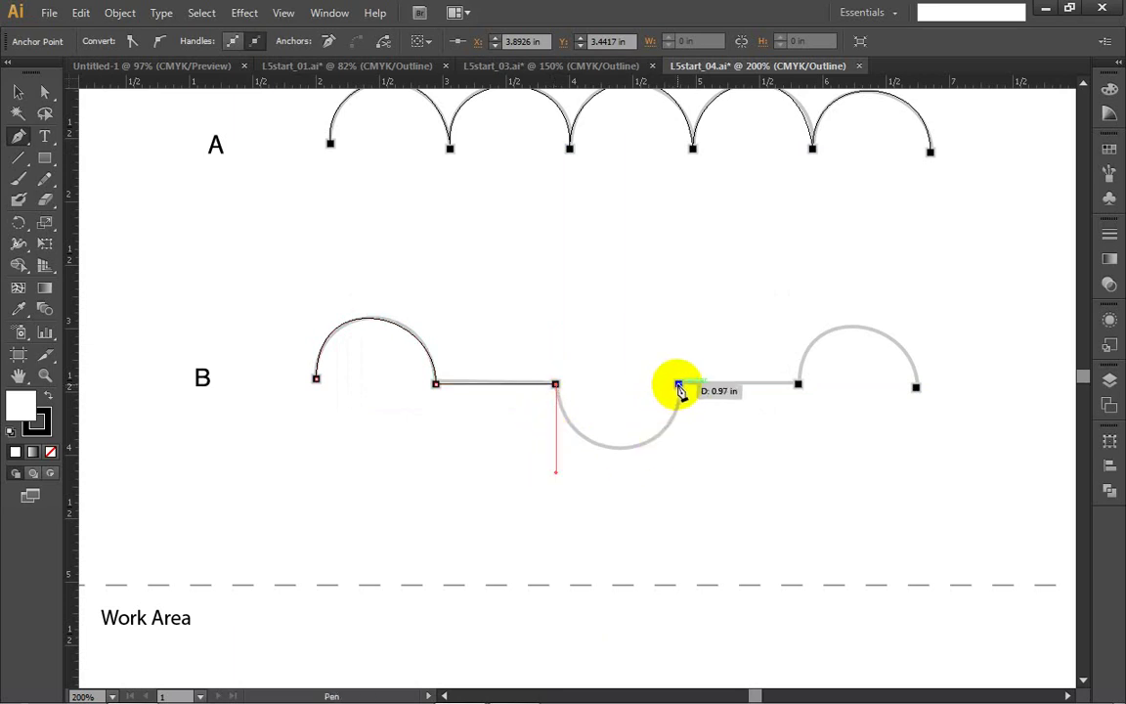
left_click_drag(678, 385, 678, 314)
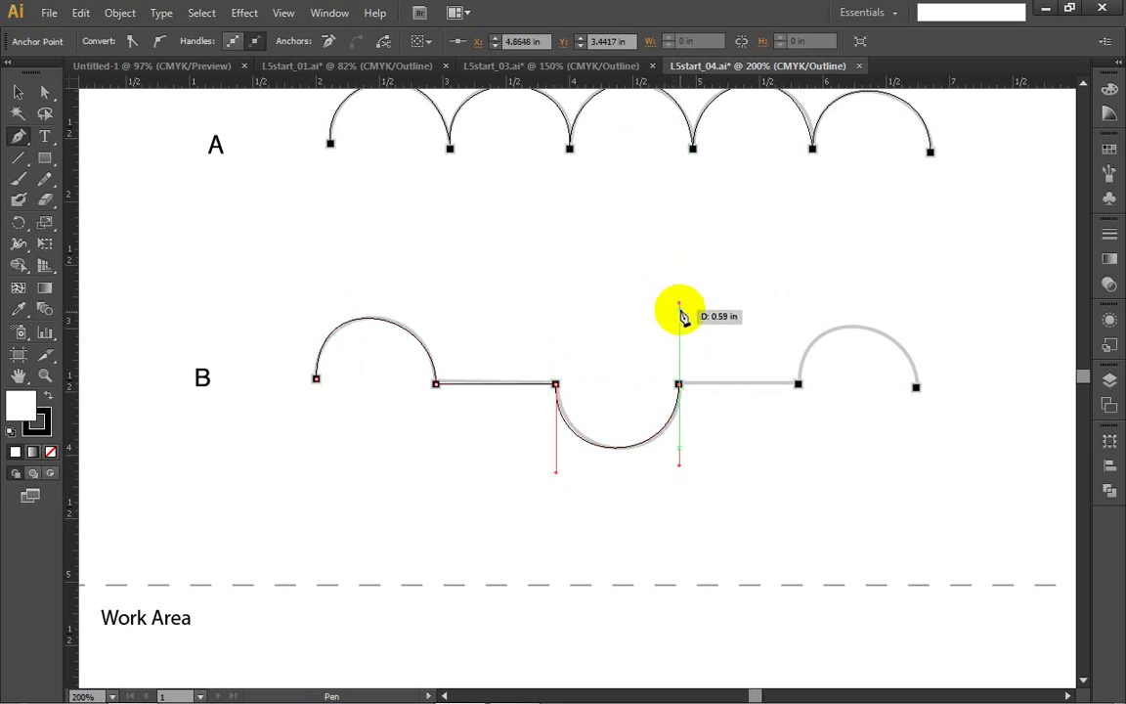
left_click(678, 383)
left_click(798, 383)
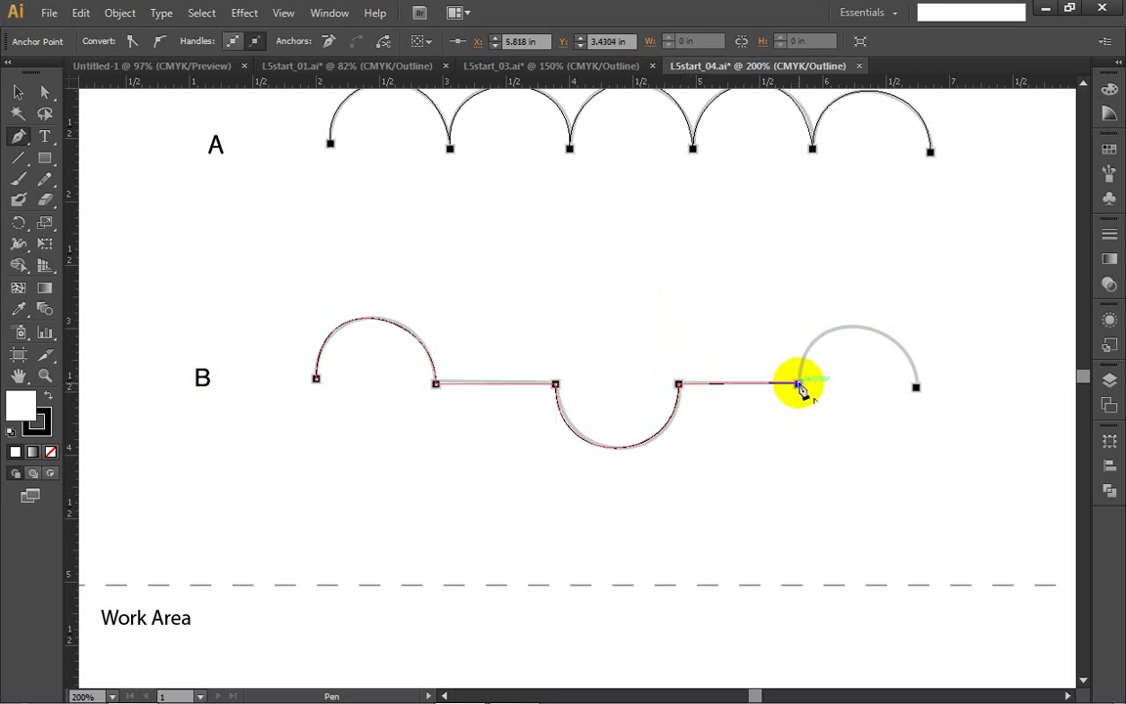
Step: Pull a near-vertical upward handle from template B's fifth anchor and draw the last arch to the sixth anchor
left_click_drag(798, 383, 798, 310)
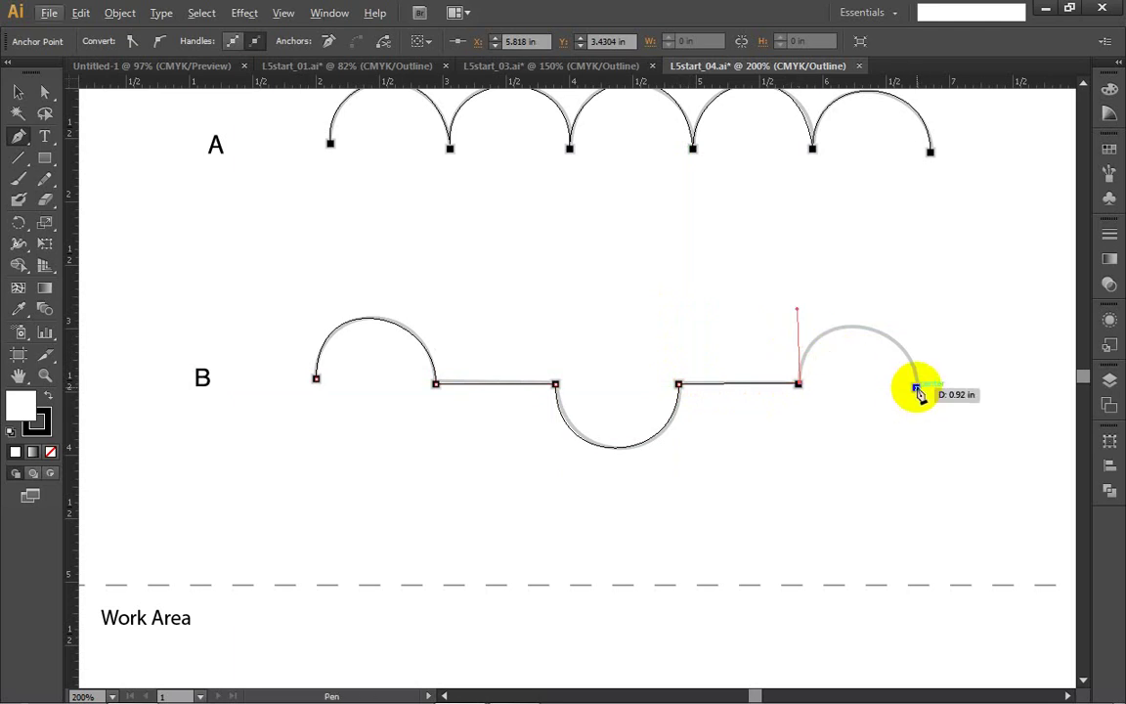
left_click_drag(918, 388, 918, 476)
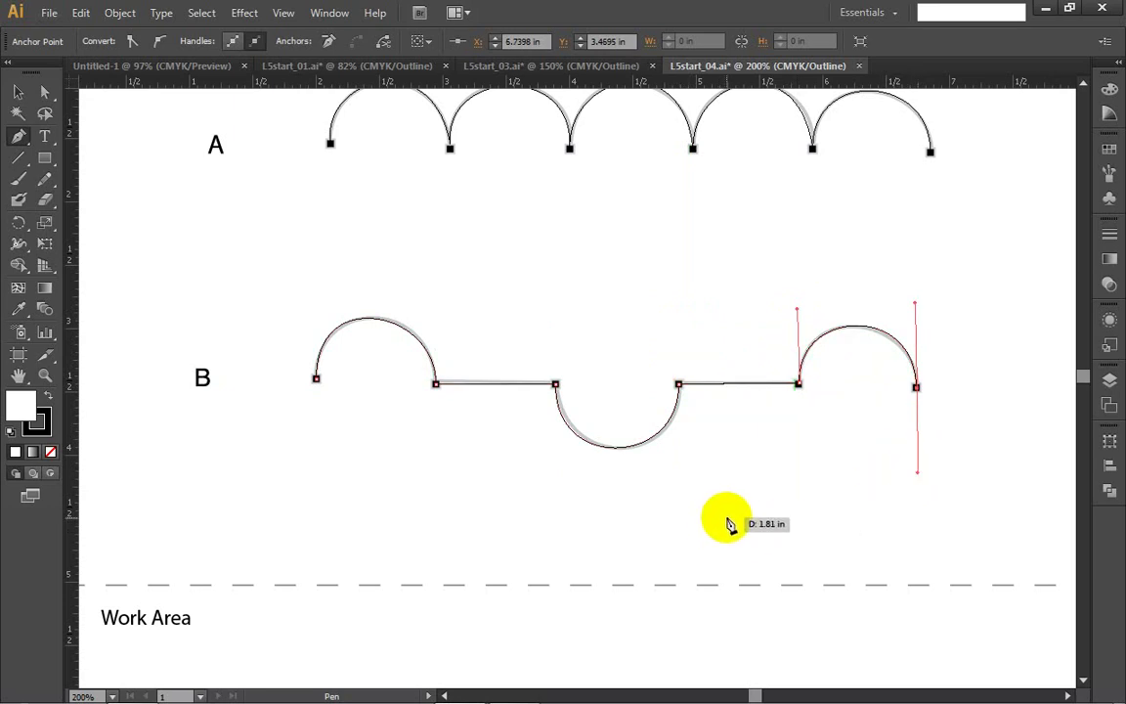
key("ctrl")
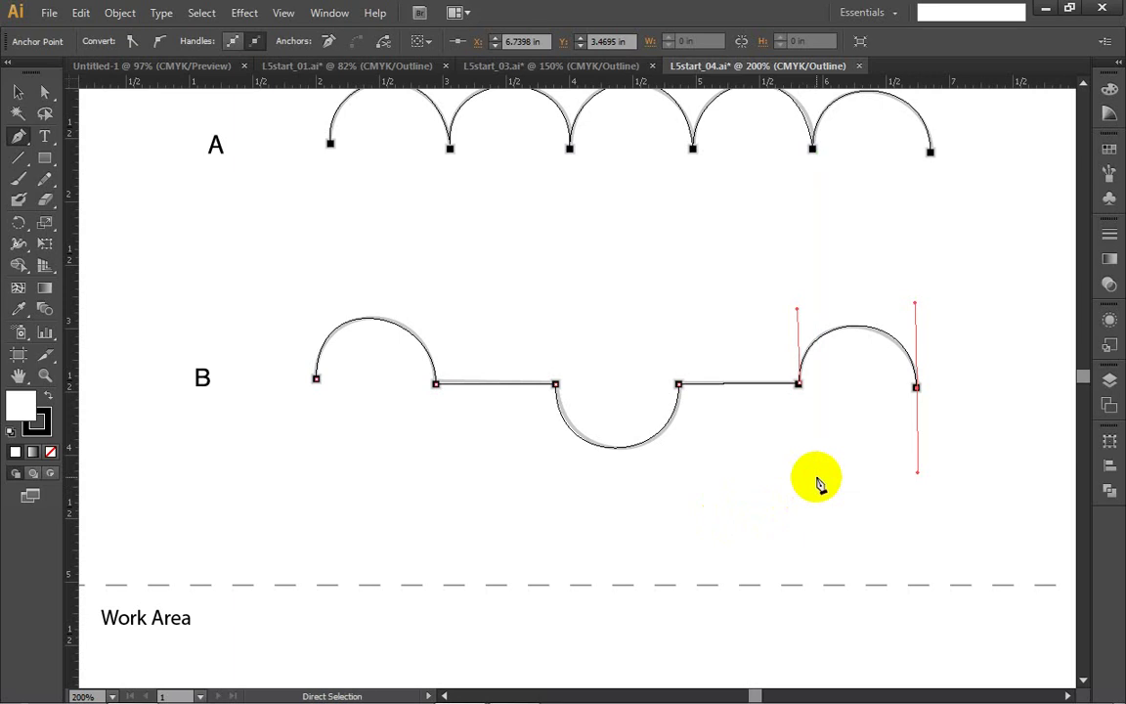
Step: Adjust both direction handles of row B's downward semicircle so the curve follows the grey template, and deselect the path
left_click(829, 462, "ctrl")
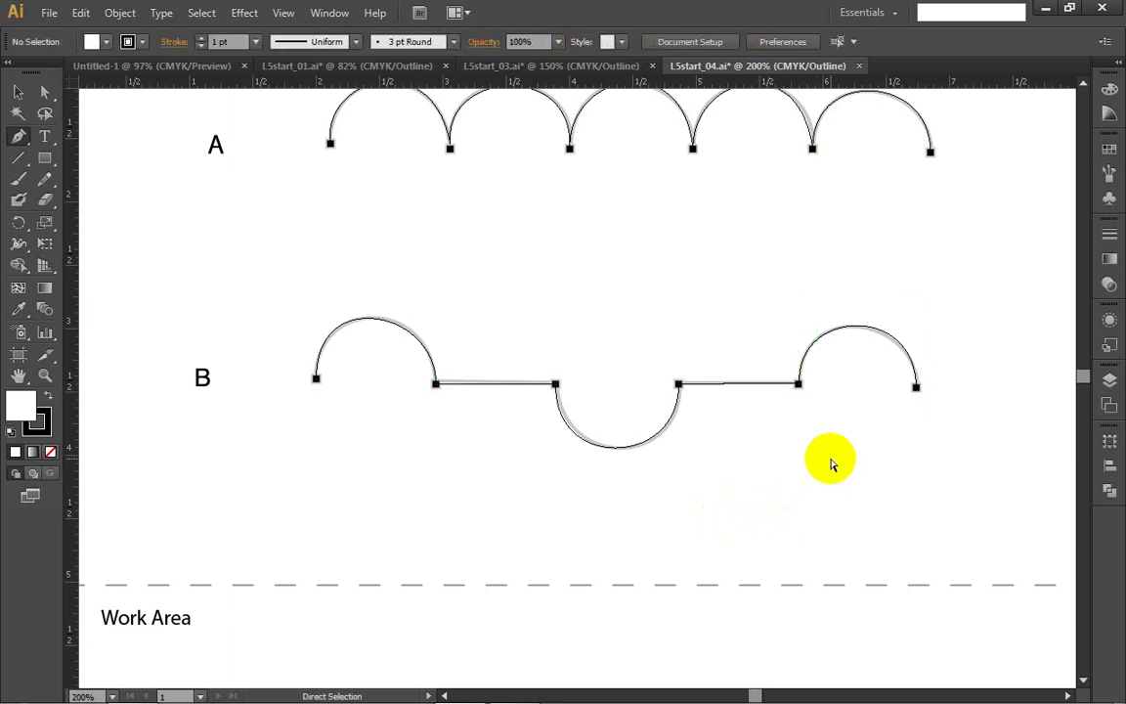
left_click(799, 383, "ctrl")
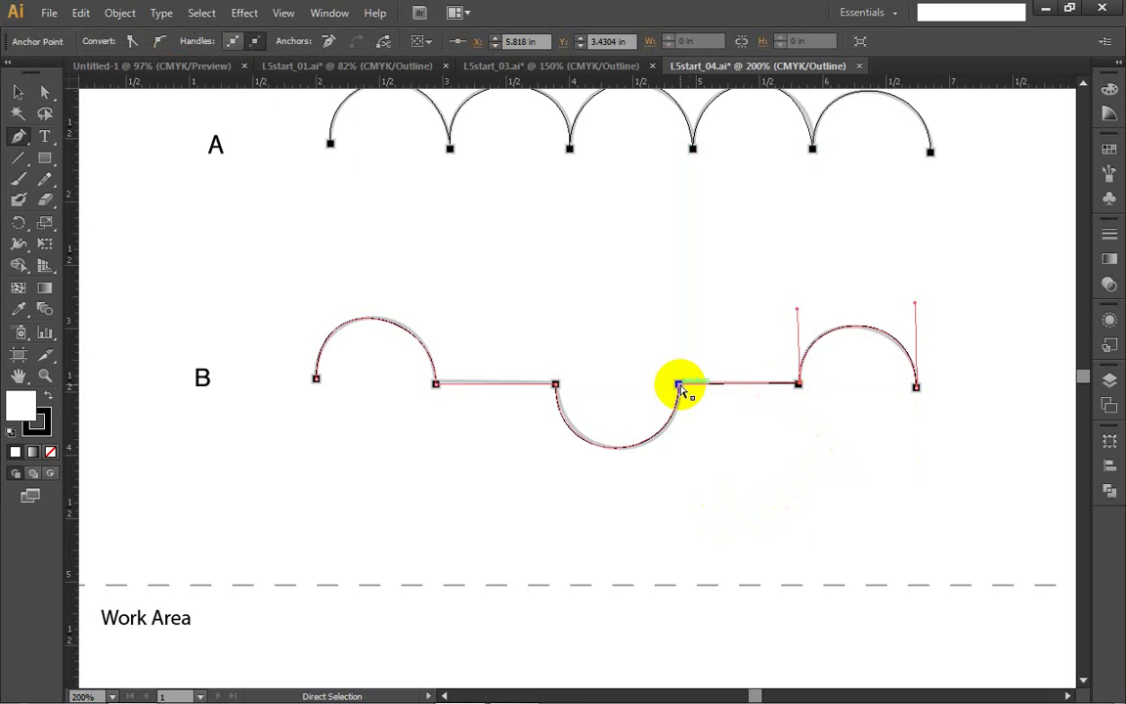
left_click(680, 385, "ctrl")
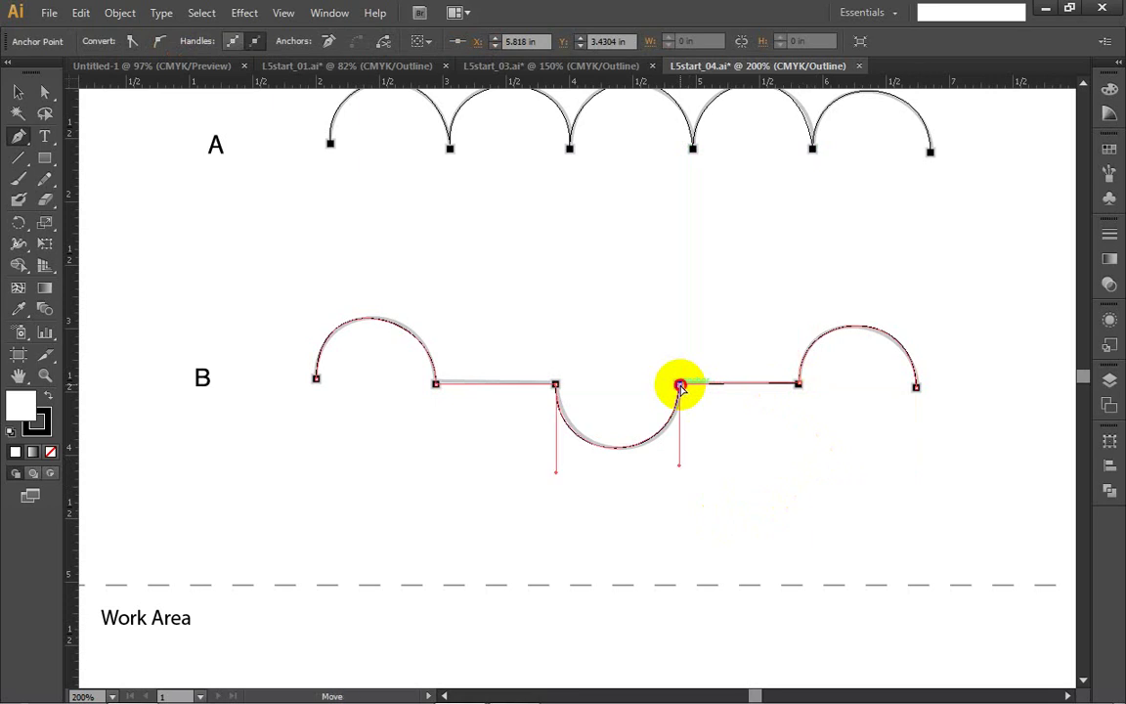
left_click(560, 474, "ctrl")
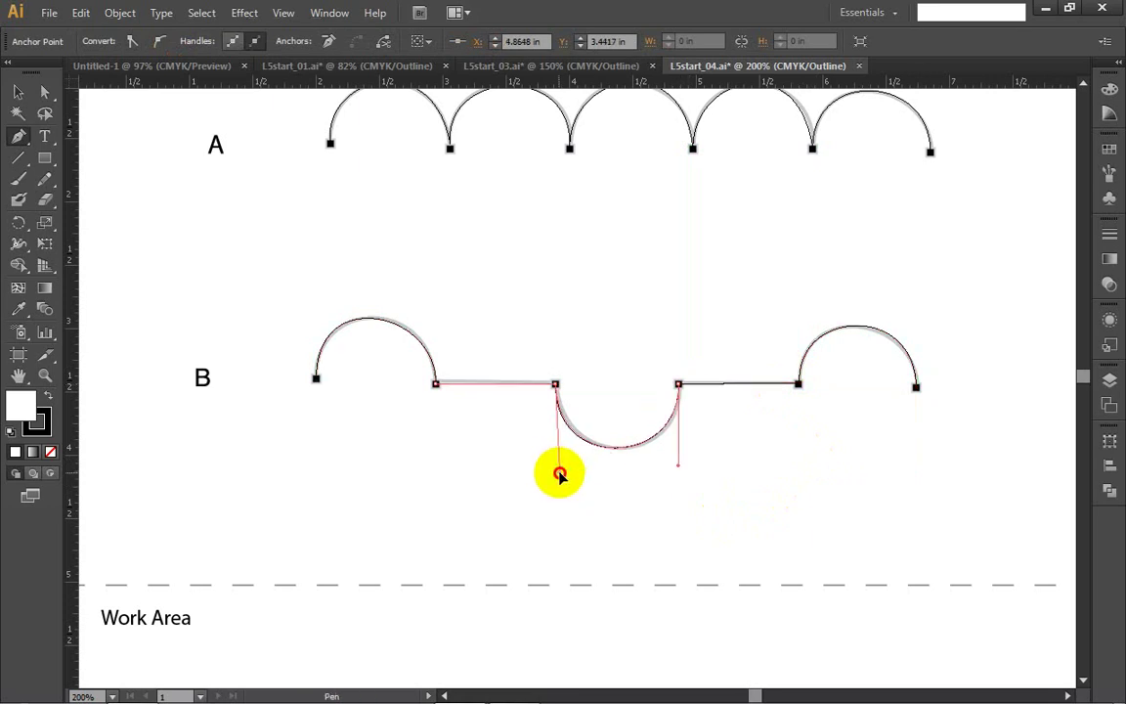
left_click_drag(560, 475, 565, 472)
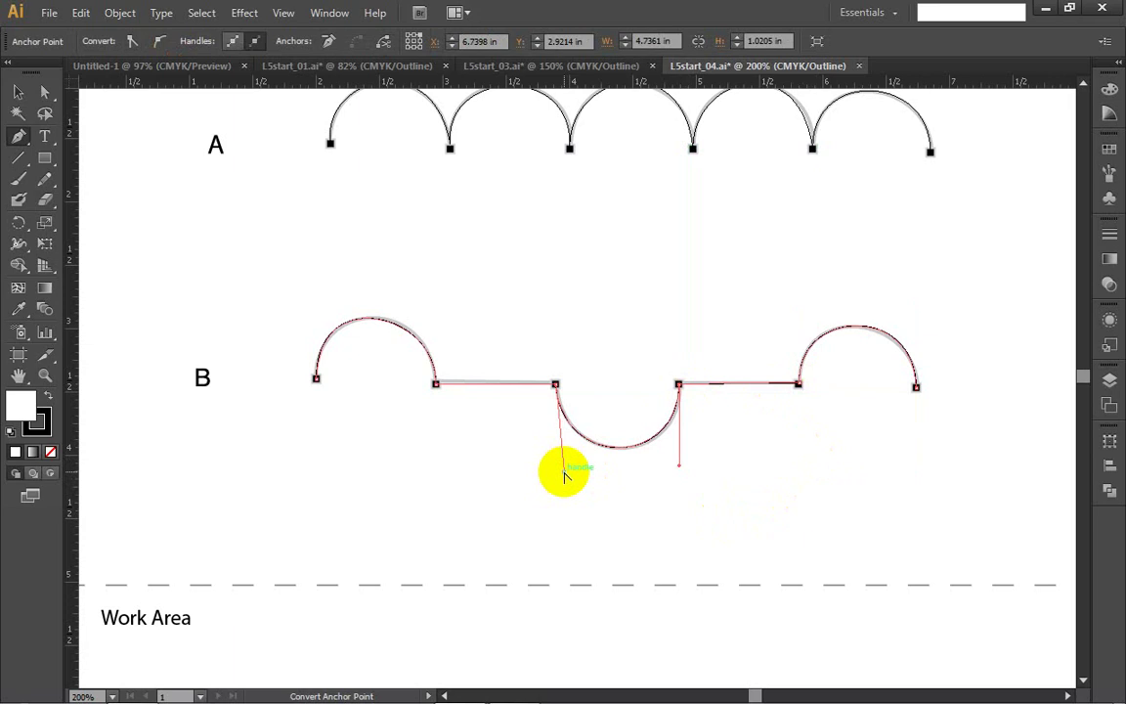
left_click(682, 470, "ctrl")
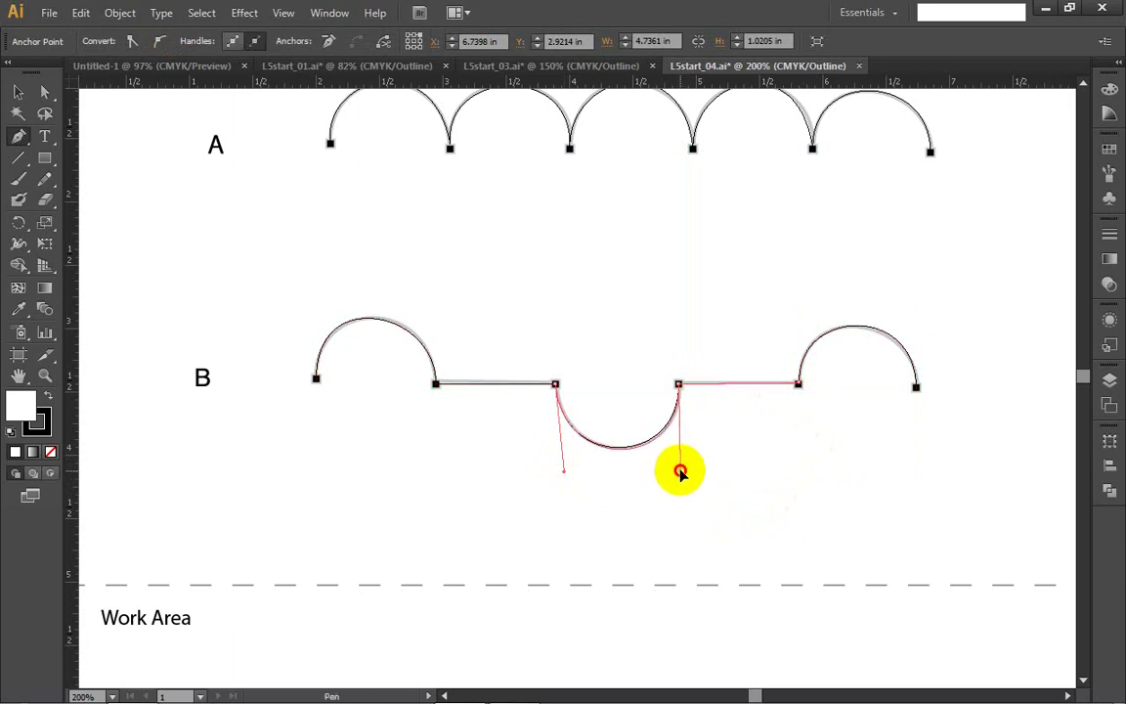
left_click(679, 469, "ctrl")
left_click_drag(679, 469, 684, 468)
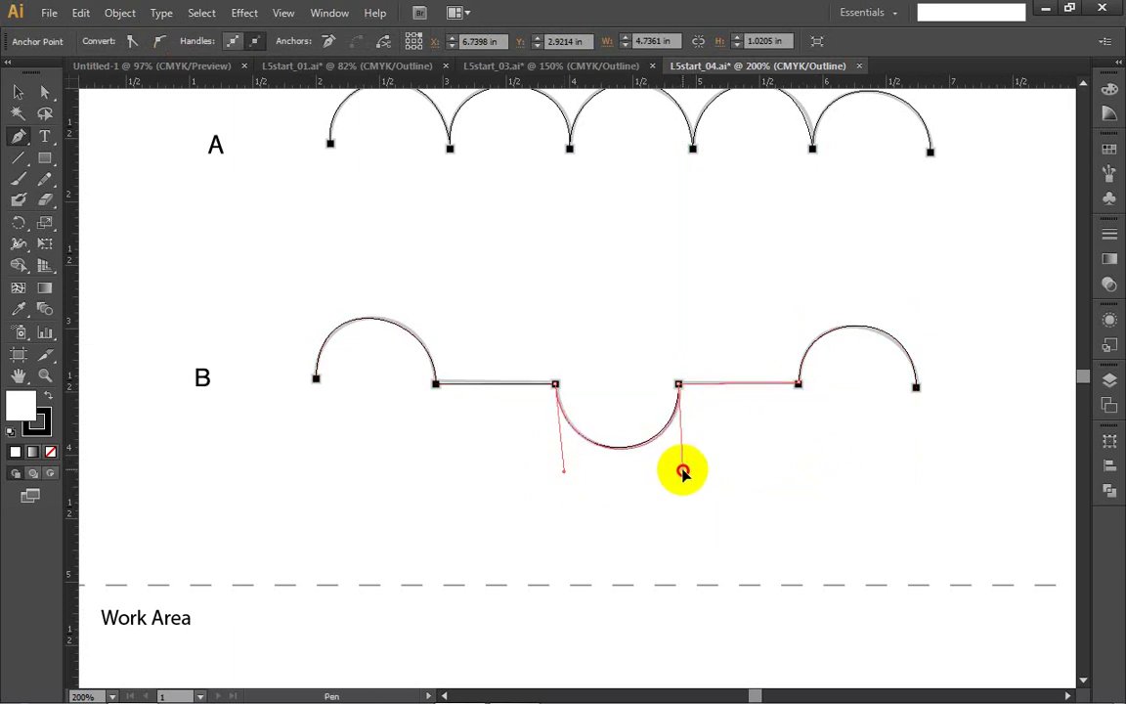
left_click(769, 505, "ctrl")
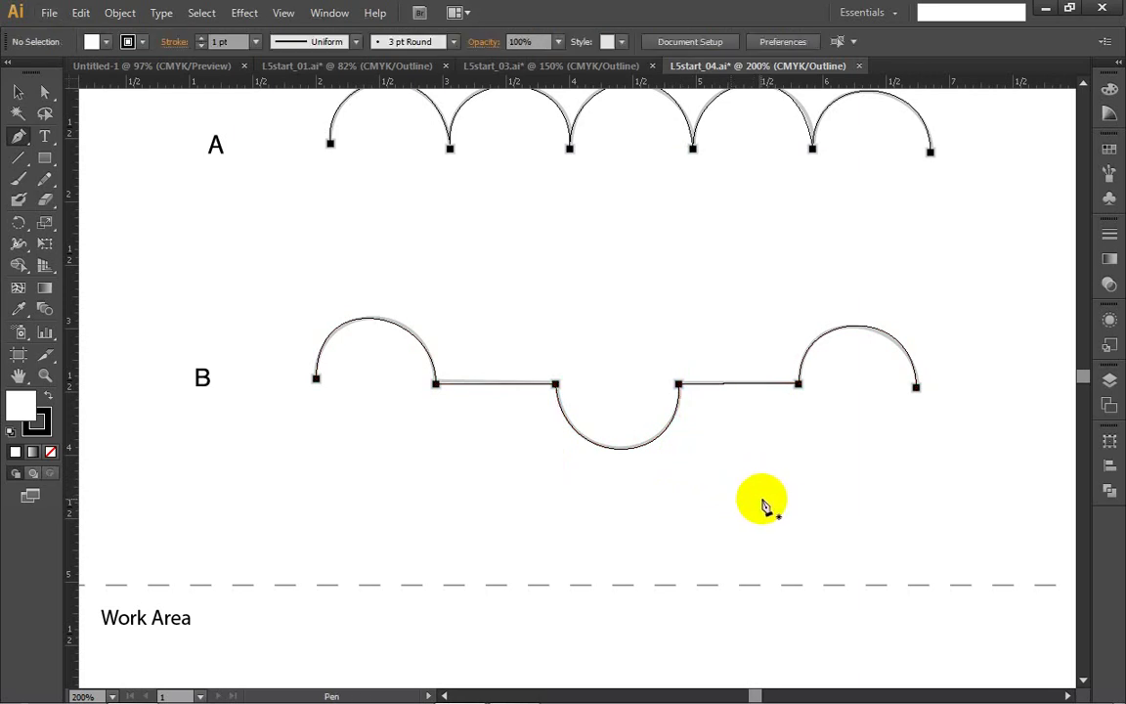
Step: Adjust the direction handle at the starting anchor of row B's first arch to fit the grey template, and deselect the path
left_click(19, 93)
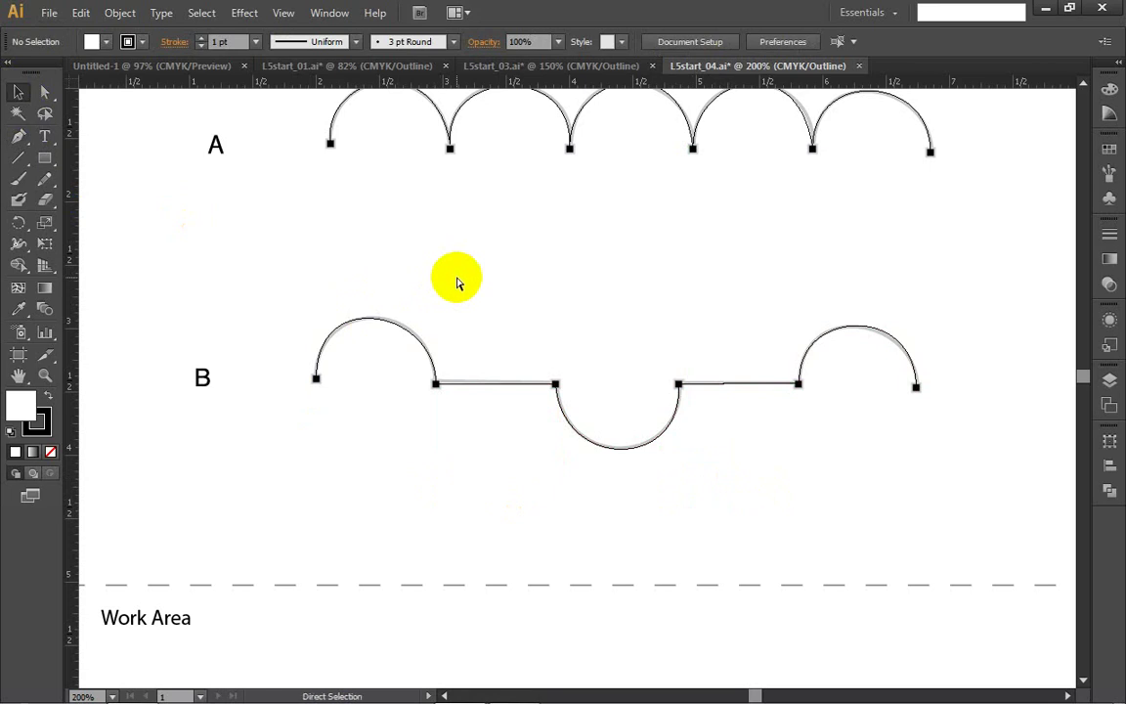
left_click(45, 91)
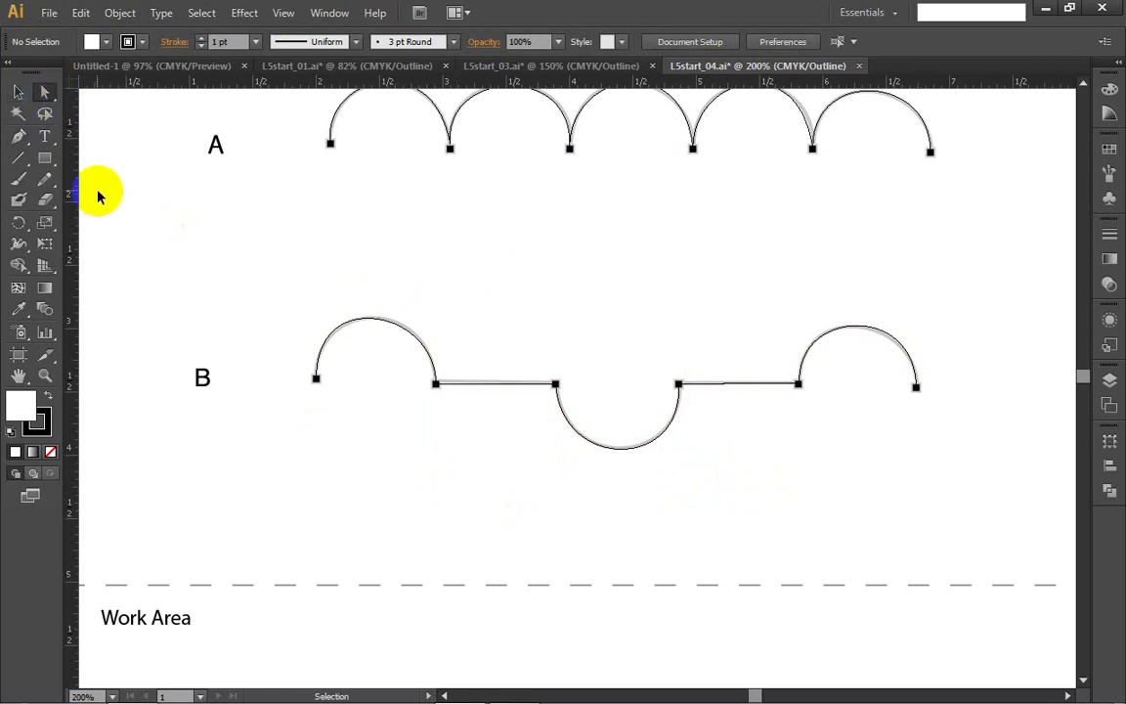
left_click(16, 93)
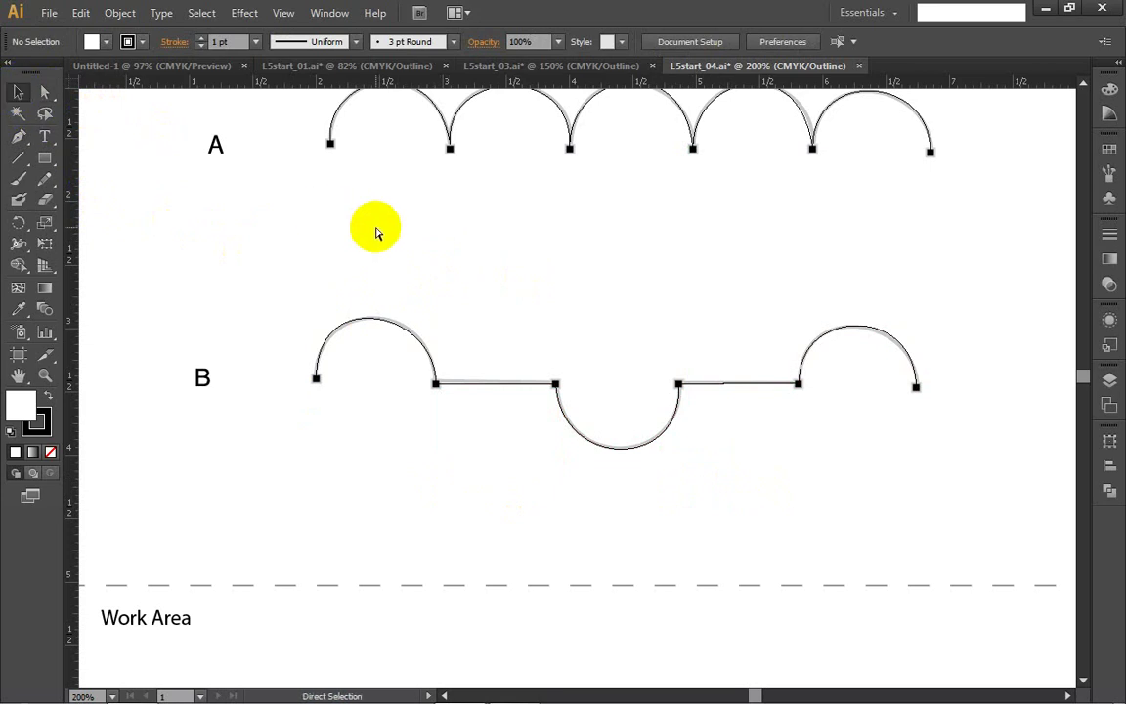
key("a")
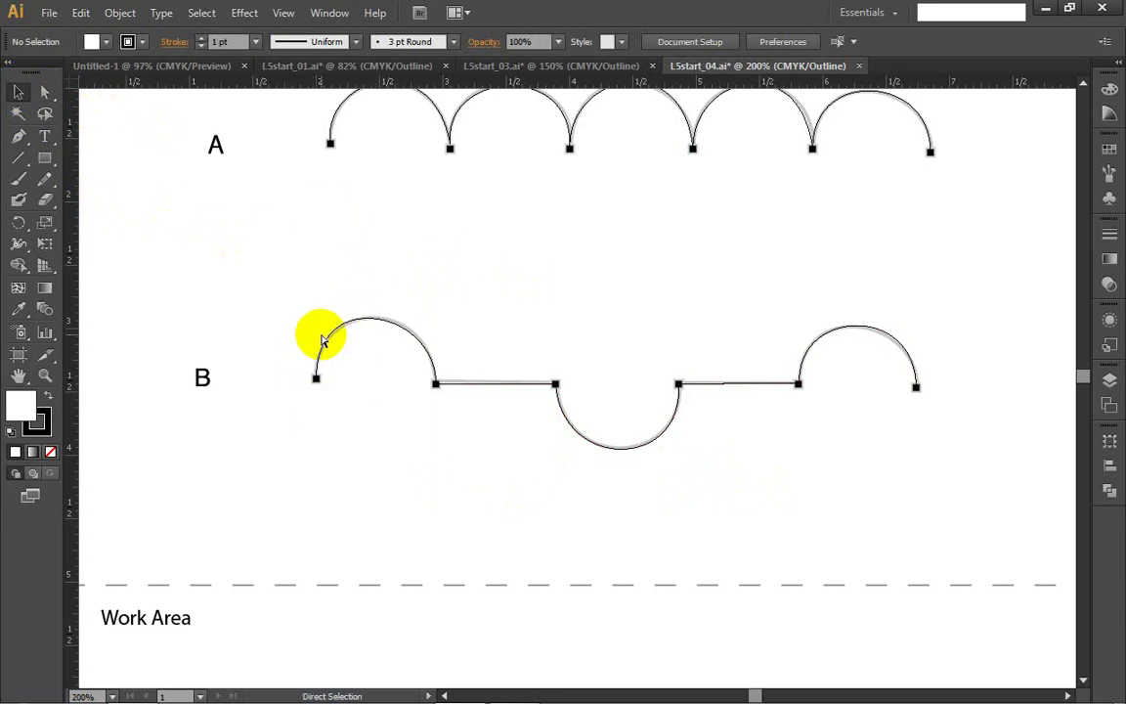
left_click(317, 381)
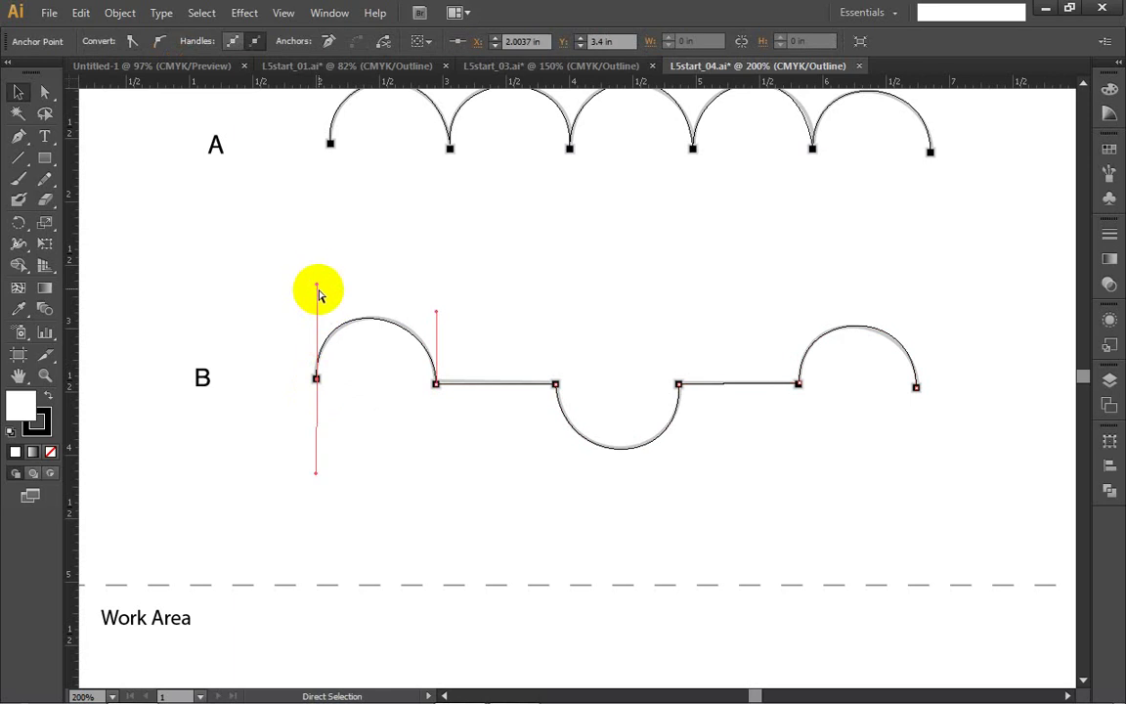
key("ctrl")
left_click_drag(318, 291, 326, 286)
left_click(426, 264)
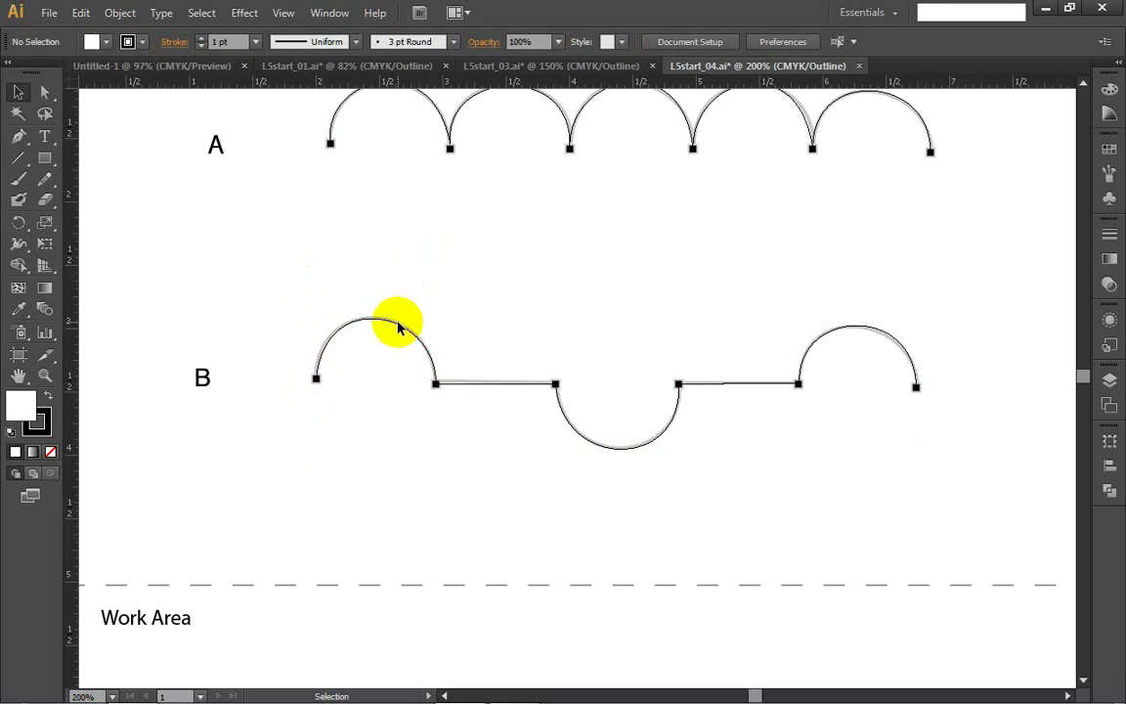
Step: Switch to Adobe Bridge and open L5start.ai from the Lesson05 folder in Illustrator
mouse_move(259, 699)
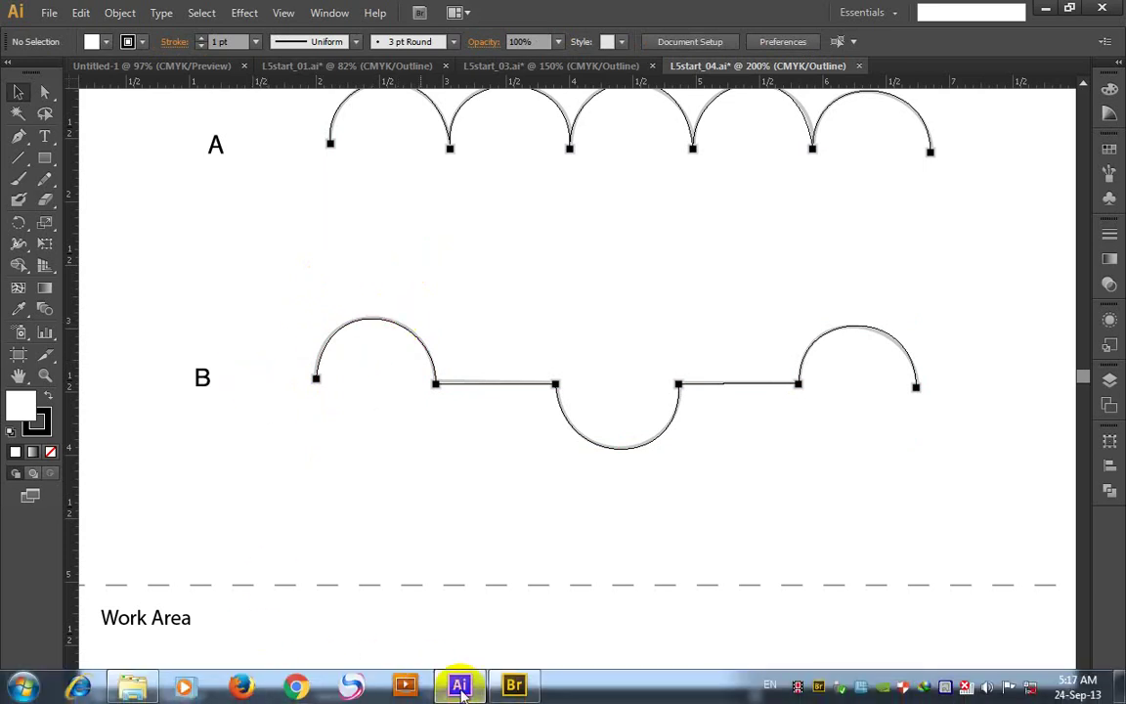
left_click(516, 685)
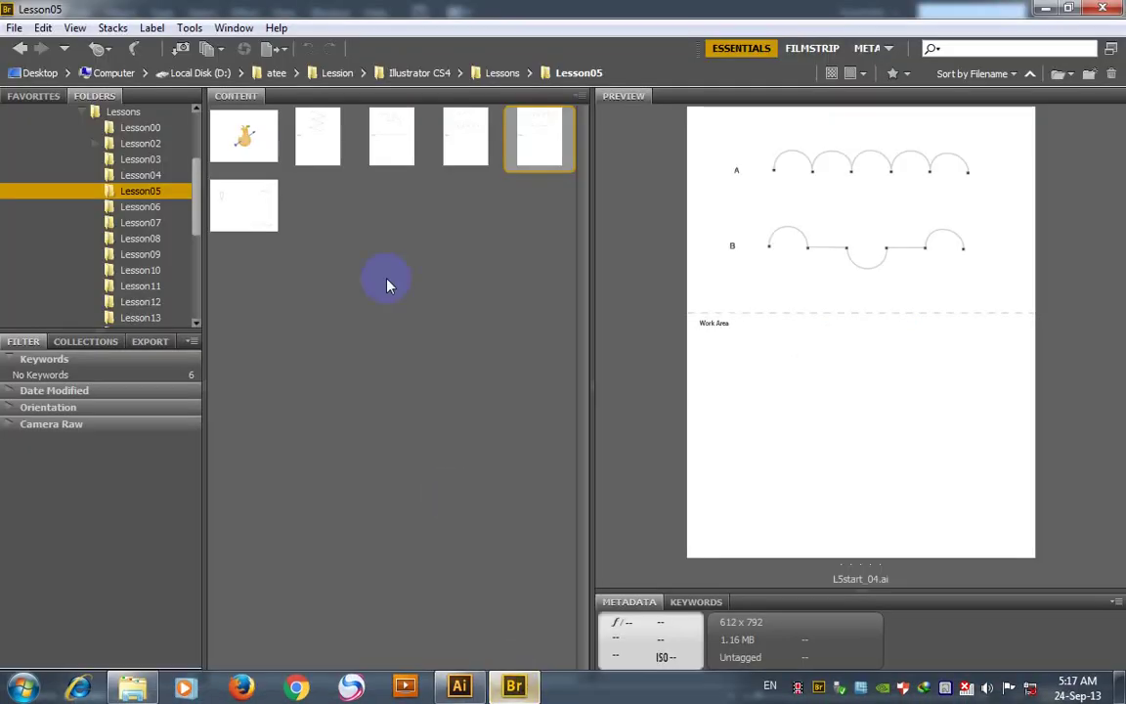
double_click(241, 200)
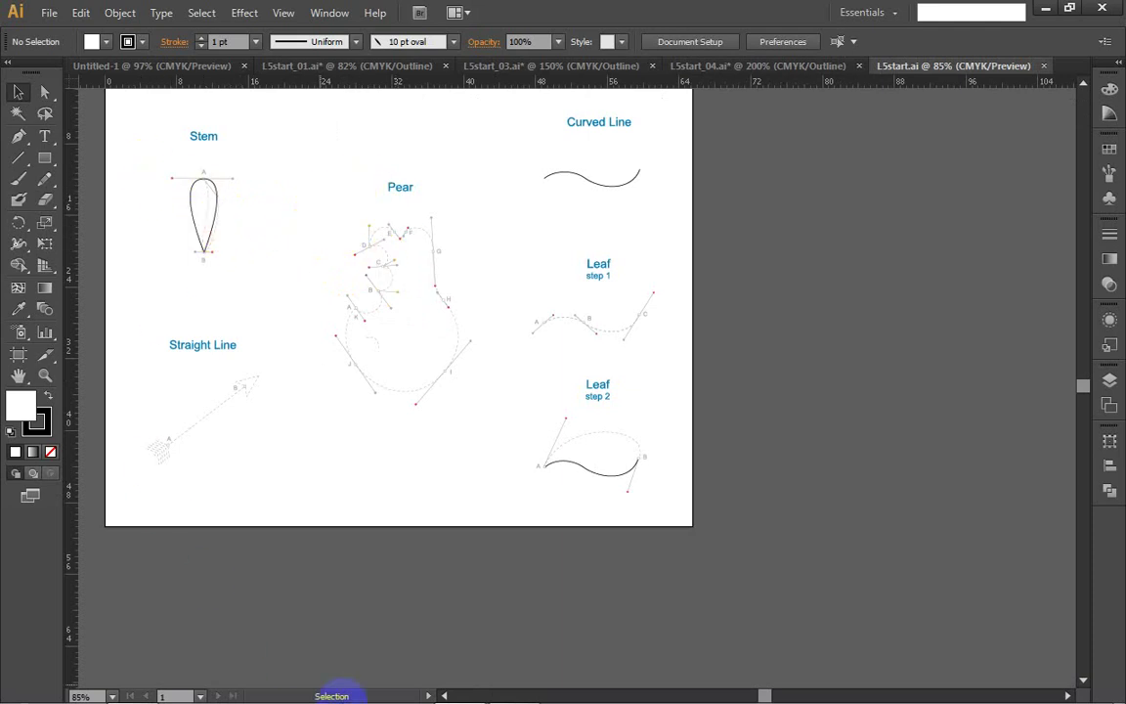
Step: Switch to Adobe Bridge, preview L5start_04.ai, L5start_03.ai and L5start.ai in the Lesson05 folder, and return to Illustrator
mouse_move(458, 664)
left_click(514, 684)
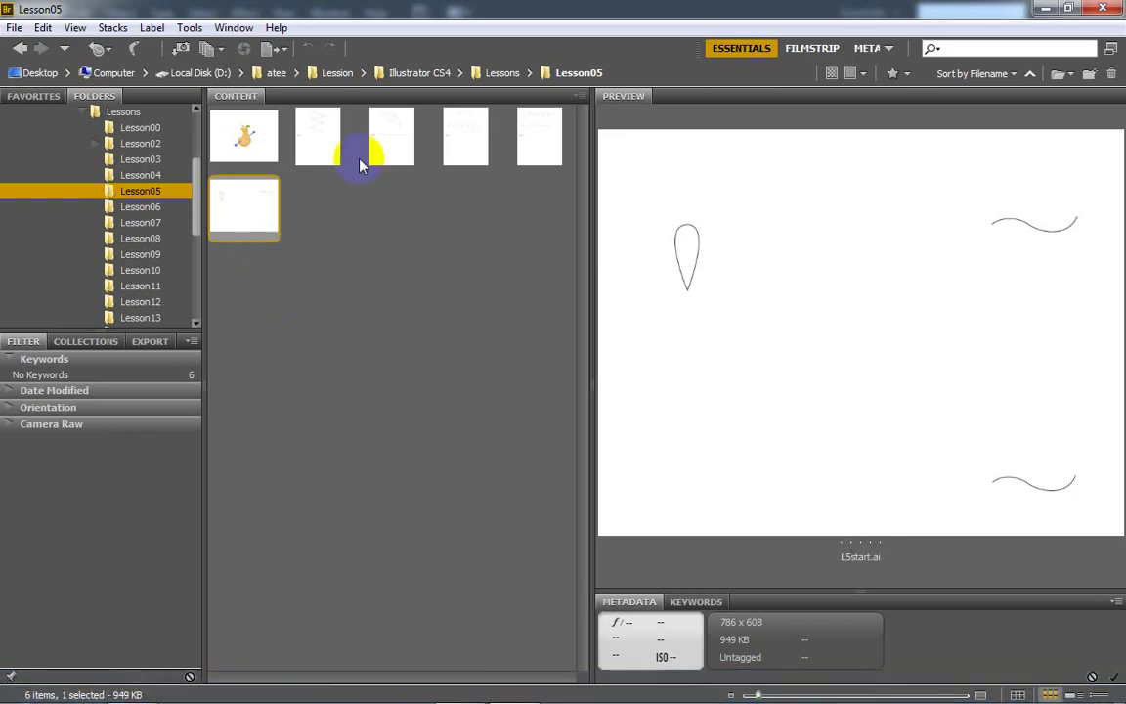
left_click(537, 143)
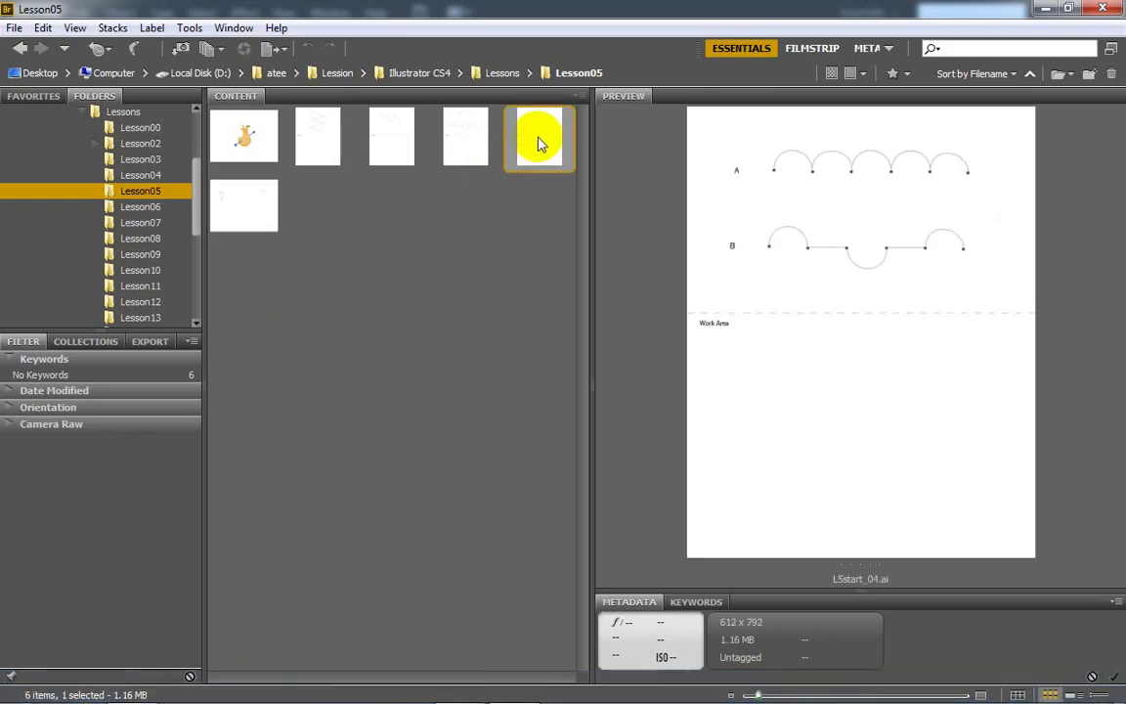
left_click(474, 142)
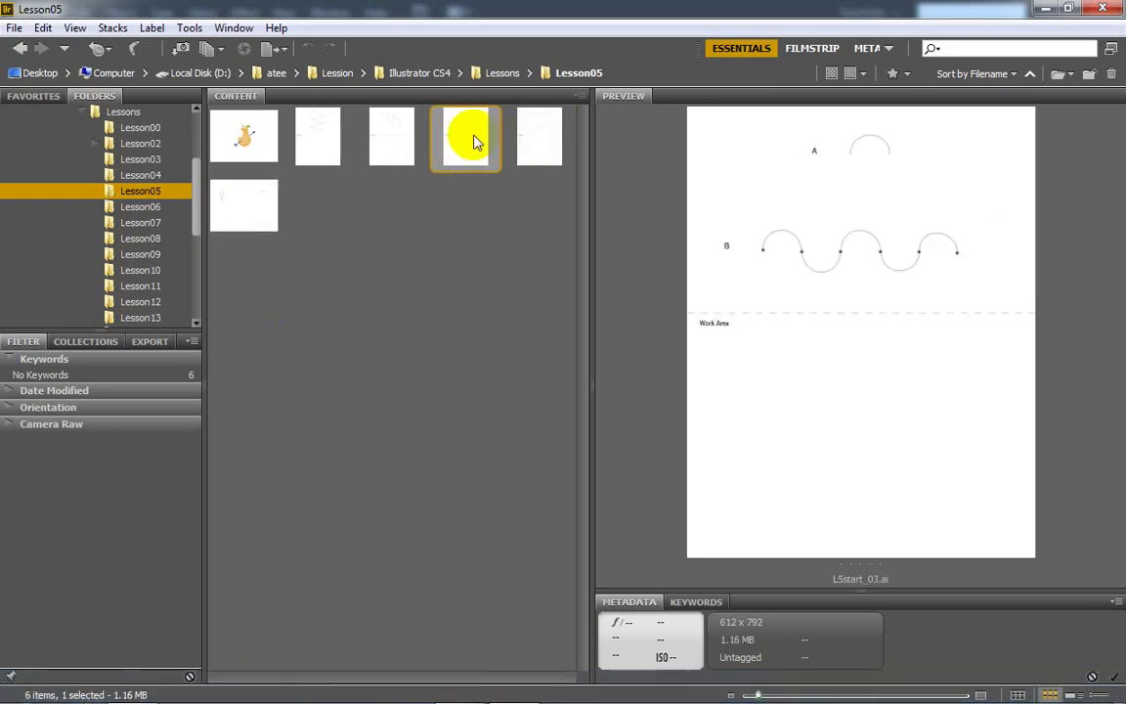
left_click(545, 146)
left_click(254, 212)
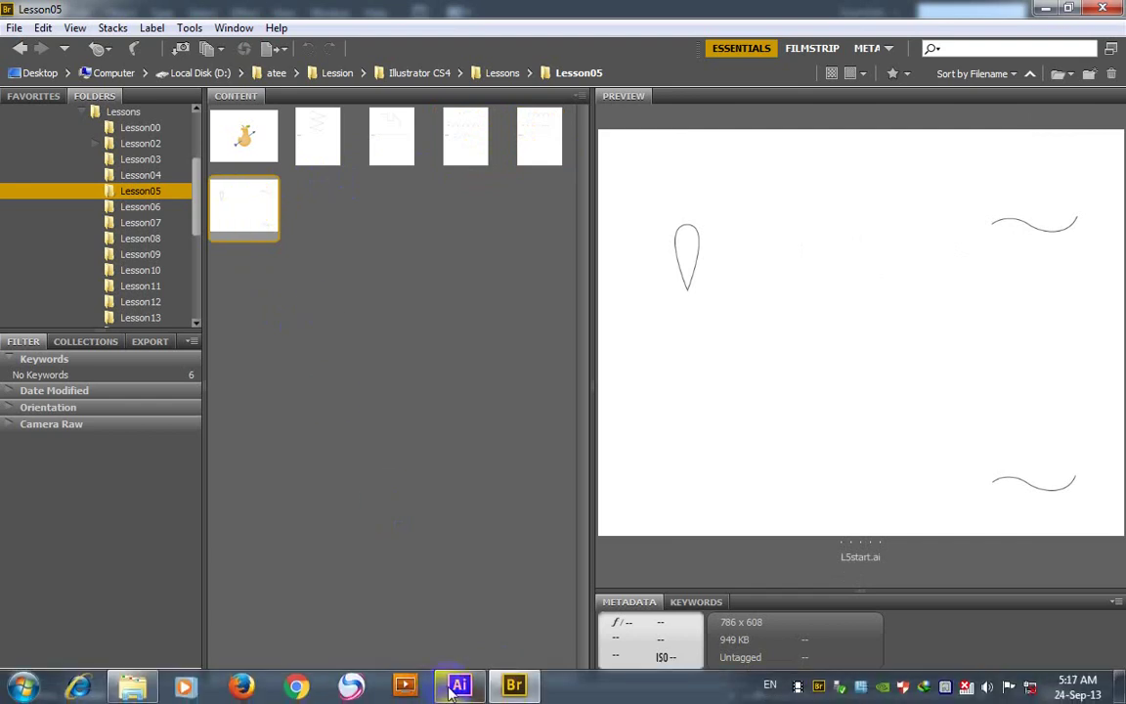
left_click(459, 696)
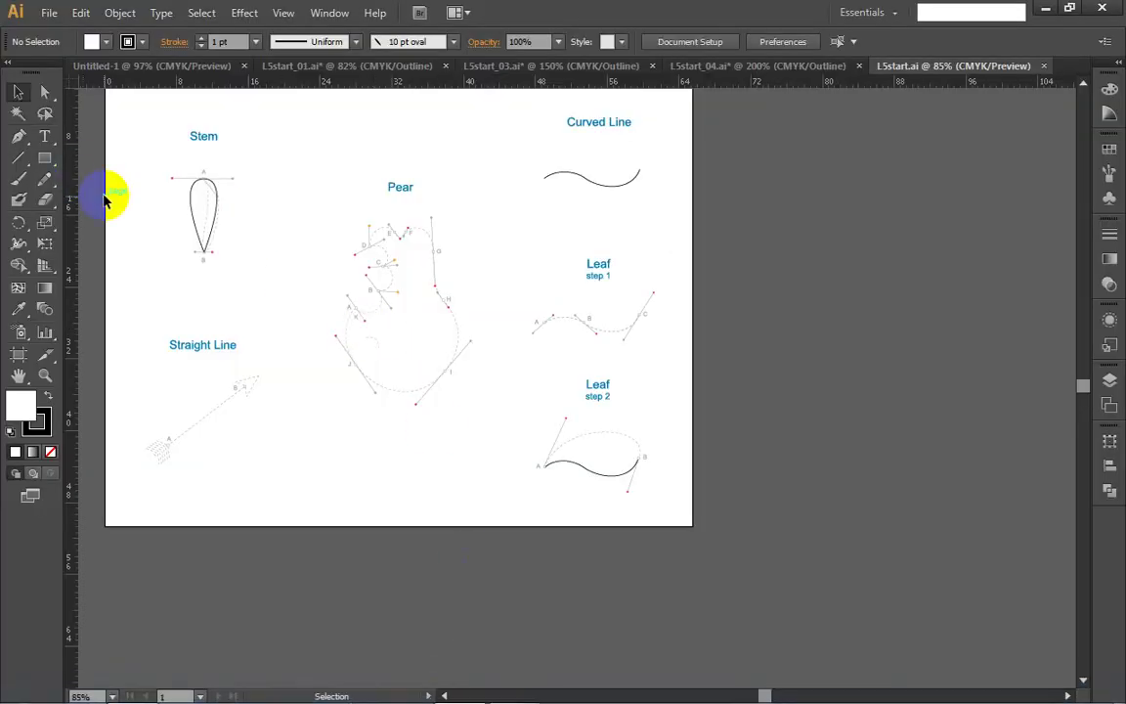
scroll(188, 206, "up", 2)
scroll(188, 207, "up", 2)
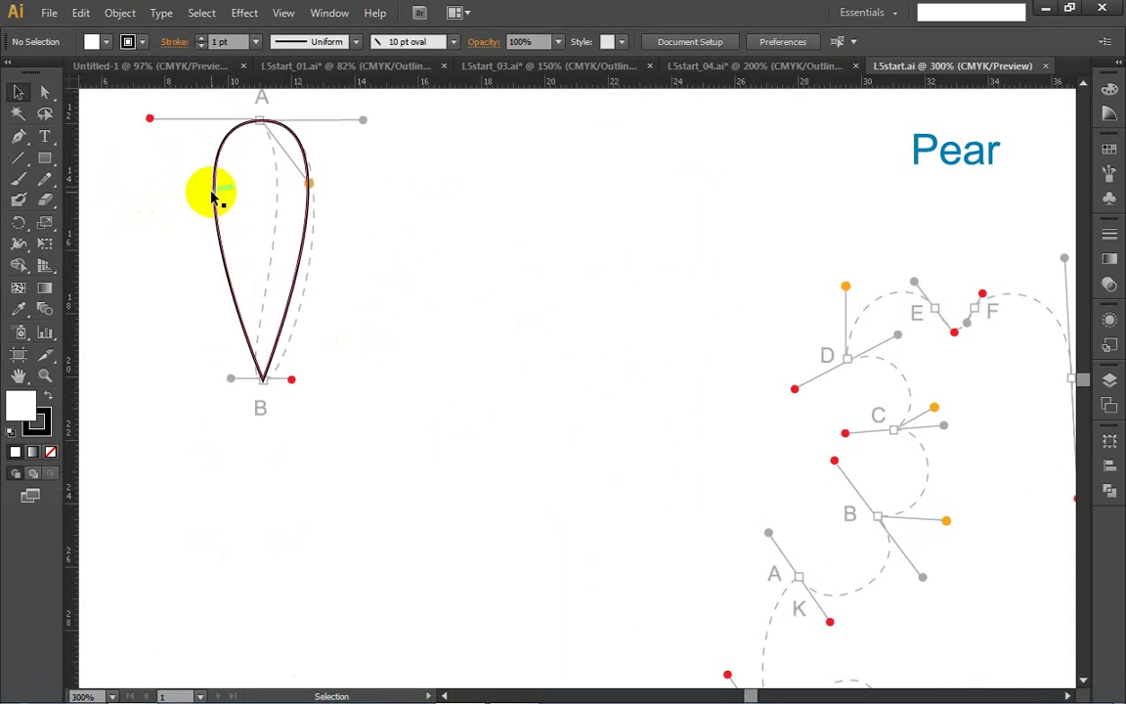
left_click_drag(213, 197, 224, 236)
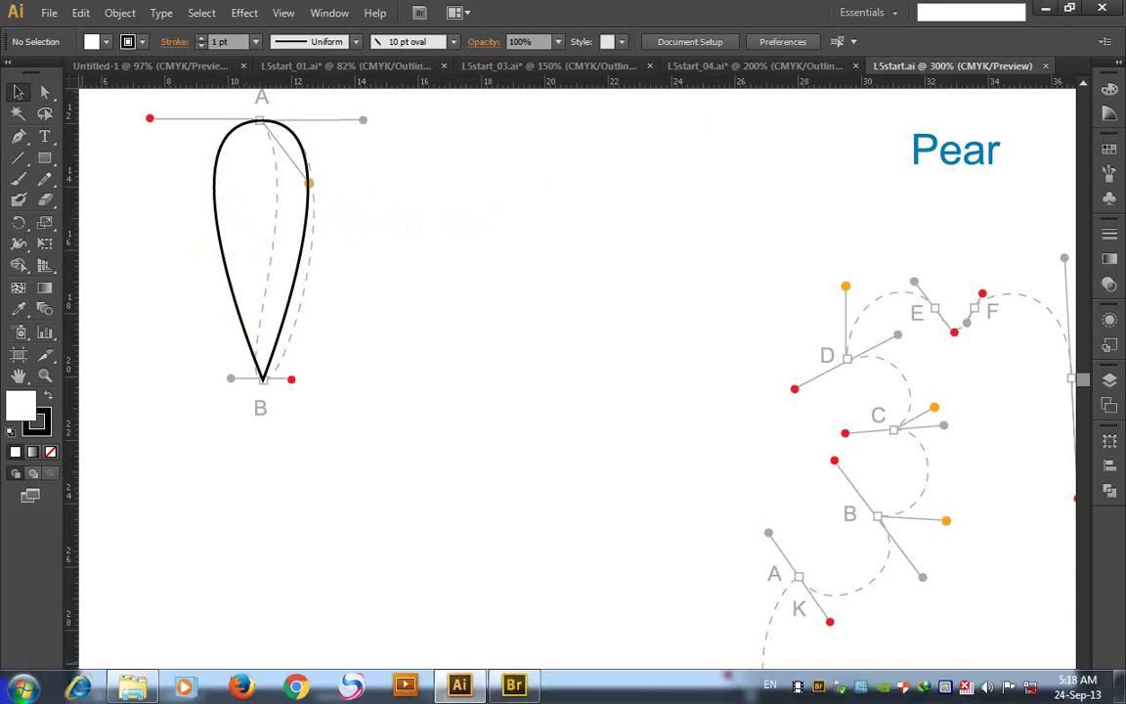
Step: Switch to Windows Explorer, send the Logo folder on Local Disk (D:) to Removable Disk (F:), and minimize the window
left_click(134, 689)
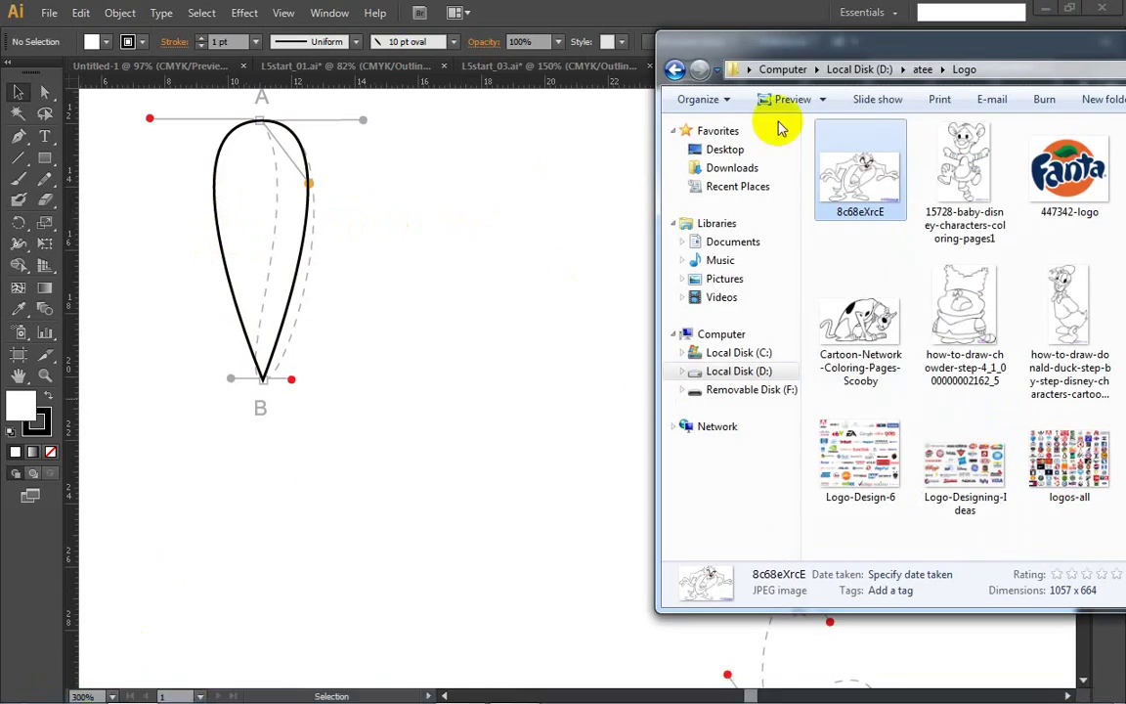
left_click_drag(748, 43, 605, 16)
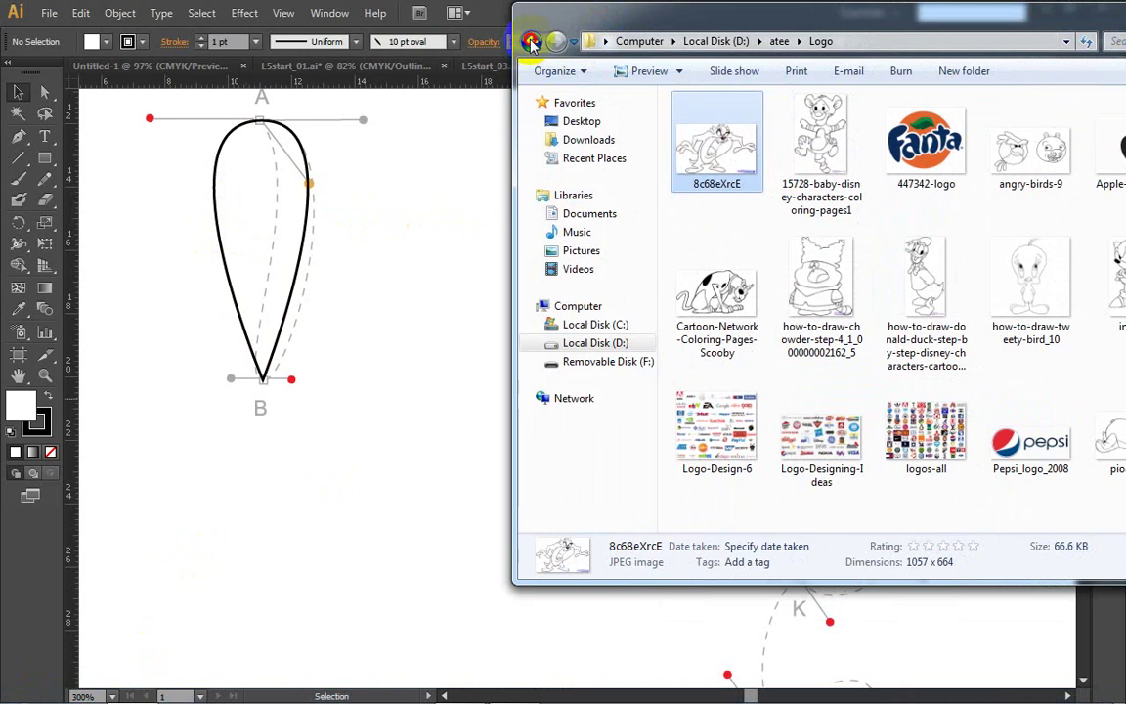
left_click(531, 41)
right_click(915, 136)
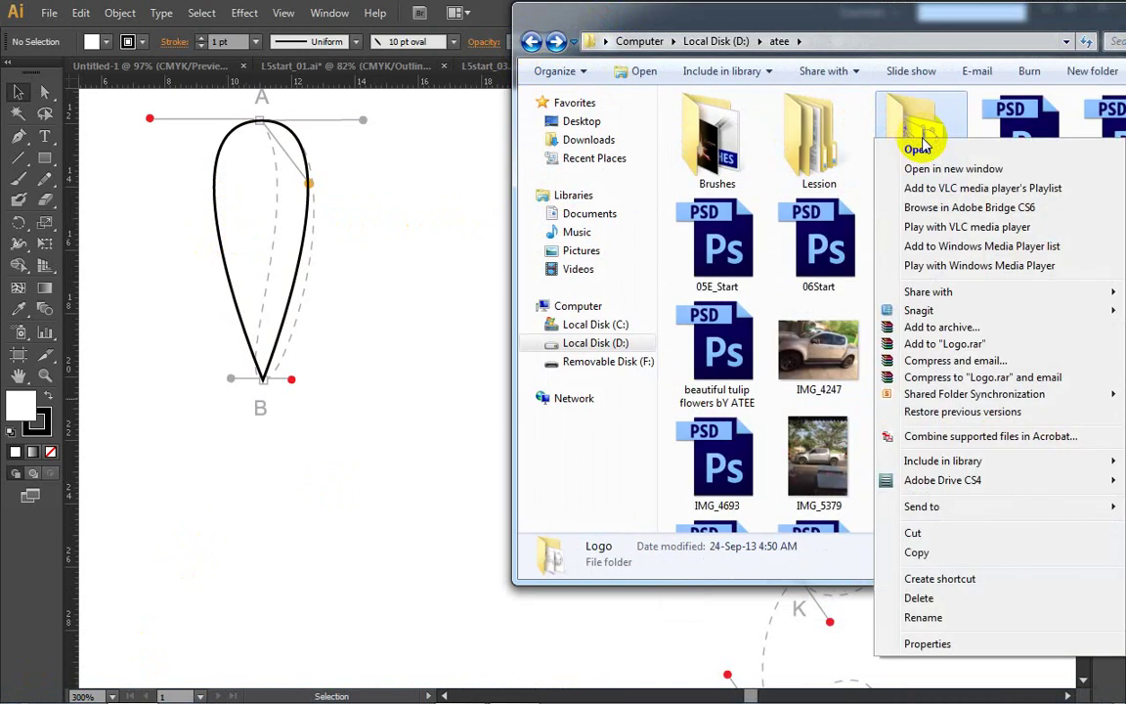
mouse_move(922, 509)
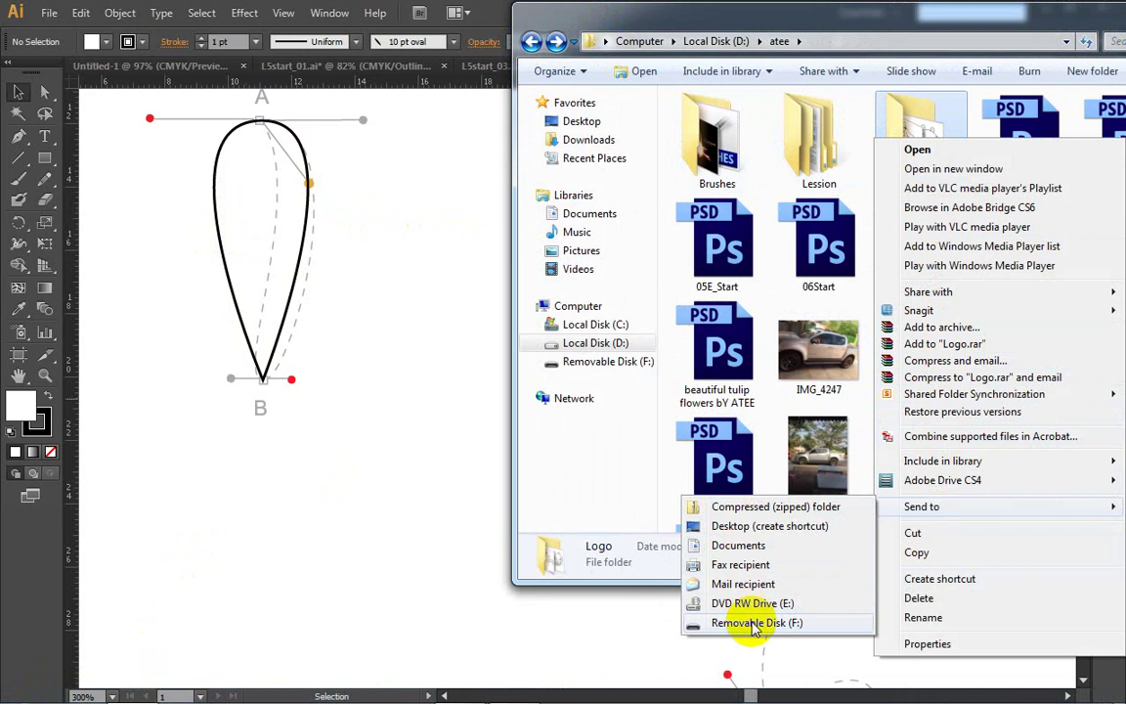
left_click(753, 623)
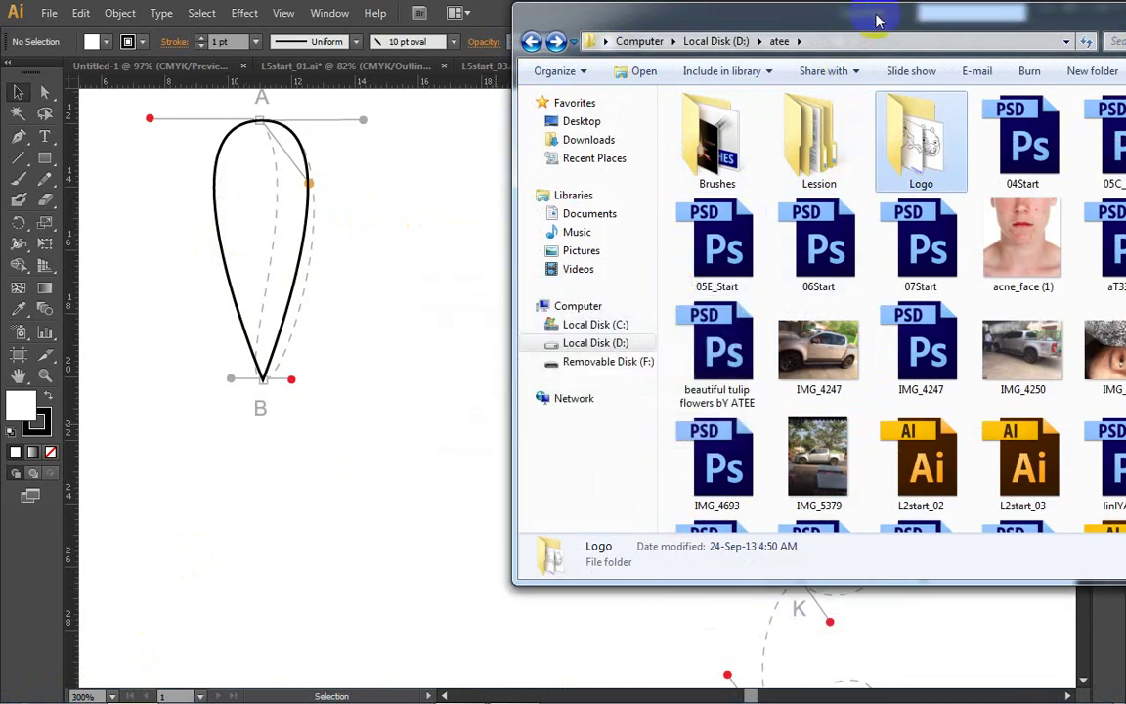
left_click_drag(873, 19, 696, 56)
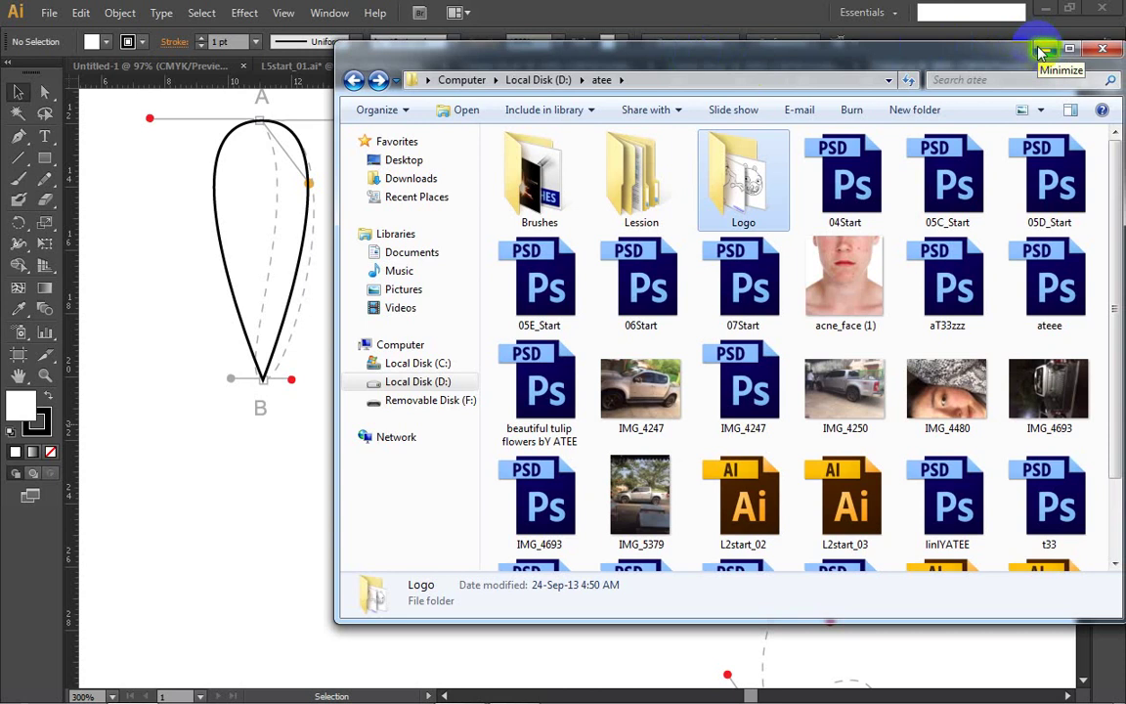
left_click(1043, 50)
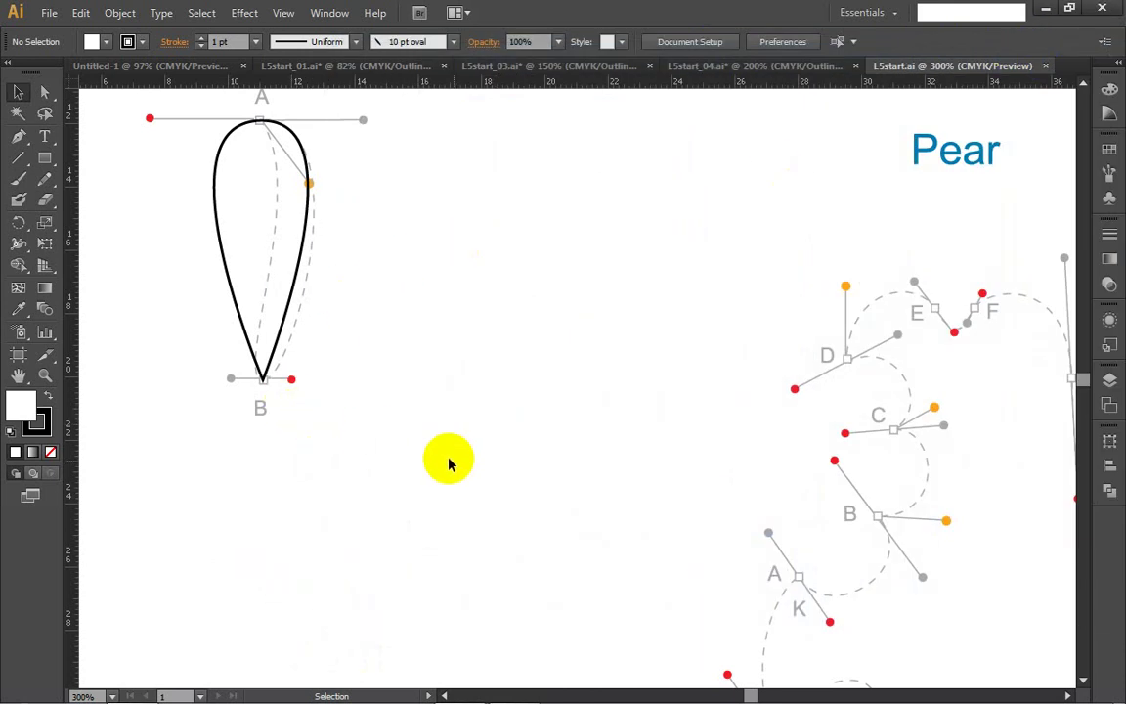
Step: Examine the pear template's dashed outline, lettered anchor points and direction handles at 300% zoom
scroll(503, 468, "right", 3)
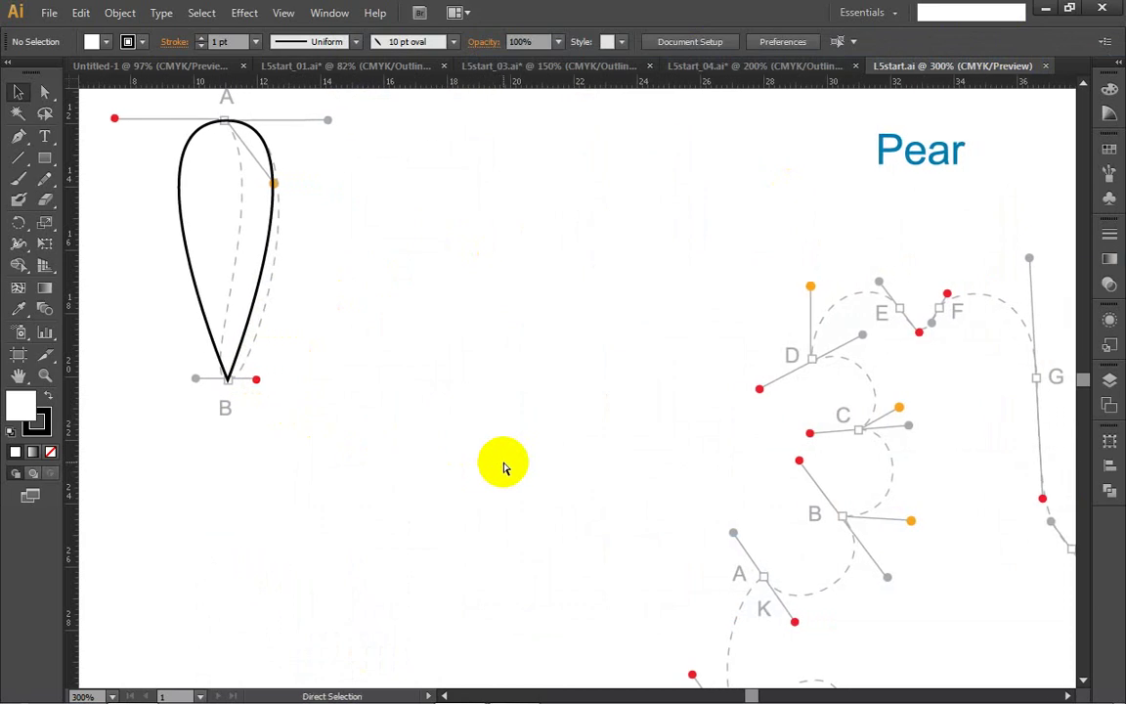
scroll(502, 465, "down", 3)
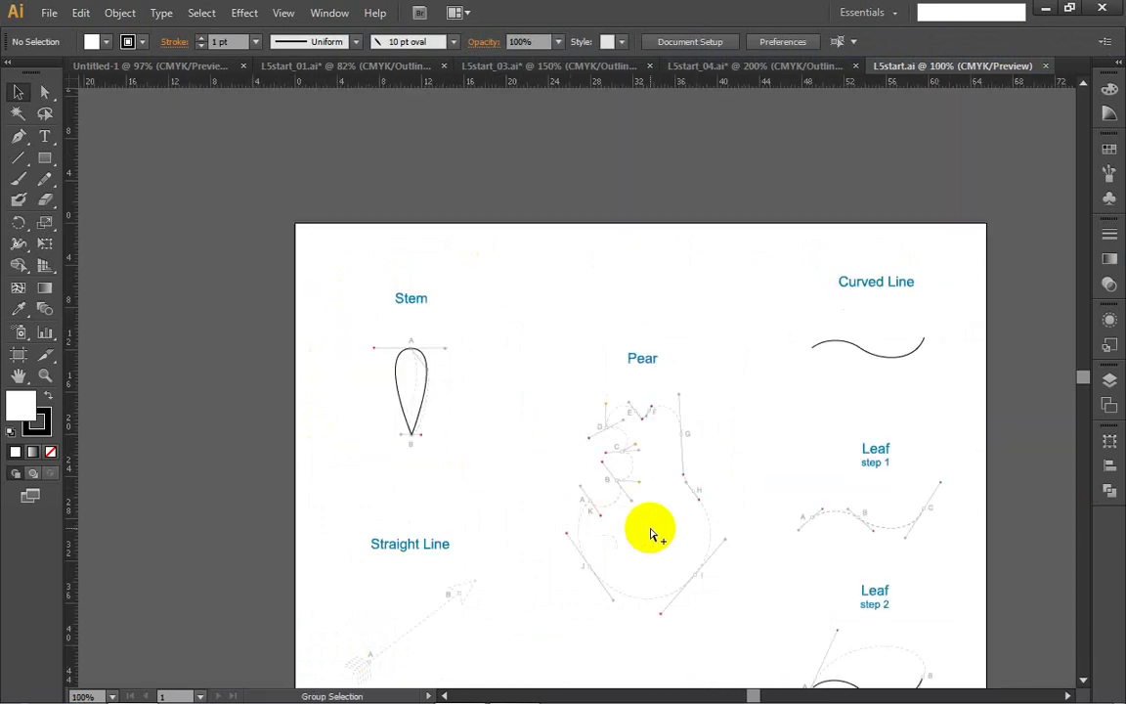
scroll(652, 528, "up", 2)
scroll(651, 534, "up", 1)
scroll(640, 514, "down", 3)
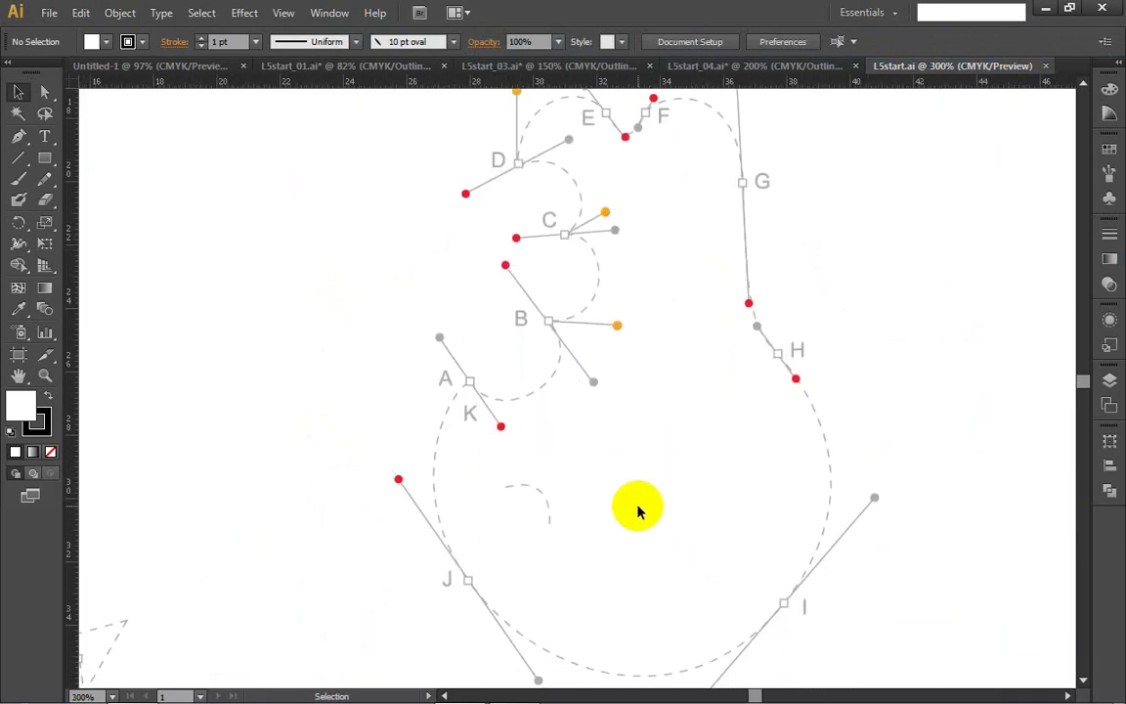
scroll(636, 507, "down", 2)
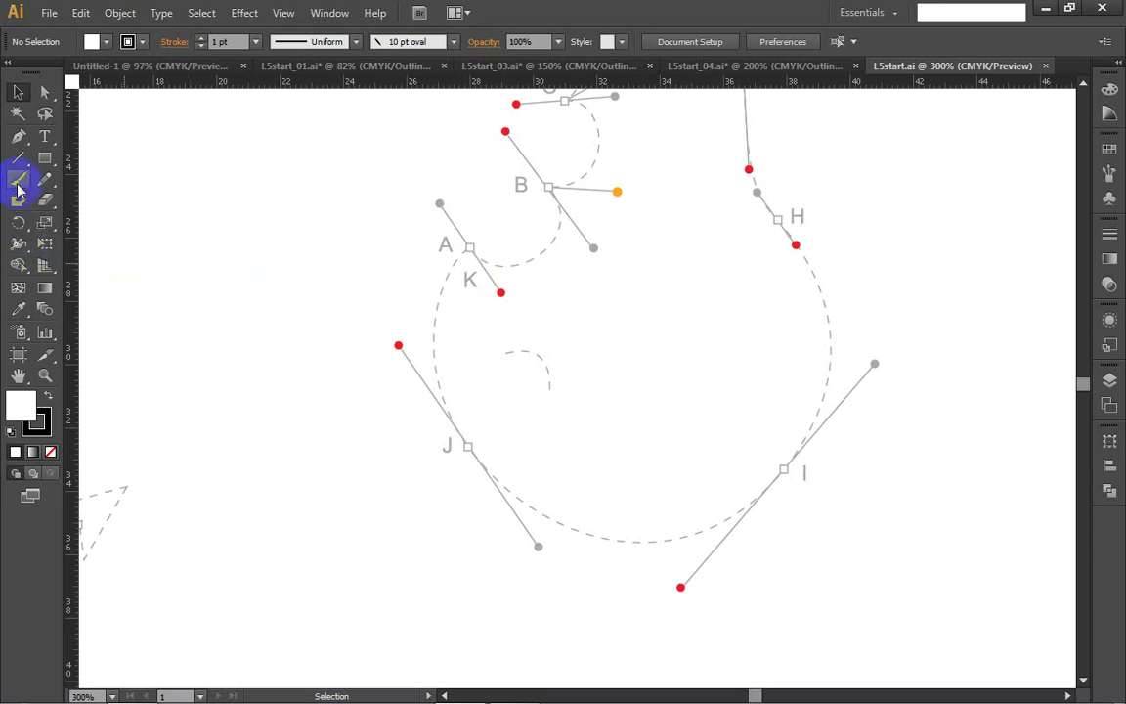
Step: Start a Pen tool path at point A and trace the curve to point B, extending each direction handle to its red dot
left_click(18, 139)
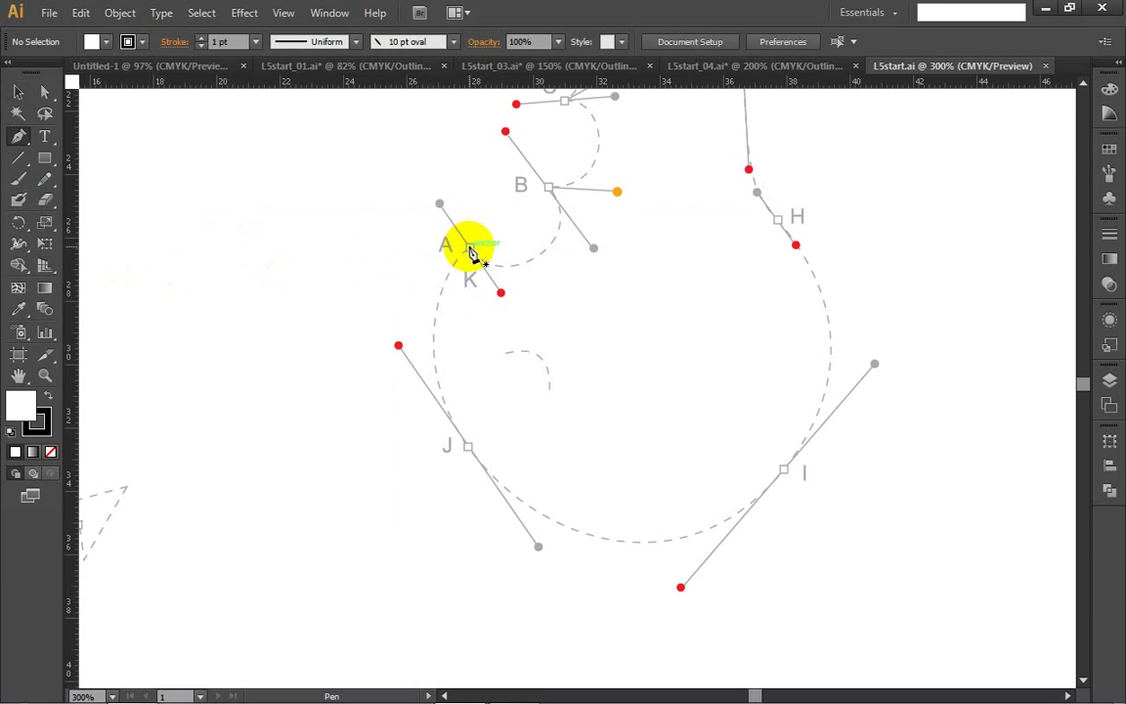
left_click_drag(470, 252, 505, 300)
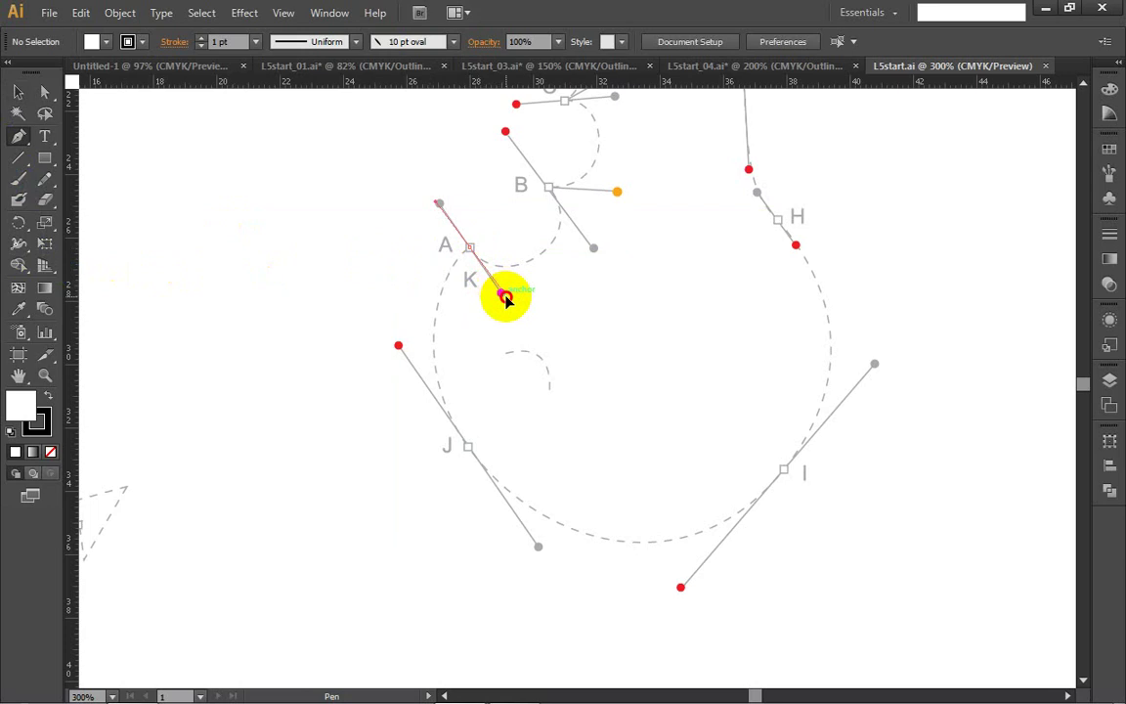
left_click_drag(506, 300, 504, 302)
key("shift")
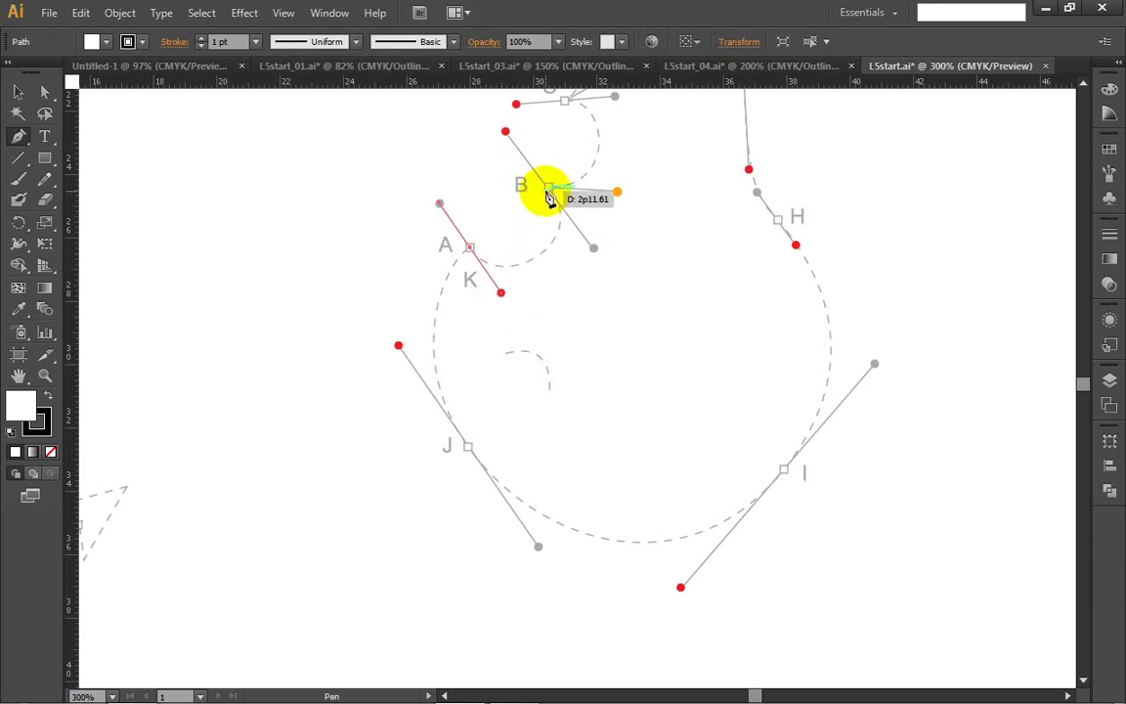
left_click_drag(551, 193, 502, 128)
key("shift")
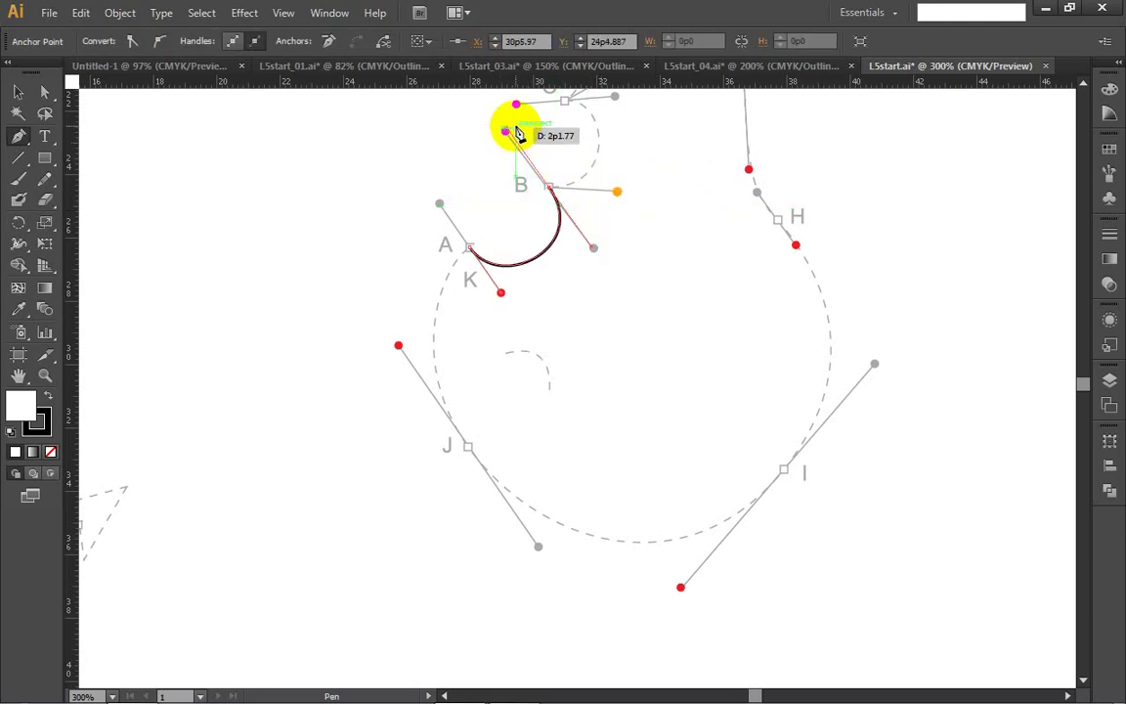
Step: Split point B's handle toward its orange dot and trace the curve to point C, with C's handle on its red dot
key("alt")
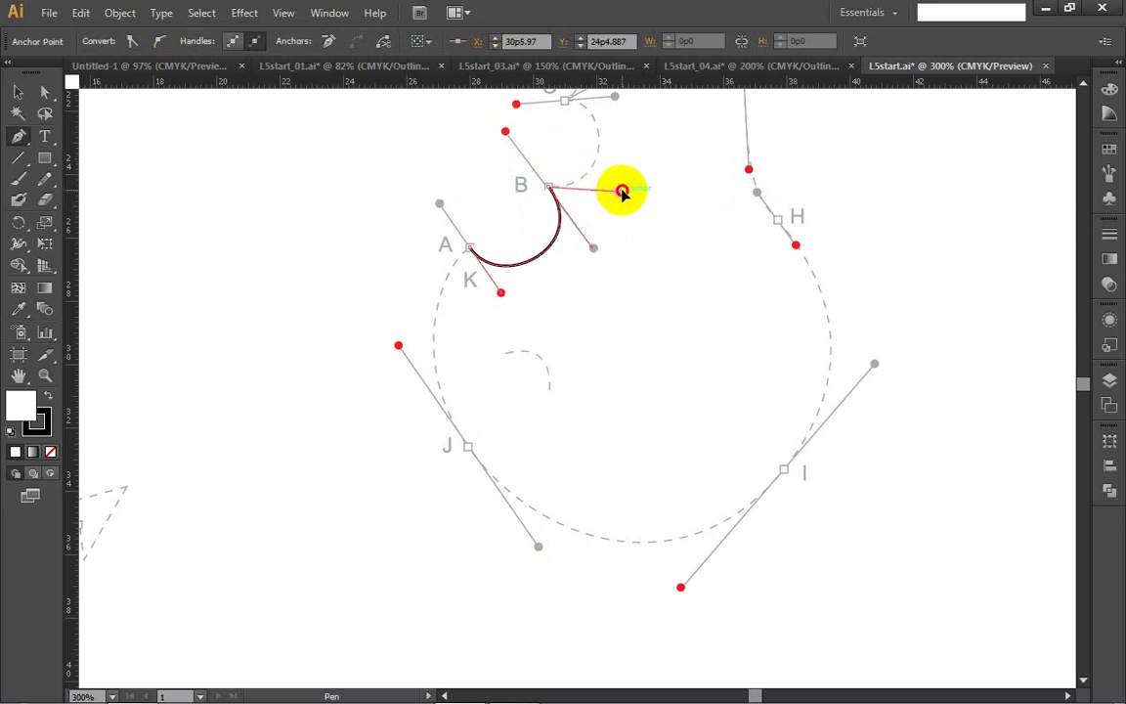
key("alt")
left_click_drag(621, 191, 558, 106)
left_click_drag(564, 338, 516, 343)
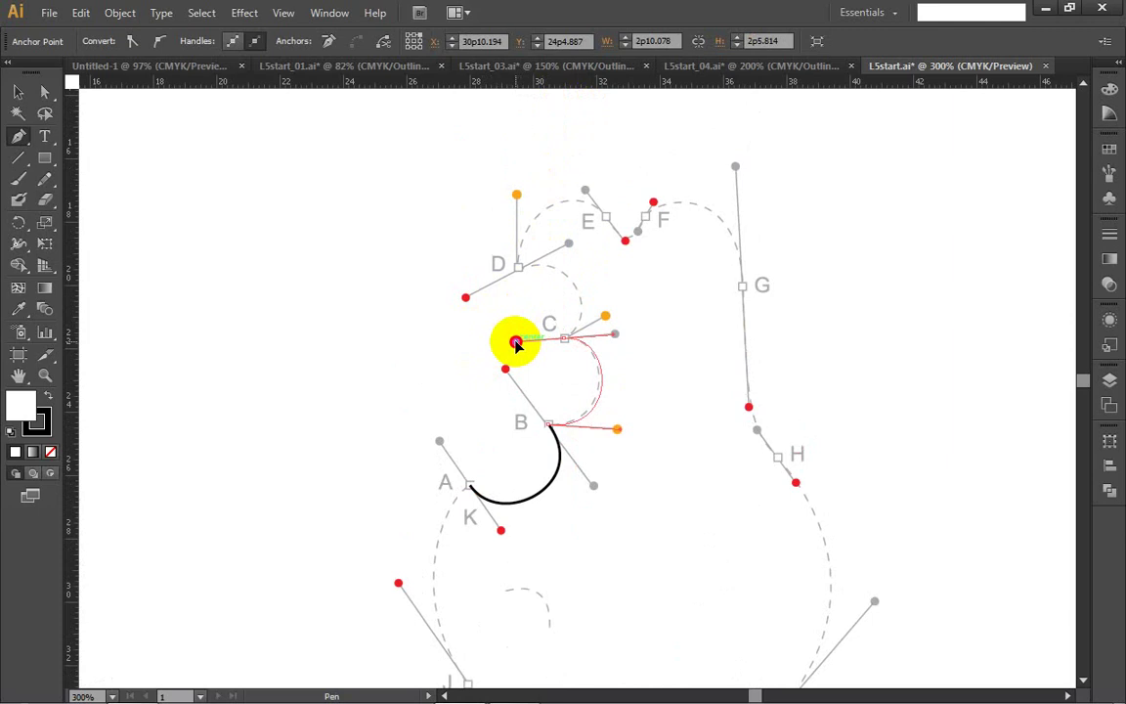
key("shift")
mouse_move(515, 343)
left_mouse_down()
mouse_move(624, 327)
mouse_move(563, 360)
mouse_move(516, 342)
left_mouse_up()
Step: Redirect point C's outgoing handle to its orange dot and inspect the handle's placement up close
key("space")
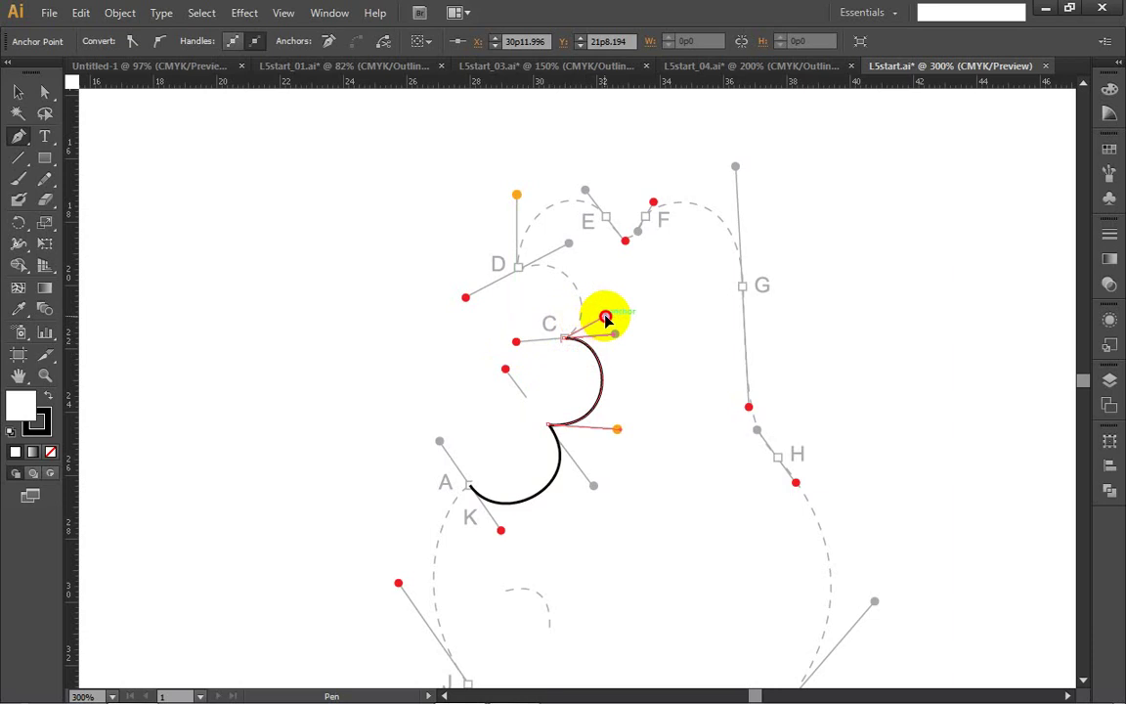
left_click_drag(607, 318, 609, 325)
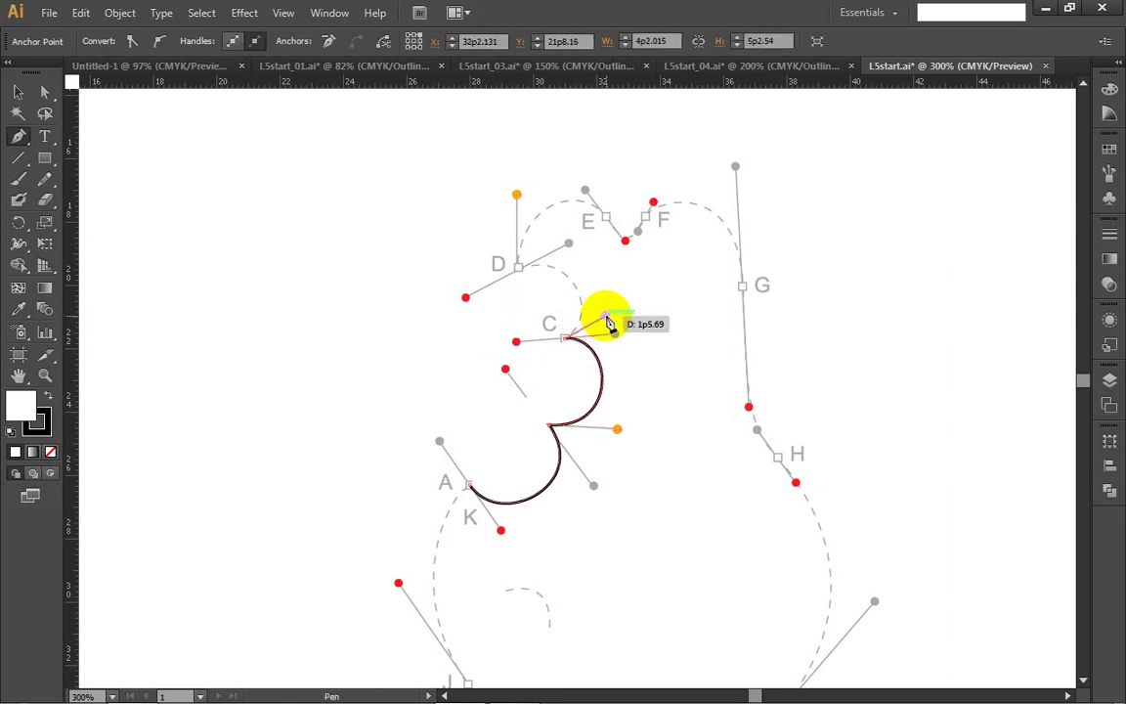
left_click(607, 323, "ctrl")
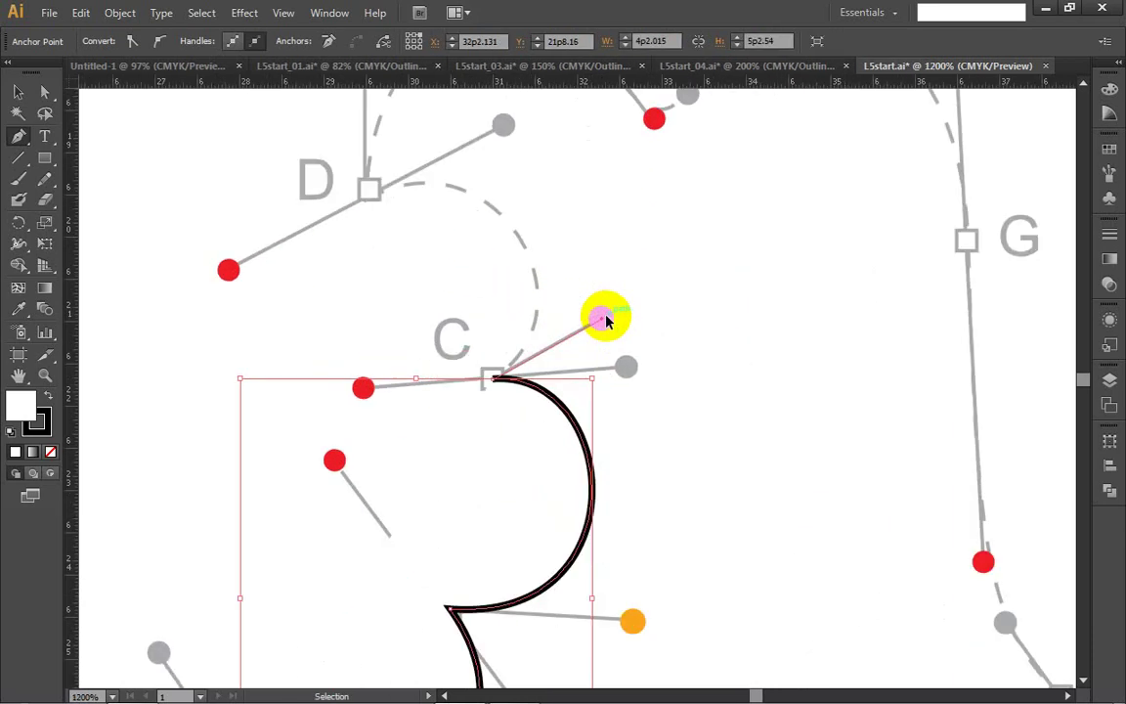
left_click(608, 323, "ctrl")
left_click_drag(607, 322, 604, 318)
left_click(605, 319, "ctrl+alt")
left_click(605, 319, "ctrl+alt")
left_click(604, 319, "ctrl+alt")
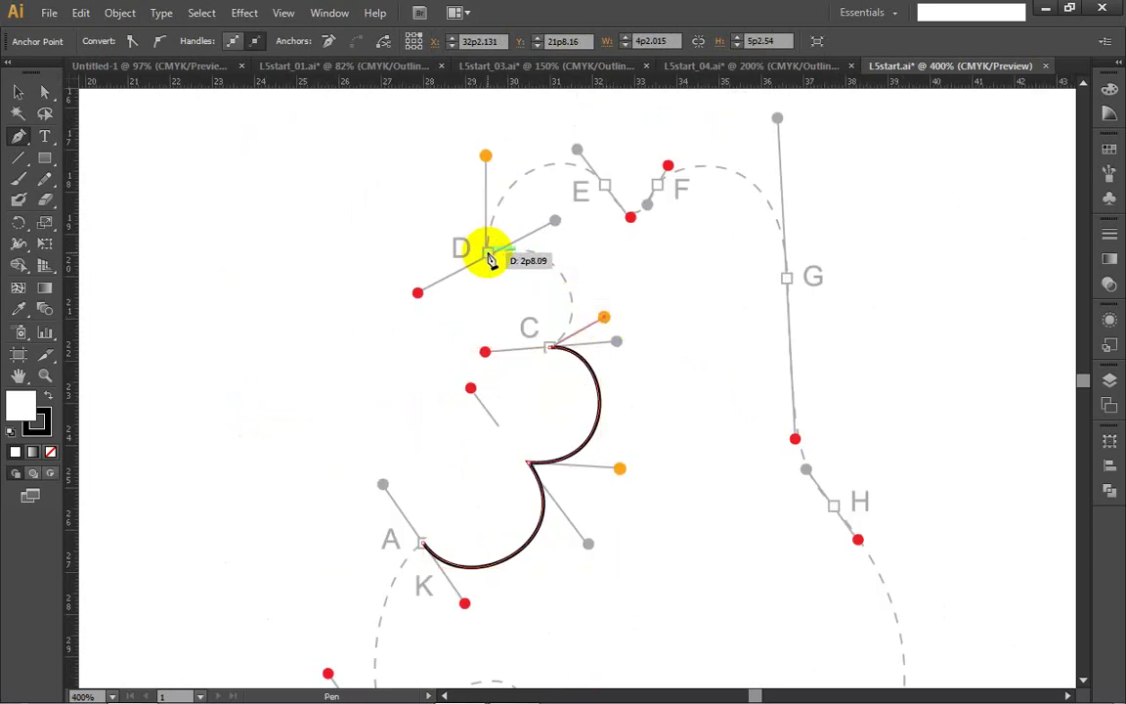
Step: Trace the curve from C to D with the handle at the red dot, and redirect D's outgoing handle to the orange dot
left_click_drag(489, 253, 422, 288)
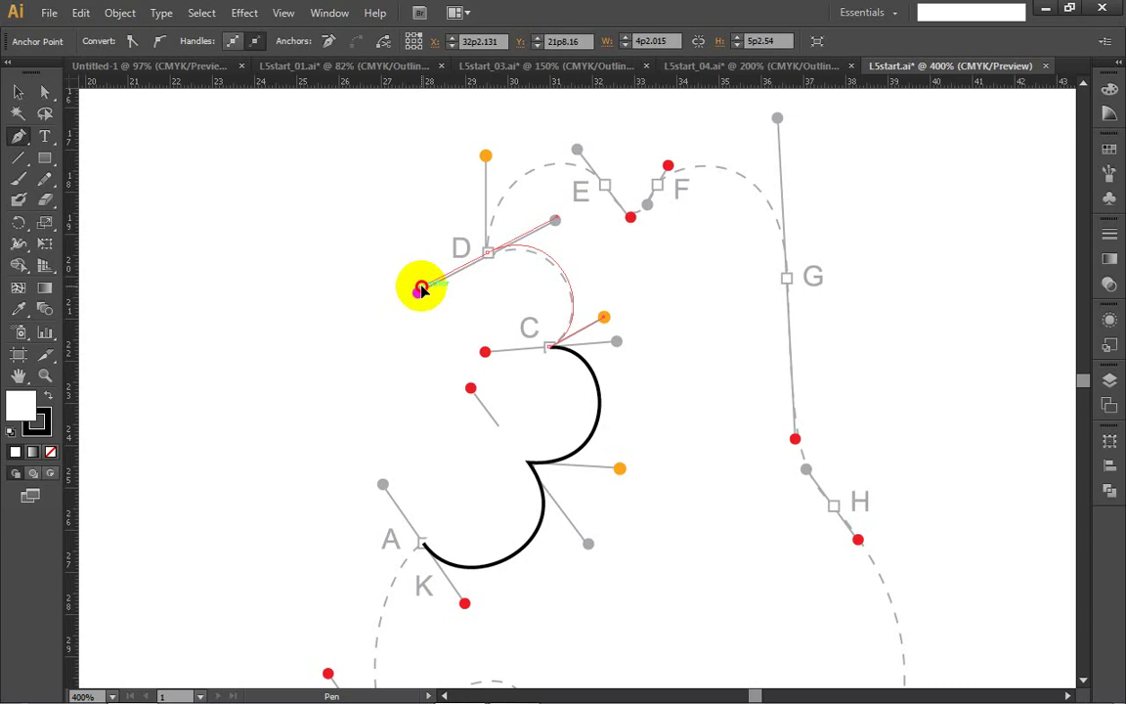
left_click_drag(422, 288, 415, 293)
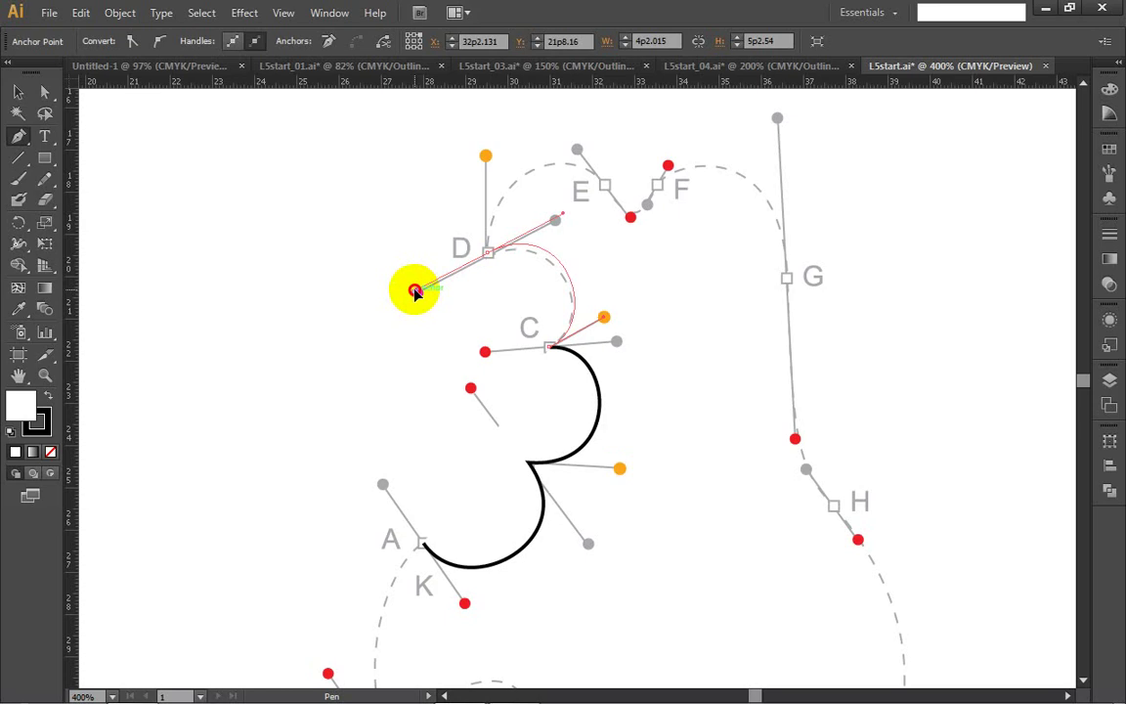
left_click_drag(415, 291, 485, 159)
left_click_drag(461, 241, 459, 238)
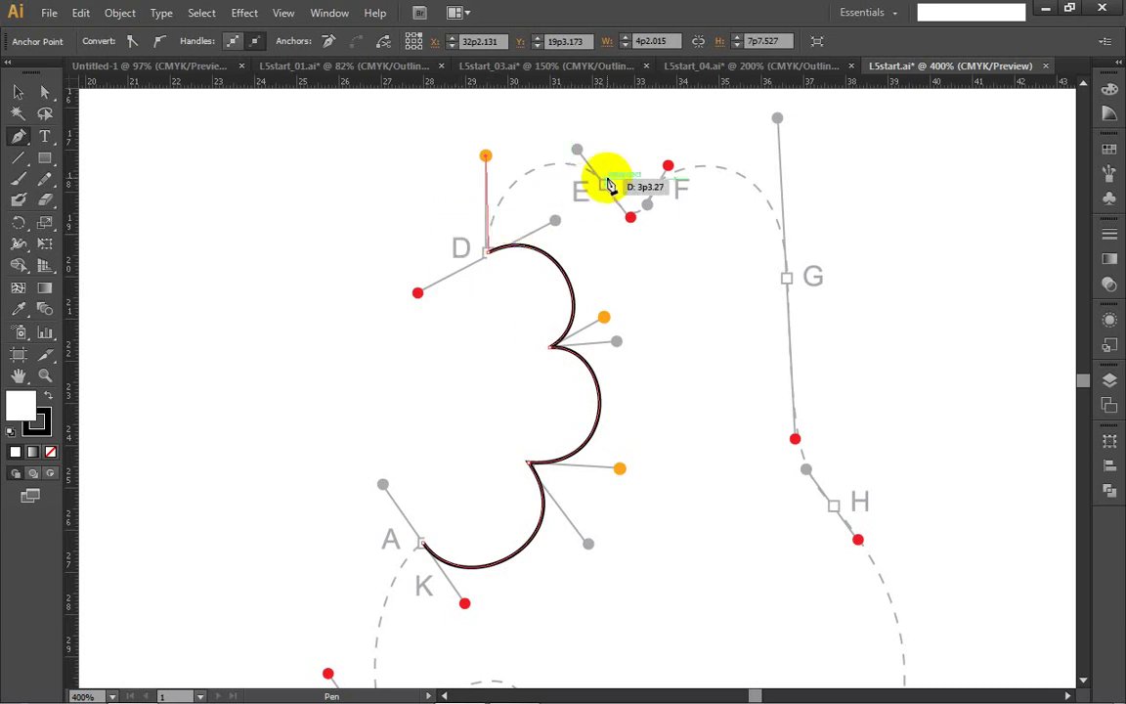
Step: Trace the curve from D to E, continue through the dip to the grey dot before F, and make that point a corner
left_click_drag(606, 186, 631, 222)
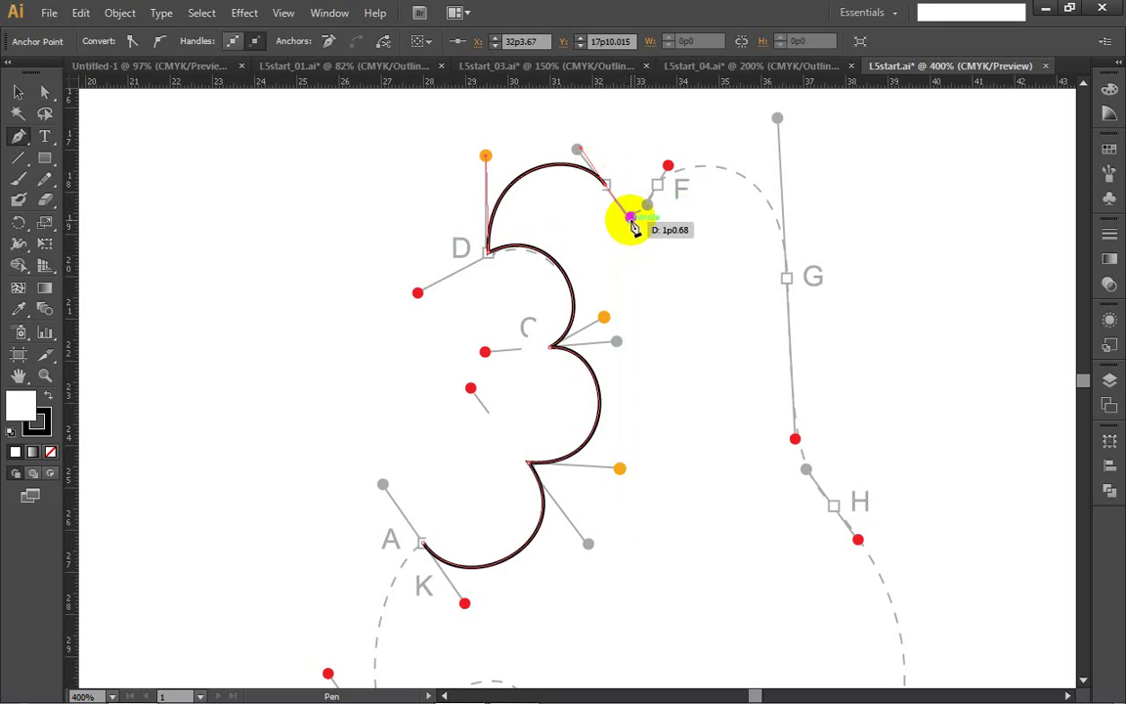
mouse_move(632, 221)
left_mouse_down()
mouse_move(661, 189)
mouse_move(631, 217)
left_mouse_up()
left_click_drag(629, 217, 669, 166)
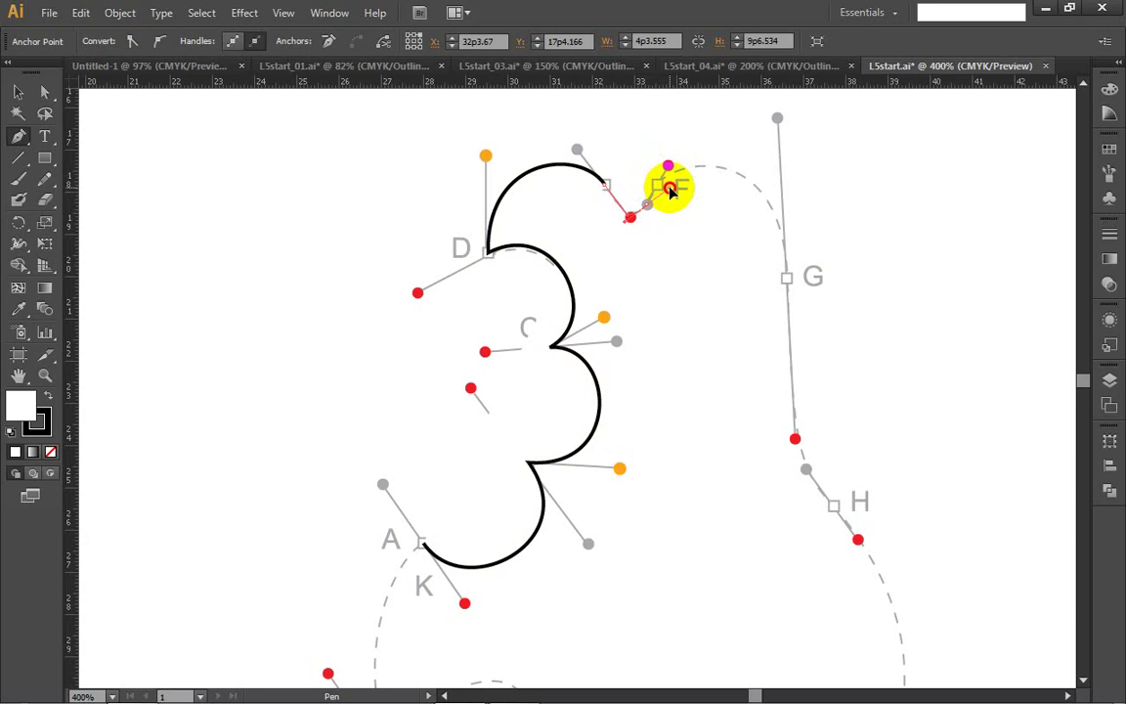
left_click_drag(670, 190, 672, 186)
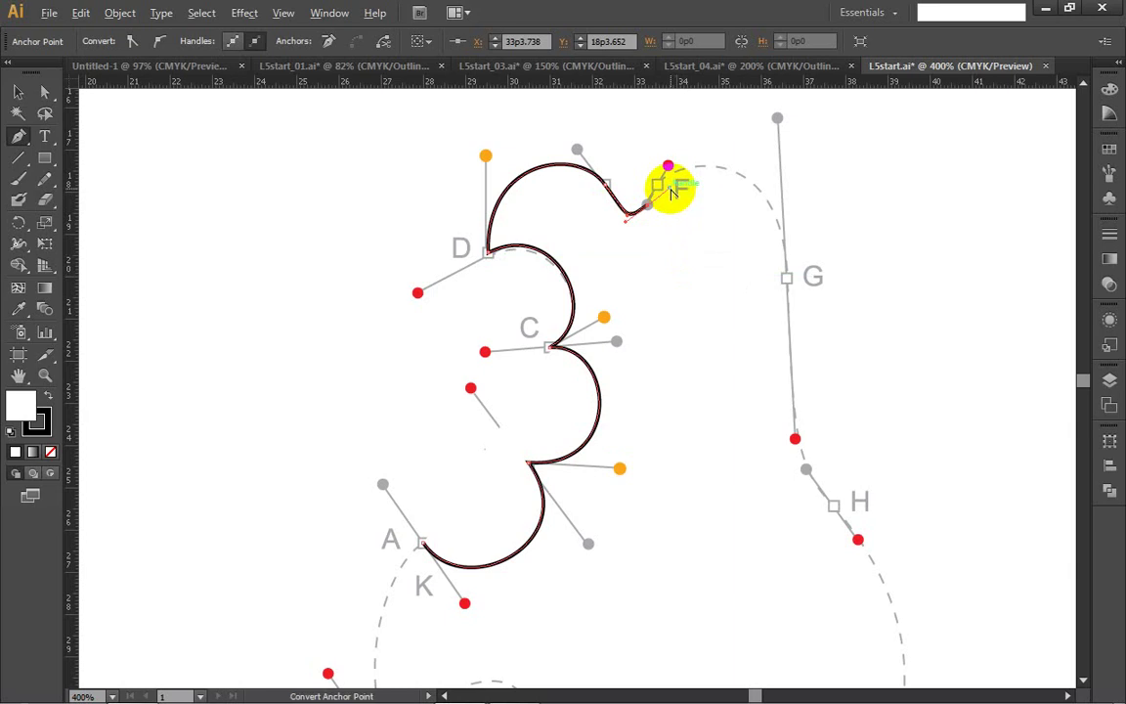
left_click(671, 185, "alt")
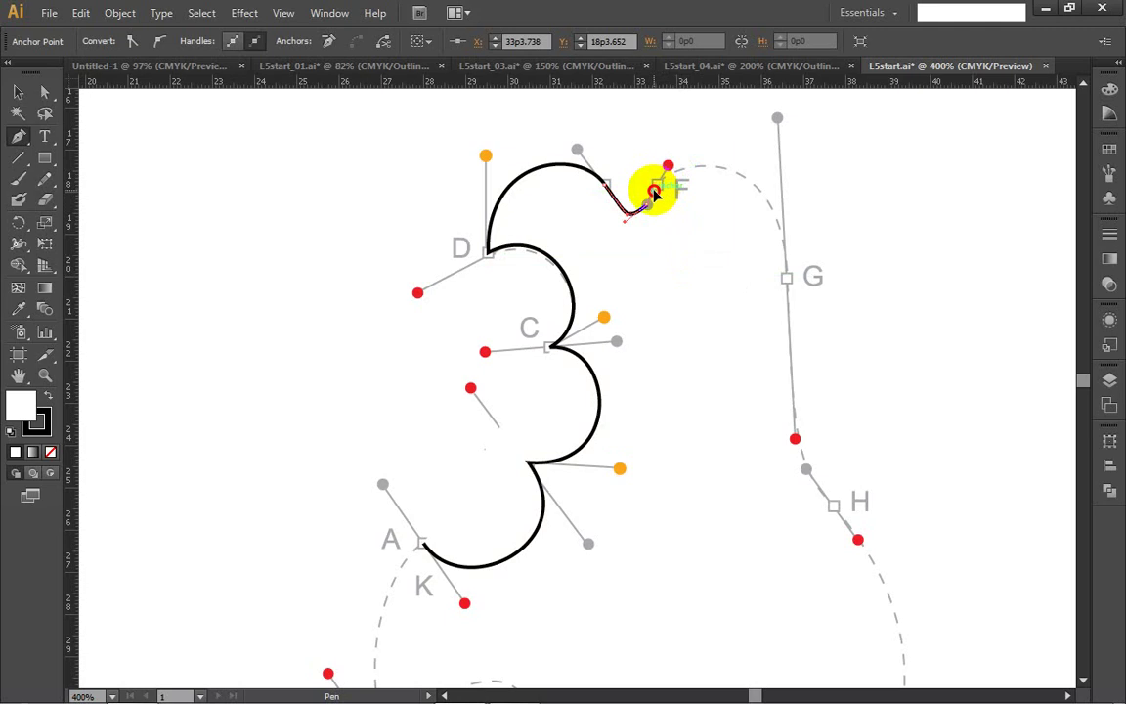
Step: Extend the path through point F and trace the curve to point G, pulling G's handle to its red dot
left_click_drag(655, 190, 797, 442)
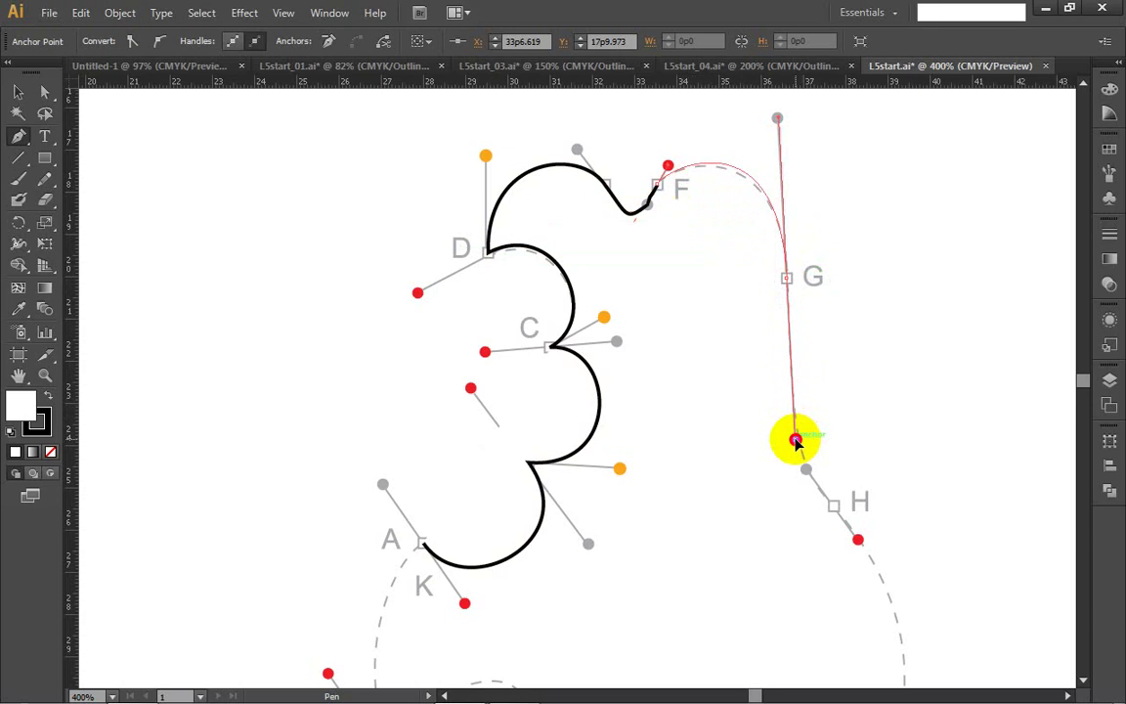
key("shift")
left_click_drag(797, 442, 797, 442)
key("shift")
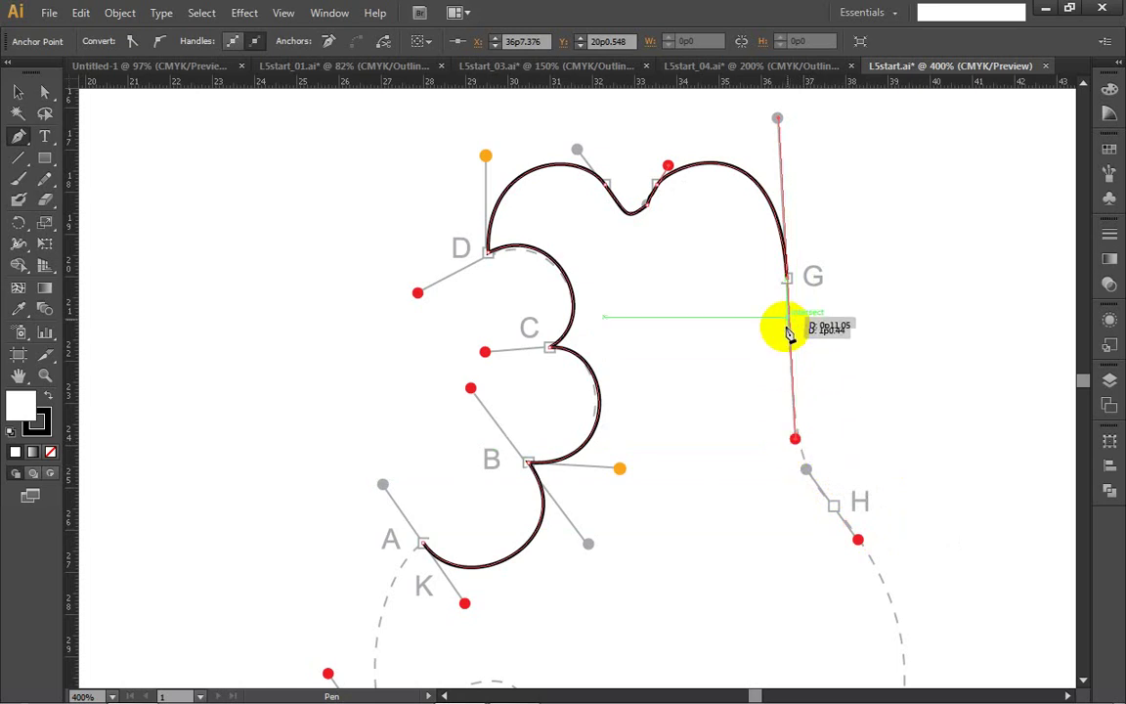
Step: Remove point G's outgoing handle and trace the curve from G to H, extending H's handle beyond its red dot
left_click(789, 280)
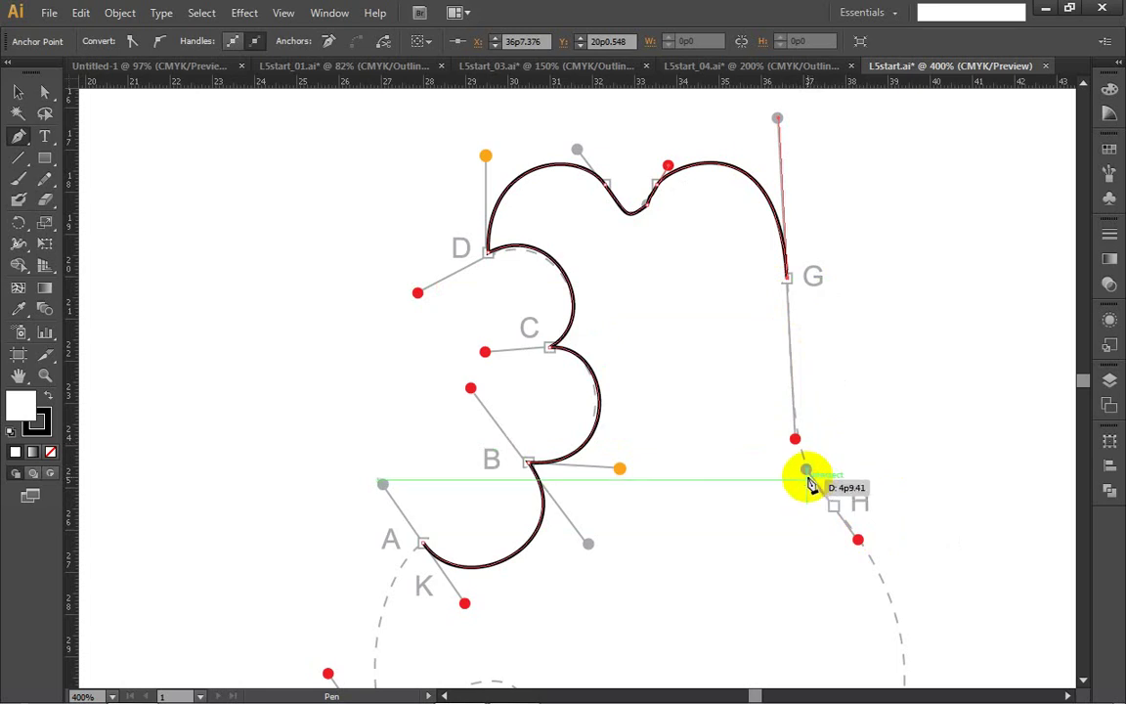
left_click_drag(807, 471, 824, 518)
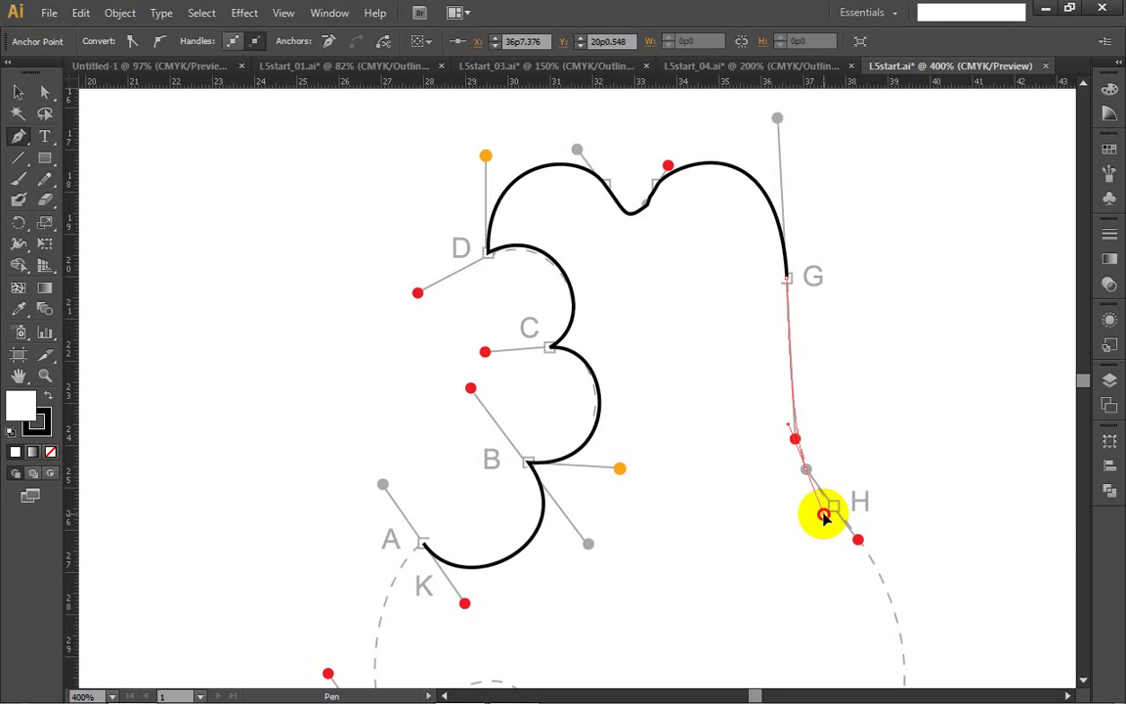
left_click_drag(825, 518, 826, 517)
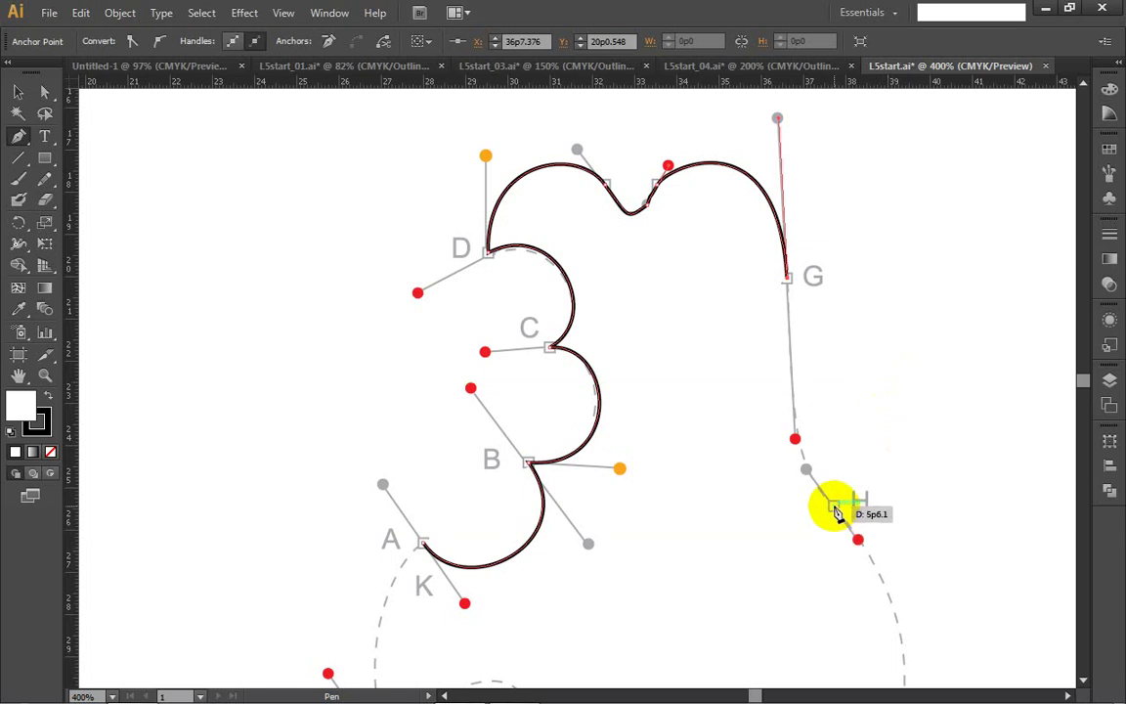
left_click_drag(834, 508, 880, 571)
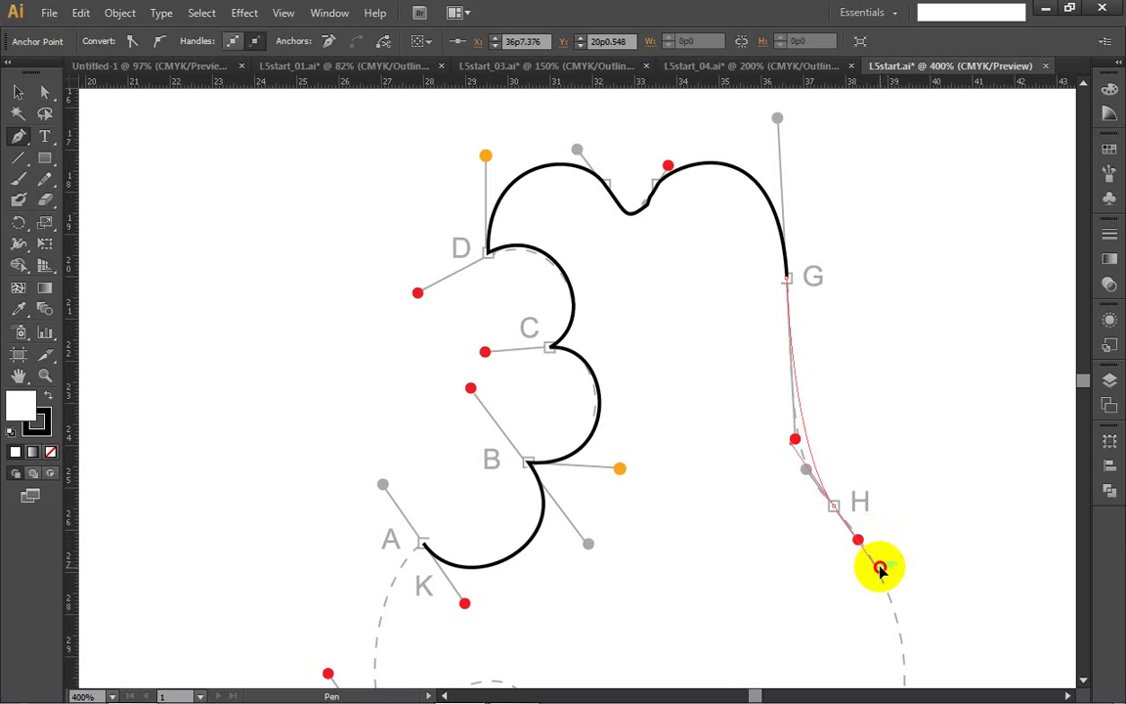
mouse_move(880, 570)
left_mouse_down()
mouse_move(894, 572)
mouse_move(879, 551)
left_mouse_up()
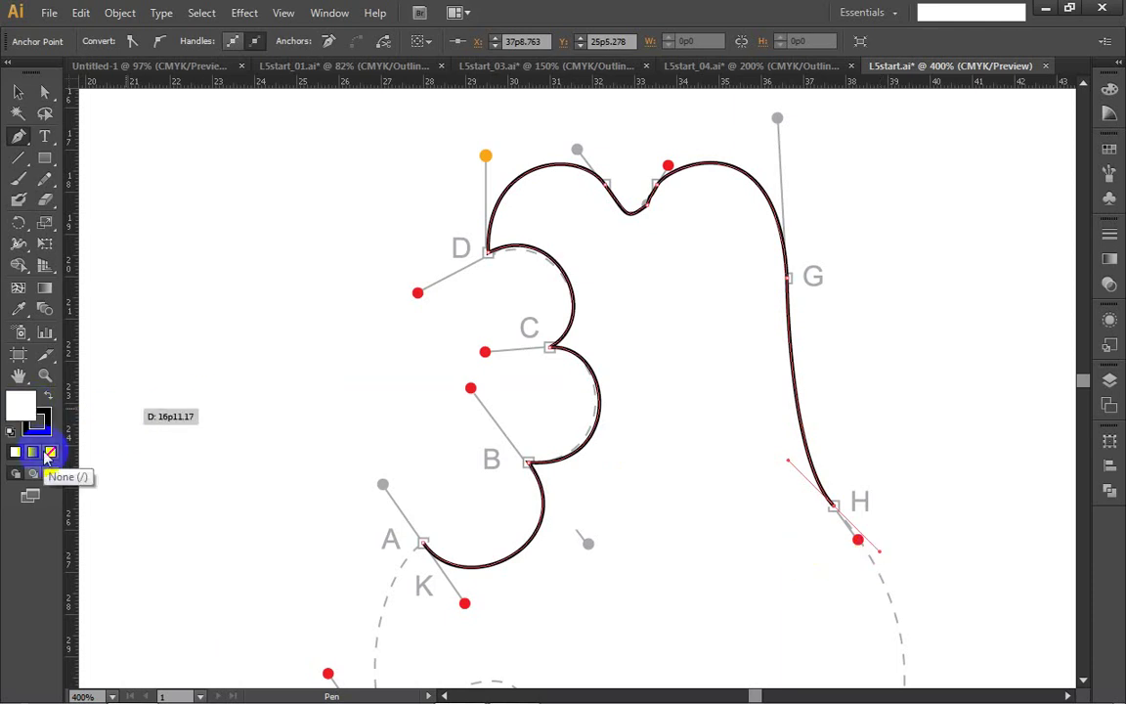
Step: Set the path's fill to None and reshape the G–H segment by adjusting point H's incoming handle independently
left_click(50, 451)
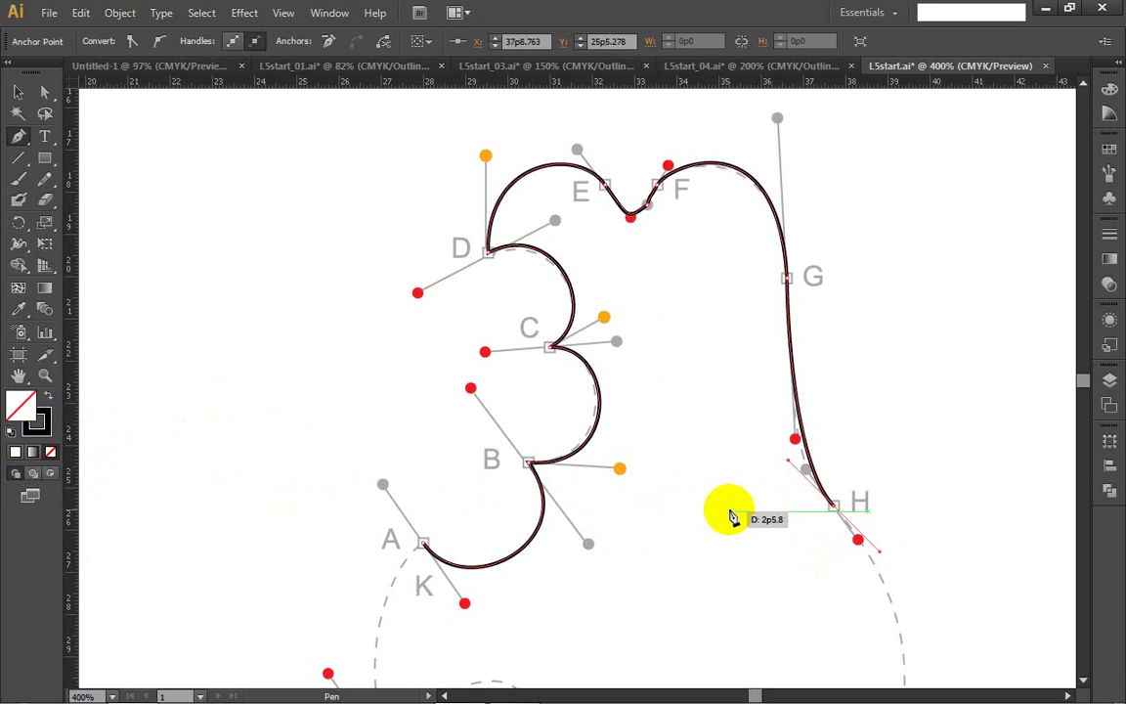
key("alt")
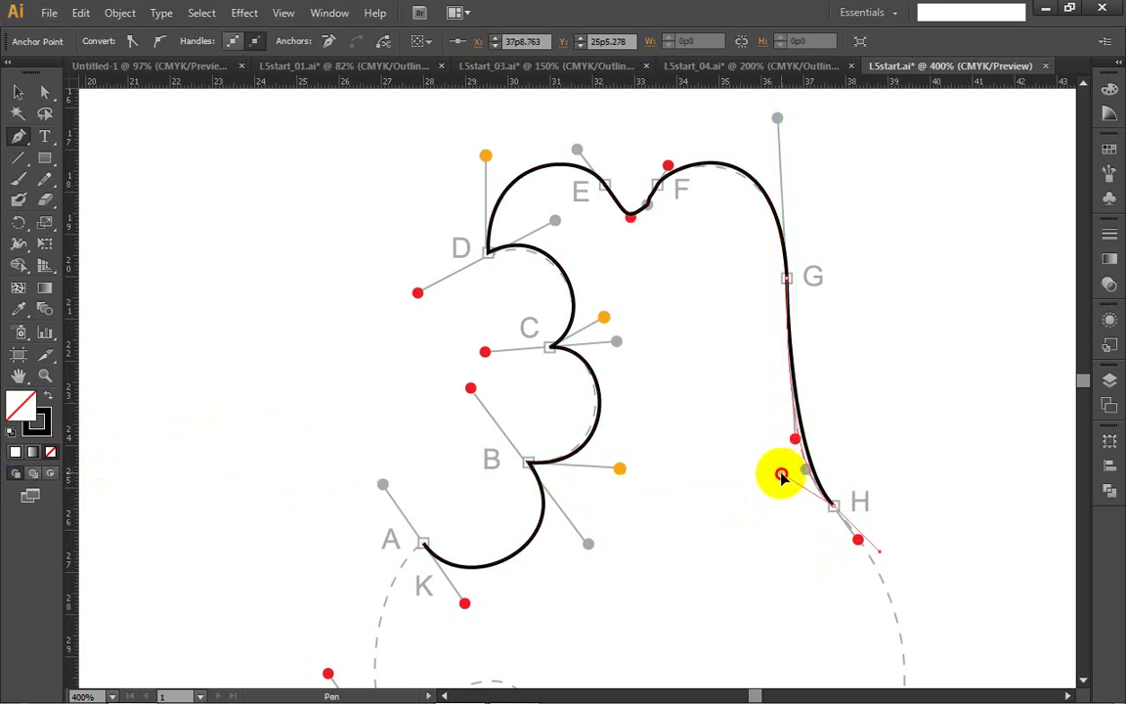
left_click_drag(782, 476, 780, 474)
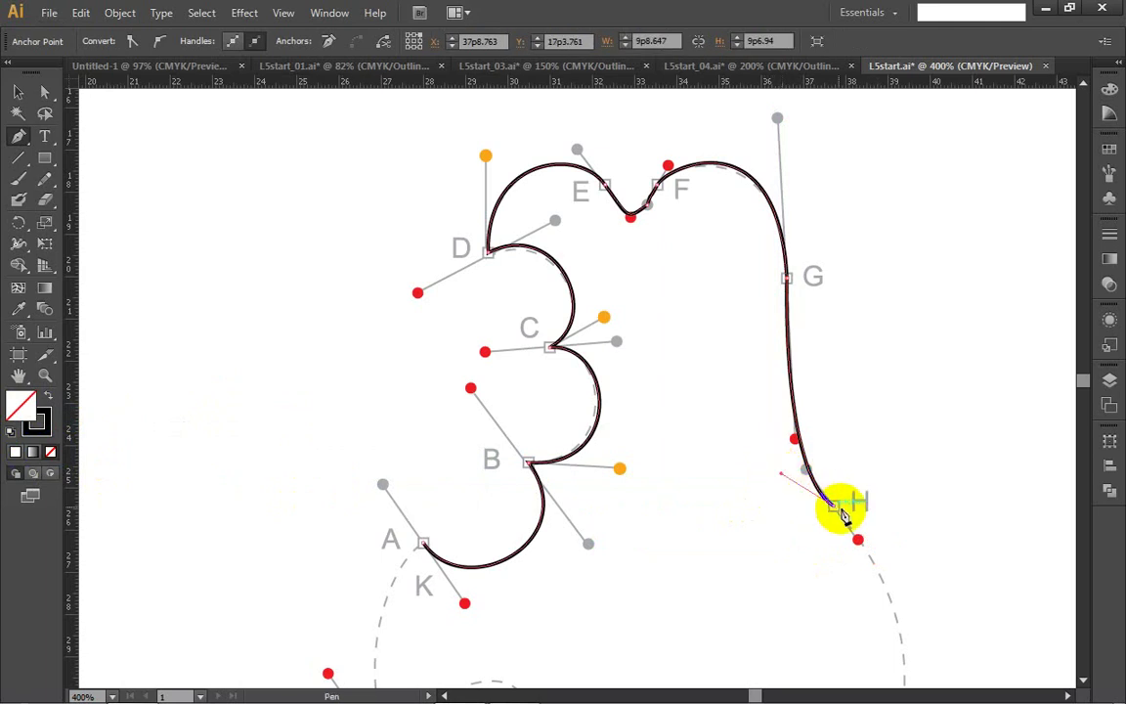
left_click_drag(836, 507, 894, 562)
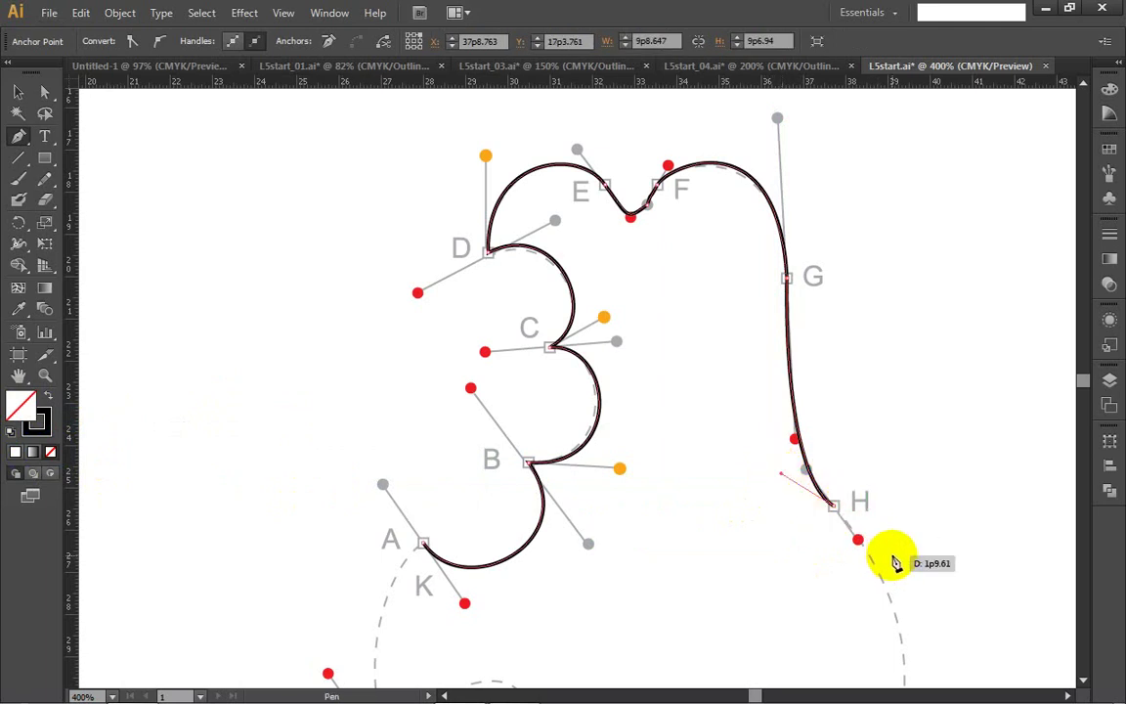
Step: Trace the pear's lower bulge from point H to point I, extending I's handle toward its red dot
scroll(895, 562, "down", 4)
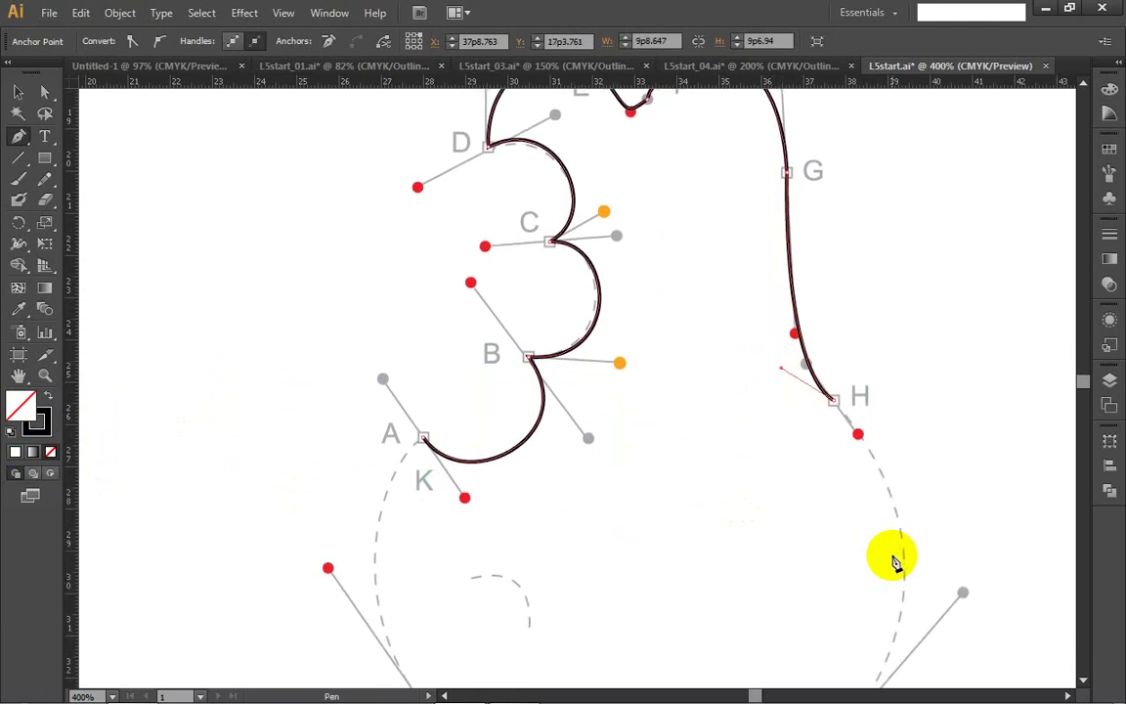
scroll(893, 556, "down", 3)
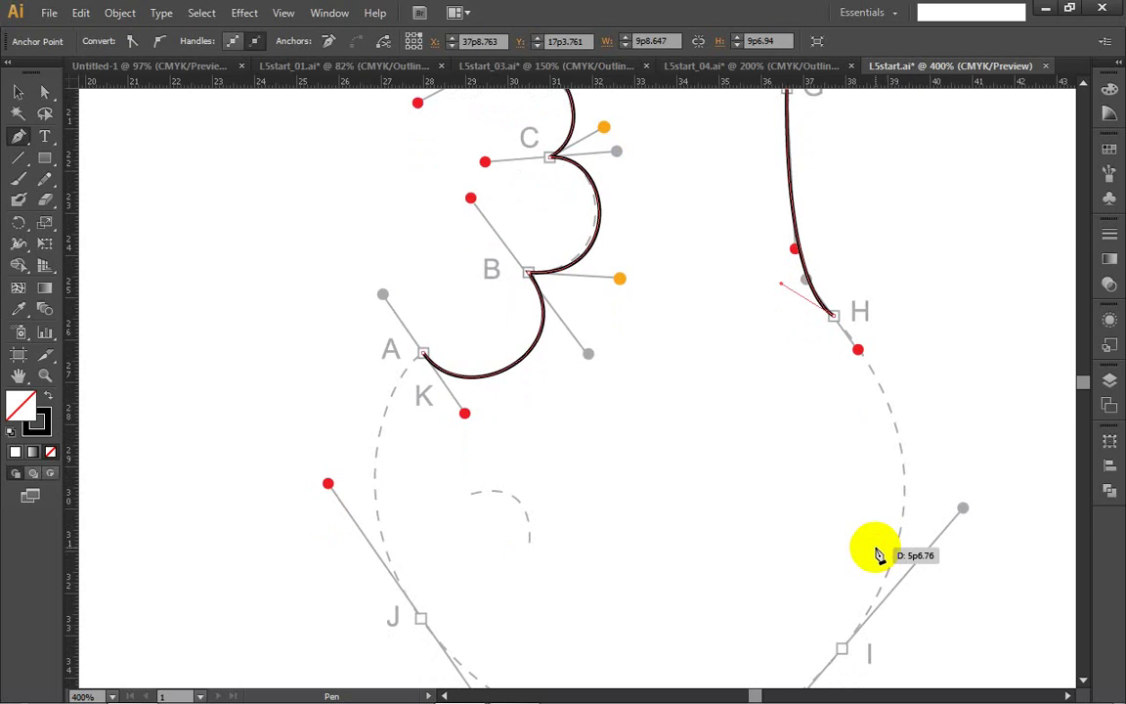
scroll(877, 558, "down", 3)
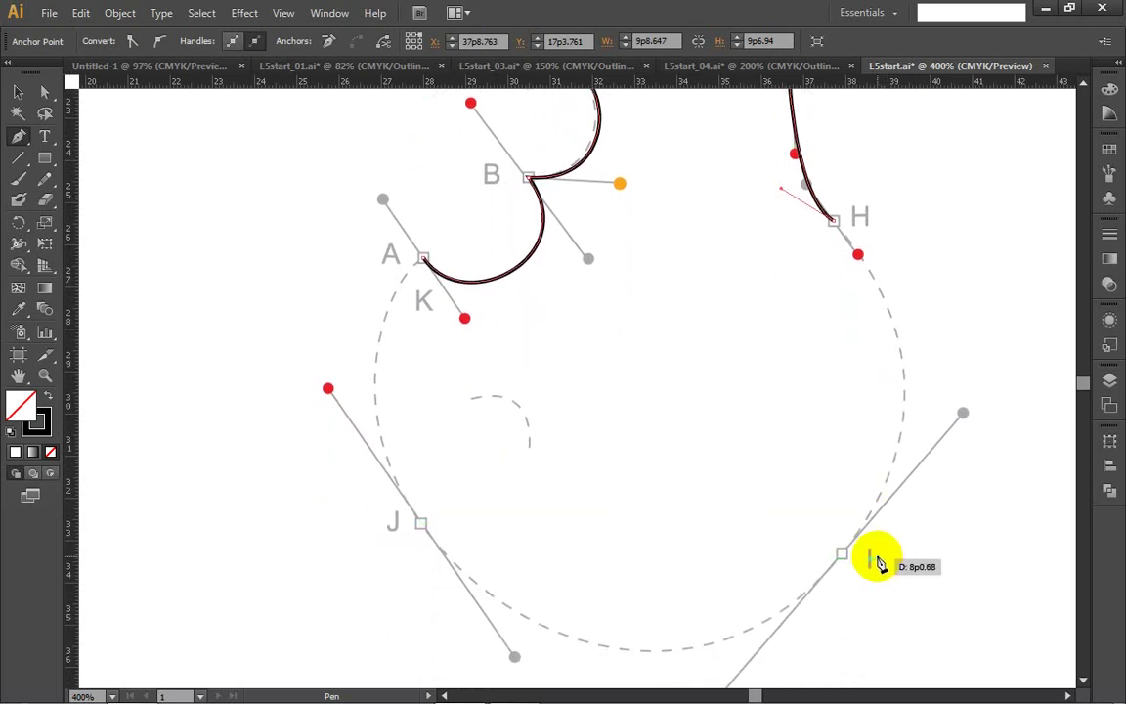
scroll(877, 564, "down", 1)
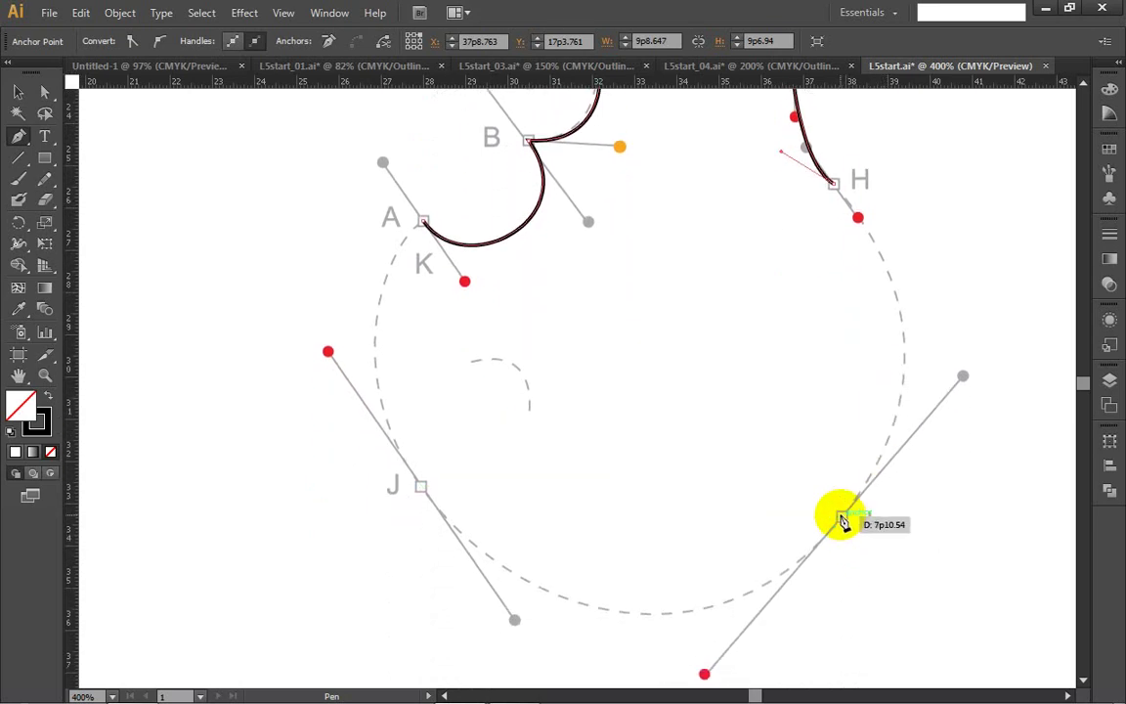
left_click_drag(842, 517, 727, 663)
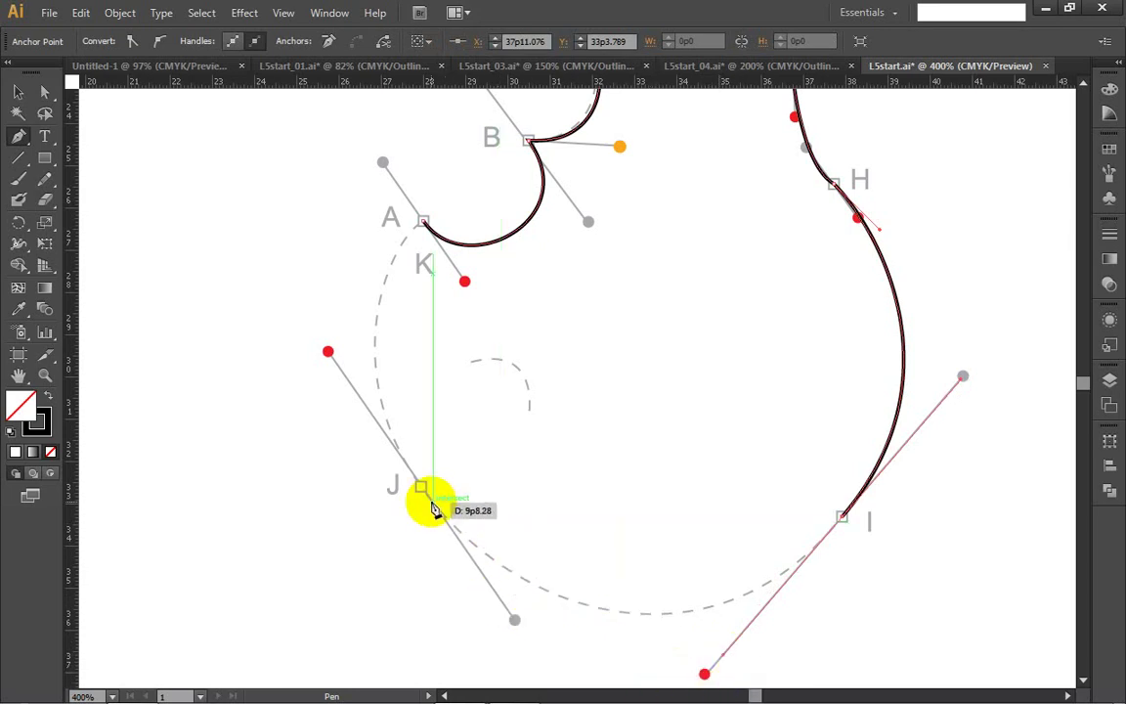
Step: Trace the pear's base from point I to point J, extending J's handle slightly beyond its red dot
mouse_move(422, 486)
left_mouse_down()
mouse_move(401, 434)
mouse_move(328, 350)
left_mouse_up()
mouse_move(311, 336)
left_mouse_down()
mouse_move(272, 331)
mouse_move(299, 333)
left_mouse_up()
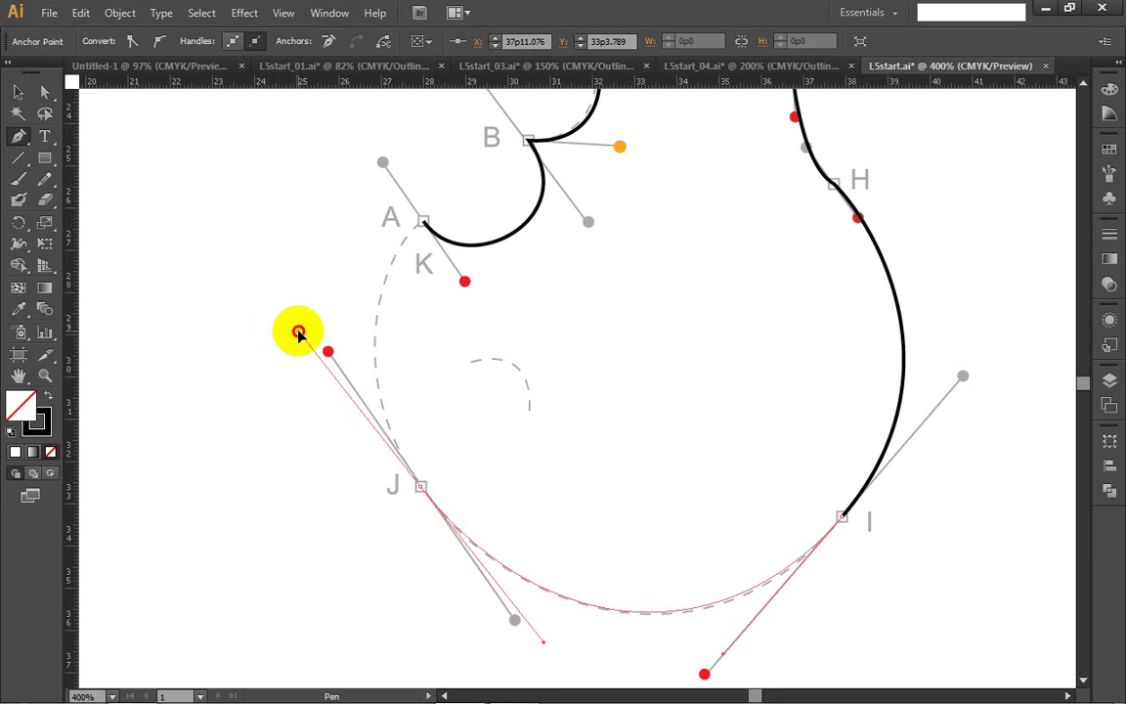
left_click_drag(299, 334, 300, 335)
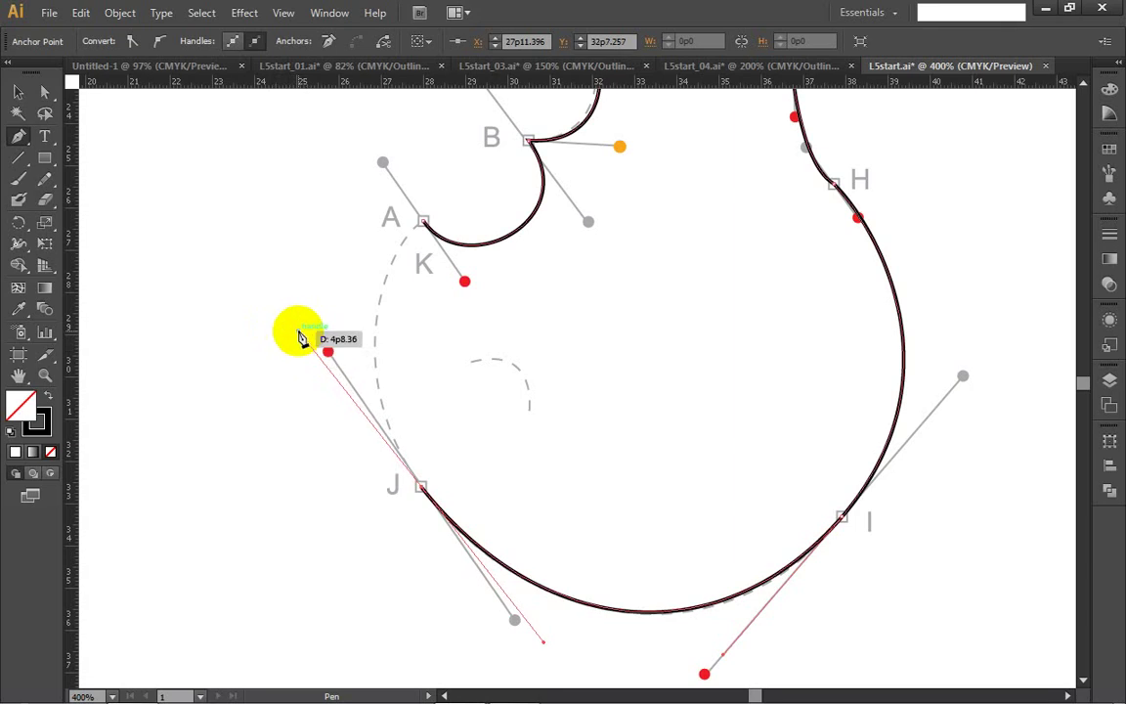
Step: Align point J's outgoing handle with its red dot, close the pear outline at point K with a short handle, and deselect it
left_click_drag(300, 336, 327, 352)
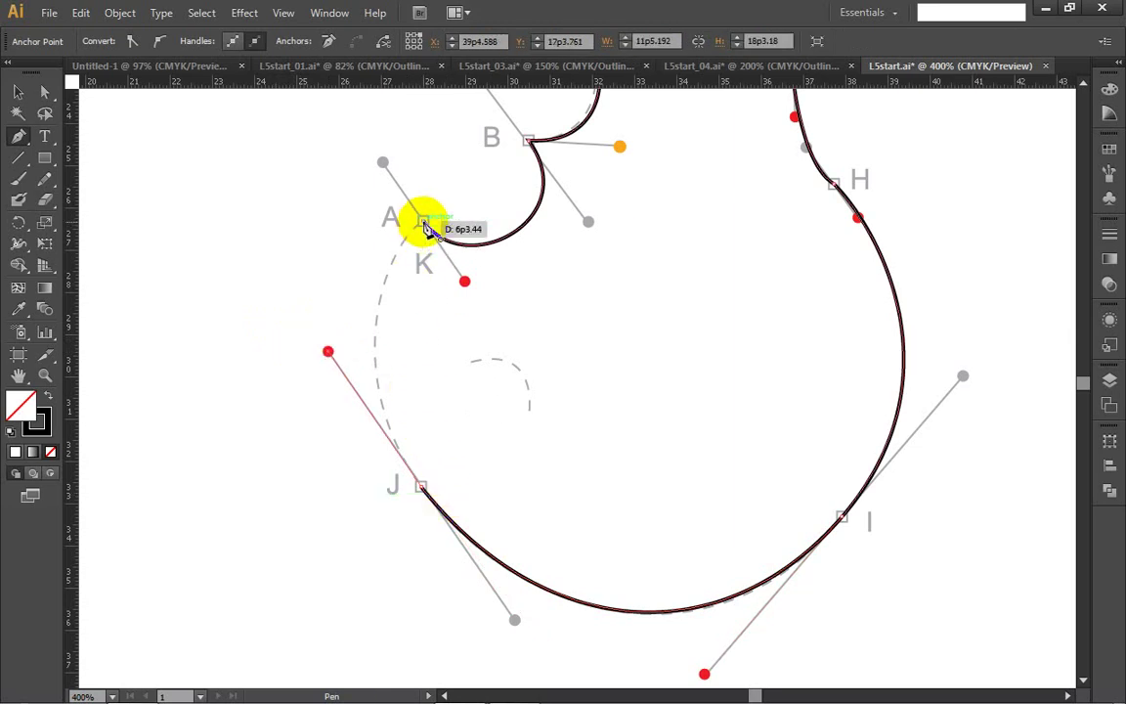
left_click_drag(423, 223, 440, 231)
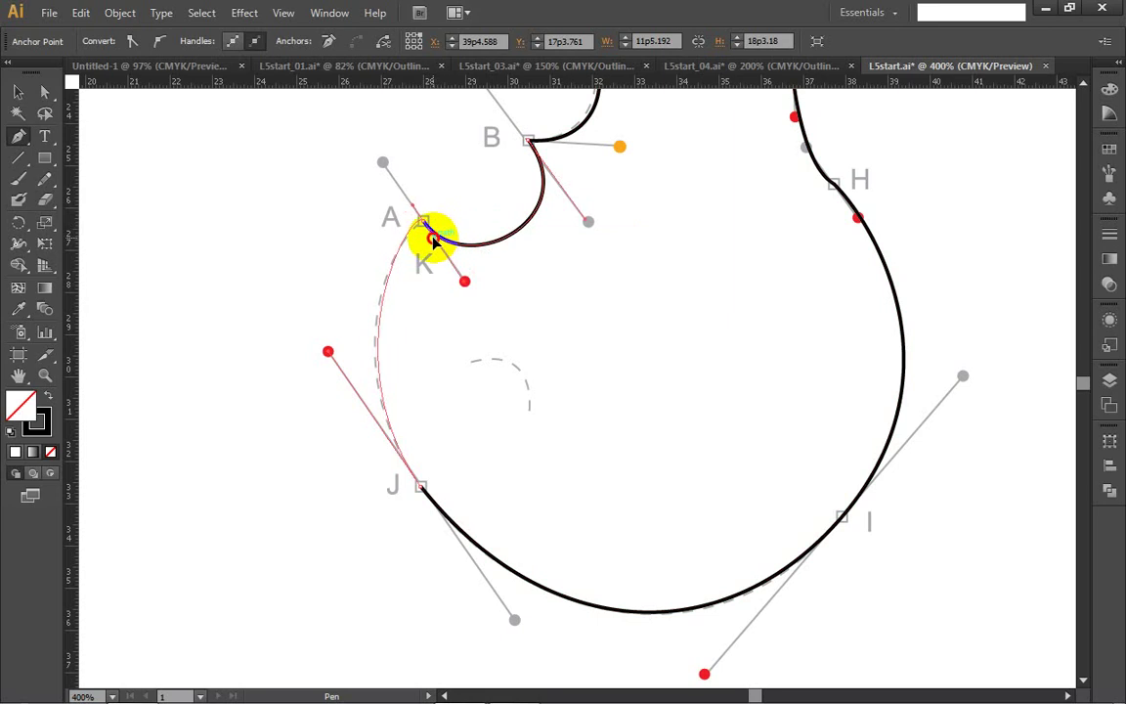
left_click_drag(433, 240, 438, 239)
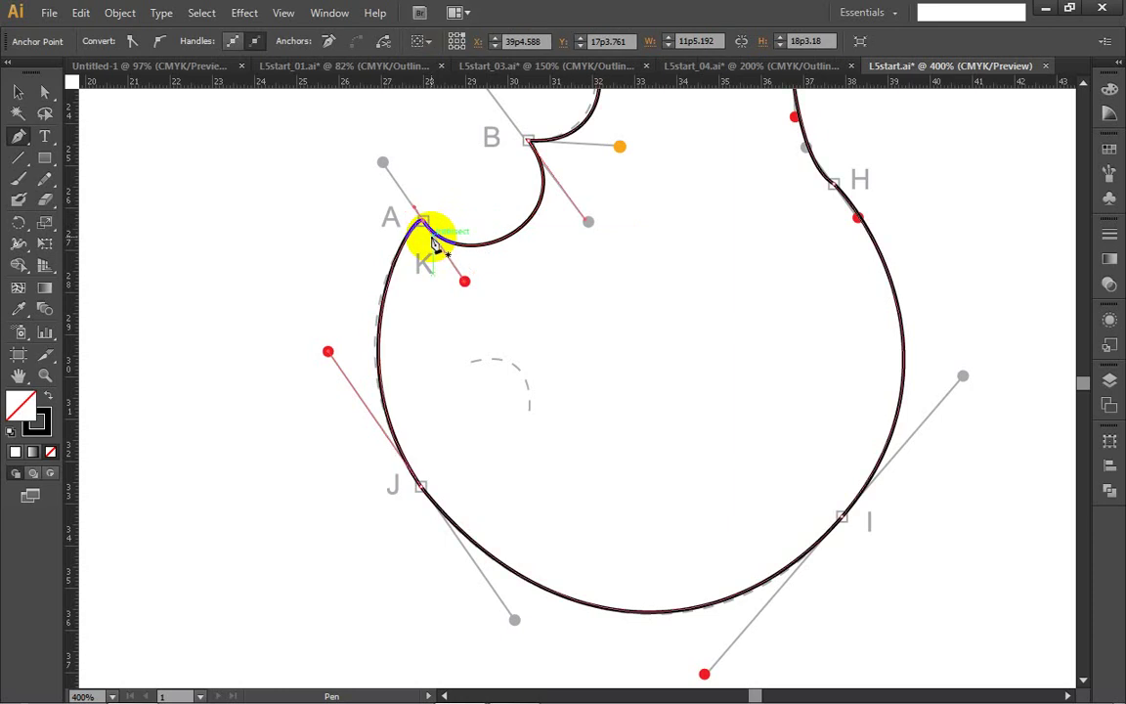
key("ctrl")
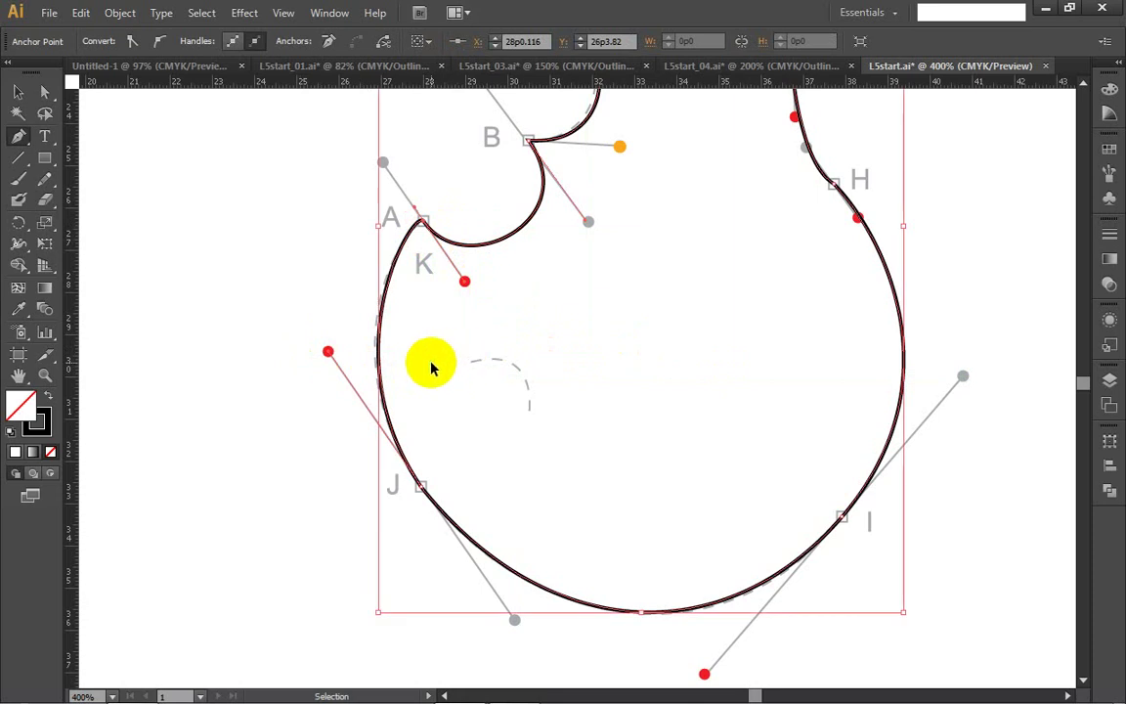
left_click(433, 366, "ctrl")
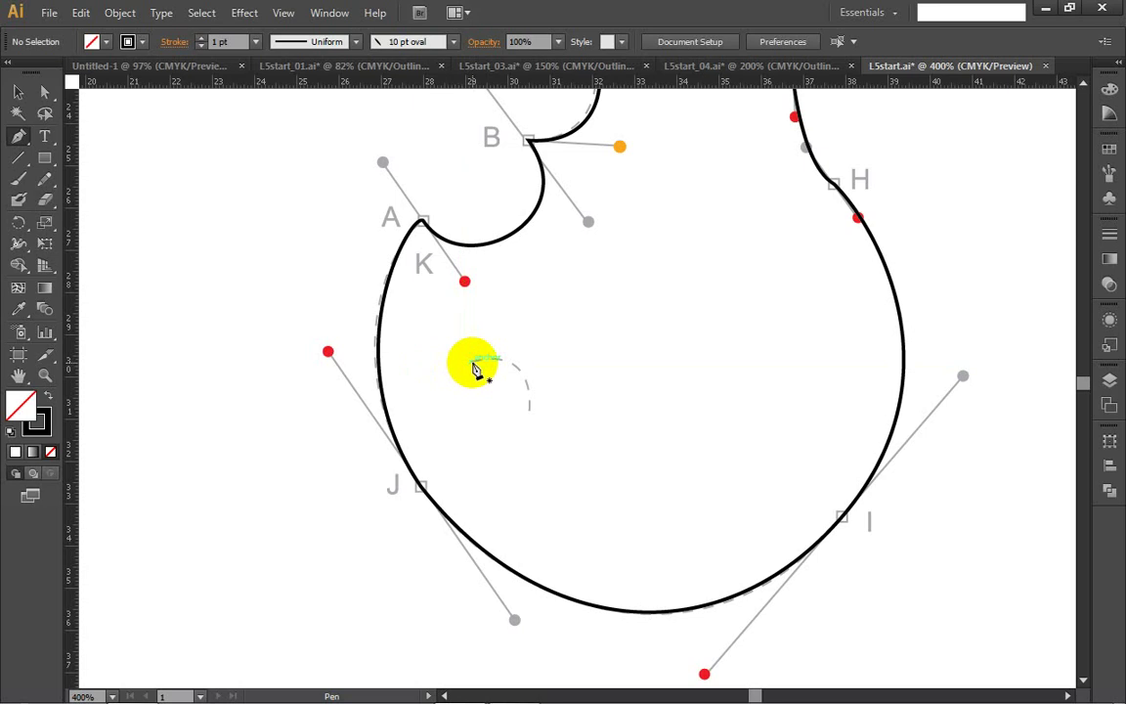
Step: Trace the small dashed highlight curve inside the pear as a separate open path and deselect it
left_click(472, 363)
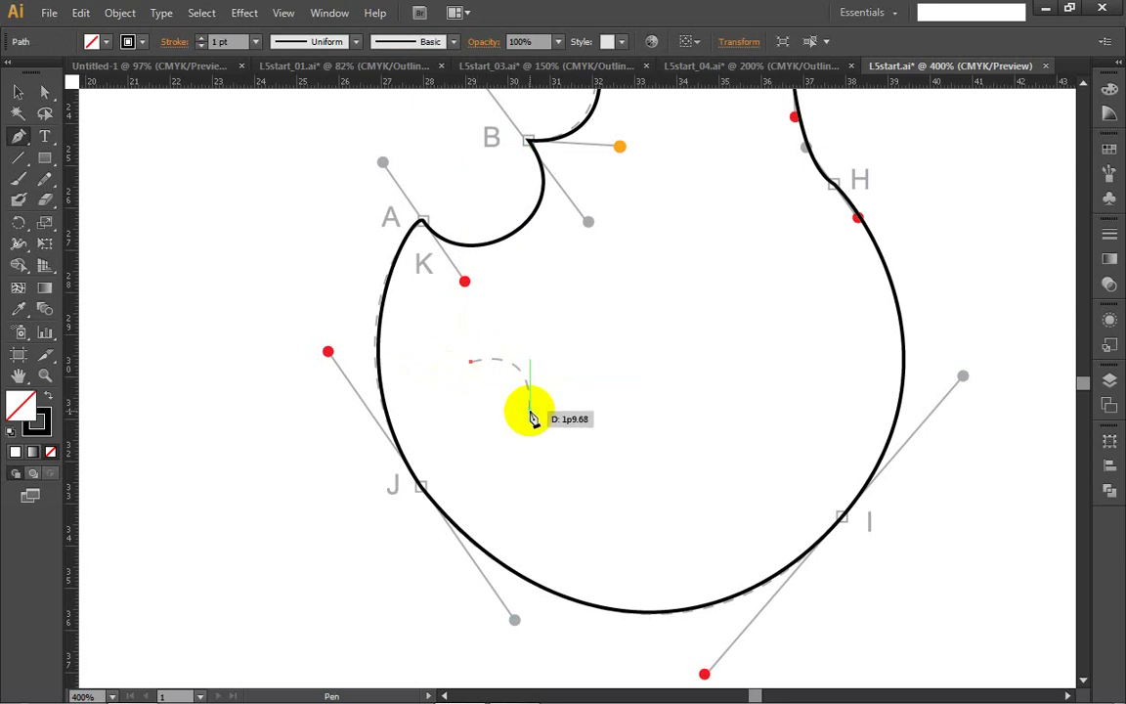
left_click_drag(529, 411, 523, 477)
key("ctrl")
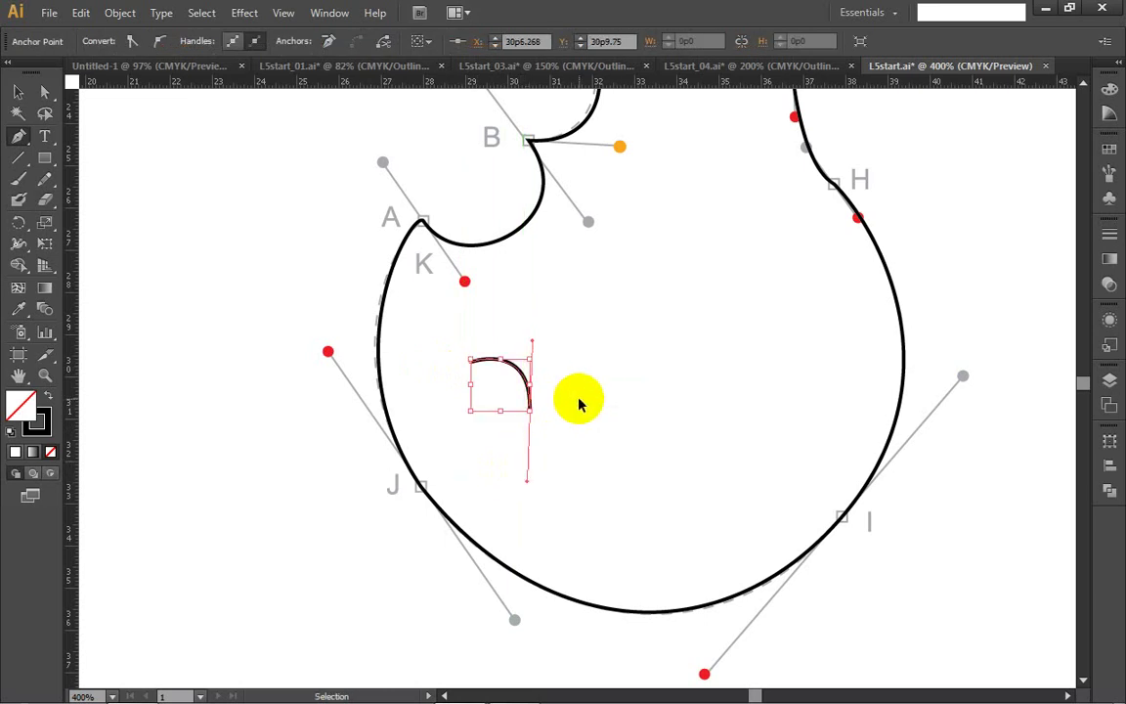
left_click(595, 403, "ctrl")
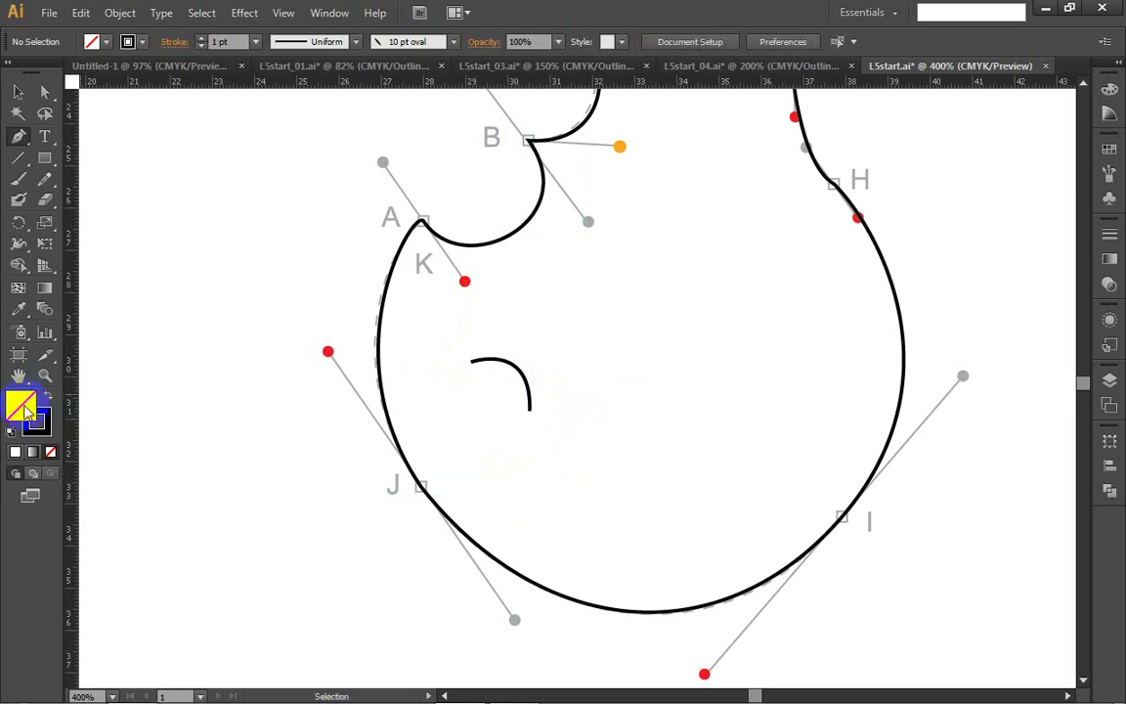
Step: Trace the Leaf step 1 curve from point A to point B, extending A's handle to its red dot and B's partway toward its own
left_click(1111, 149)
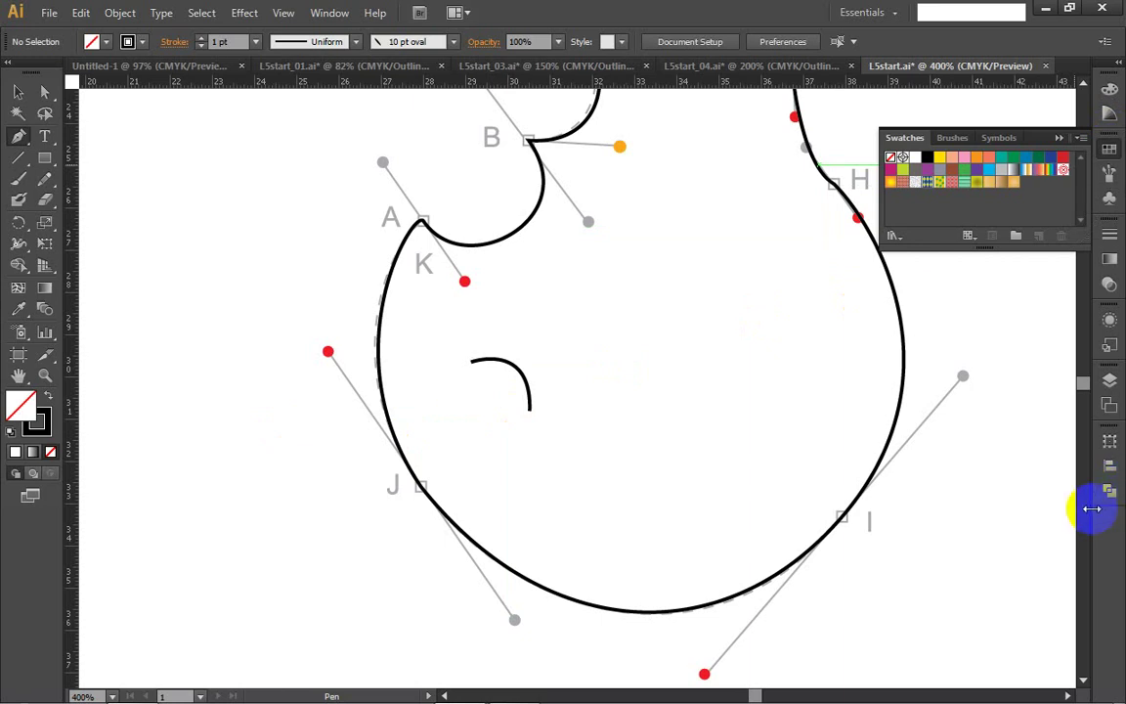
scroll(975, 486, "down", 2, "alt")
scroll(974, 486, "down", 1, "alt")
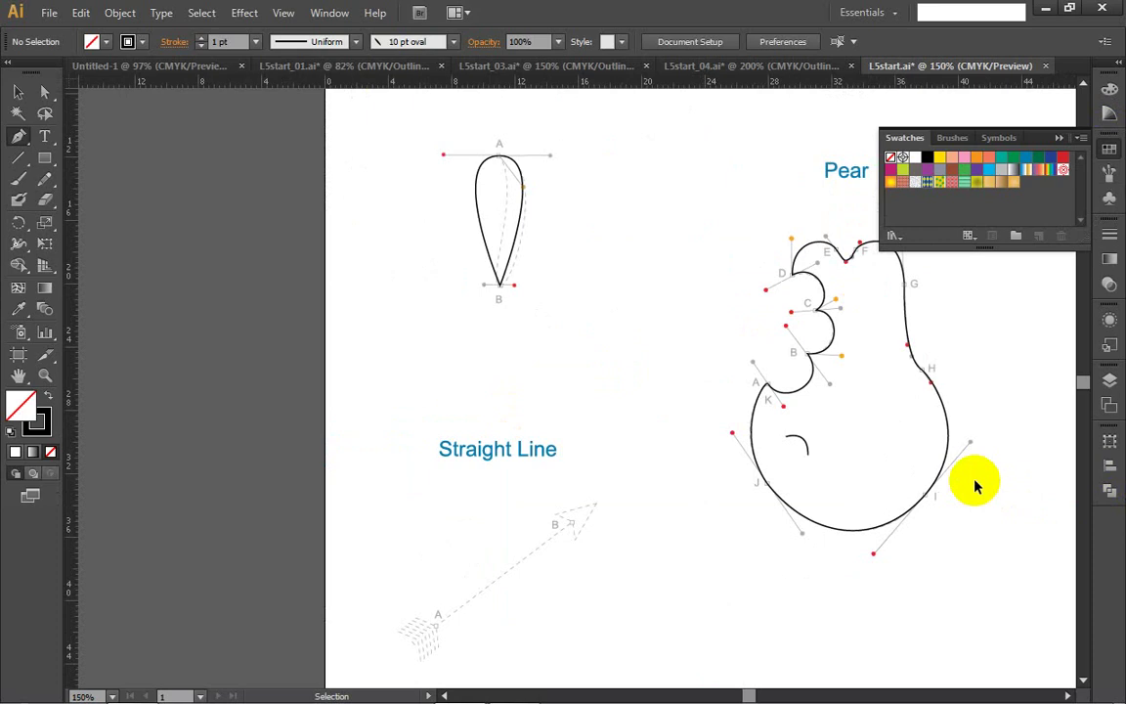
scroll(974, 484, "down", 6)
scroll(978, 489, "up", 6)
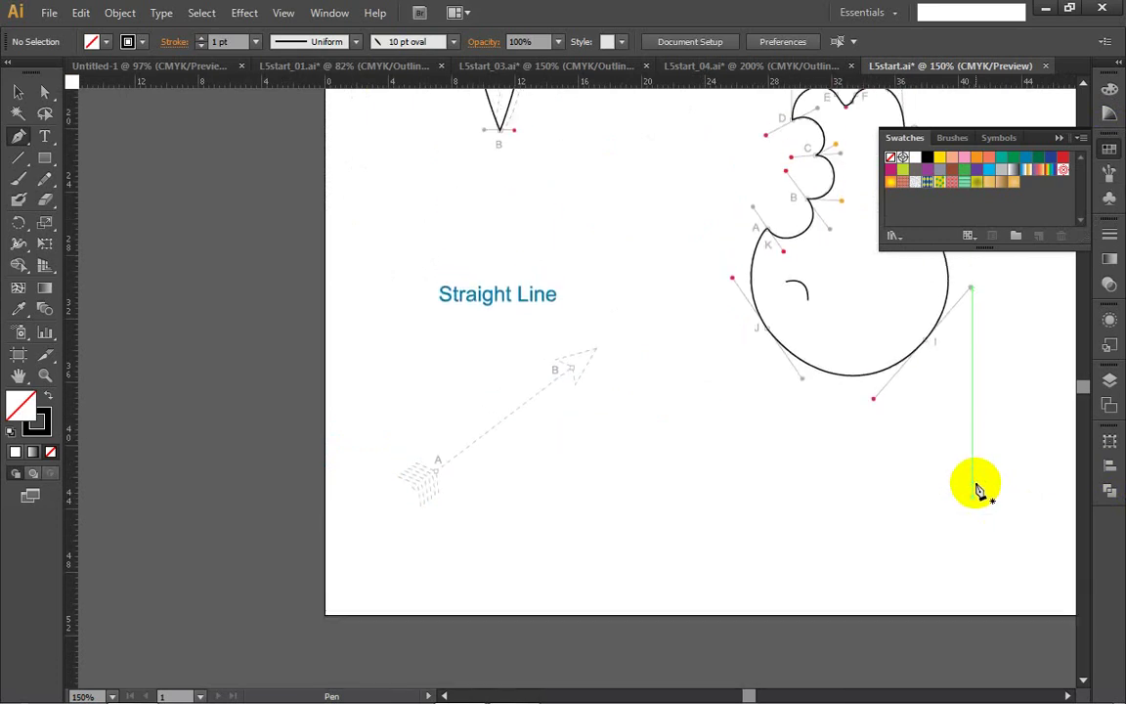
scroll(975, 486, "right", 6)
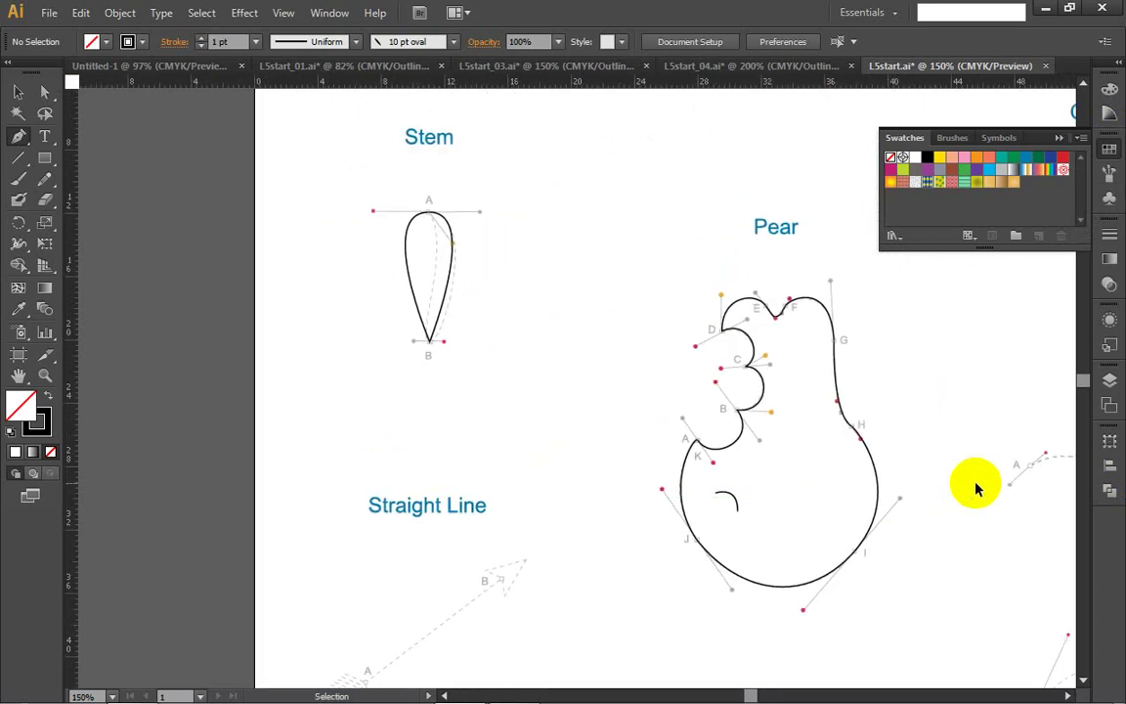
scroll(968, 494, "down", 2)
scroll(963, 504, "down", 2)
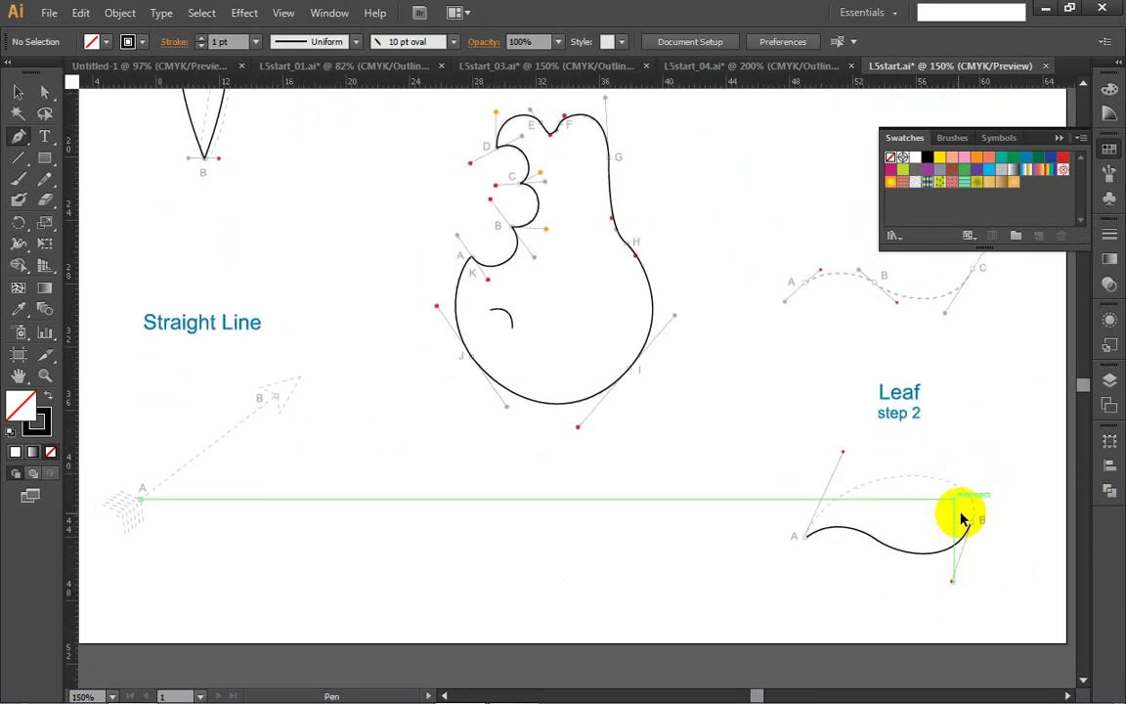
scroll(964, 513, "right", 4)
scroll(898, 506, "right", 1)
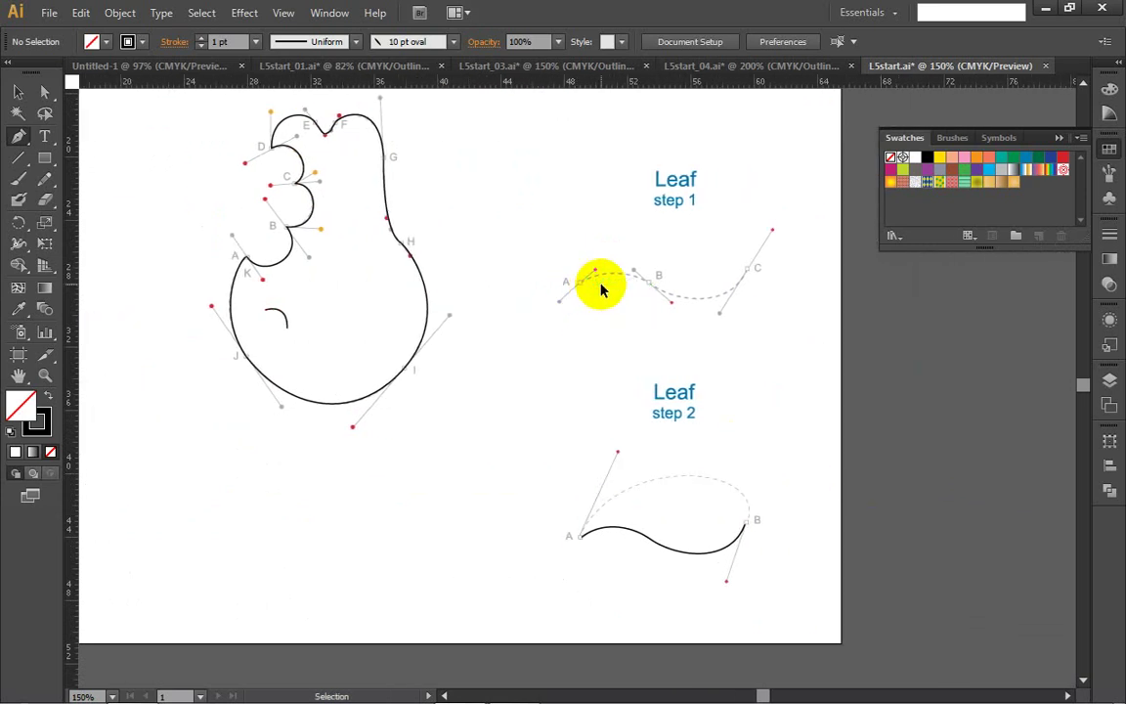
scroll(601, 286, "up", 3)
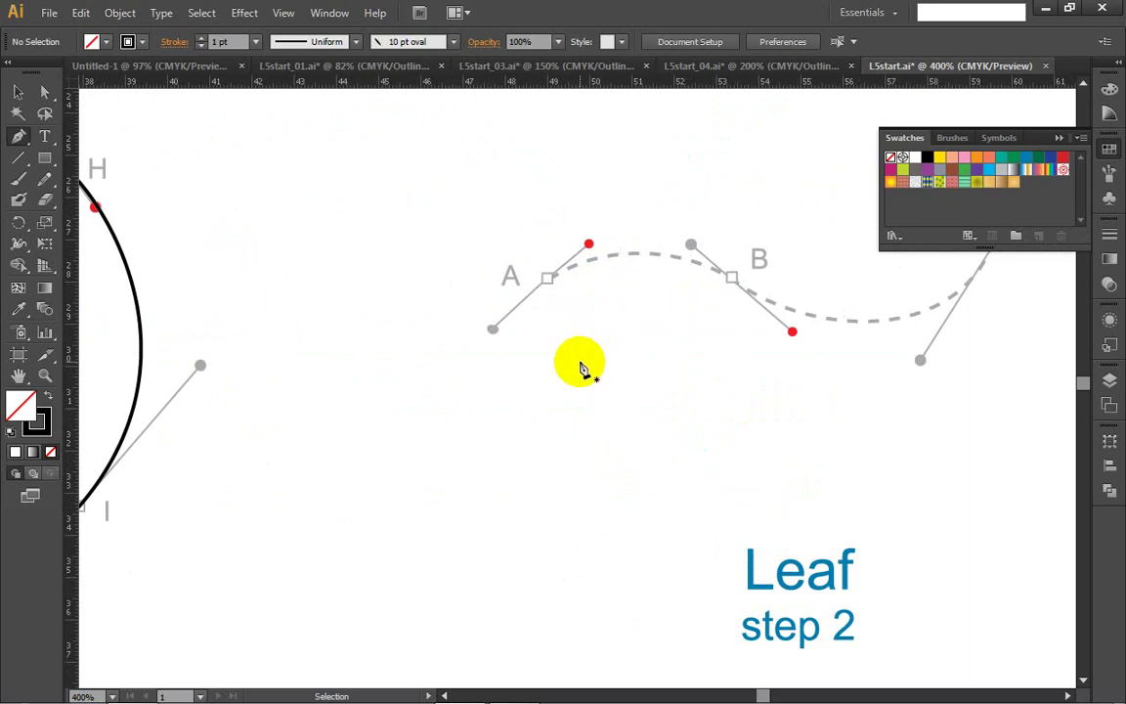
left_click_drag(549, 283, 589, 243)
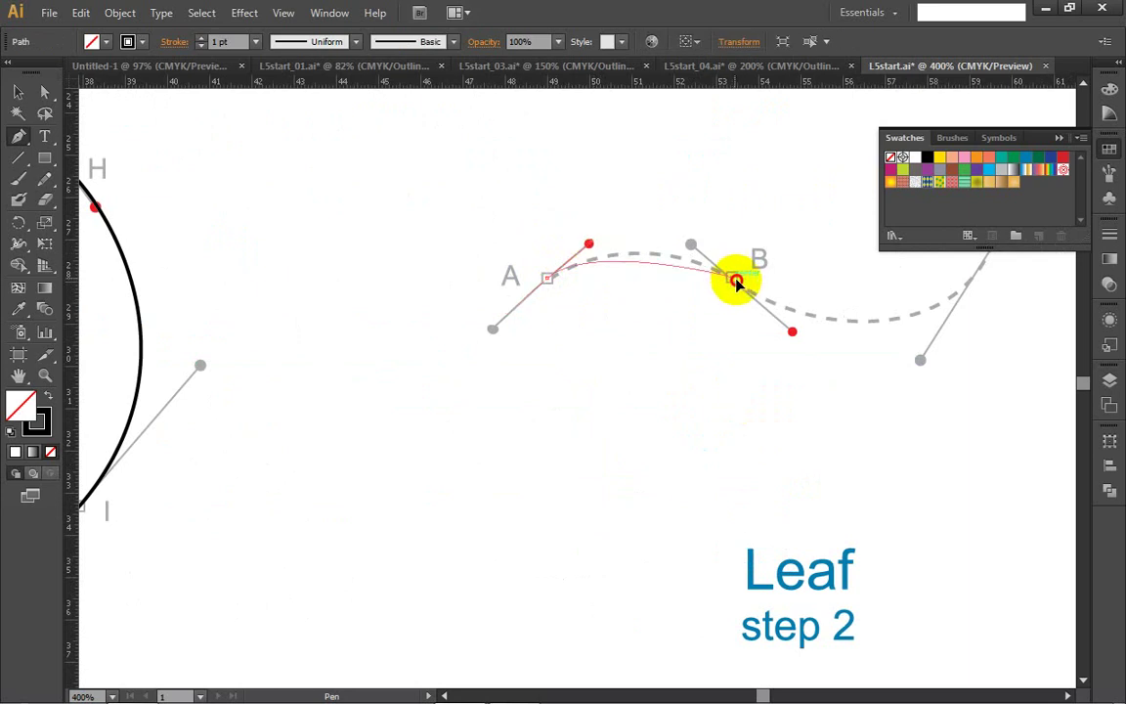
left_click_drag(737, 281, 770, 310)
Step: Continue the Leaf step 1 curve from point B to point C, extending C's handle slightly beyond its red dot, and deselect the open path
scroll(842, 317, "right", 5)
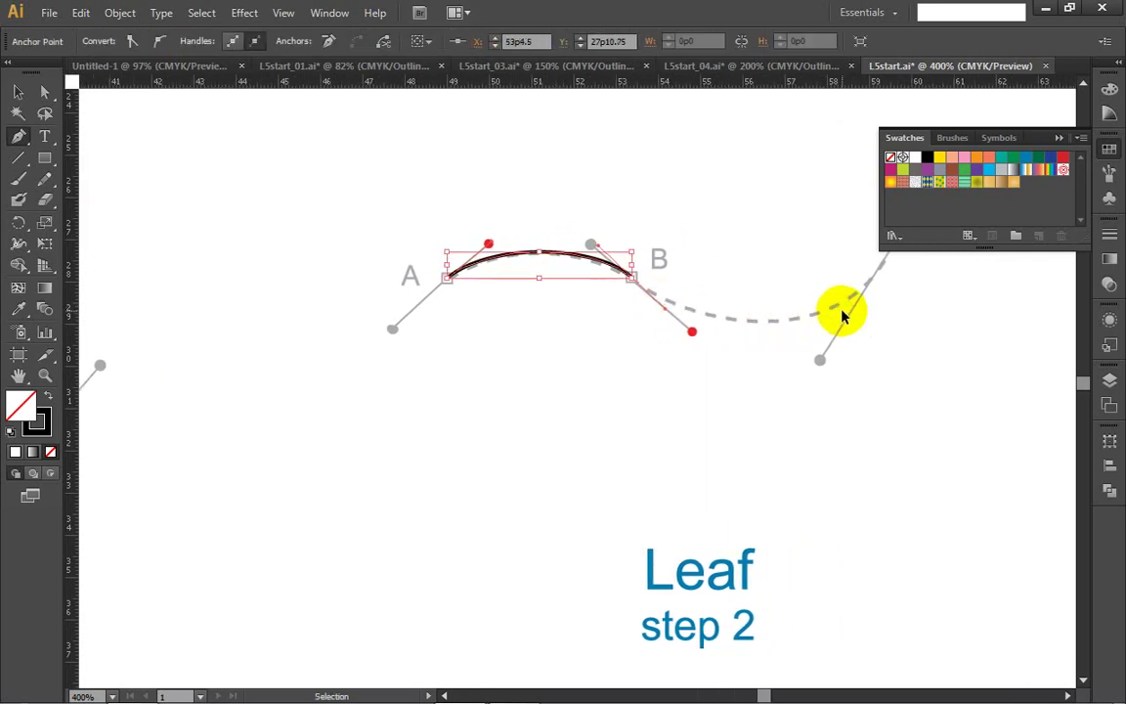
scroll(842, 317, "right", 3)
left_click(1059, 139)
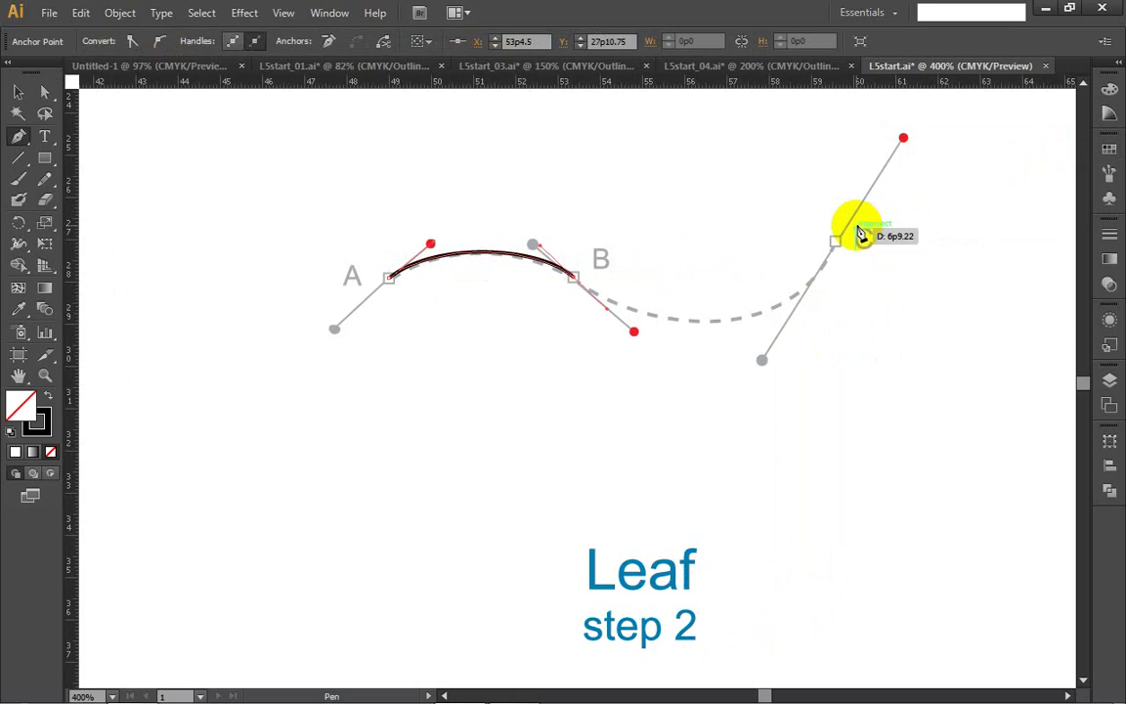
left_click_drag(854, 217, 911, 110)
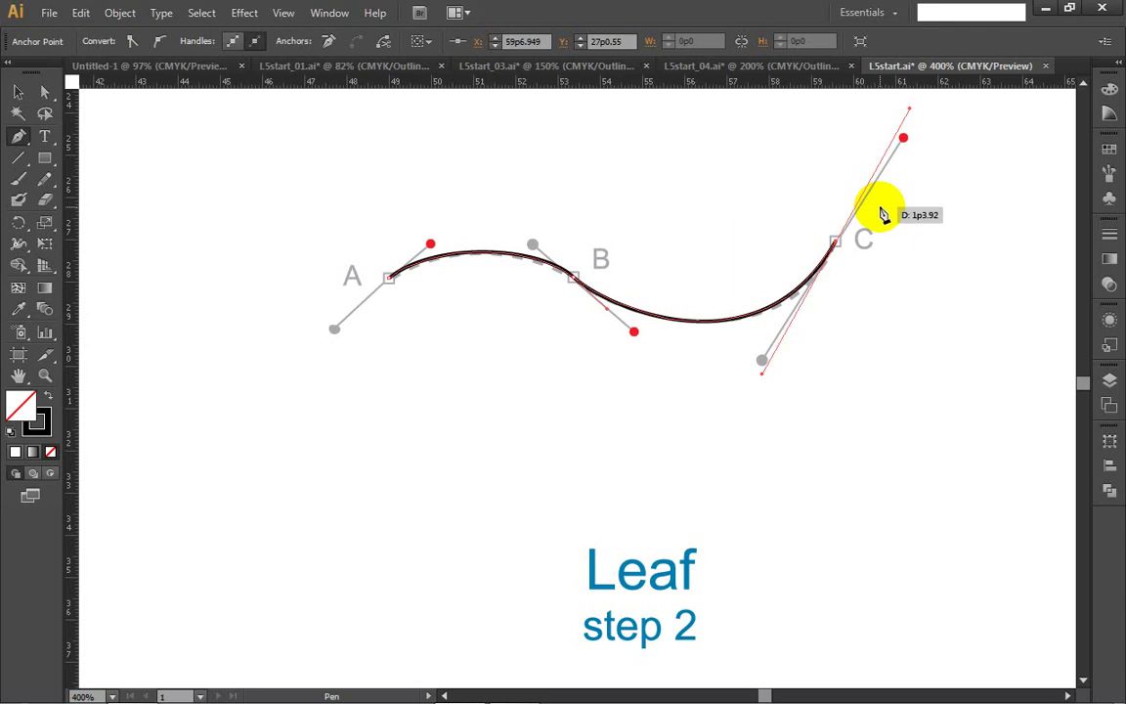
left_click_drag(883, 214, 898, 303)
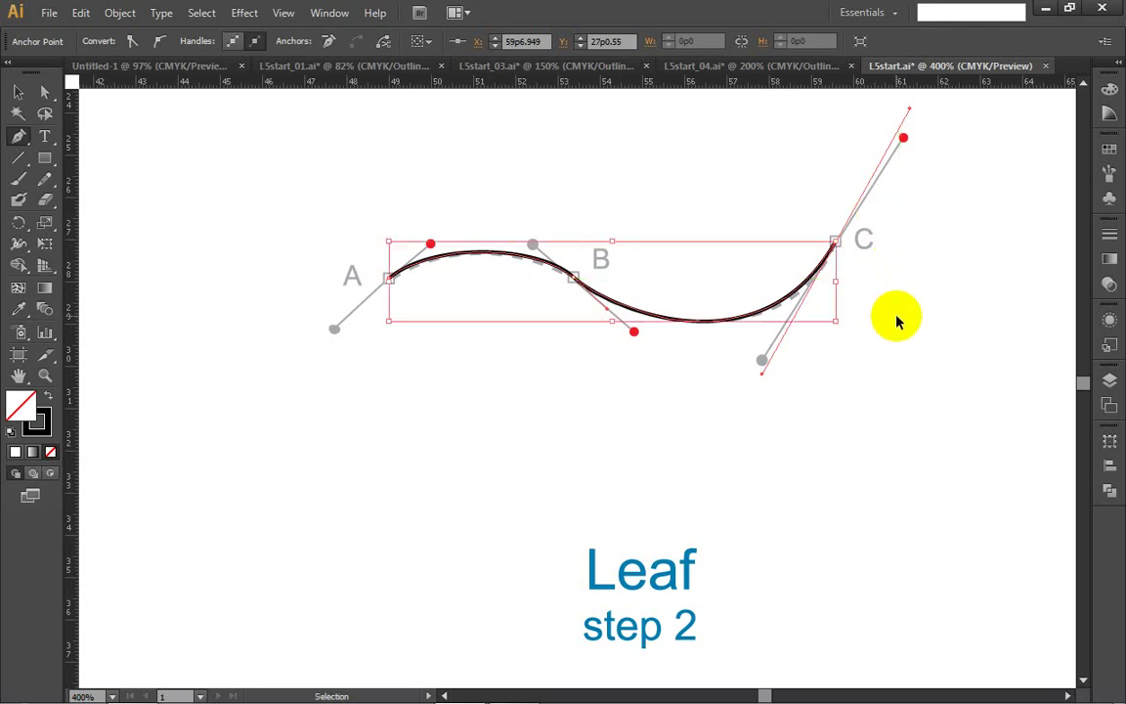
left_click(895, 337, "ctrl")
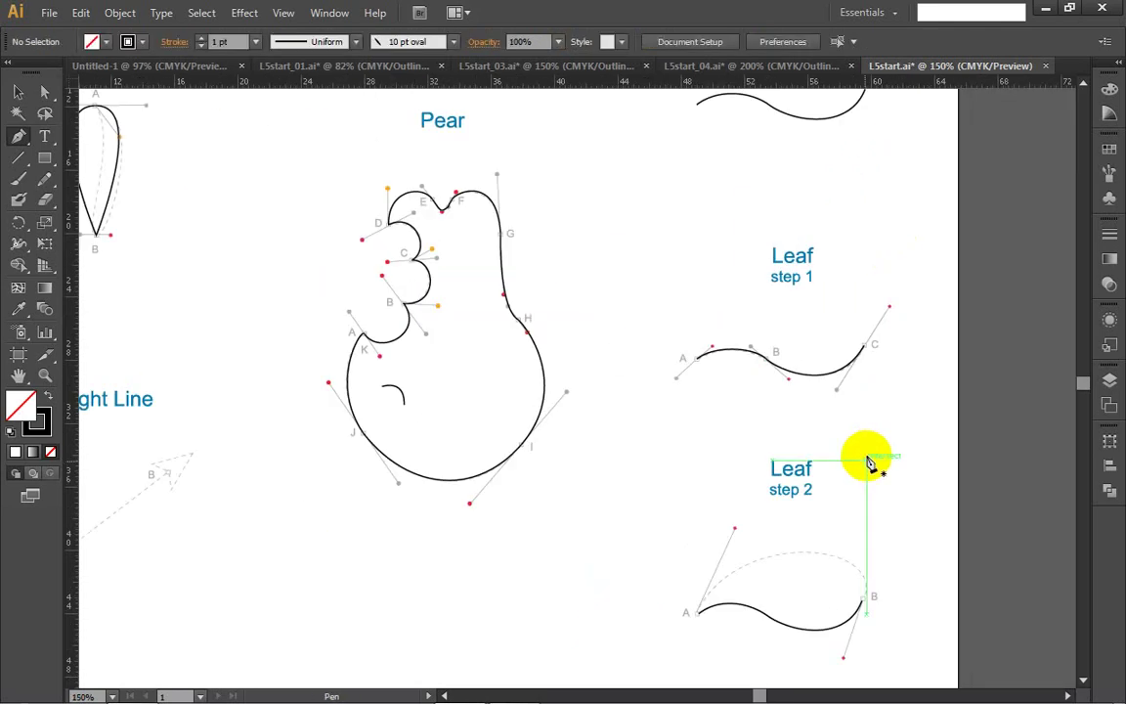
Step: Start the Leaf step 2 outline at point A, extending its direction handle to the red dot
scroll(867, 460, "down", 3)
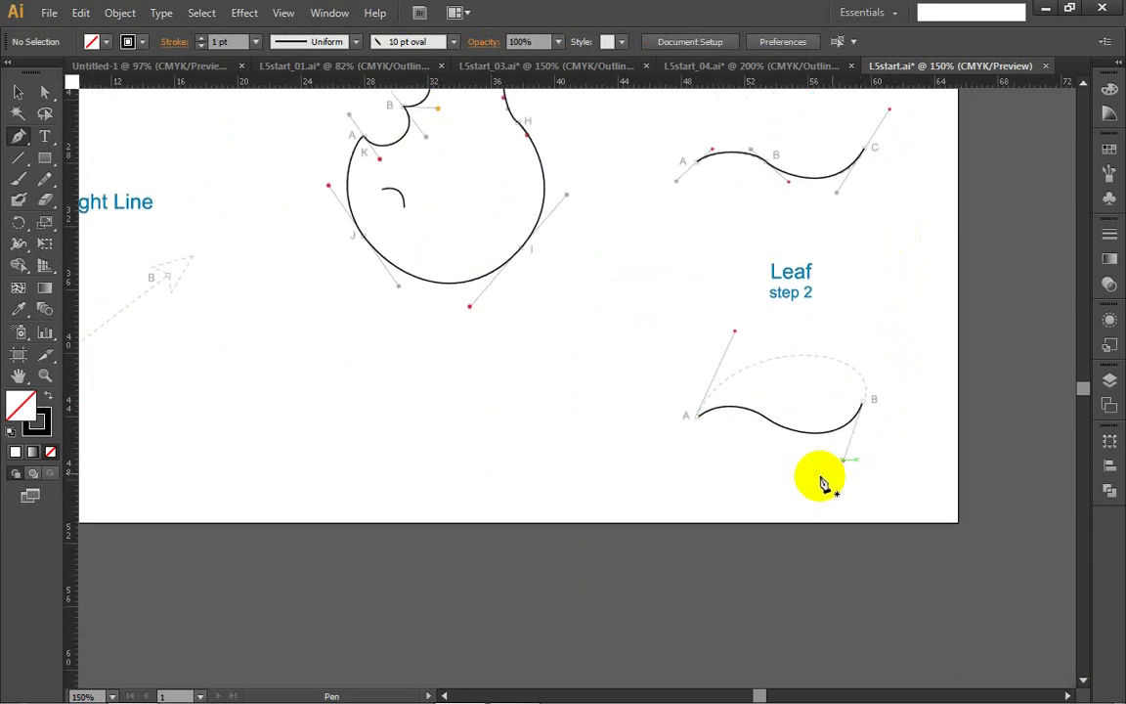
scroll(822, 482, "down", 1)
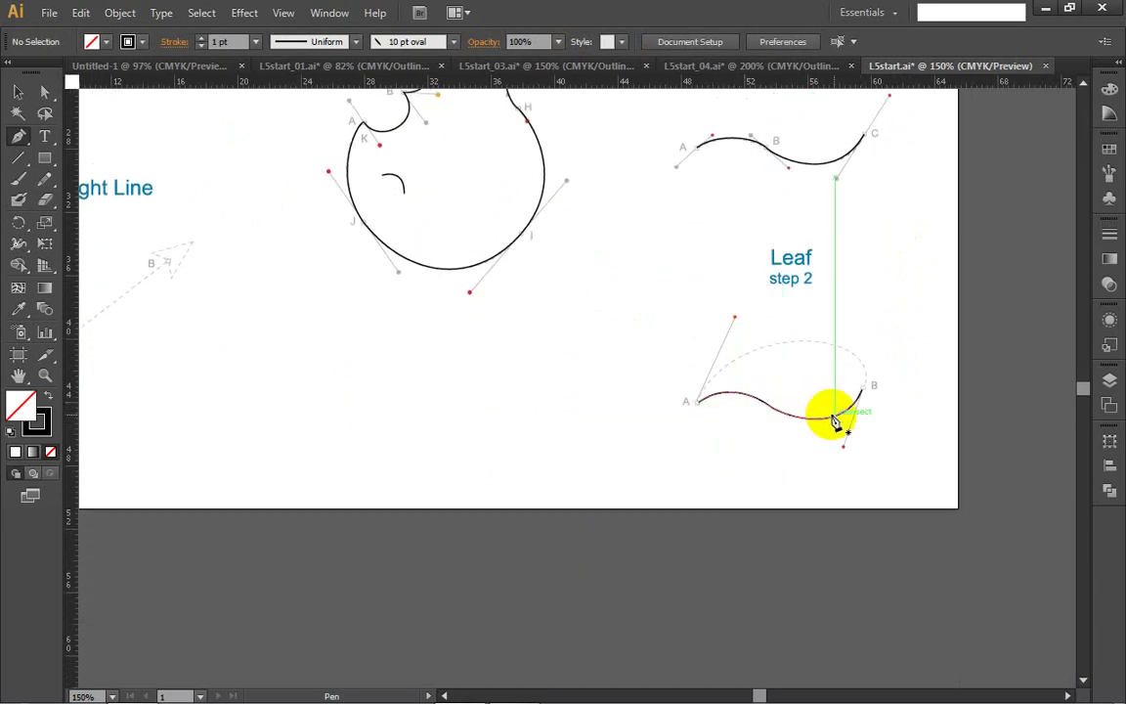
scroll(834, 420, "up", 3)
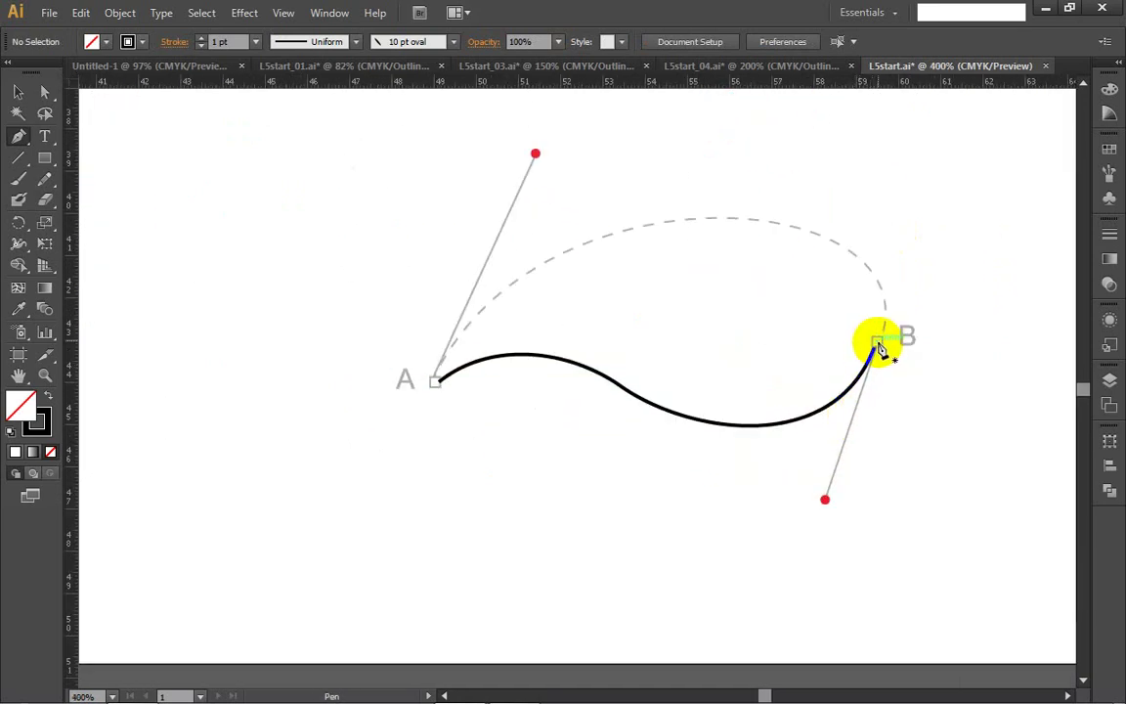
left_click(437, 386)
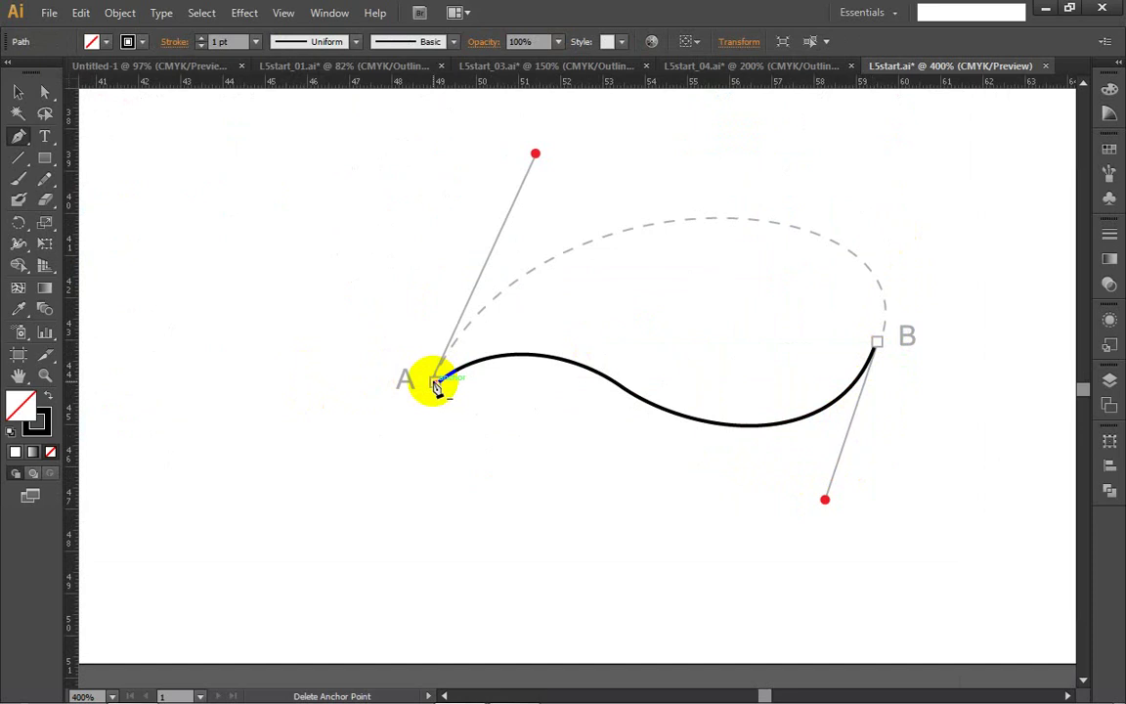
left_click_drag(437, 386, 535, 154)
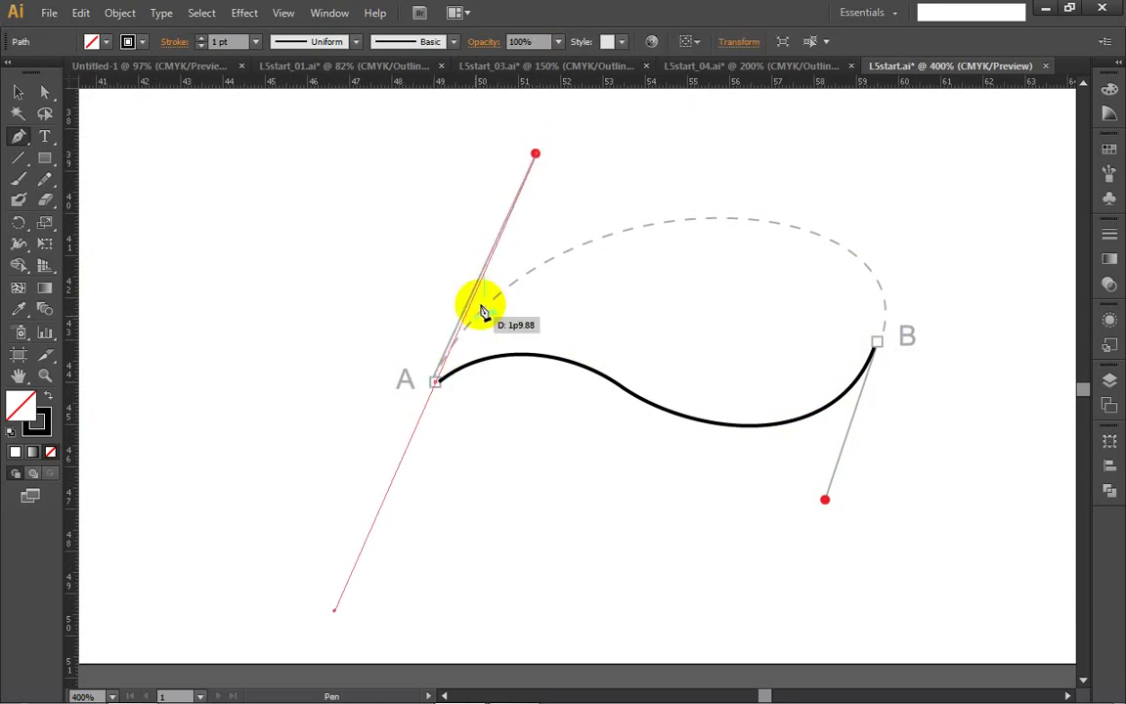
left_click(437, 385)
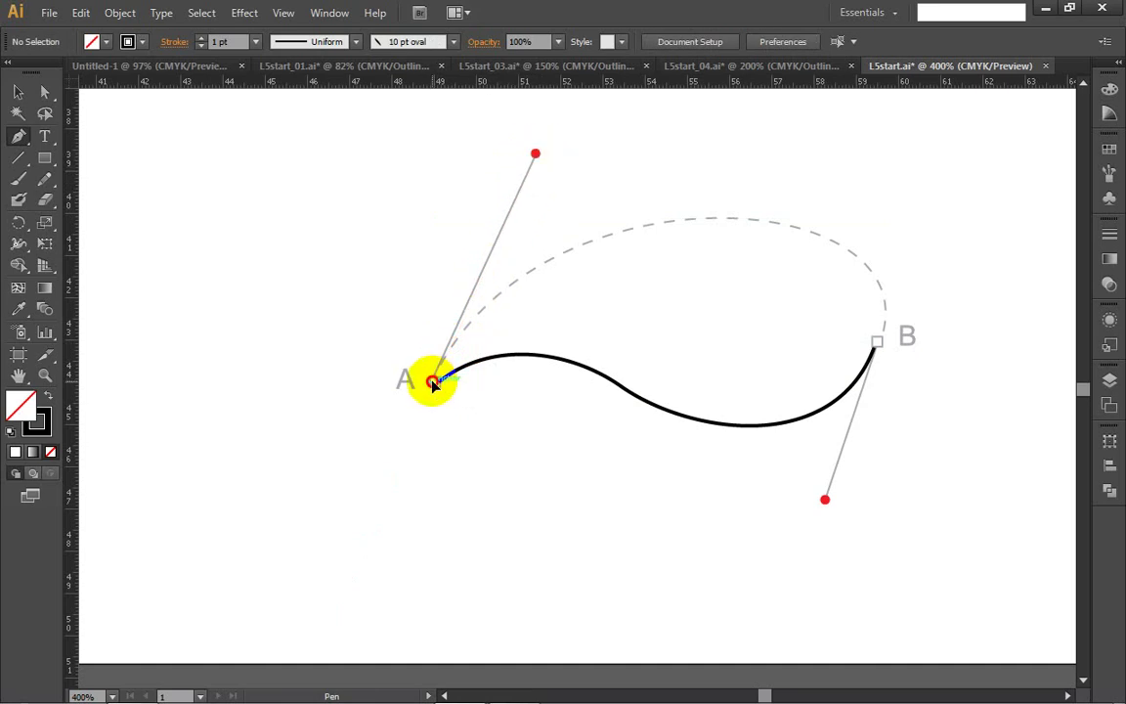
left_click_drag(437, 385, 535, 155)
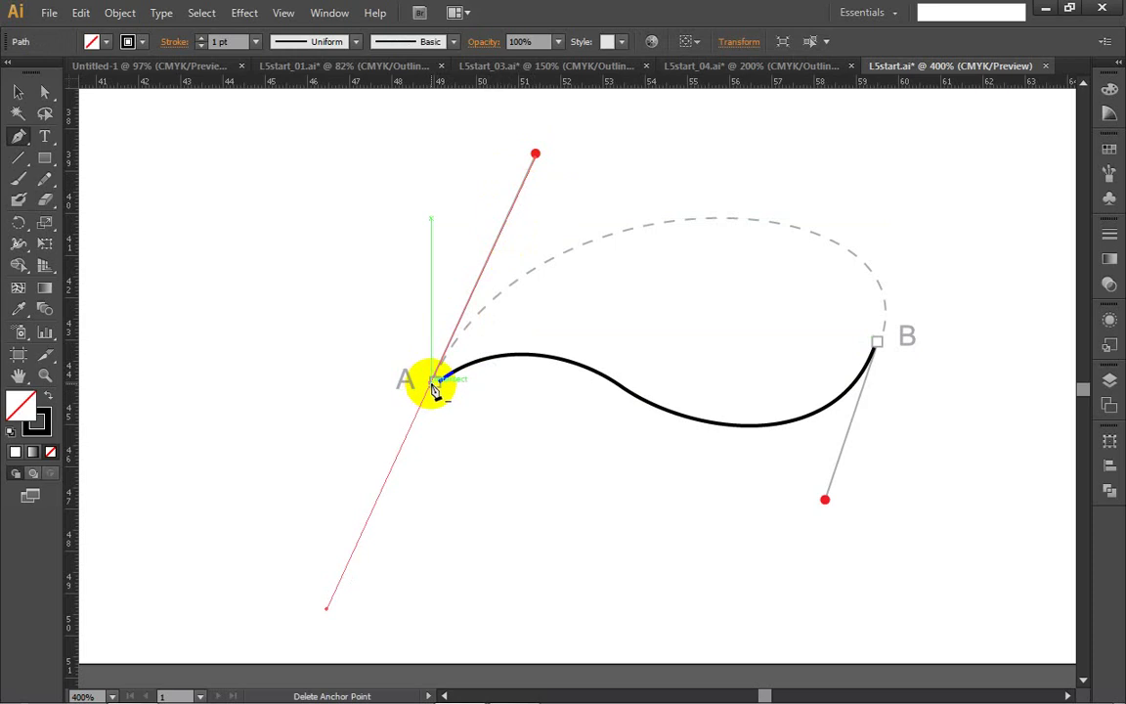
left_click(434, 384)
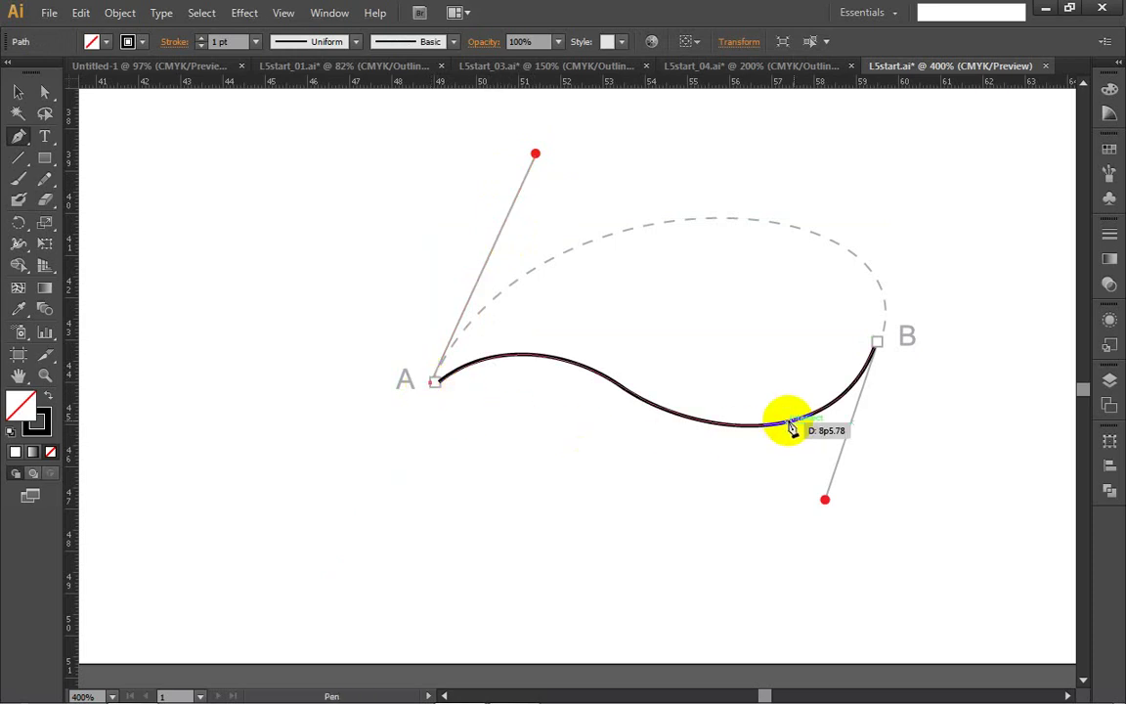
left_click_drag(876, 344, 825, 506)
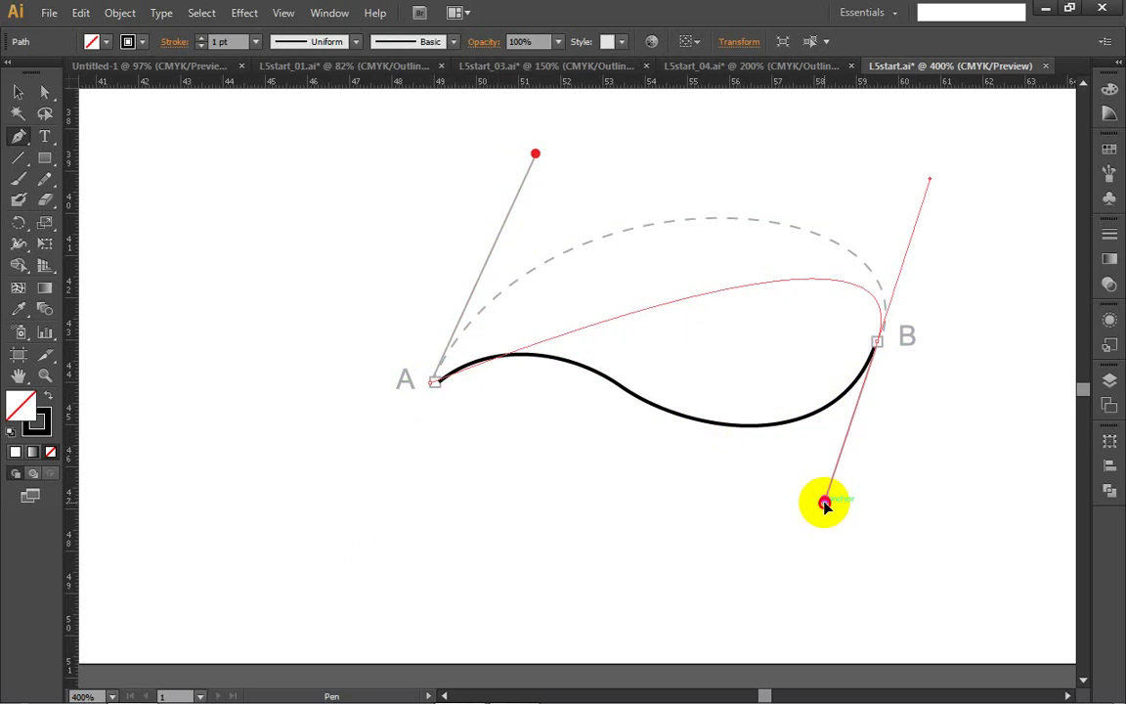
mouse_move(824, 505)
left_mouse_down()
mouse_move(900, 303)
mouse_move(934, 146)
mouse_move(935, 191)
mouse_move(918, 180)
mouse_move(930, 189)
left_mouse_up()
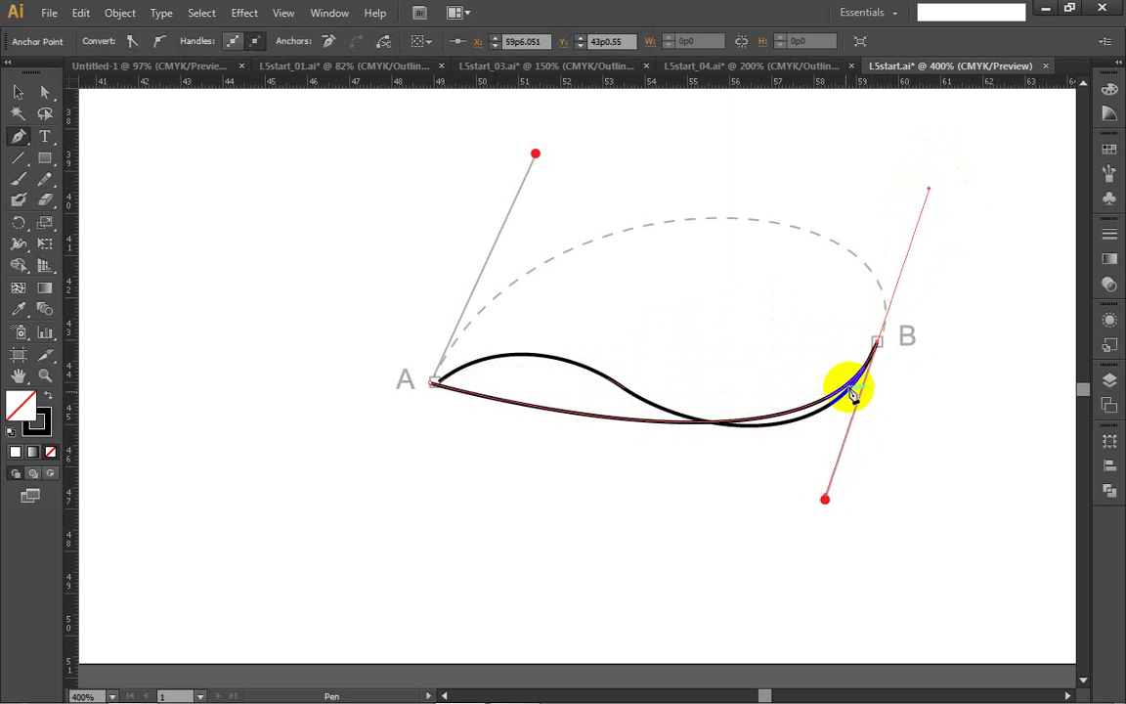
key("ctrl+z")
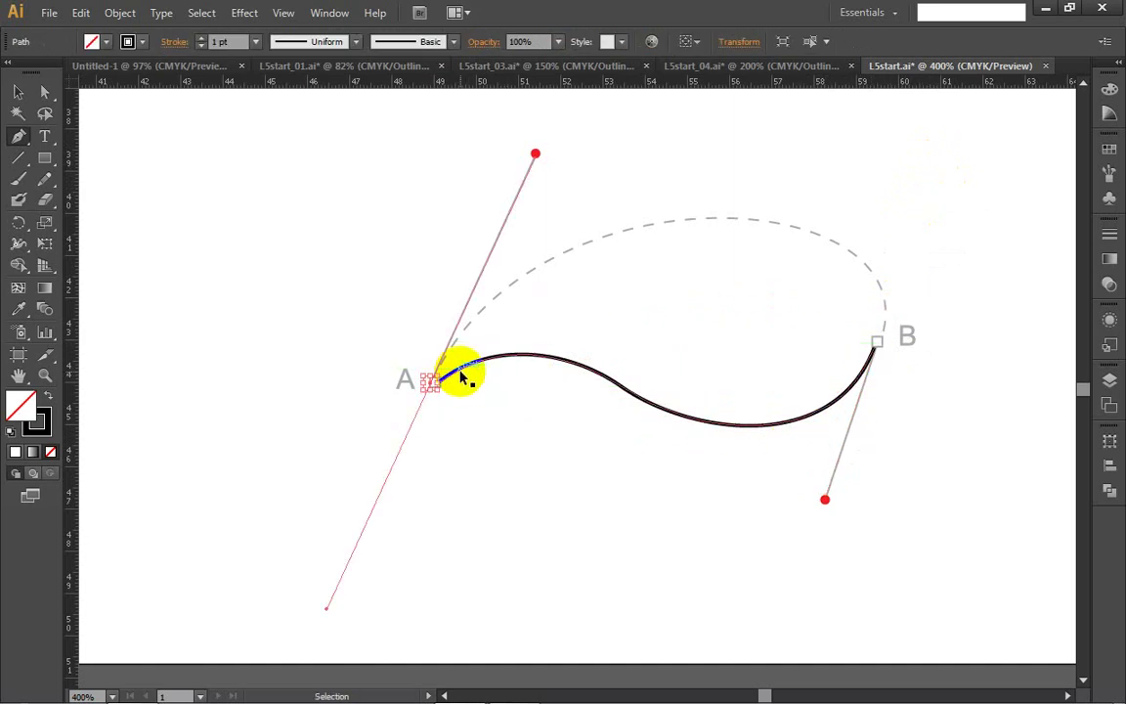
Step: Trace the leaf's upper edge from A to B with B's handle at its red dot, and close the path along the lower curve to A
left_click(877, 346)
left_click_drag(879, 352, 826, 509)
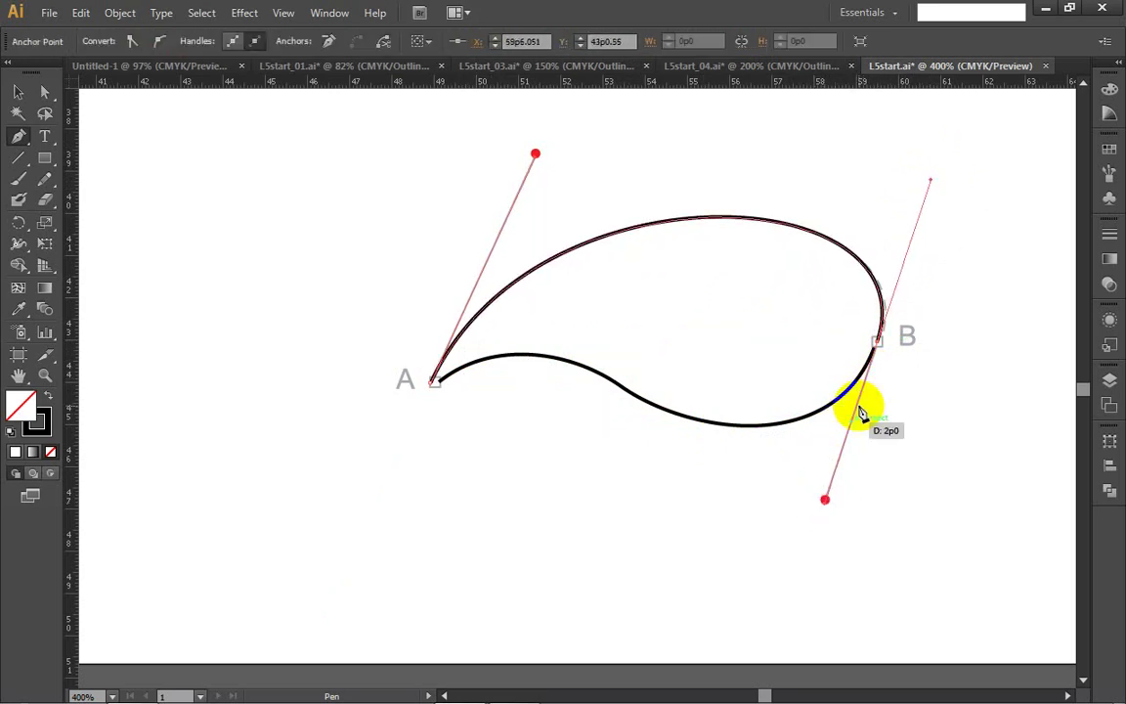
left_click_drag(877, 344, 879, 350)
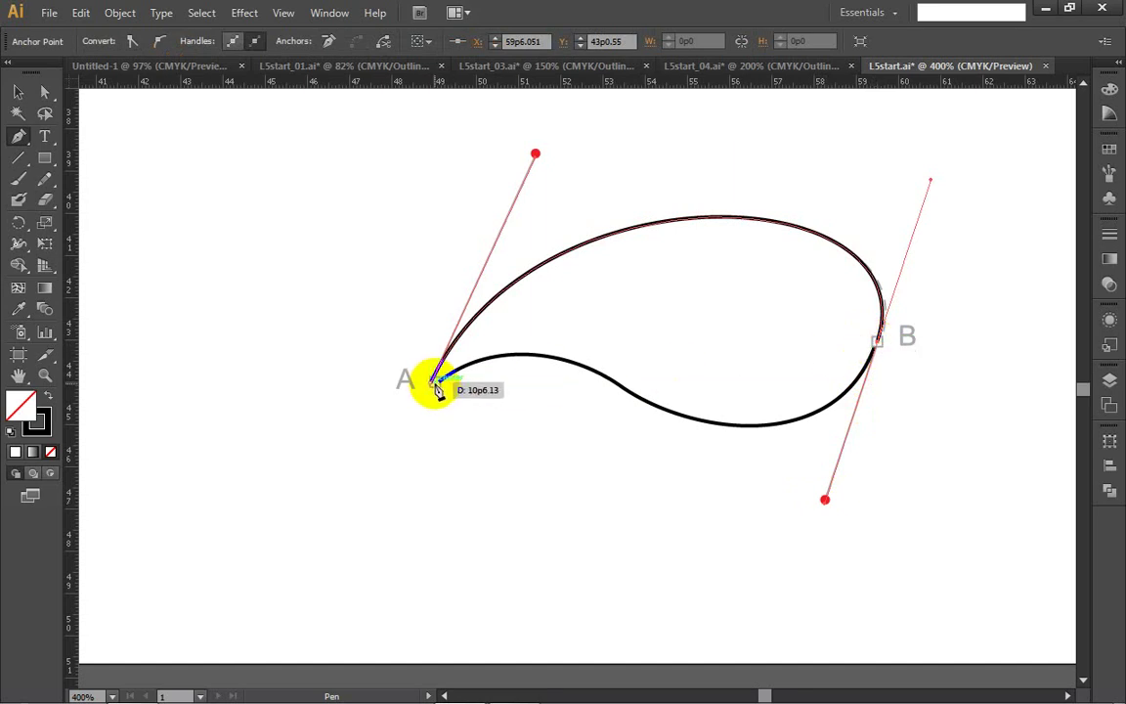
left_click_drag(439, 388, 173, 578)
left_click_drag(181, 554, 310, 488)
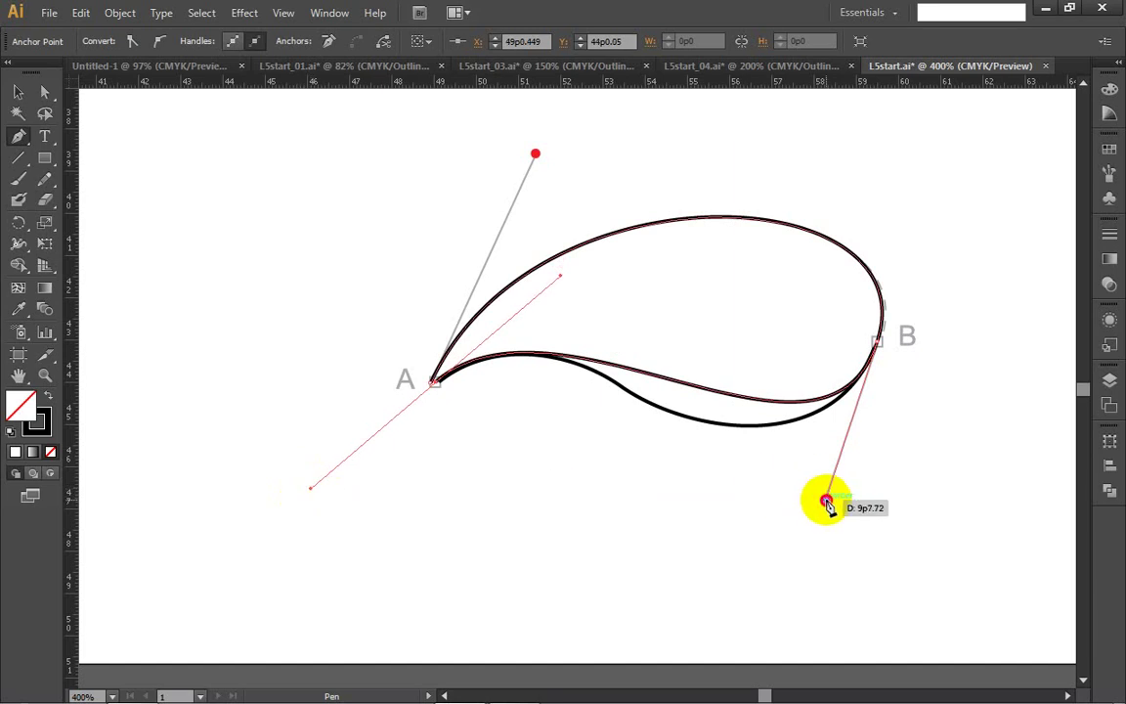
Step: Try to convert point B's direction handle at its red dot with the Convert Anchor Point tool, and dismiss the resulting alerts
left_click_drag(827, 504, 828, 527)
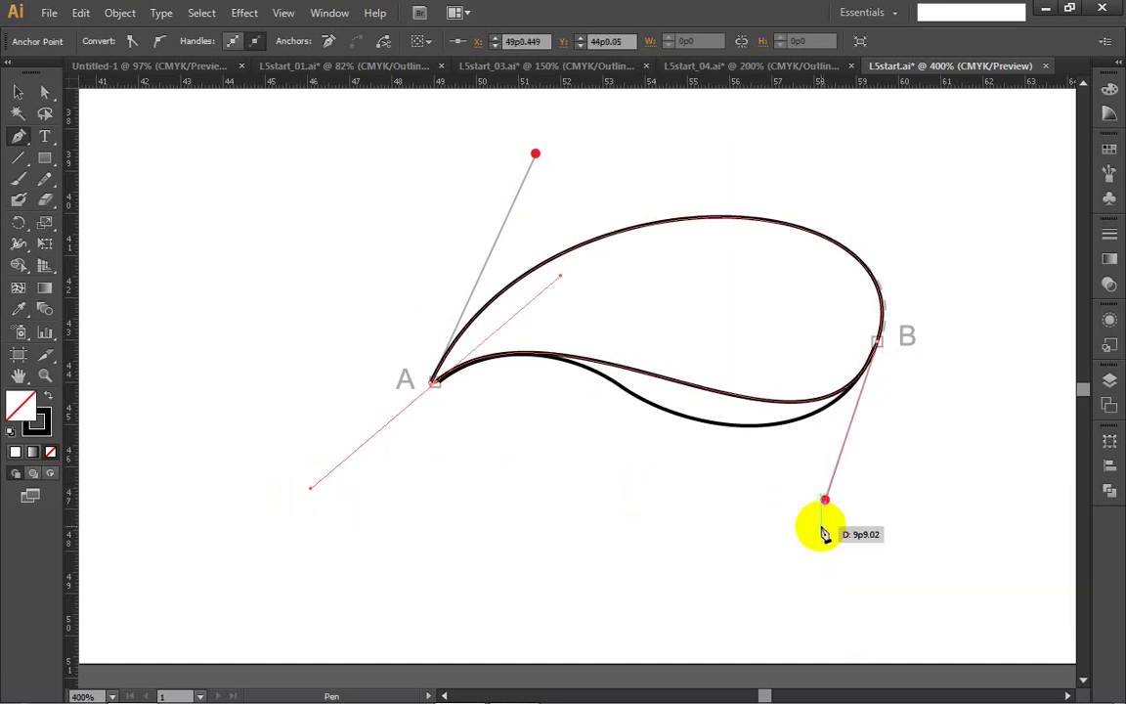
left_click(827, 503)
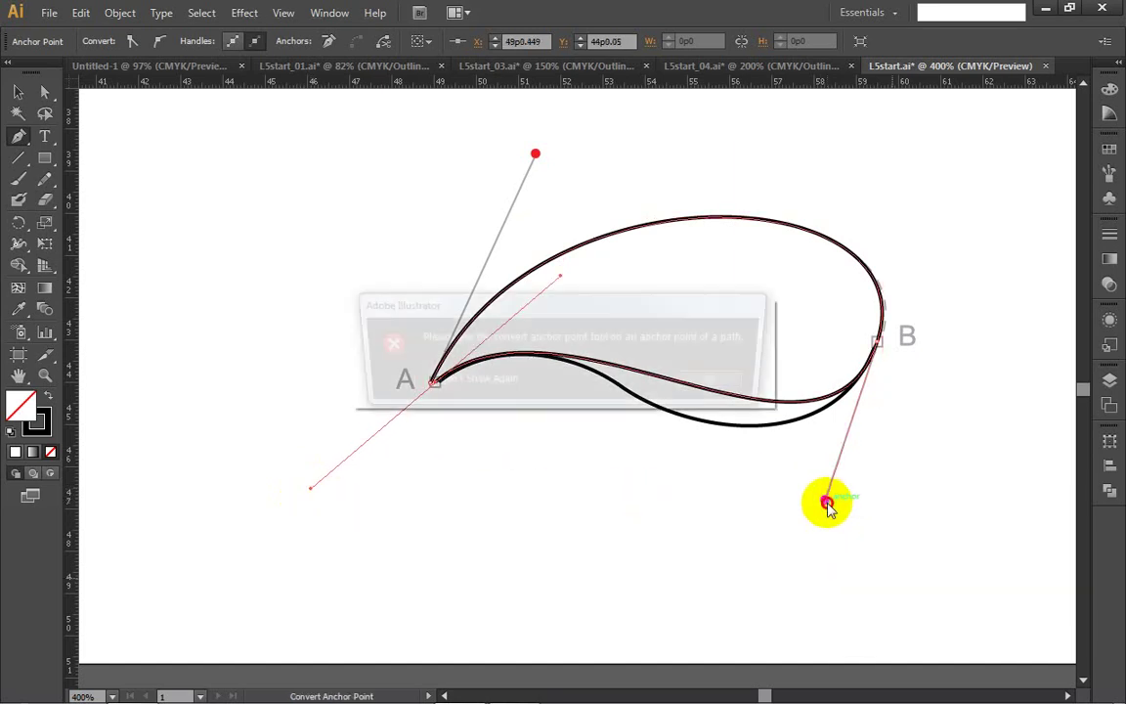
left_click(733, 384)
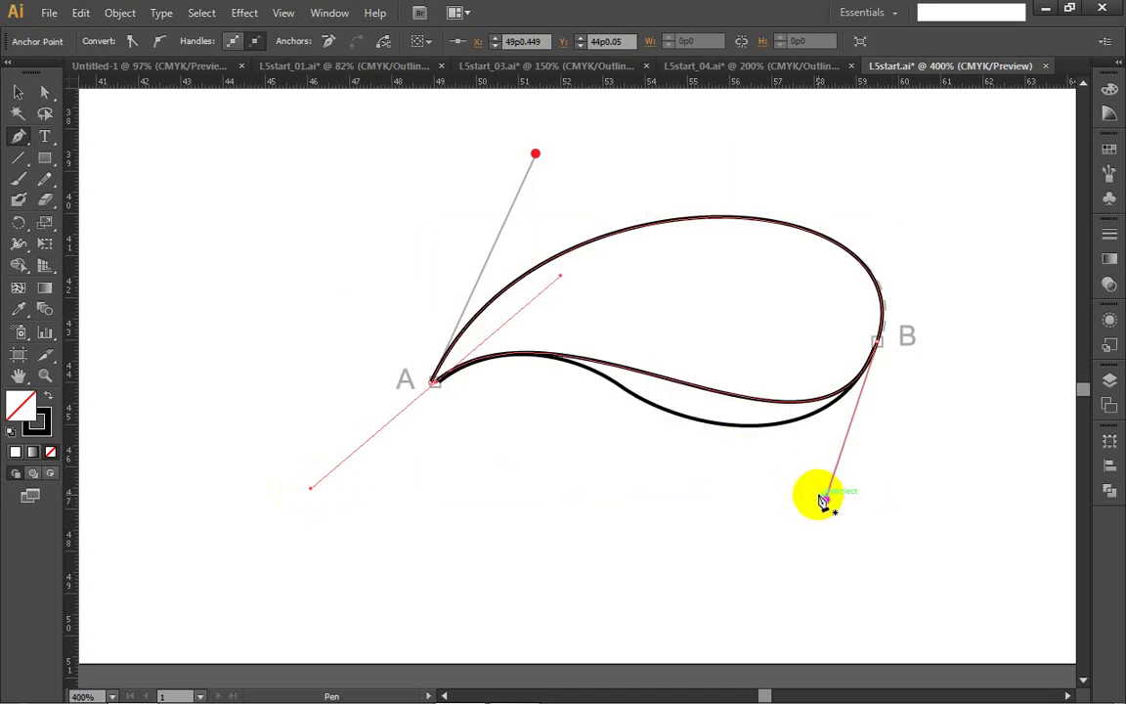
left_click(825, 499)
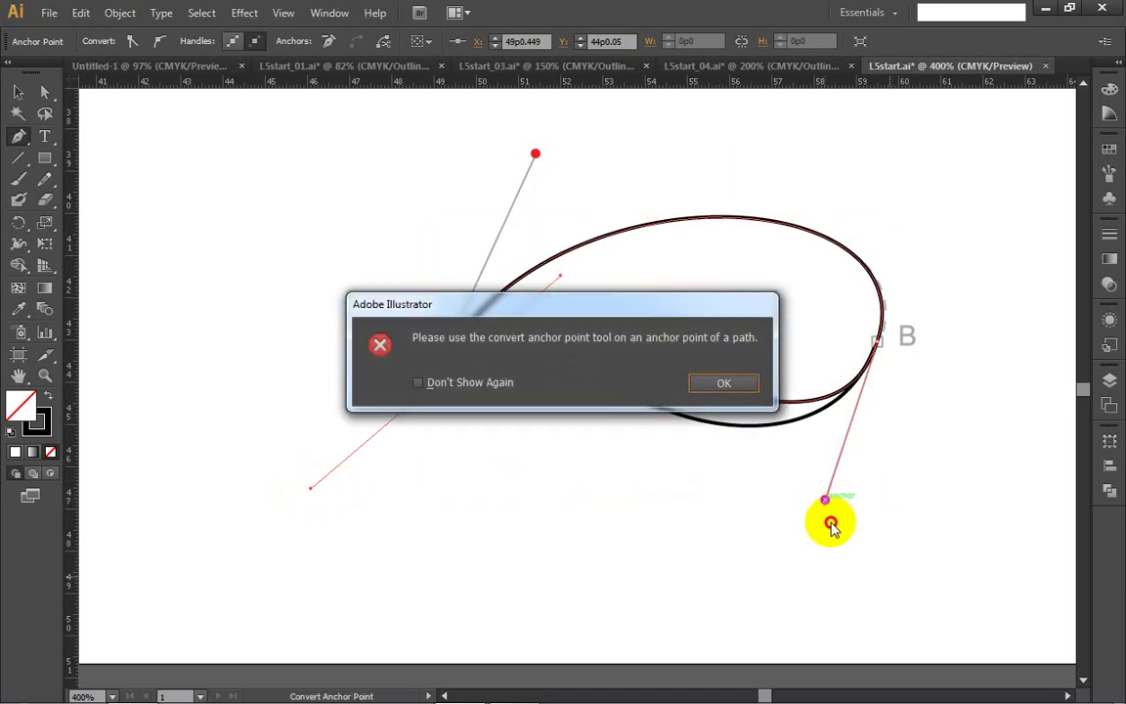
left_click(749, 383)
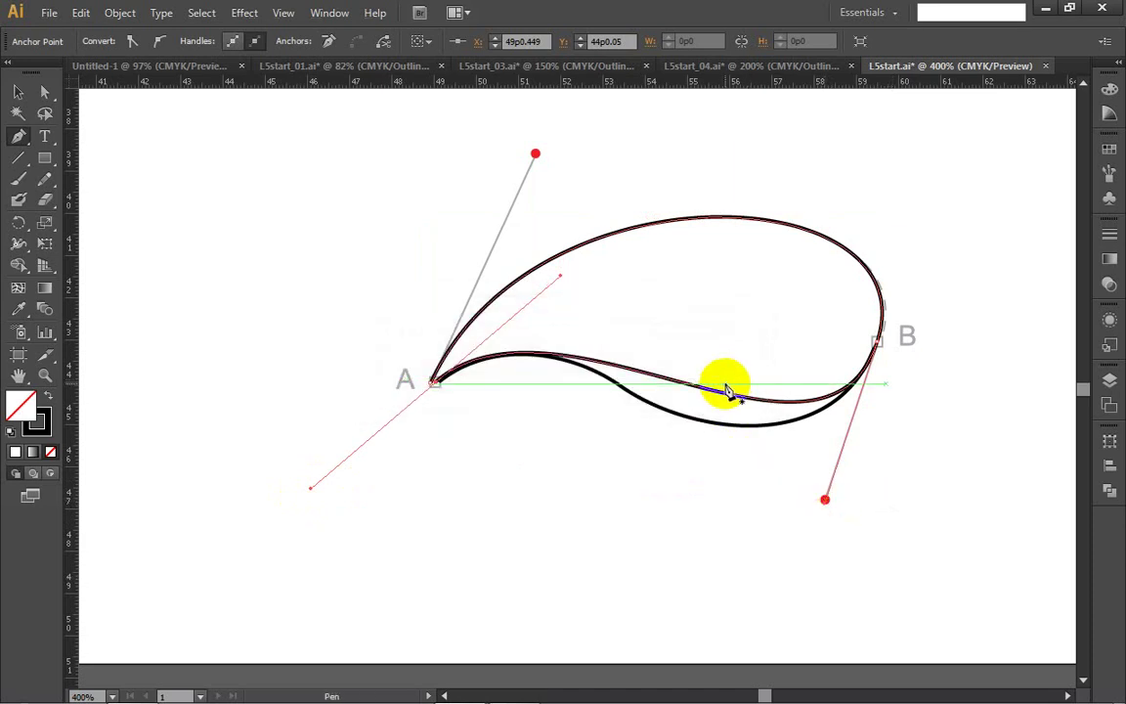
Step: Redraw the leaf's upper edge from A to B with B's handle at its red dot, join it to the existing lower curve, and deselect
key("ctrl+z")
key("ctrl+z")
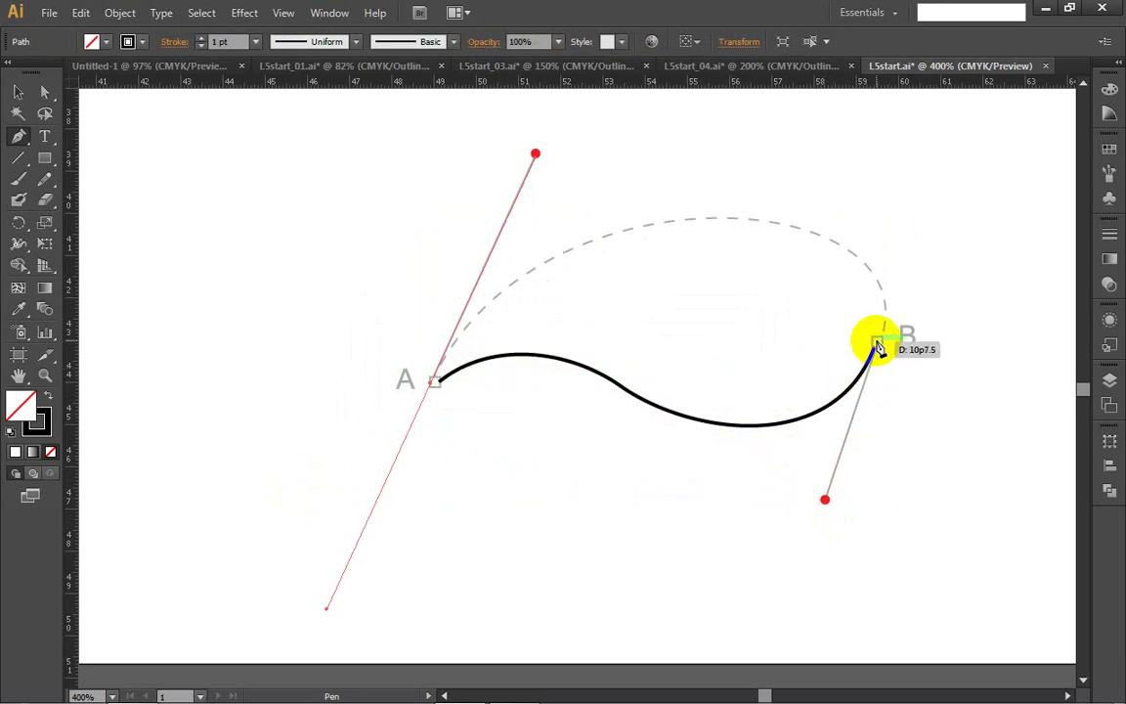
left_click_drag(877, 348, 829, 504)
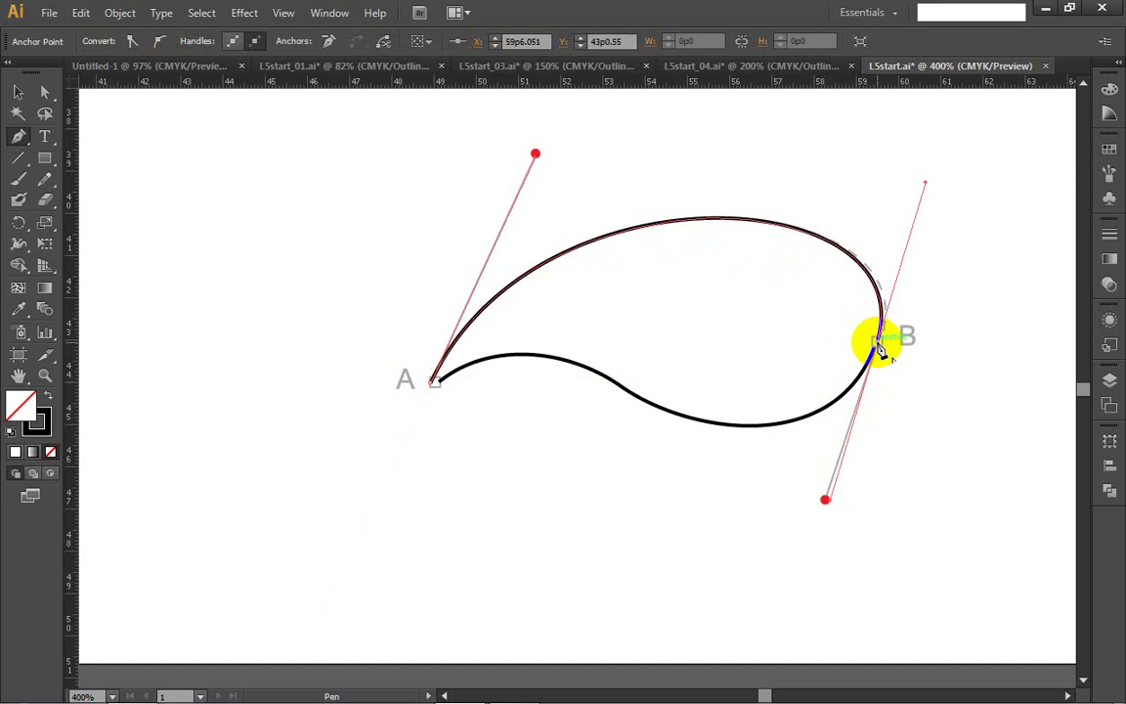
mouse_move(878, 344)
left_mouse_down()
mouse_move(904, 448)
mouse_move(880, 352)
left_mouse_up()
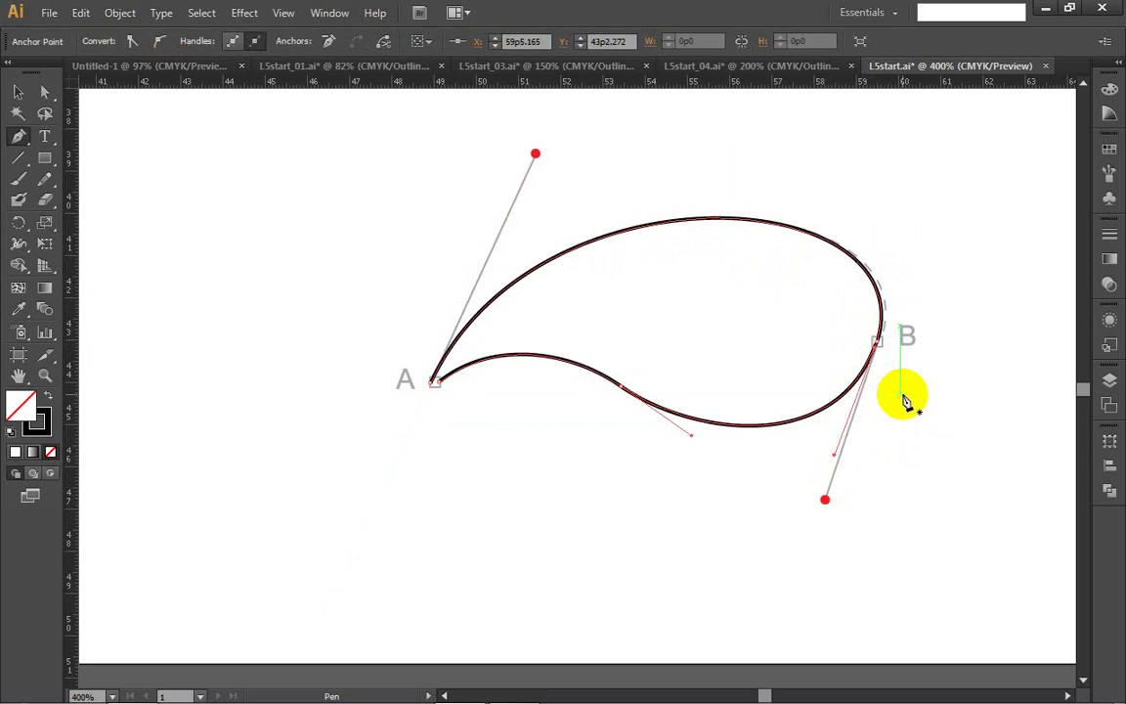
key("ctrl")
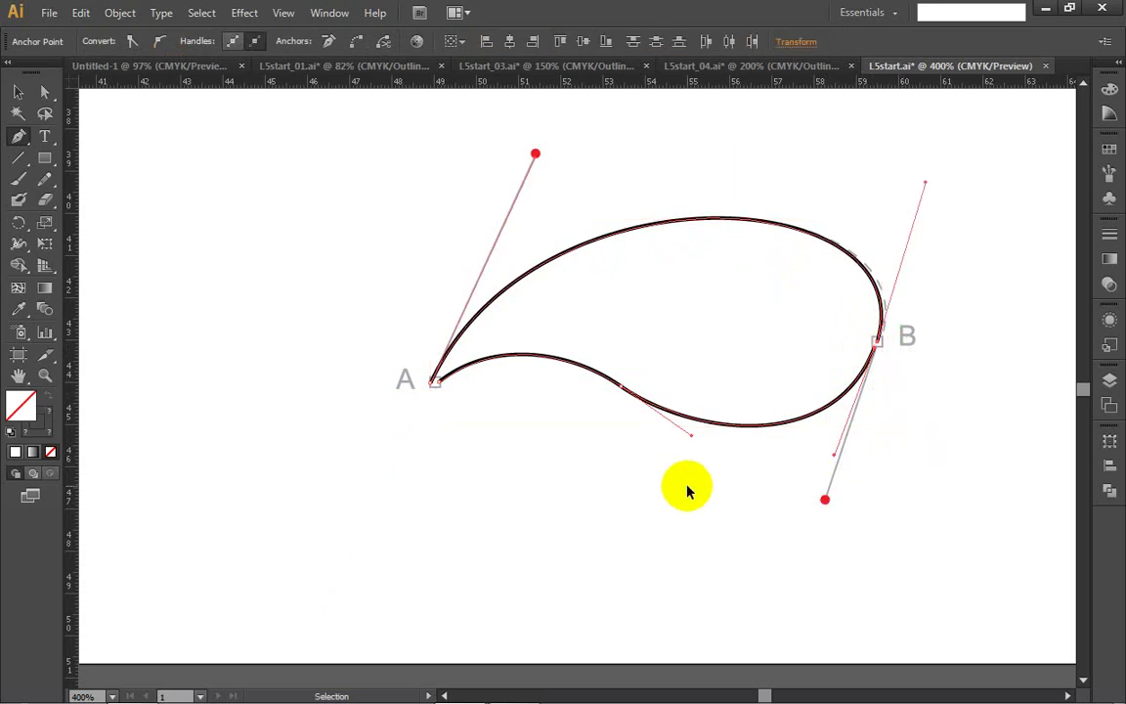
left_click(687, 491, "ctrl")
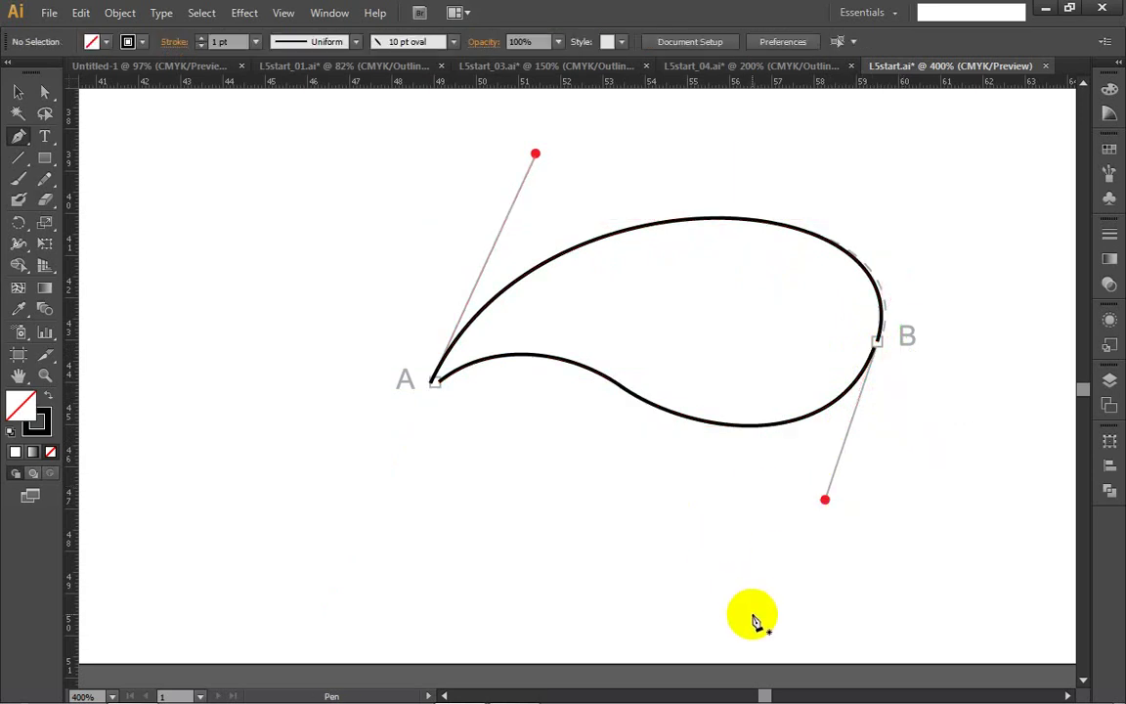
Step: Start a point at A on the teardrop template above Straight Line, try converting it toward the red dot, and deselect
key("ctrl")
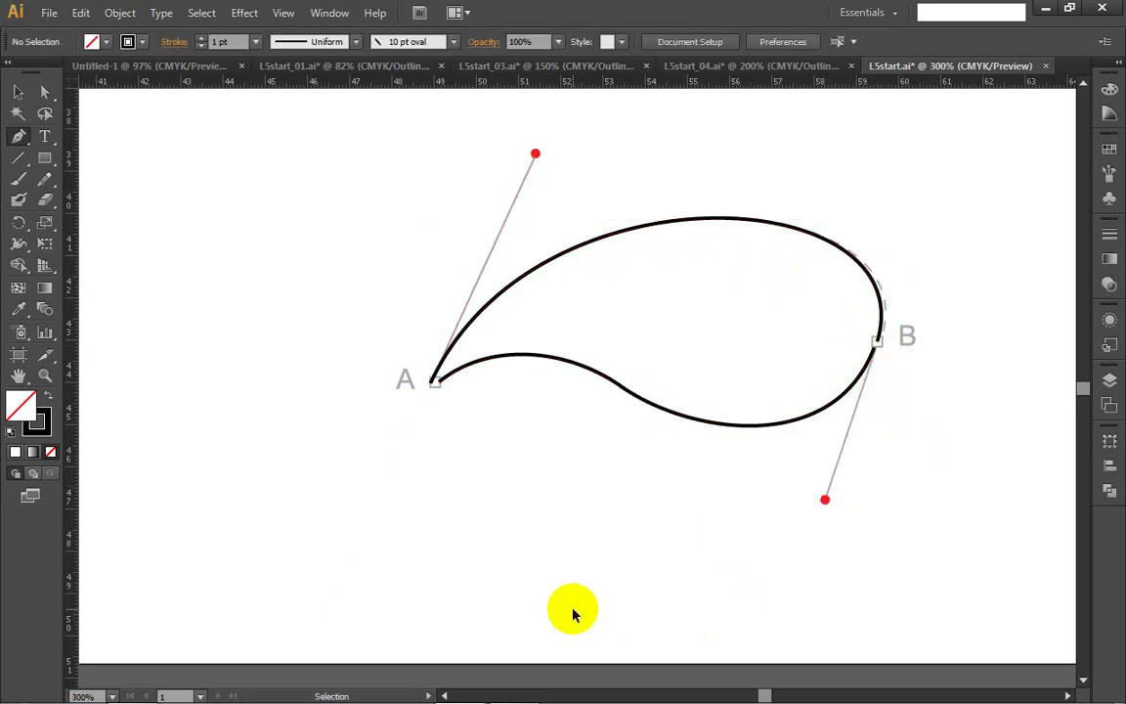
key("ctrl+0")
scroll(485, 573, "up", 3)
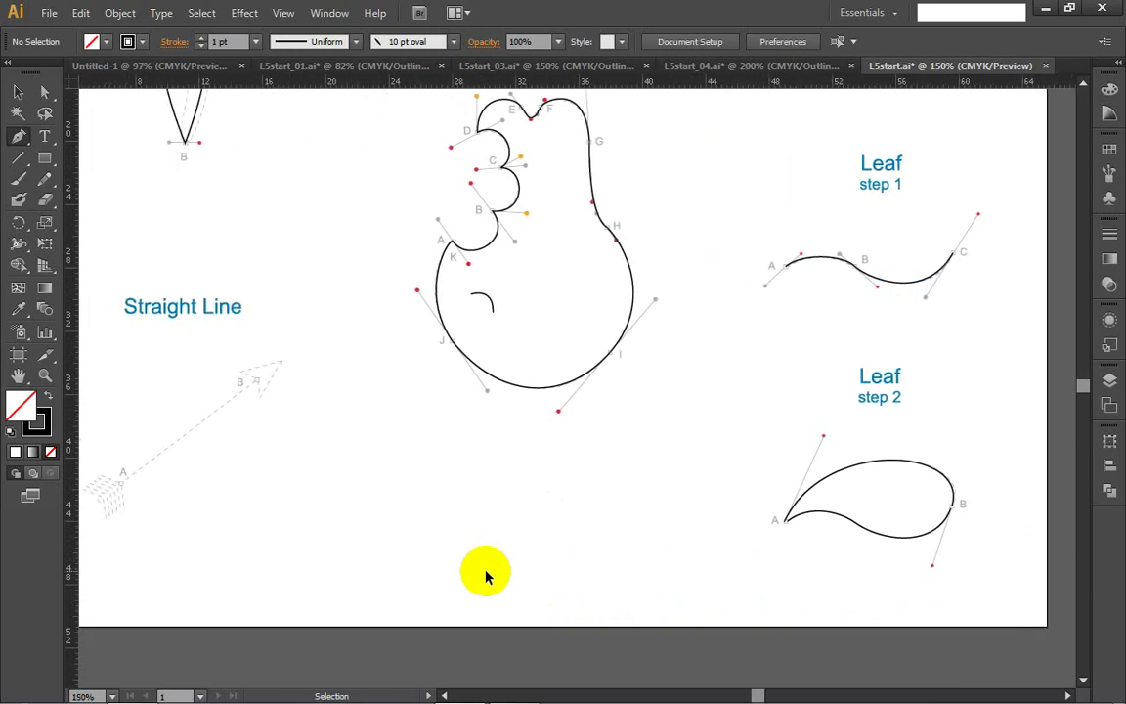
scroll(485, 575, "left", 5)
scroll(485, 575, "up", 2)
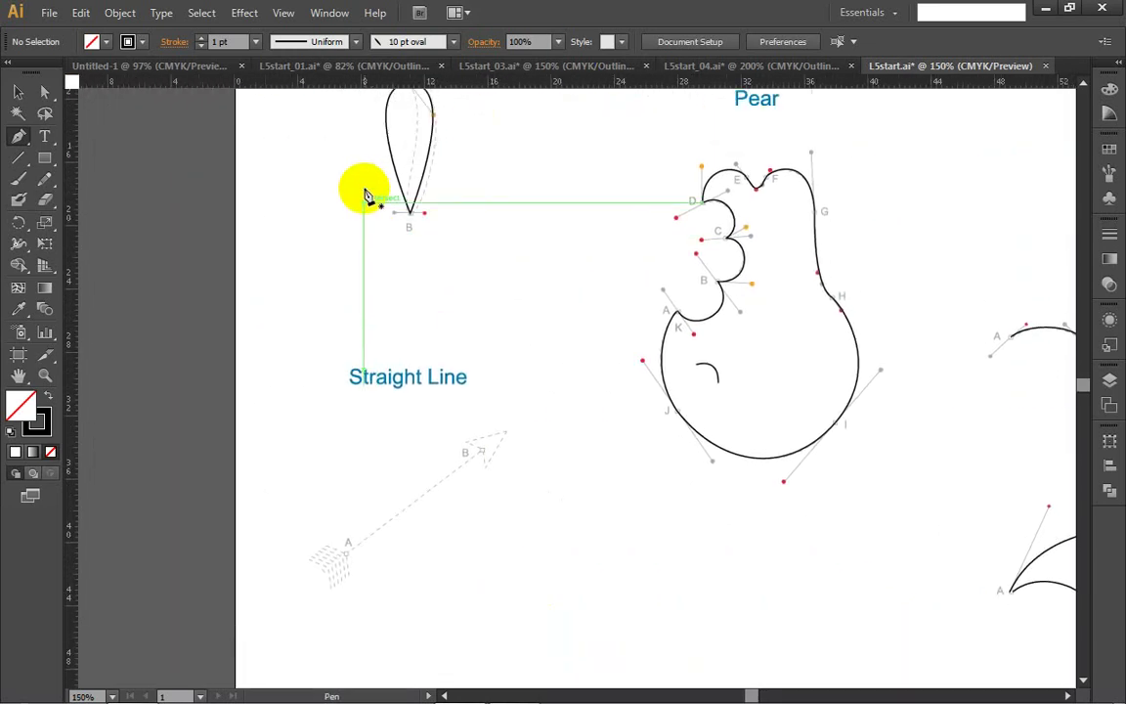
scroll(365, 193, "up", 4)
scroll(395, 231, "up", 3)
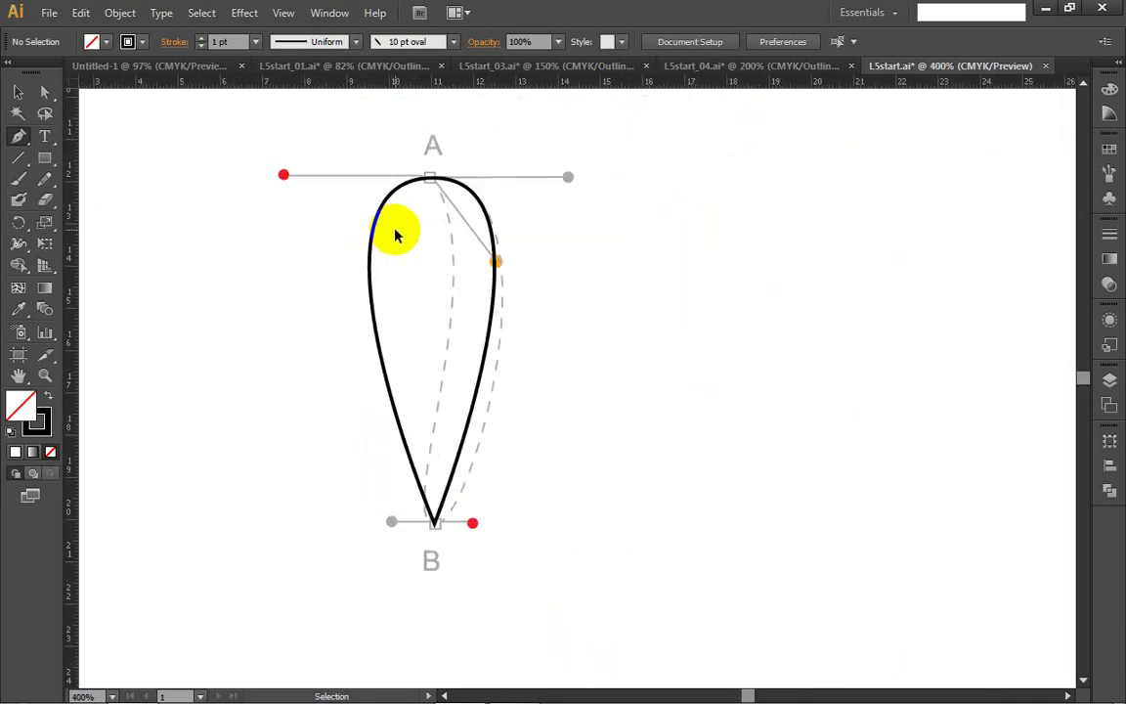
scroll(422, 194, "up", 1)
scroll(414, 216, "up", 2)
scroll(417, 220, "down", 2)
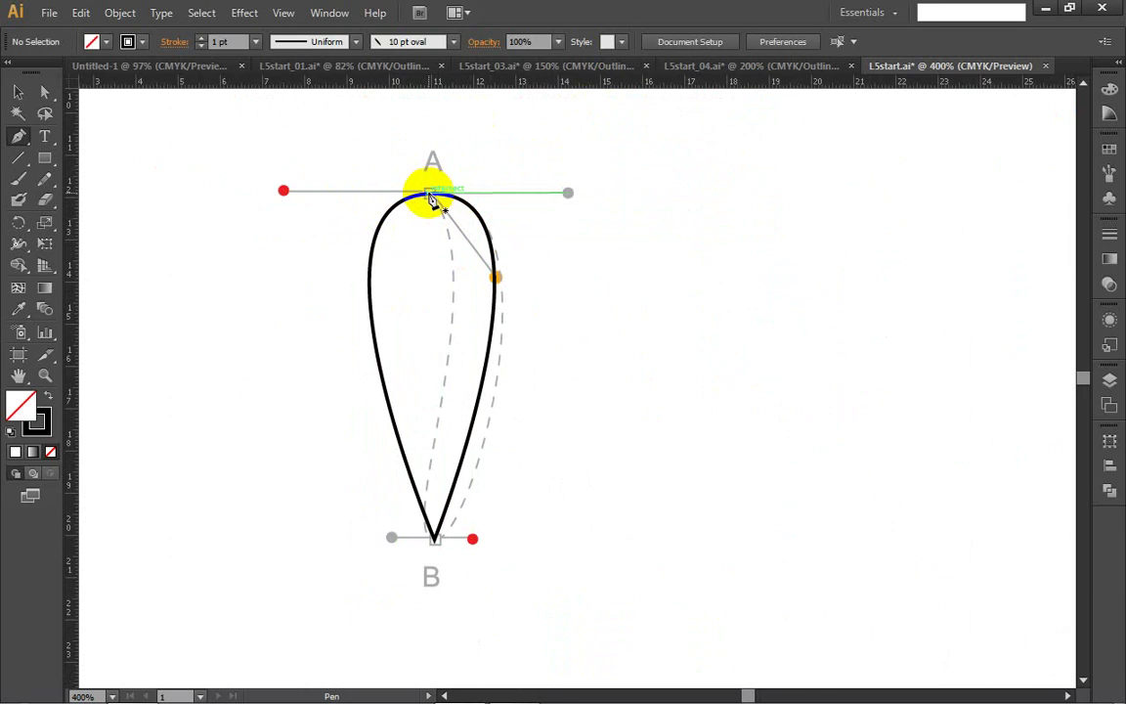
key("alt")
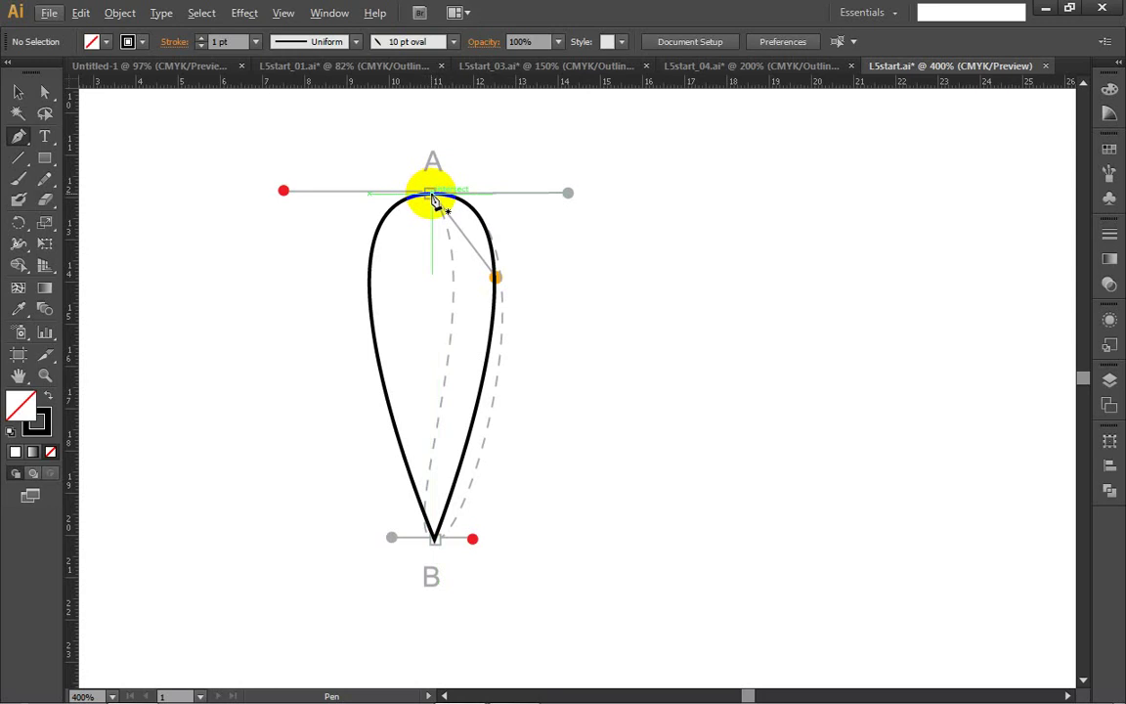
left_click_drag(434, 202, 527, 279)
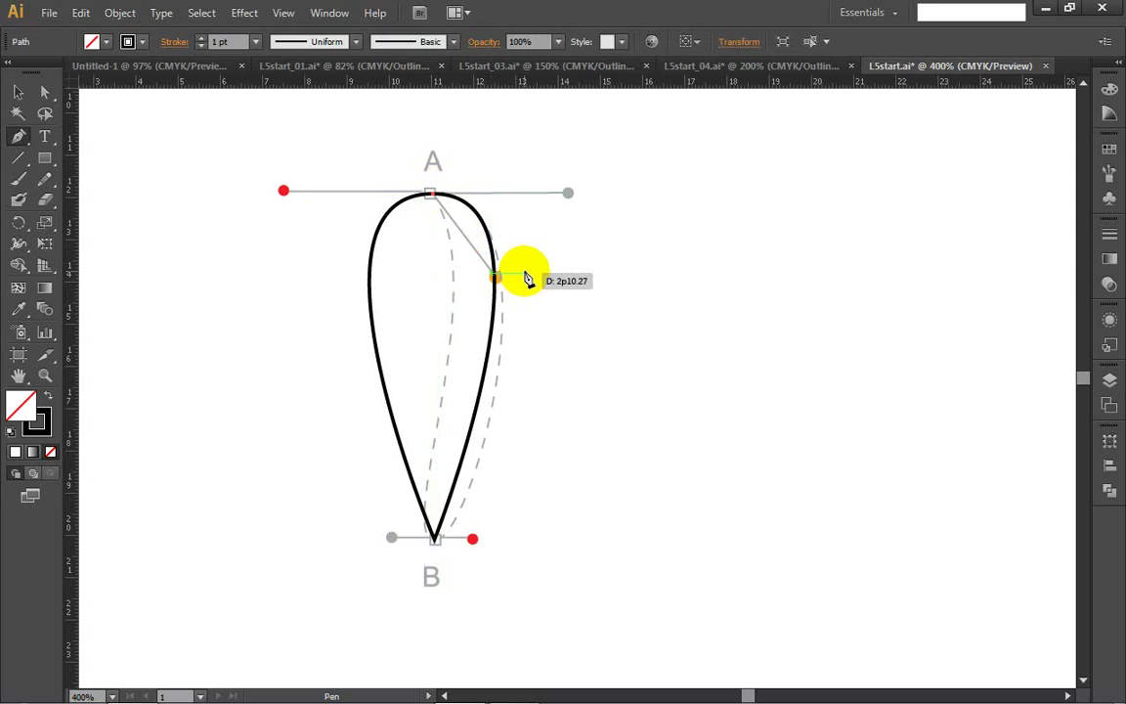
left_click_drag(527, 278, 524, 271)
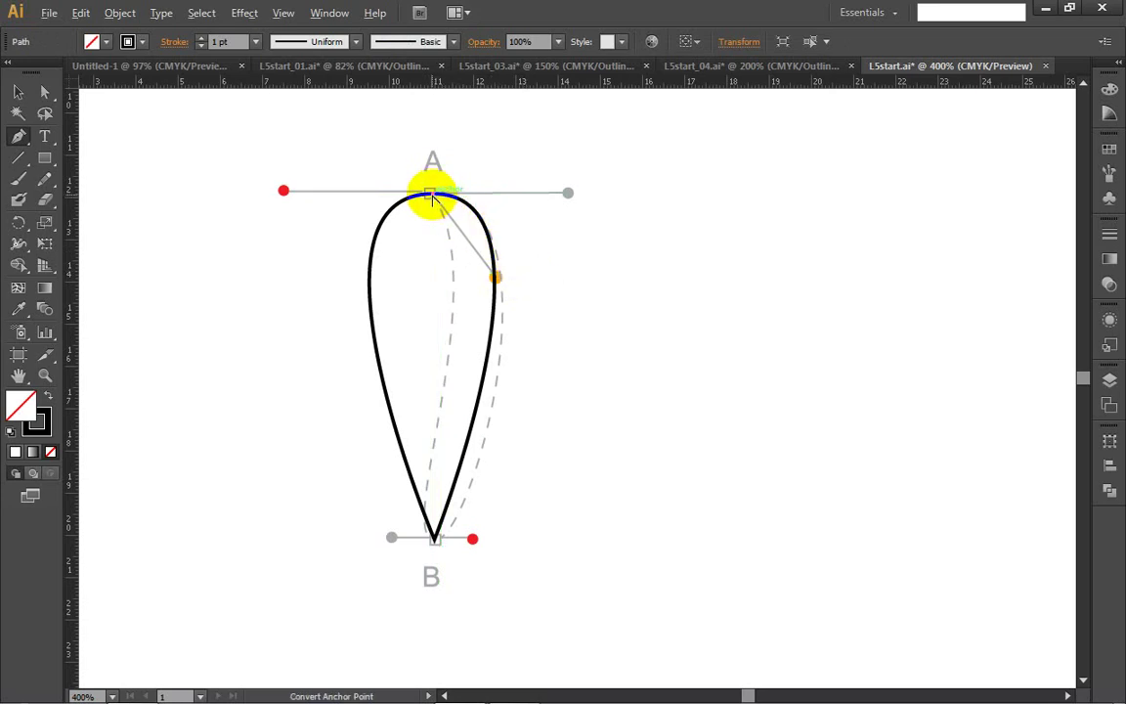
left_click_drag(431, 196, 283, 190)
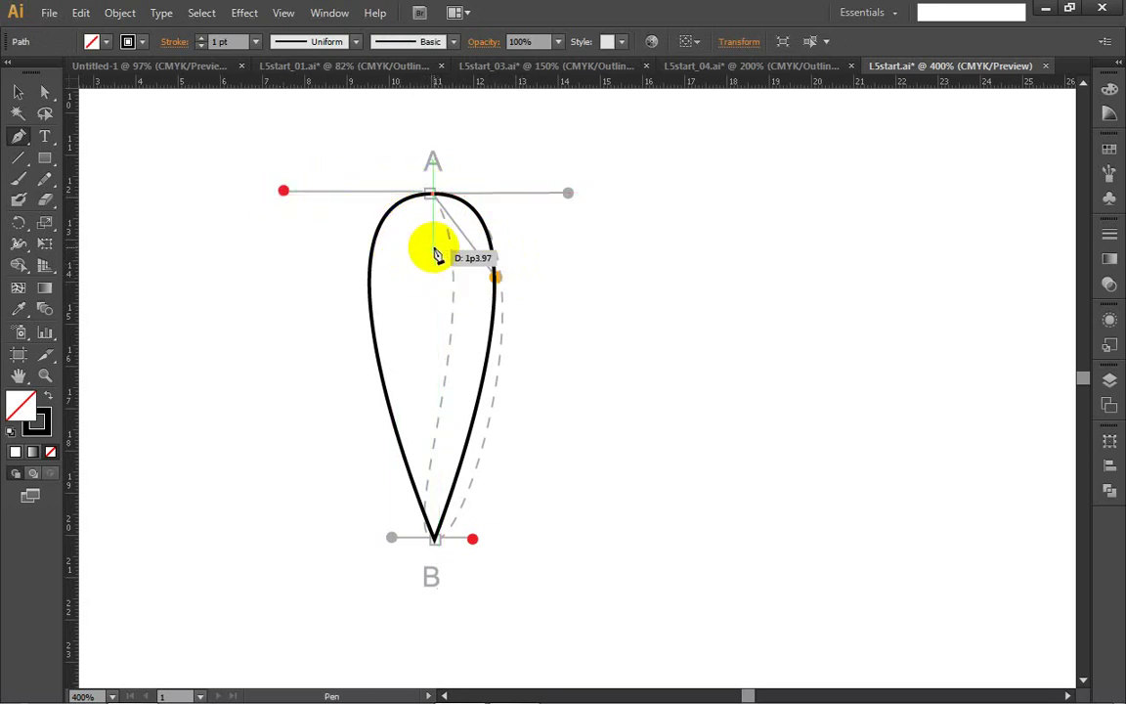
left_click(429, 213, "ctrl")
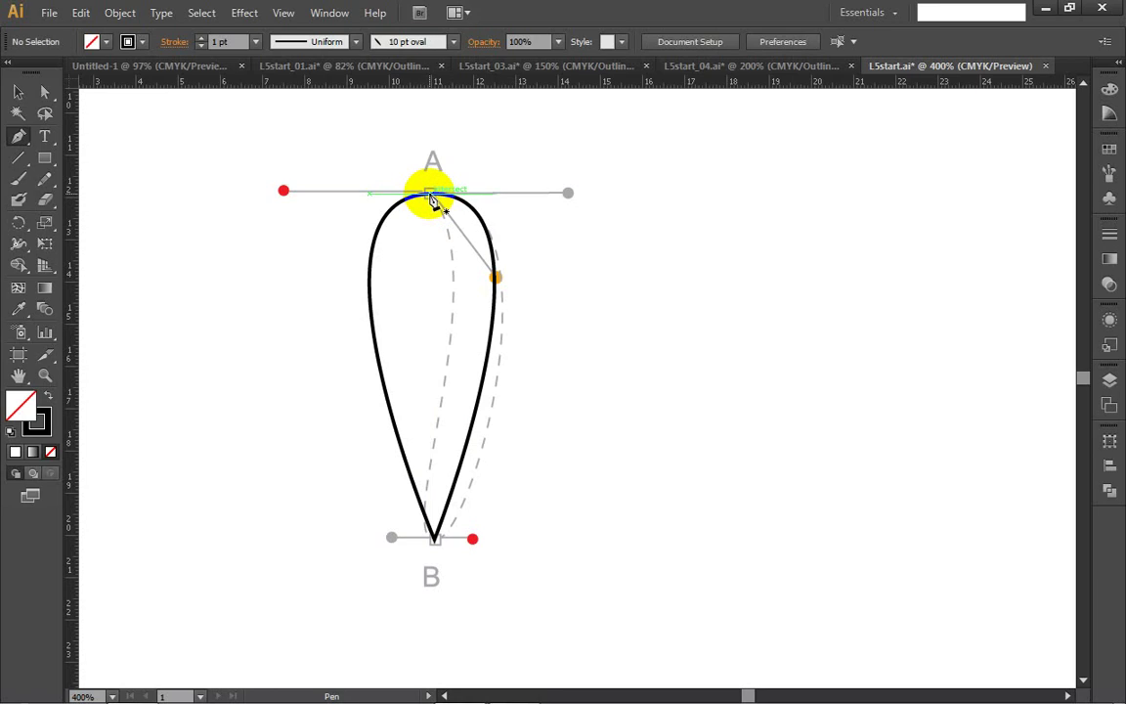
Step: Place a point at the teardrop's B, try to convert the anchor at A toward its red dot, and deselect
left_click(436, 538)
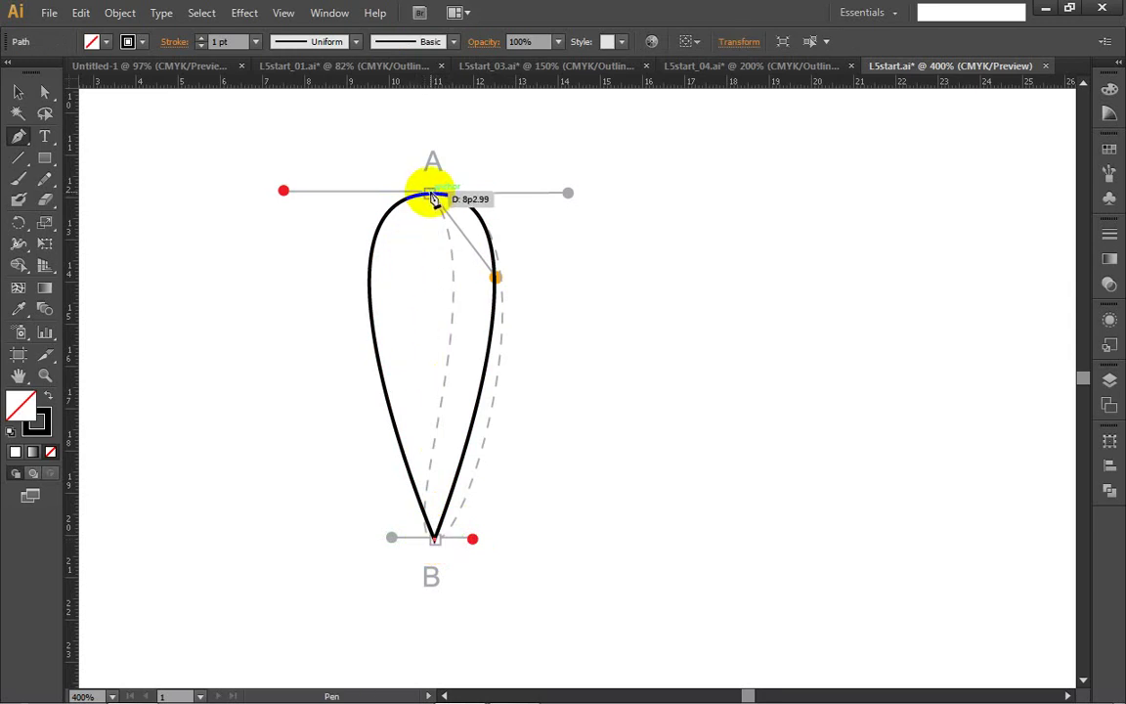
key("alt")
left_click(431, 195, "alt")
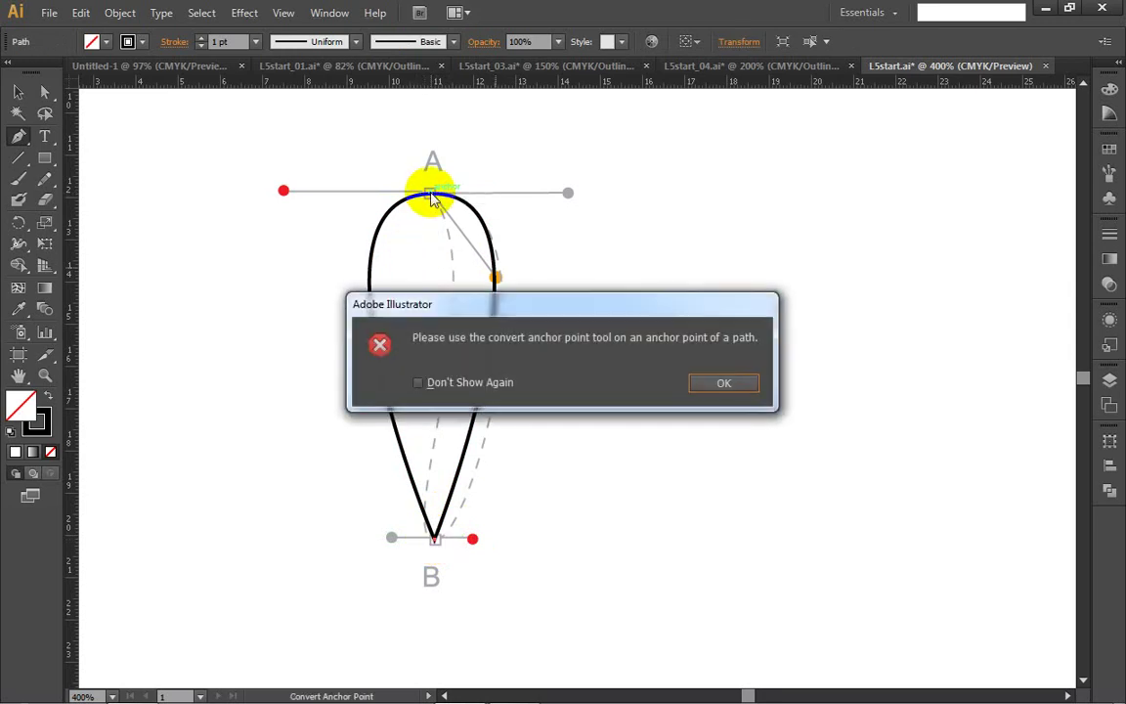
left_click(696, 384)
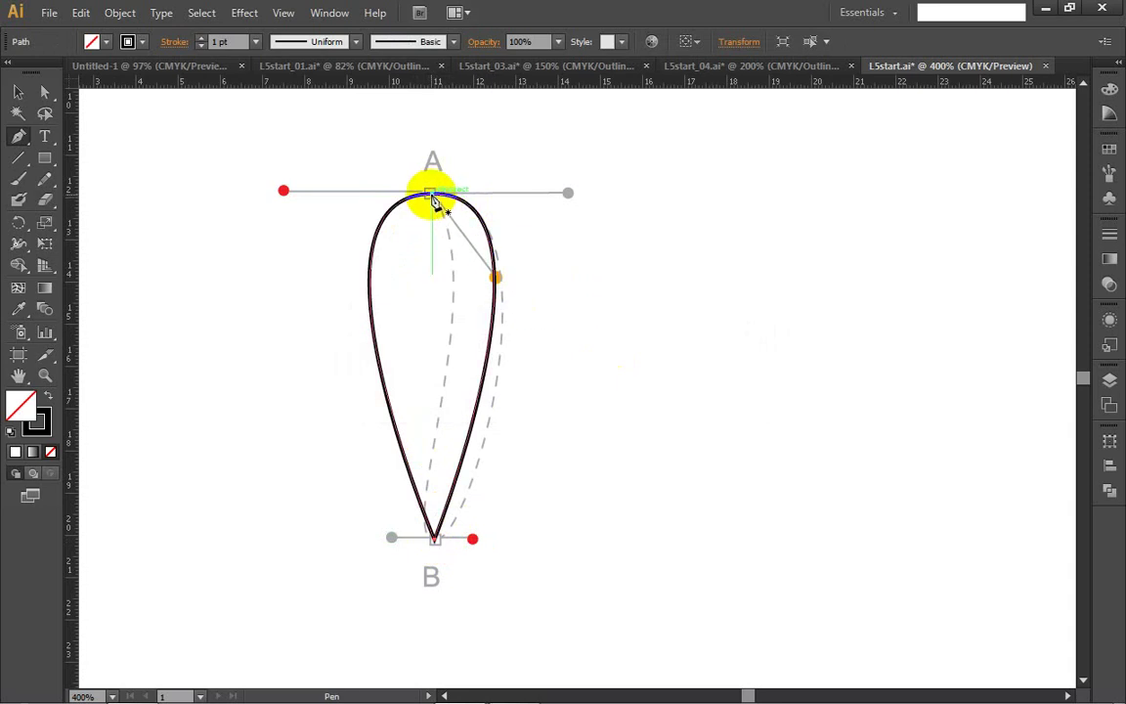
left_click_drag(432, 200, 292, 206)
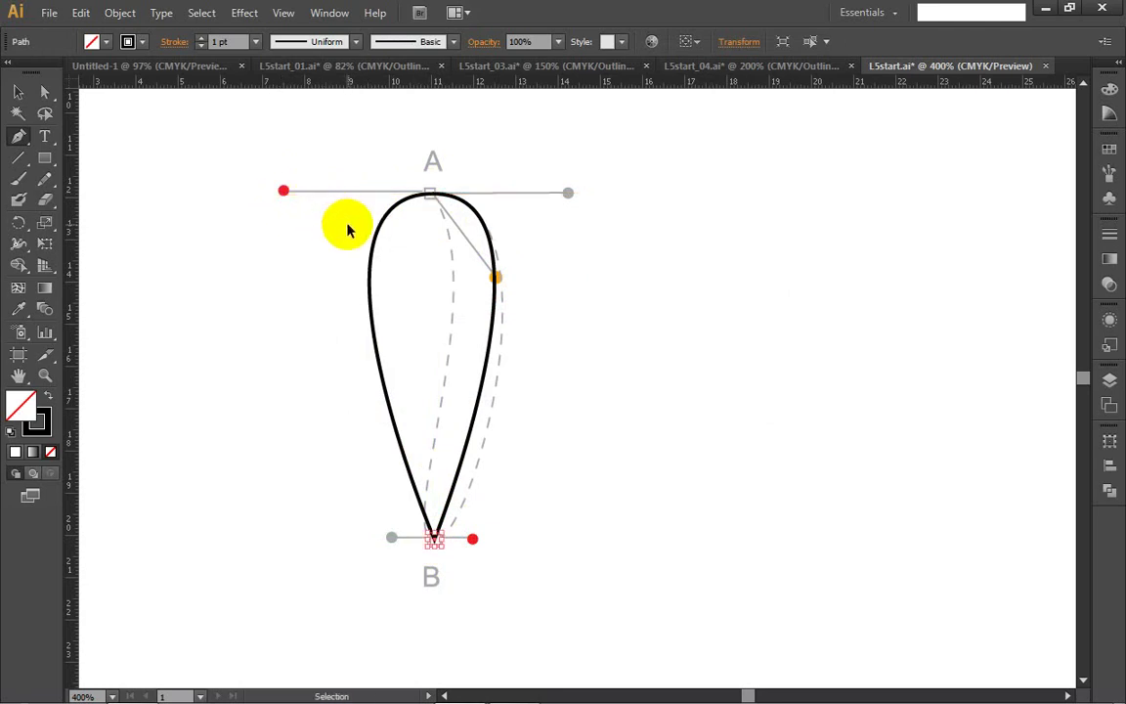
left_click(578, 309, "ctrl")
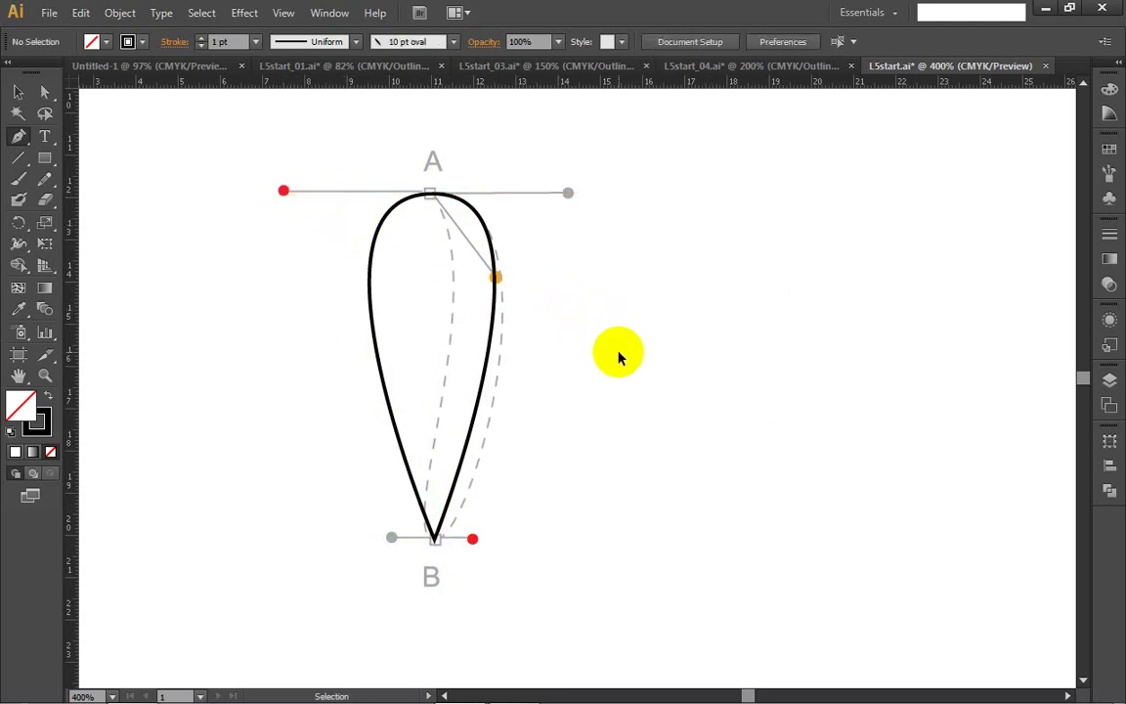
Step: Try again to pull a direction handle from the teardrop's point A toward its red dot with the Pen tool
left_click(17, 91)
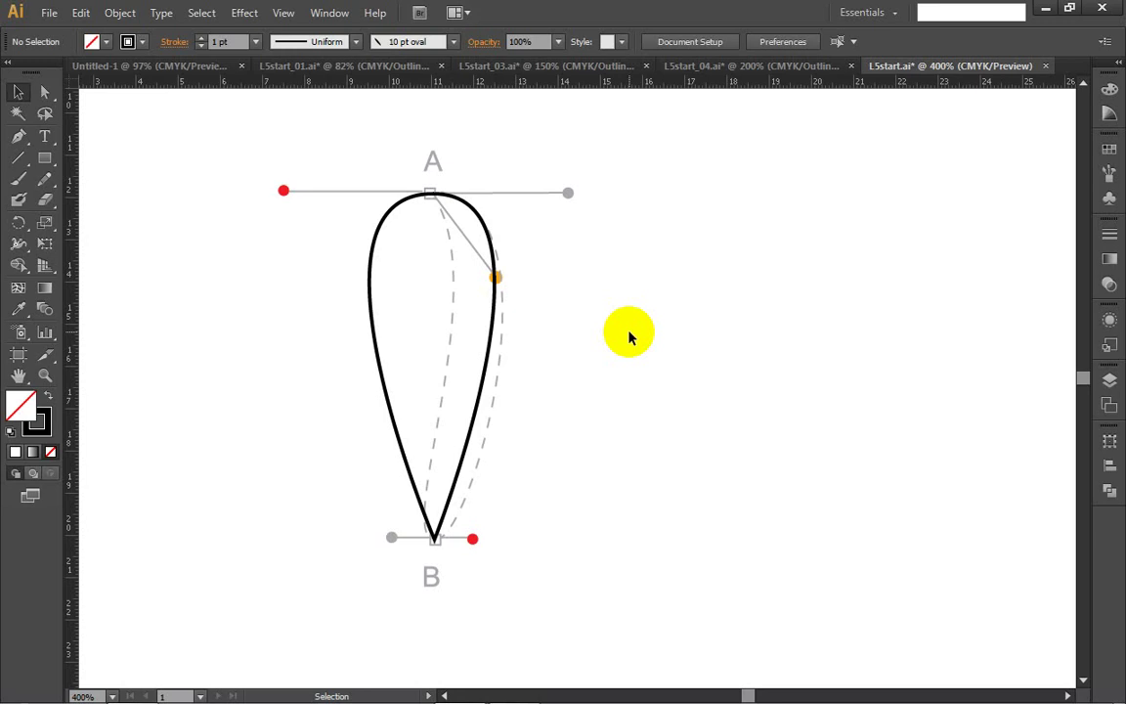
left_click(19, 138)
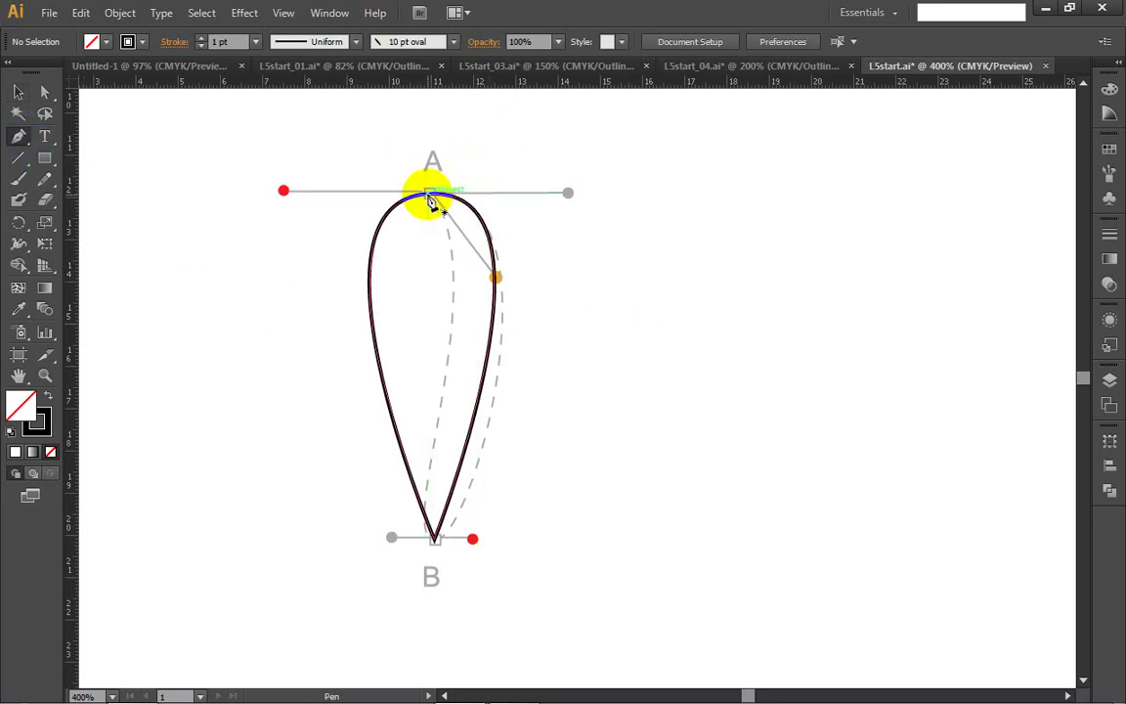
left_click_drag(431, 201, 311, 210)
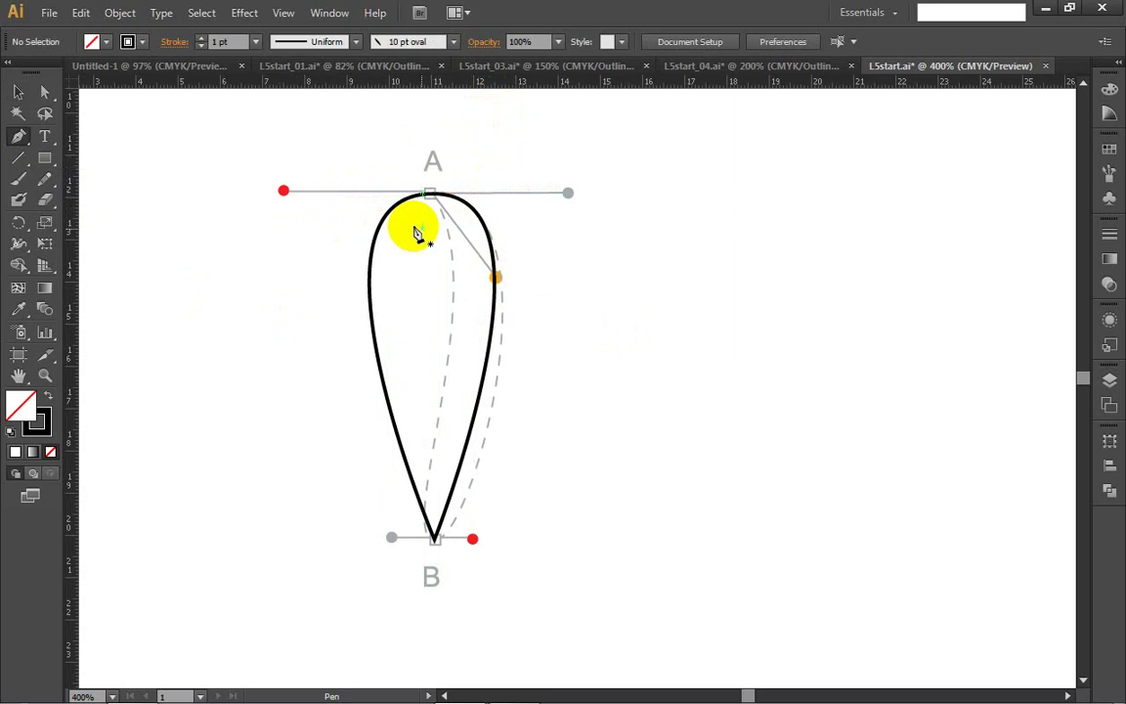
Step: Place a single anchor point at the teardrop's A with the Pen tool, and move it off and back onto A as a selected object
left_click(18, 94)
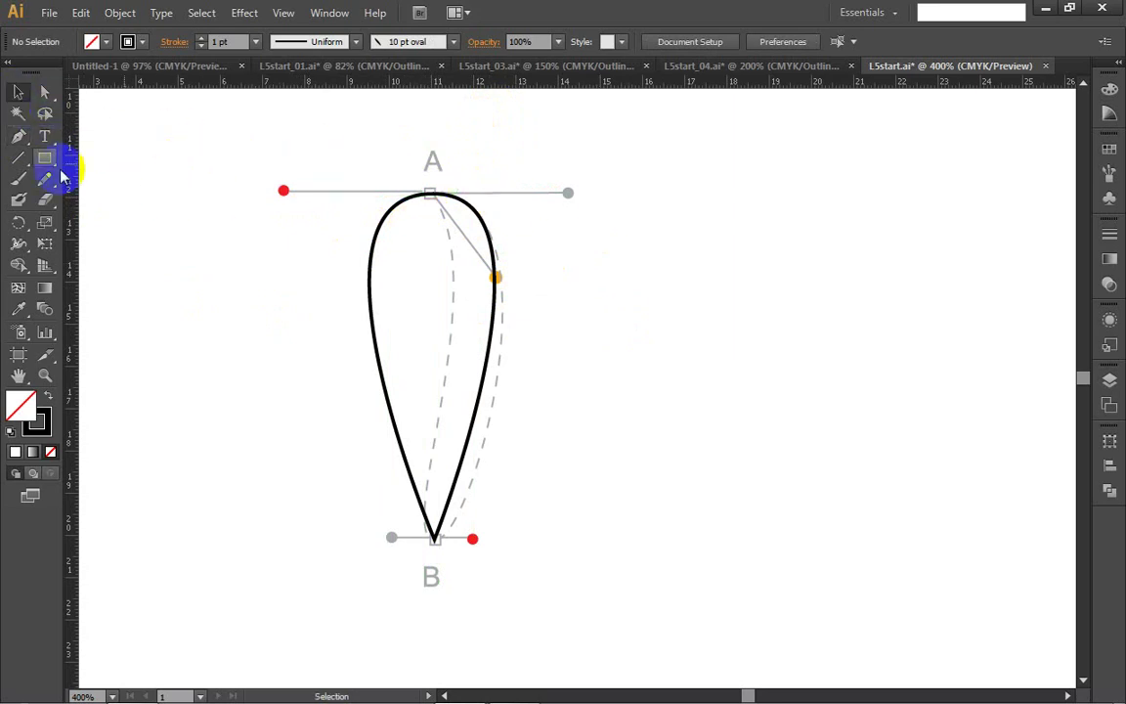
left_click(17, 136)
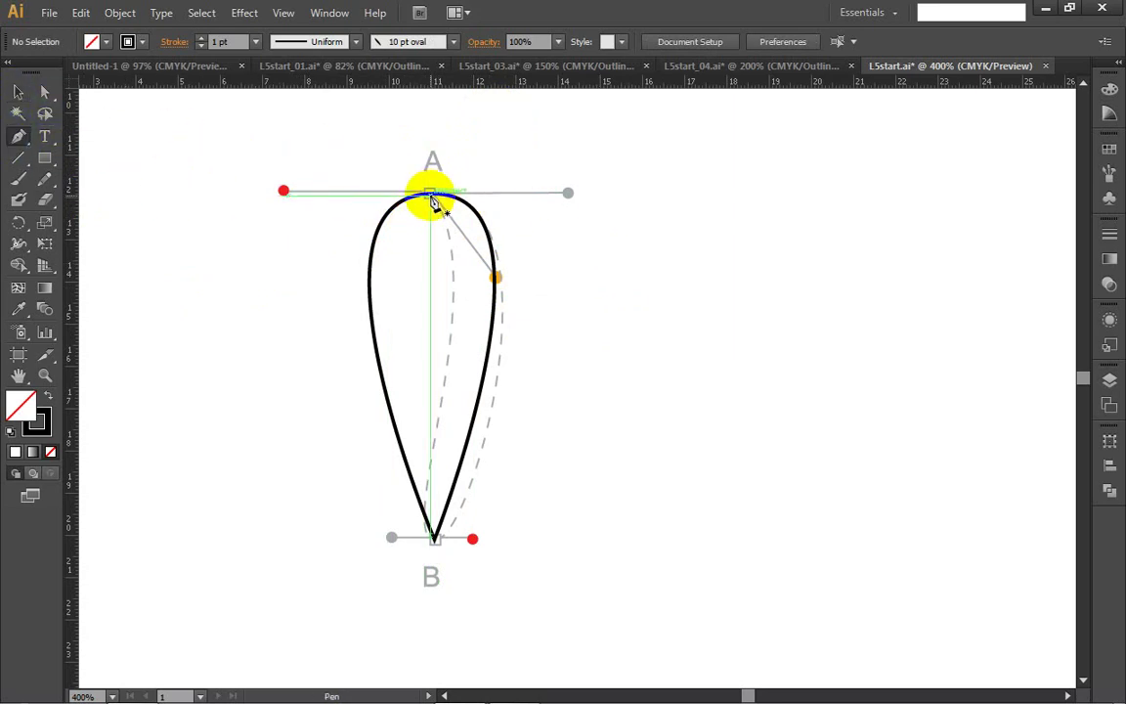
left_click(433, 195)
left_click(43, 93)
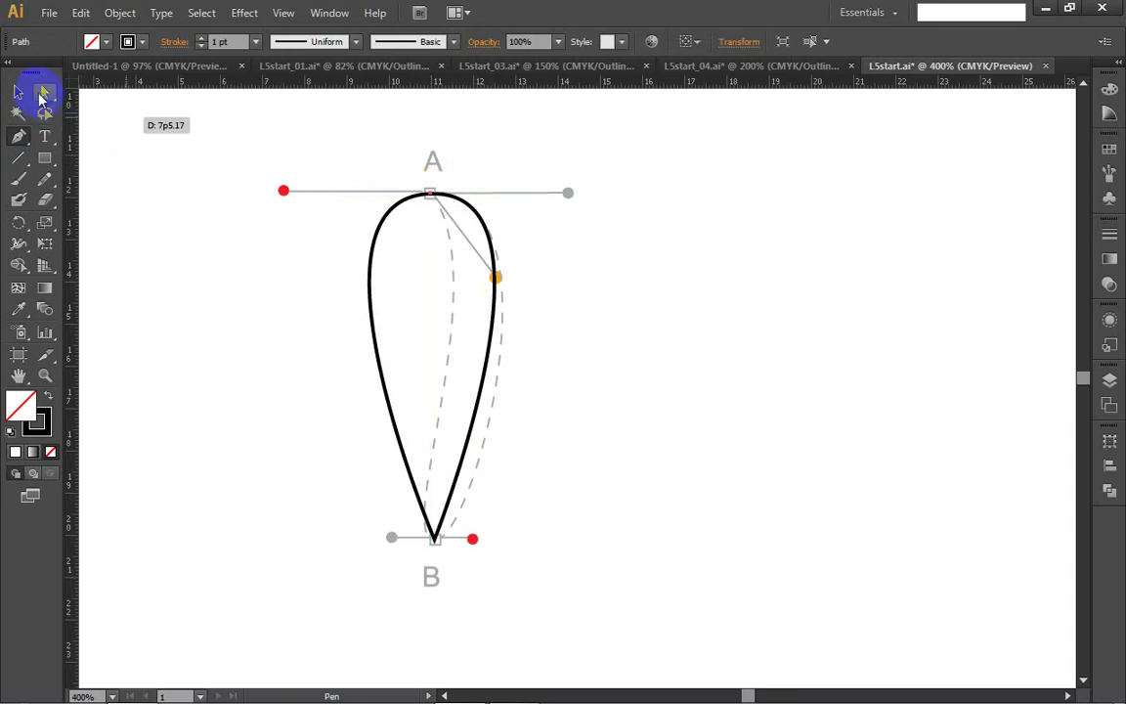
left_click(19, 91)
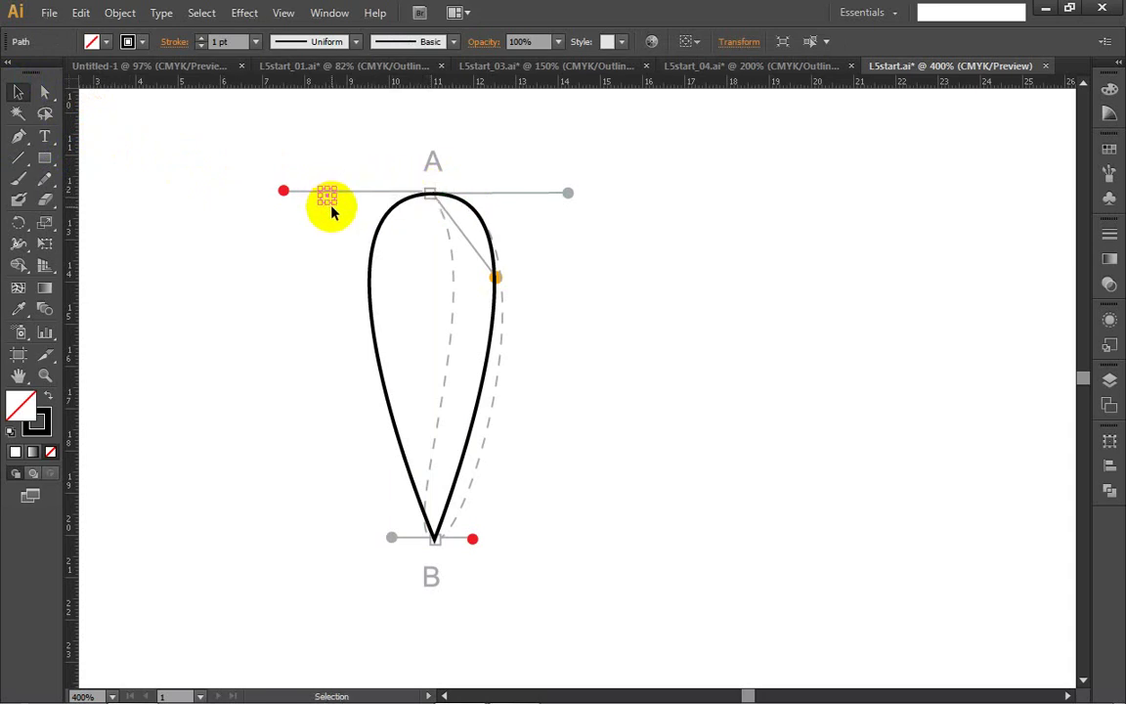
left_click(430, 193)
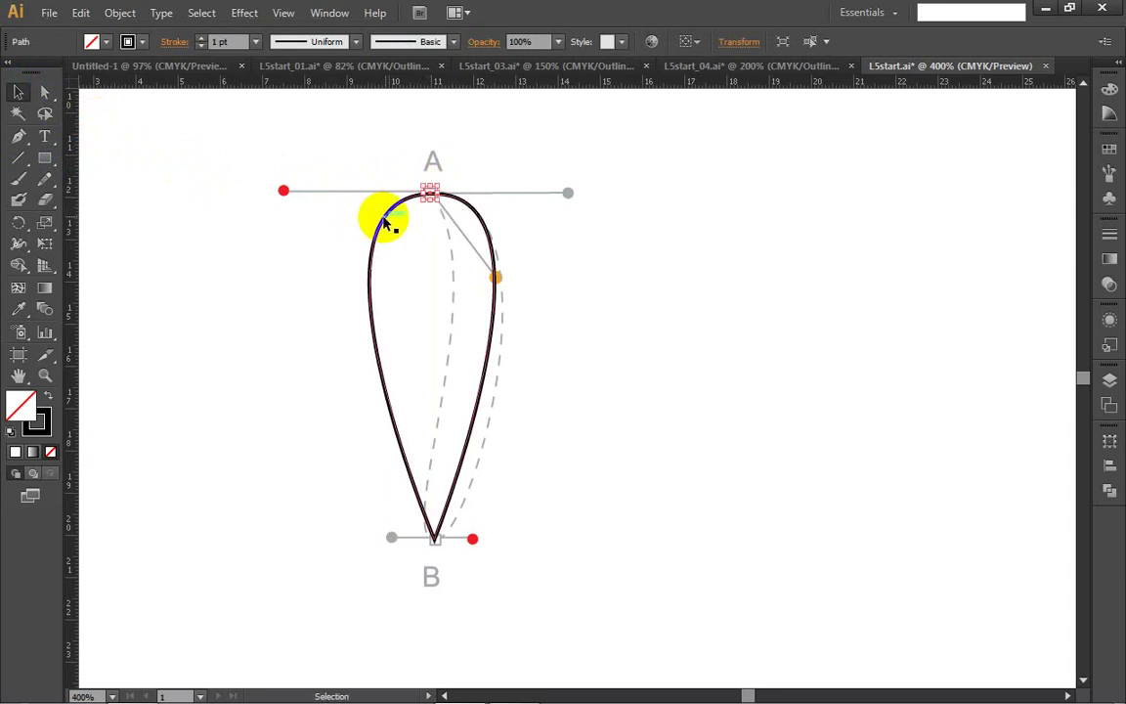
Step: Try to pull a handle from the single anchor point at A past the red dot with Convert Anchor Point
left_click(18, 137)
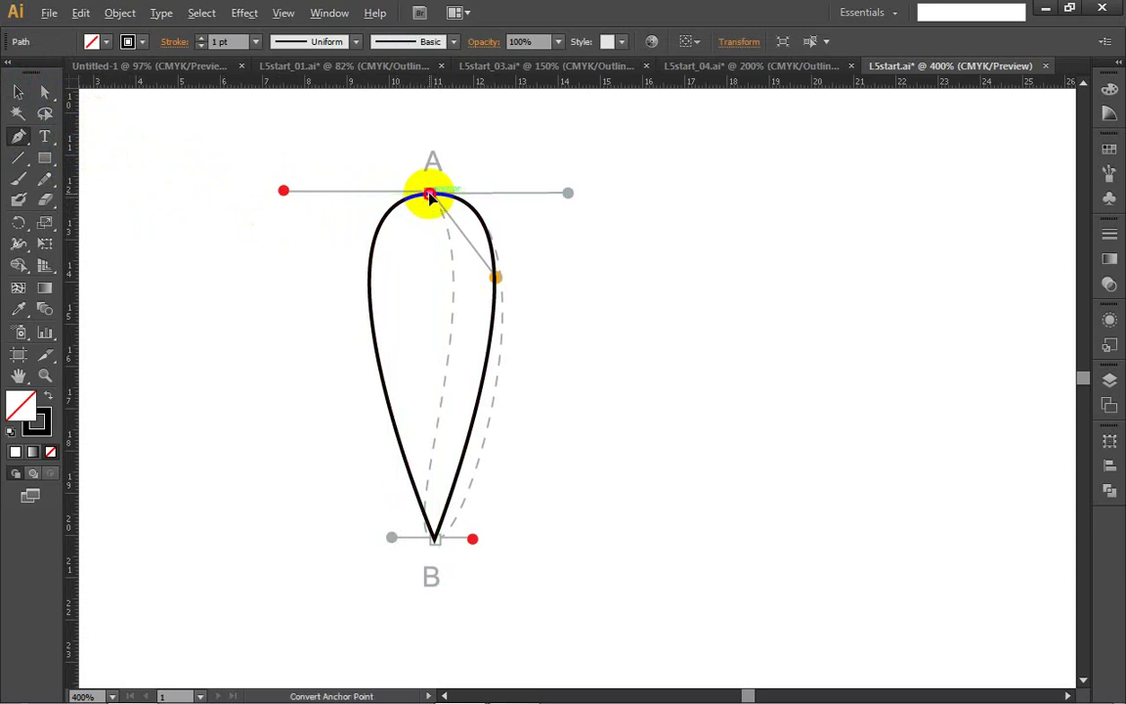
left_click_drag(430, 194, 254, 204)
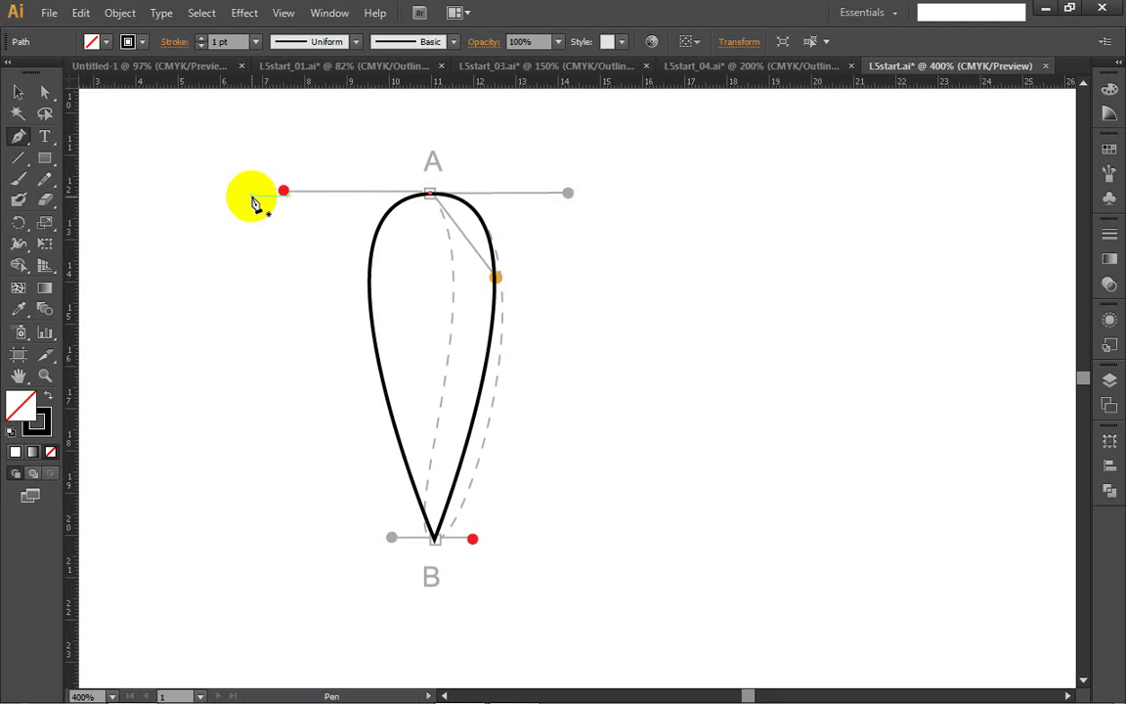
Step: Deselect the path, start a new Pen path at the teardrop's B and add a straight segment up to A
left_click(253, 201, "ctrl")
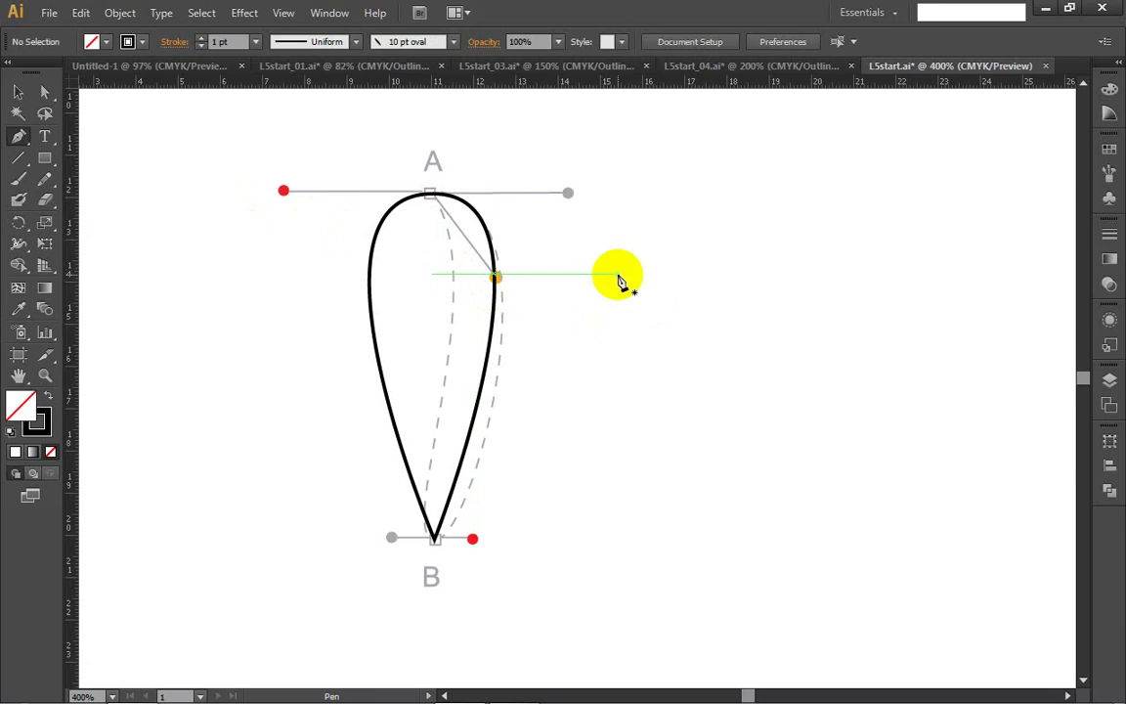
left_click(436, 544)
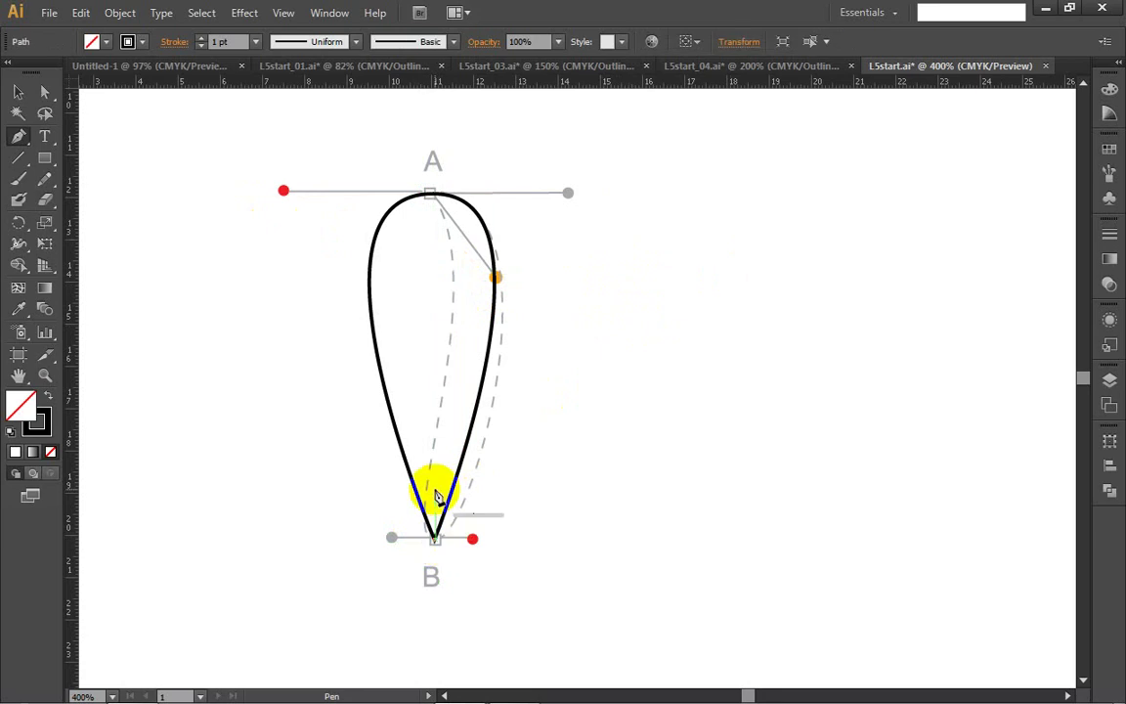
left_click(433, 195)
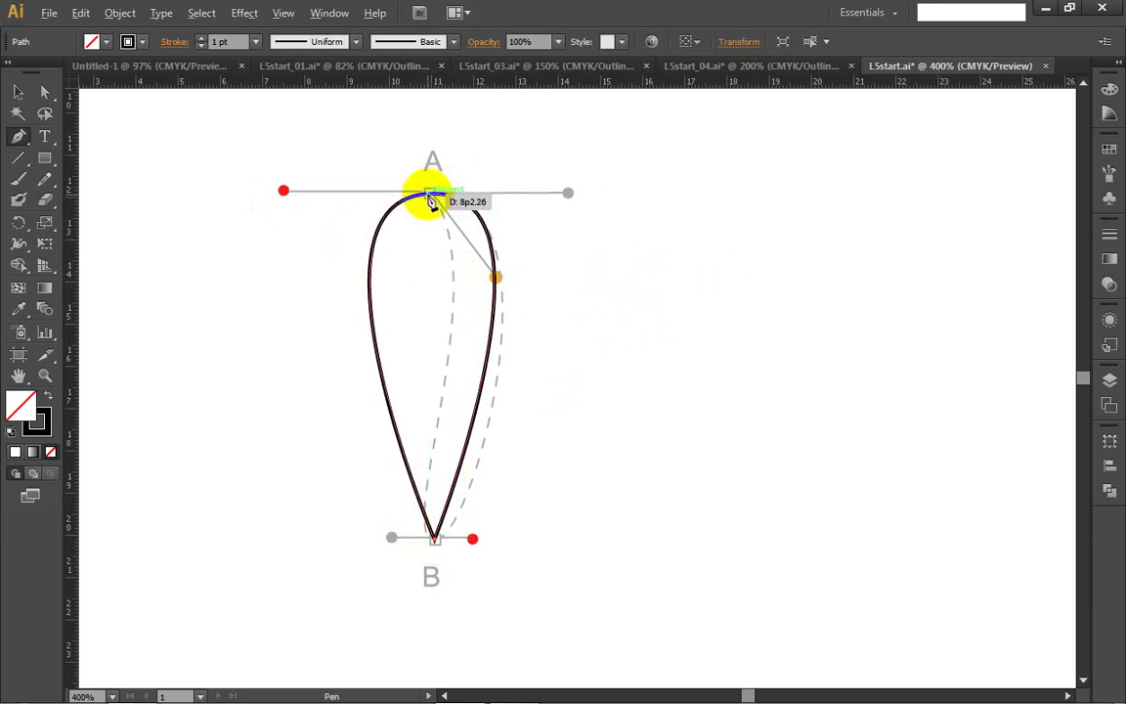
left_click(434, 200)
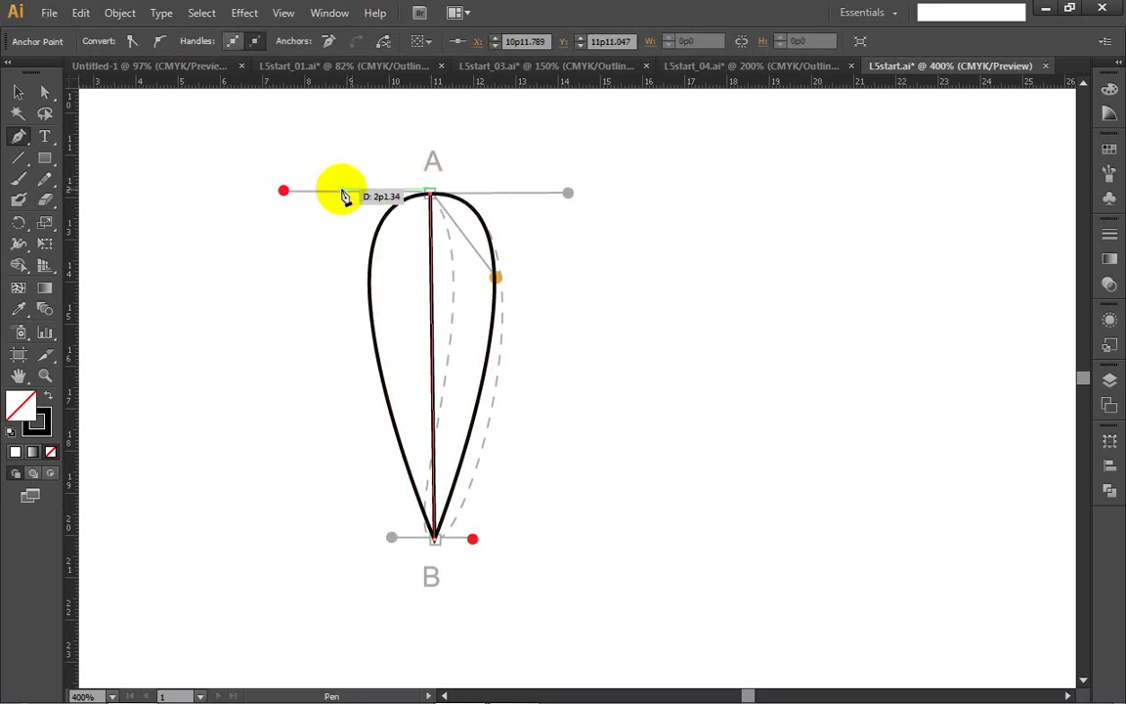
Step: Try to pull a handle from the new segment's end at A toward the red dot, and undo the straight B-to-A segments
left_click(436, 201, "ctrl")
left_click_drag(436, 201, 439, 205)
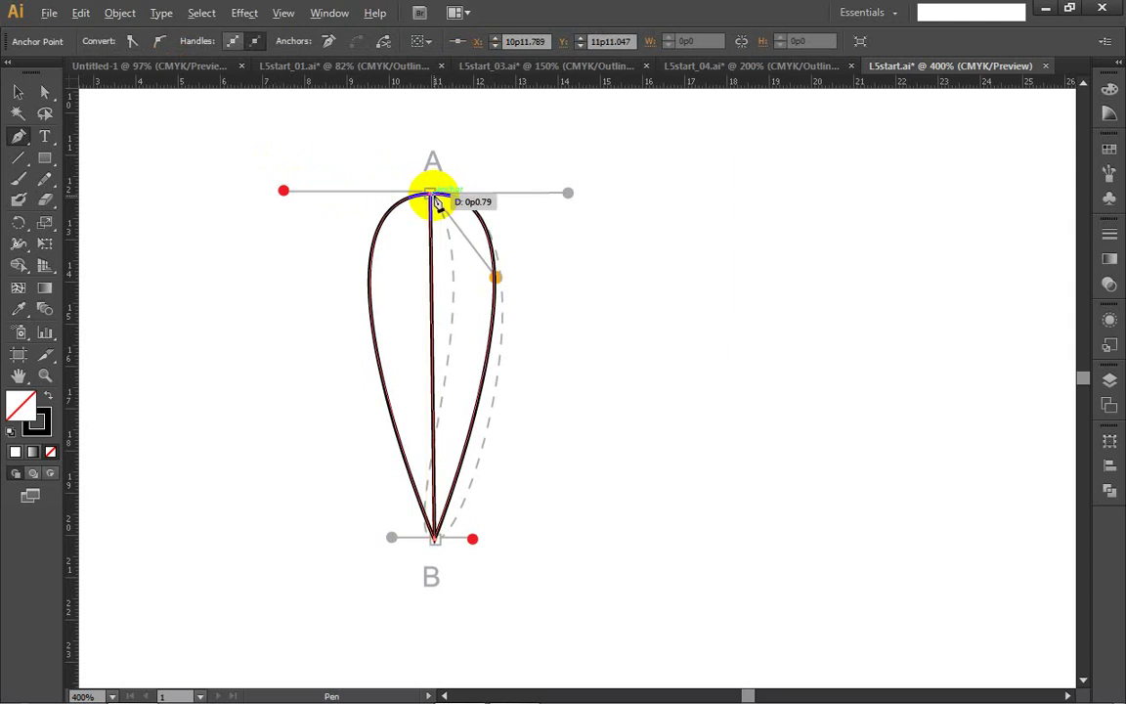
left_click_drag(437, 200, 433, 200)
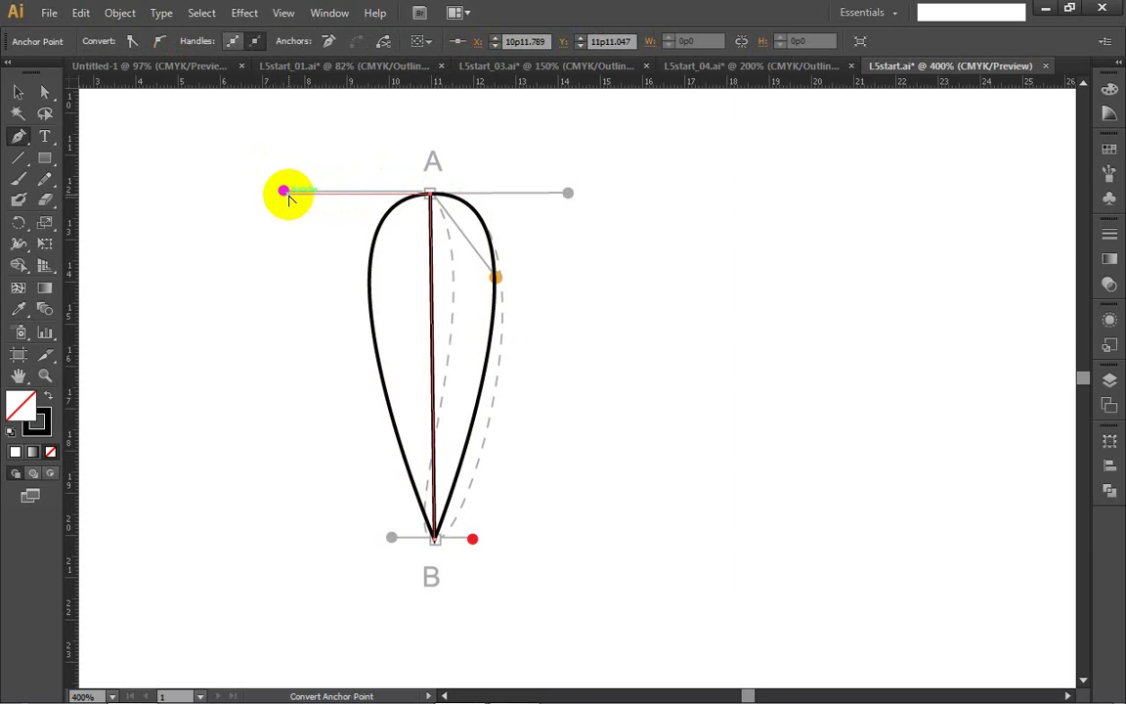
left_click_drag(286, 190, 408, 250)
key("ctrl+z")
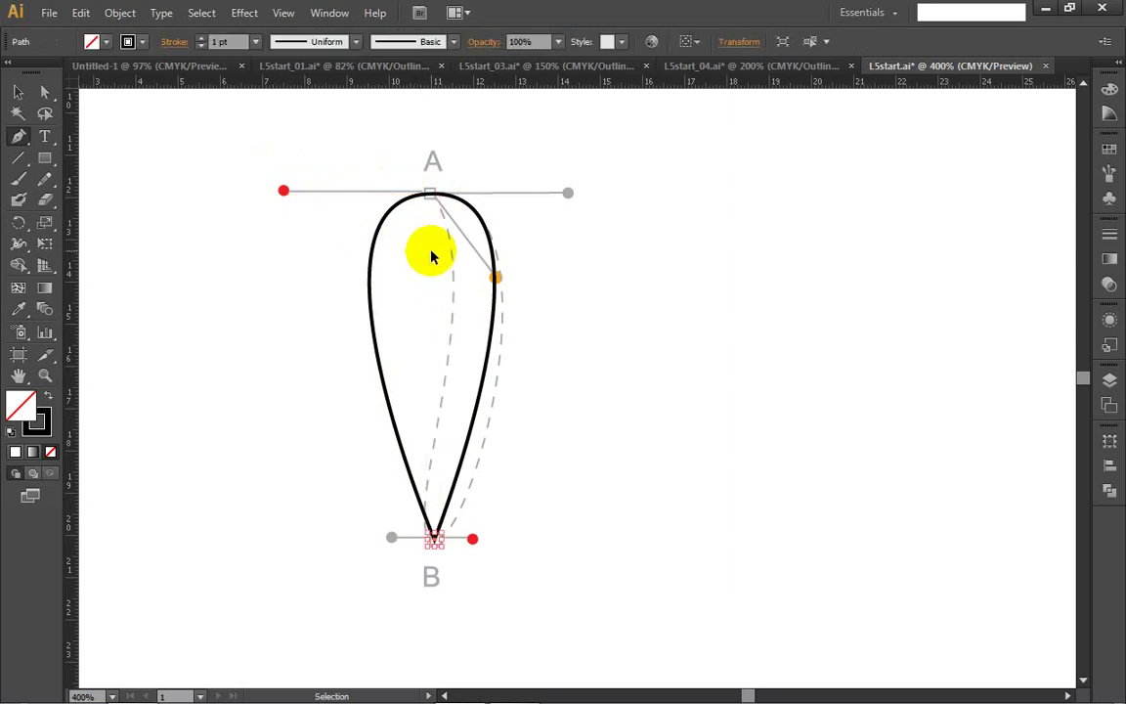
left_click(433, 198)
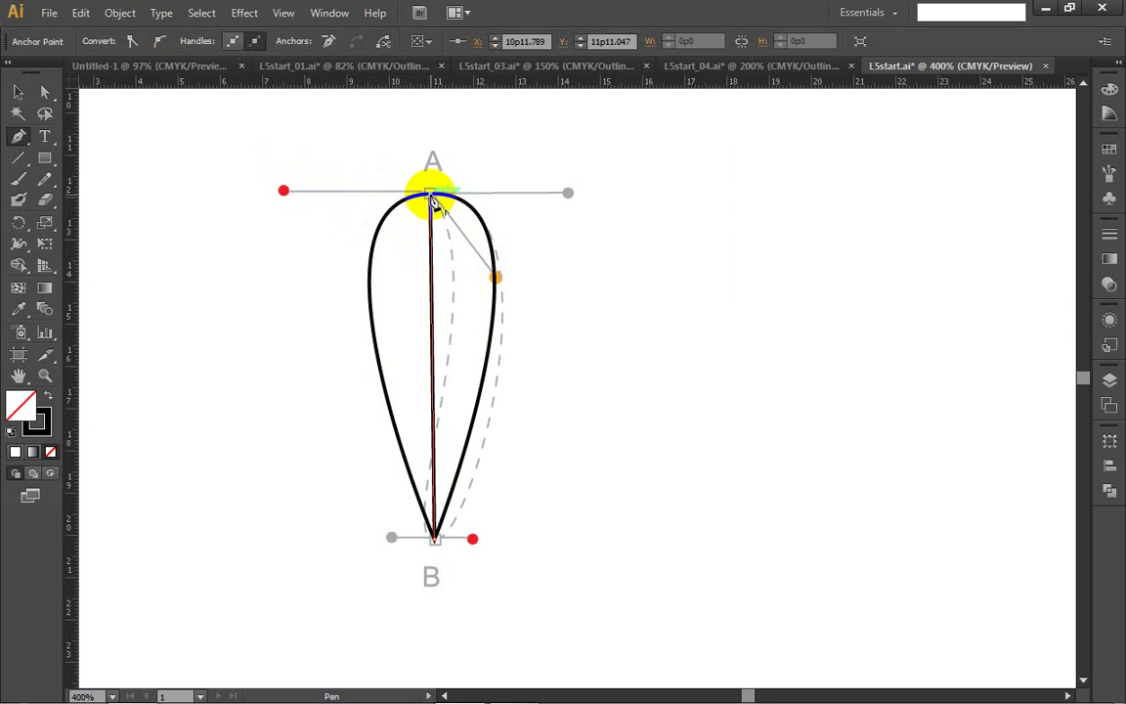
key("ctrl+z")
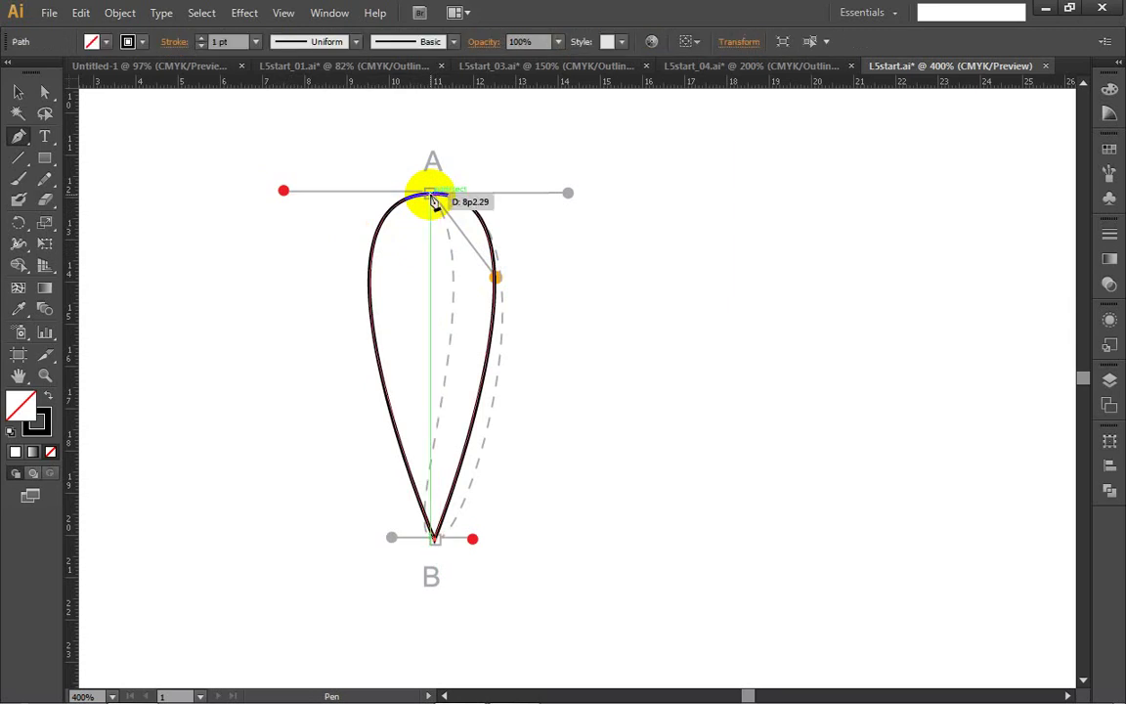
Step: Convert the teardrop's anchor at A by pulling its handle toward the red dot, and bring the left-side handle onto the orange dot
key("ctrl")
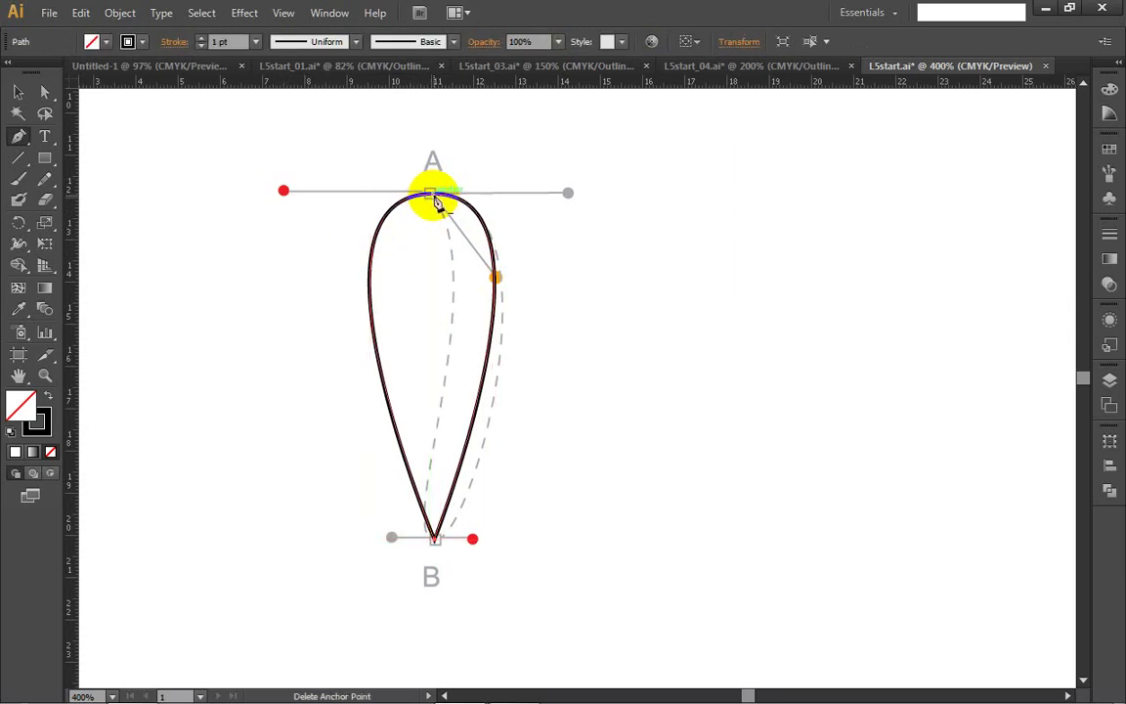
key("alt")
left_click_drag(434, 197, 293, 194)
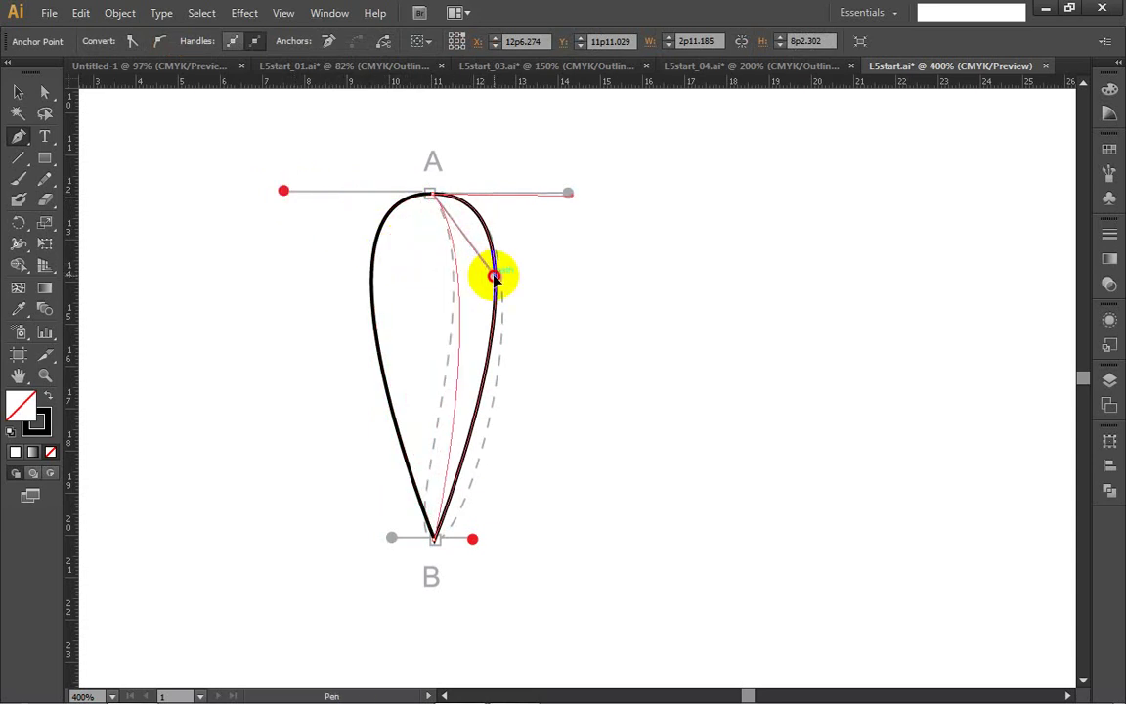
left_click_drag(494, 277, 526, 241)
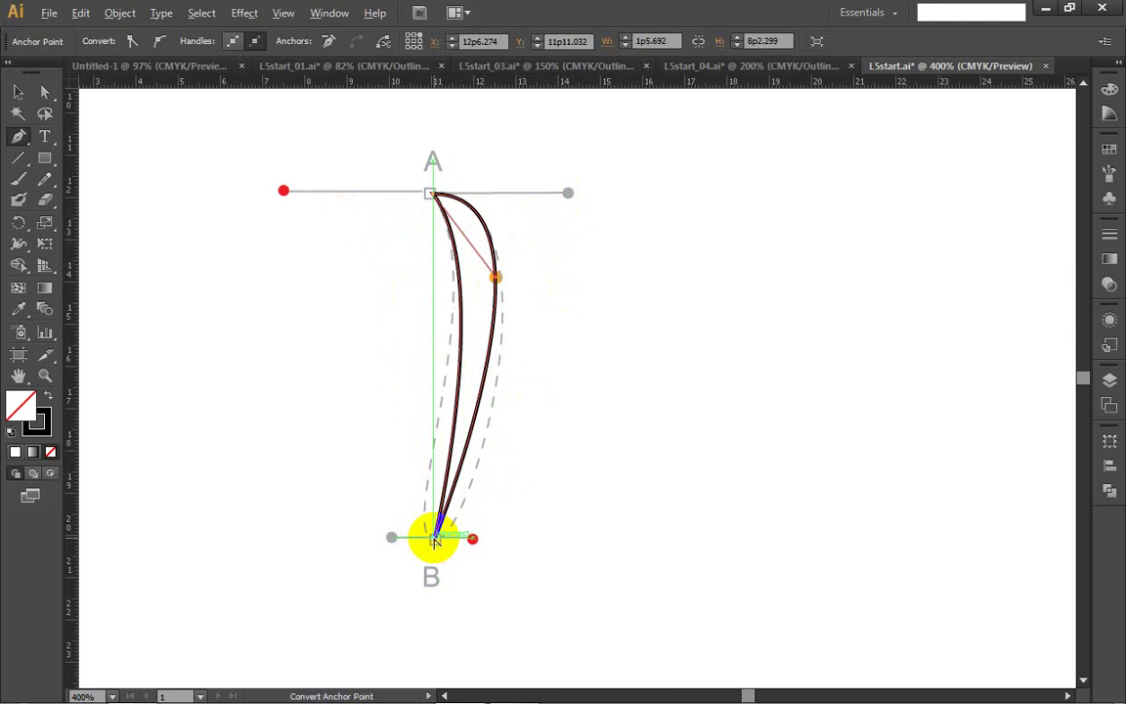
Step: Try to pull a handle from the anchor at B toward its red dot, and undo the sideways shift of the whole path
left_click_drag(435, 541, 476, 538)
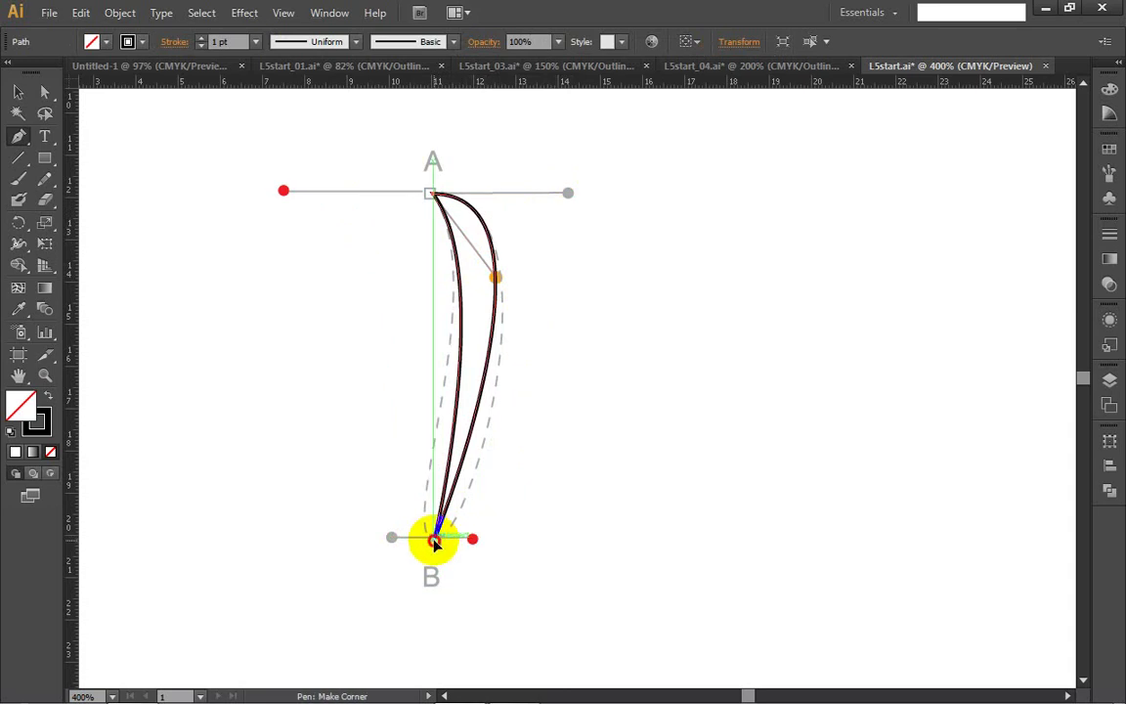
left_click(435, 543)
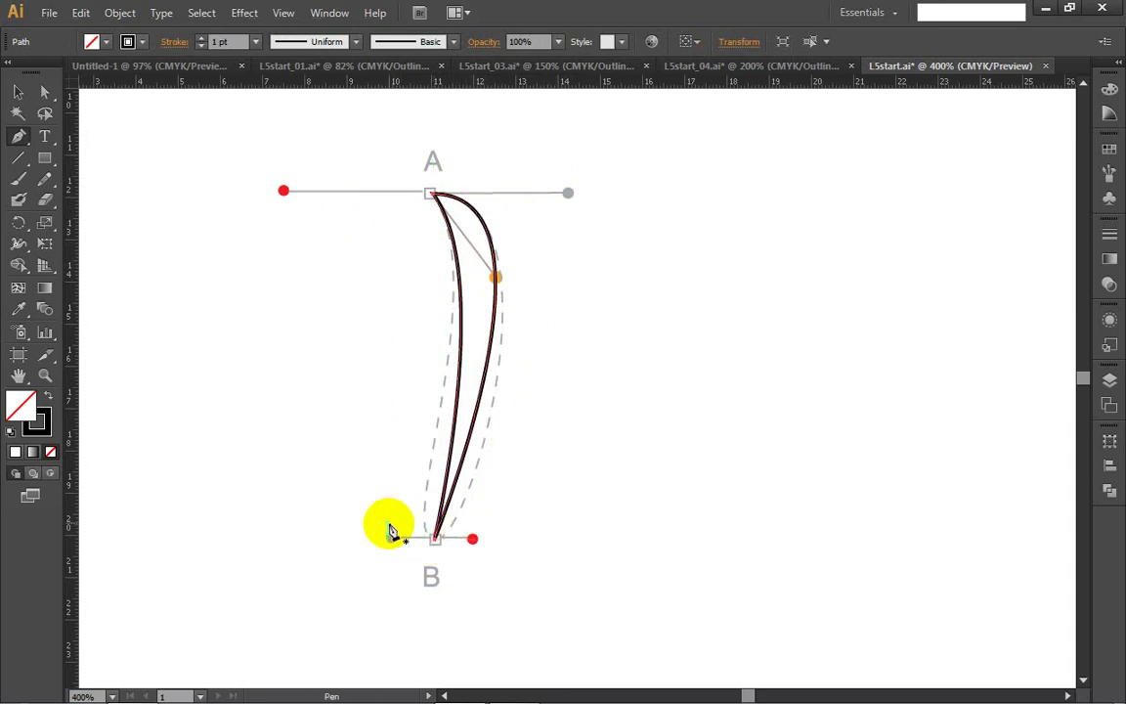
left_click(44, 91)
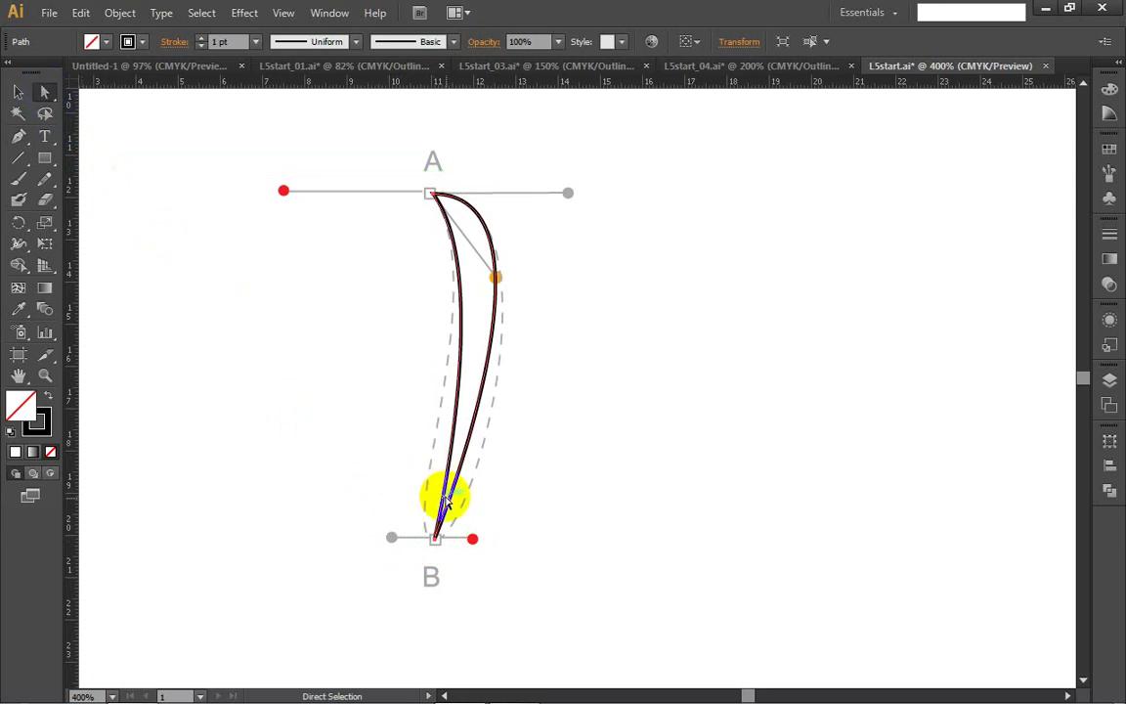
left_click(435, 538)
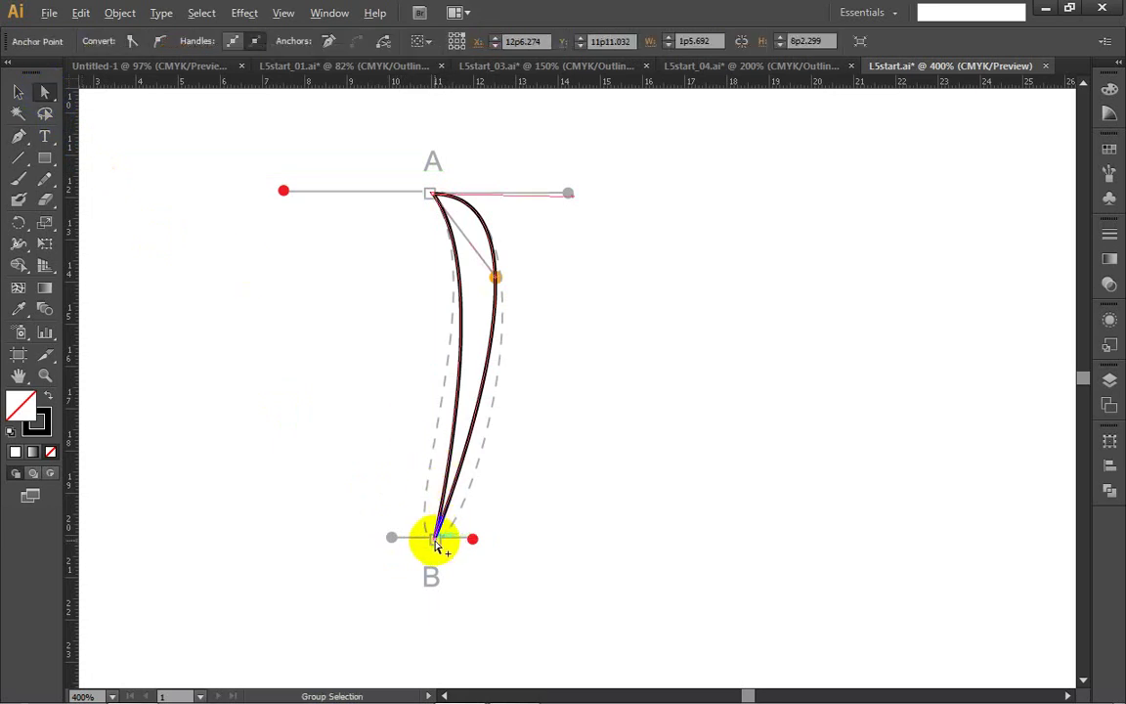
left_click_drag(435, 543, 455, 544)
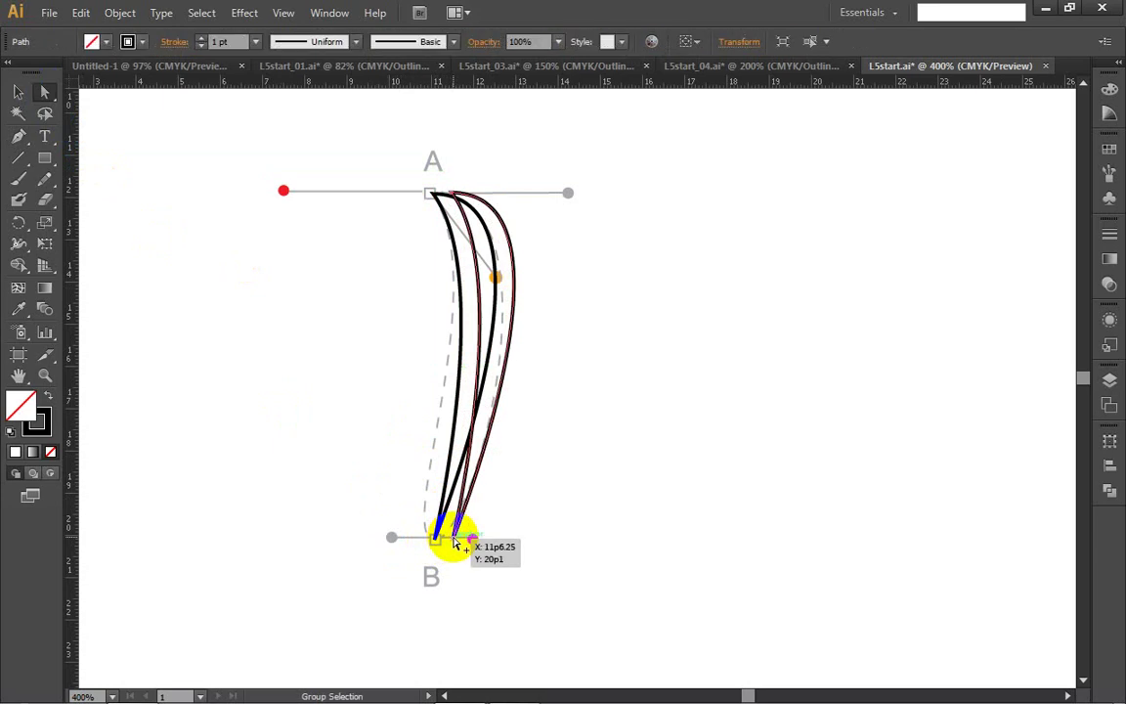
key("v")
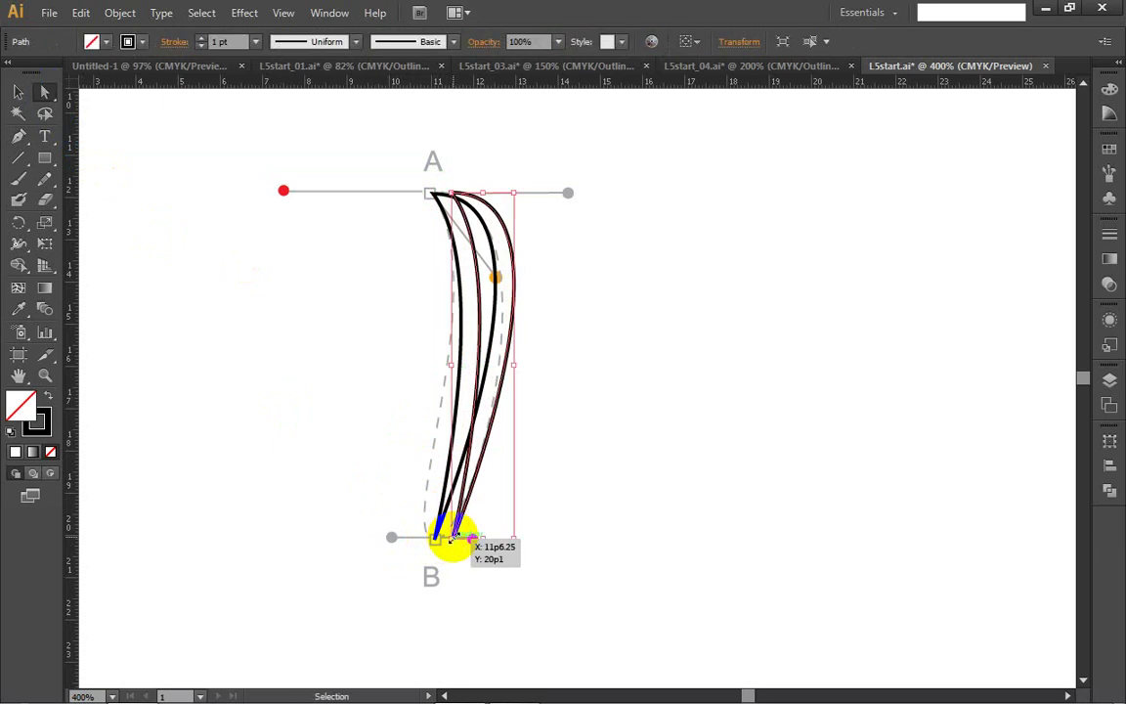
key("ctrl+z")
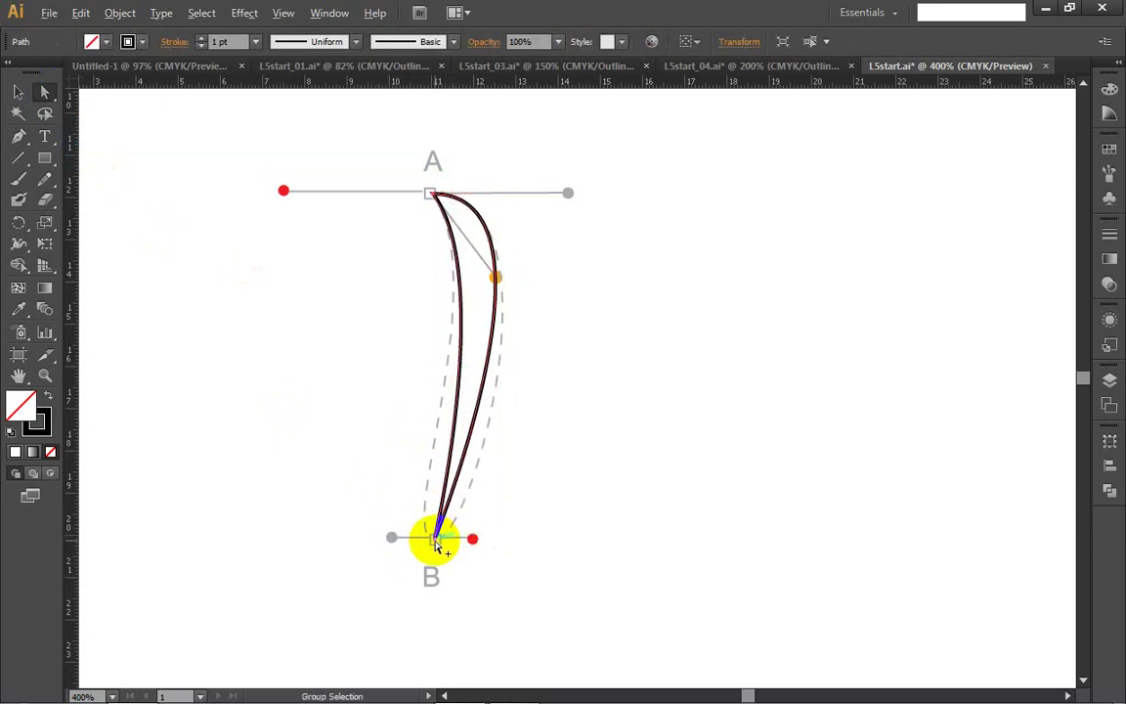
Step: Try to convert the path's corner anchor at B with the Pen tool's Convert Anchor Point function, dismissing the alerts
left_click(16, 95)
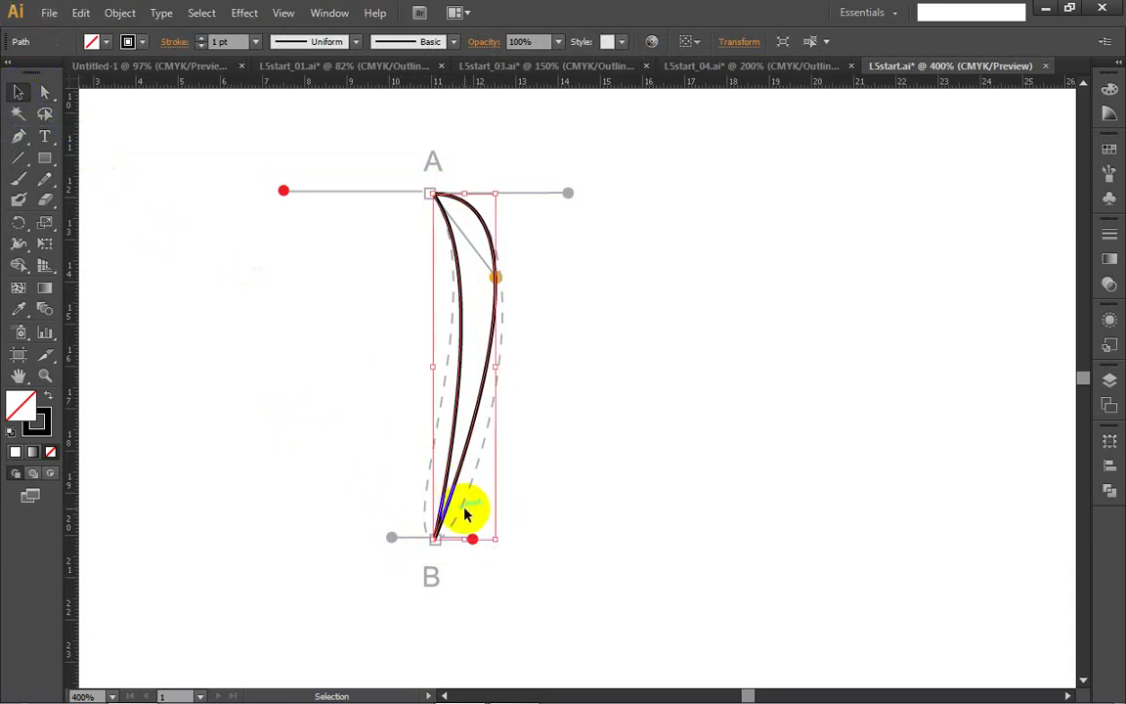
left_click(17, 137)
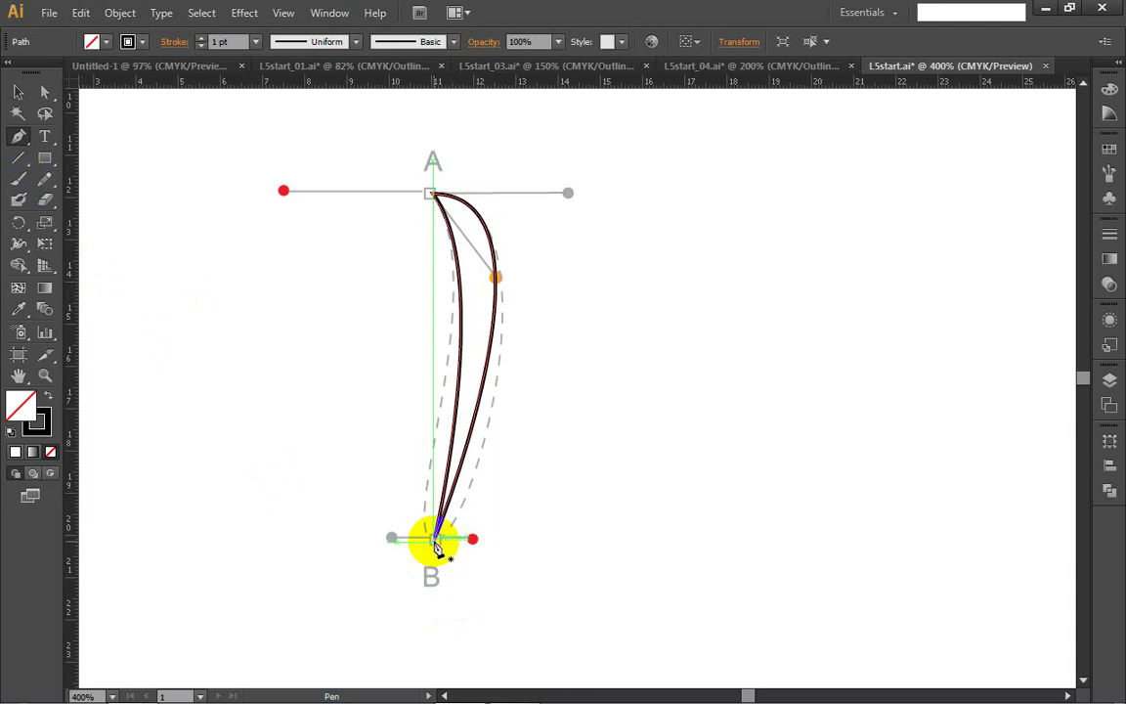
key("alt")
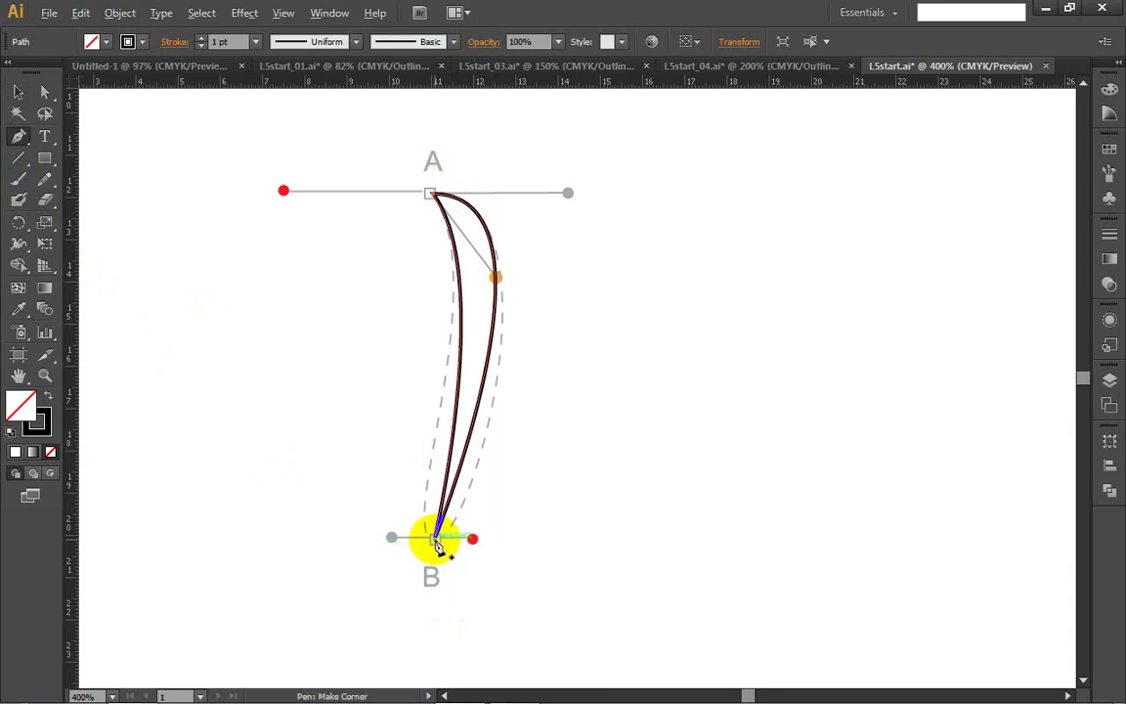
key("alt")
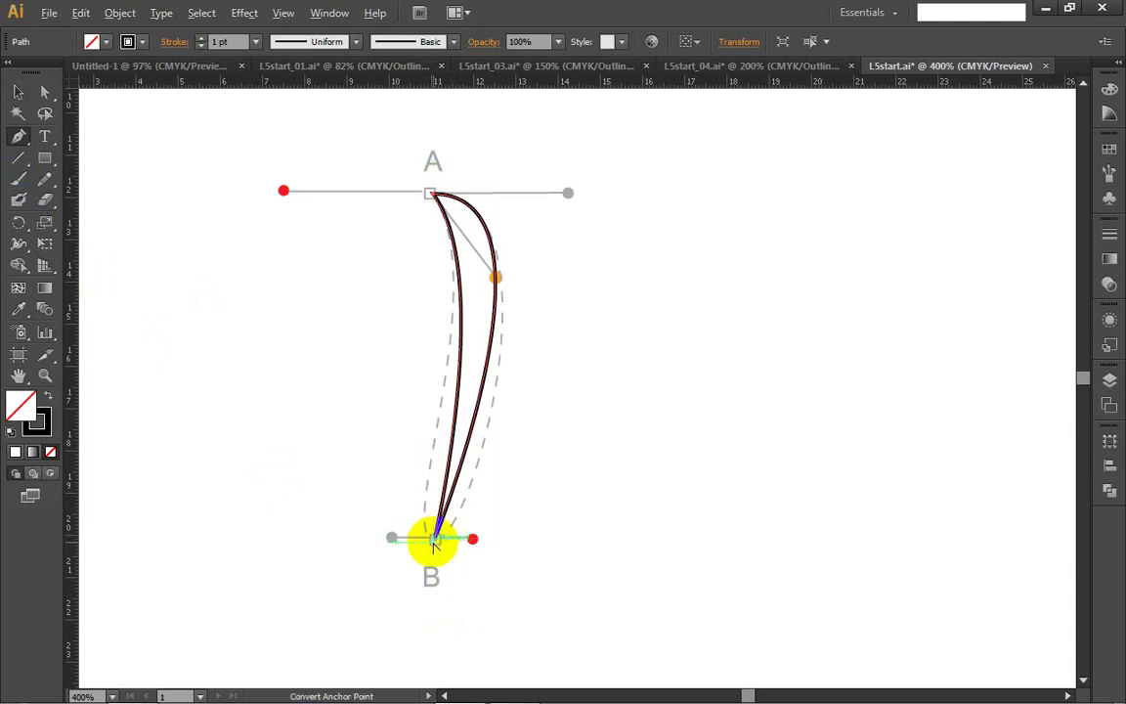
left_click(435, 544)
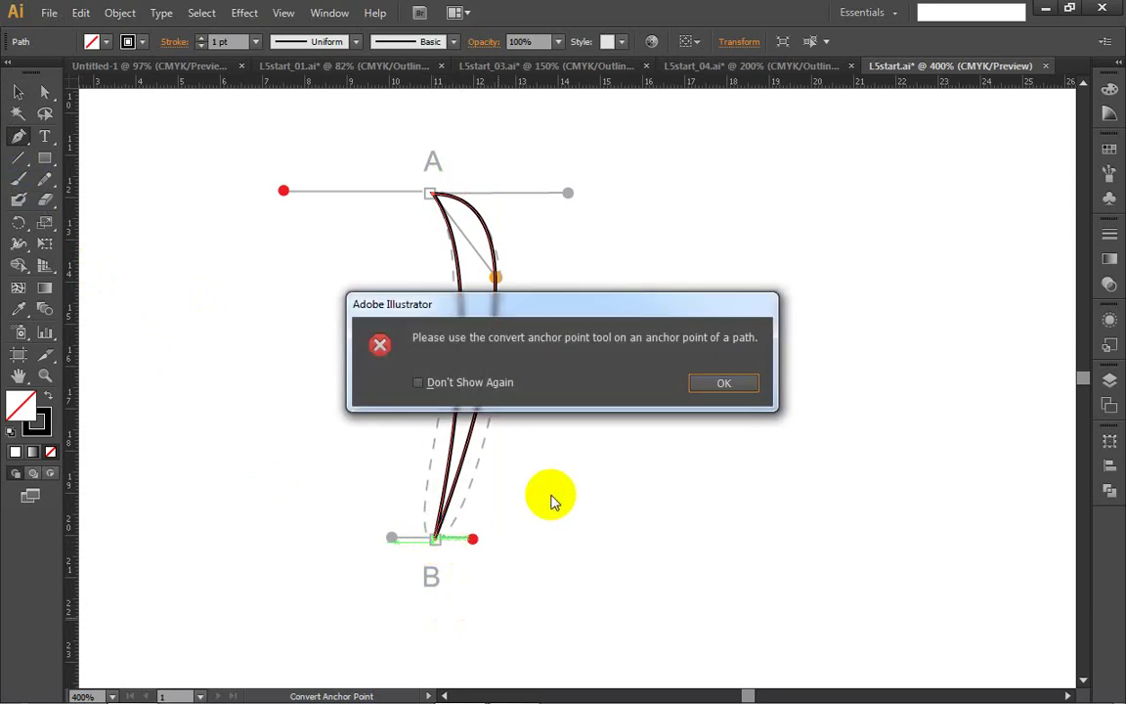
left_click(705, 389)
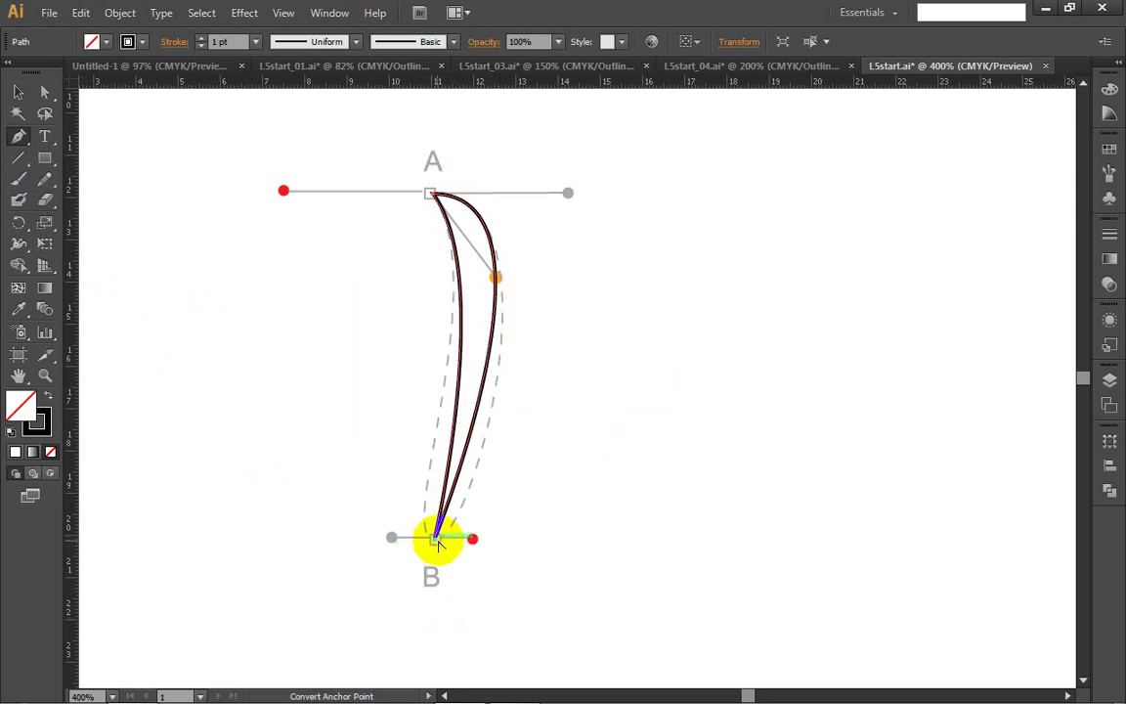
key("alt")
left_click(435, 544, "alt")
left_click(706, 386)
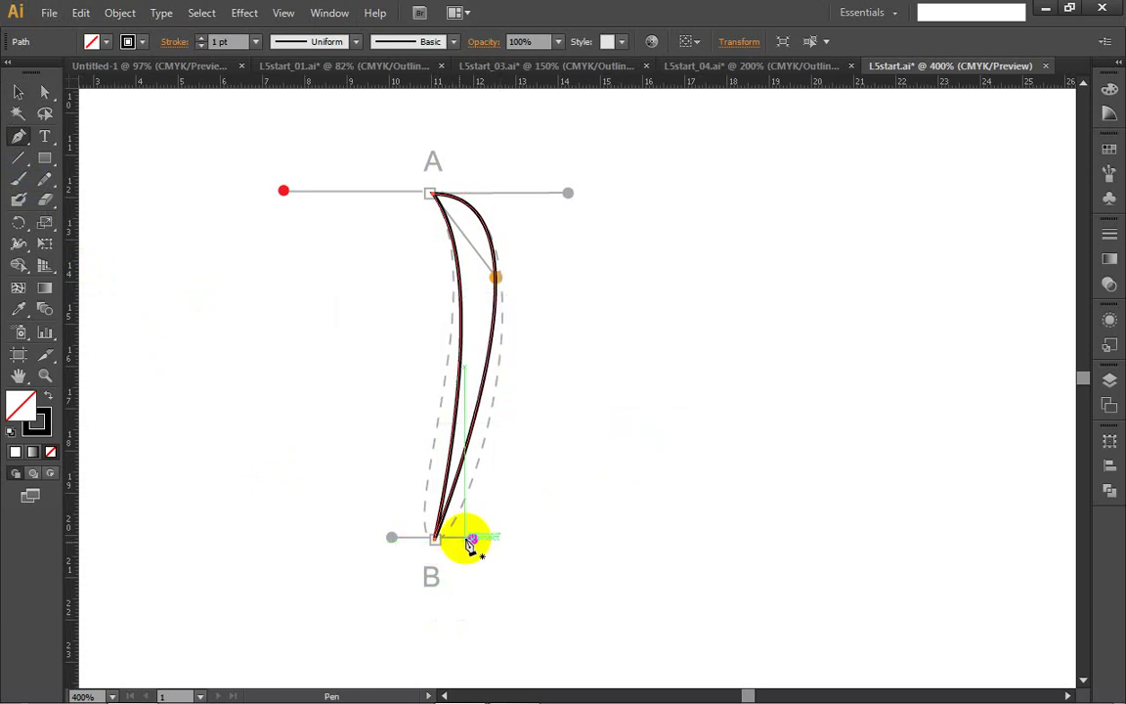
Step: Zoom in closely on B and try again to convert its anchor point, dismissing each alert
scroll(430, 568, "up", 5)
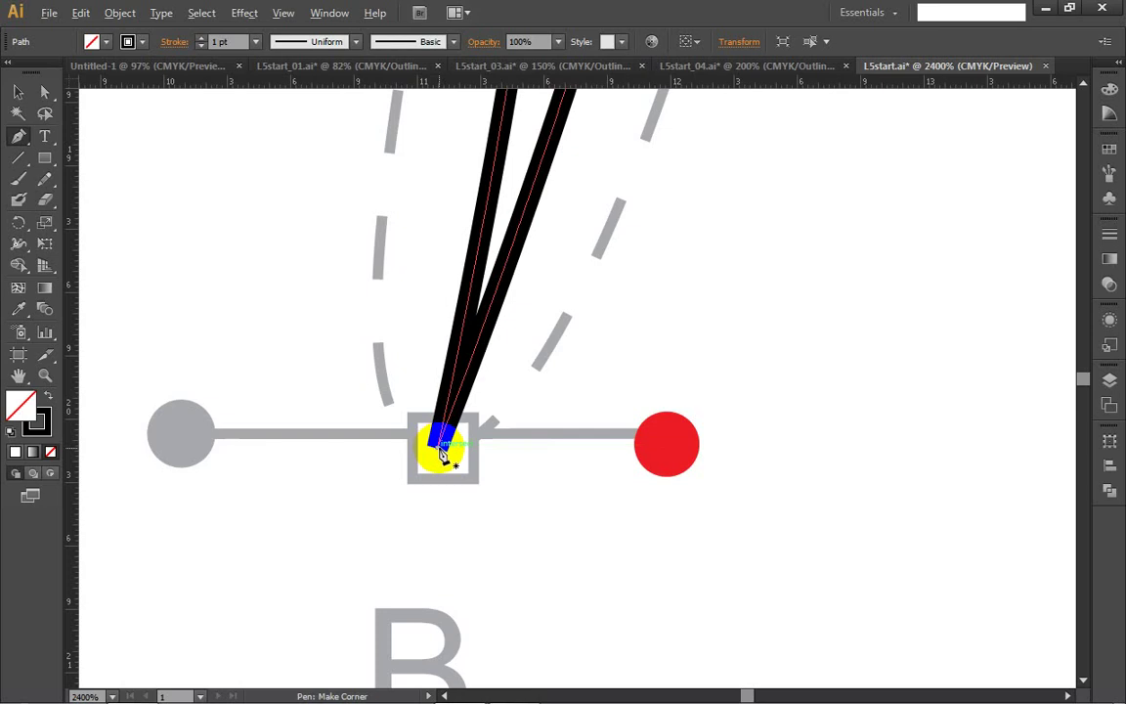
mouse_move(440, 451)
left_mouse_down()
mouse_move(546, 445)
mouse_move(446, 454)
left_mouse_up()
key("alt")
left_click(438, 446, "alt")
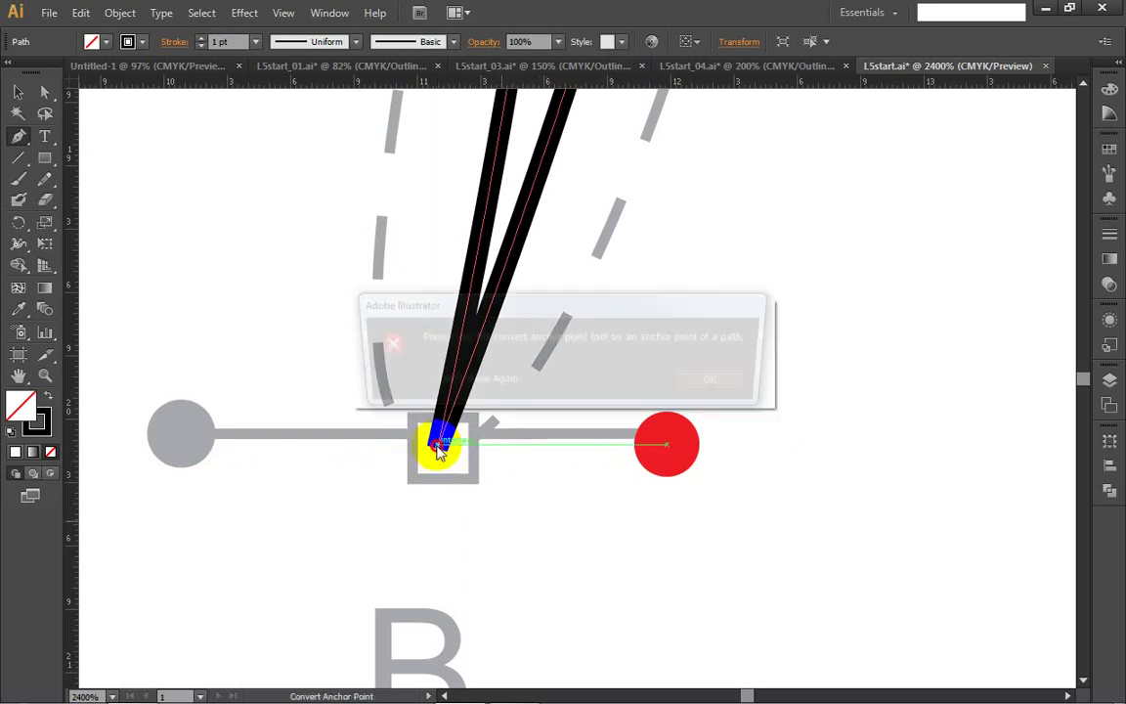
left_click(692, 385)
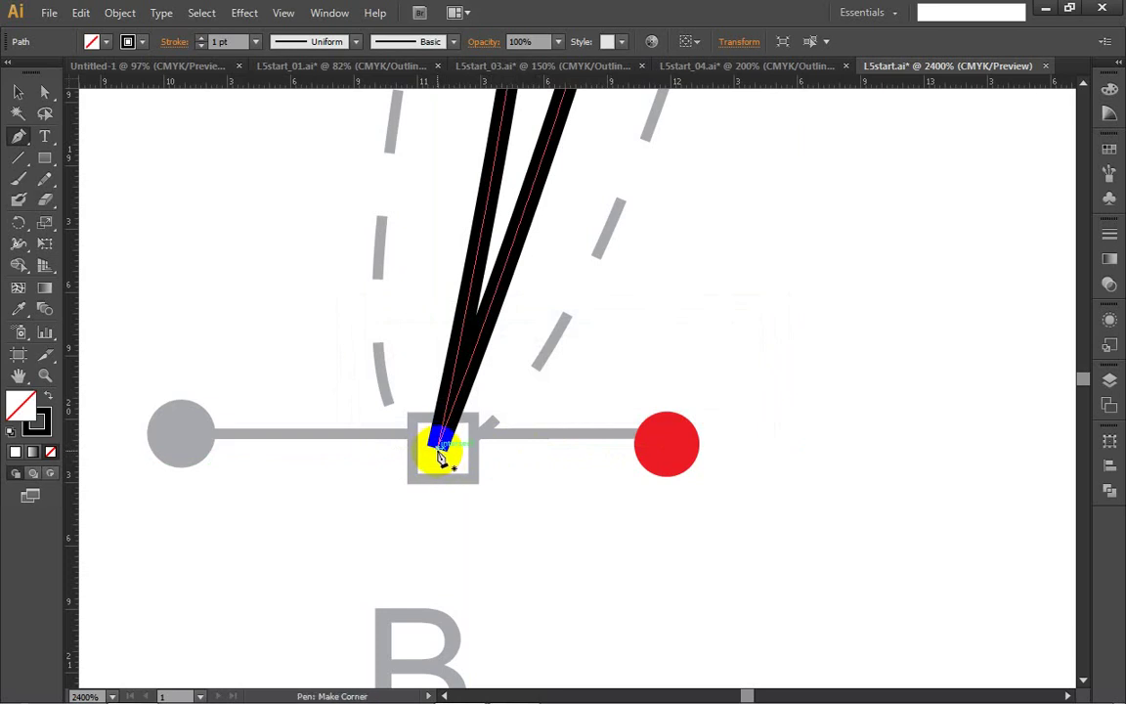
left_click(439, 450, "alt")
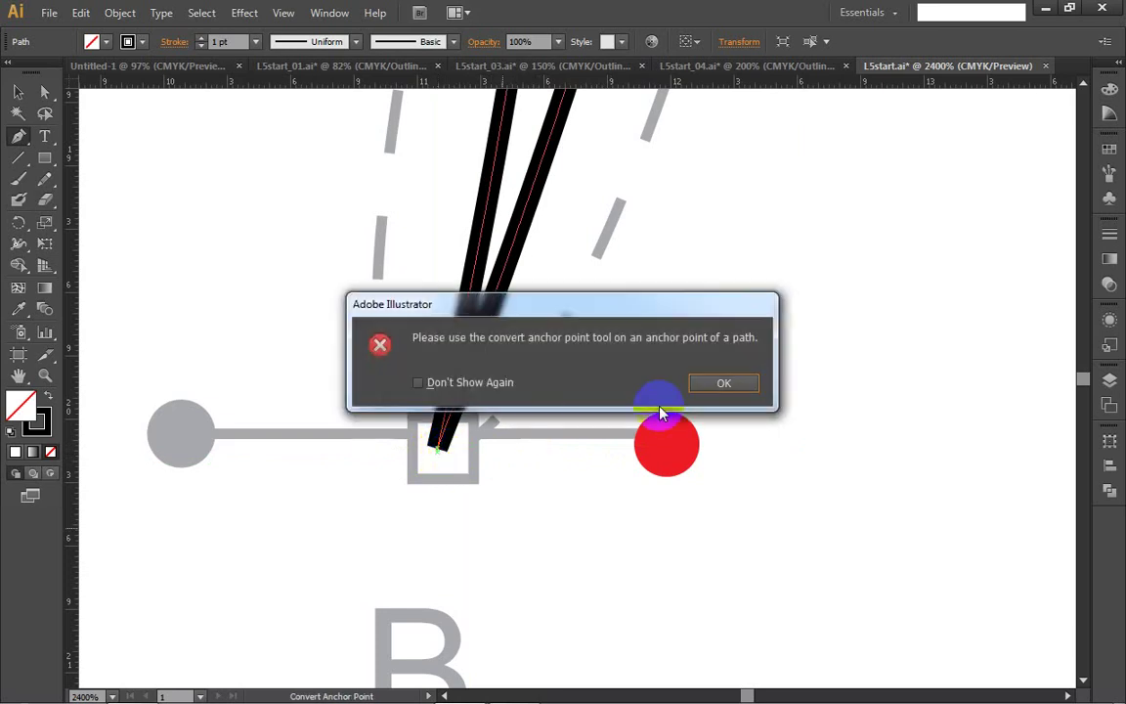
left_click(703, 392)
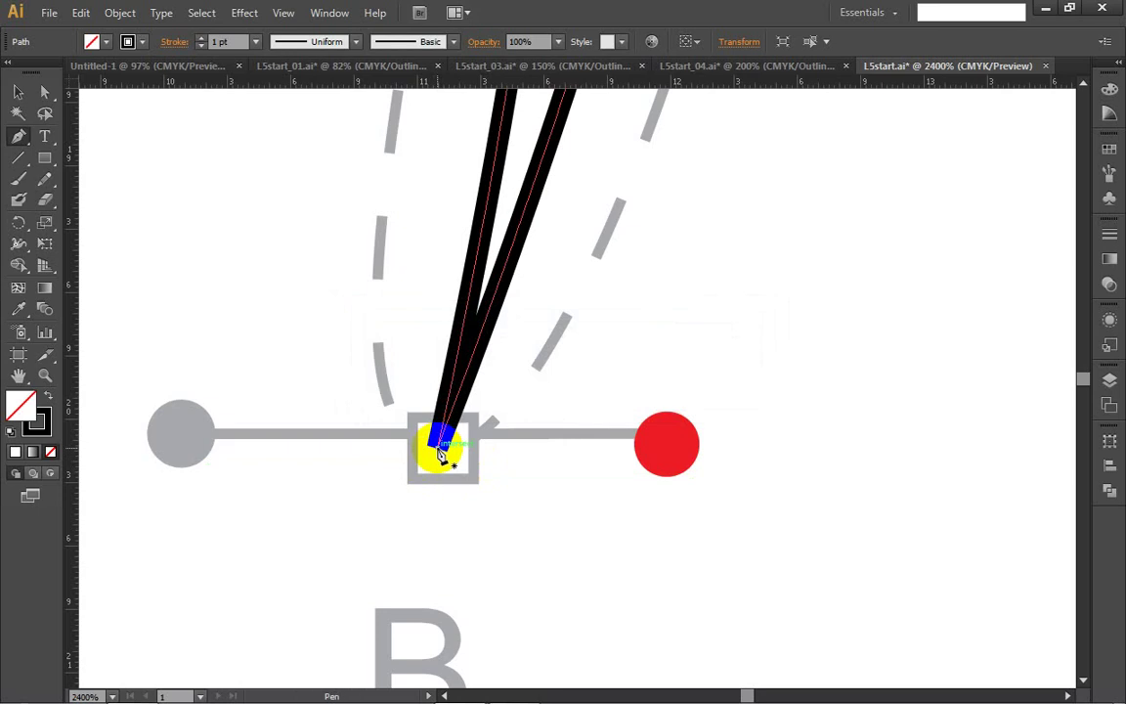
Step: Try again to pull a handle from the anchor at B with the Pen tool's Convert Anchor Point function, dismissing the alerts
left_click_drag(441, 454, 540, 452)
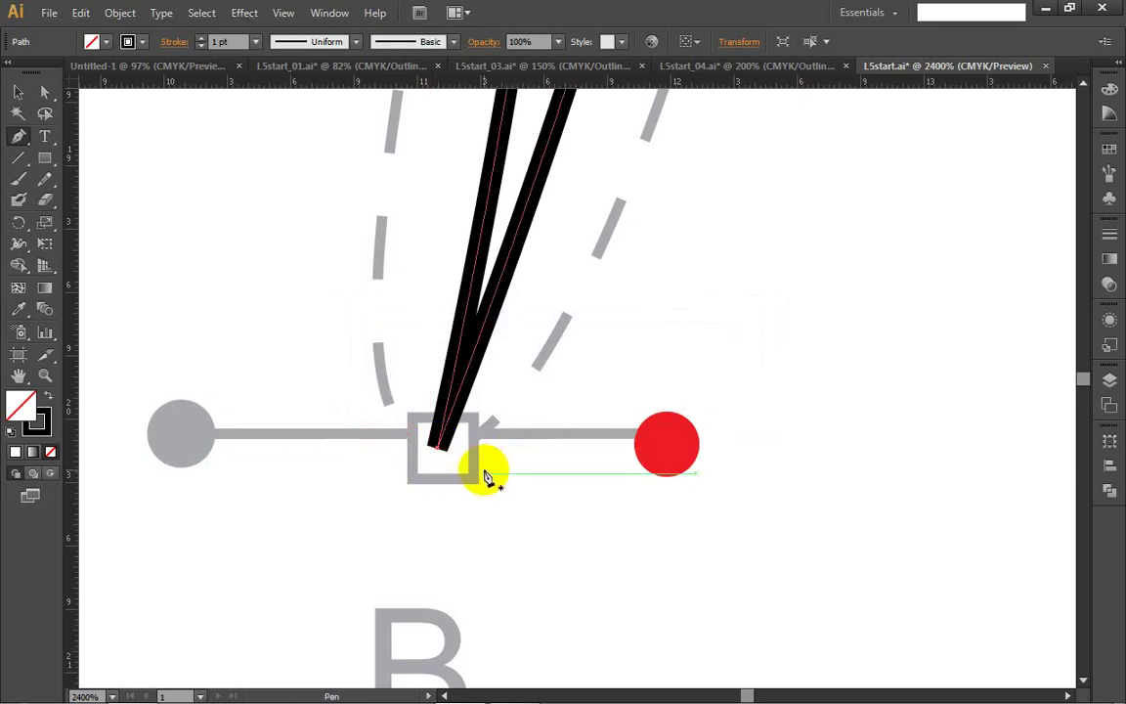
left_click(440, 445, "alt")
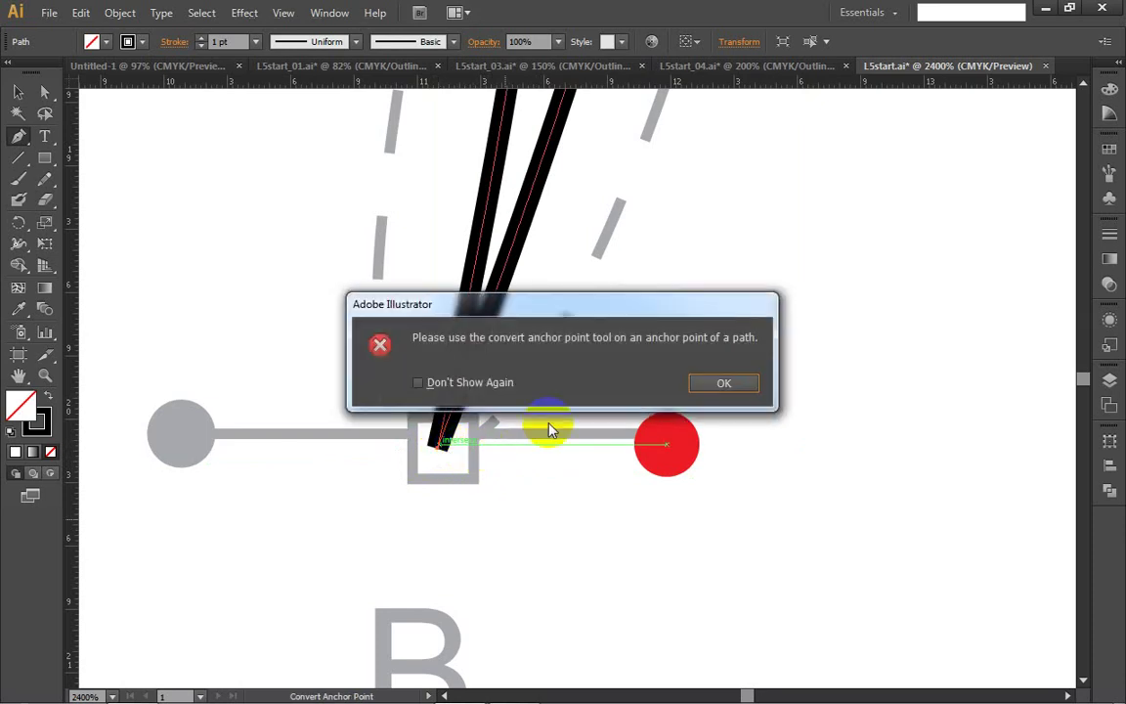
left_click(711, 385)
left_click(440, 448, "alt")
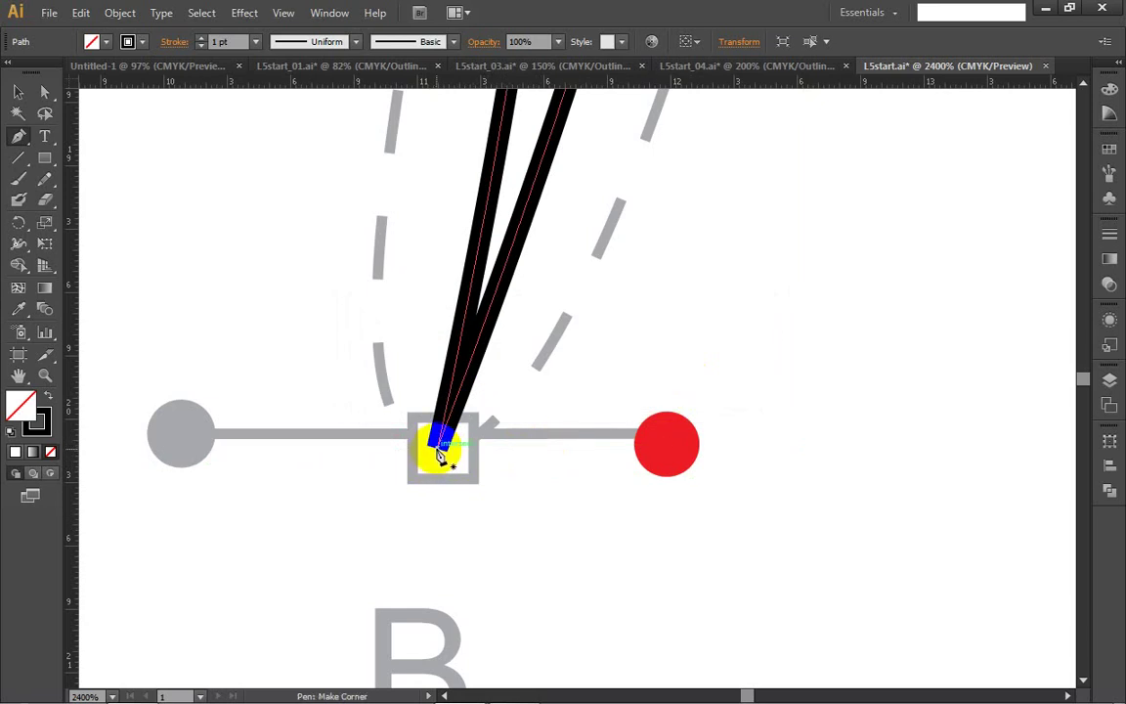
left_click(440, 454, "alt")
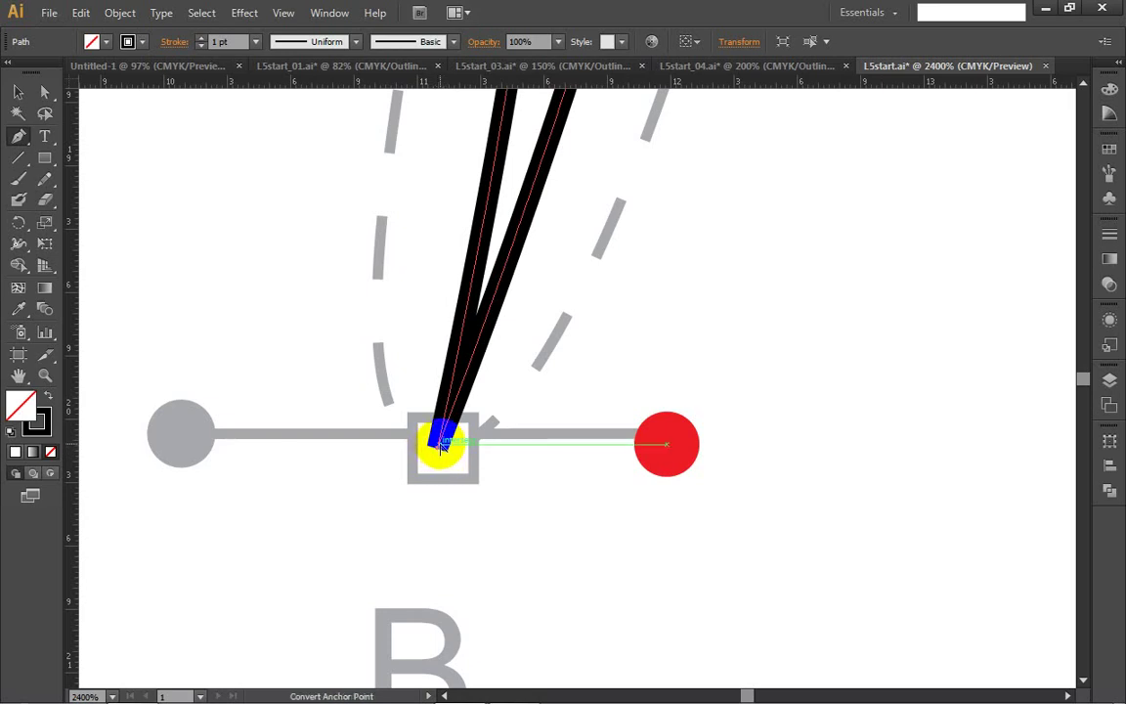
left_click(441, 446)
left_click(712, 382)
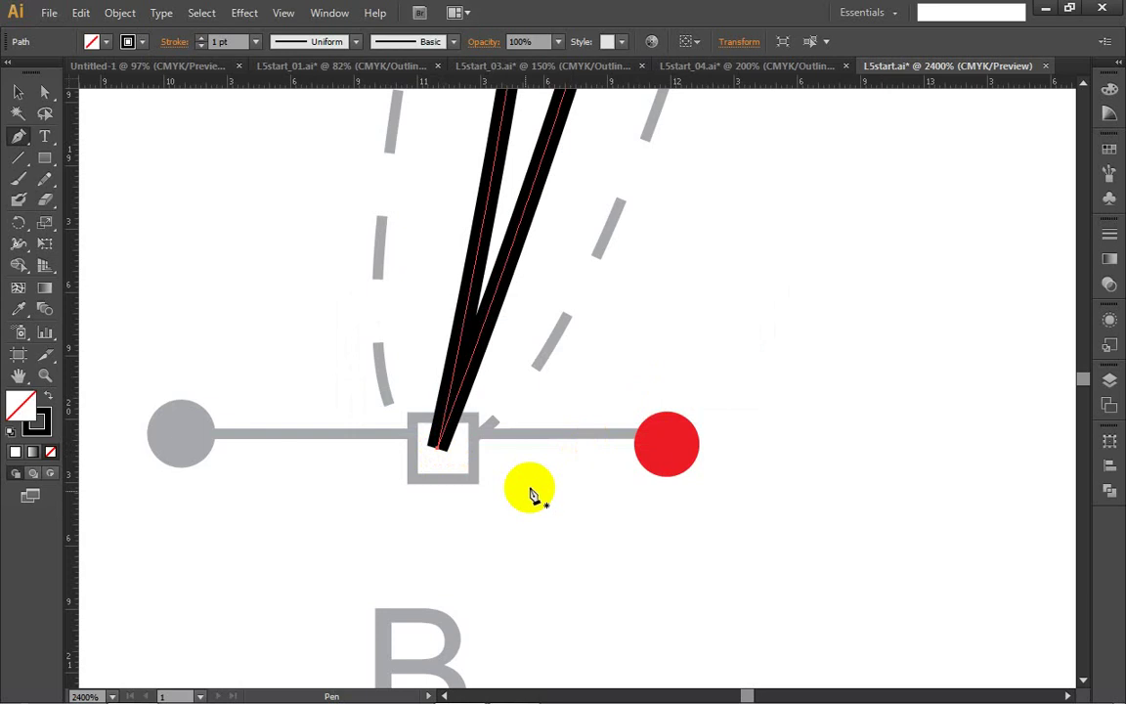
left_click(440, 448)
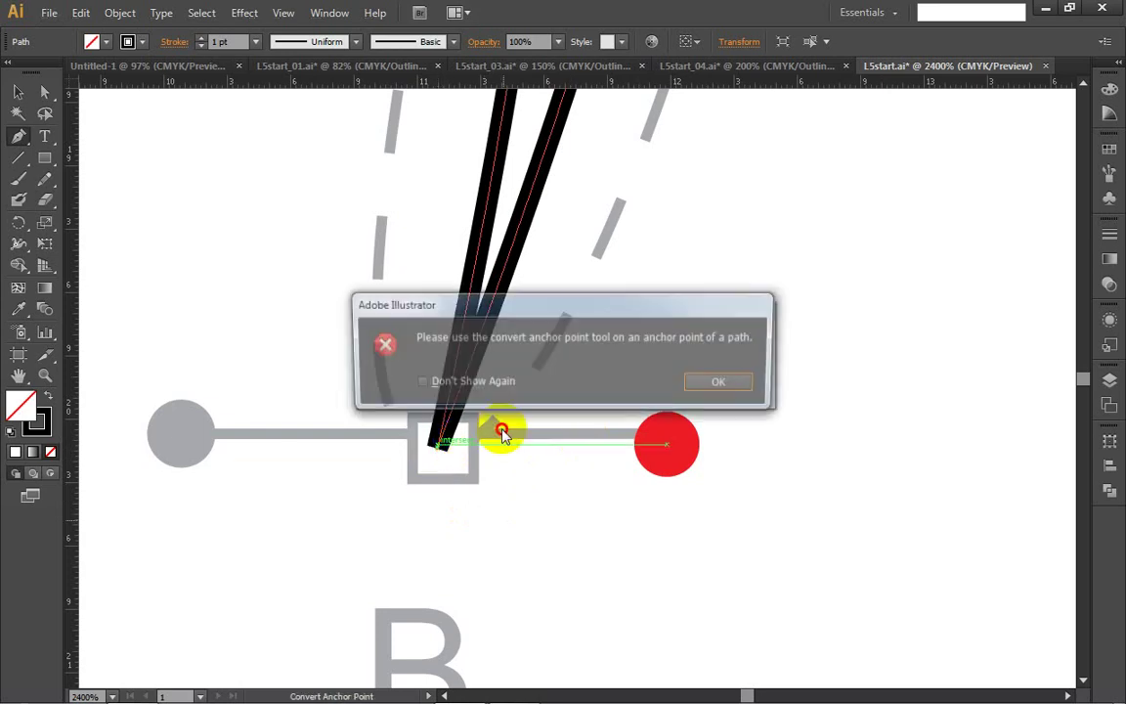
left_click(724, 382)
Step: Select the anchor at B with the Direct Selection tool and retry converting it with the Pen tool, dismissing the alerts
left_click(45, 91)
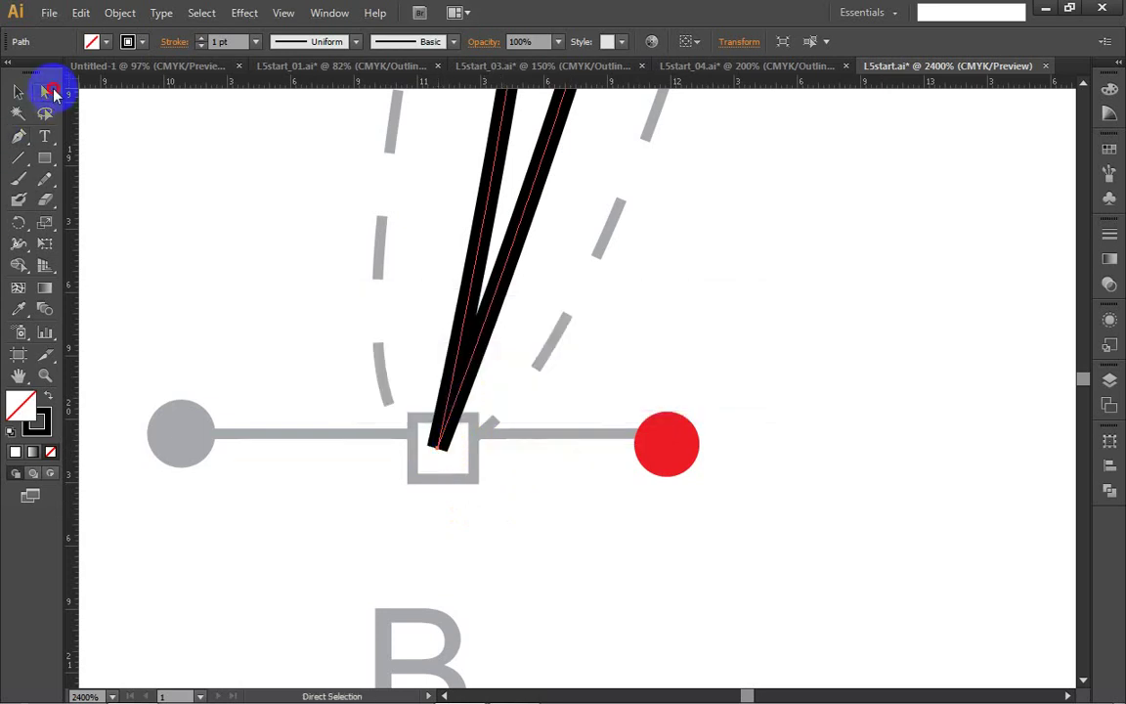
left_click_drag(452, 439, 441, 452)
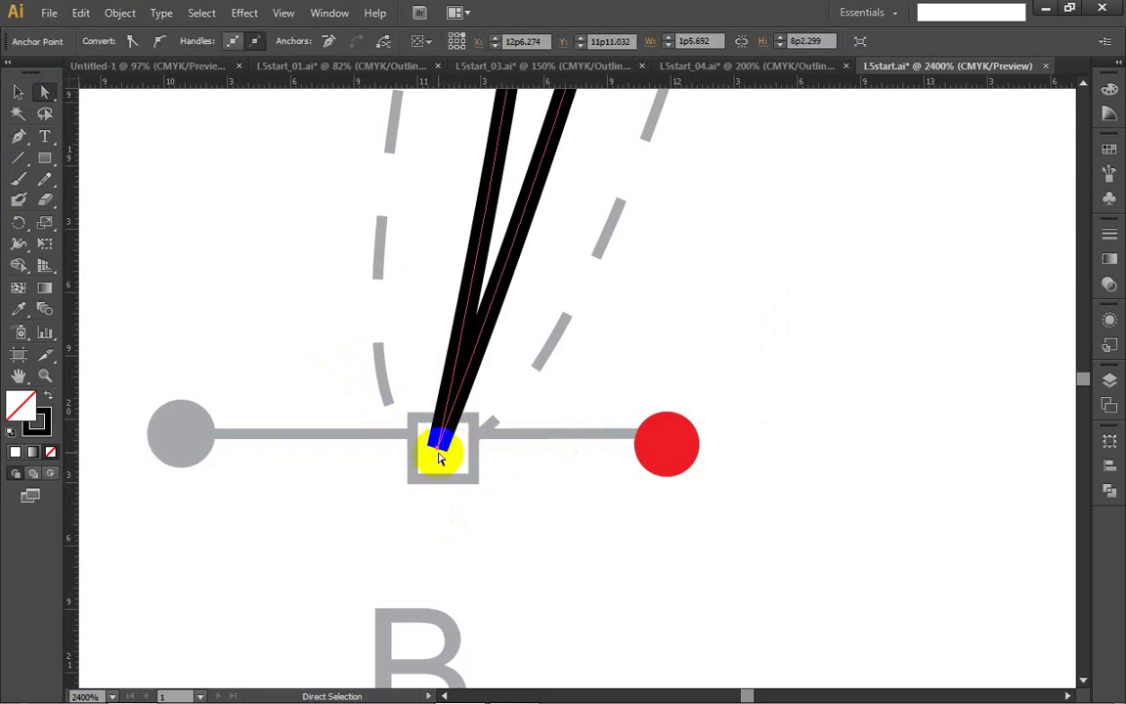
mouse_move(439, 456)
left_mouse_down()
mouse_move(450, 438)
mouse_move(440, 452)
left_mouse_up()
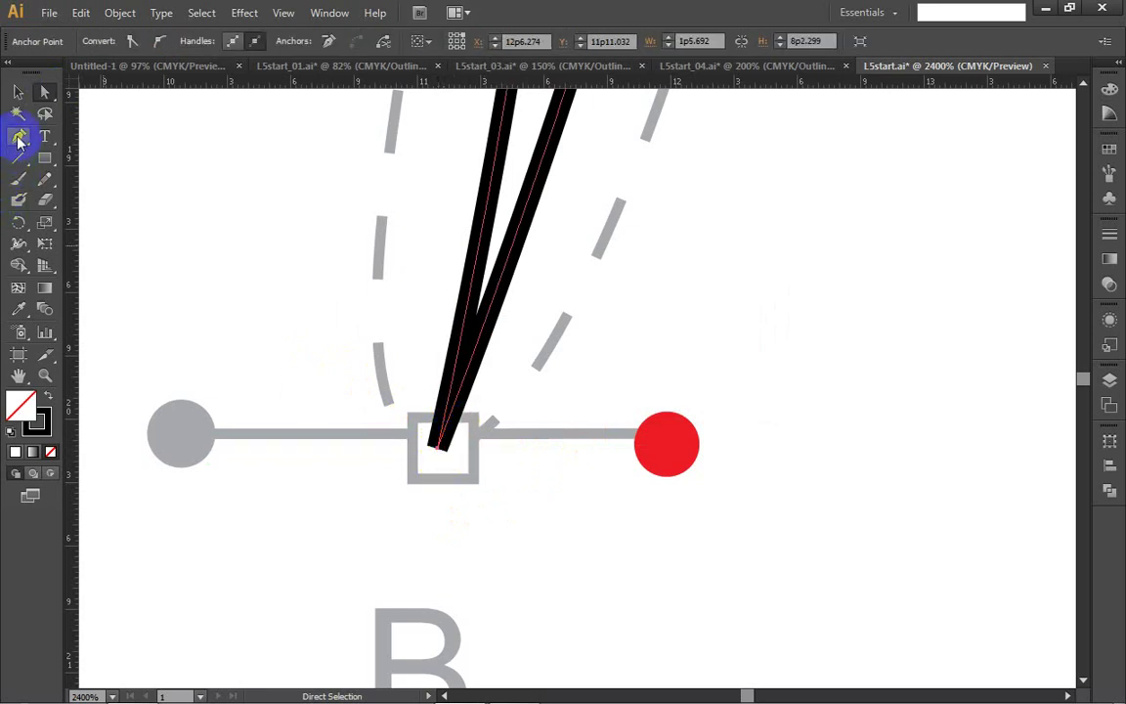
left_click(19, 138)
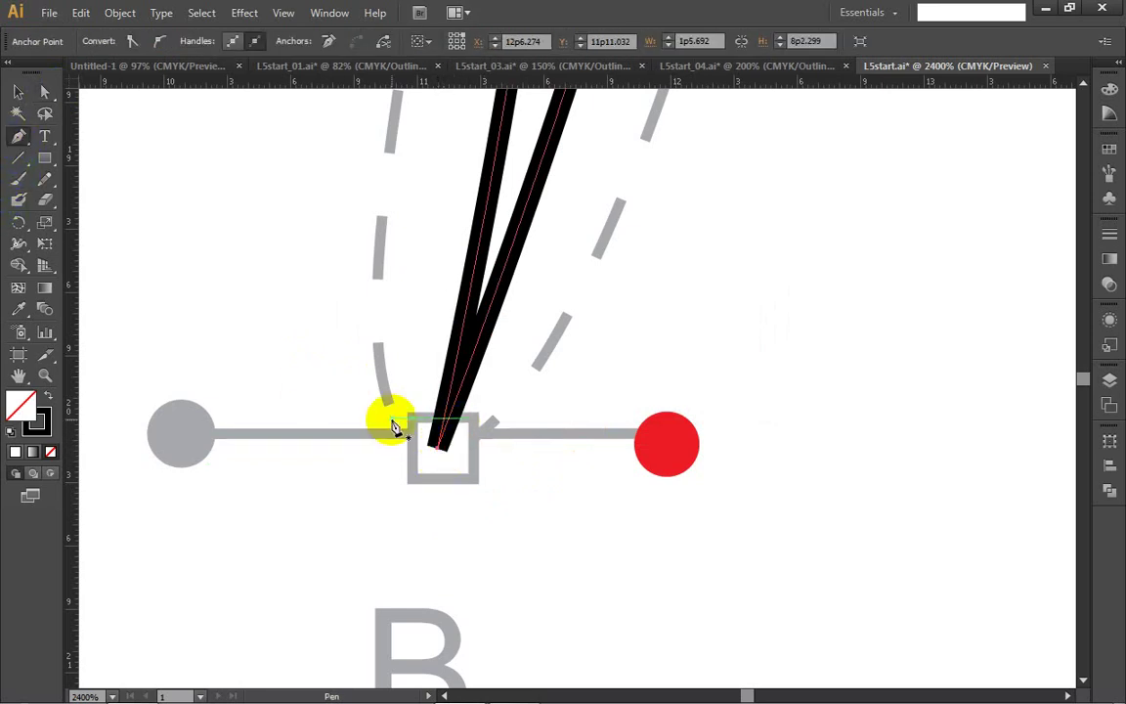
left_click(441, 455)
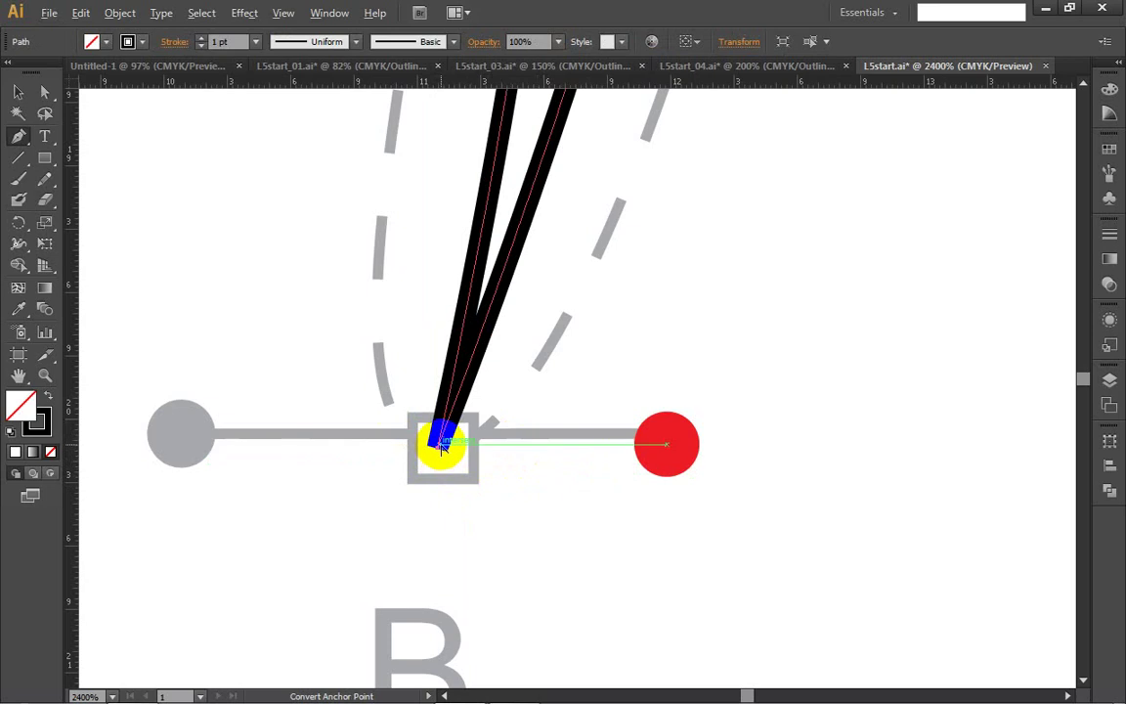
scroll(441, 450, "down", 6)
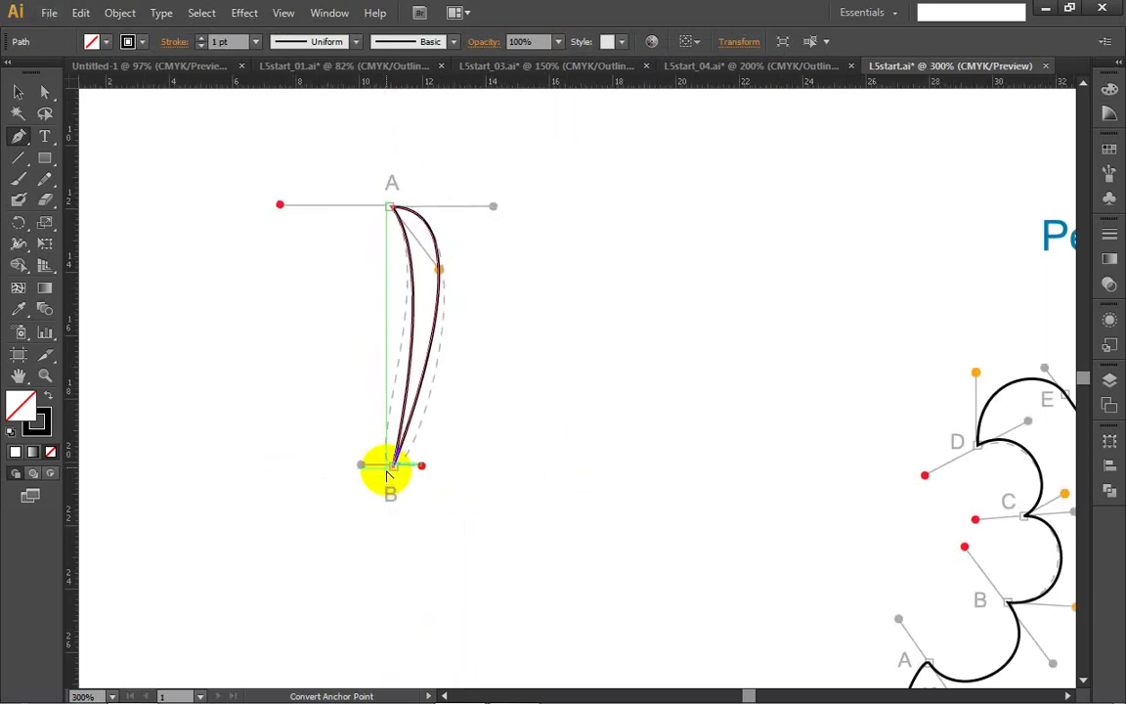
scroll(391, 453, "up", 3)
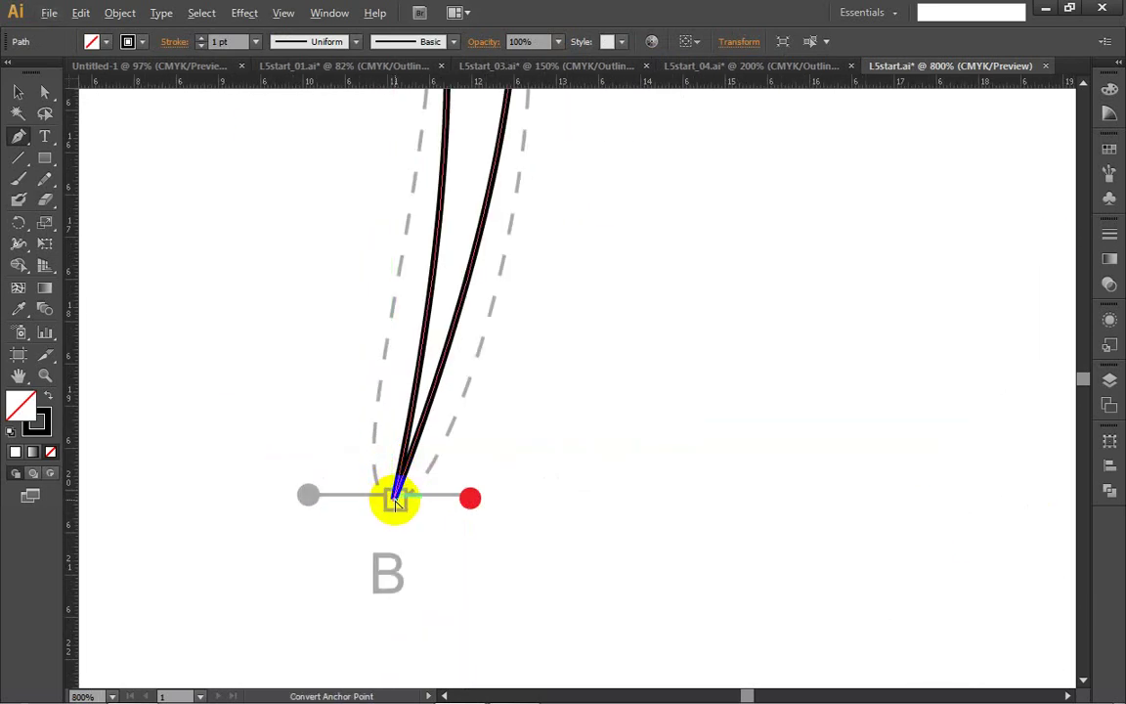
left_click(395, 500)
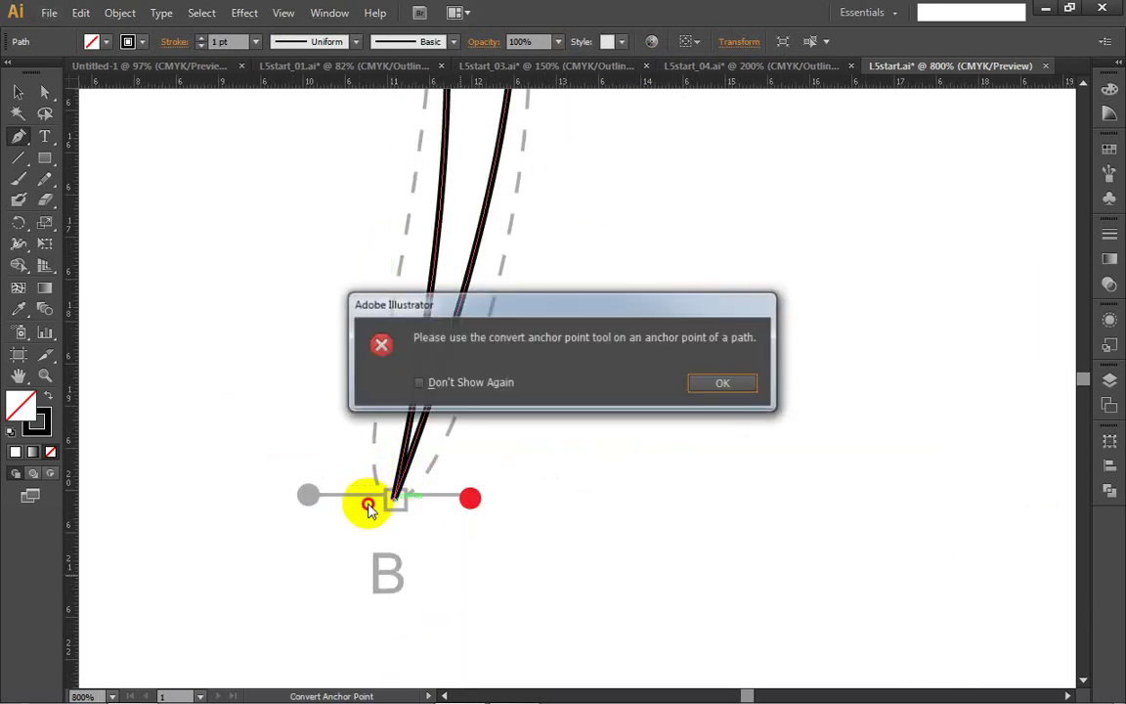
left_click(710, 380)
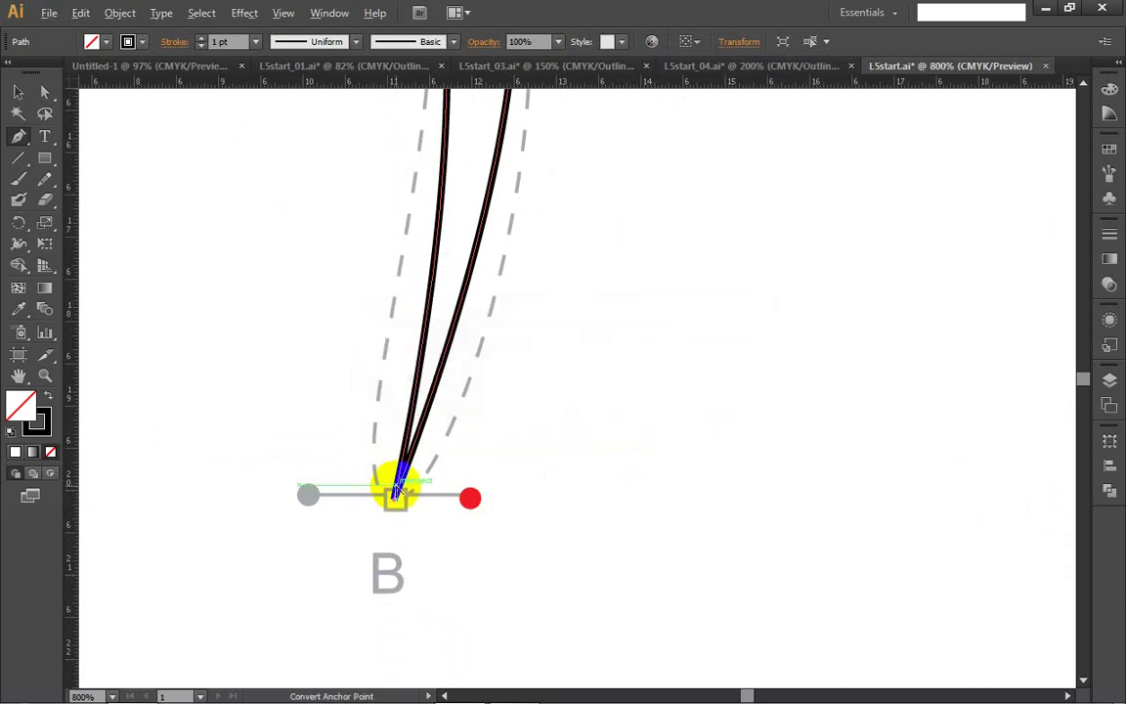
left_click(396, 492)
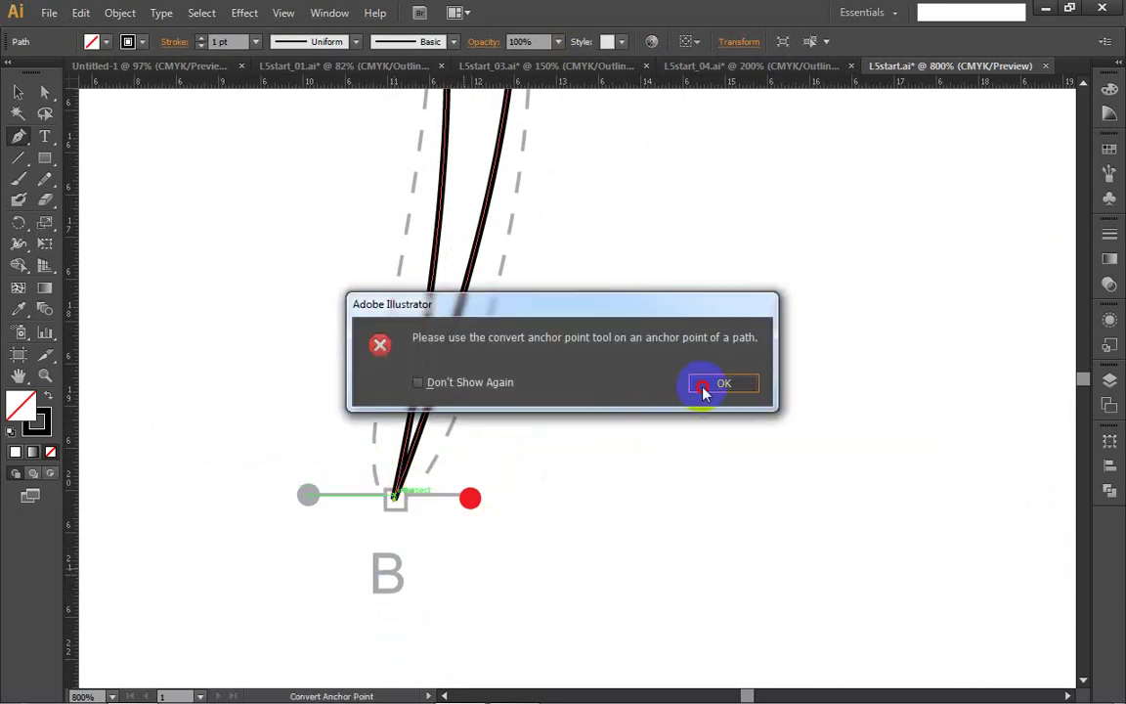
left_click(708, 385)
Step: Reselect only the anchor at B and try once more to convert it with the Pen tool at a closer zoom, dismissing the alert
left_click(45, 92)
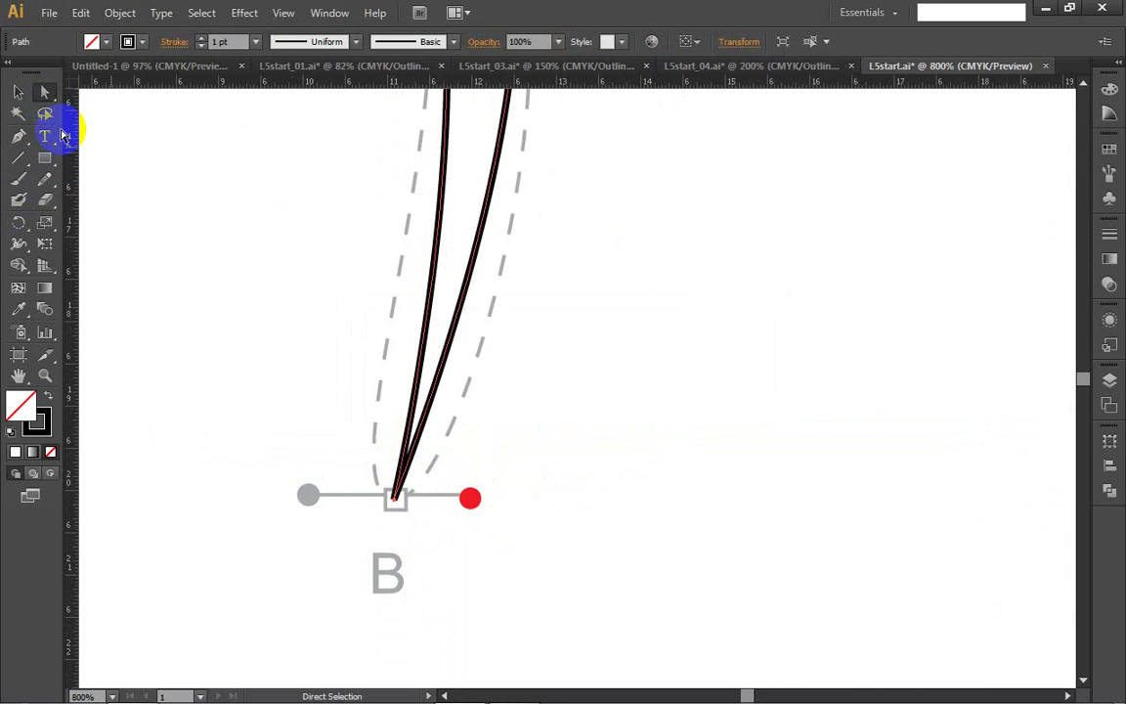
left_click_drag(395, 493, 409, 514)
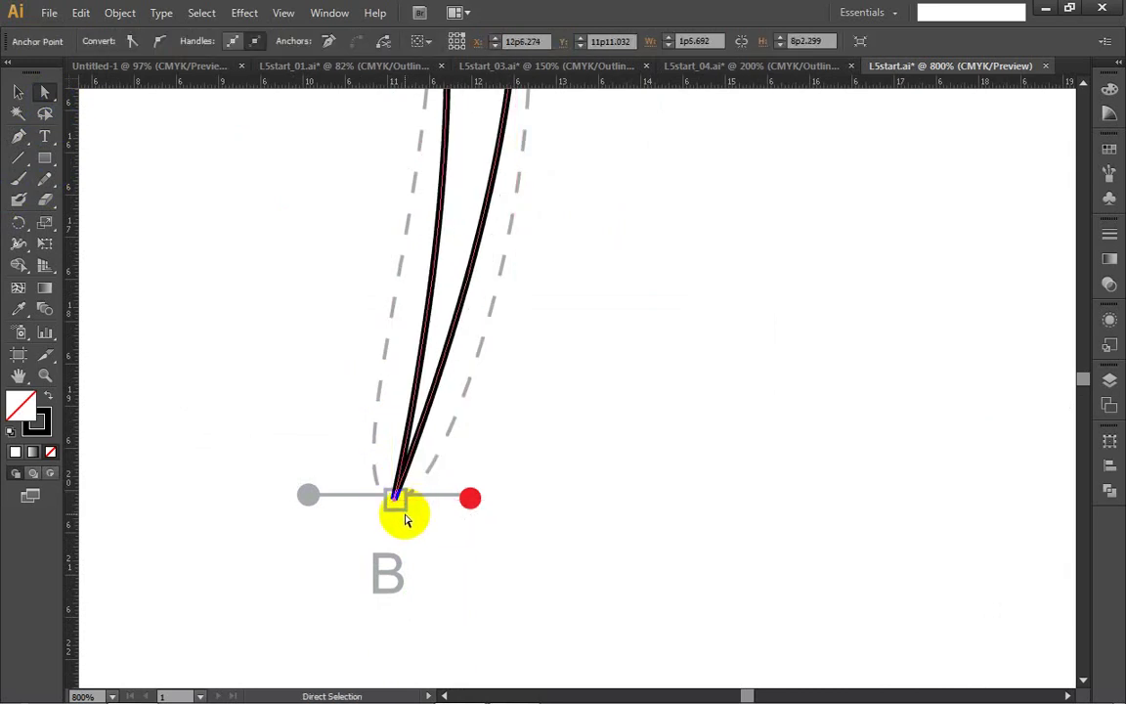
scroll(406, 518, "up", 6)
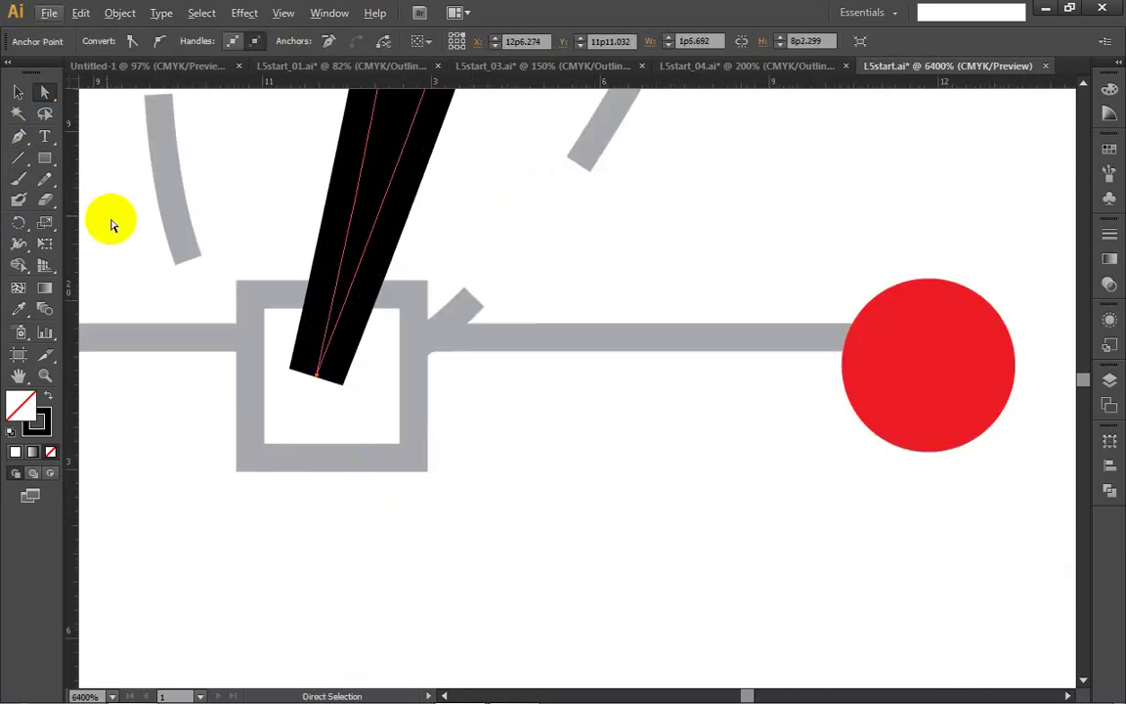
left_click(17, 137)
left_click(318, 369)
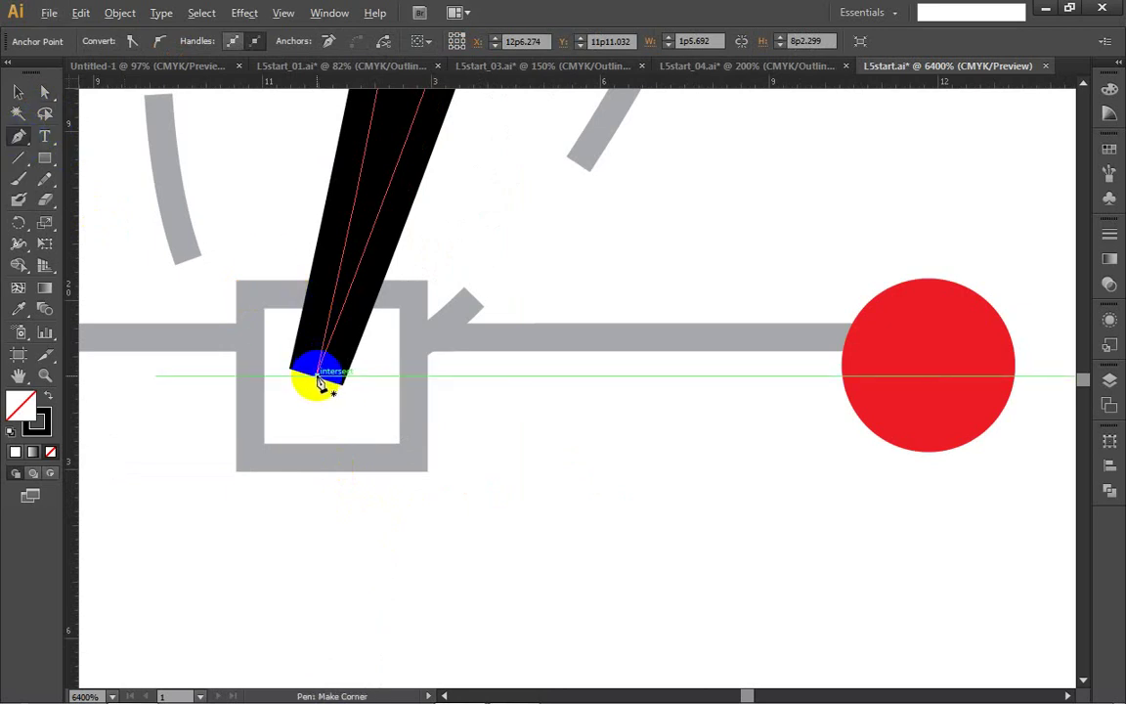
mouse_move(319, 383)
left_mouse_down()
mouse_move(453, 374)
mouse_move(344, 394)
mouse_move(324, 384)
left_mouse_up()
key("alt")
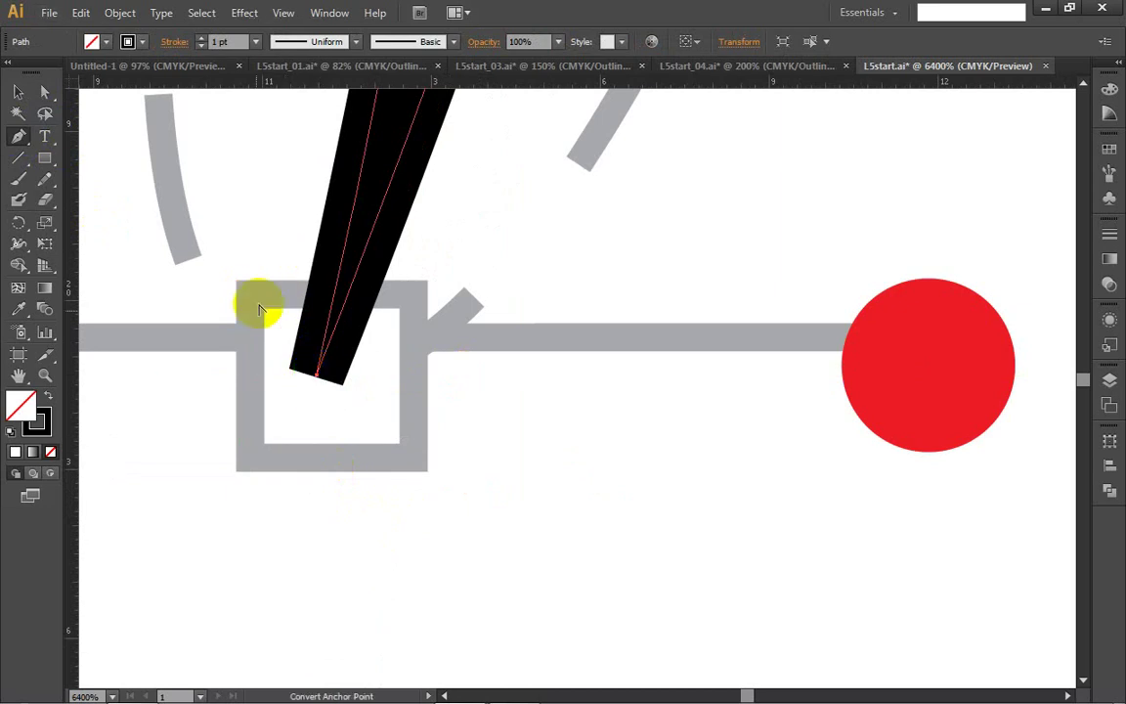
scroll(296, 326, "down", 3)
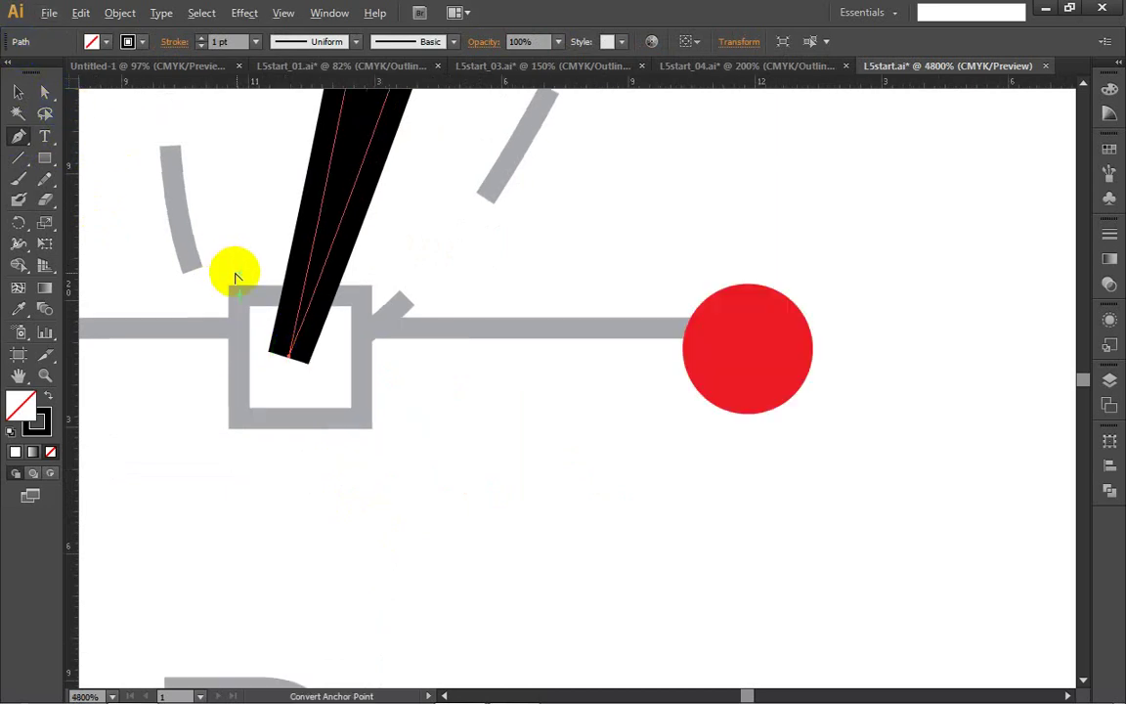
left_click(311, 347)
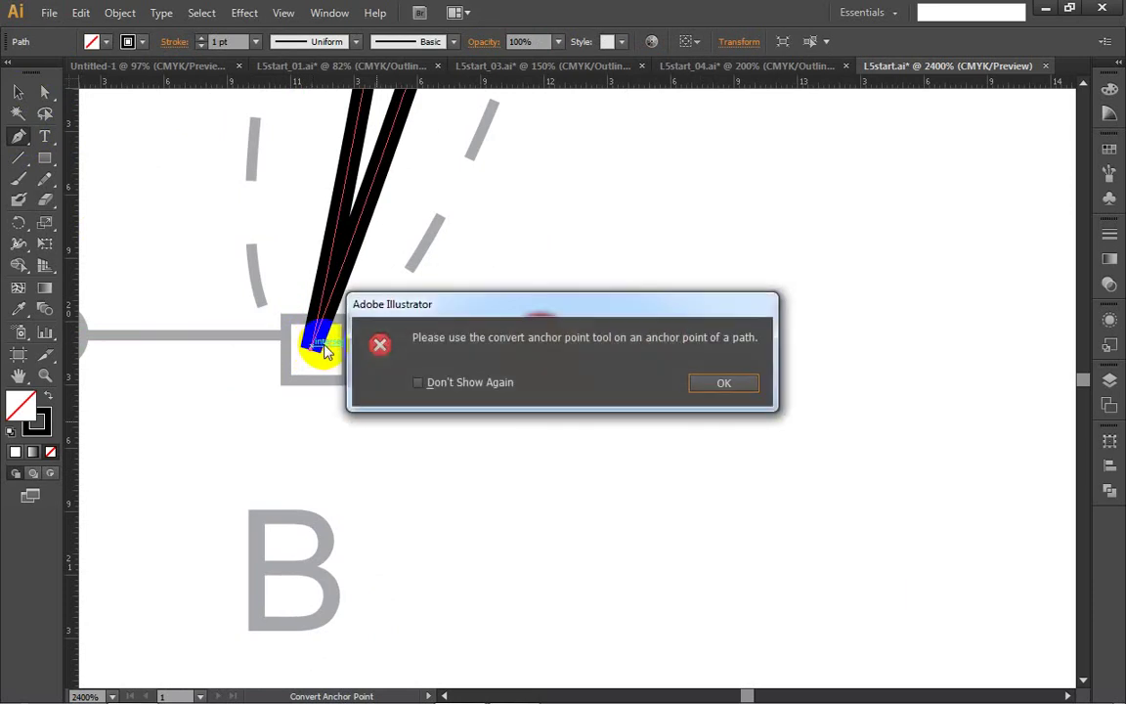
left_click(710, 381)
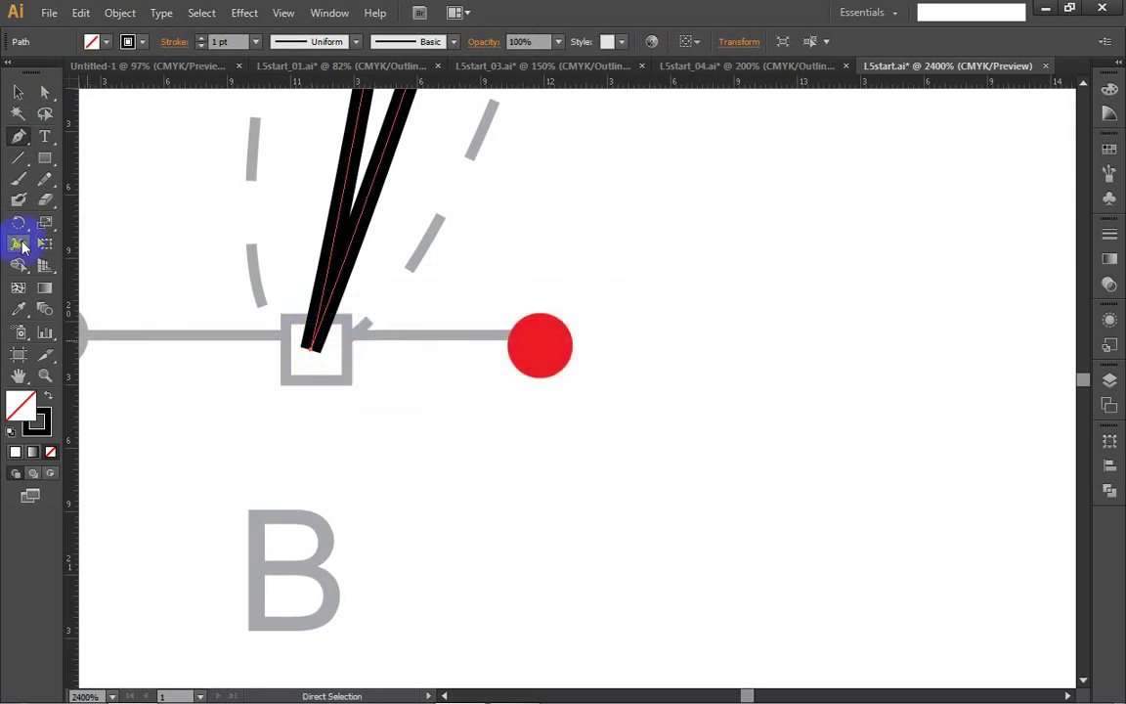
Step: Convert the anchor at B to a smooth point with the Convert Anchor Point tool, pulling its handle to the red dot
left_click(21, 139)
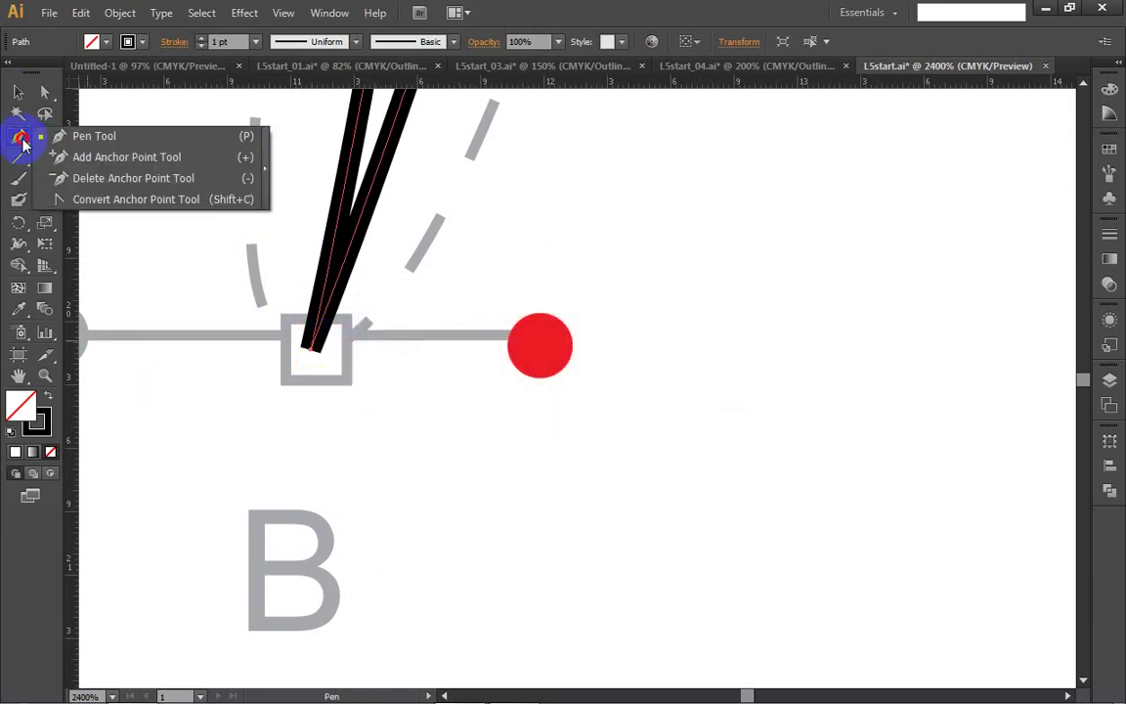
left_click(103, 201)
left_click_drag(310, 347, 550, 345)
scroll(293, 427, "down", 2)
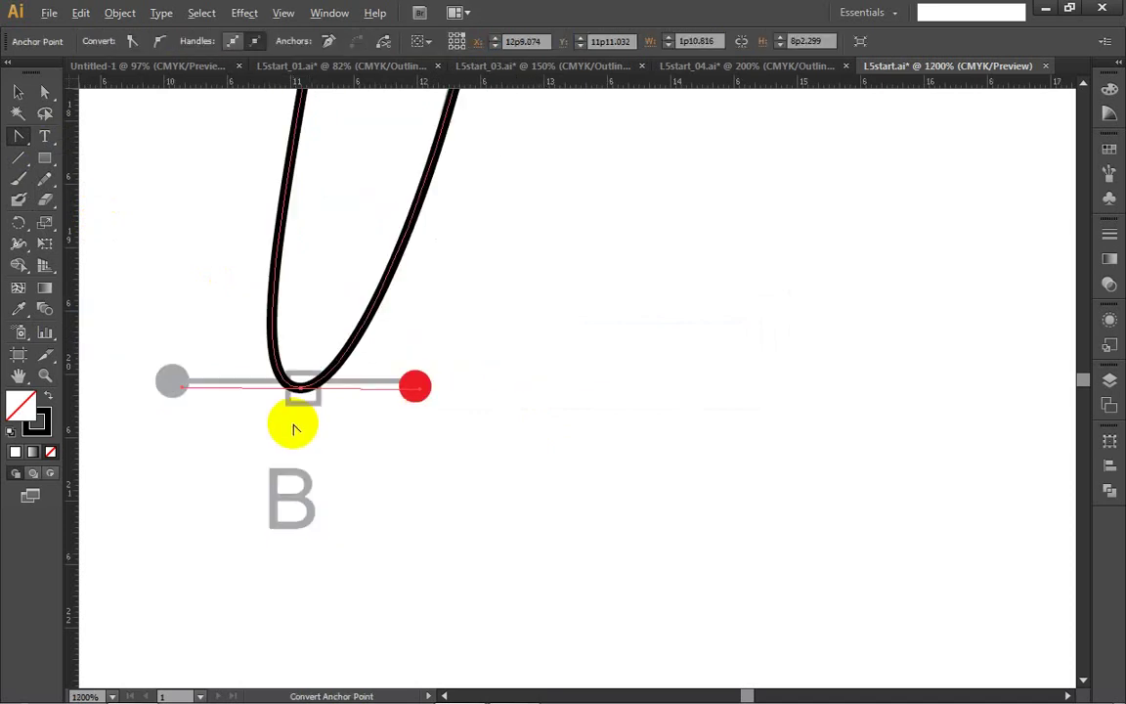
scroll(293, 427, "up", 1)
Step: Switch back to the Pen tool, deselect the reshaped path, and bring the outline between A and B into view
left_click(19, 139)
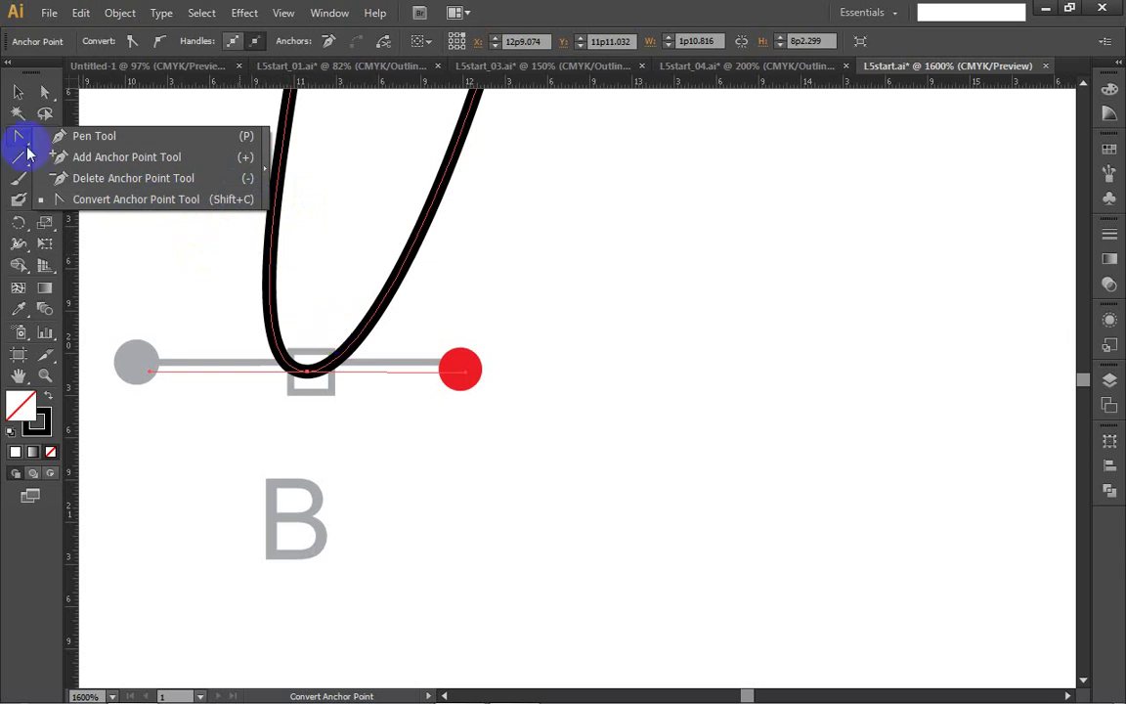
left_click(88, 140)
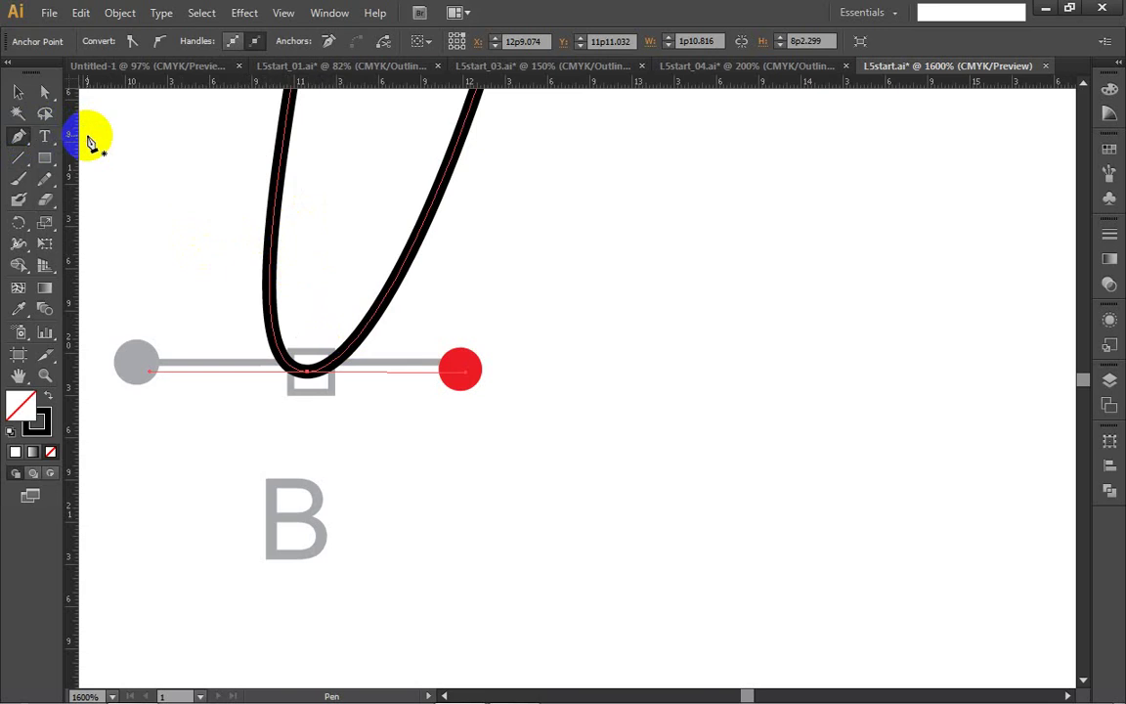
left_click(555, 252, "ctrl")
scroll(554, 253, "down", 3)
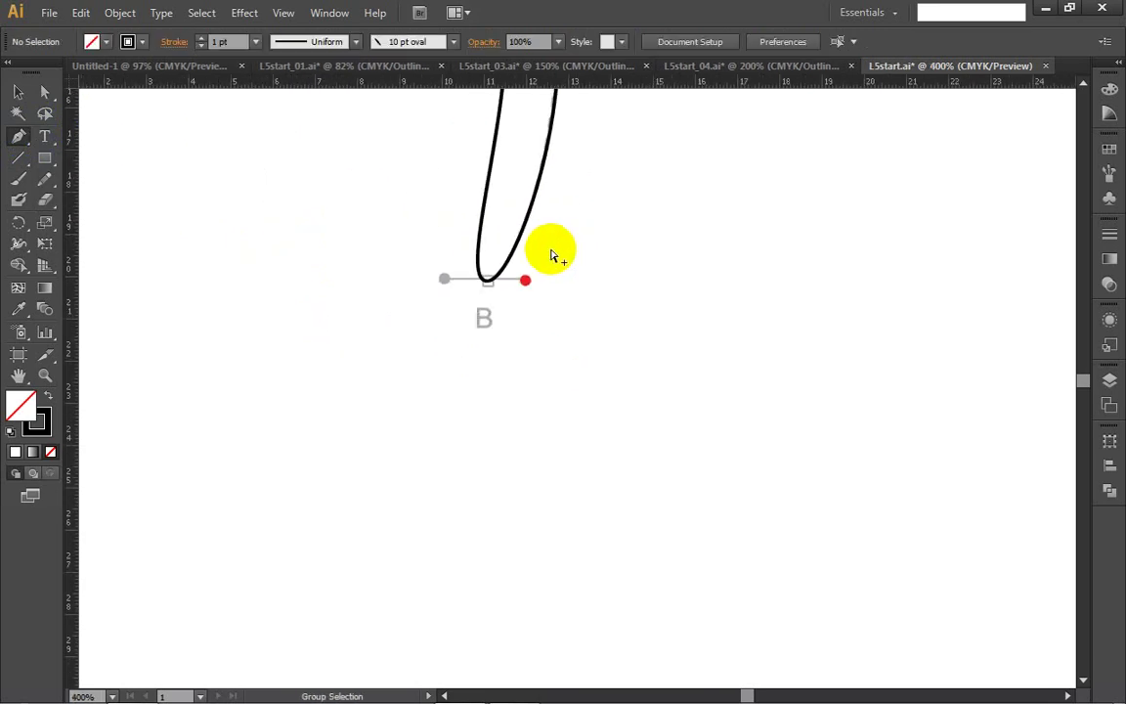
scroll(553, 234, "up", 3)
scroll(482, 197, "up", 4)
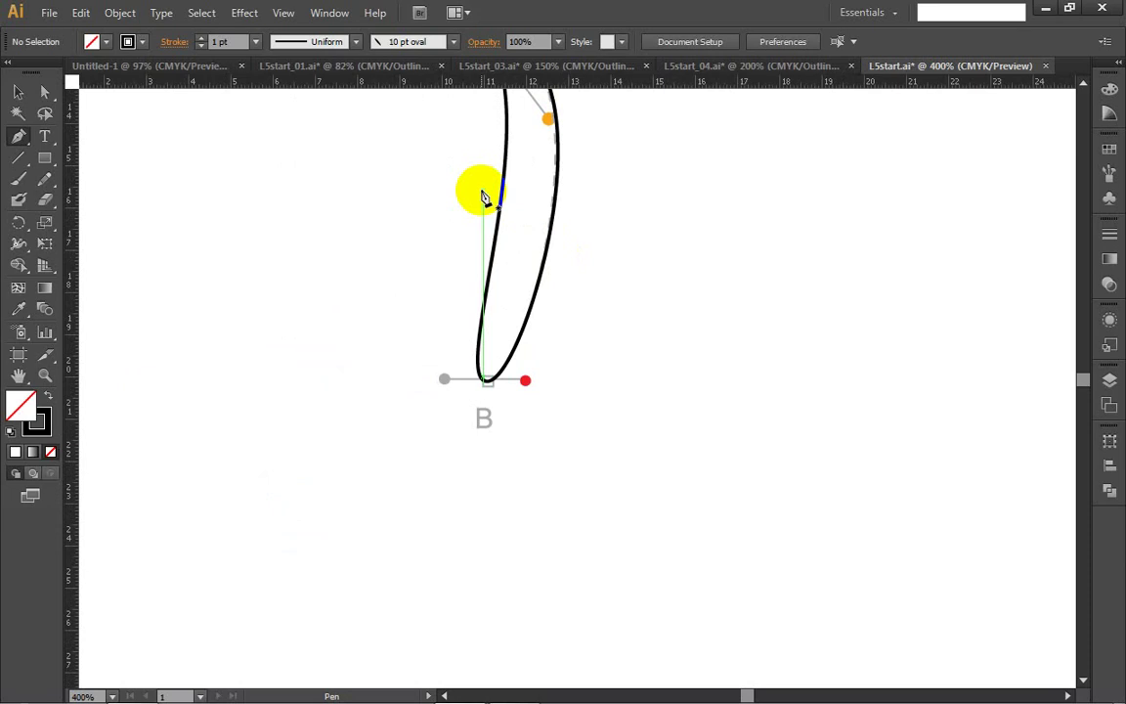
Step: Place a single anchor in the empty area right of B and try to convert a point on the blank canvas above it, dismissing the alert
left_click(817, 478)
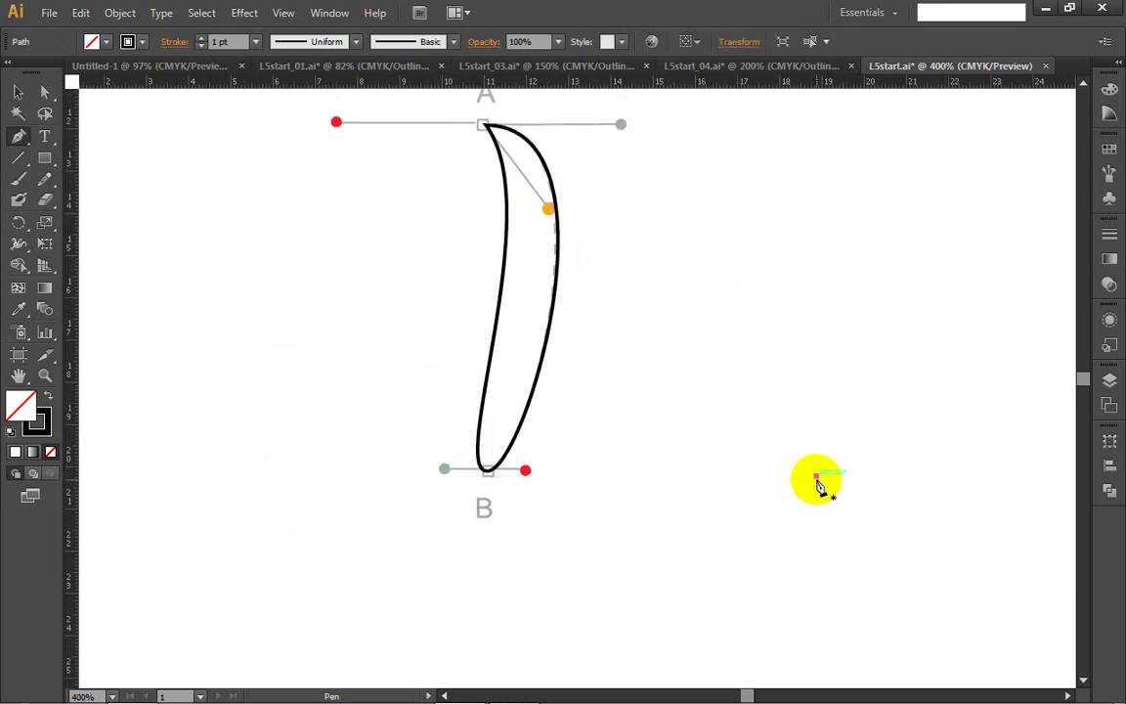
left_click(817, 179, "alt")
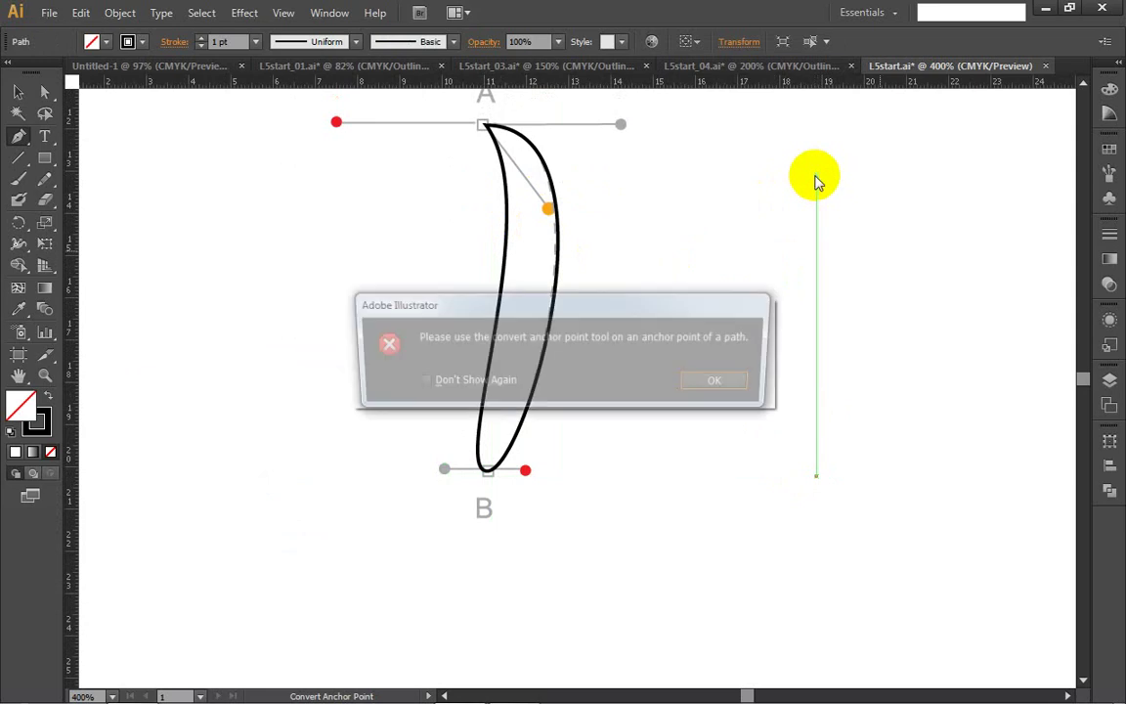
left_click(738, 382)
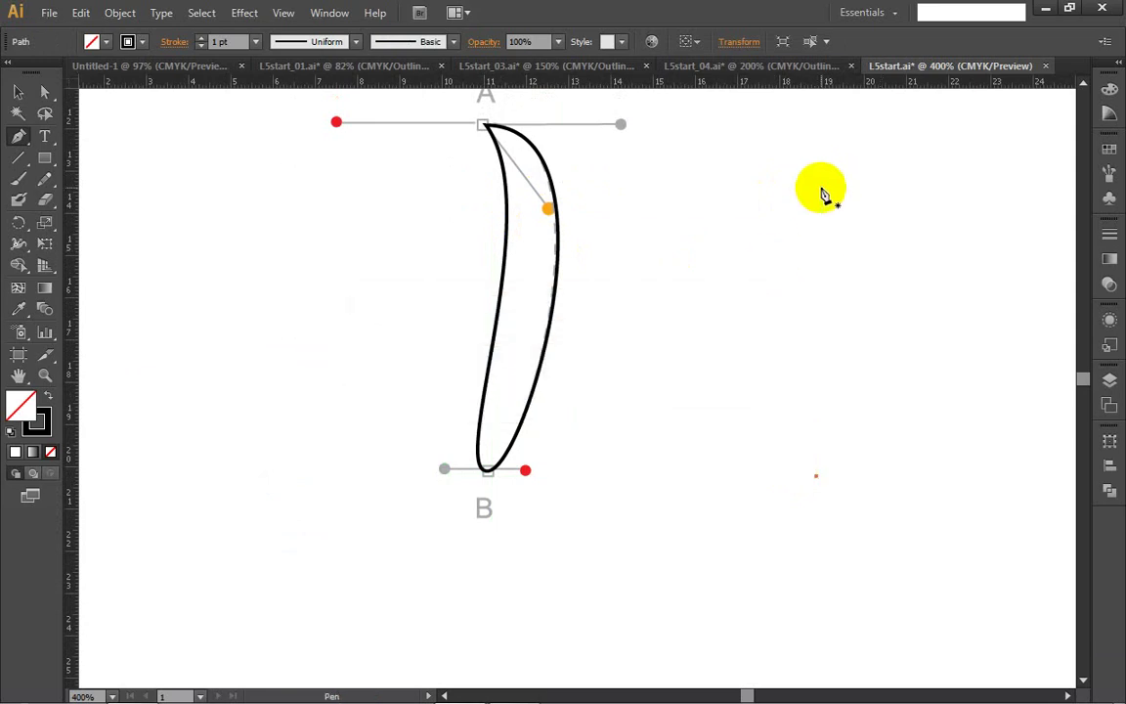
Step: Place a smooth anchor on the blank canvas near the upper right of the outline, pulling its handle about 1p7.5 horizontally
key("minus")
key("shift+c")
key("p")
left_click_drag(821, 193, 756, 193)
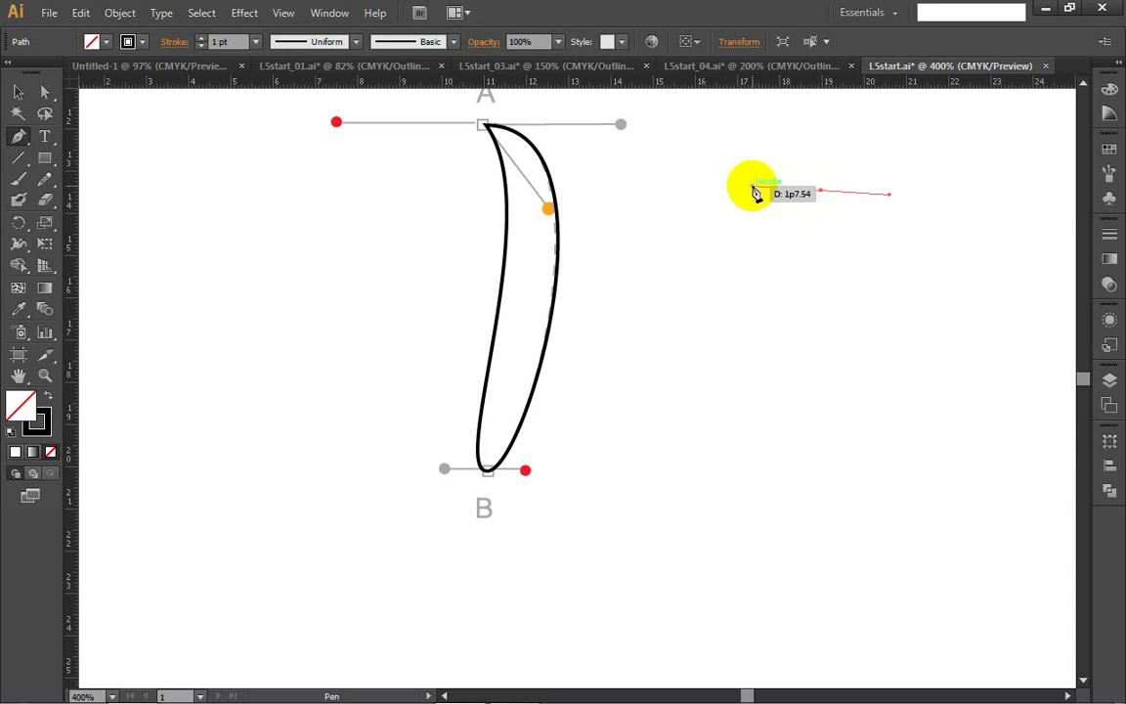
left_click_drag(756, 193, 754, 189)
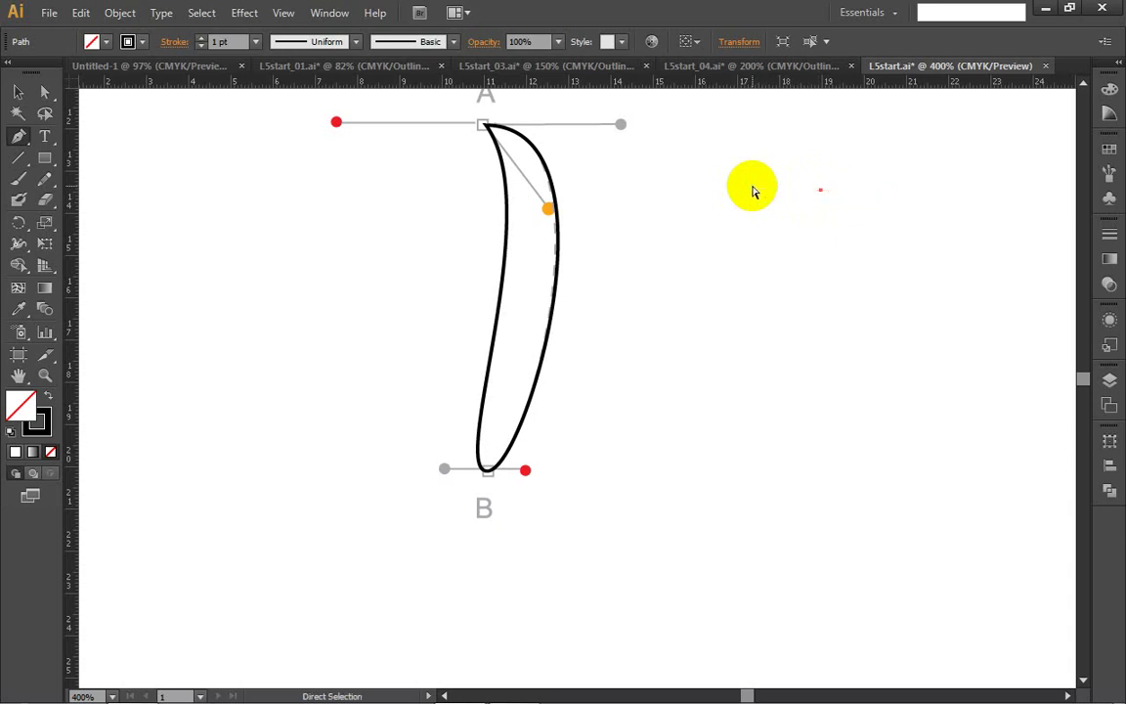
left_click(825, 198, "ctrl")
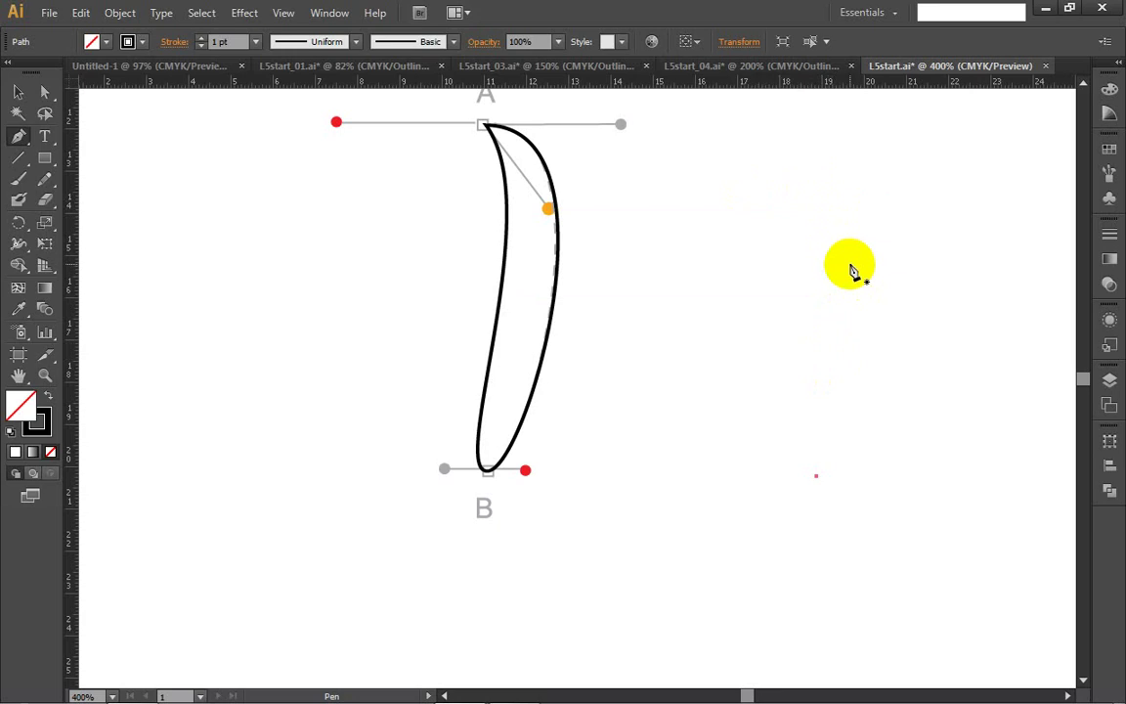
Step: Try to convert a point on the blank canvas above the lone anchor using the Pen tool's temporary Convert Anchor Point function, dismissing the alert
key("shift+c")
key("alt")
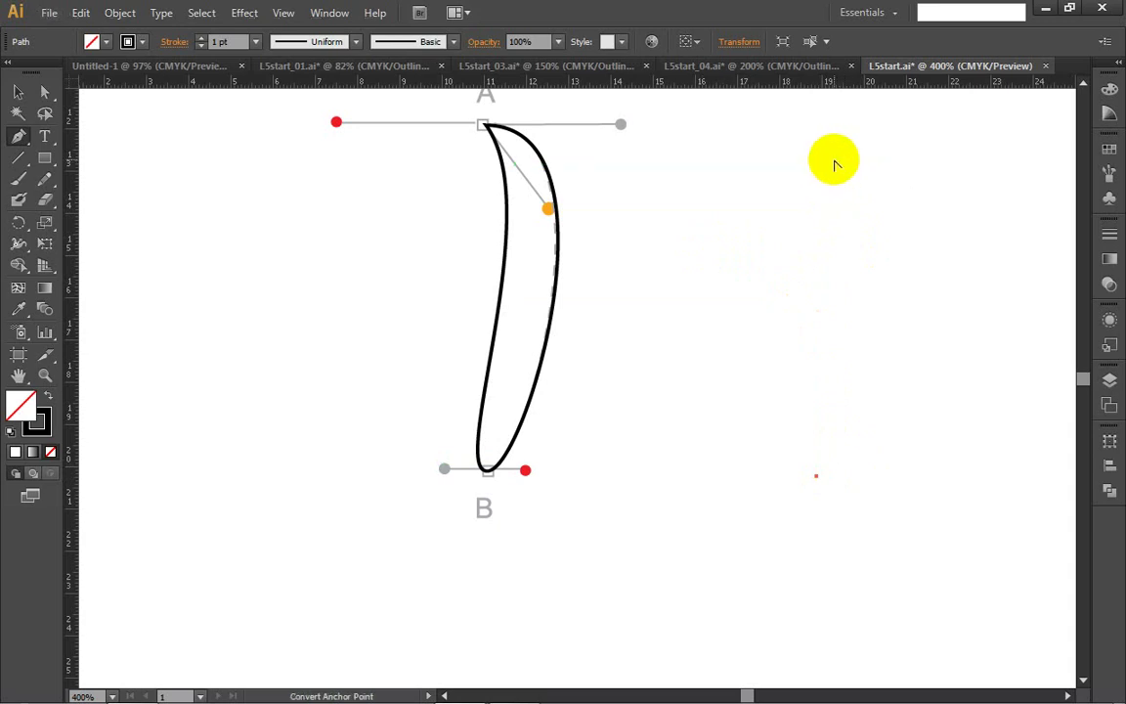
left_click(813, 162, "alt")
left_click(725, 383)
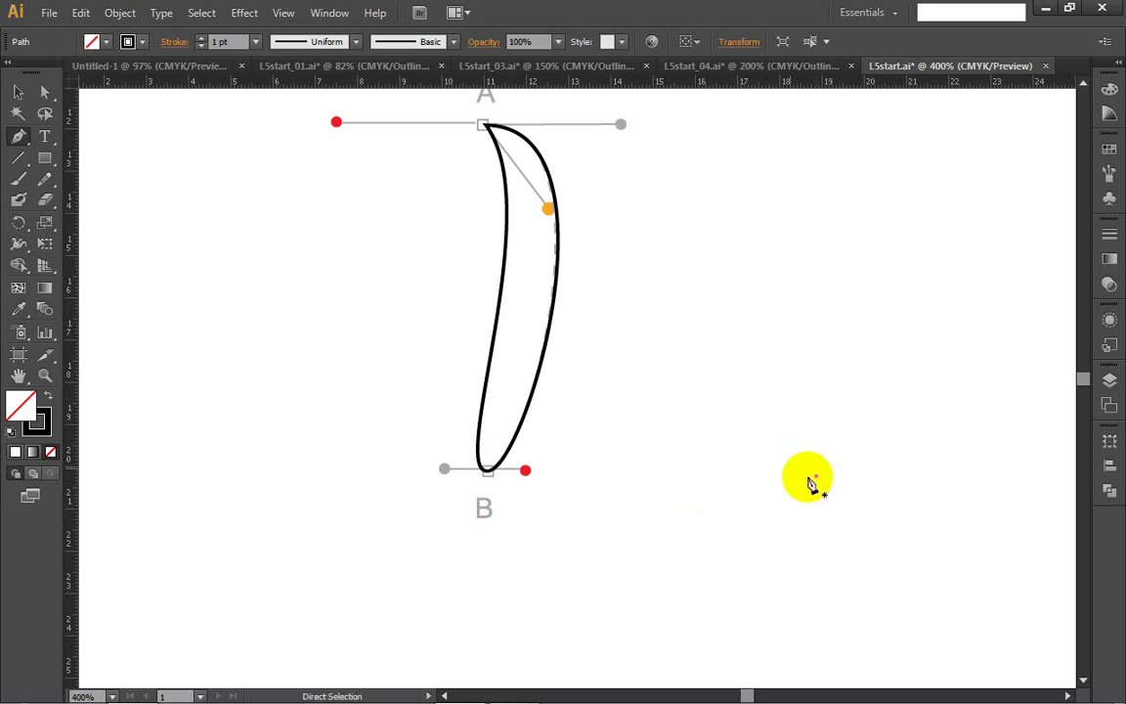
Step: Reactivate the Pen tool and try to convert a point vertically aligned with the lone anchor, dismissing the alert
left_click(13, 95)
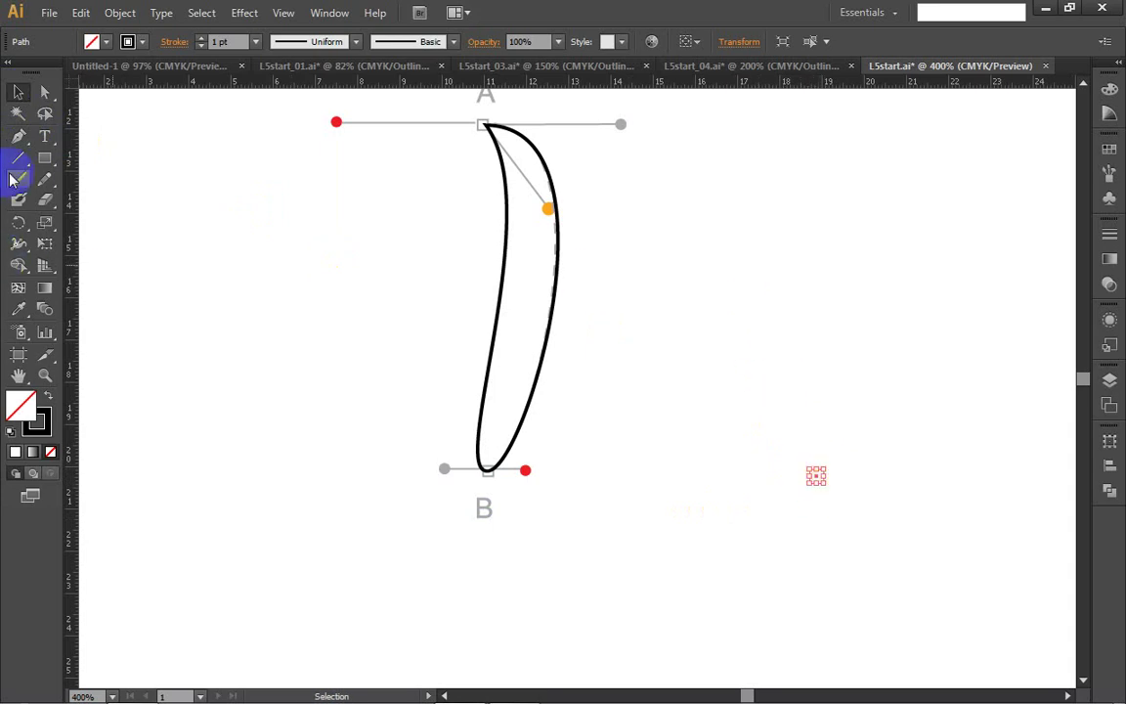
left_click(18, 136)
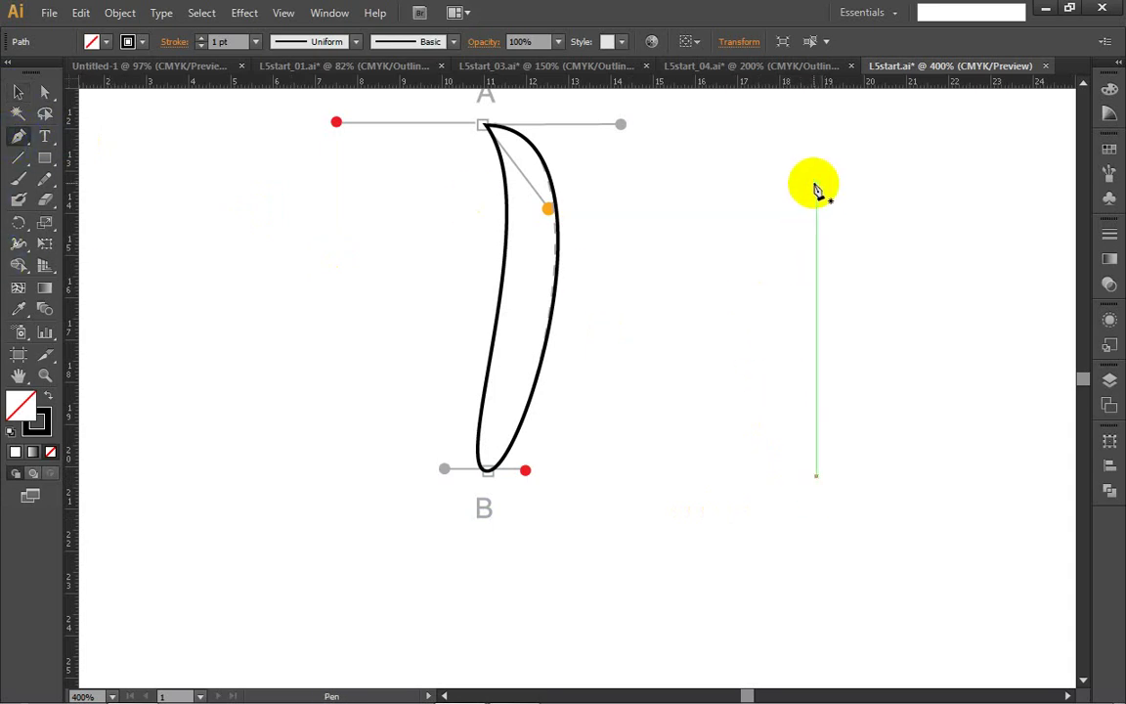
left_click_drag(816, 183, 734, 184)
key("ctrl")
key("ctrl")
key("alt")
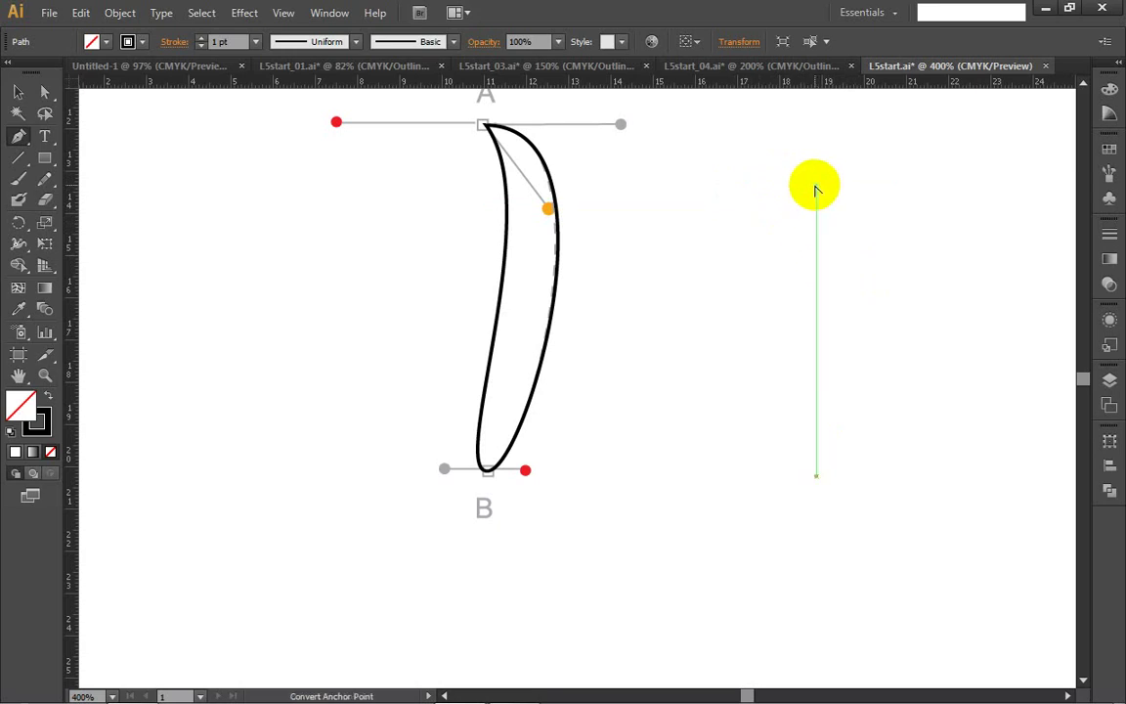
left_click(817, 189, "alt")
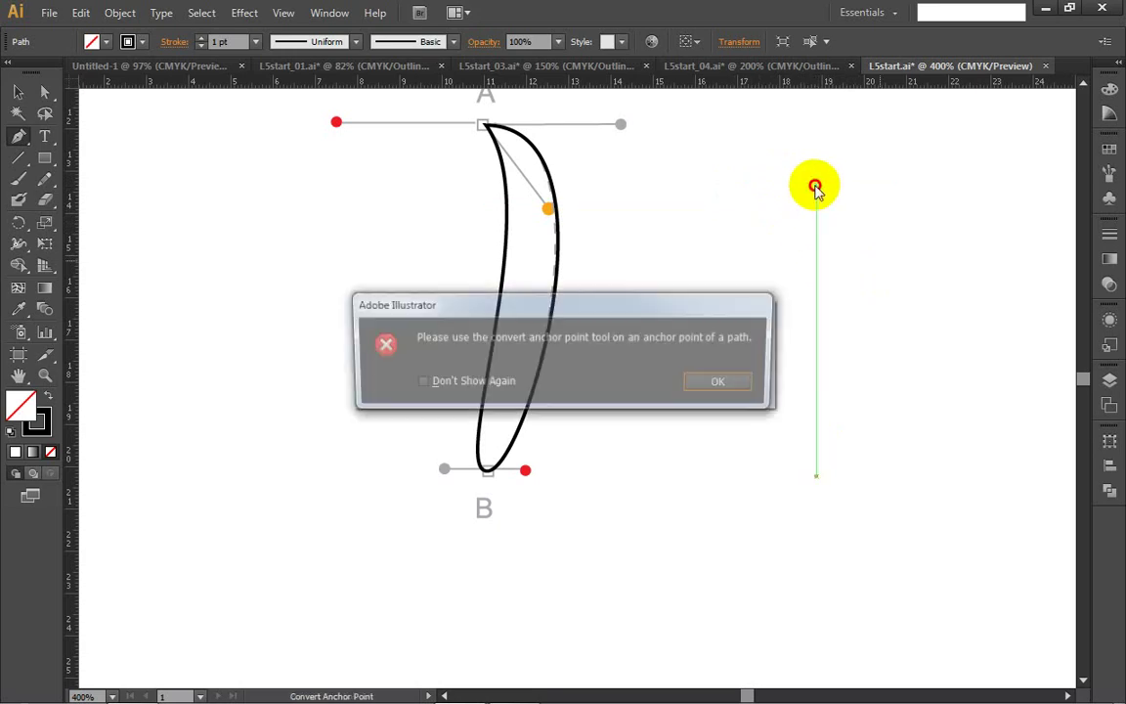
left_click(741, 389)
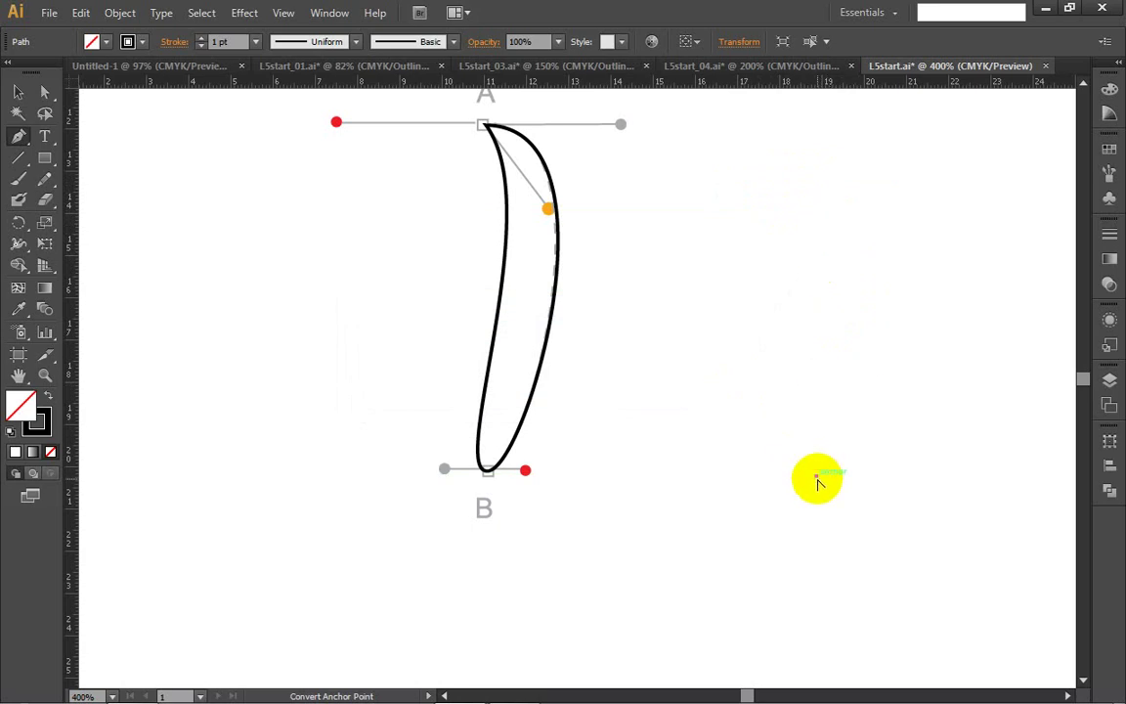
Step: Attempt the blank-canvas conversion once more, dismiss the alert, and place a plain anchor in that area before undoing it
left_click(835, 194)
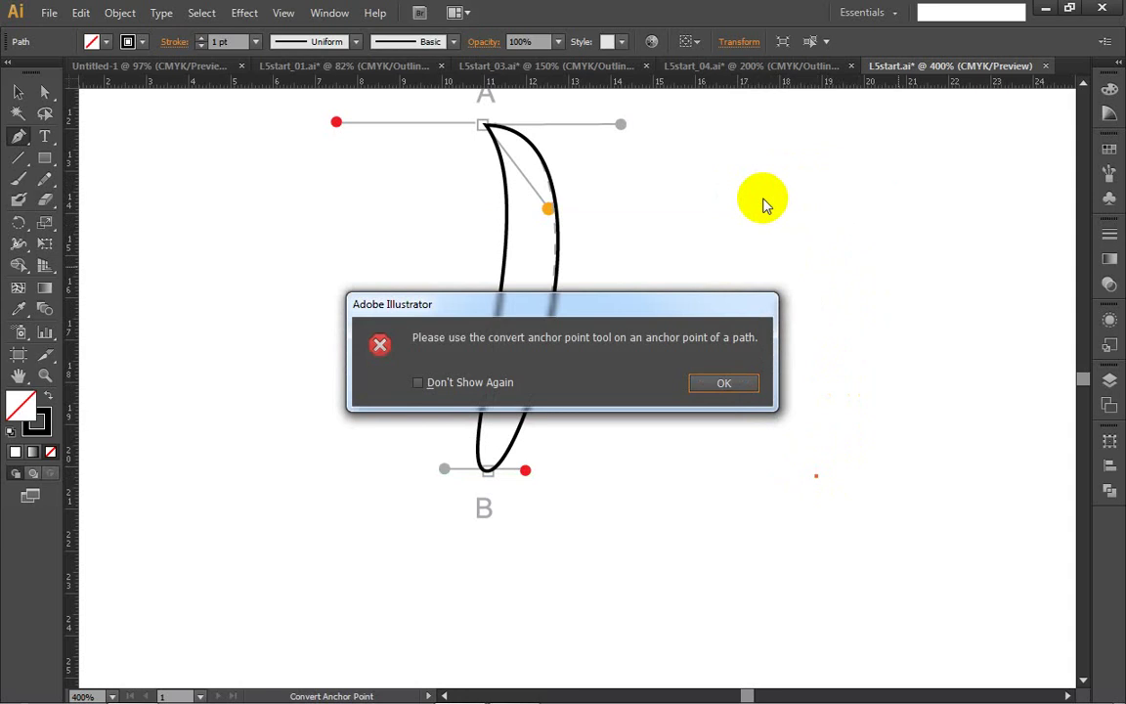
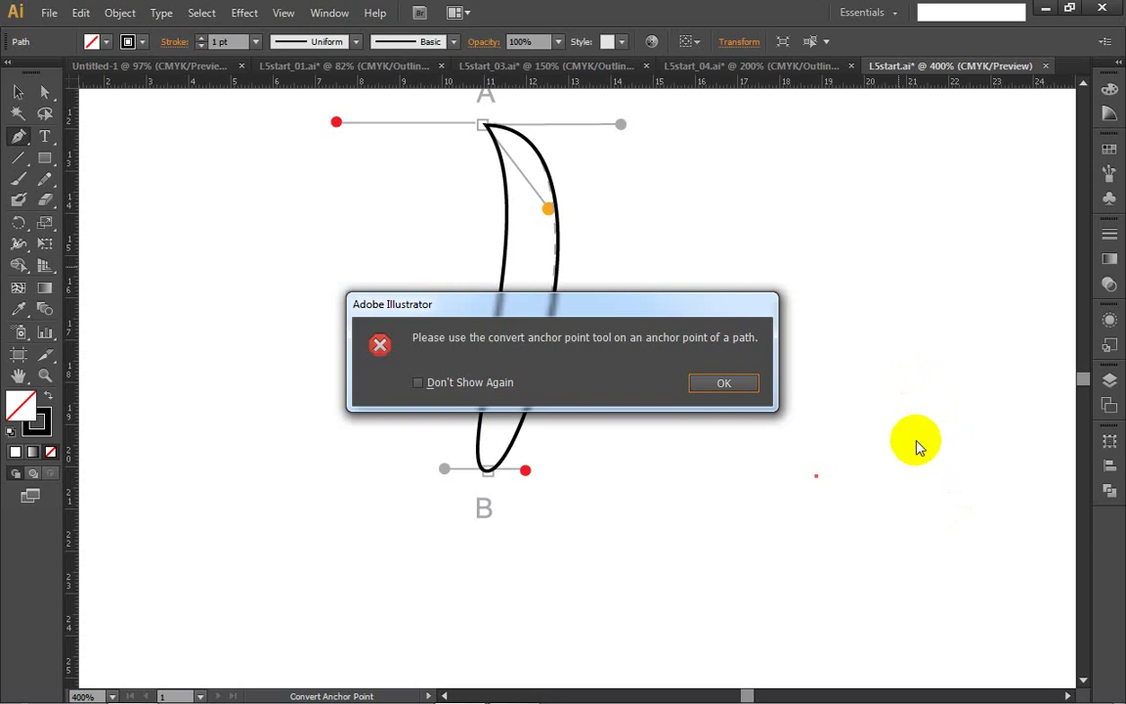
left_click(731, 385)
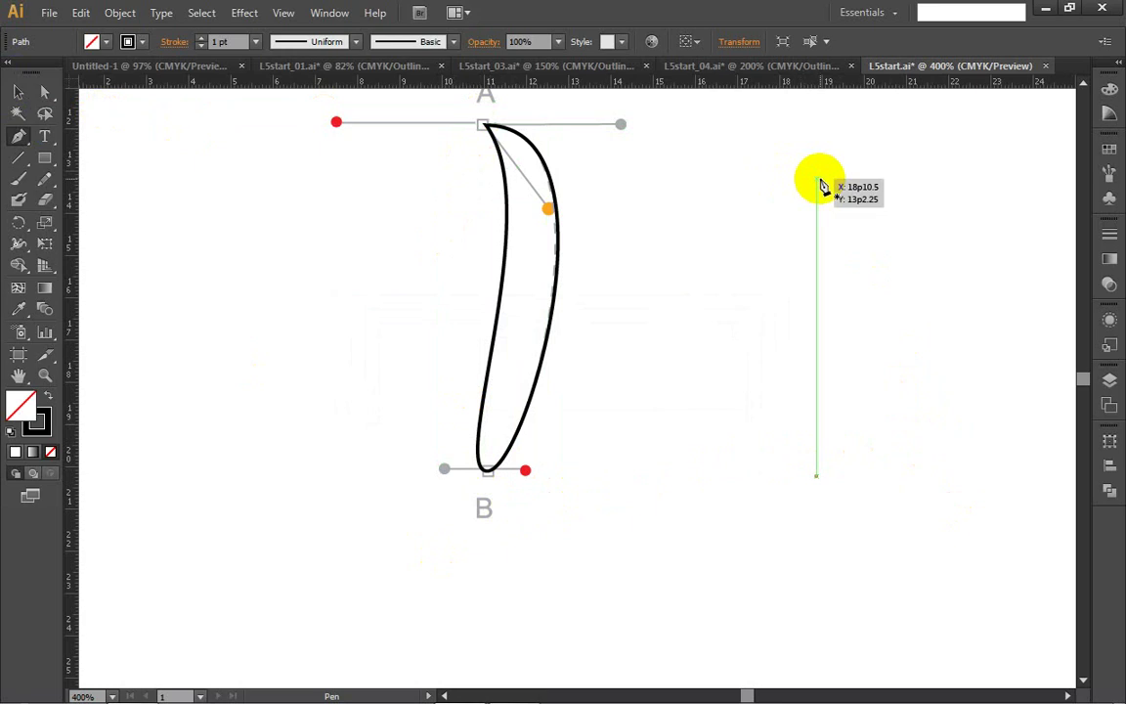
left_click(818, 181)
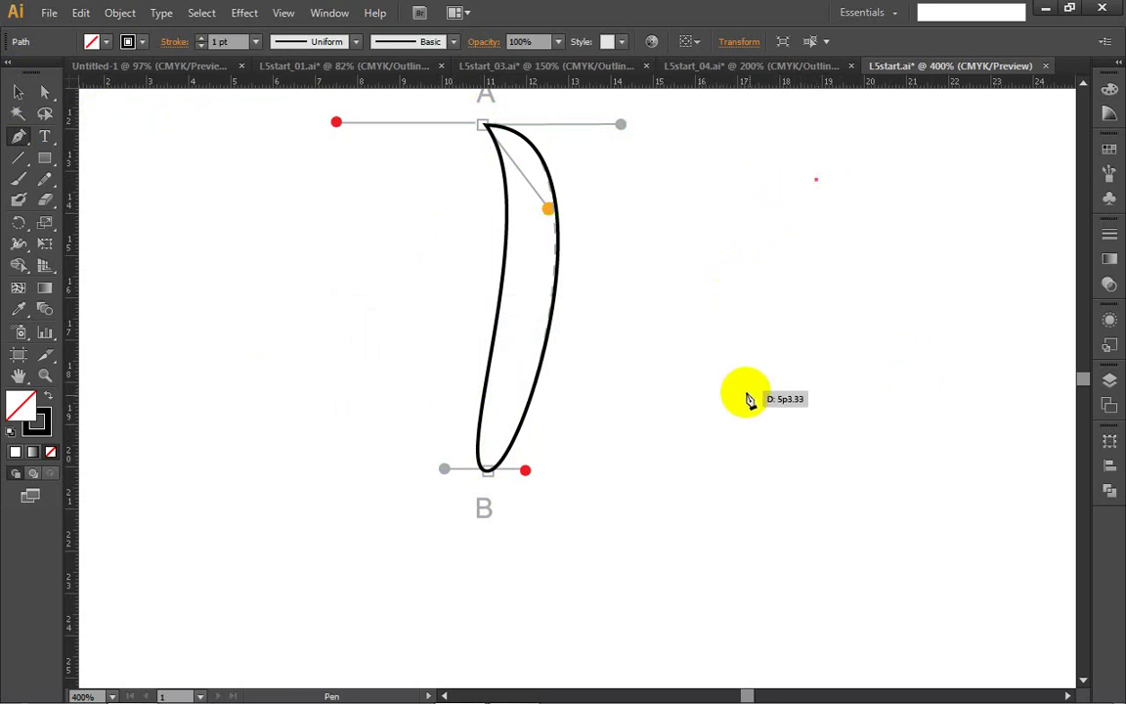
key("ctrl+z")
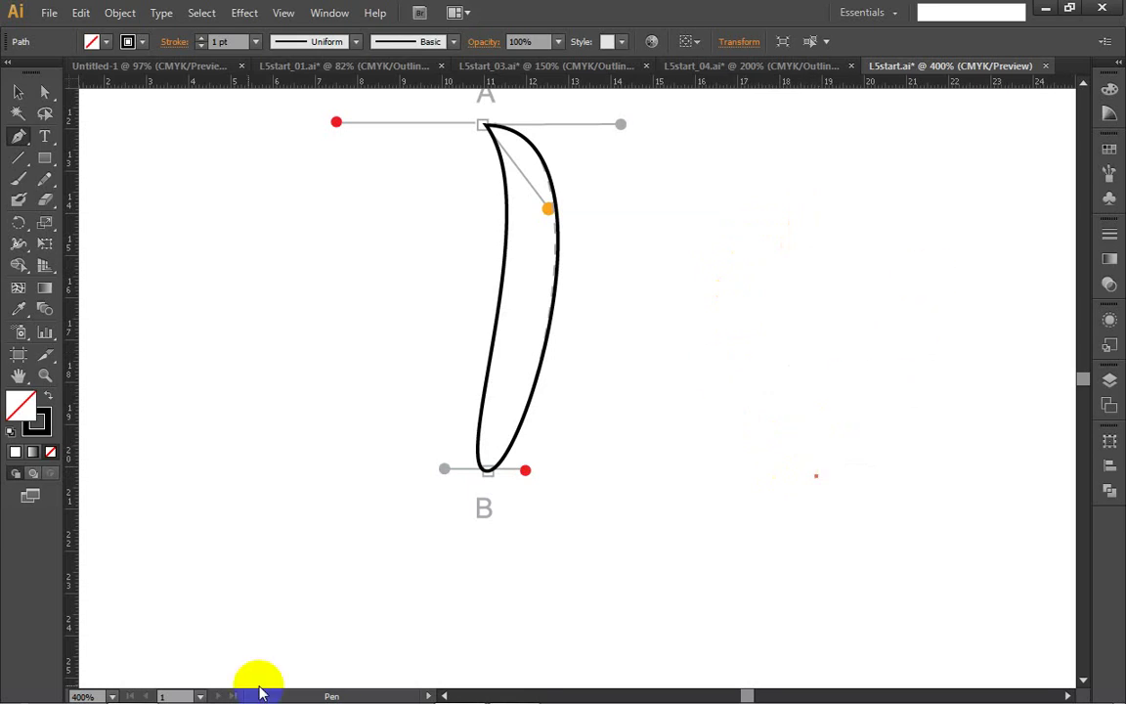
Step: Switch to Windows Explorer and open the angry-birds-9 image from the Logo folder inside atee
left_click(134, 689)
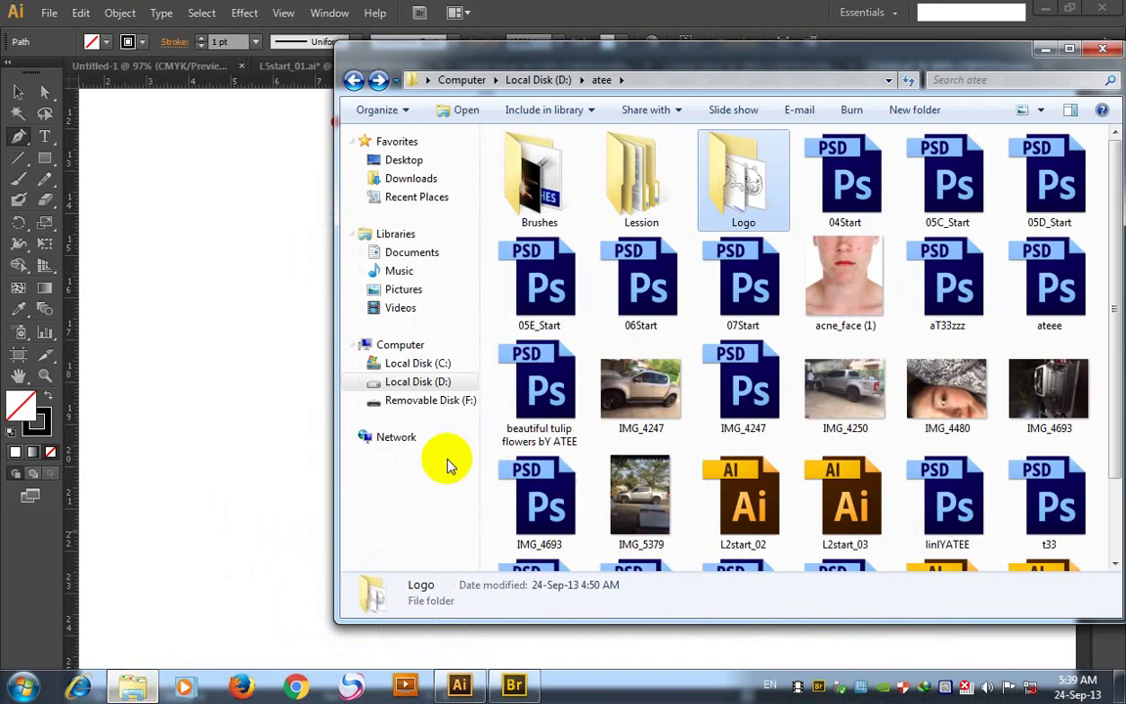
double_click(739, 193)
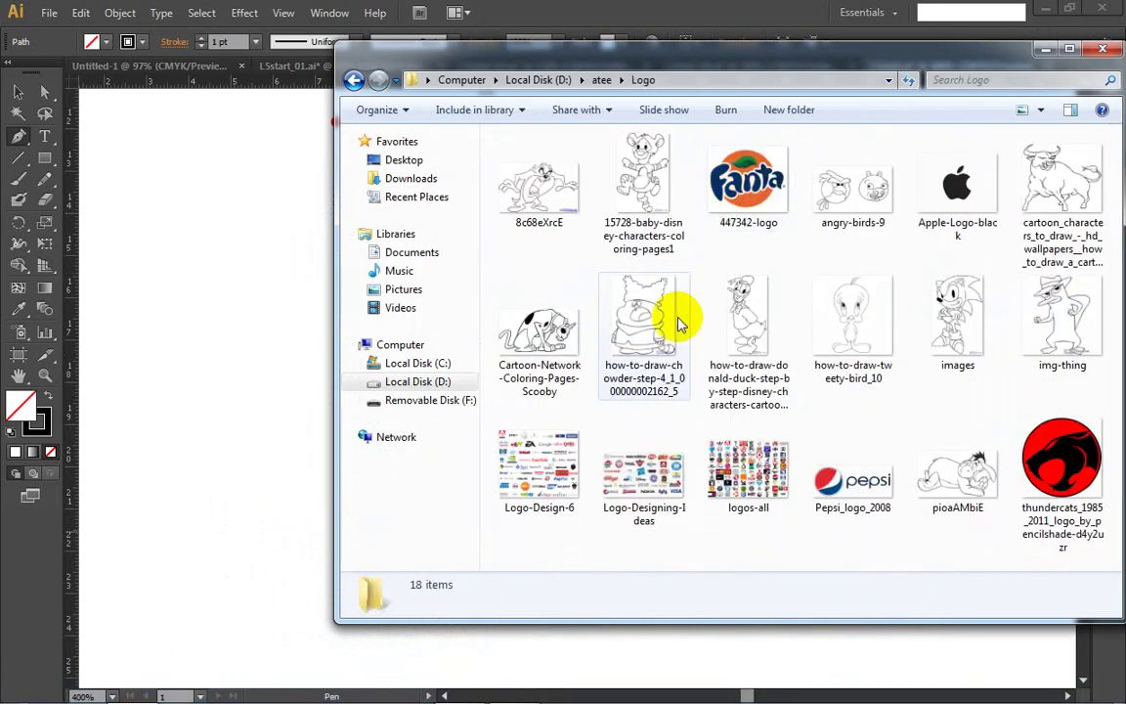
left_click(852, 196)
double_click(853, 196)
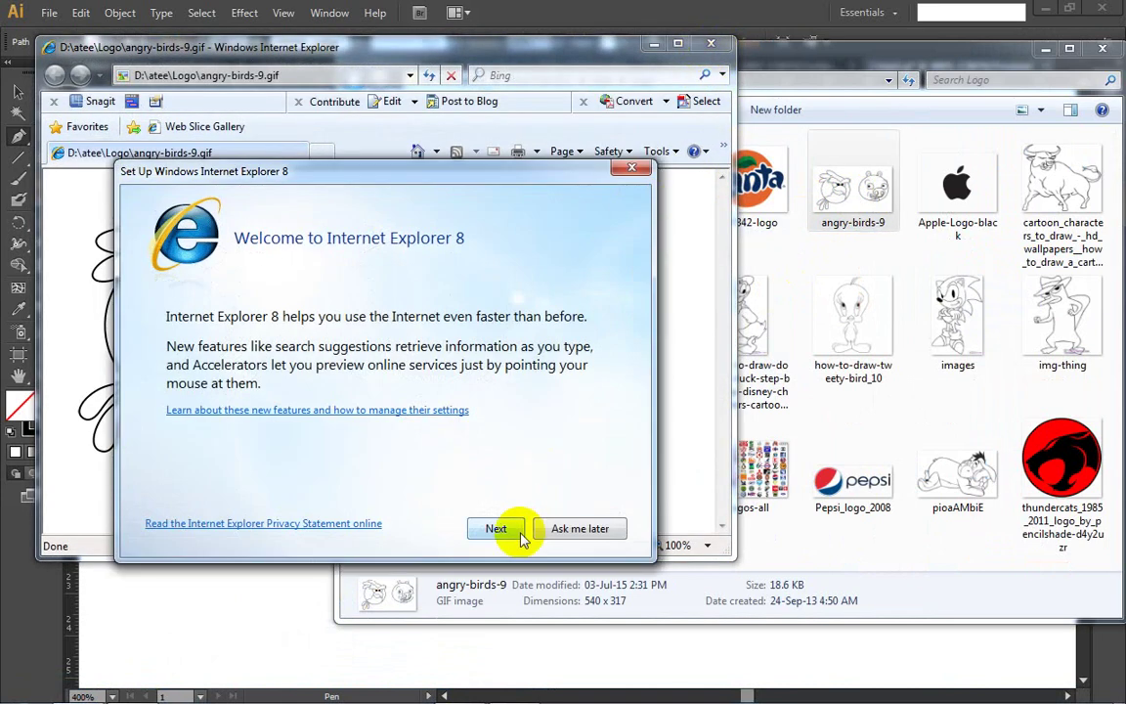
Step: Postpone the Internet Explorer 8 setup and close the browser with all its tabs
left_click(576, 529)
left_click(708, 43)
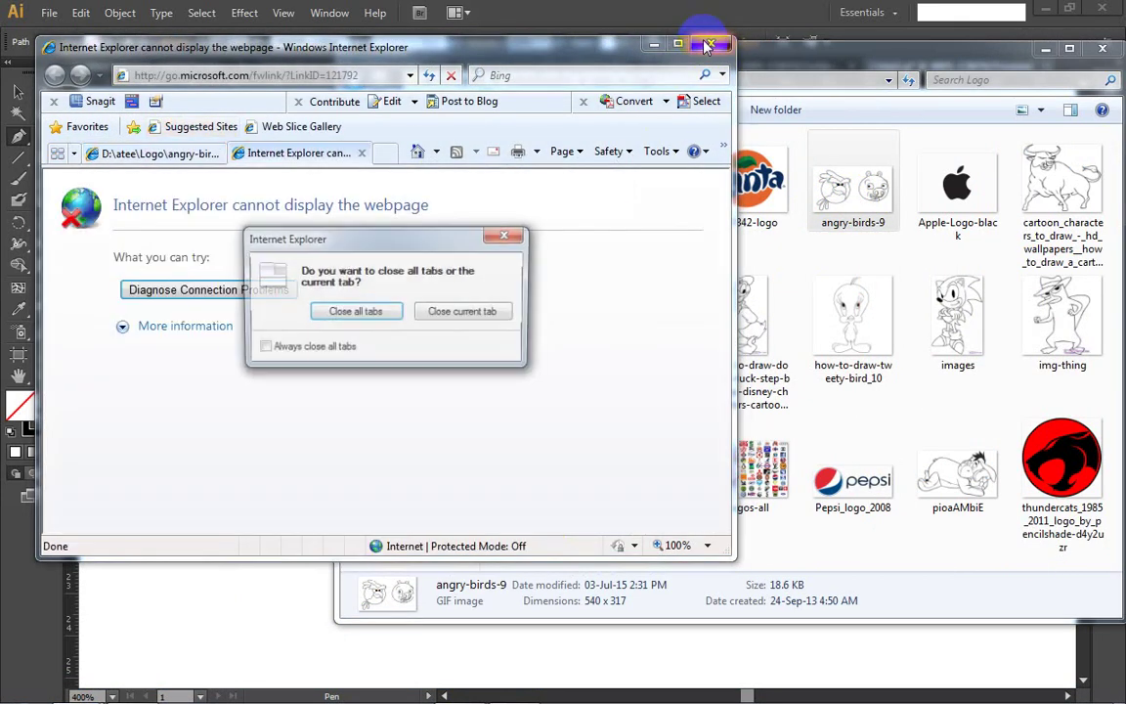
left_click(380, 319)
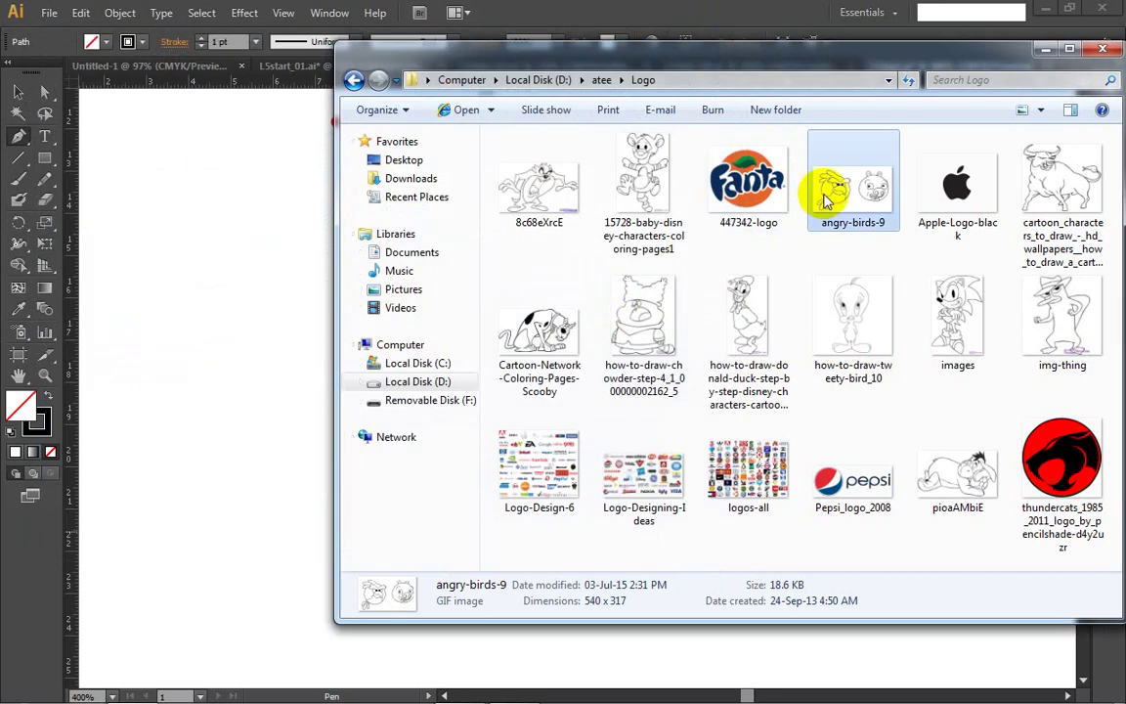
Step: Open angry-birds-9.gif with Windows Photo Viewer and make that viewer the default program for this kind of file
right_click(846, 193)
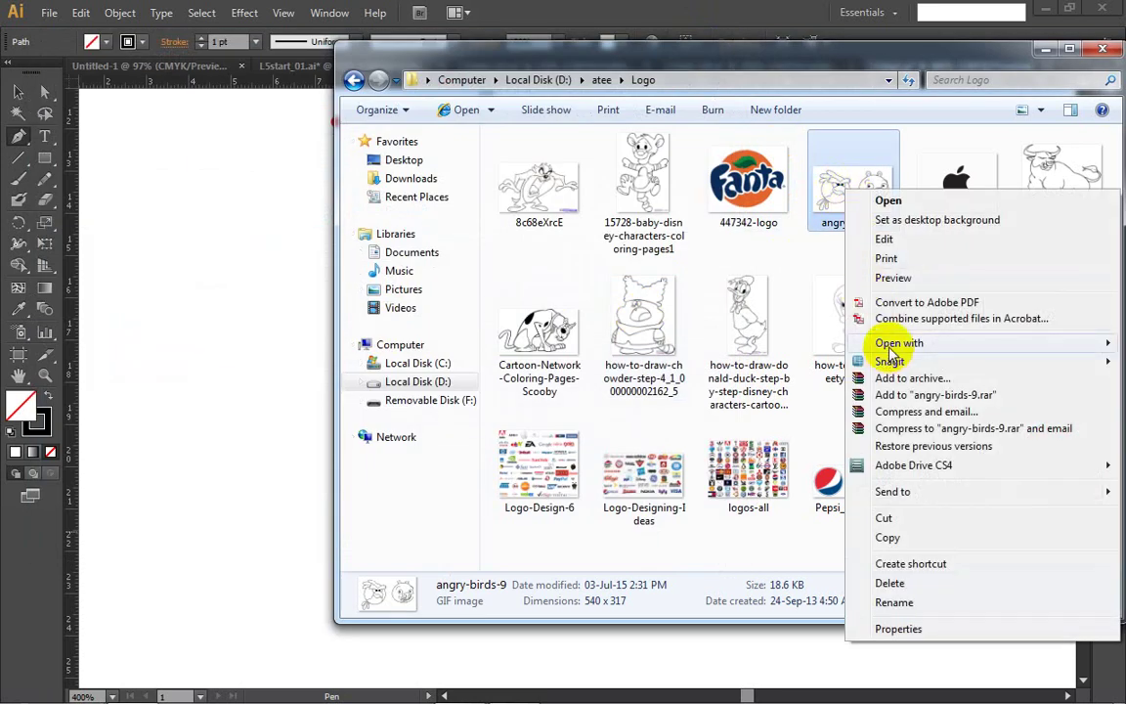
mouse_move(885, 344)
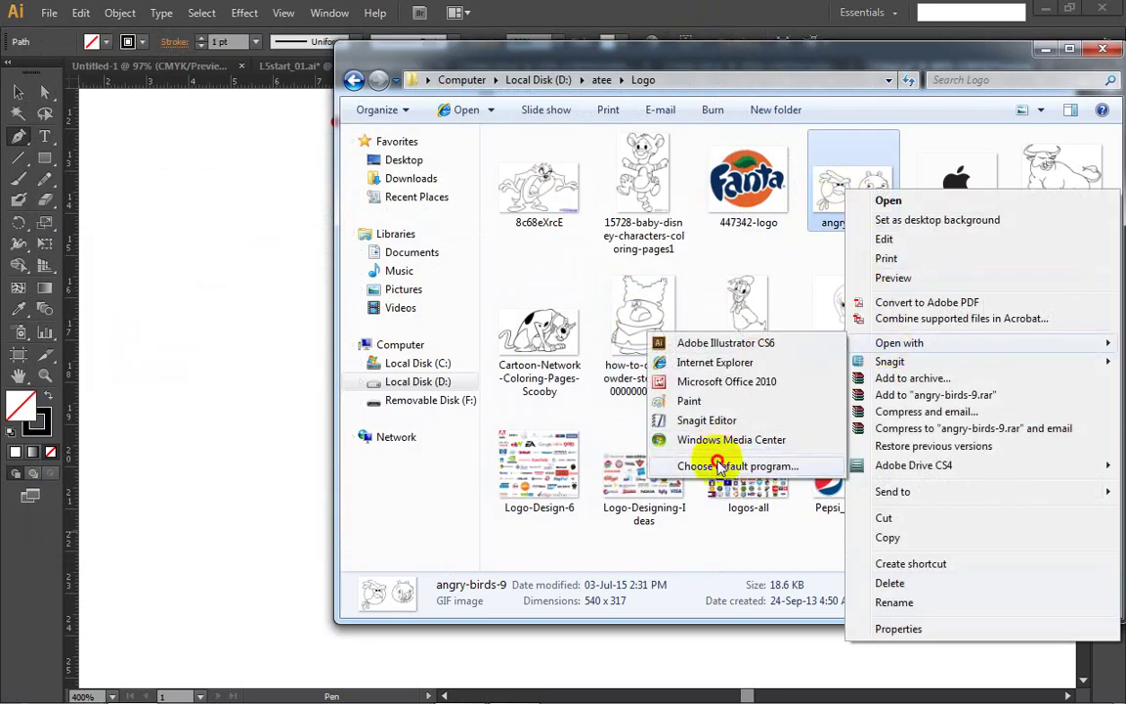
left_click(719, 466)
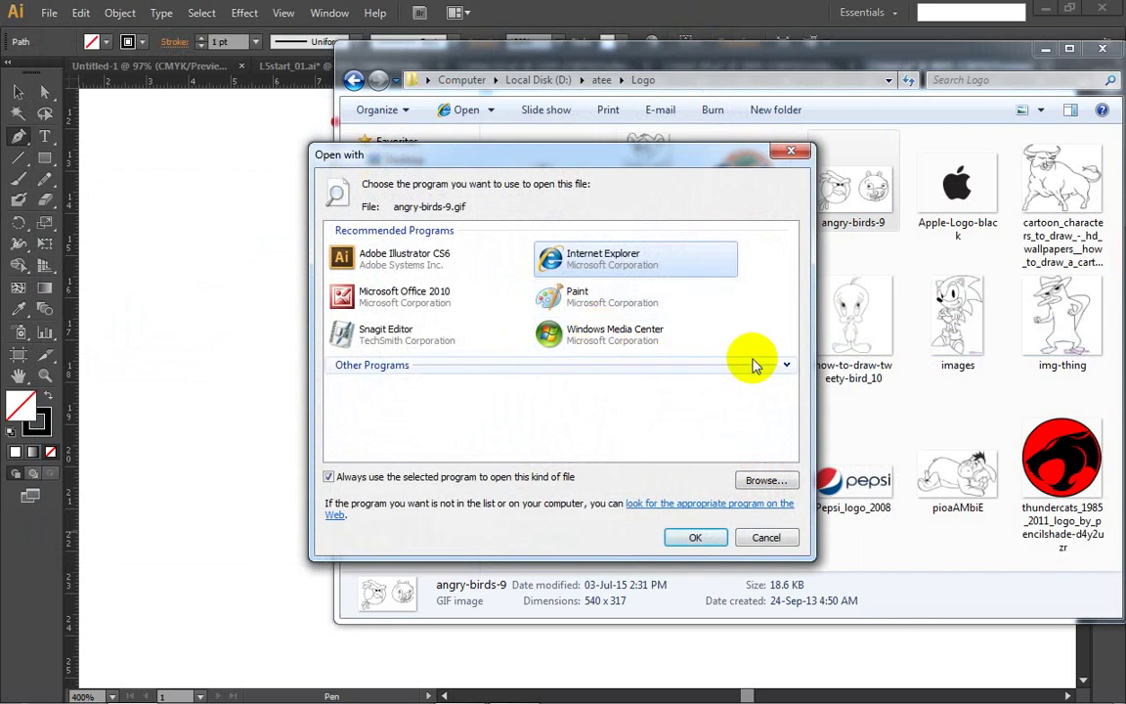
left_click(784, 367)
scroll(567, 367, "down", 3)
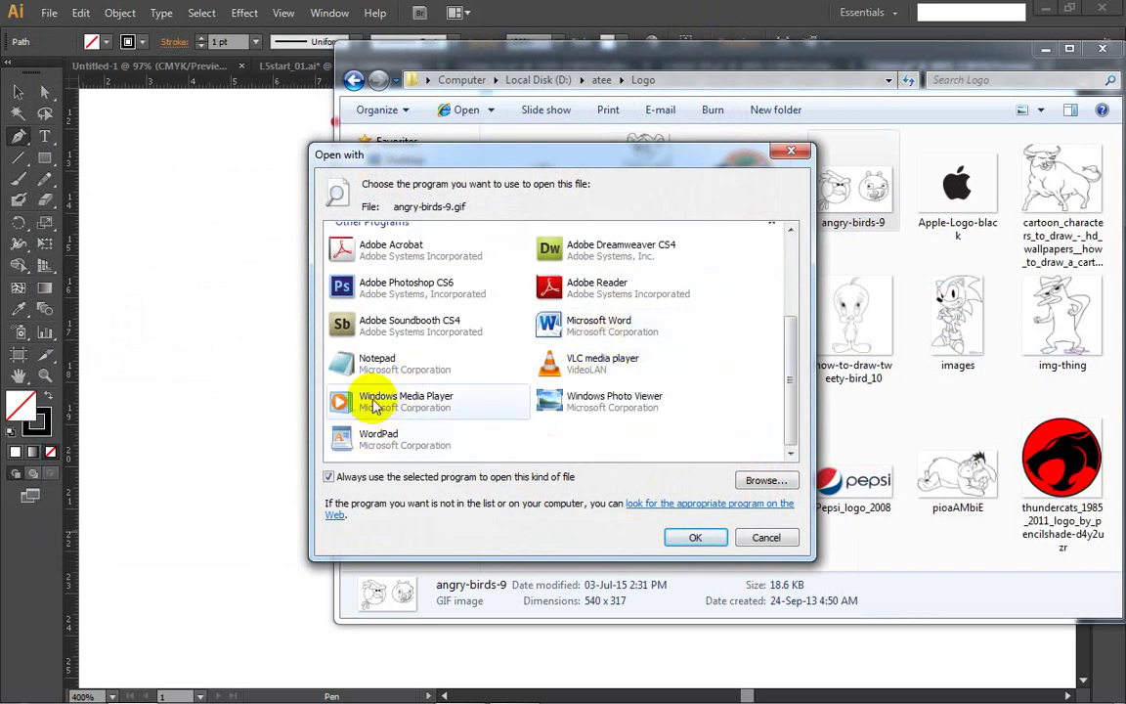
left_click(575, 402)
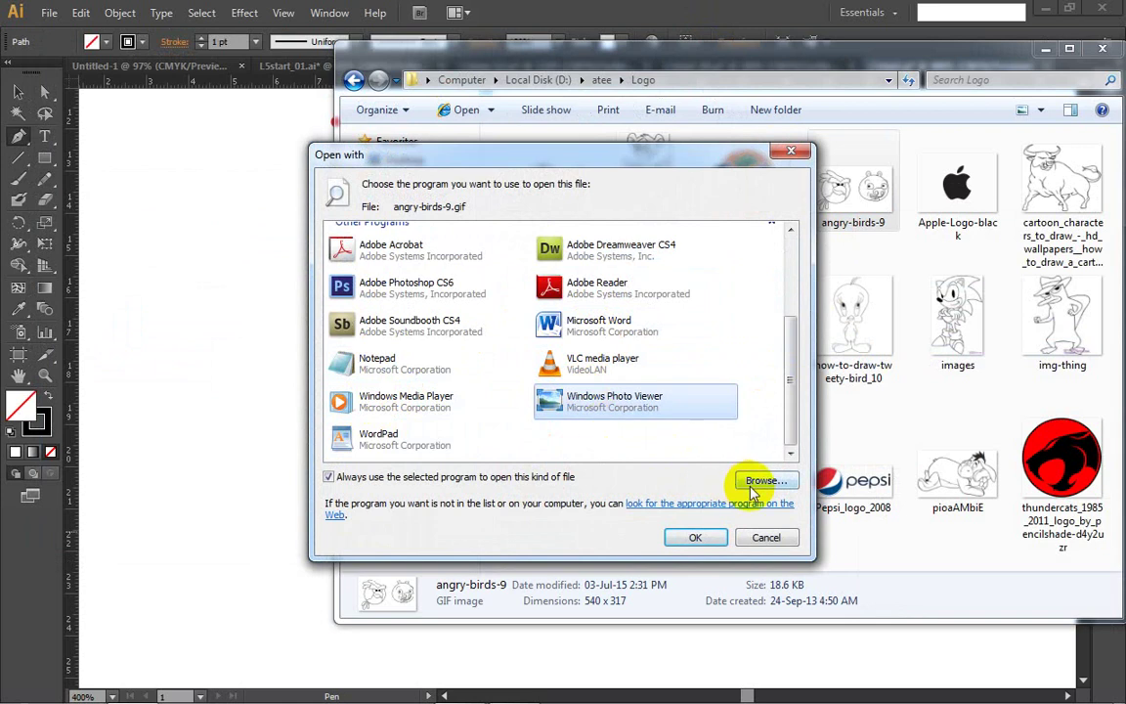
left_click(712, 538)
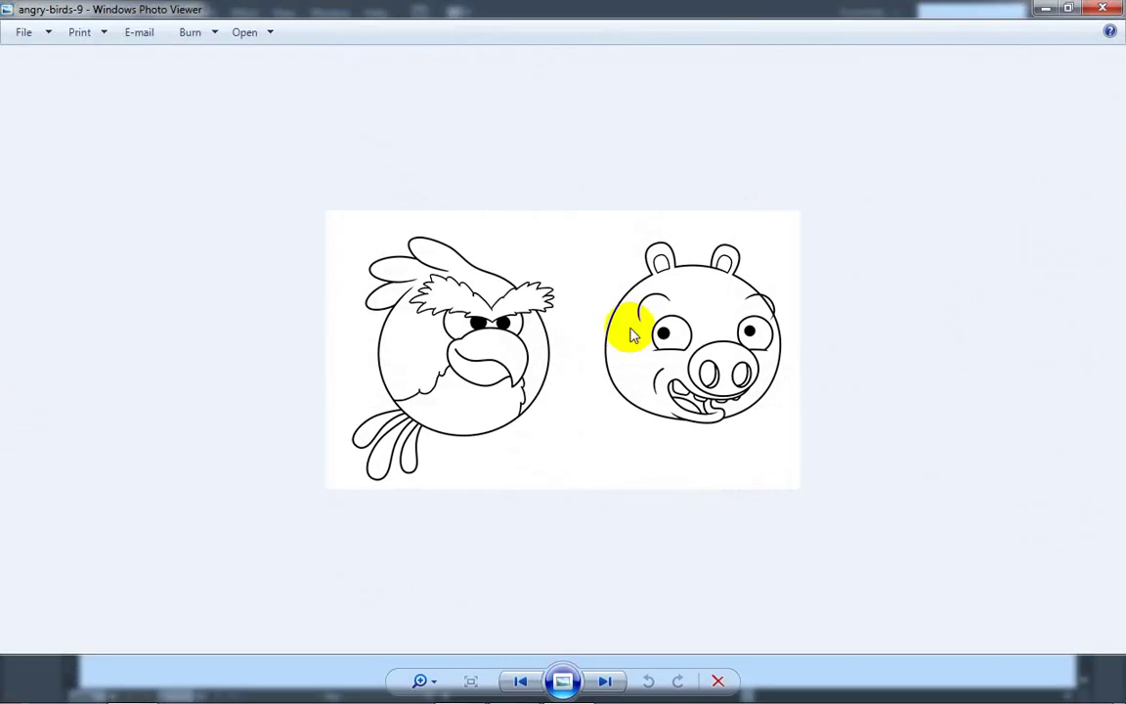
Step: Close the image, reopen angry-birds-9 from its folder to check the default viewer, and close it again
left_click(1103, 8)
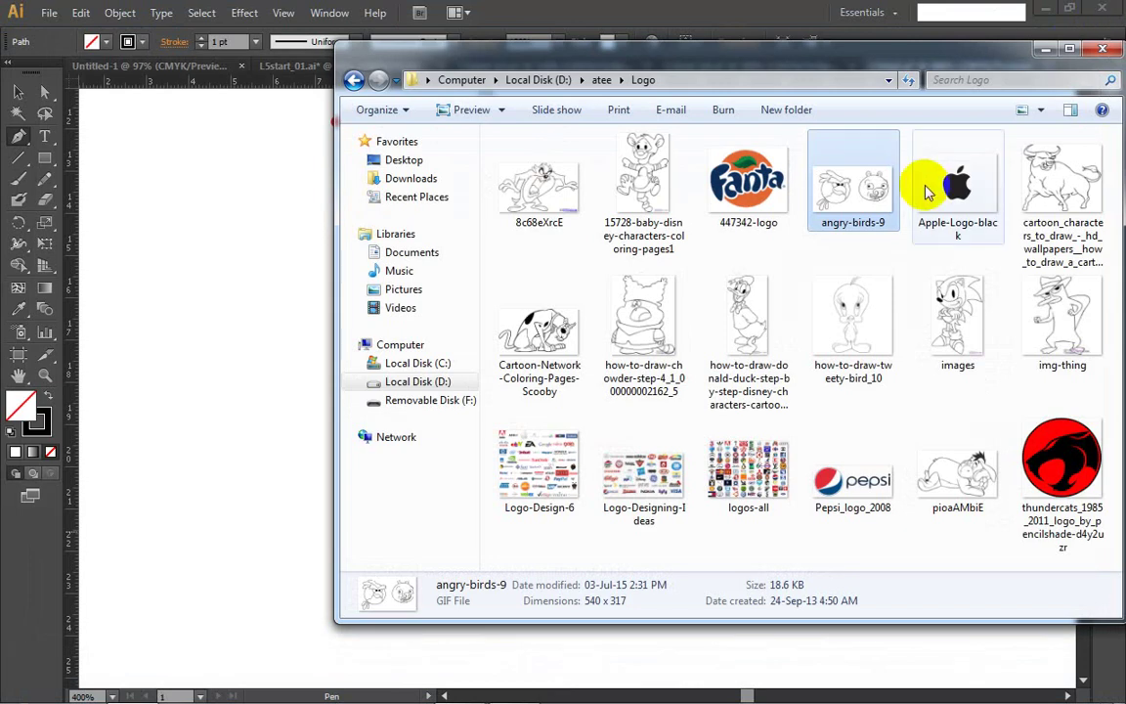
double_click(846, 192)
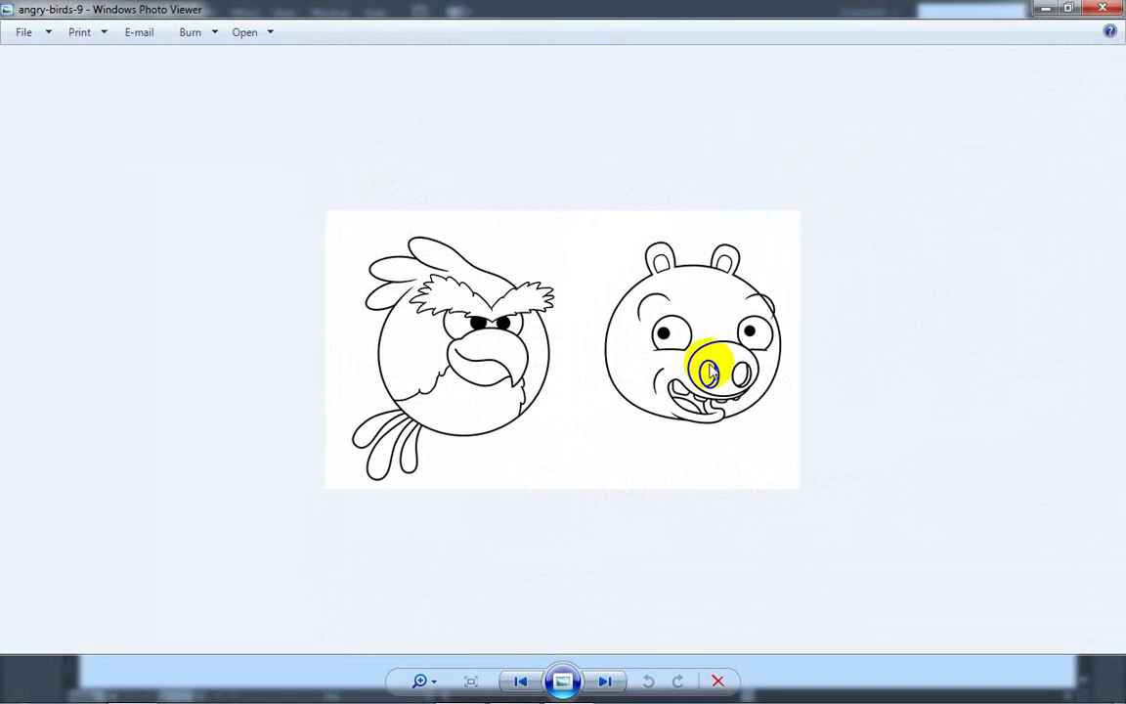
left_click(1103, 8)
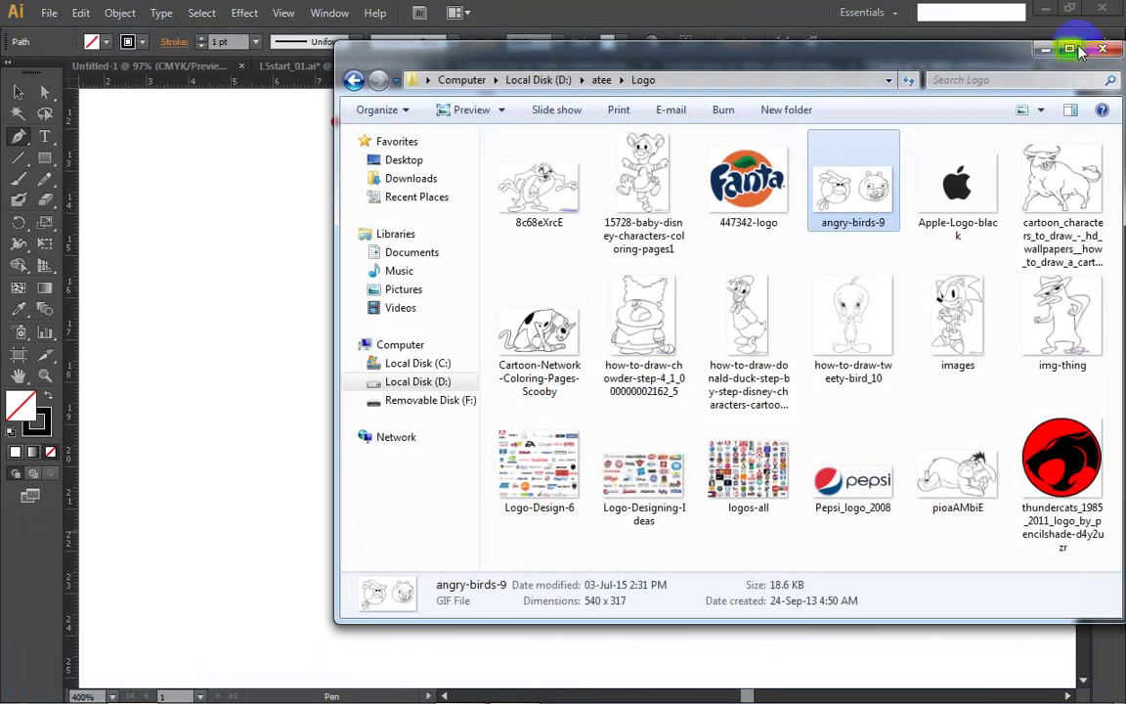
Step: Look over the cartoon line drawings in the Logo folder as tracing material, then close the folder window
left_click_drag(966, 58, 772, 75)
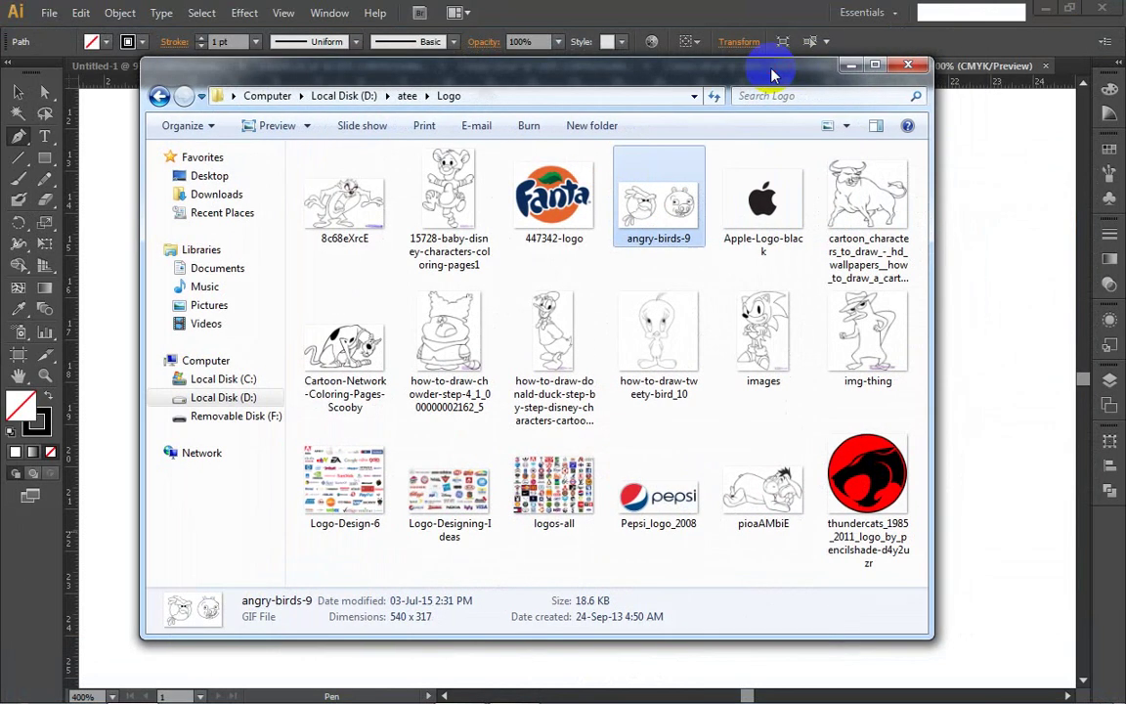
left_click(652, 332)
left_click(437, 342)
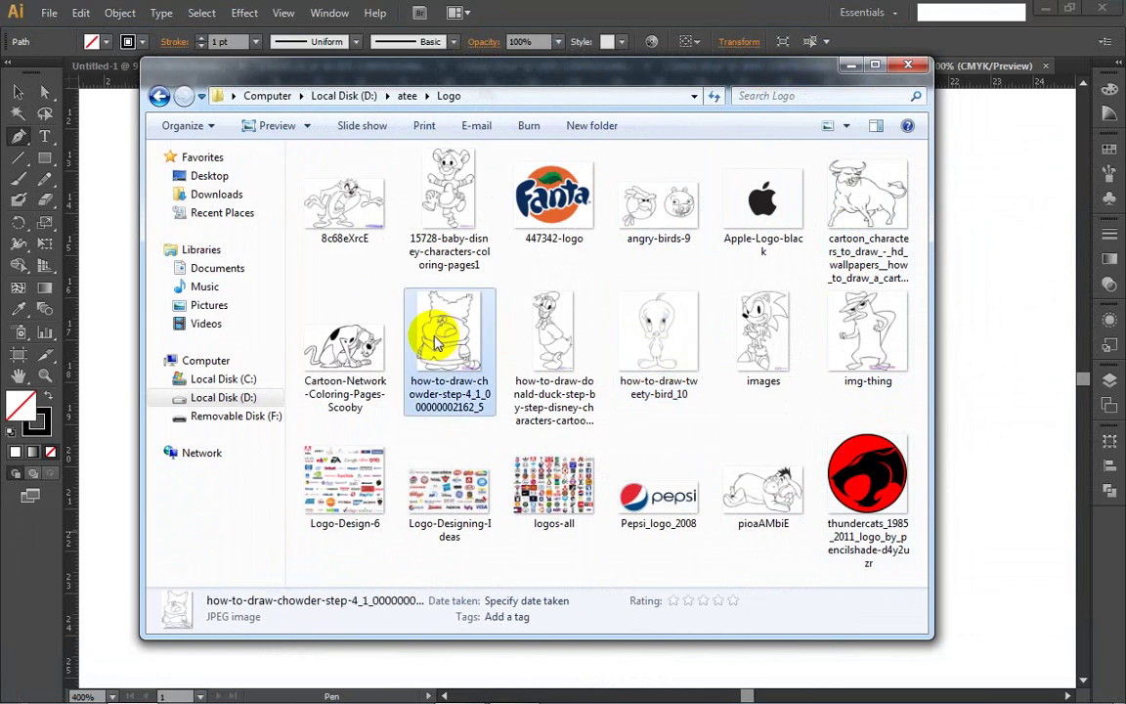
left_click(339, 328)
left_click(341, 210)
left_click(462, 178)
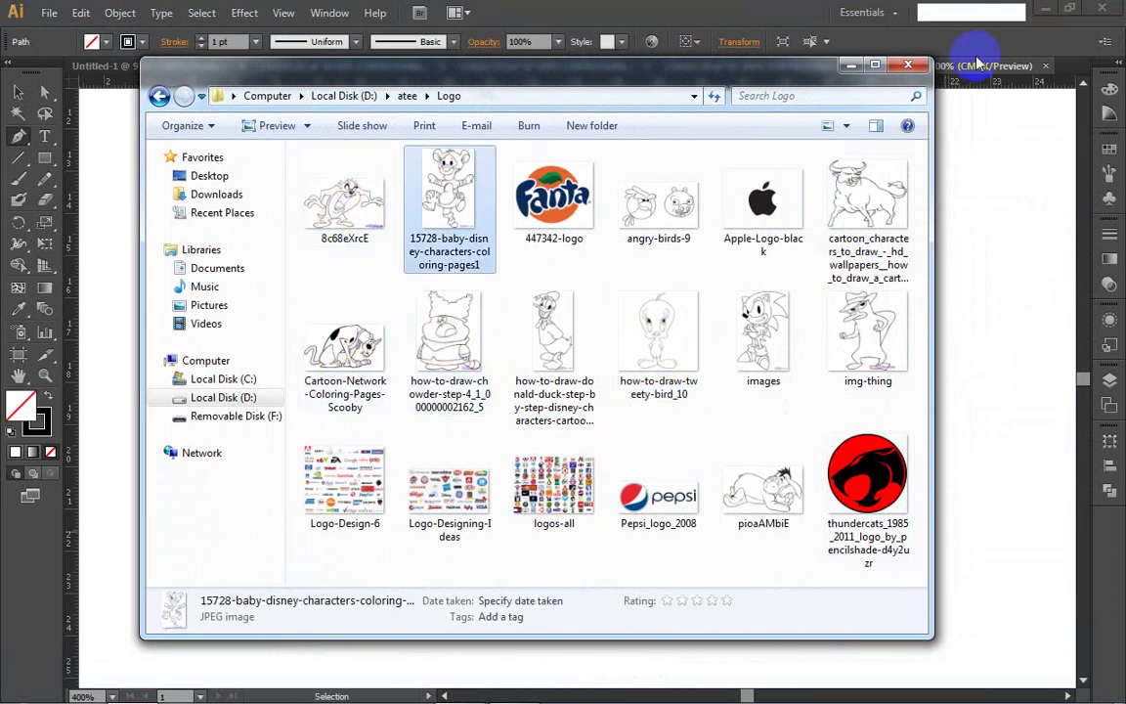
left_click(912, 66)
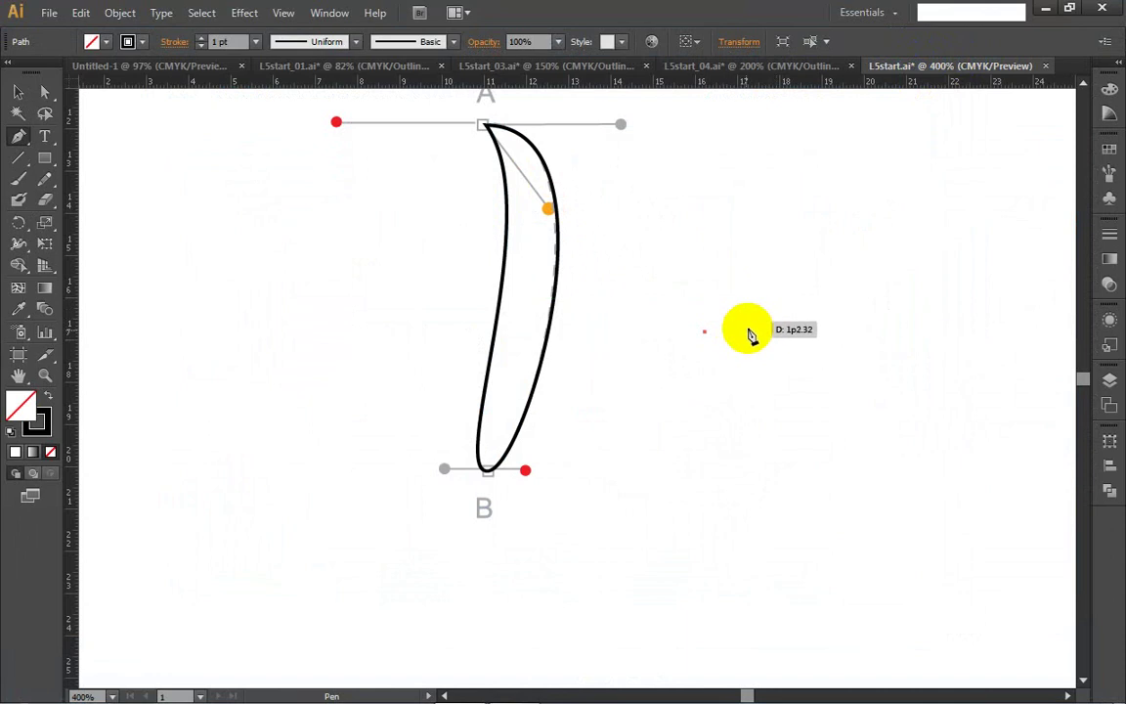
Step: Place a single anchor on the blank canvas right of the outline's middle and switch to the Selection tool
key("ctrl")
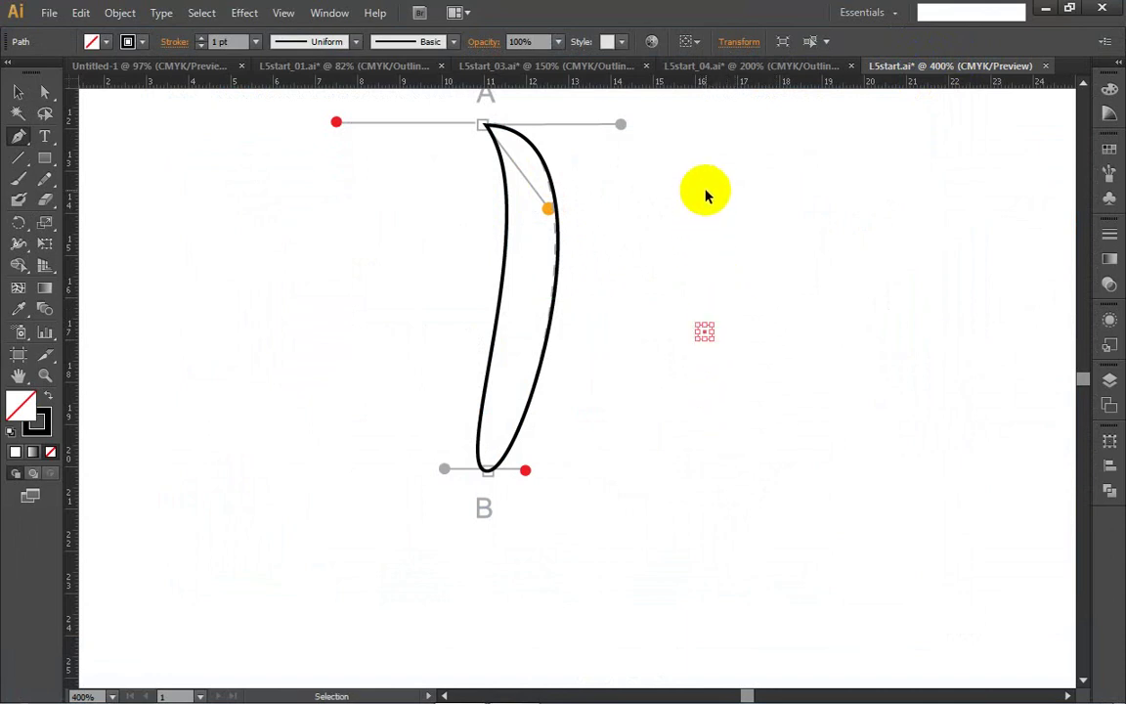
left_click(18, 92)
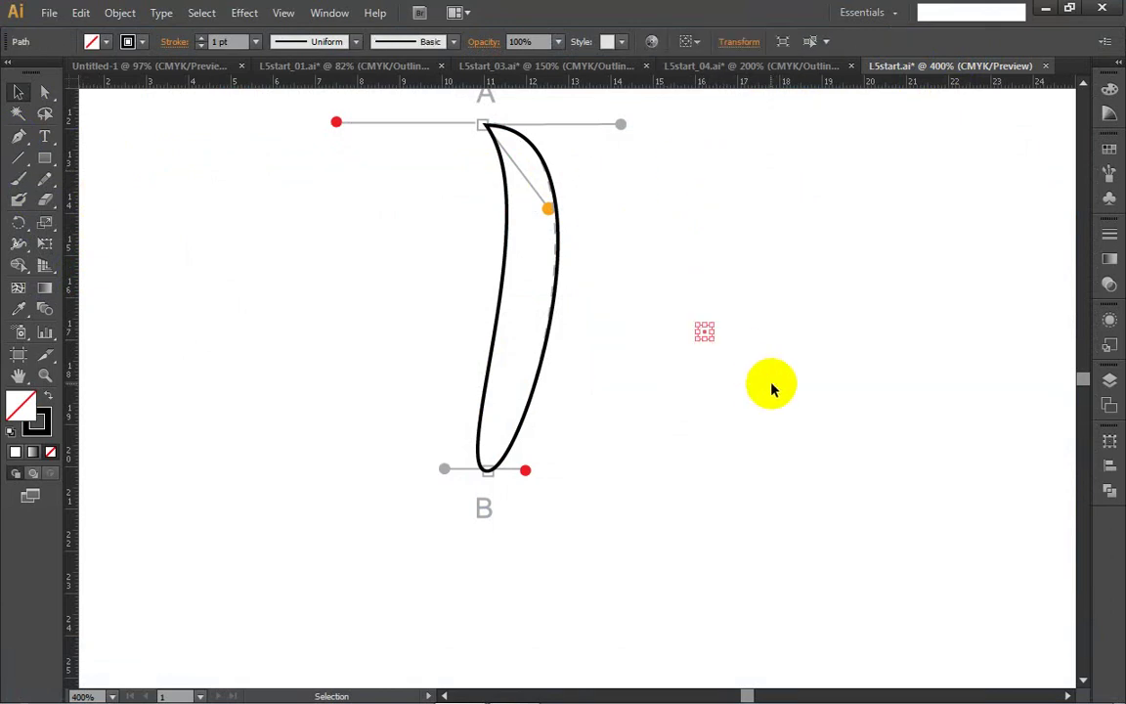
Step: Try to convert an anchor point on the blank canvas above the stray anchor and dismiss the resulting alerts
left_click(18, 136)
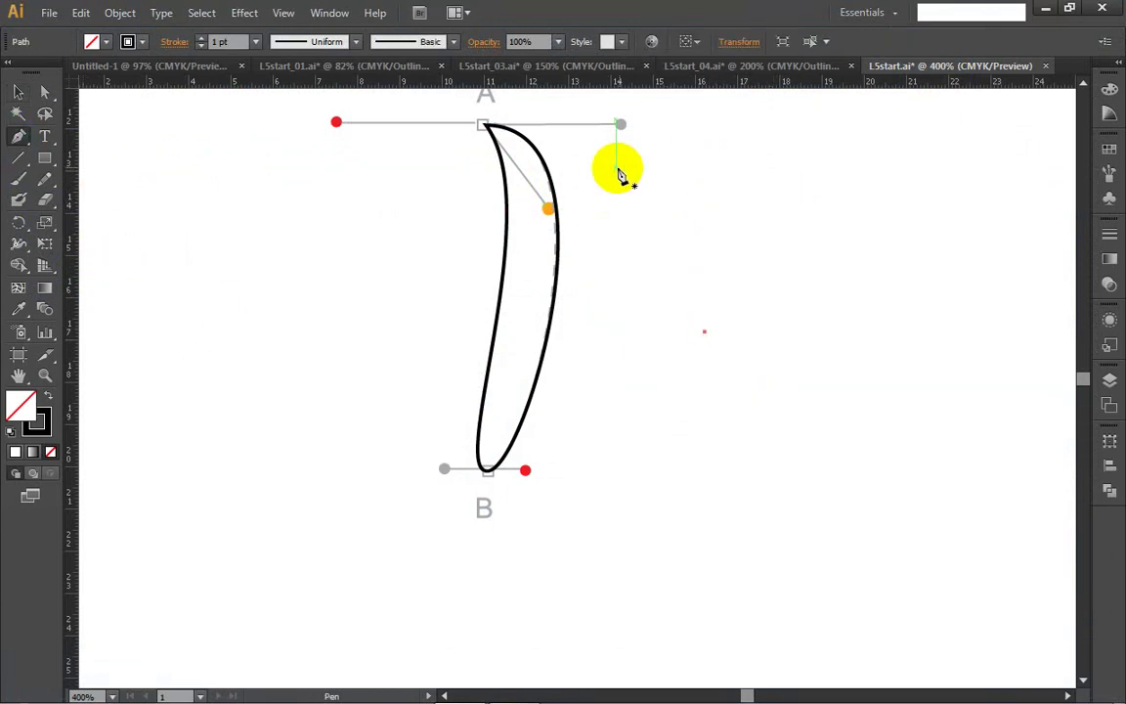
key("alt")
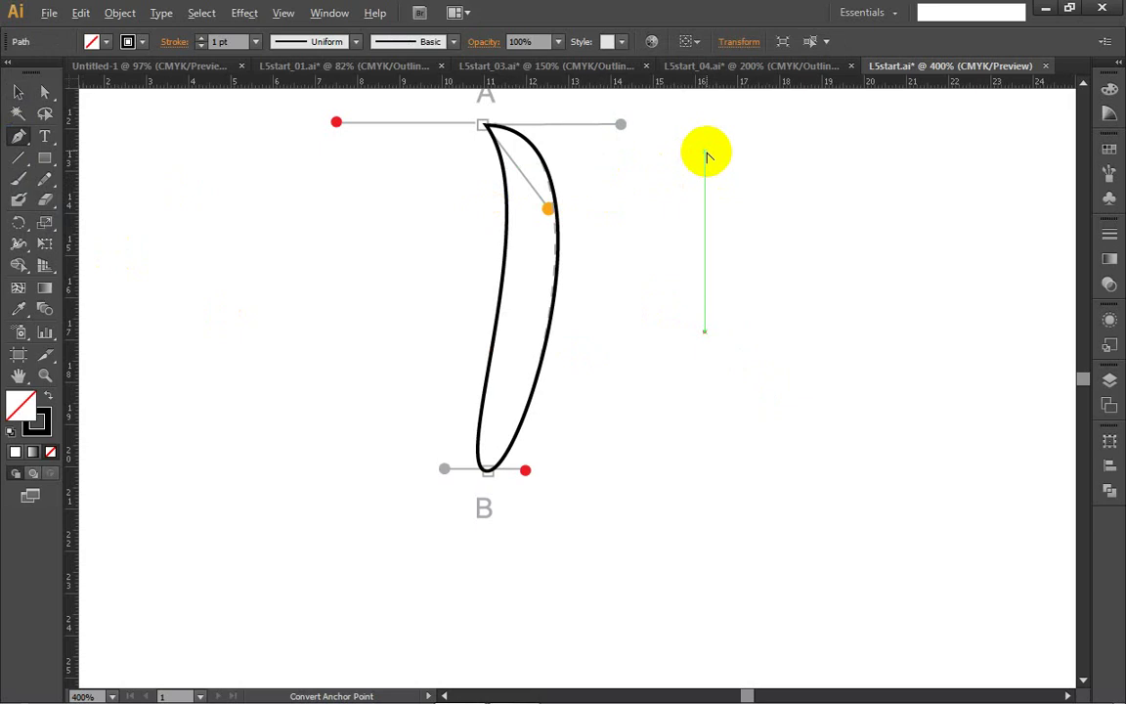
left_click(706, 148, "alt")
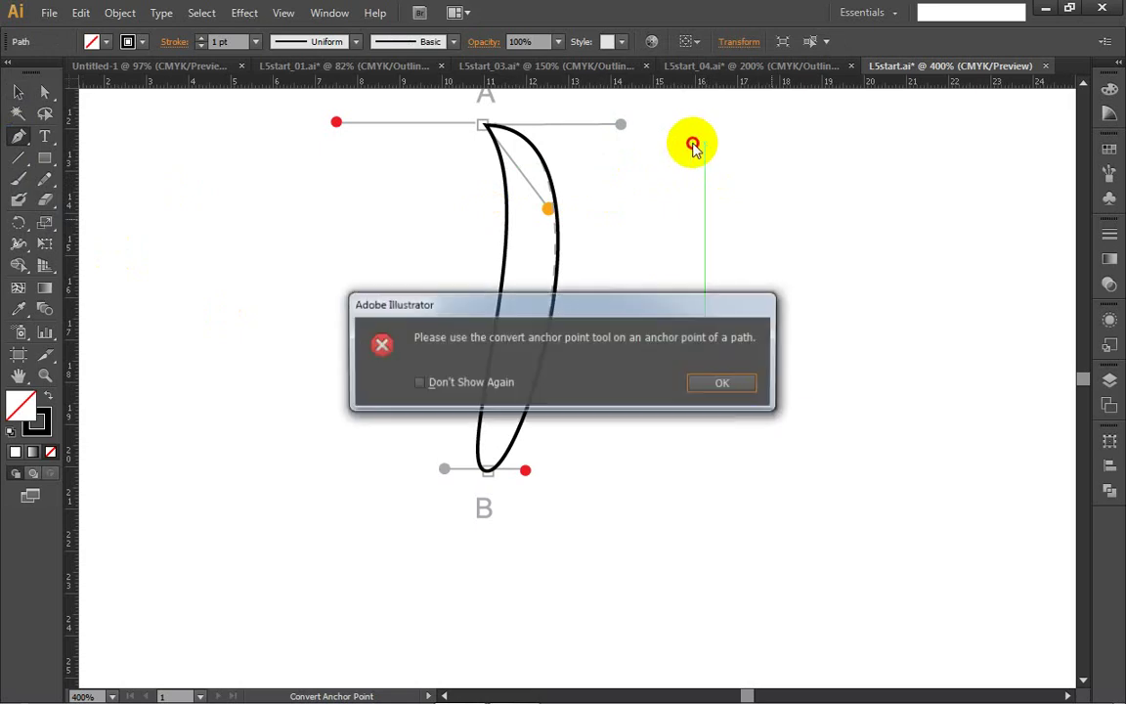
left_click(736, 382)
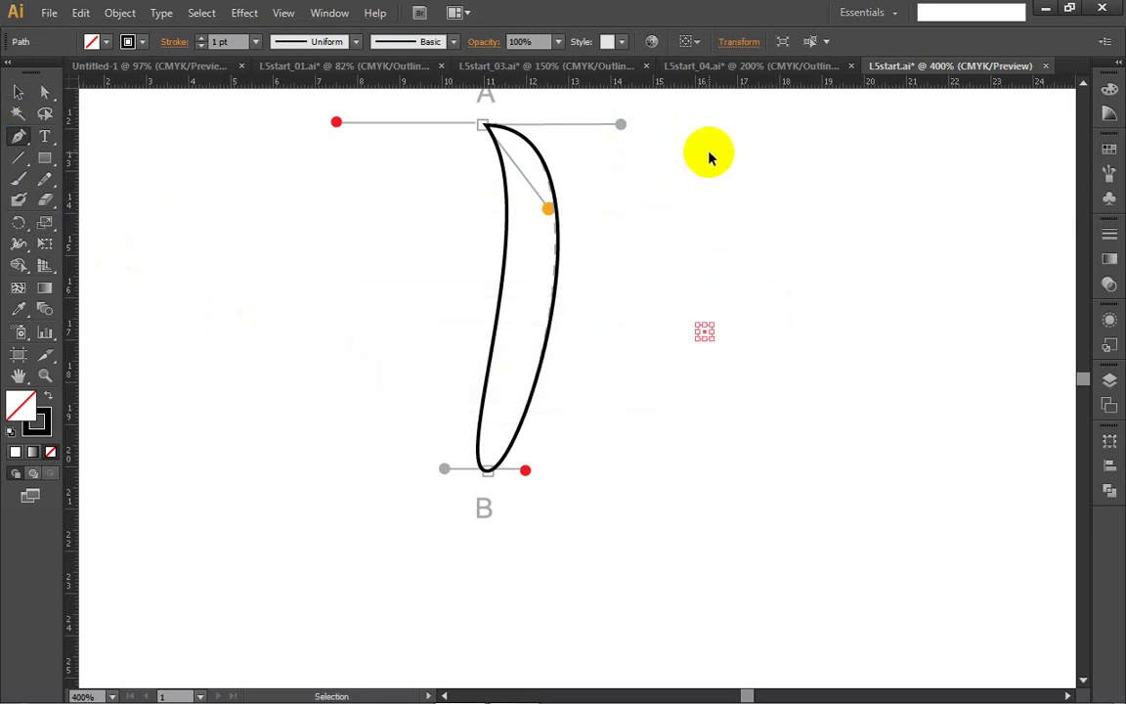
left_click(673, 154, "alt")
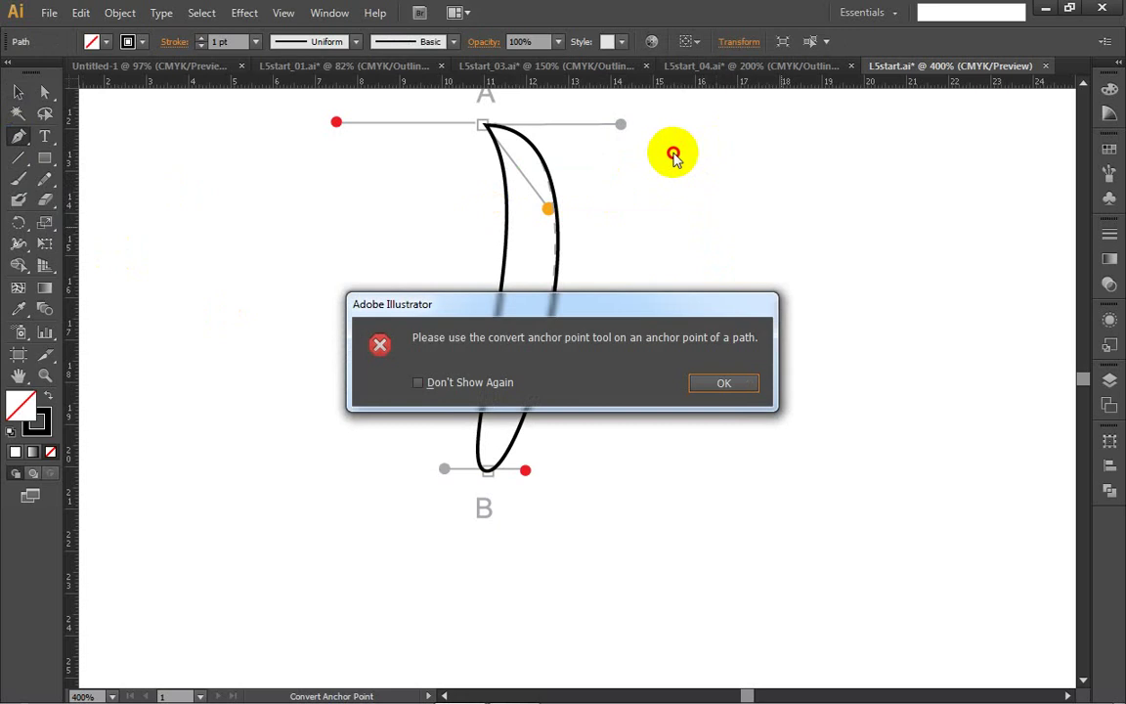
left_click(743, 385)
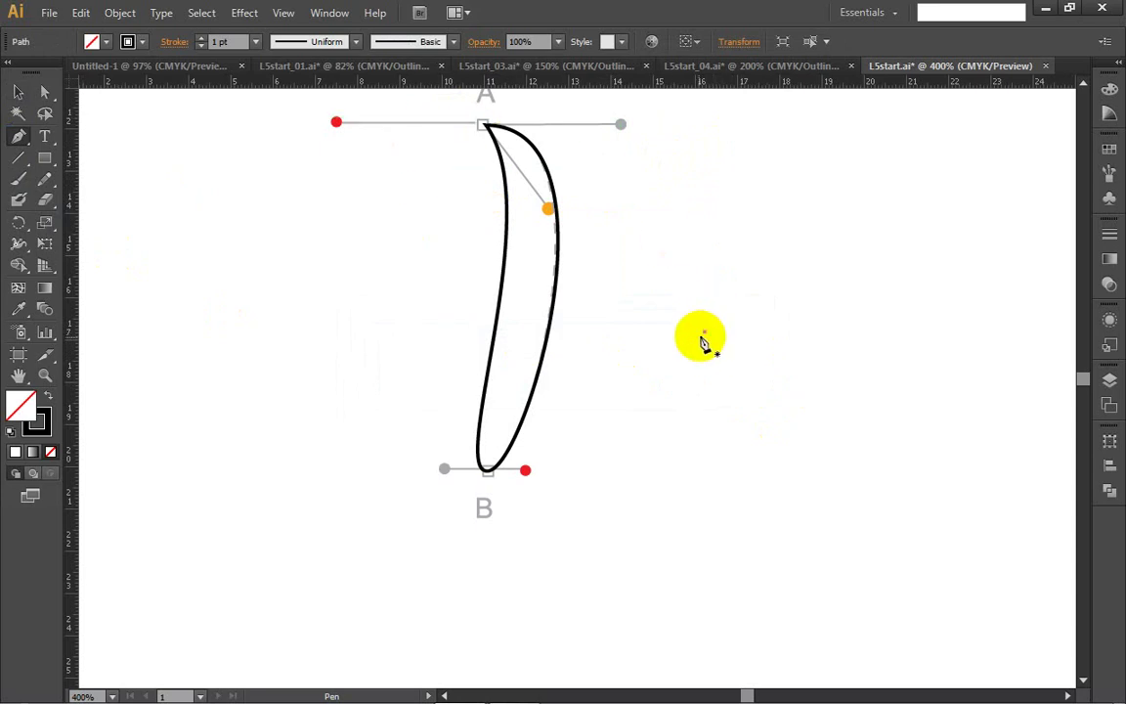
Step: Delete the stray single anchor right of the stem outline
left_click_drag(665, 269, 755, 403)
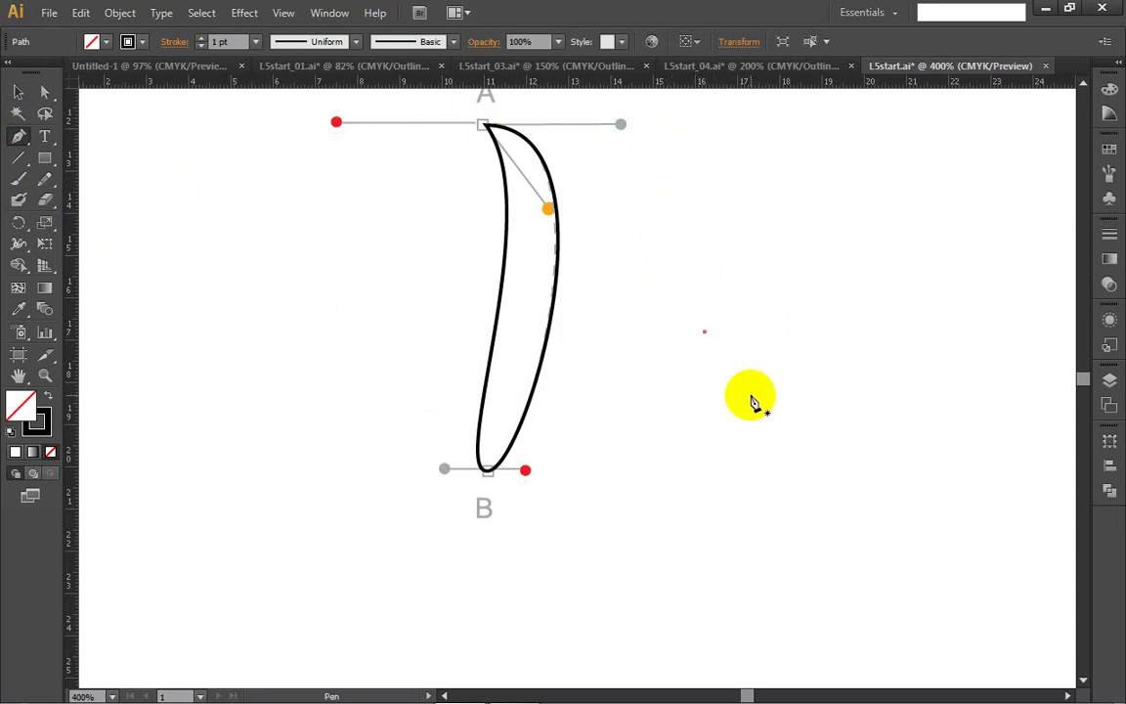
key("Delete")
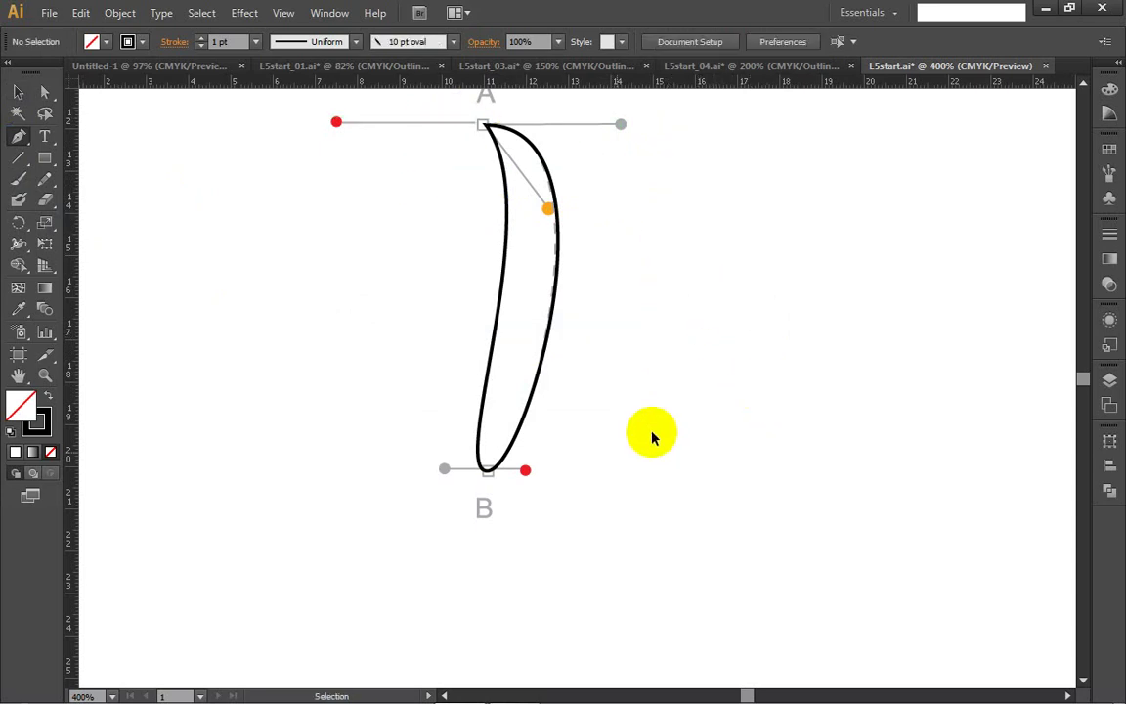
Step: Reshape the stem outline into a teardrop with a corner at B and a smooth, horizontal-handled anchor at A, and deselect it
left_click_drag(523, 486, 528, 475)
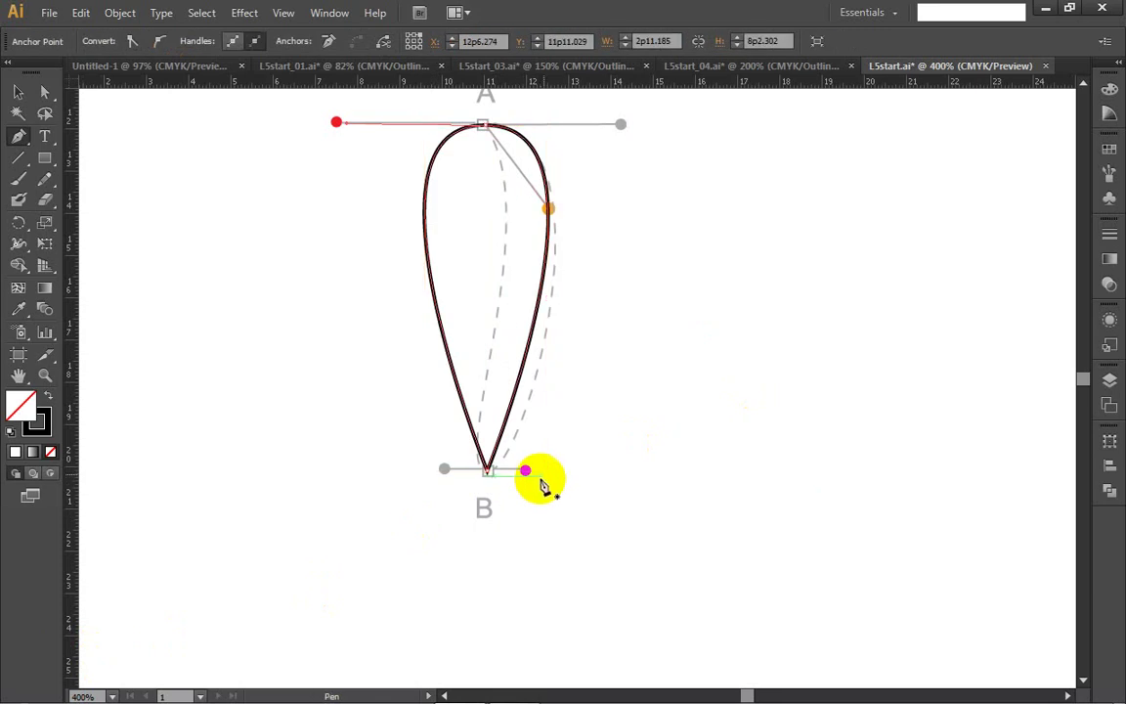
left_click_drag(485, 132, 486, 131)
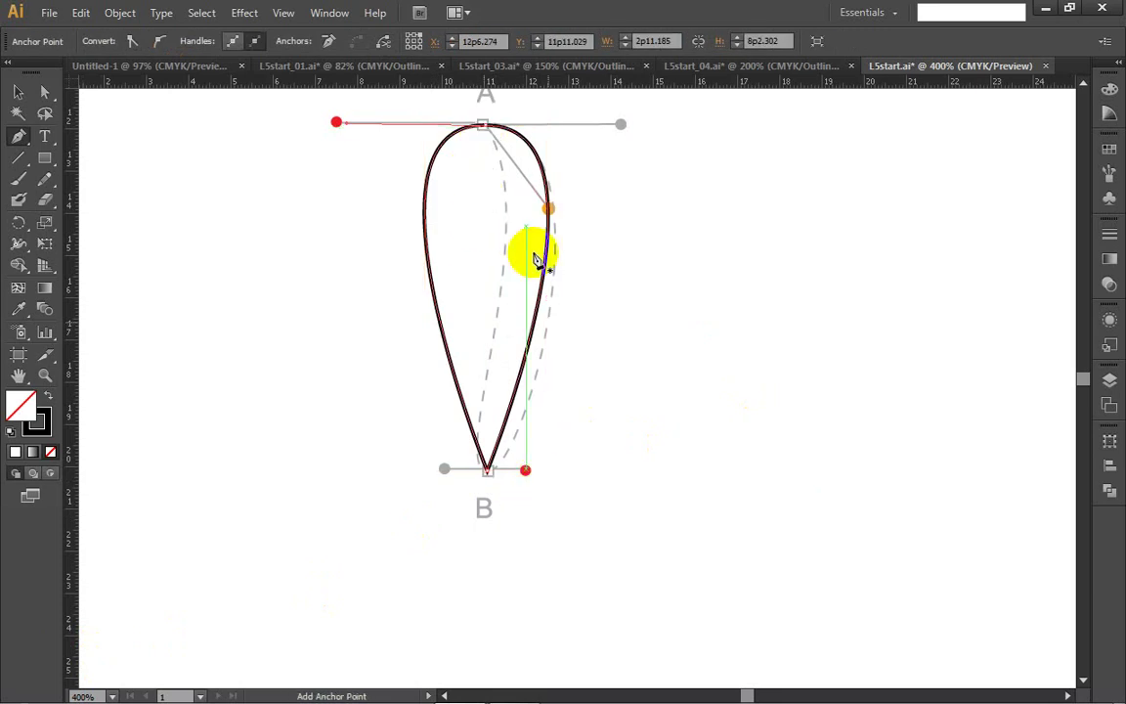
key("ctrl")
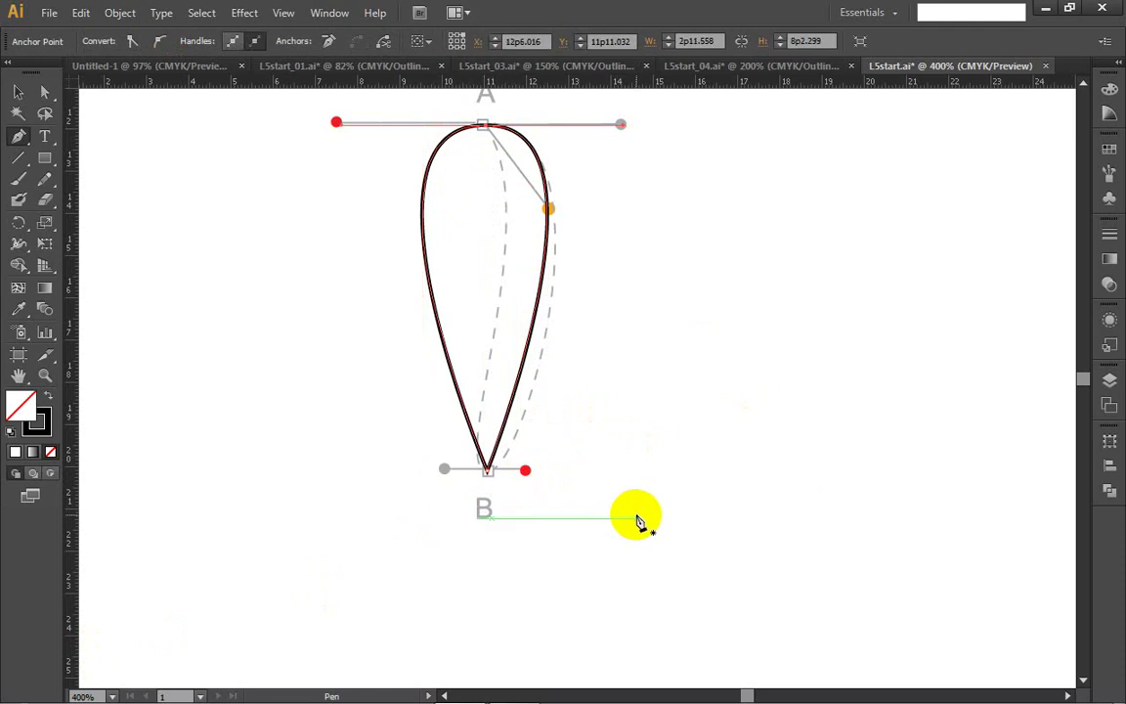
left_click(18, 92)
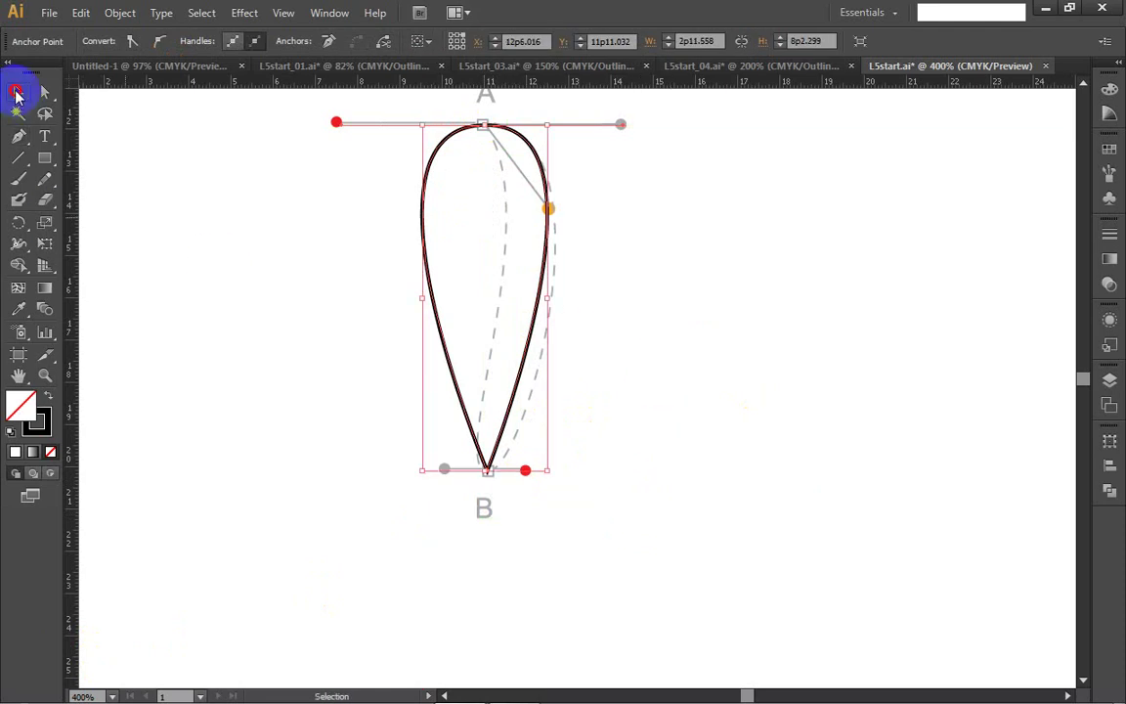
left_click(275, 304)
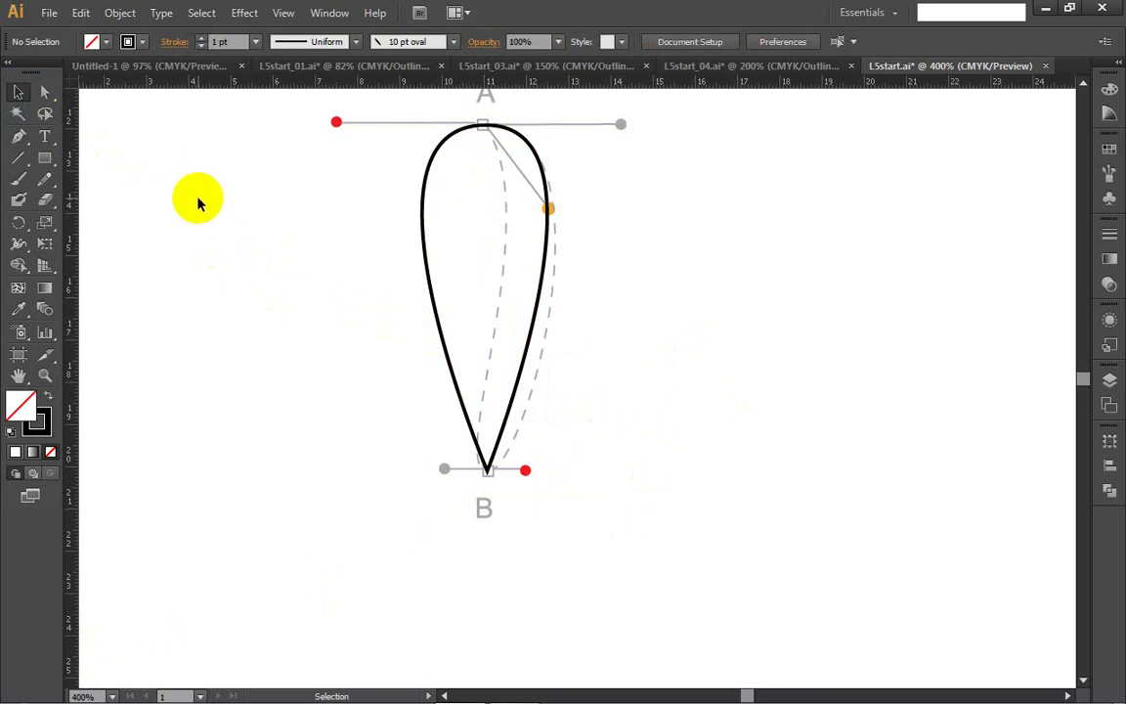
Step: Select the teardrop outline and pull anchor A's left direction handle to the red dot again
left_click(426, 250)
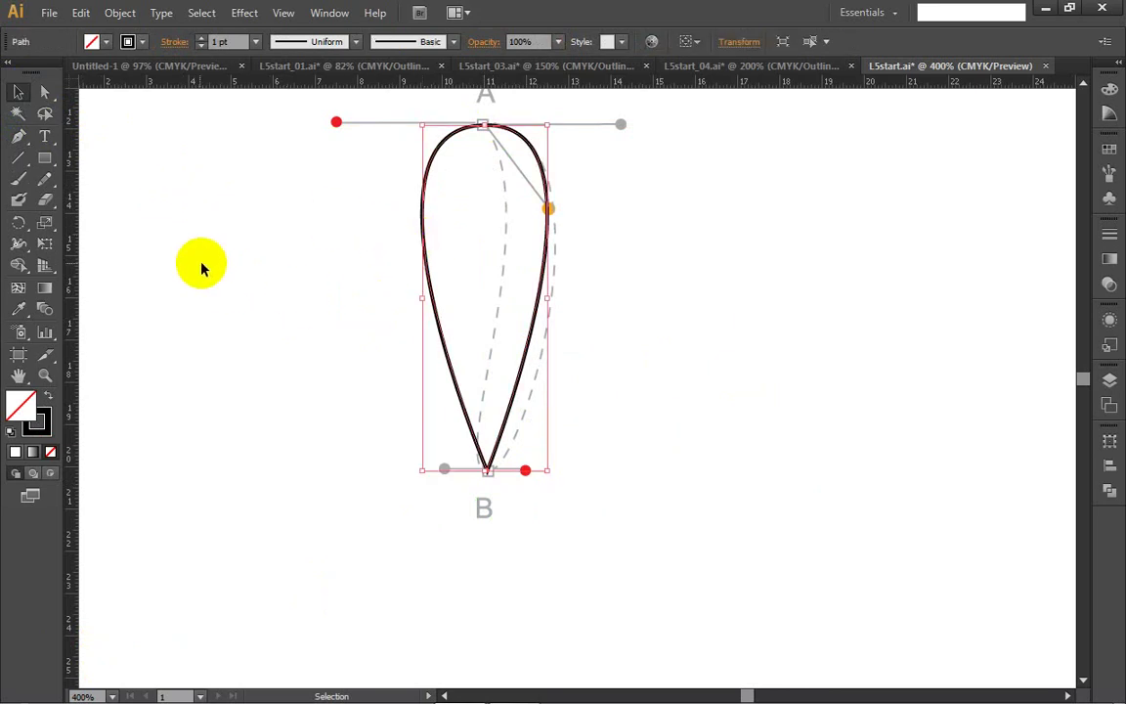
left_click(19, 136)
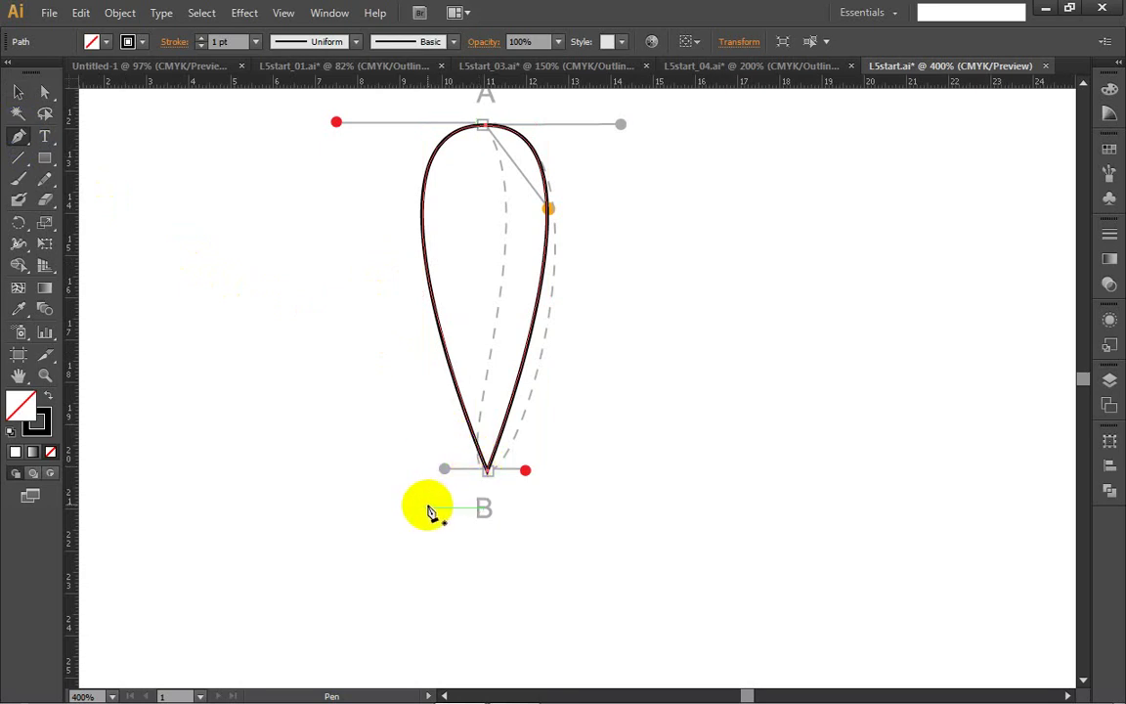
left_click(466, 112)
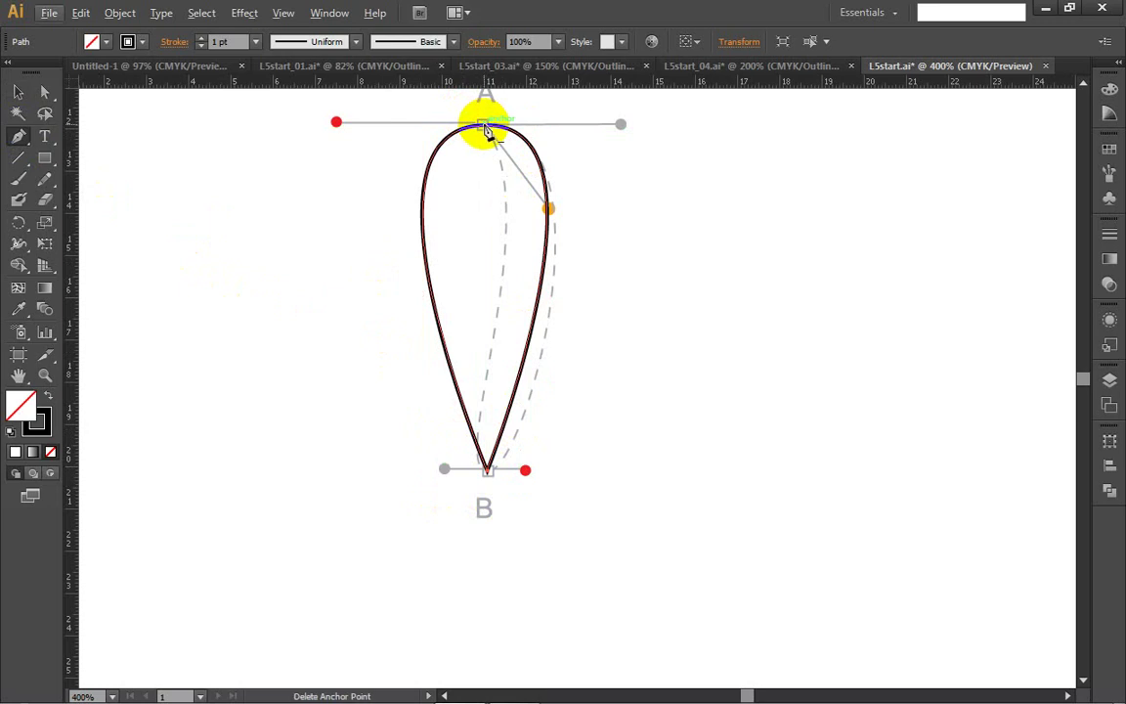
left_click_drag(485, 125, 351, 131)
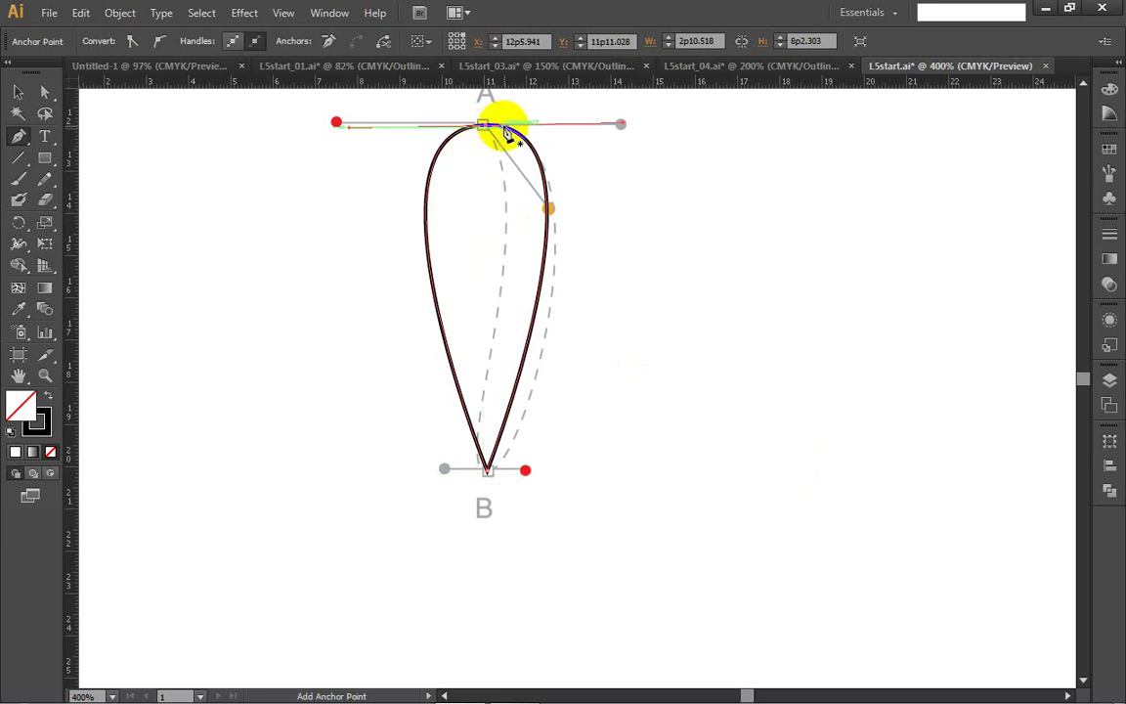
left_click(549, 206)
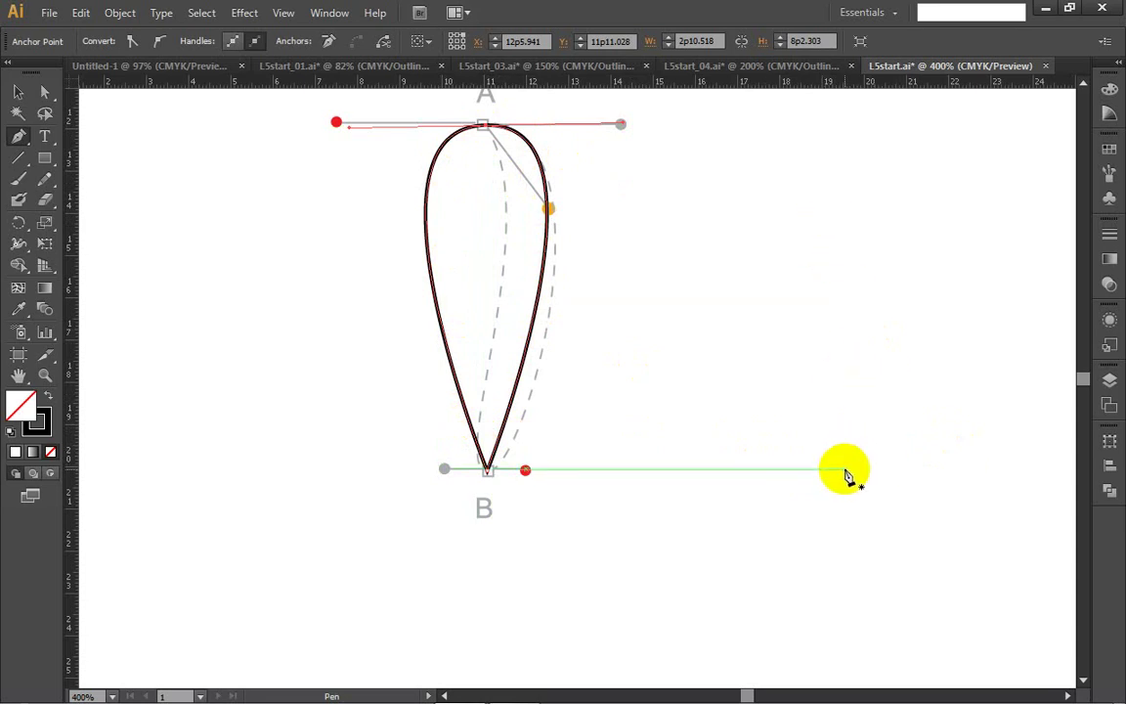
key("minus")
key("p")
left_click(845, 465)
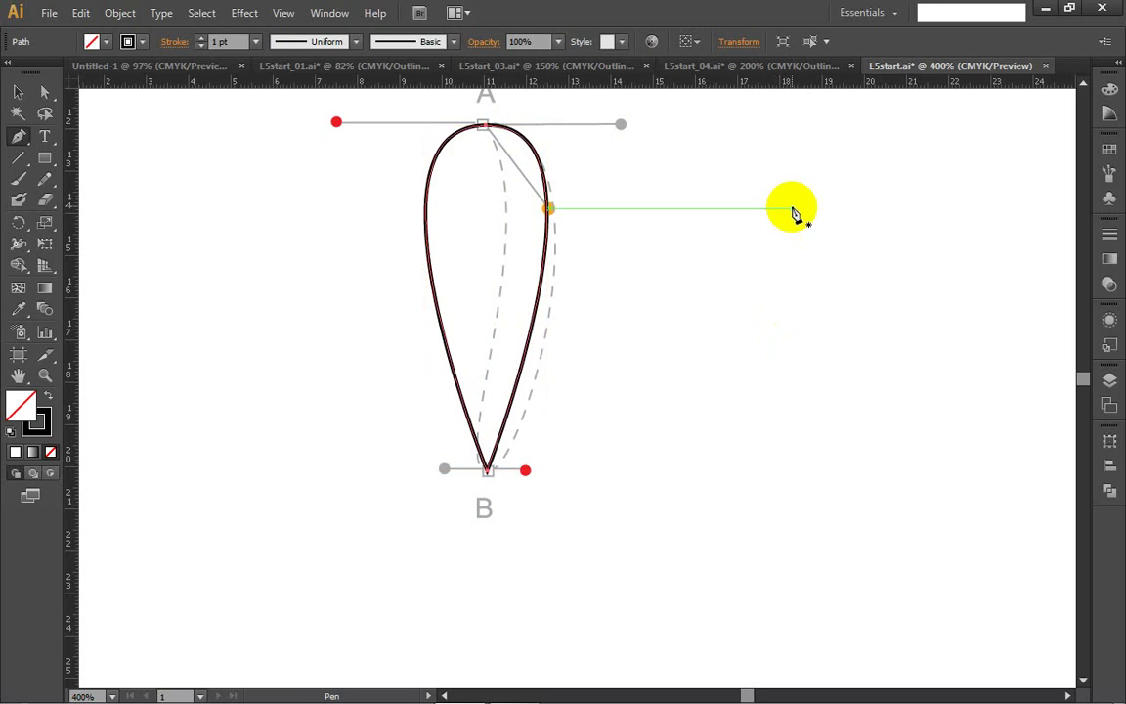
Step: Draw a closed teardrop about 2p3 wide and 7p3 high right of the template, with a smooth top anchor and a corner bottom anchor
left_click_drag(829, 126, 927, 124)
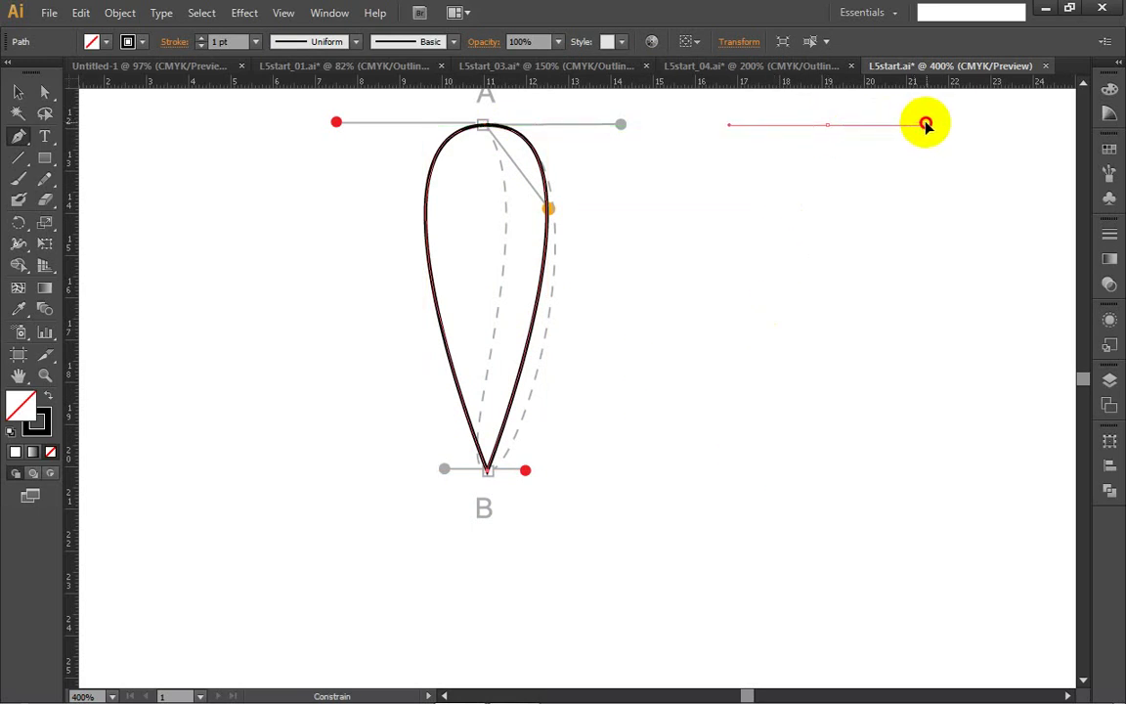
left_click_drag(924, 127, 924, 125)
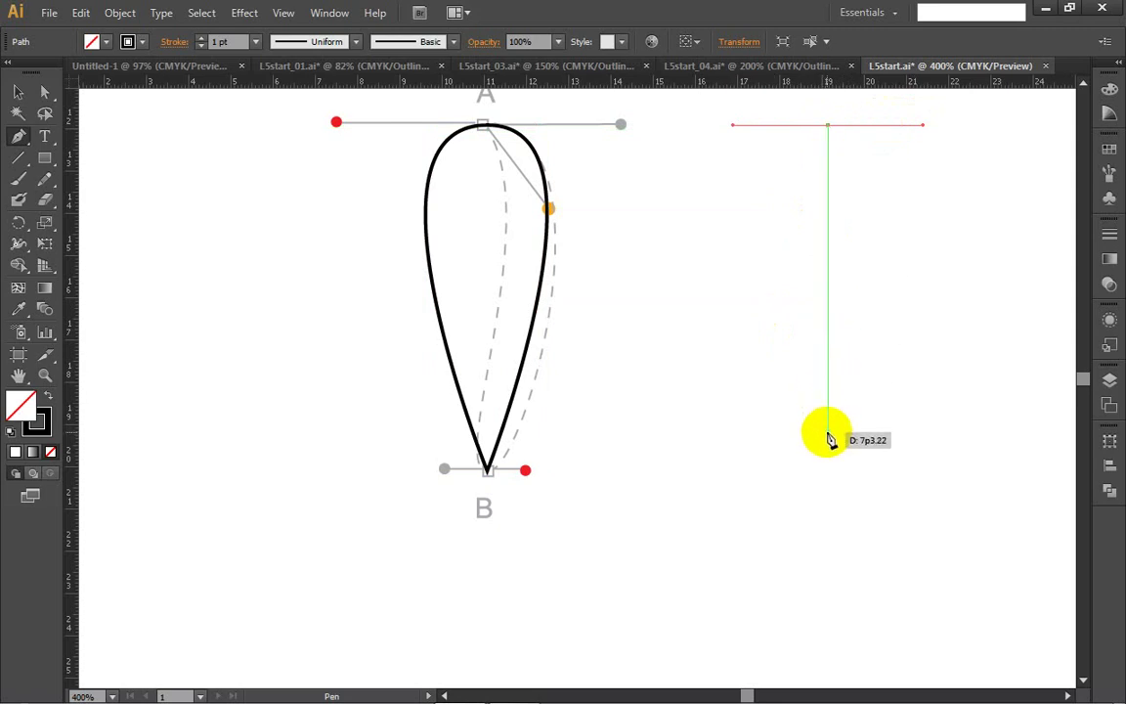
left_click(828, 434)
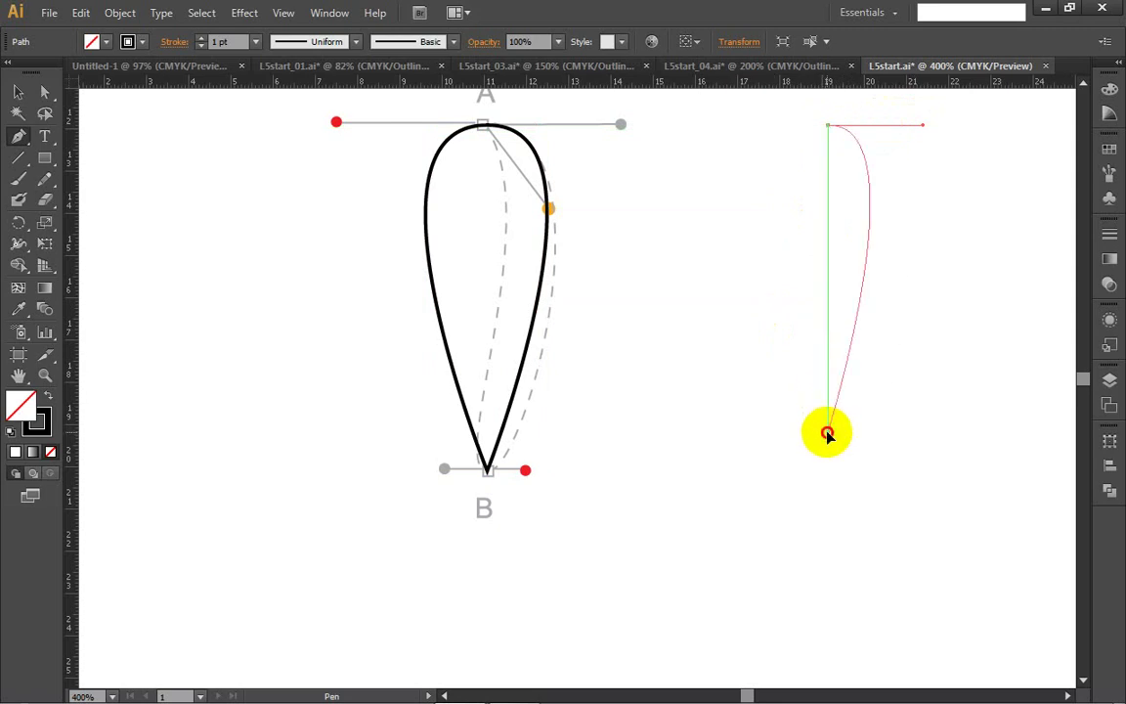
left_click(827, 434)
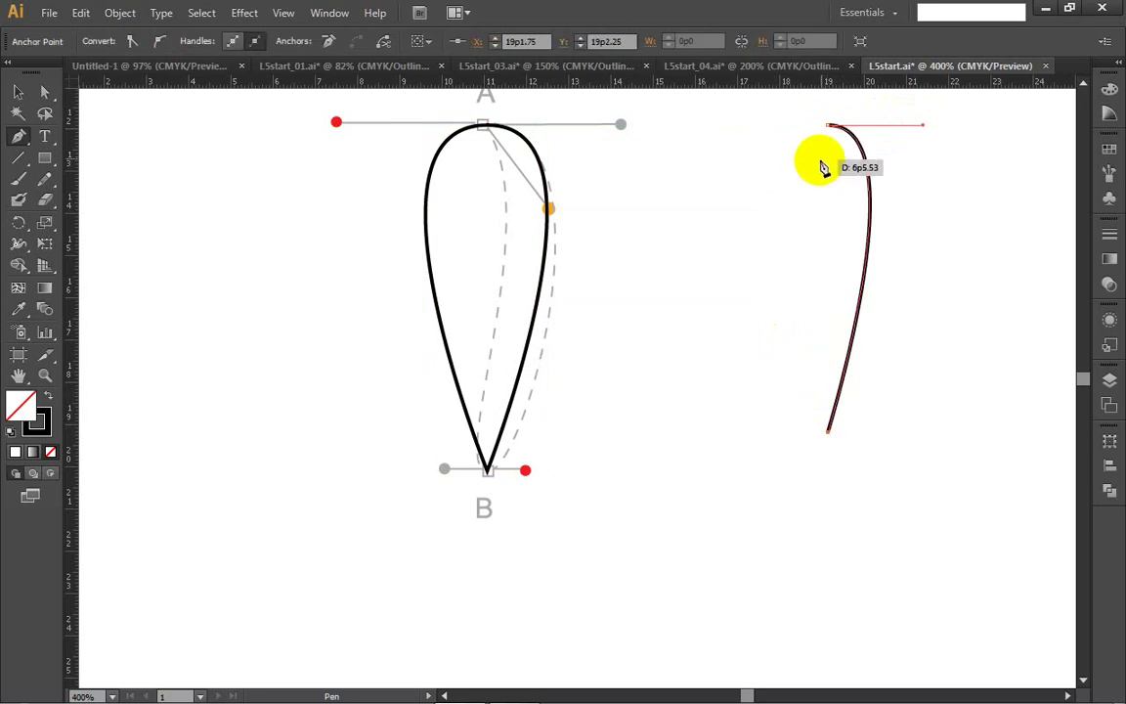
left_click(827, 127)
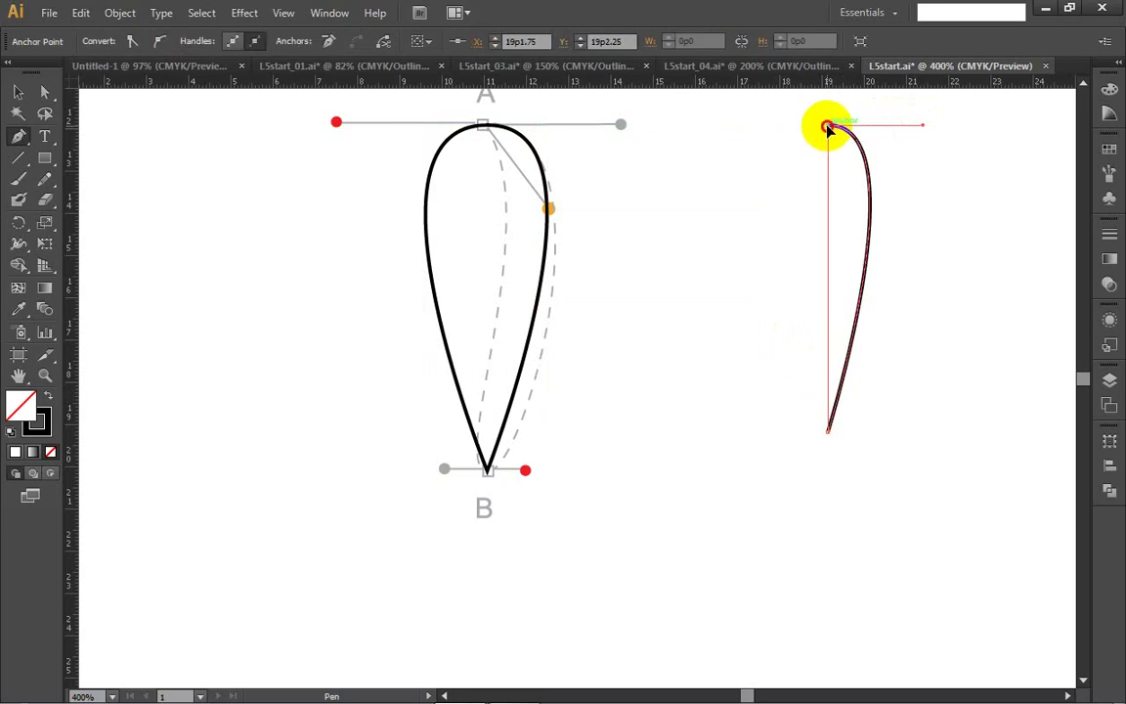
left_click_drag(827, 127, 947, 132)
key("shift")
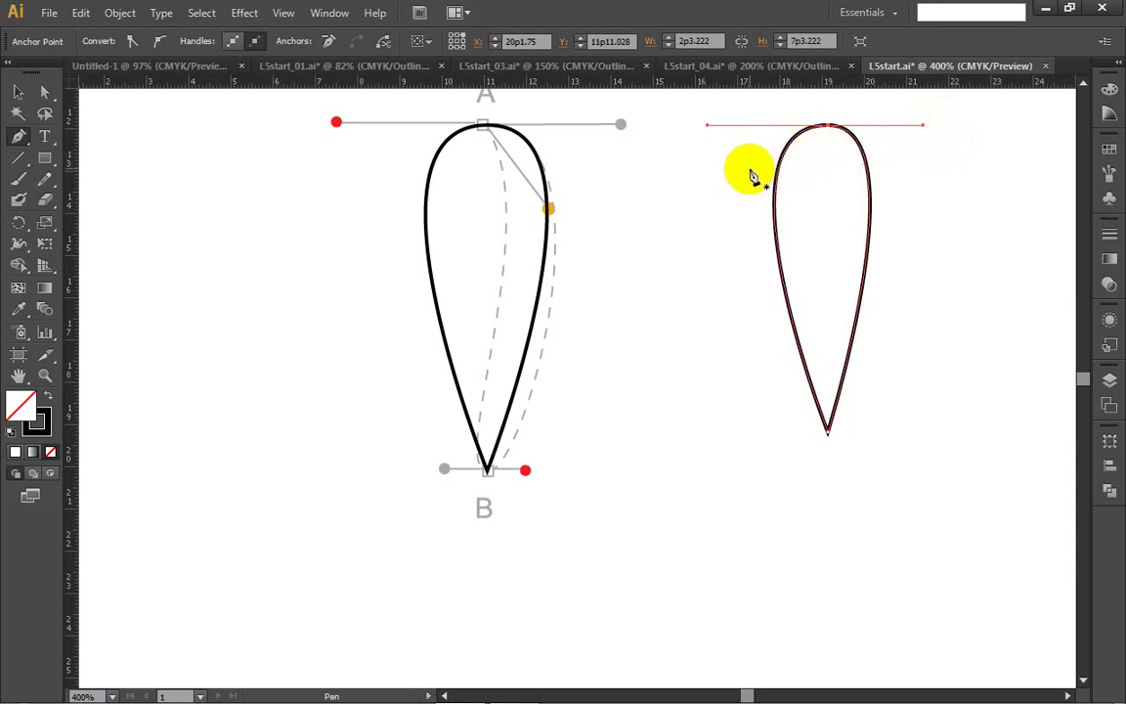
Step: Bend the new teardrop into a stem by swinging its top-left handle down to the right, adding horizontal handles at its base, and deselecting it
key("alt")
left_click_drag(711, 128, 872, 205)
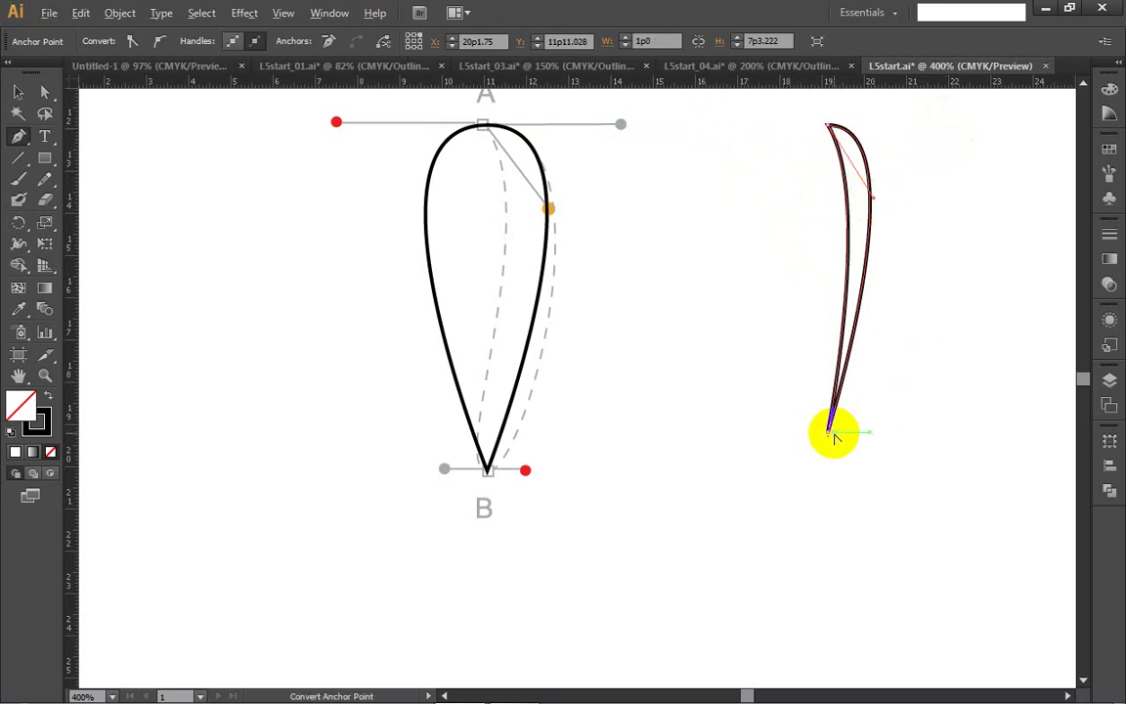
left_click_drag(828, 435, 775, 440)
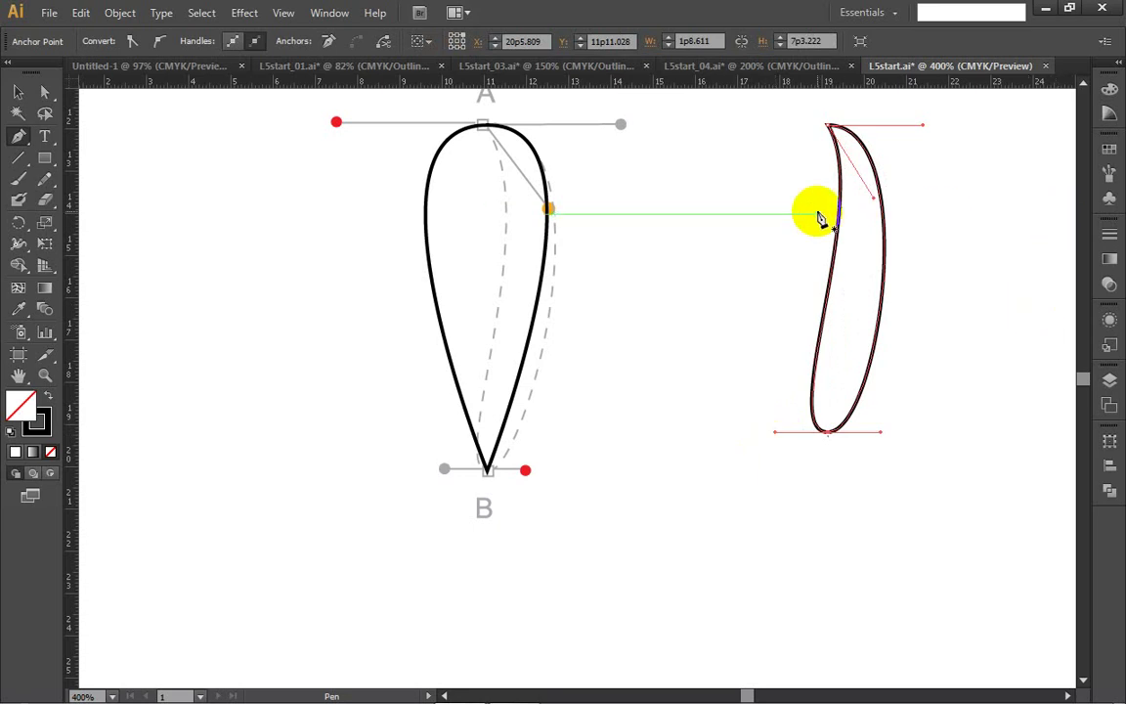
key("ctrl")
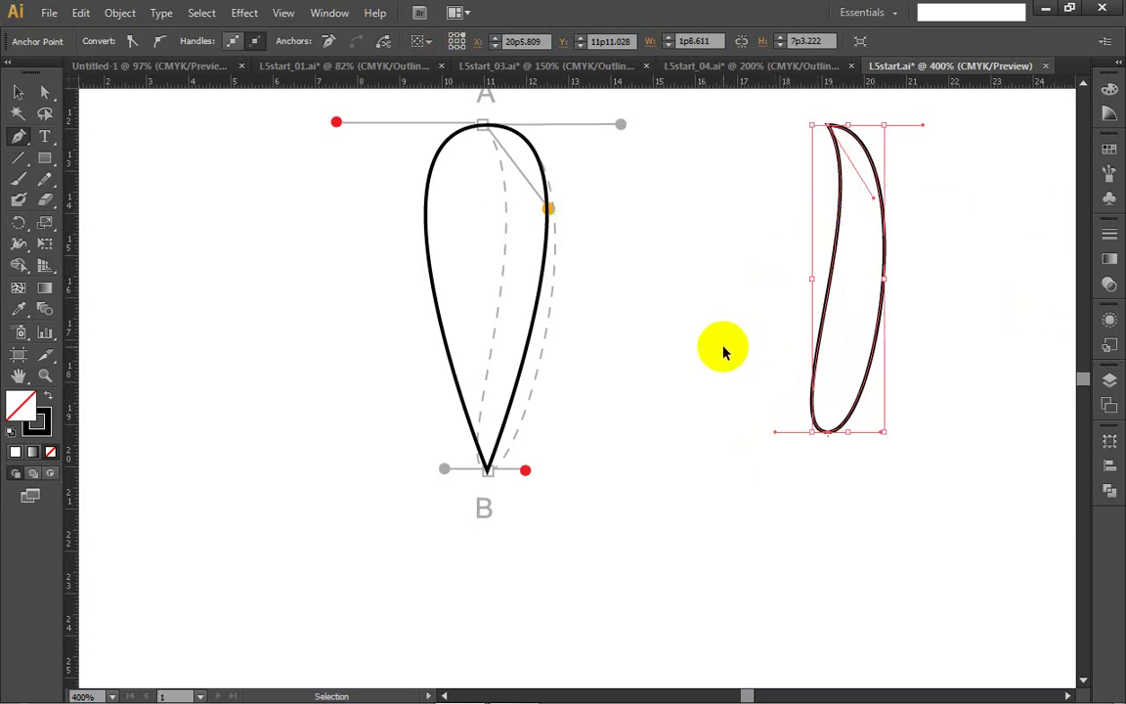
left_click(724, 352, "ctrl")
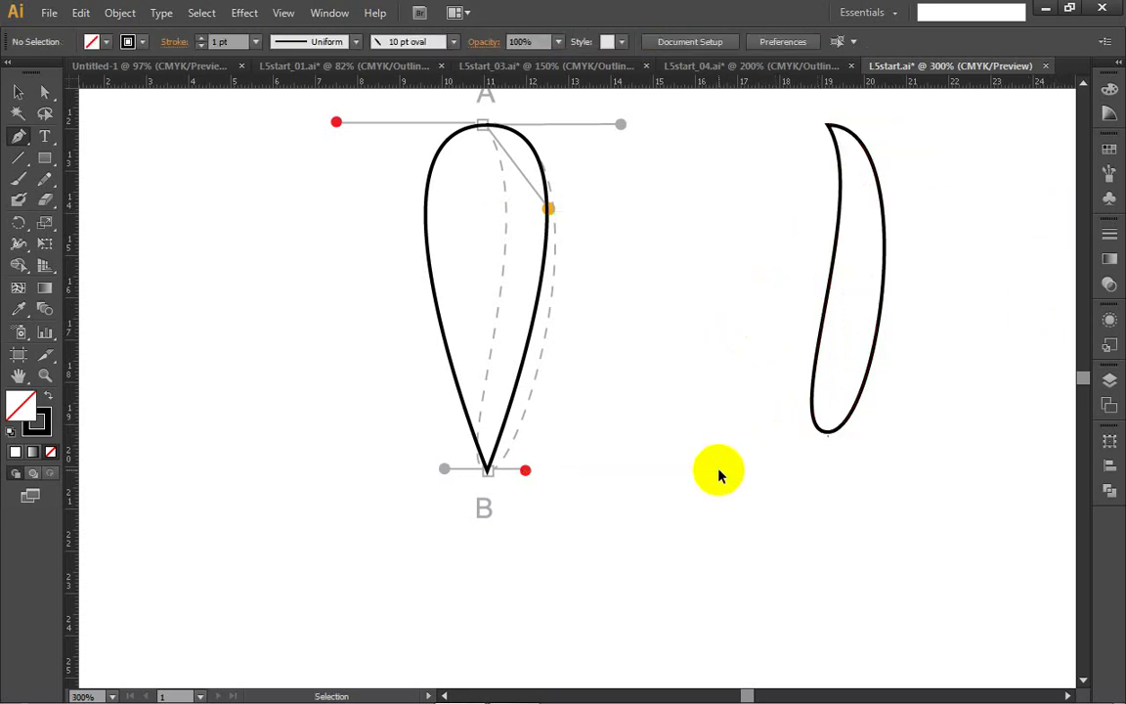
Step: Draw a curve about 6p4 high below the finished stem, from a smooth top anchor with horizontal handles to a corner bottom anchor
key("ctrl+minus")
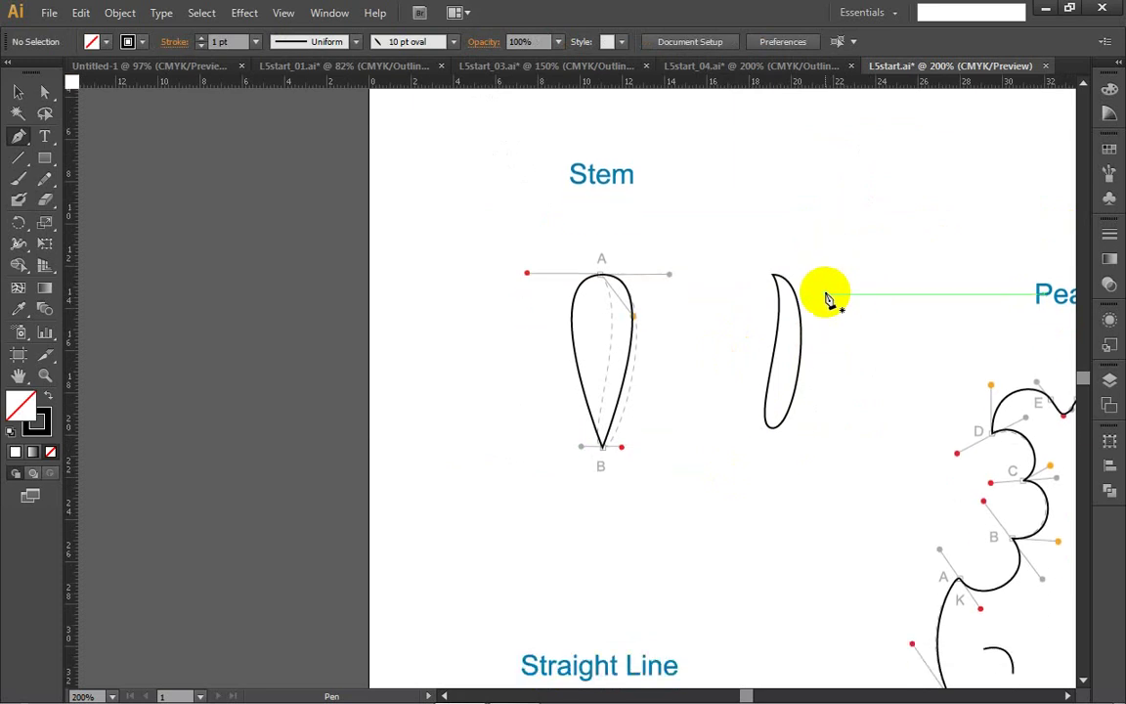
scroll(827, 303, "down", 1)
left_click_drag(736, 513, 602, 515)
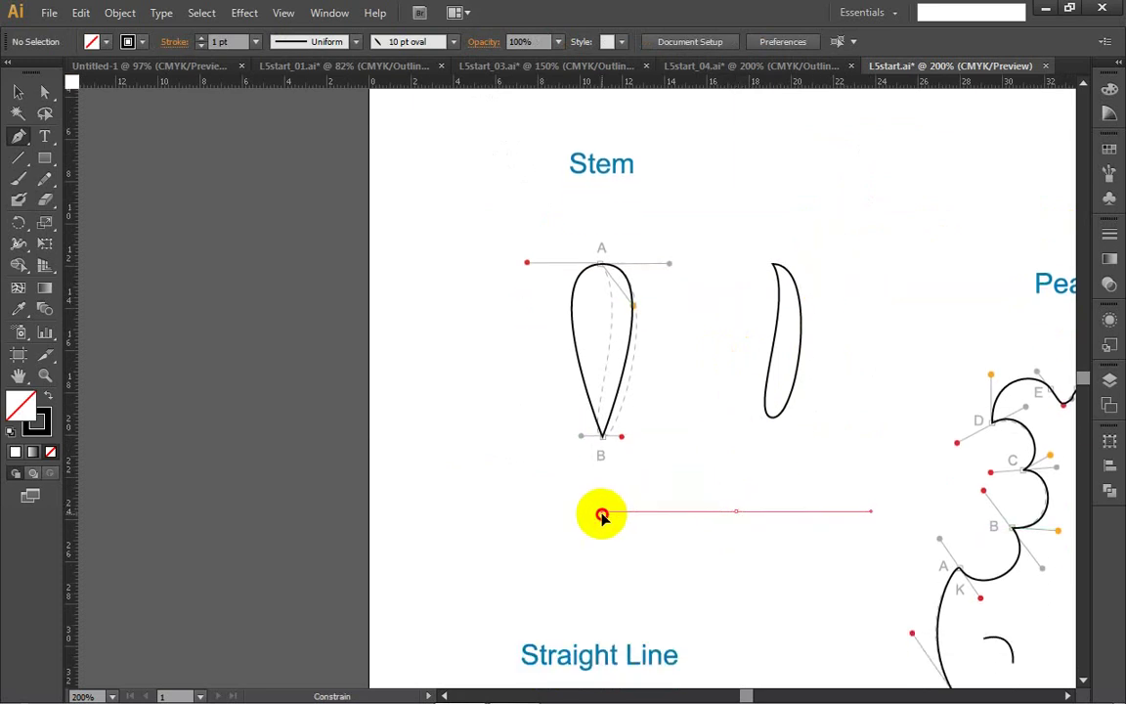
scroll(724, 570, "down", 3)
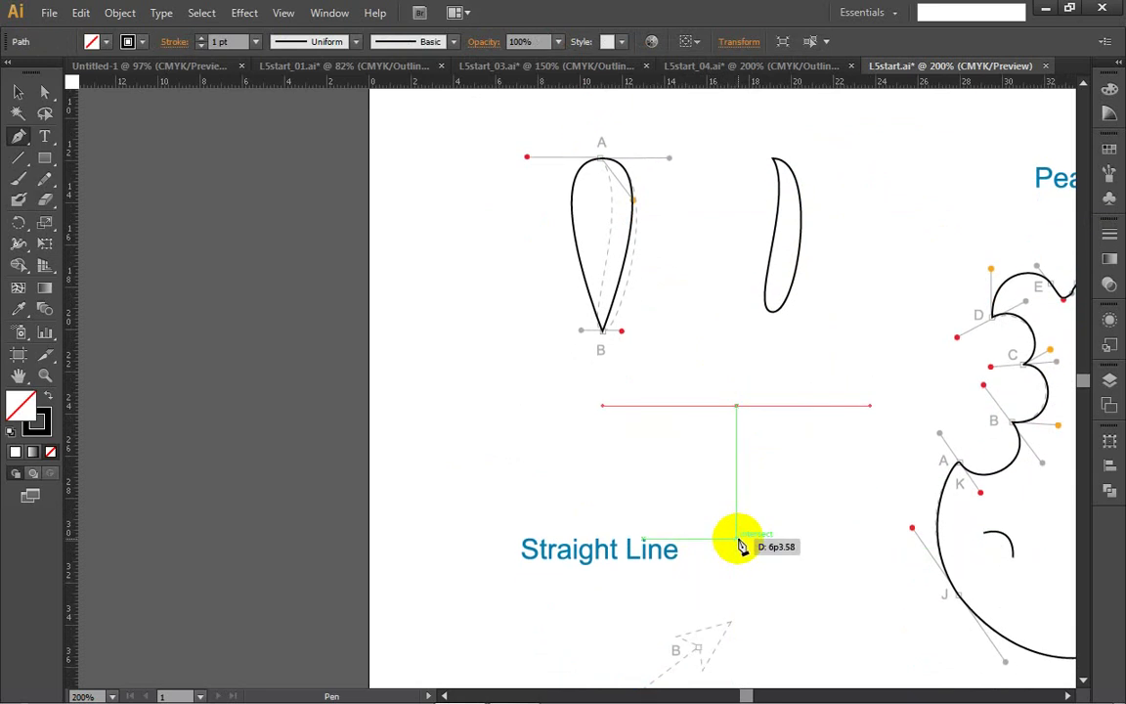
left_click(738, 539)
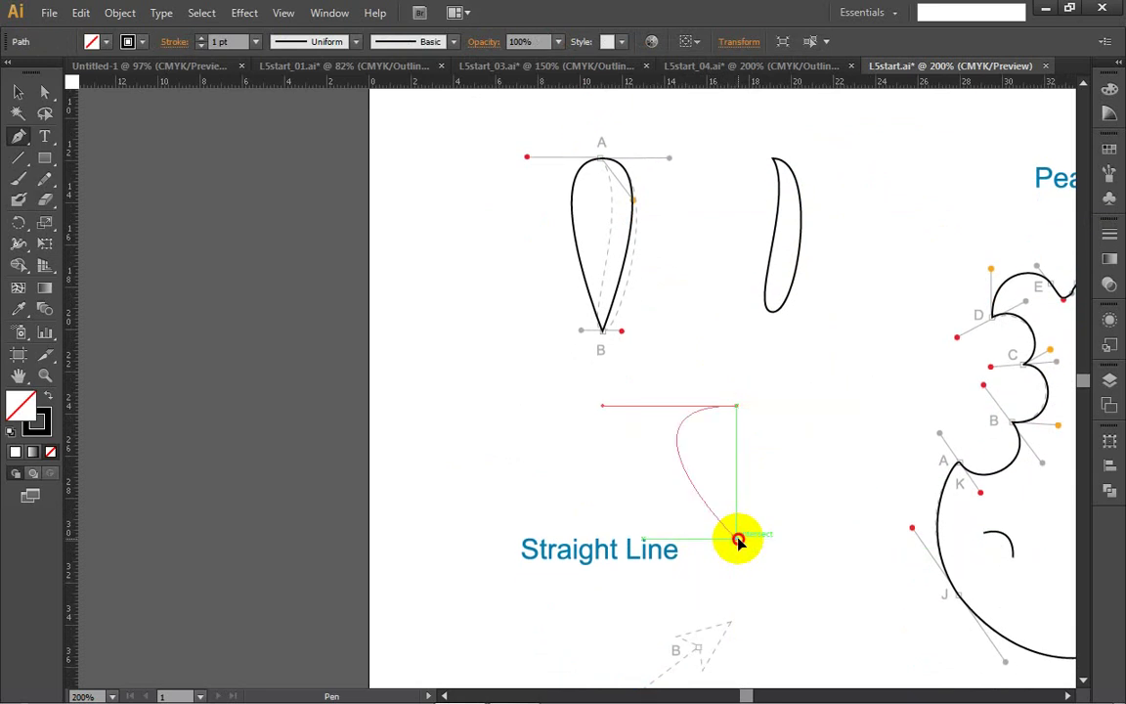
left_click_drag(738, 539, 738, 547)
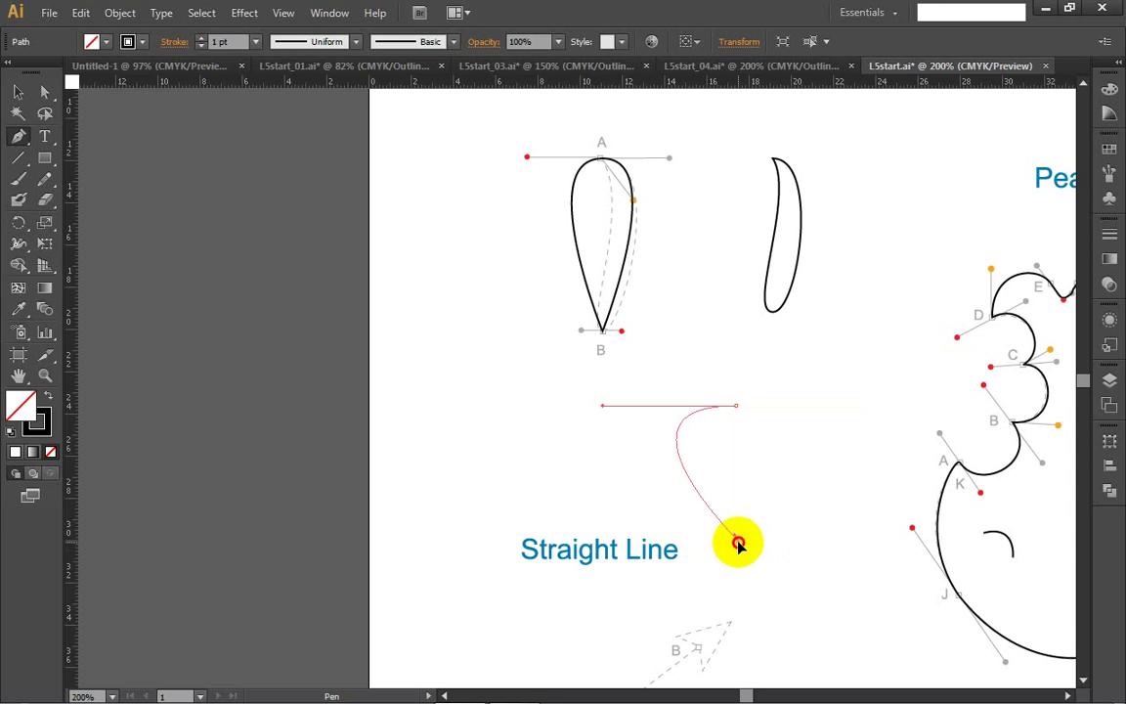
left_click_drag(739, 544, 738, 542)
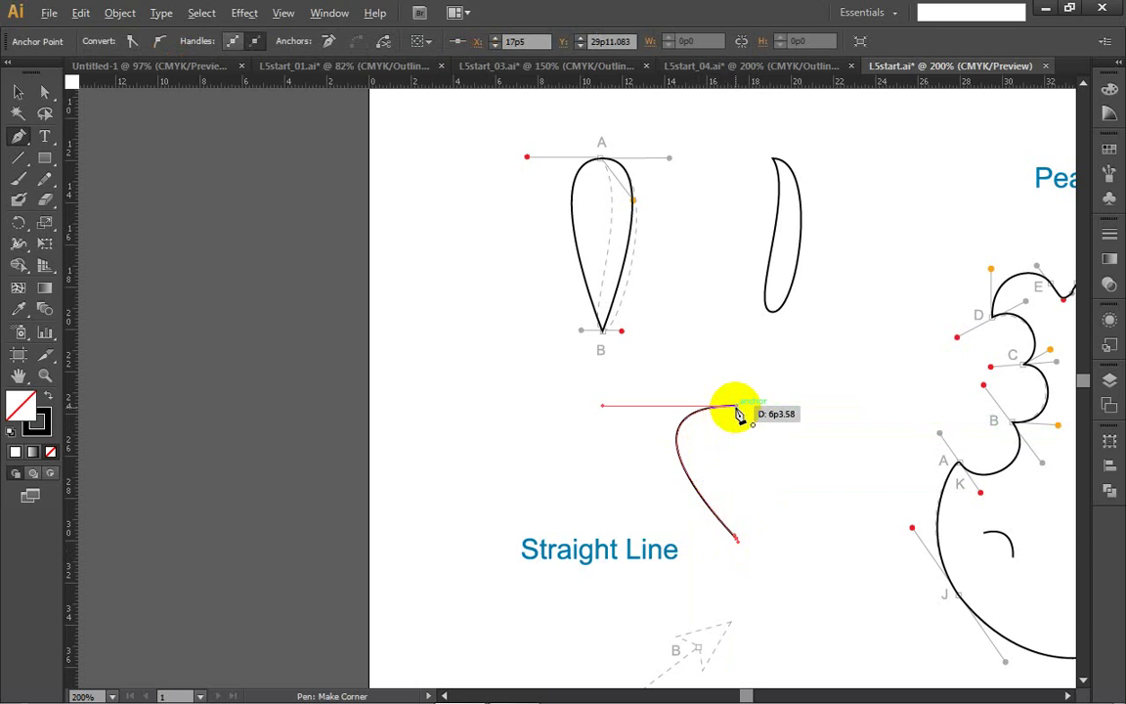
Step: Close the path at its top anchor with the handle swung down to the right, and extend a leftward handle from the base anchor
left_click_drag(738, 407, 799, 432)
key("alt")
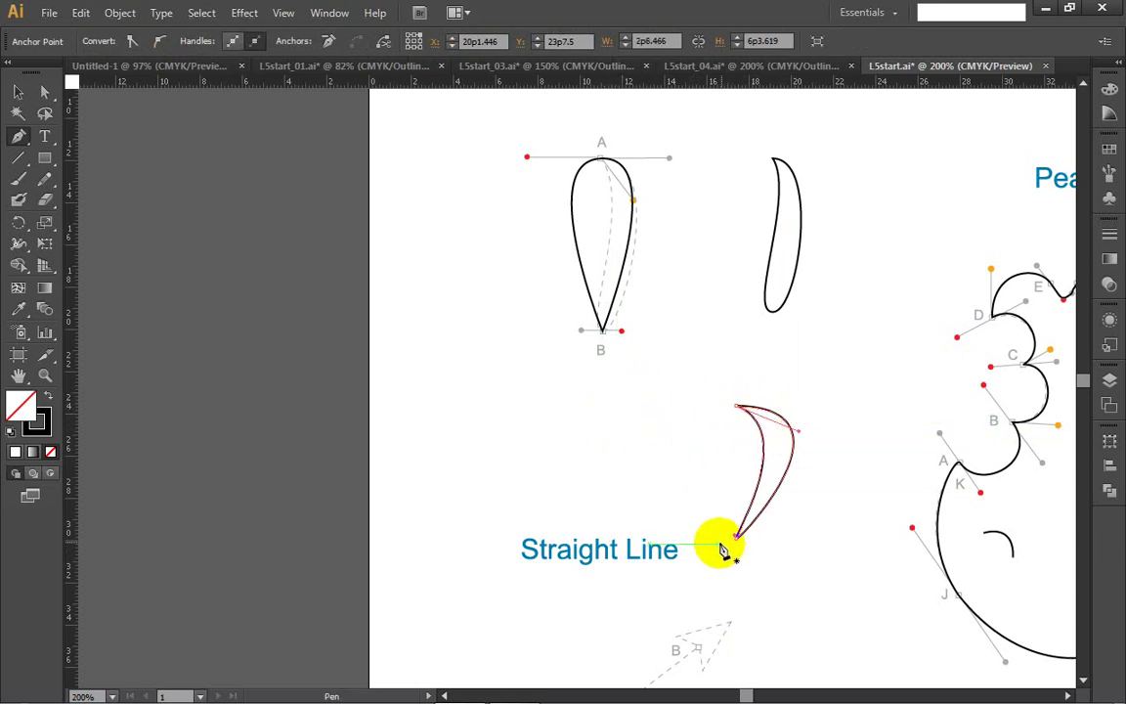
left_click_drag(737, 537, 692, 534)
left_click(798, 536)
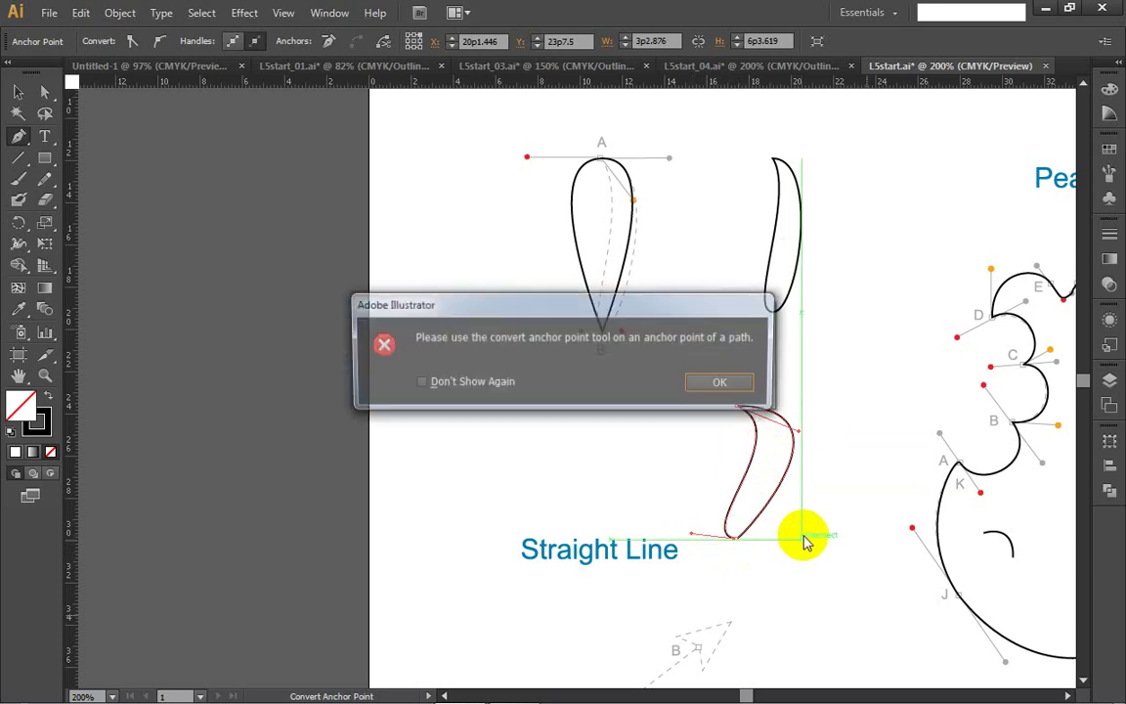
left_click(750, 385)
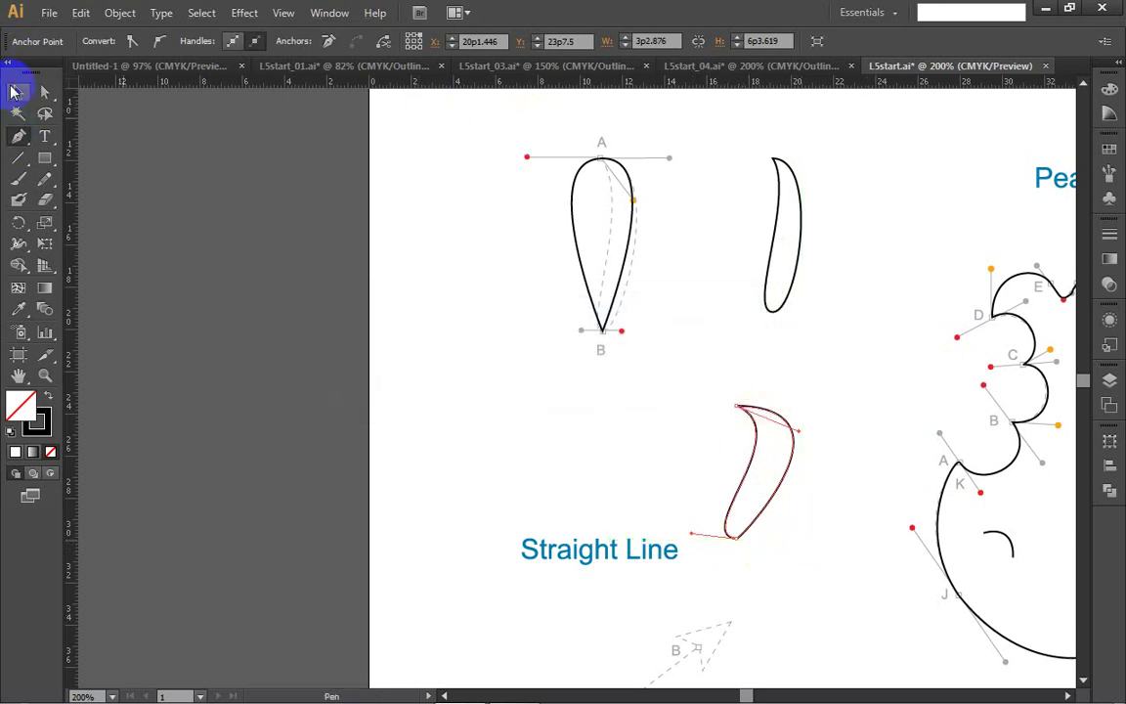
Step: Save the drawing as L5start in the AI folder inside D:\ka22, in Illustrator CS6 format with the default options
scroll(807, 227, "right", 5)
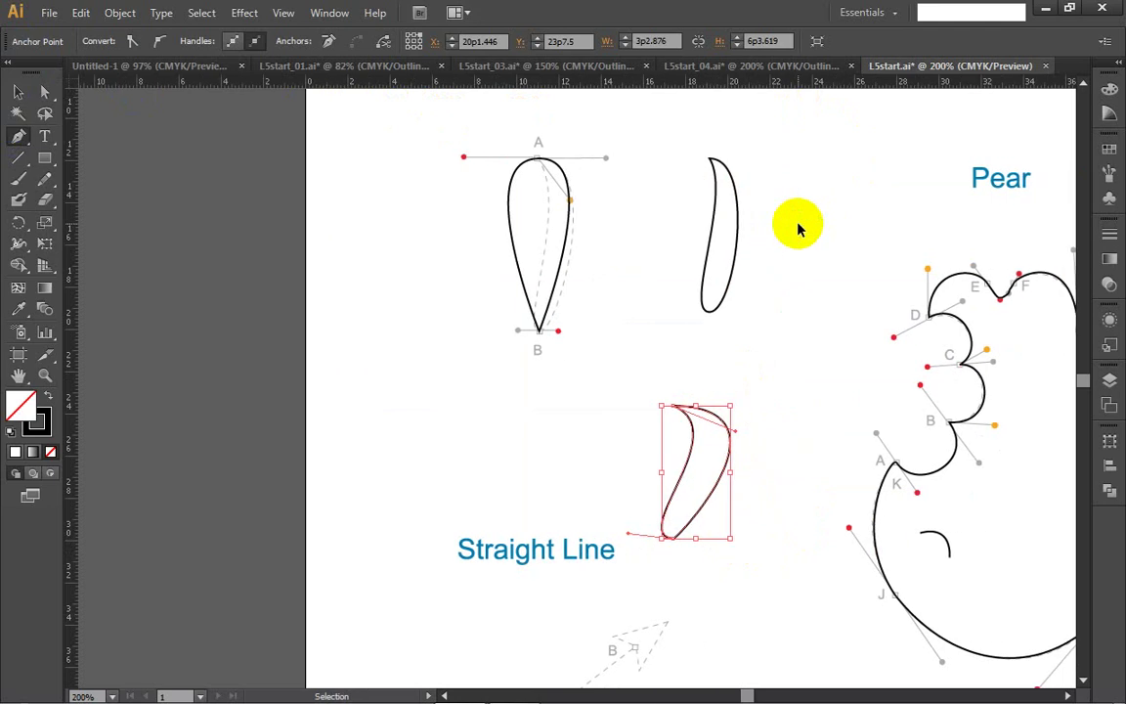
left_click(49, 14)
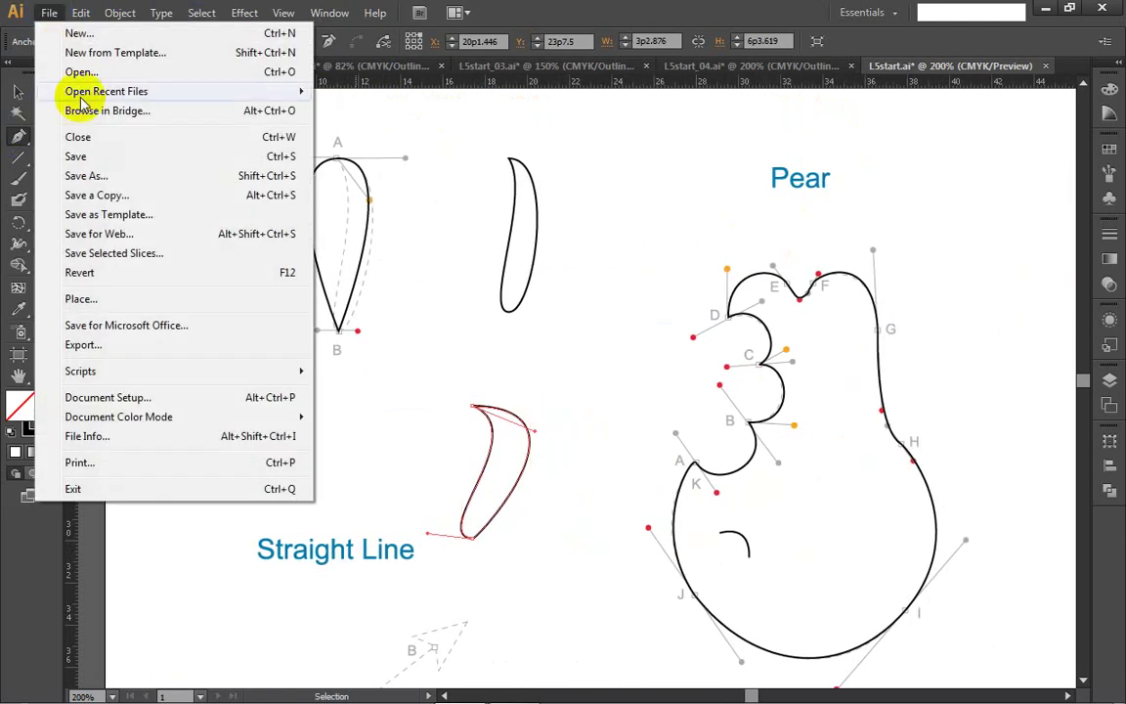
left_click(95, 181)
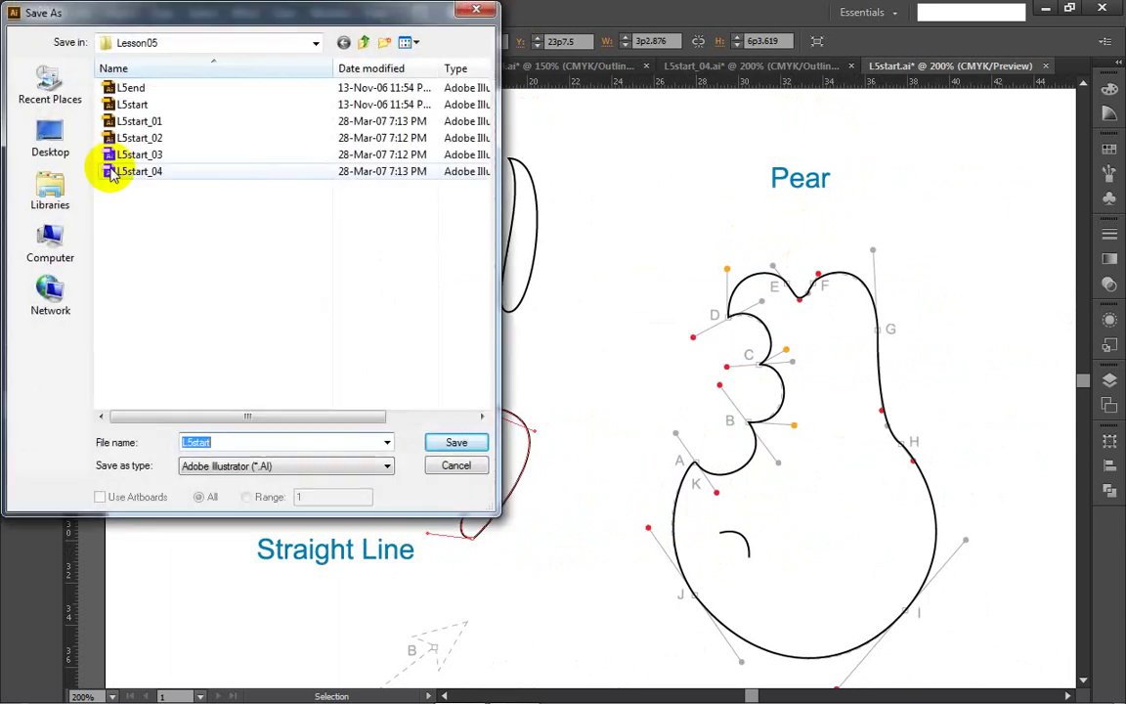
left_click(47, 246)
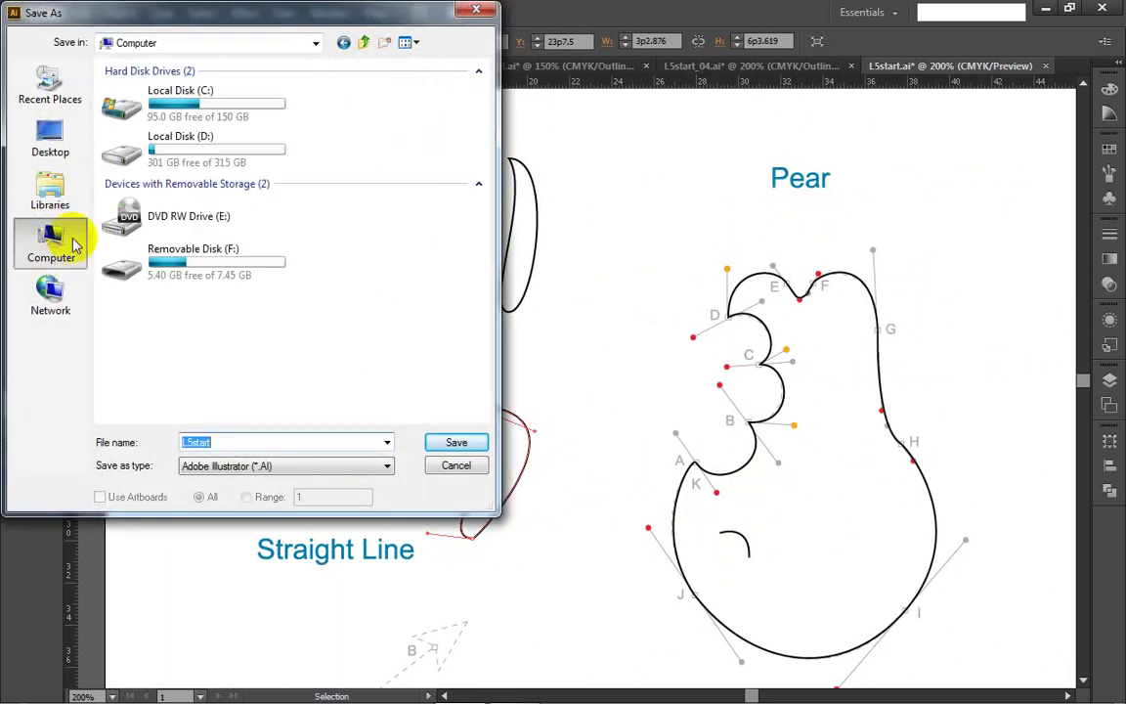
left_click(212, 157)
double_click(211, 157)
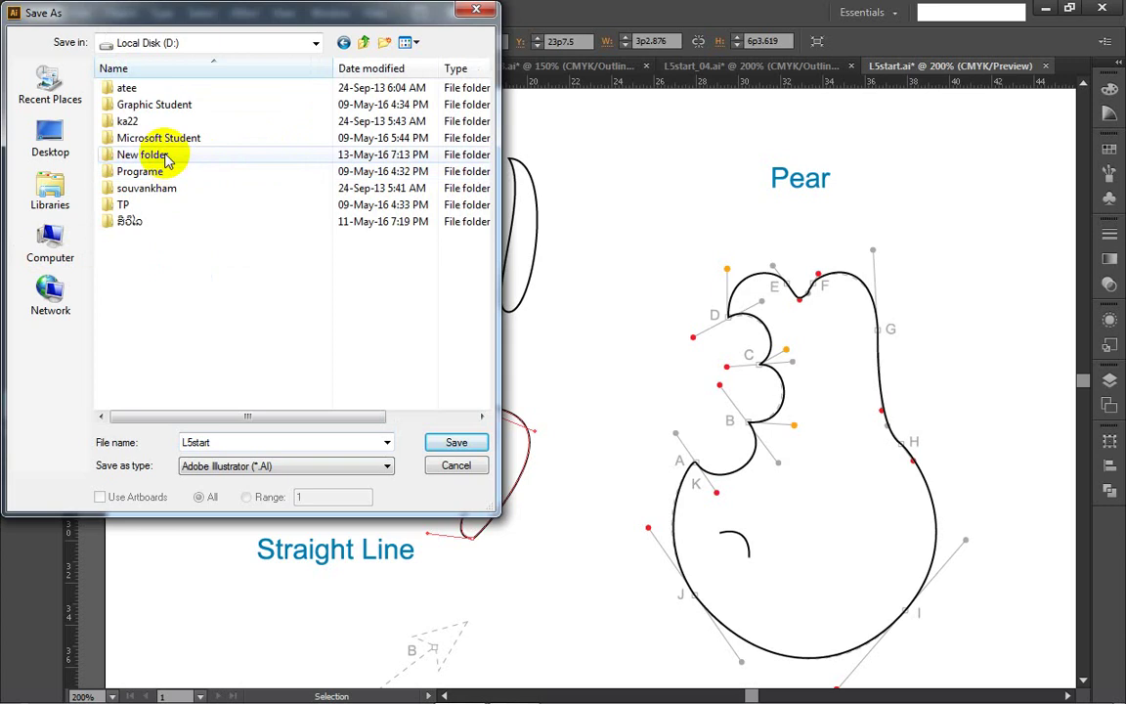
double_click(156, 121)
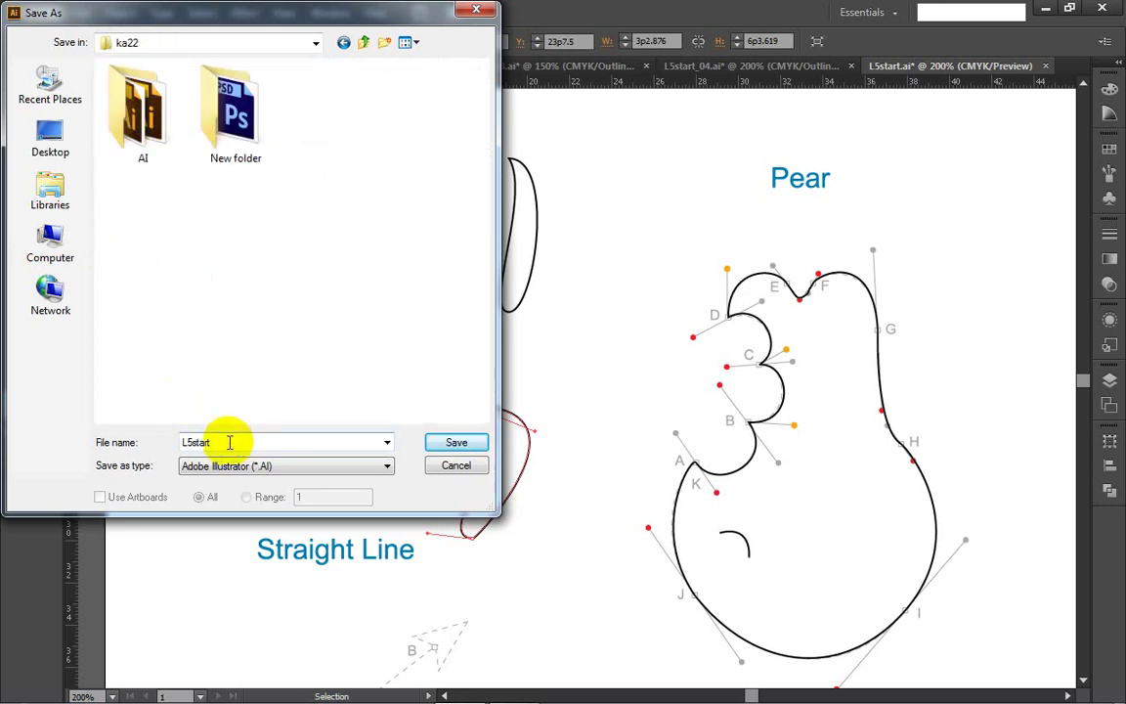
double_click(153, 136)
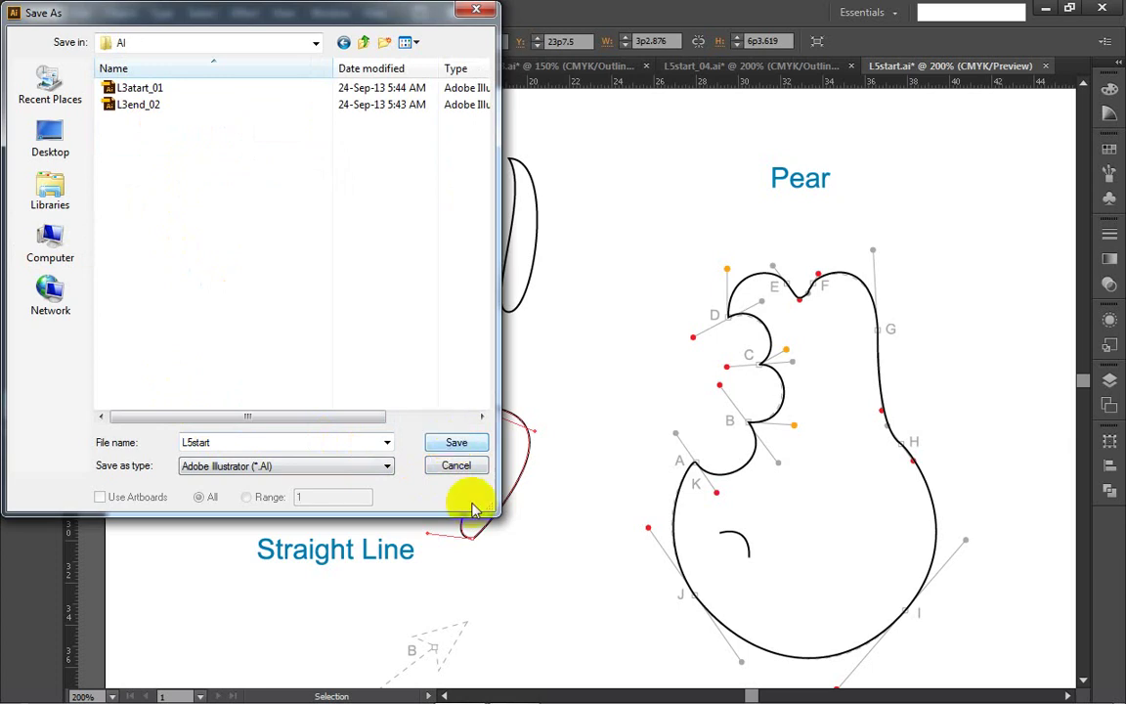
left_click(516, 687)
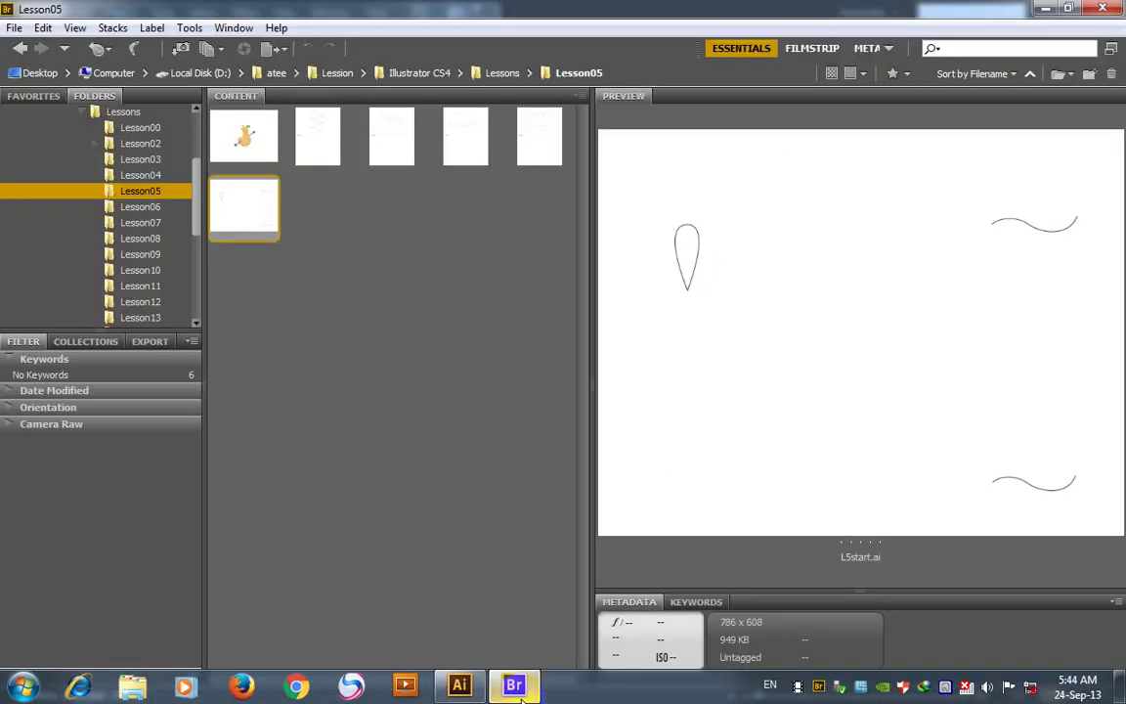
left_click(442, 646)
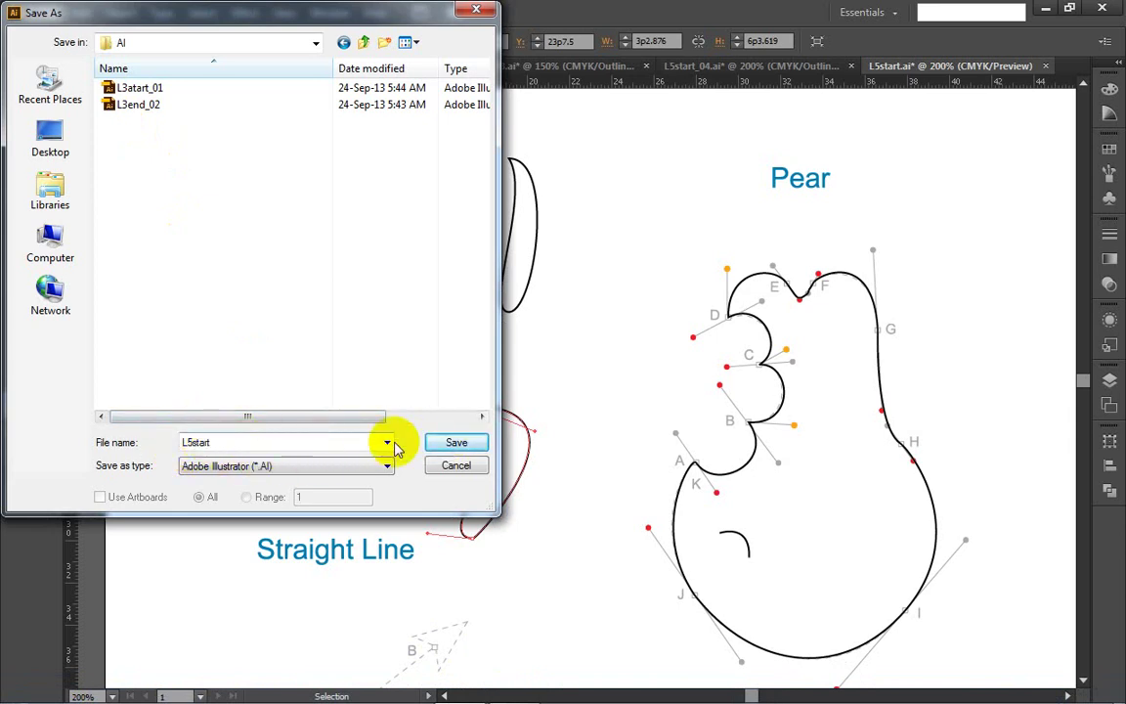
left_click(440, 448)
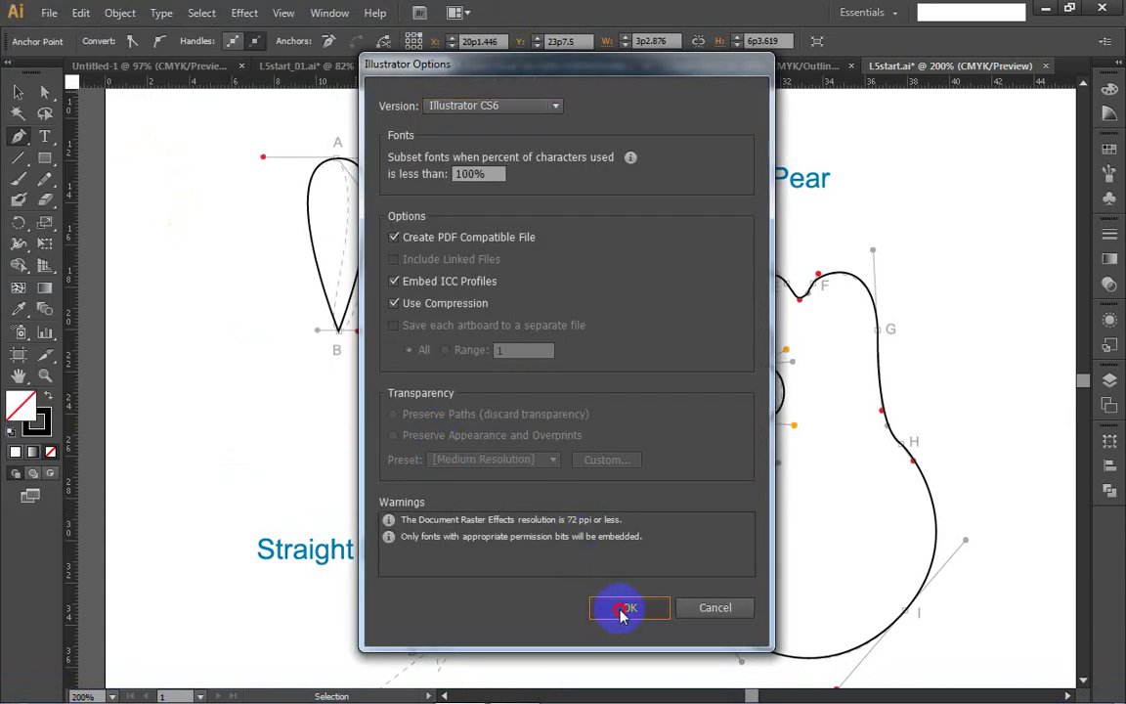
left_click(622, 611)
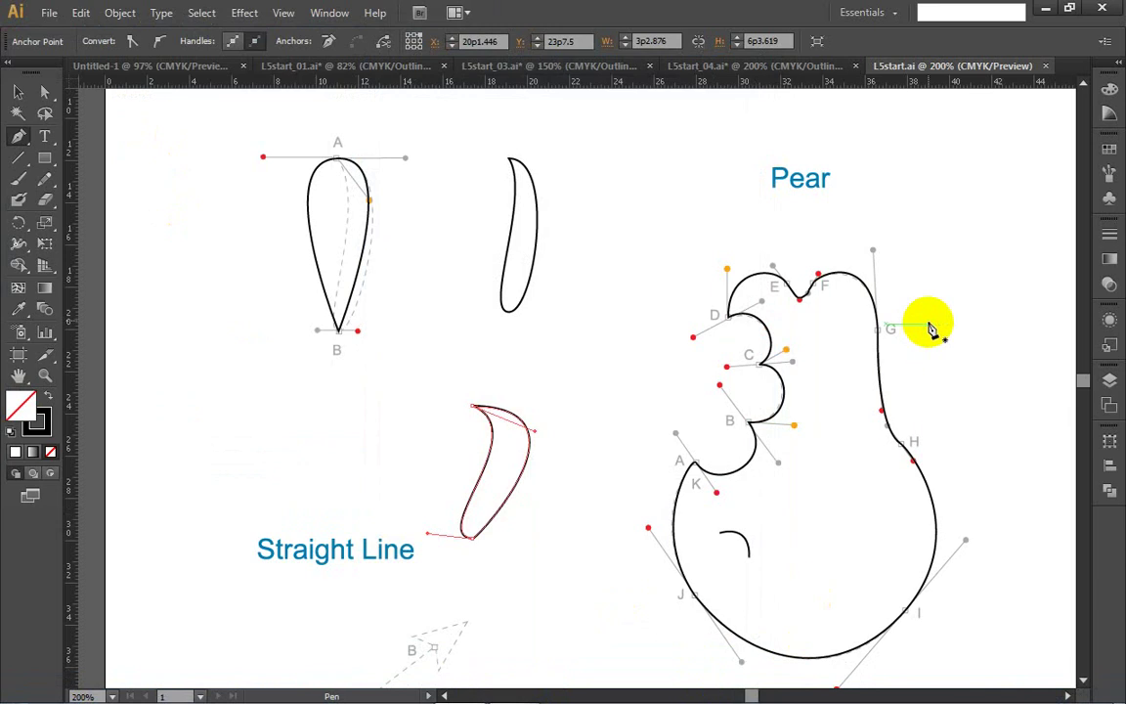
Step: Close the saved L5start drawing, but keep the other documents open with L5start_04 active
left_click(1100, 10)
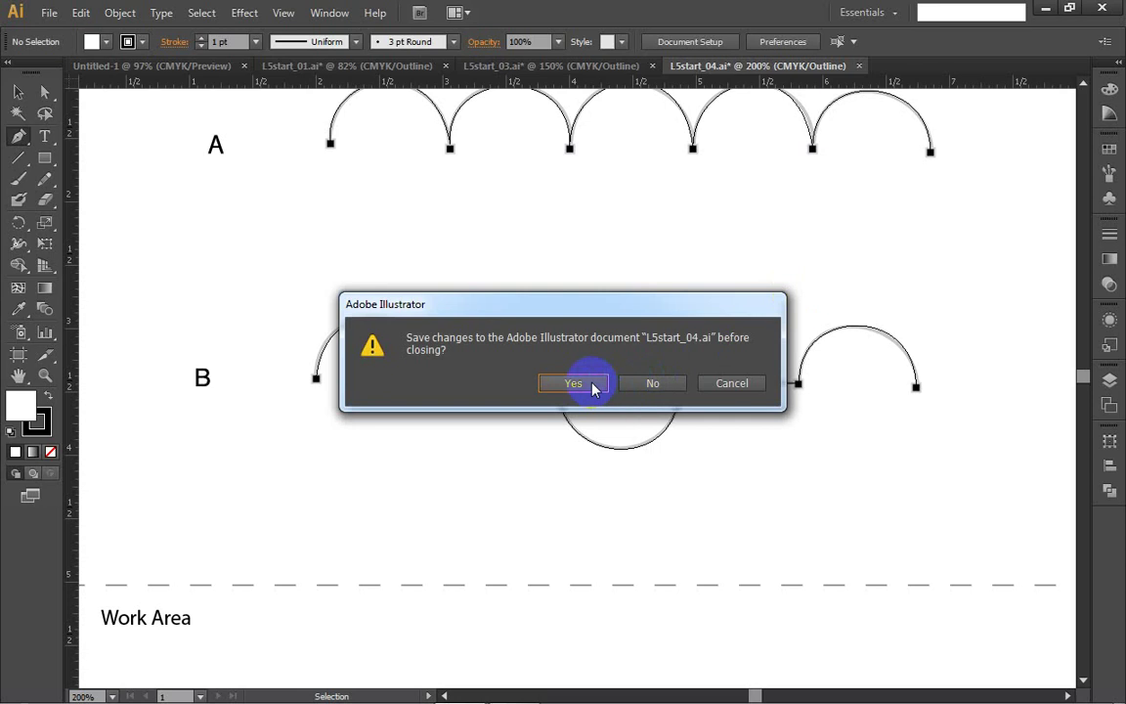
left_click(732, 384)
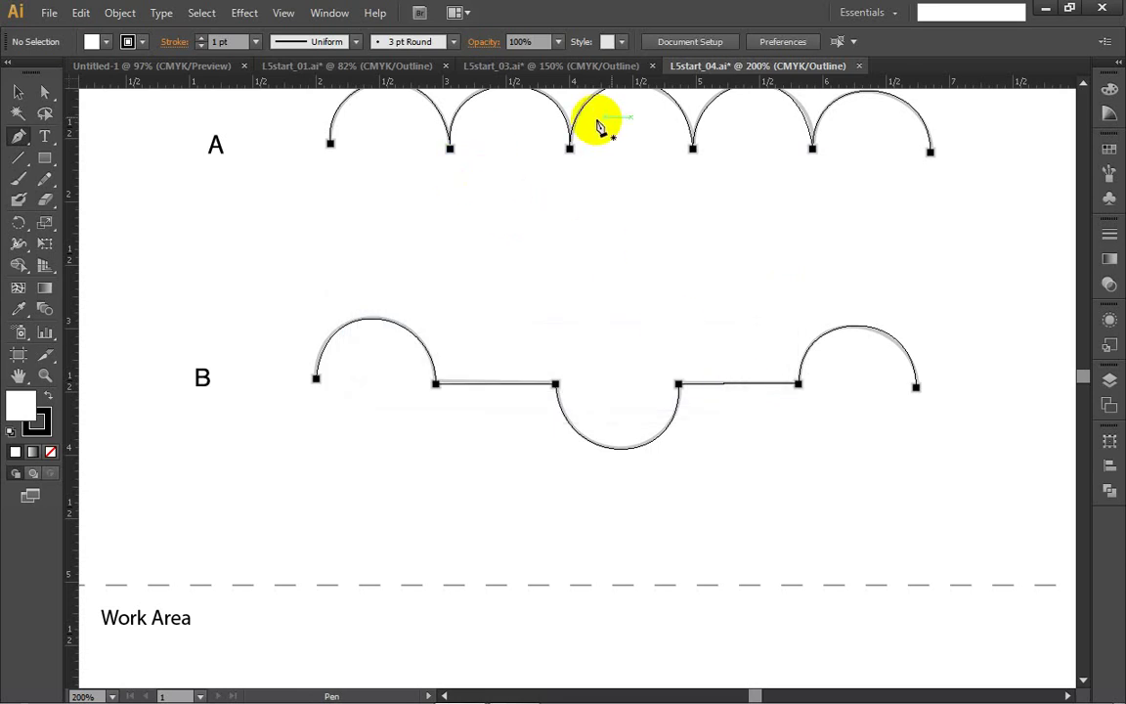
left_click(560, 69)
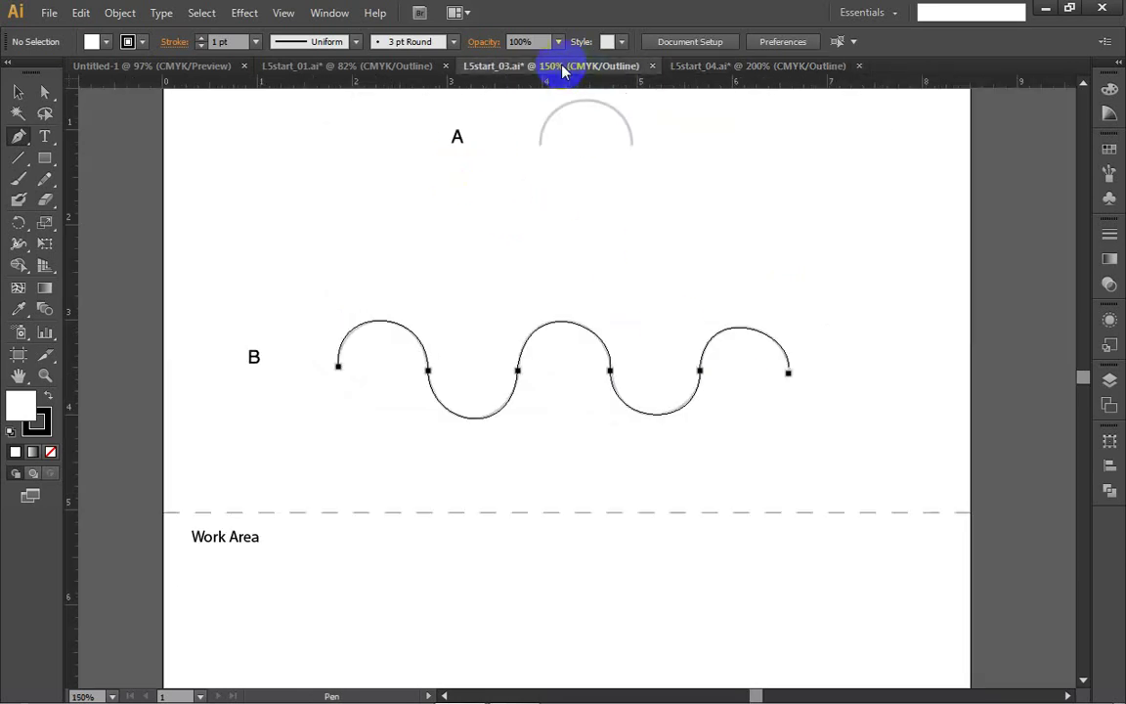
left_click(765, 67)
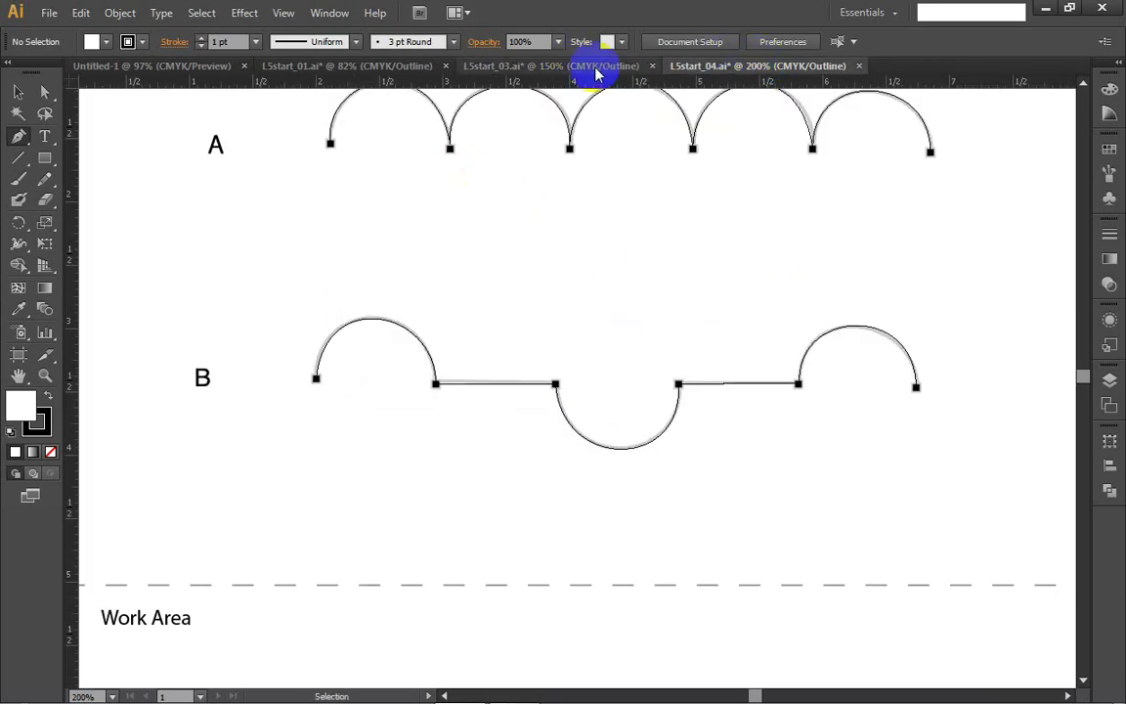
Step: Save the arc-tracing drawing as L5start_04 in the AI folder inside D:\ka22, in Illustrator CS6 format with the default options
left_click(49, 13)
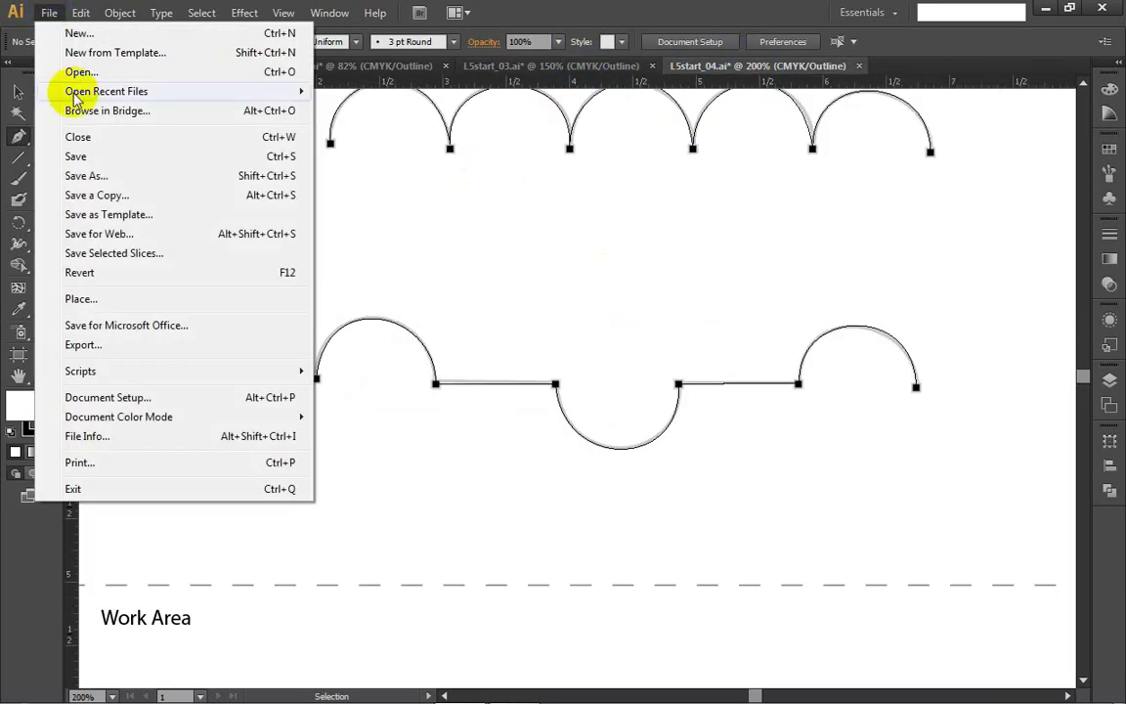
left_click(96, 178)
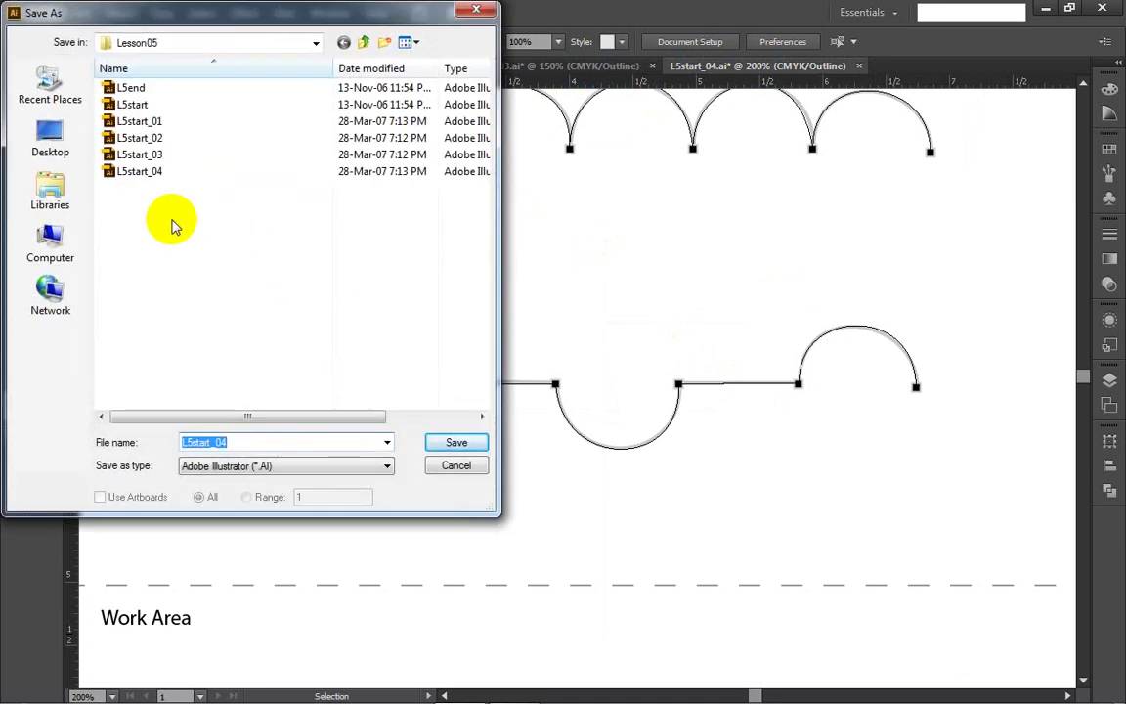
left_click(57, 240)
double_click(196, 140)
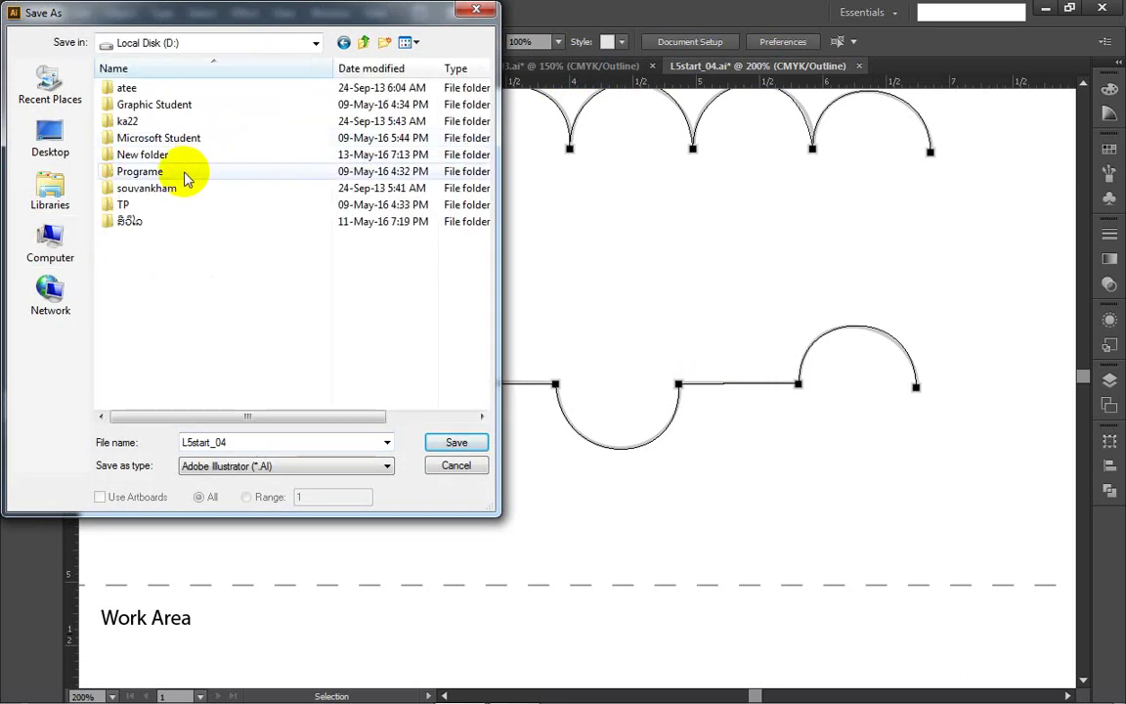
double_click(142, 120)
left_click(142, 117)
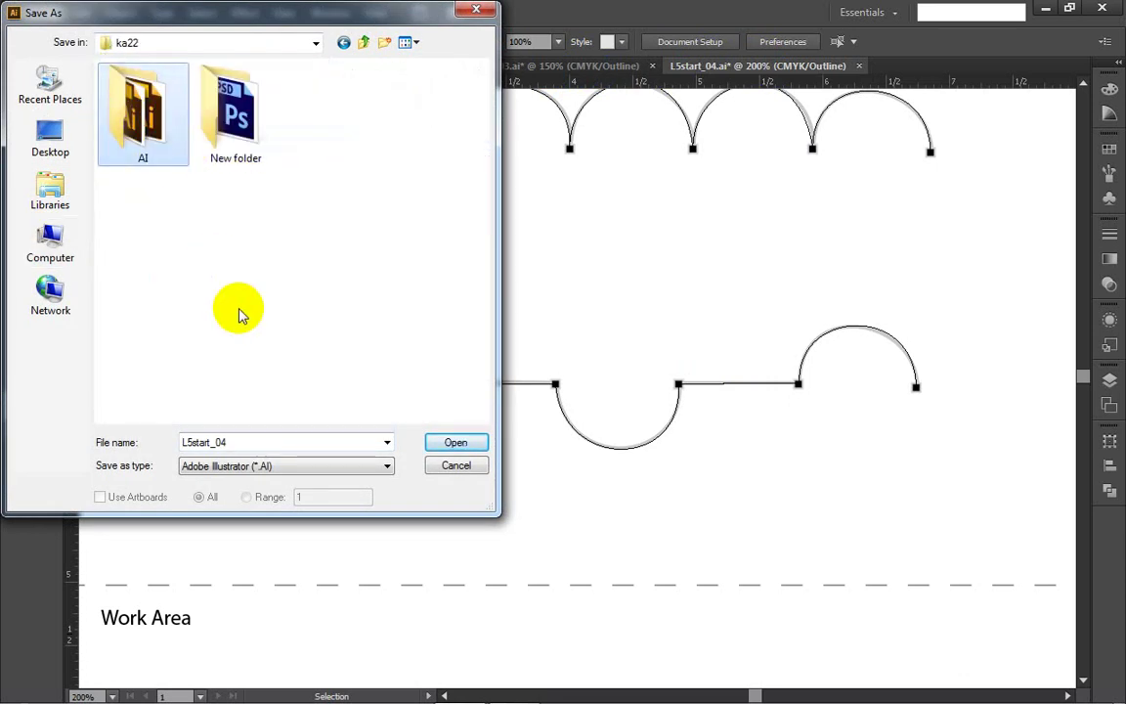
left_click(439, 445)
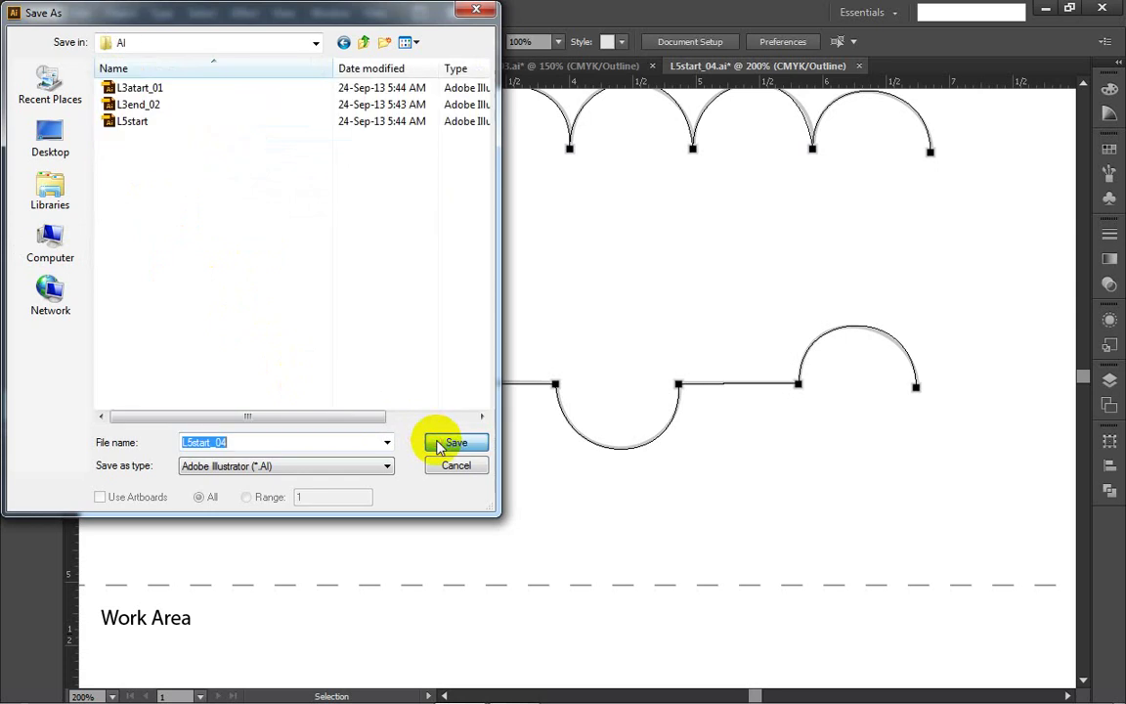
left_click(446, 445)
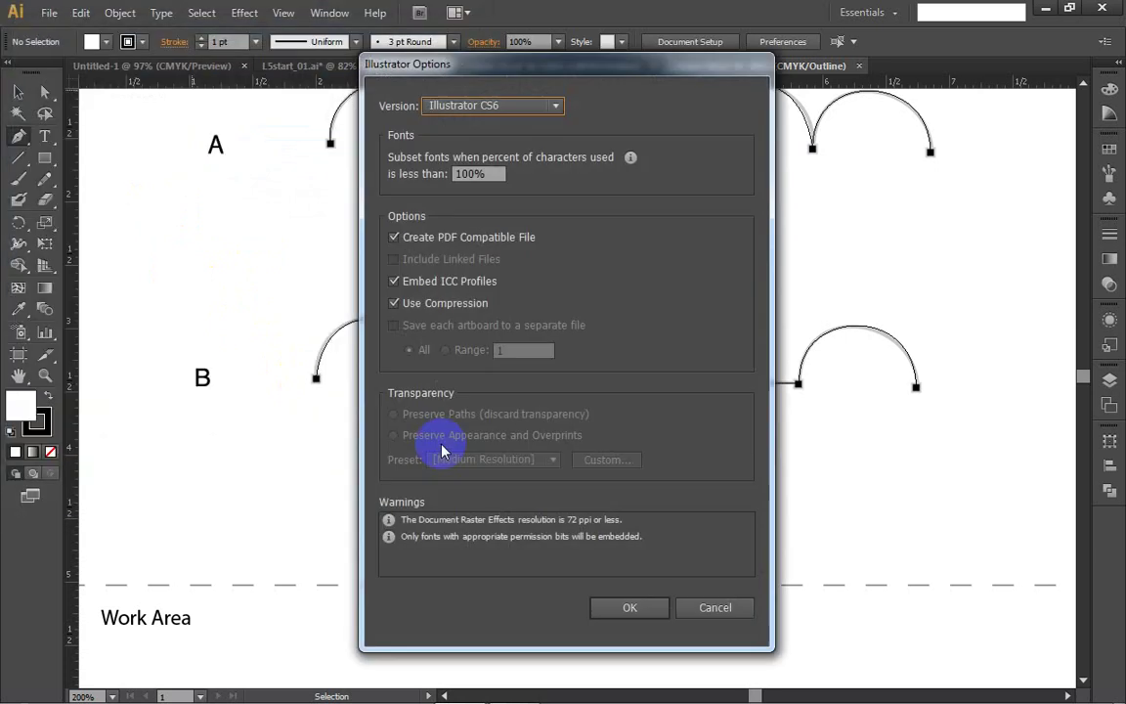
left_click(614, 610)
mouse_move(785, 694)
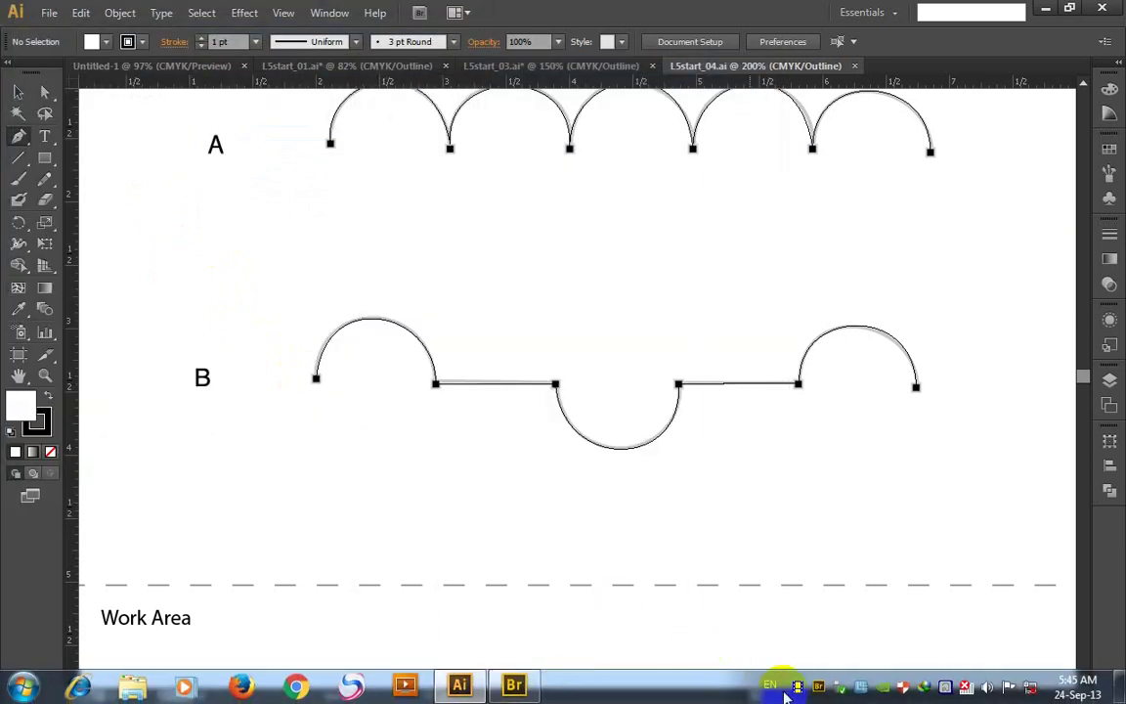